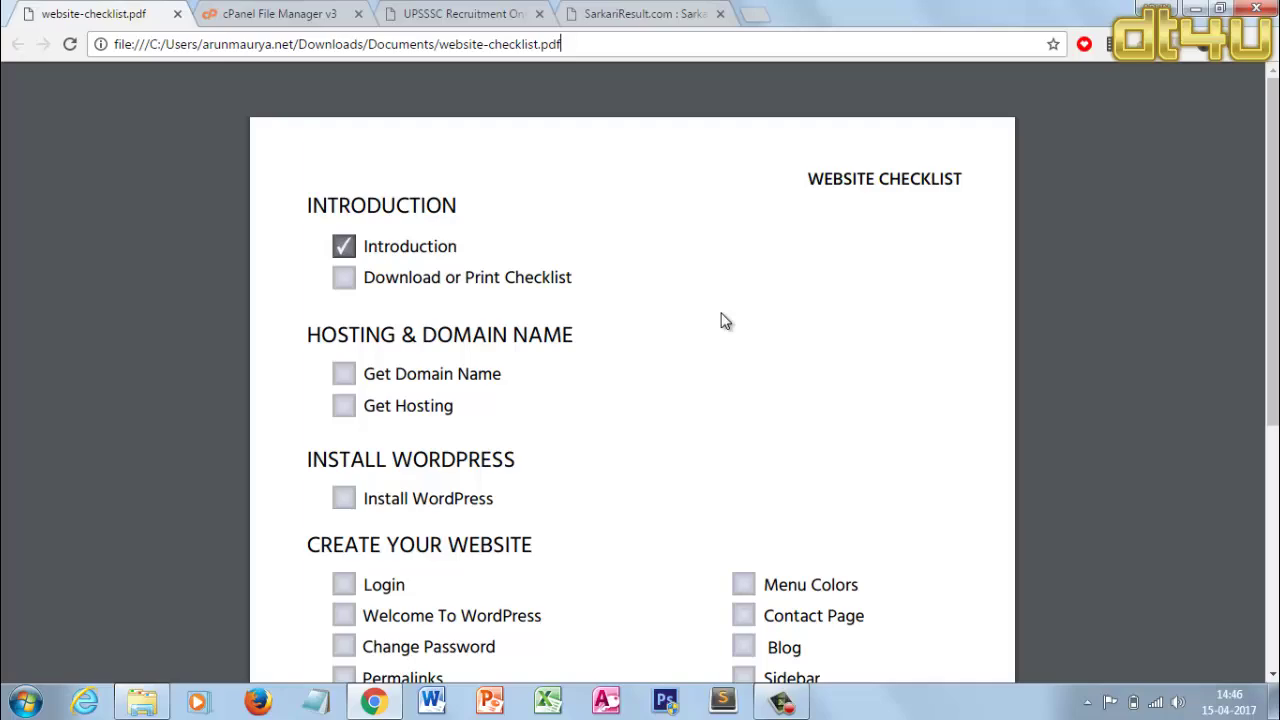
Look over the SarkariResult.com homepage, from its banner and menu to the result, admit card and latest jobs lists
click(598, 16)
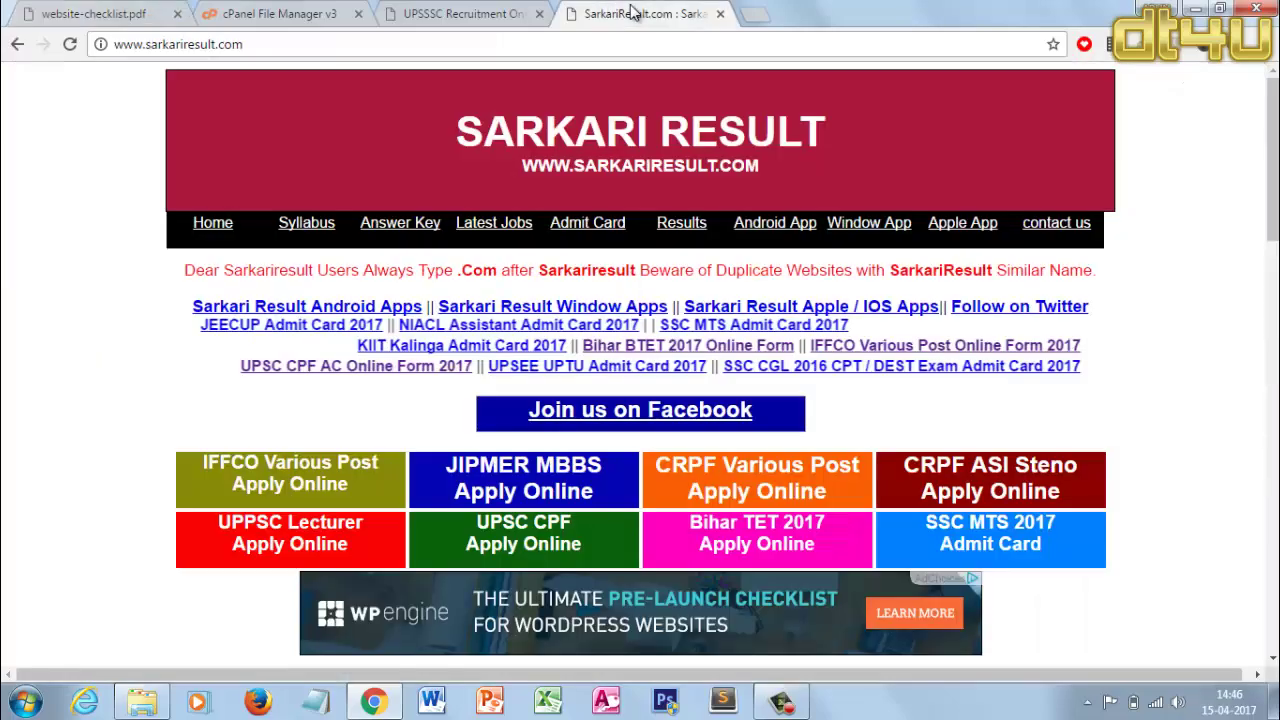
scroll(744, 275, down, 5)
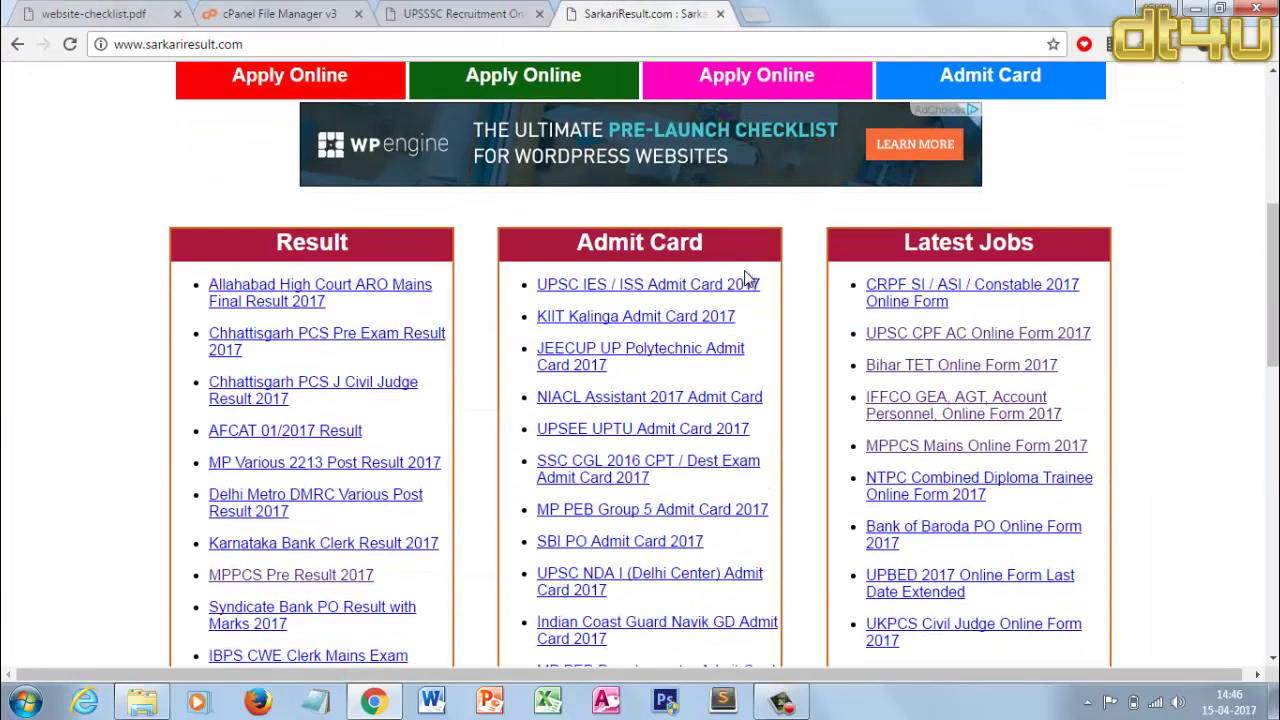
scroll(744, 277, up, 5)
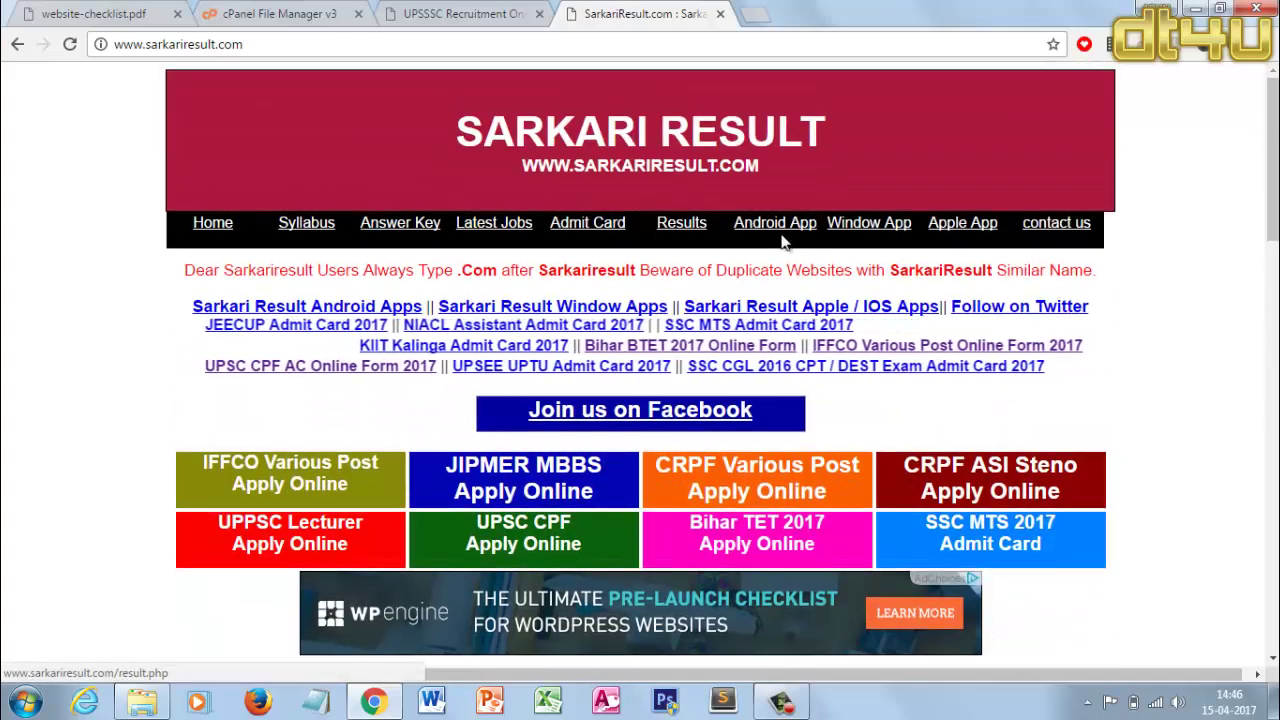
scroll(812, 237, down, 5)
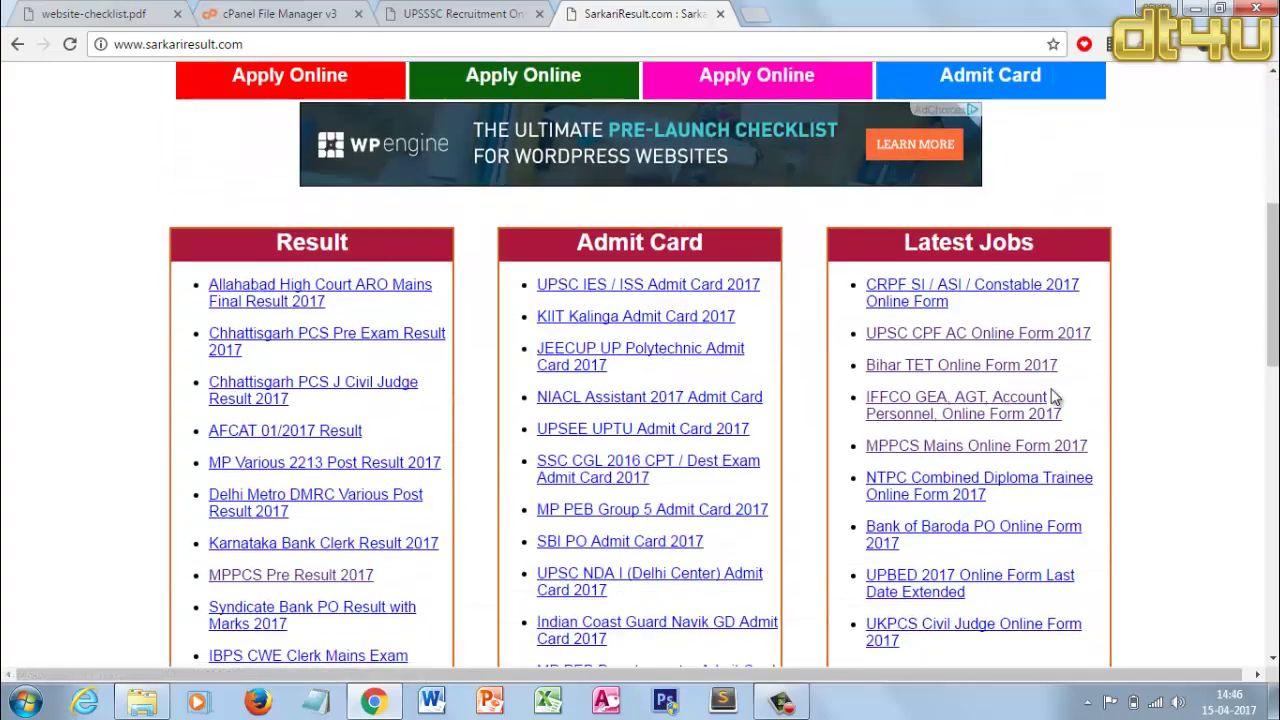
scroll(640, 289, down, 5)
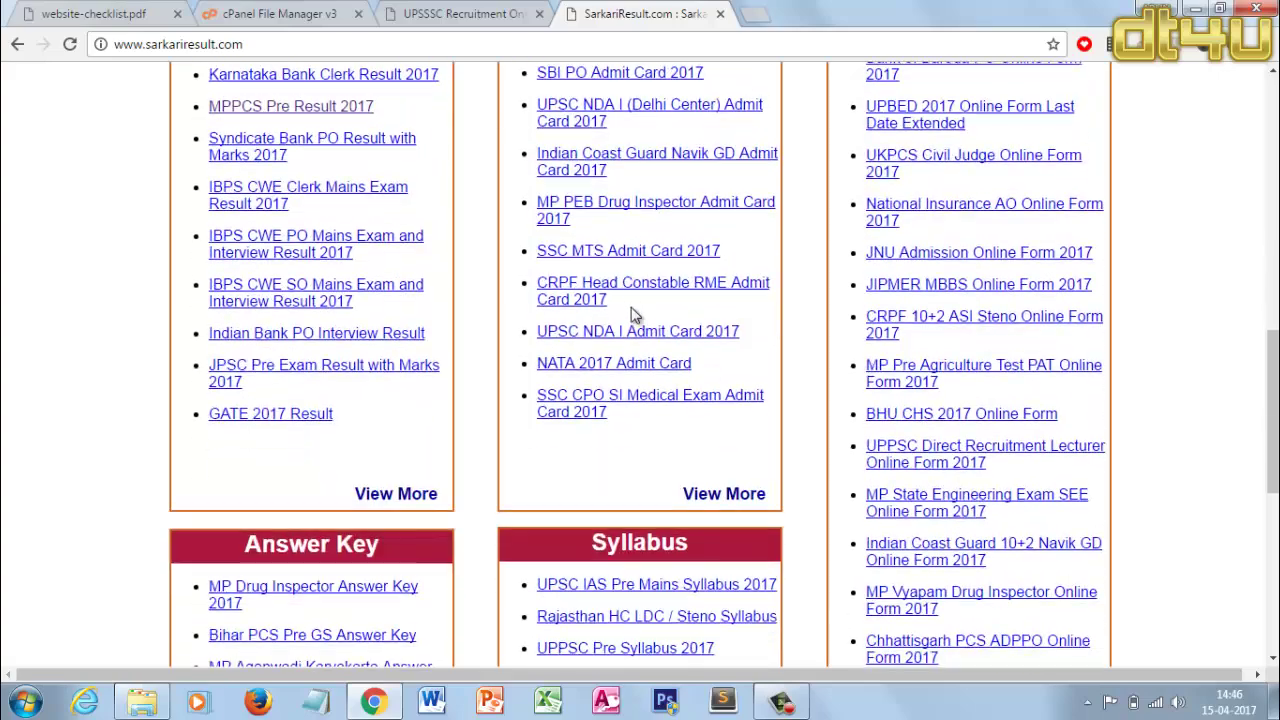
scroll(640, 372, down, 5)
scroll(608, 289, up, 5)
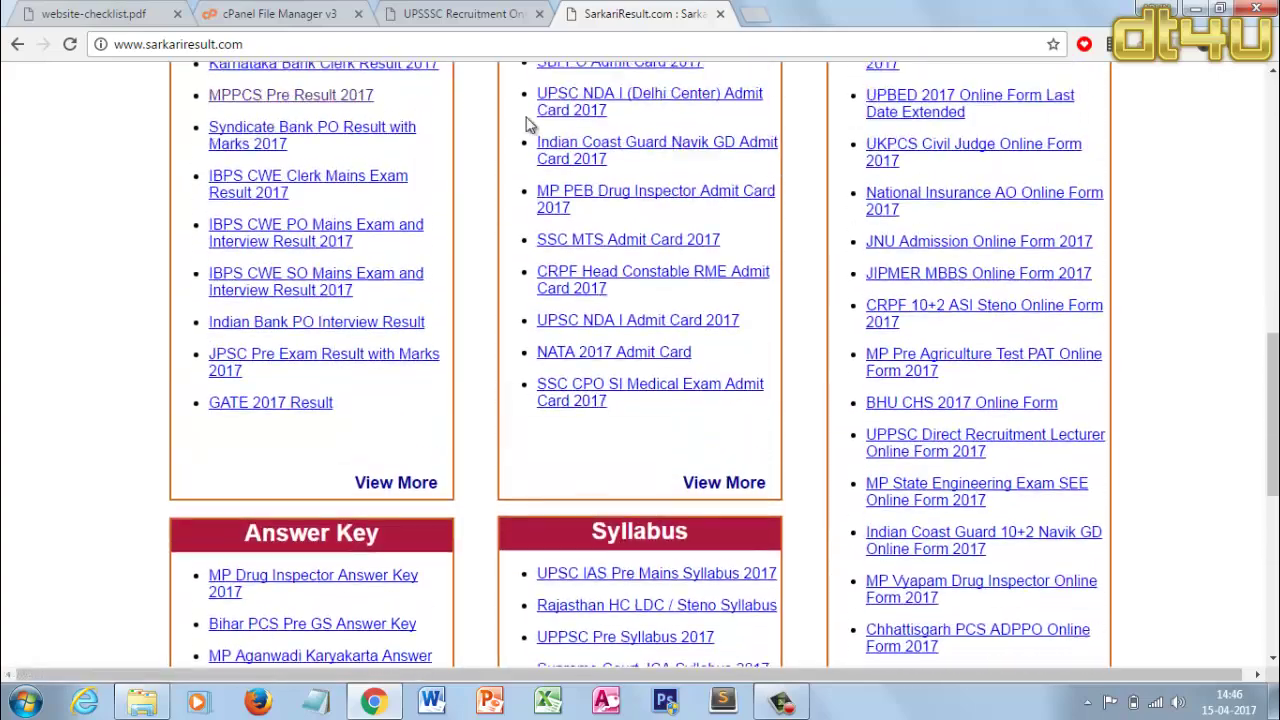
Look over the upsssc.com homepage from its navigation bar to the footer and back
click(469, 9)
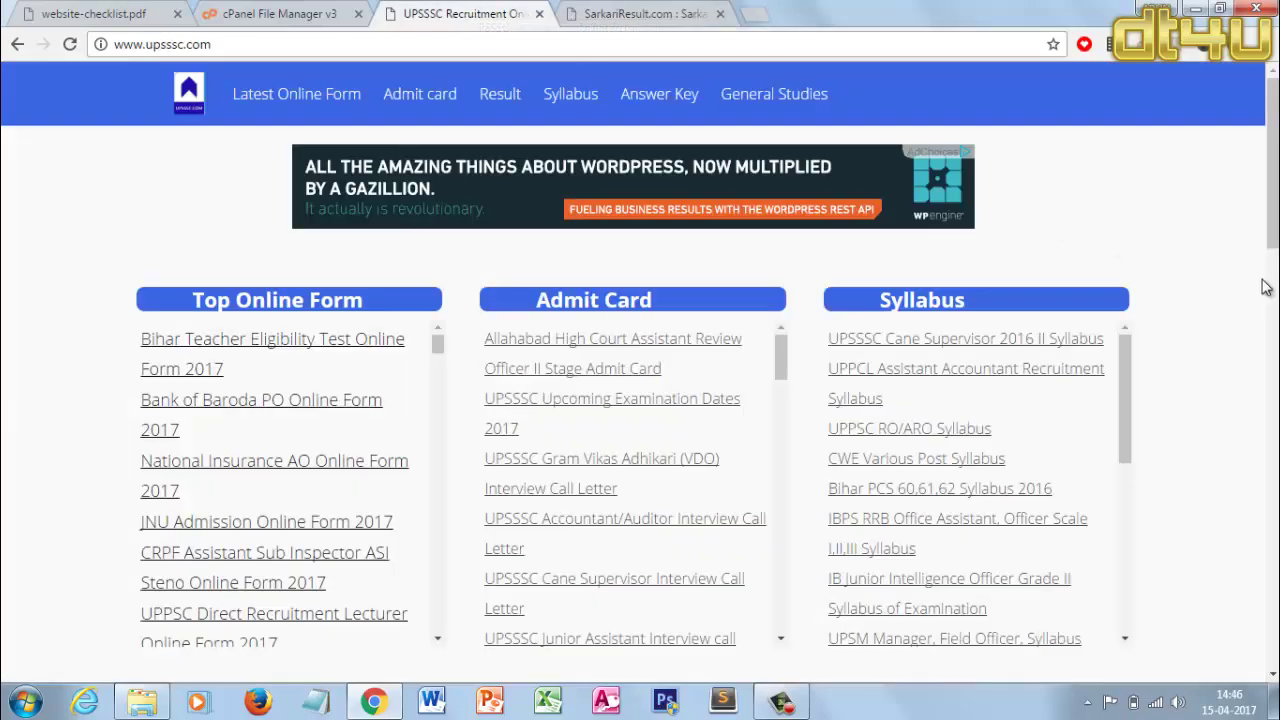
scroll(1260, 290, down, 12)
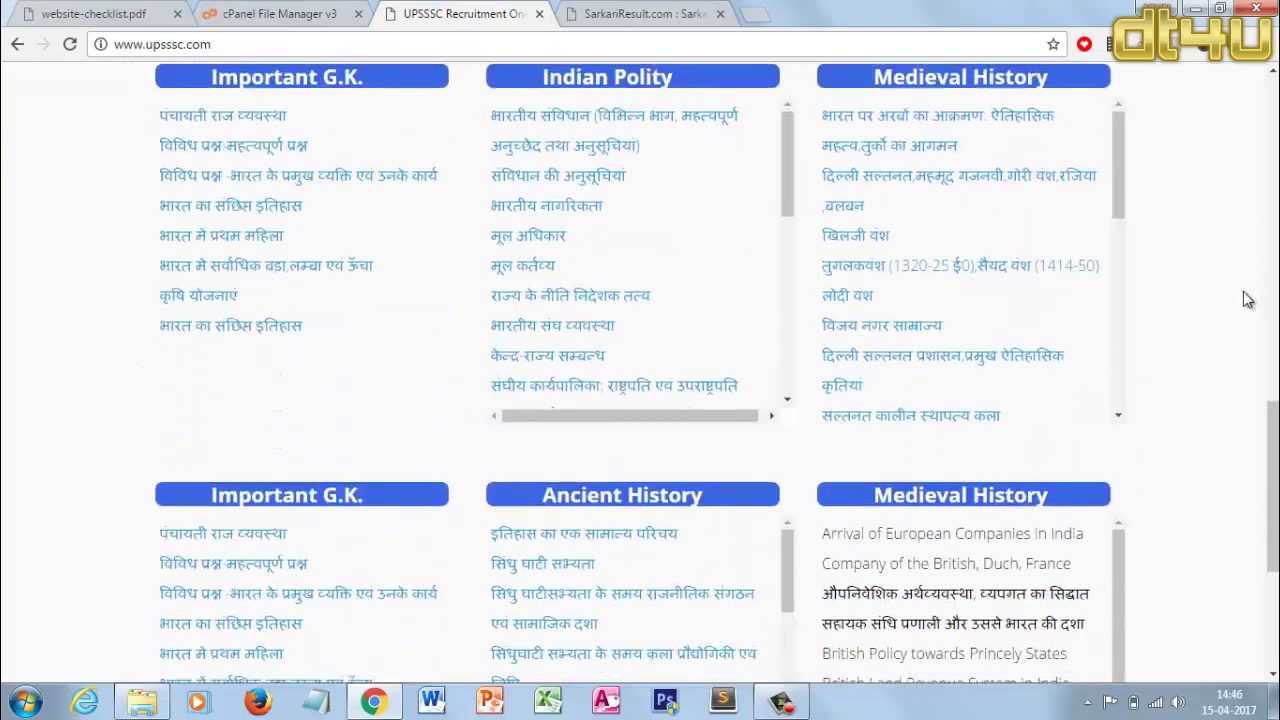
scroll(1240, 303, down, 3)
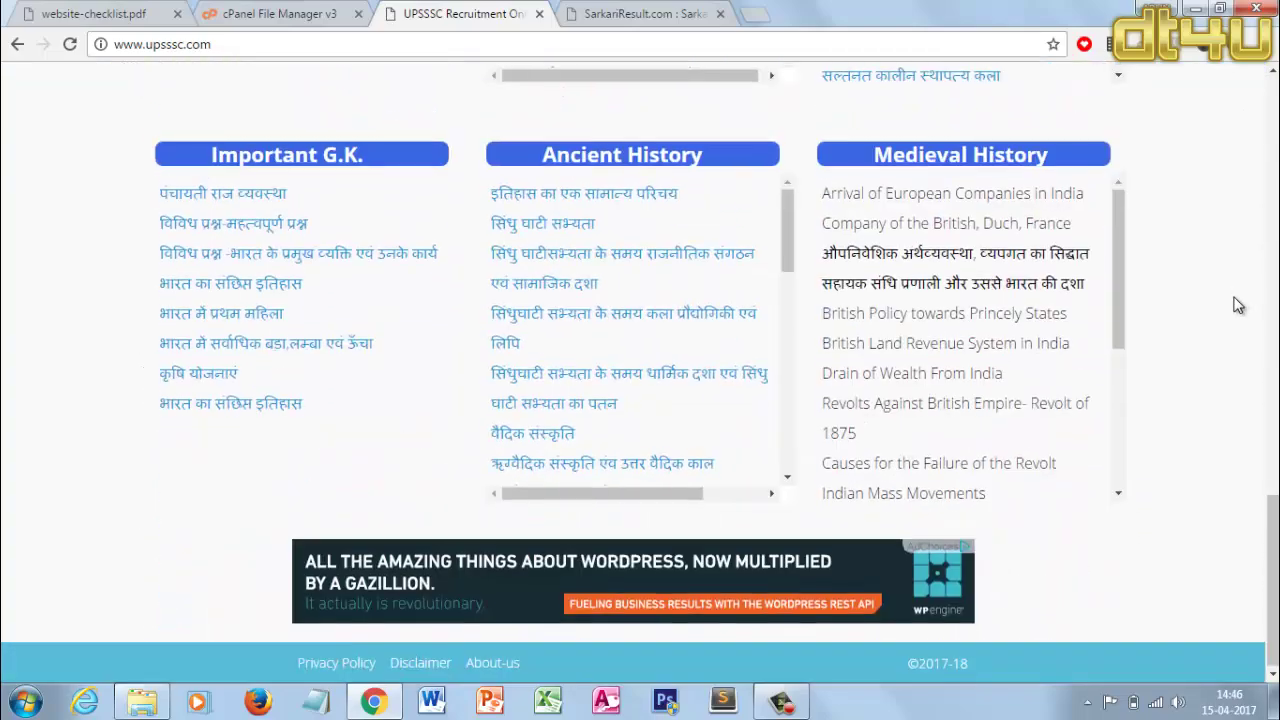
scroll(1238, 305, up, 15)
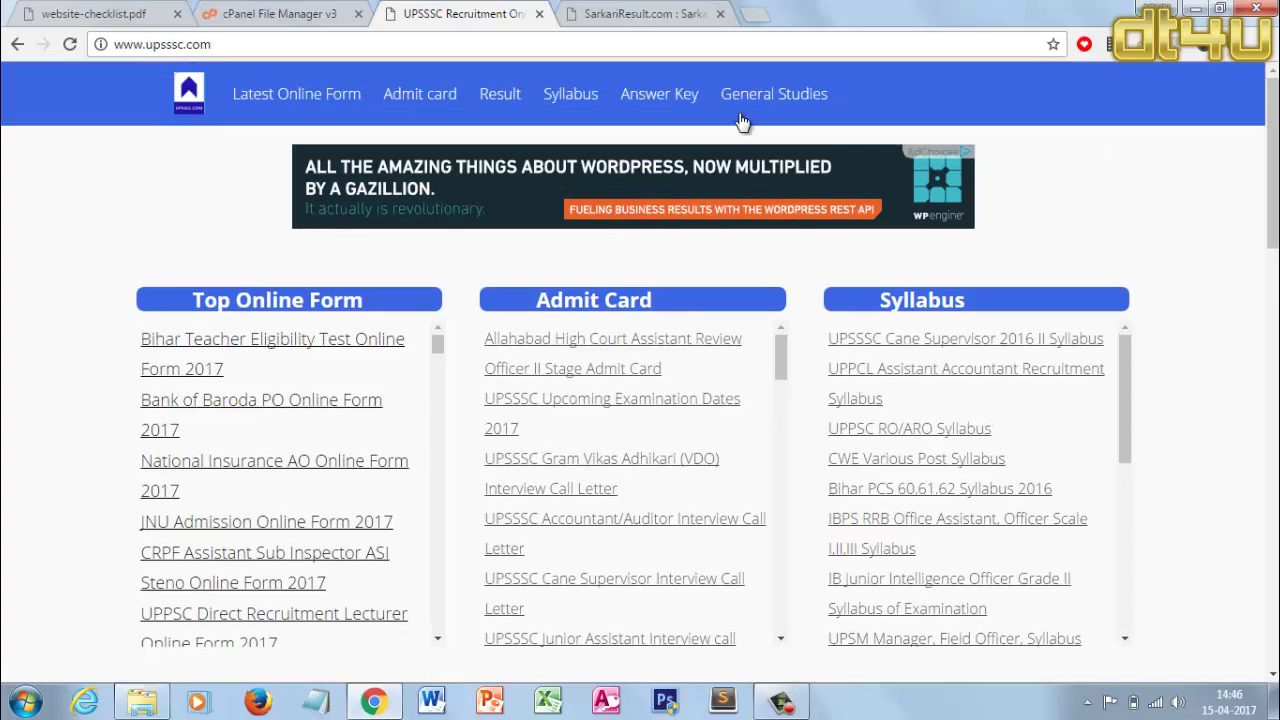
Examine the SarkariResult.com homepage at full width and in a narrow, phone-sized browser window, restoring the maximized window at the end
click(692, 16)
scroll(1130, 264, up, 5)
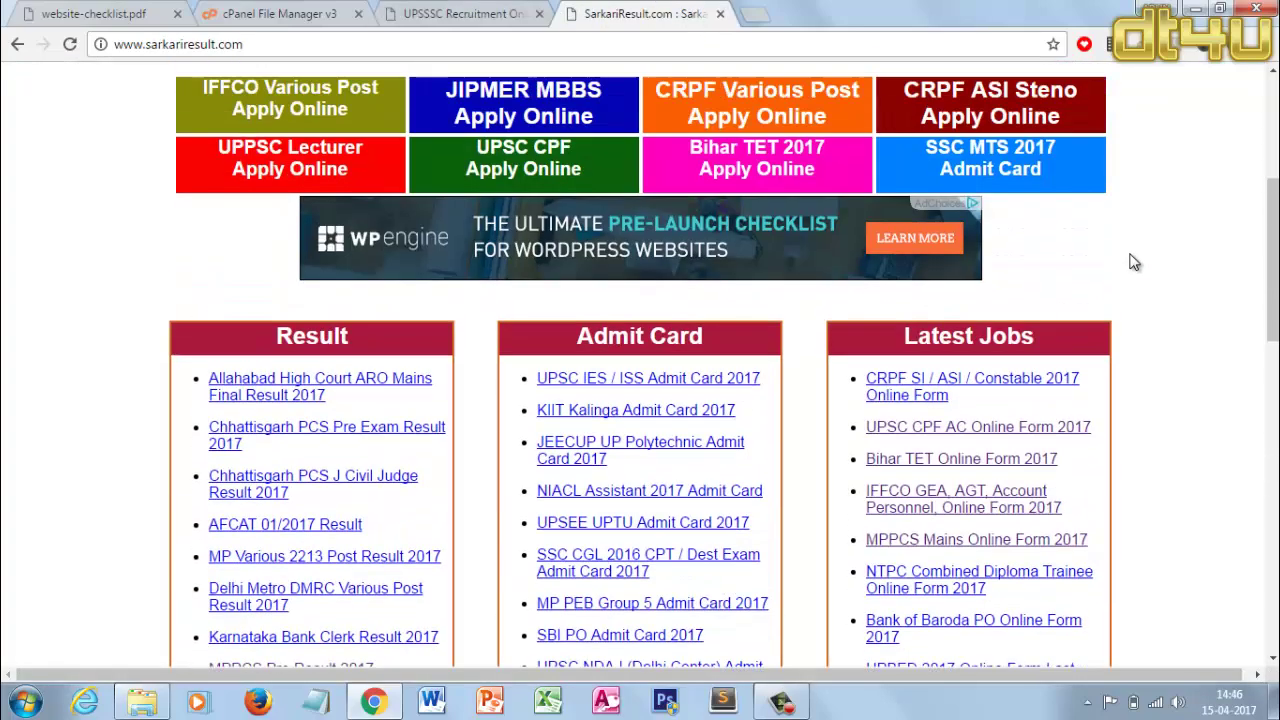
scroll(1134, 263, up, 4)
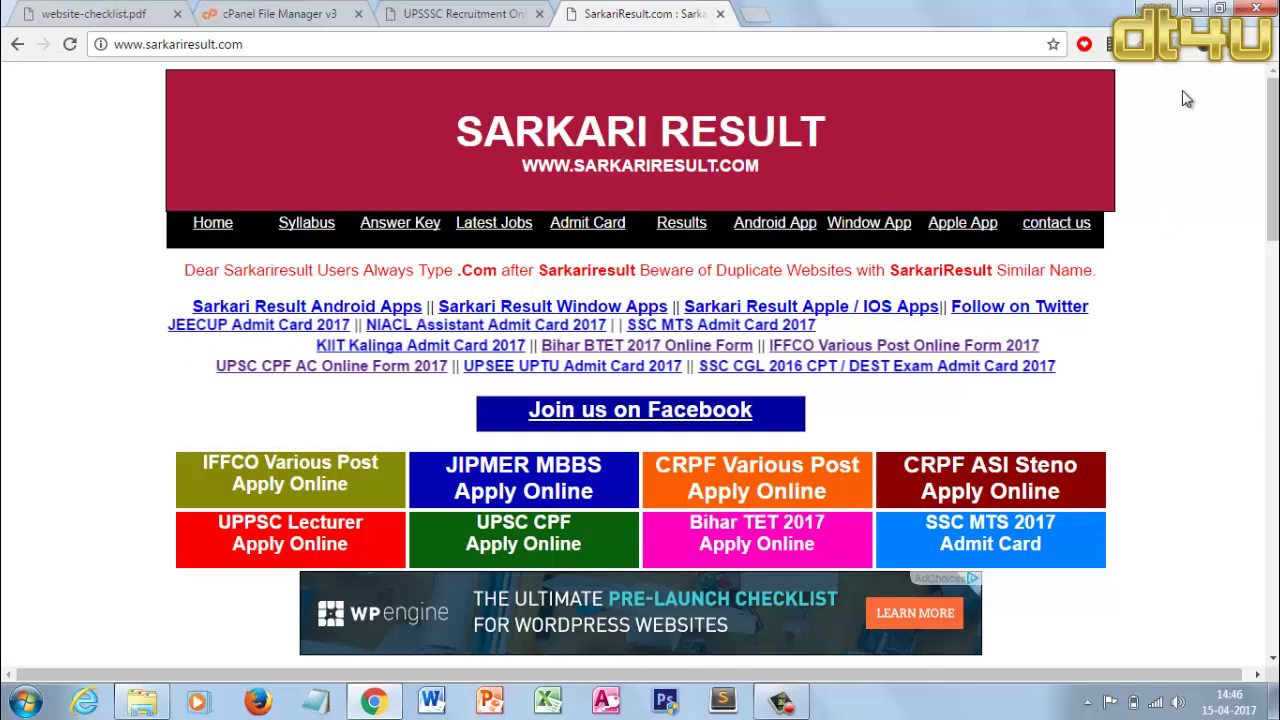
click(1221, 10)
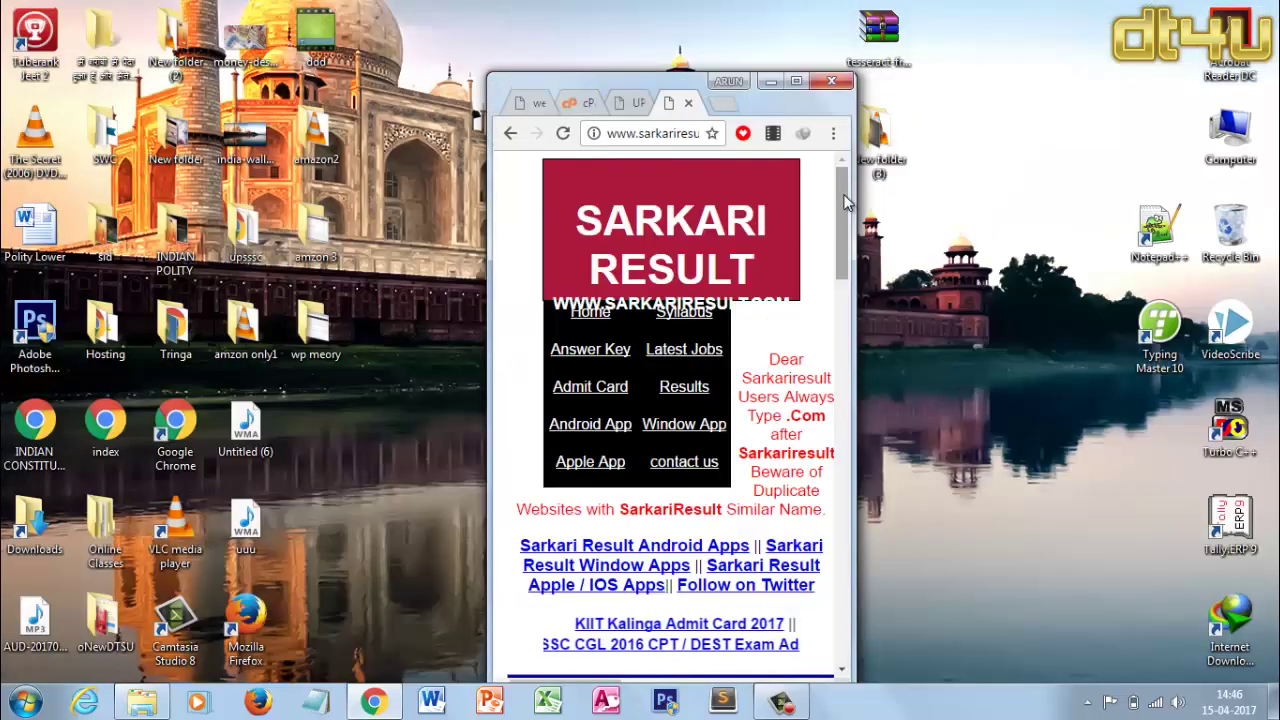
drag(845, 200, 849, 313)
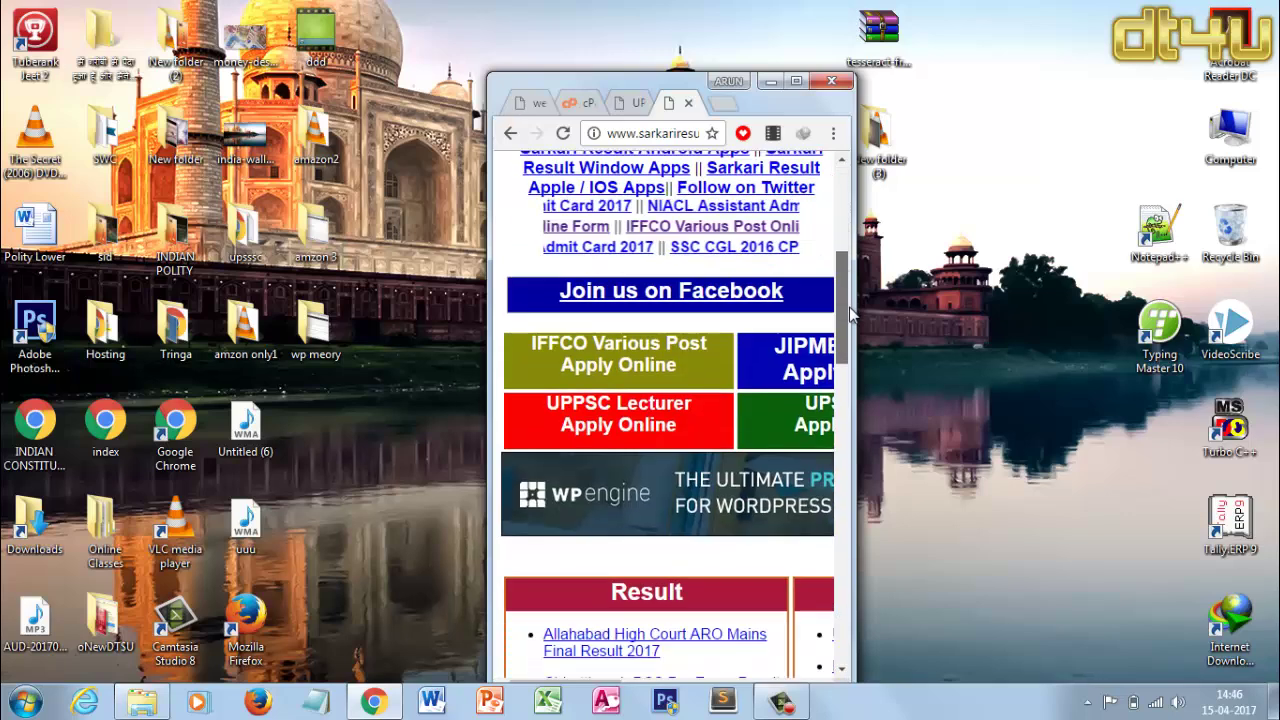
scroll(849, 313, down, 3)
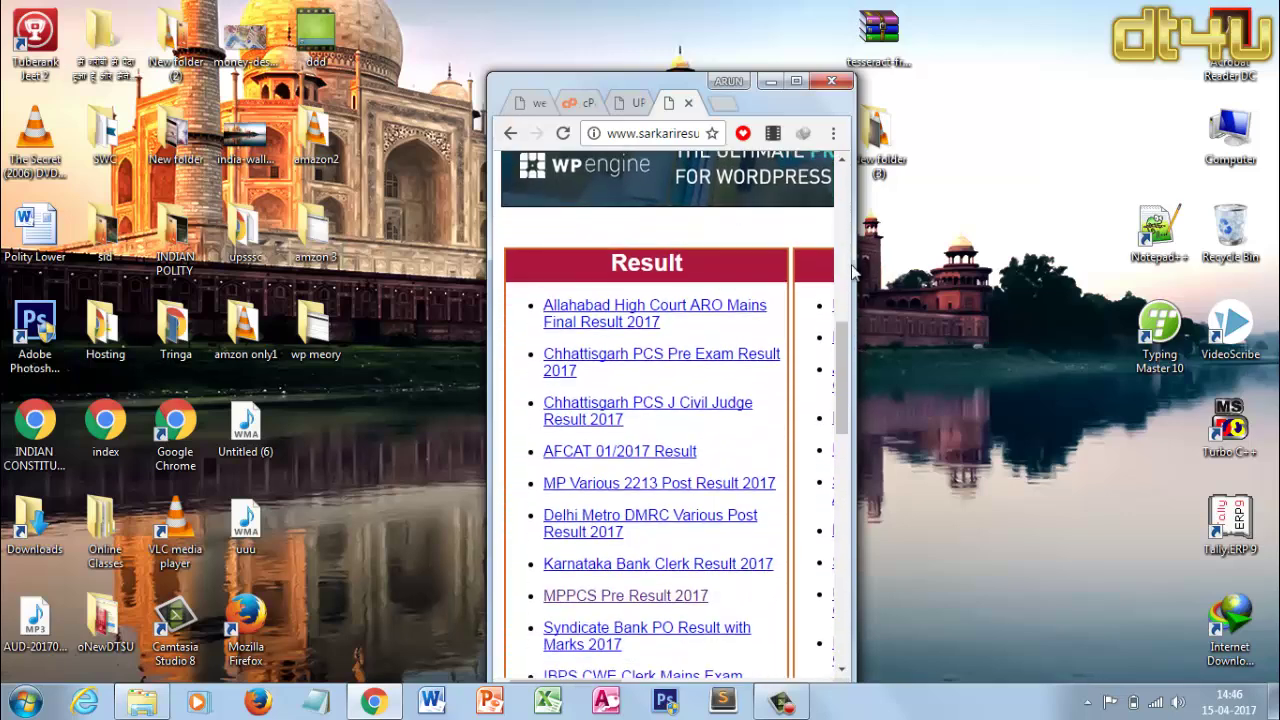
drag(855, 264, 830, 254)
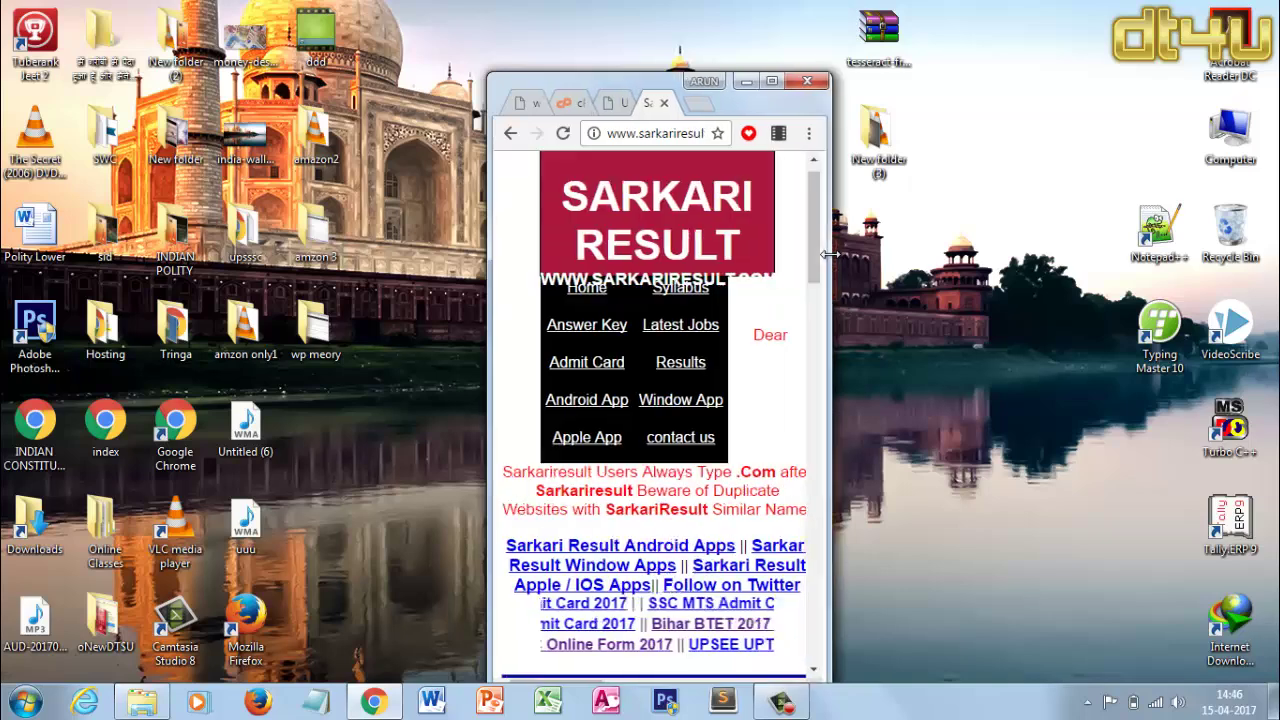
click(771, 81)
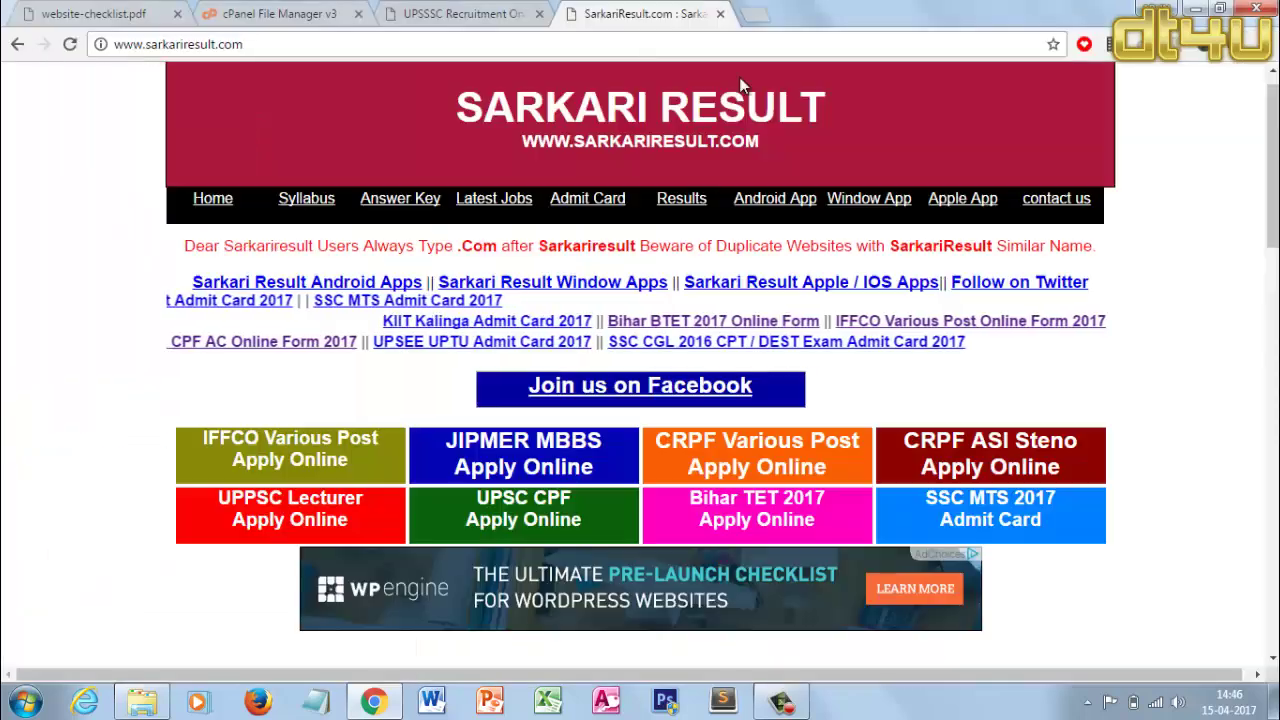
Examine the upsssc.com homepage and its collapsed navigation menu in a narrow browser window, restoring the maximized window at the end
click(443, 14)
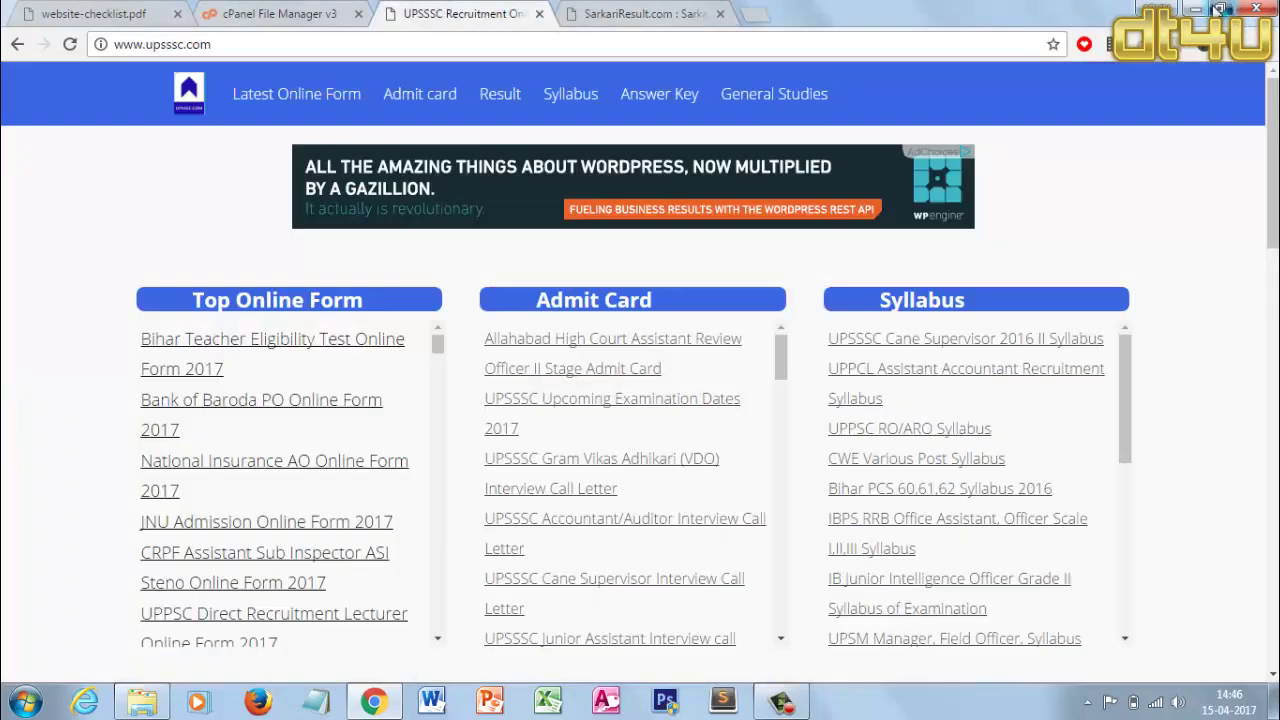
click(1220, 9)
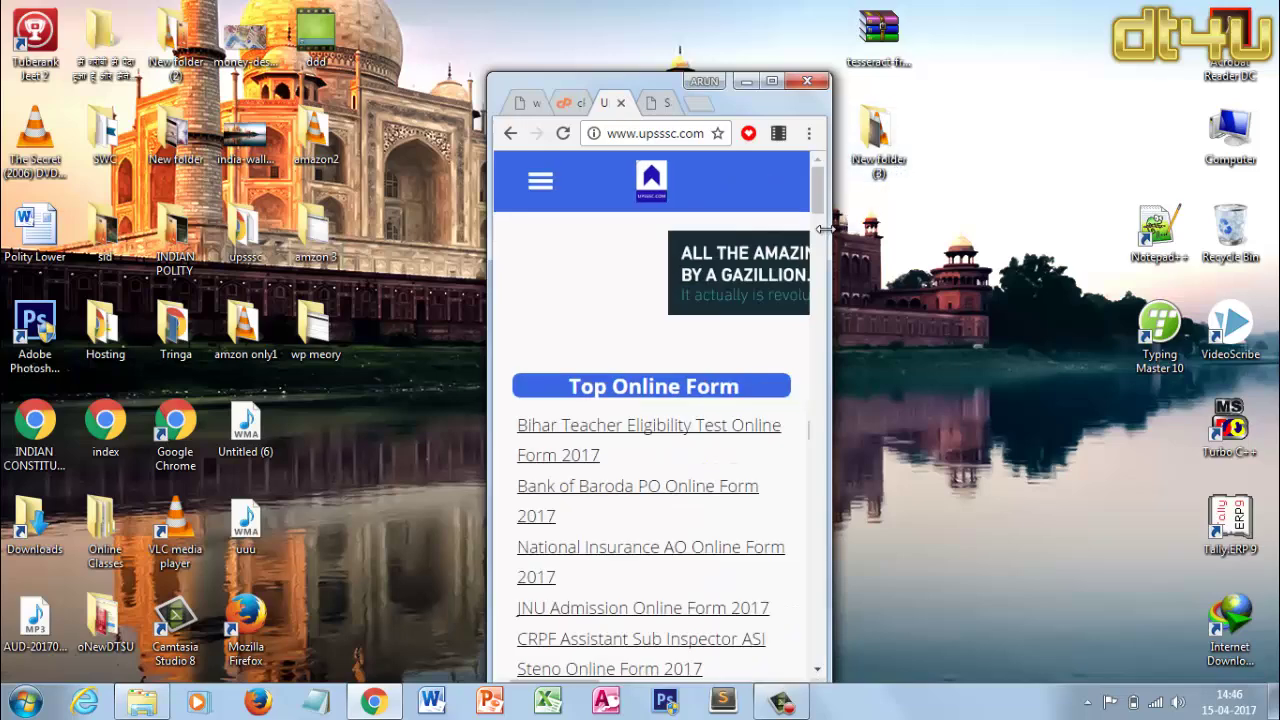
drag(825, 229, 816, 229)
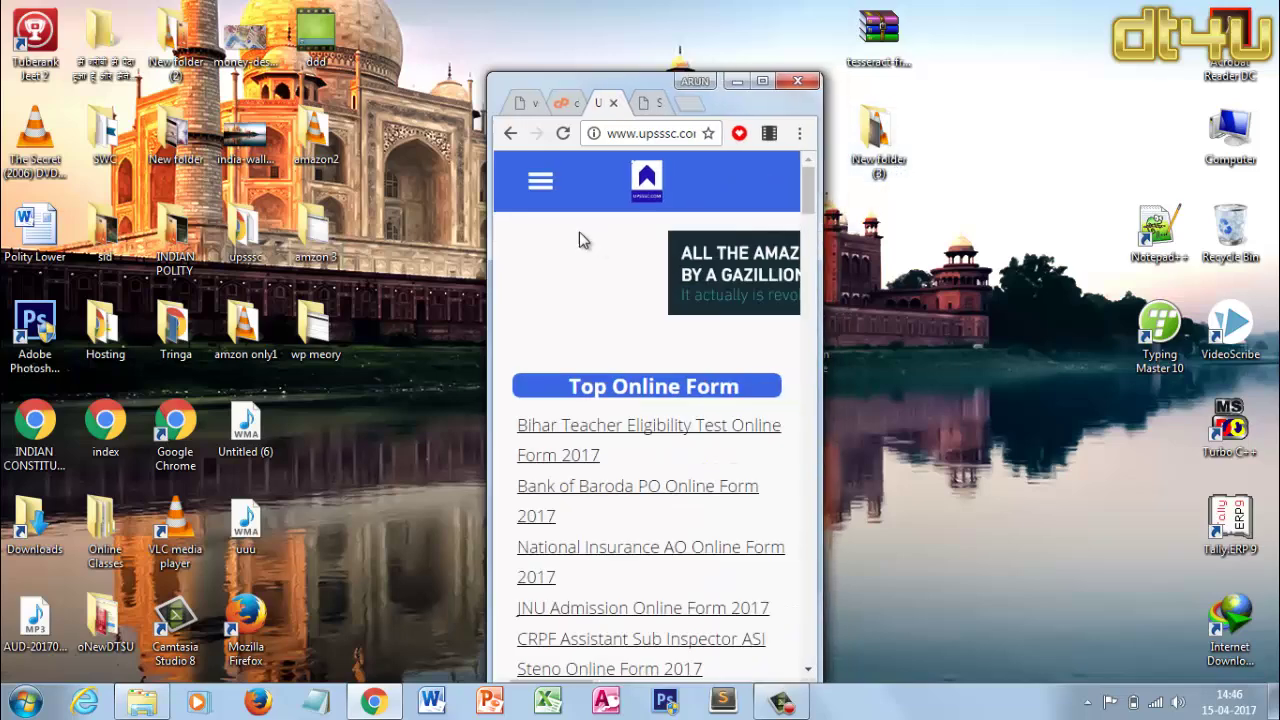
click(543, 185)
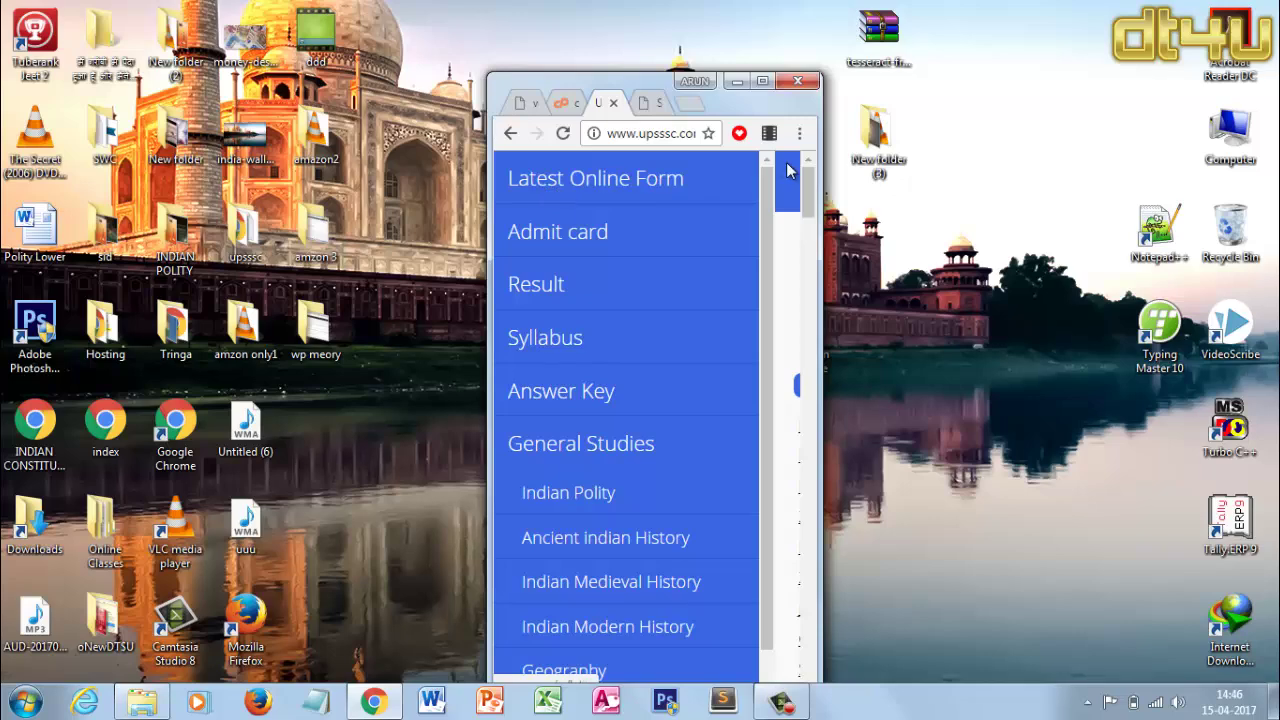
click(762, 80)
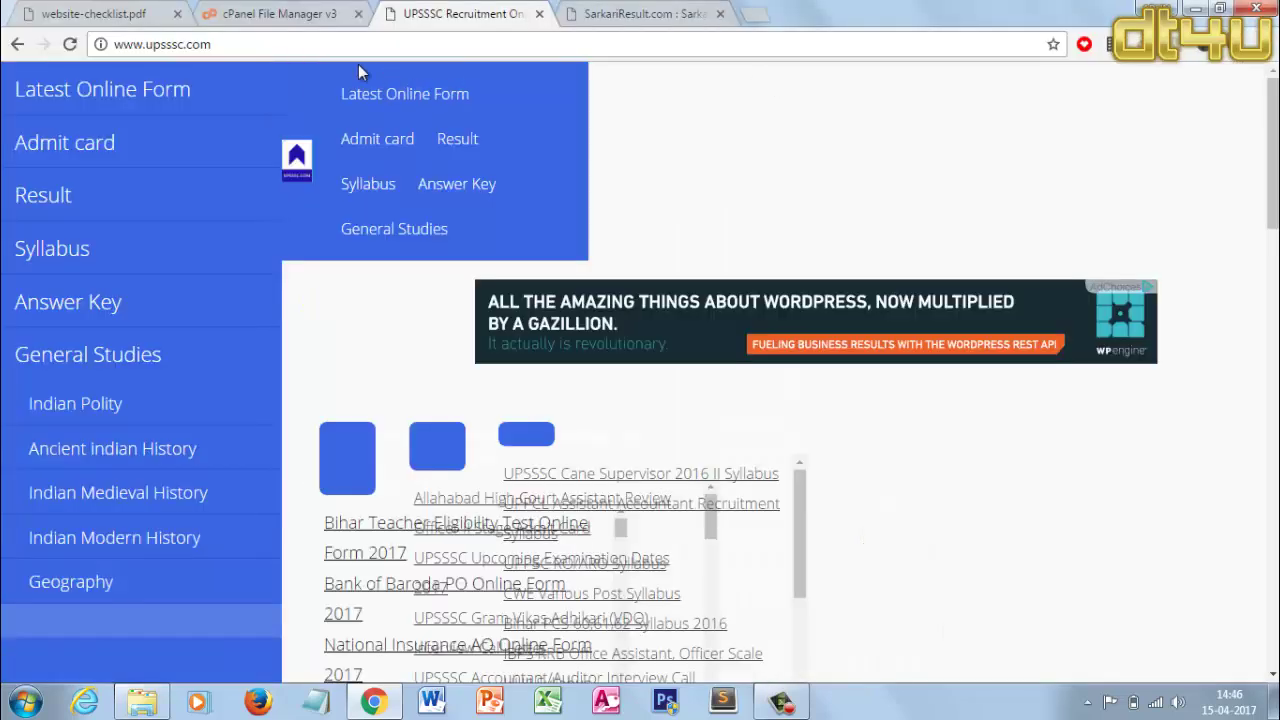
Reload the upsssc.com homepage at full width and compare it with the SarkariResult.com page
click(606, 14)
click(521, 10)
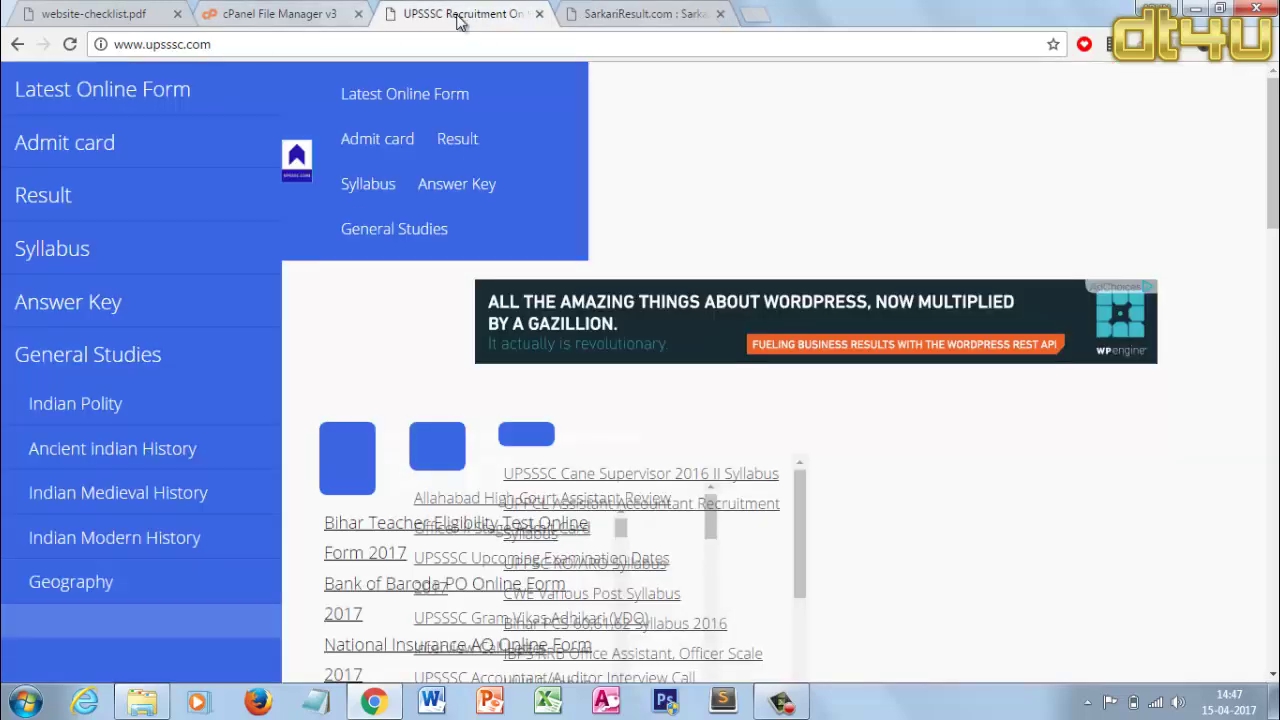
click(70, 44)
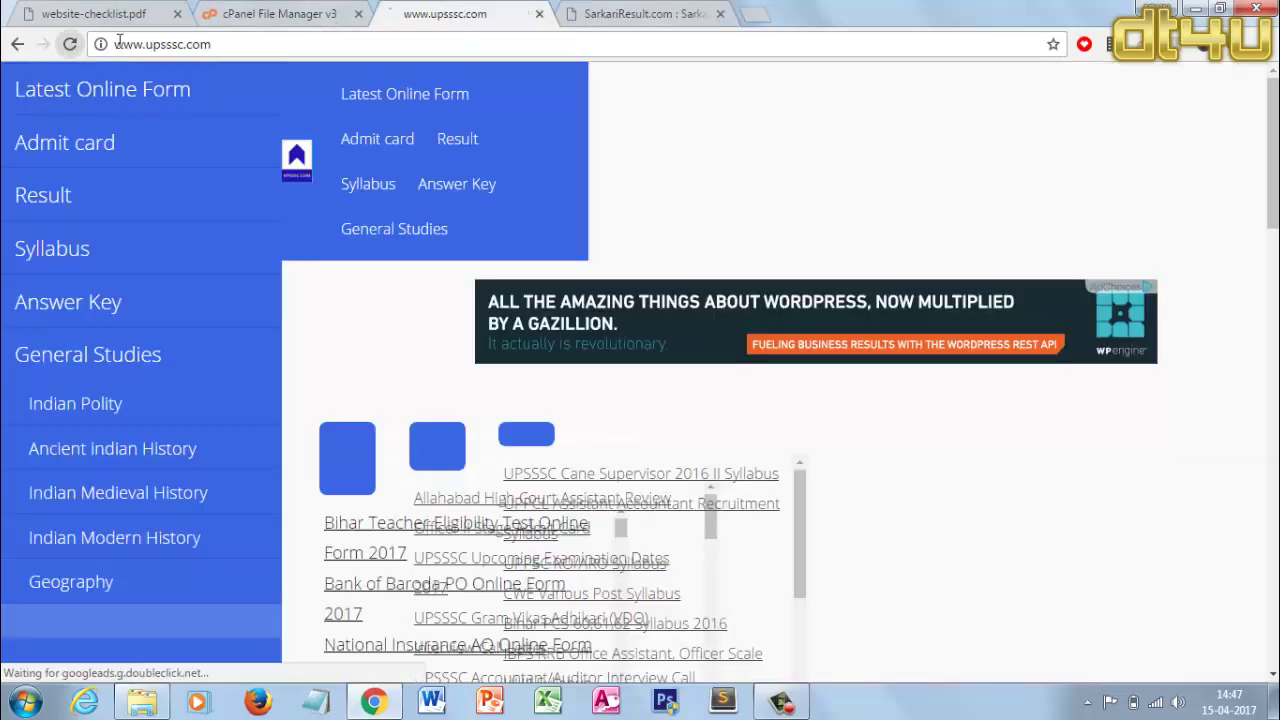
click(657, 12)
click(472, 13)
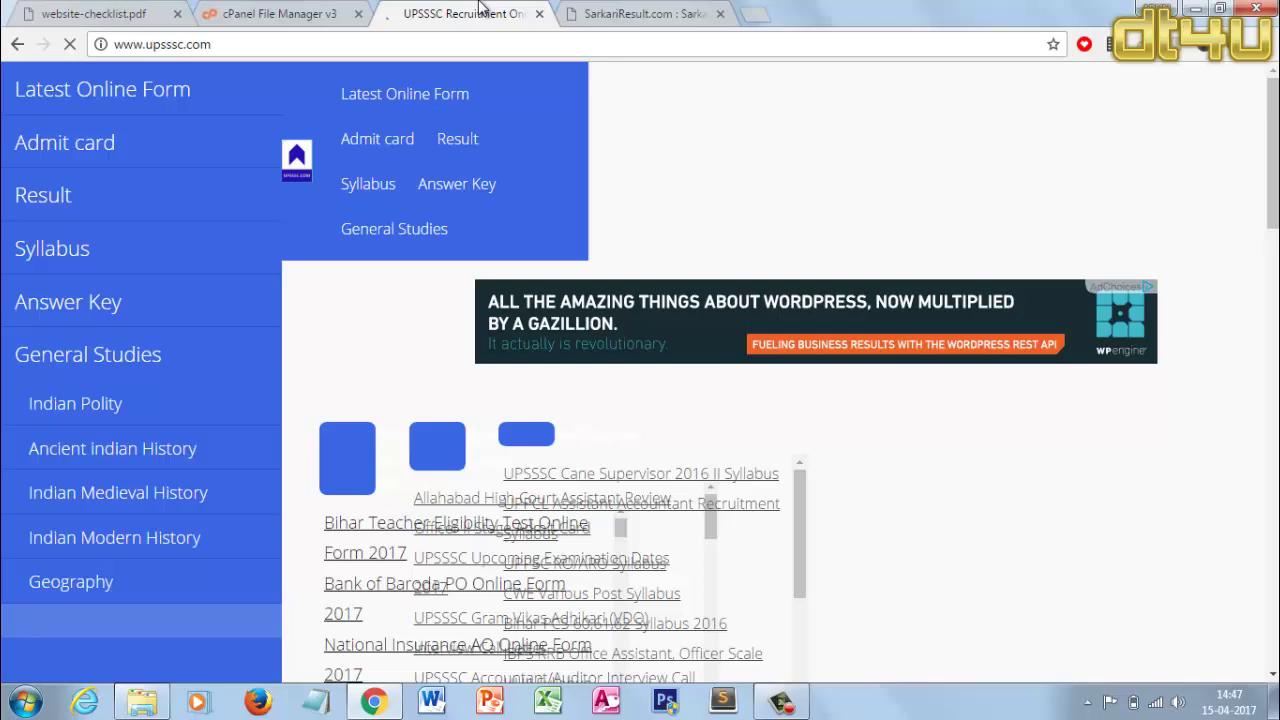
click(625, 15)
click(465, 13)
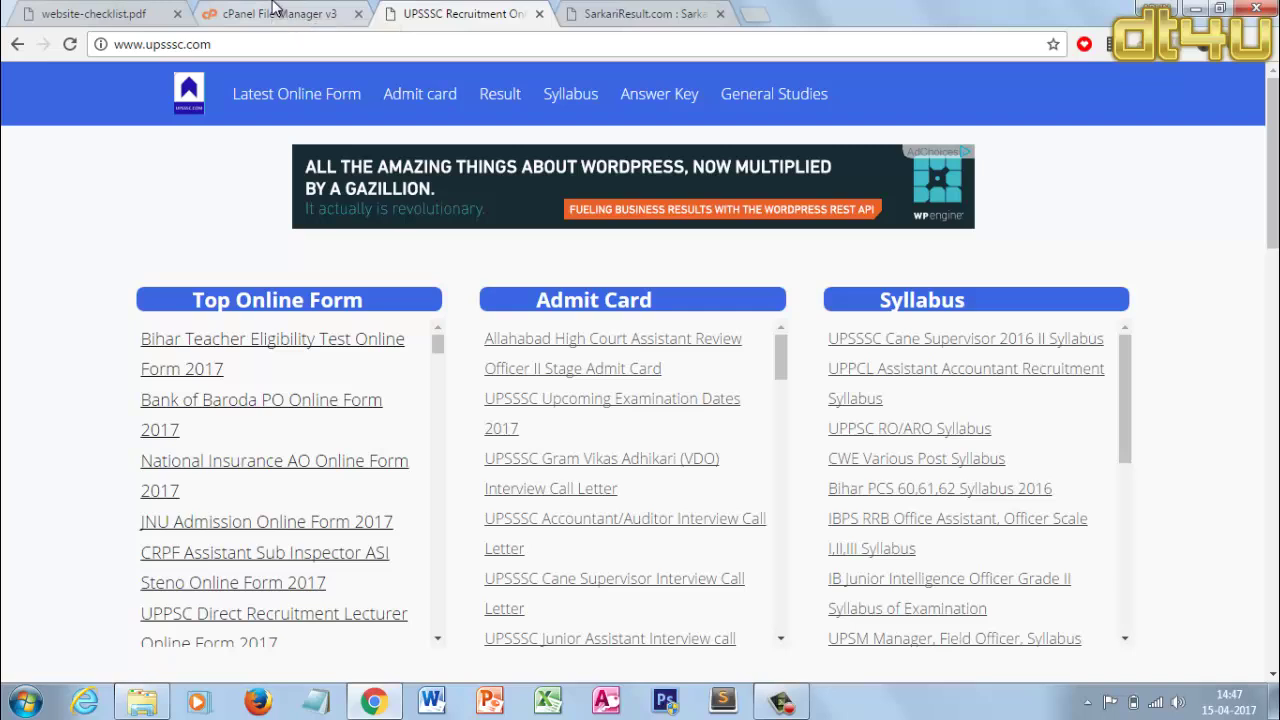
Read the introduction and hosting sections of website-checklist.pdf, glancing at the upsssc.com and SarkariResult.com pages as examples
click(137, 8)
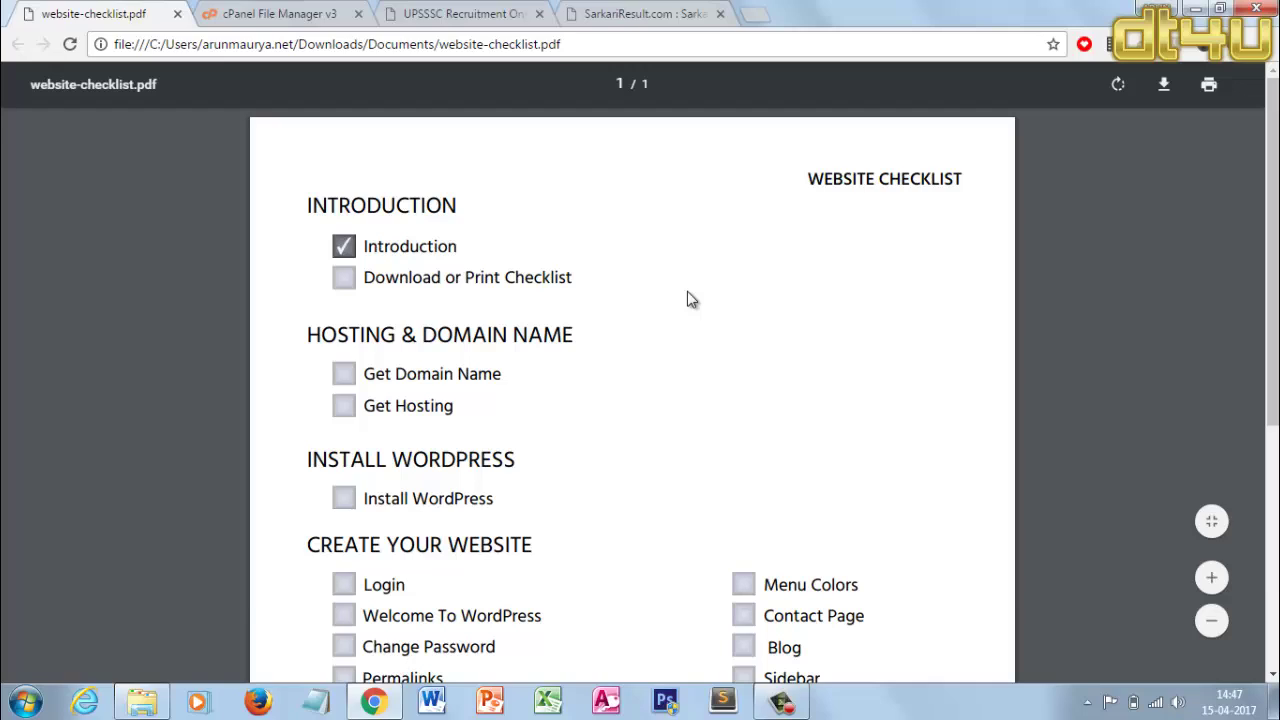
scroll(687, 293, down, 1)
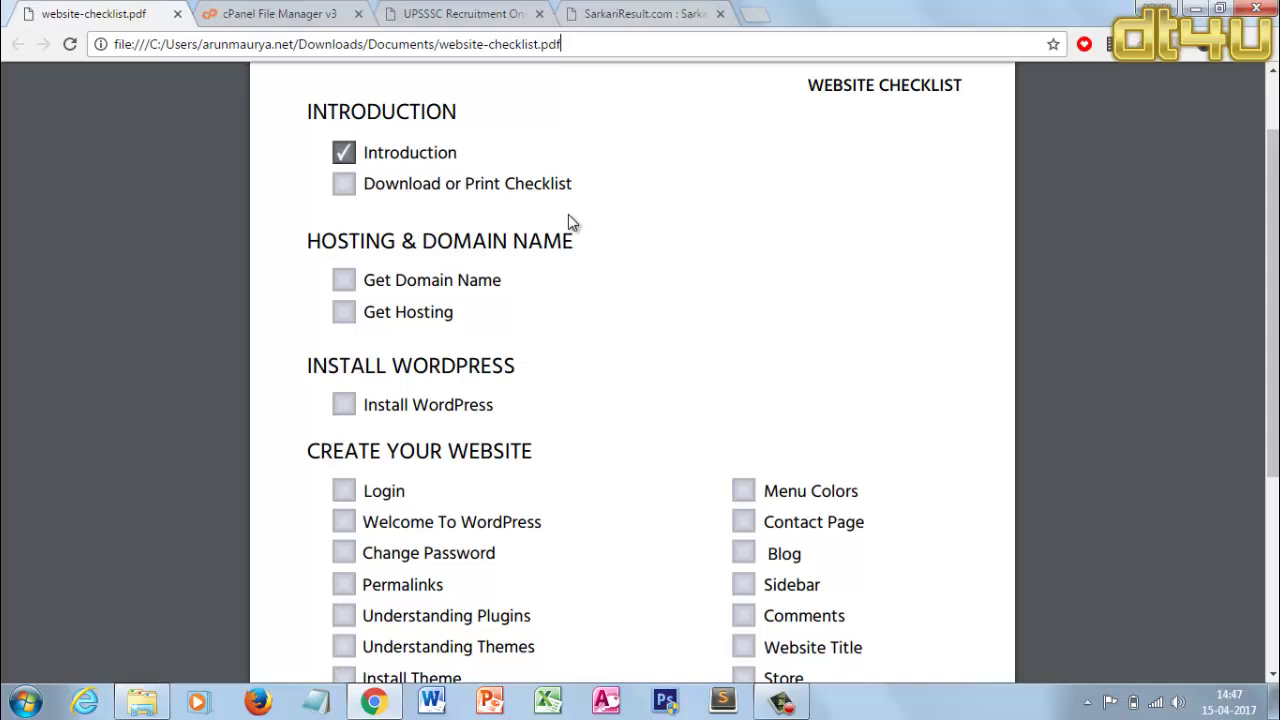
scroll(568, 221, down, 1)
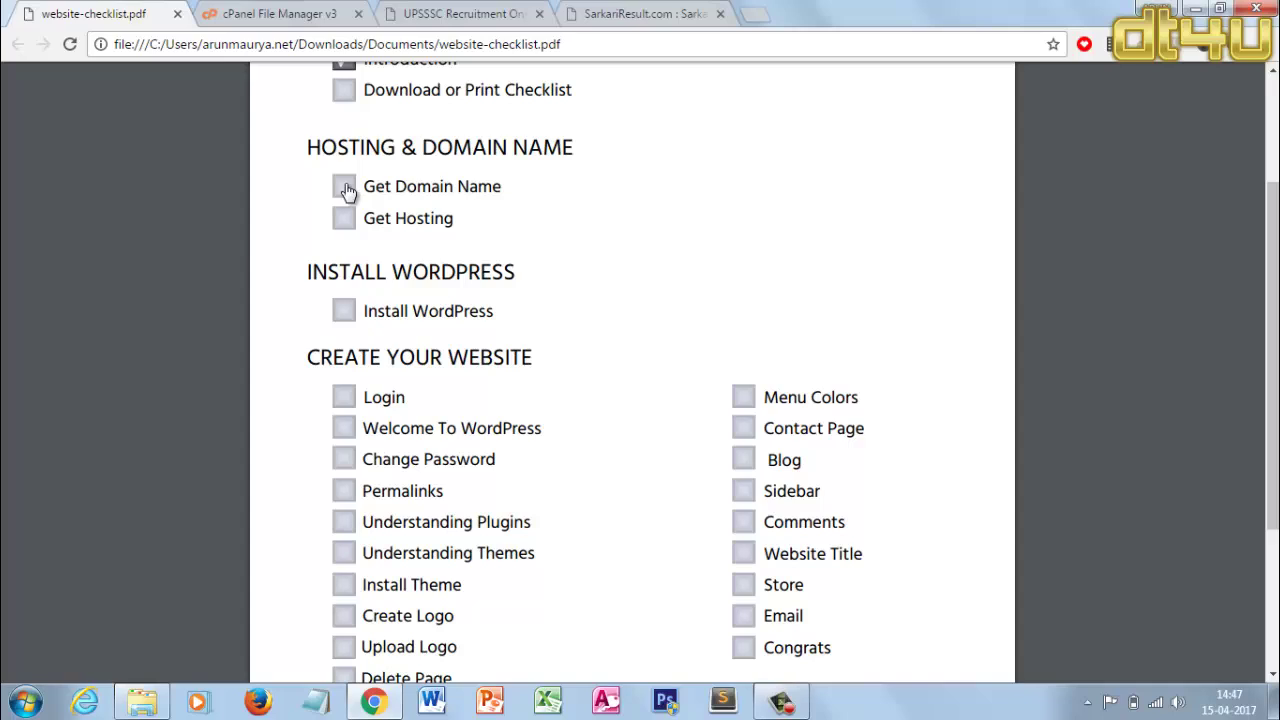
click(420, 10)
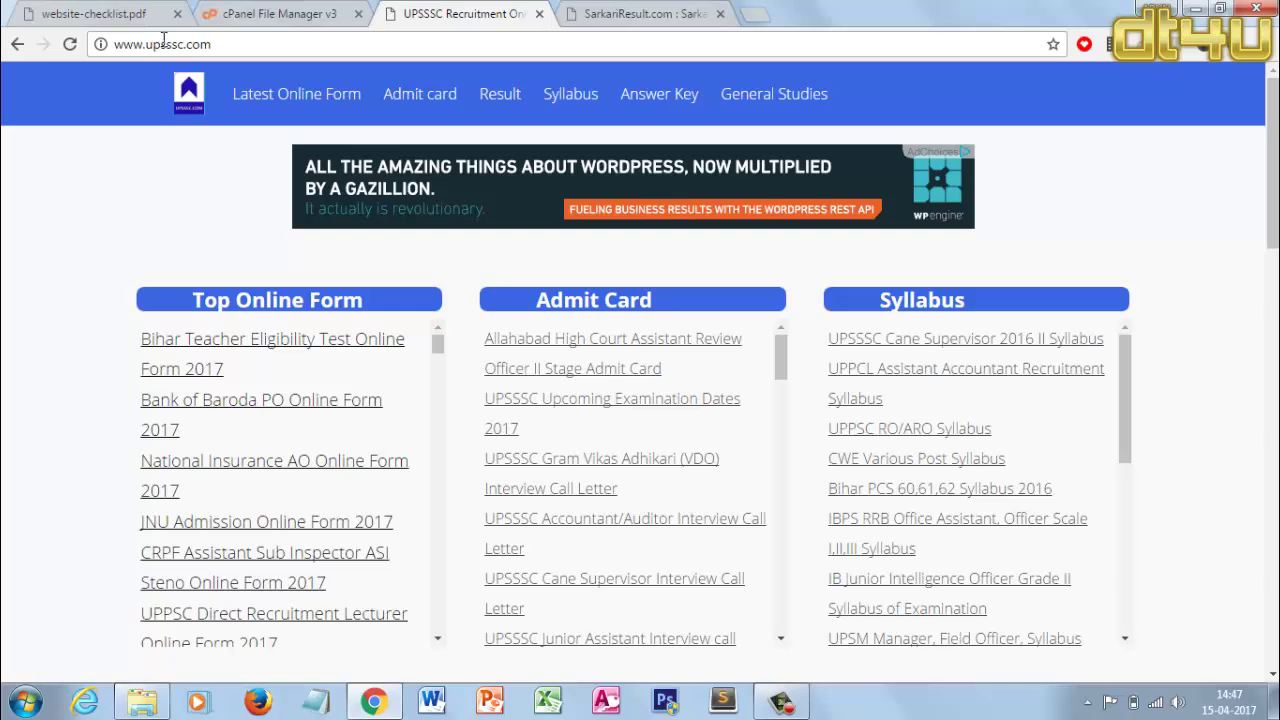
click(632, 12)
click(165, 10)
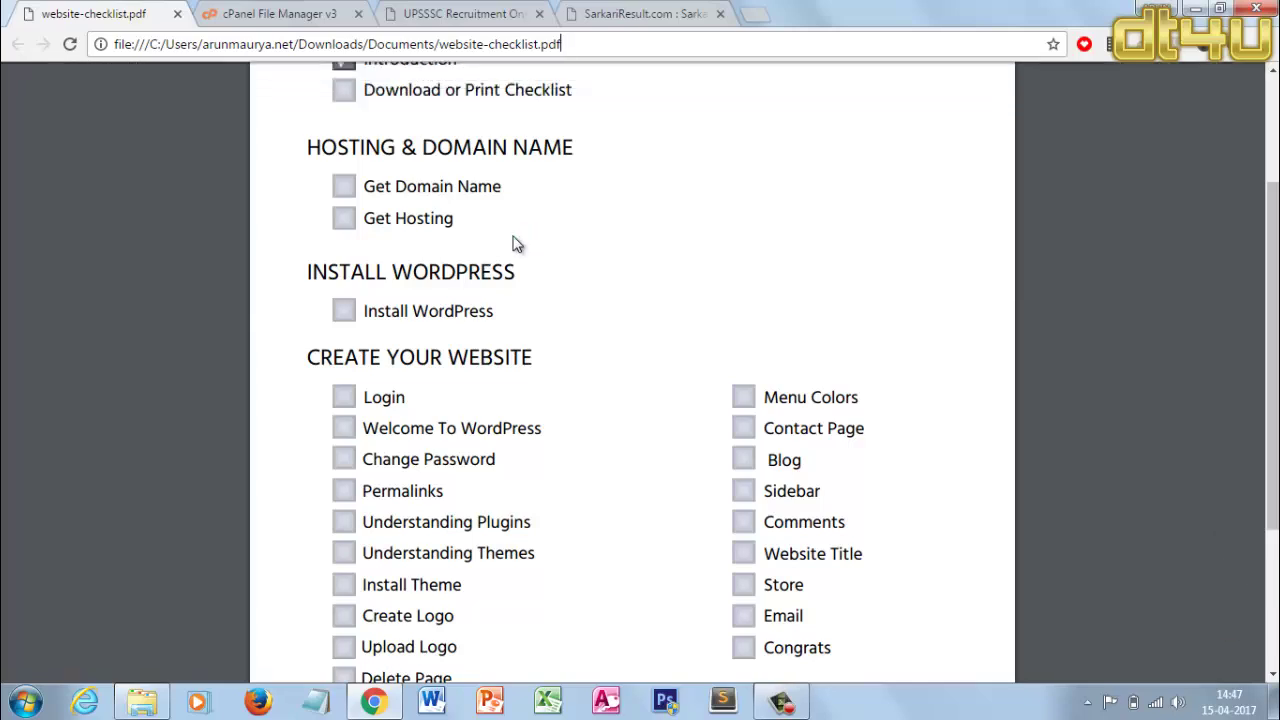
Tick Get Domain Name under Hosting & Domain Name in the checklist, and tick Get Hosting and clear it again
click(346, 228)
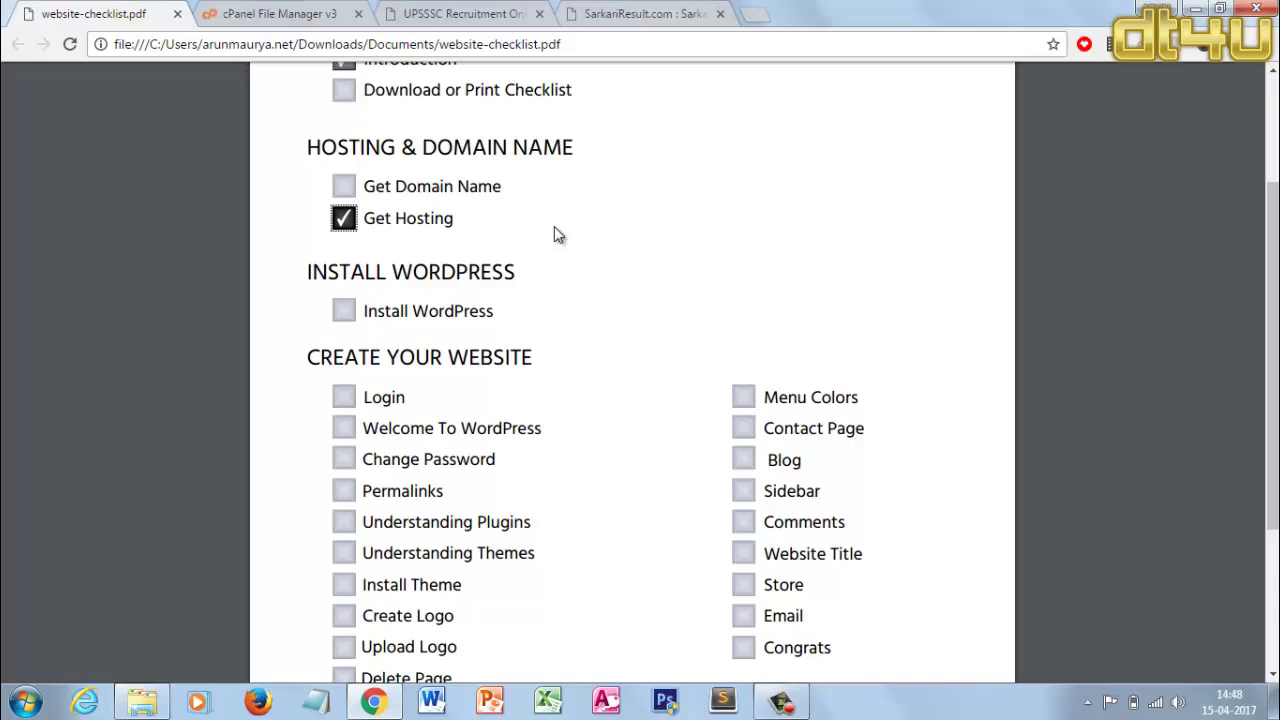
click(345, 188)
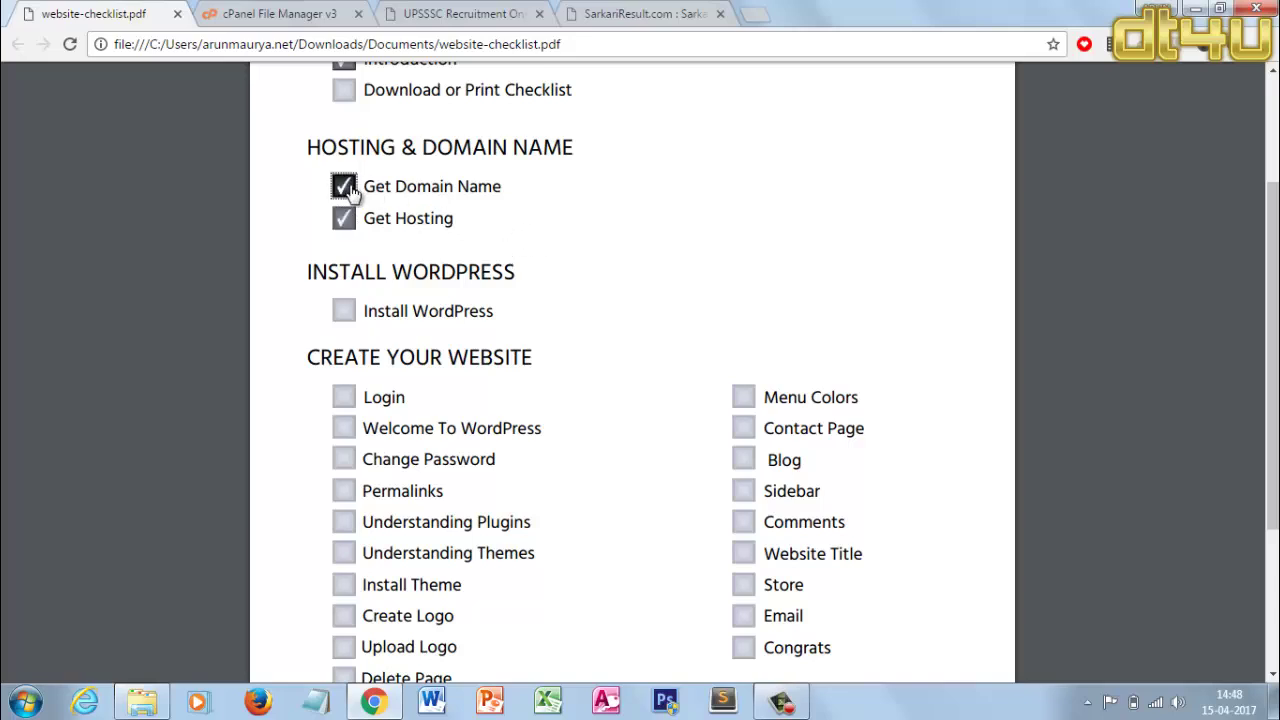
click(512, 183)
click(345, 220)
scroll(388, 264, down, 1)
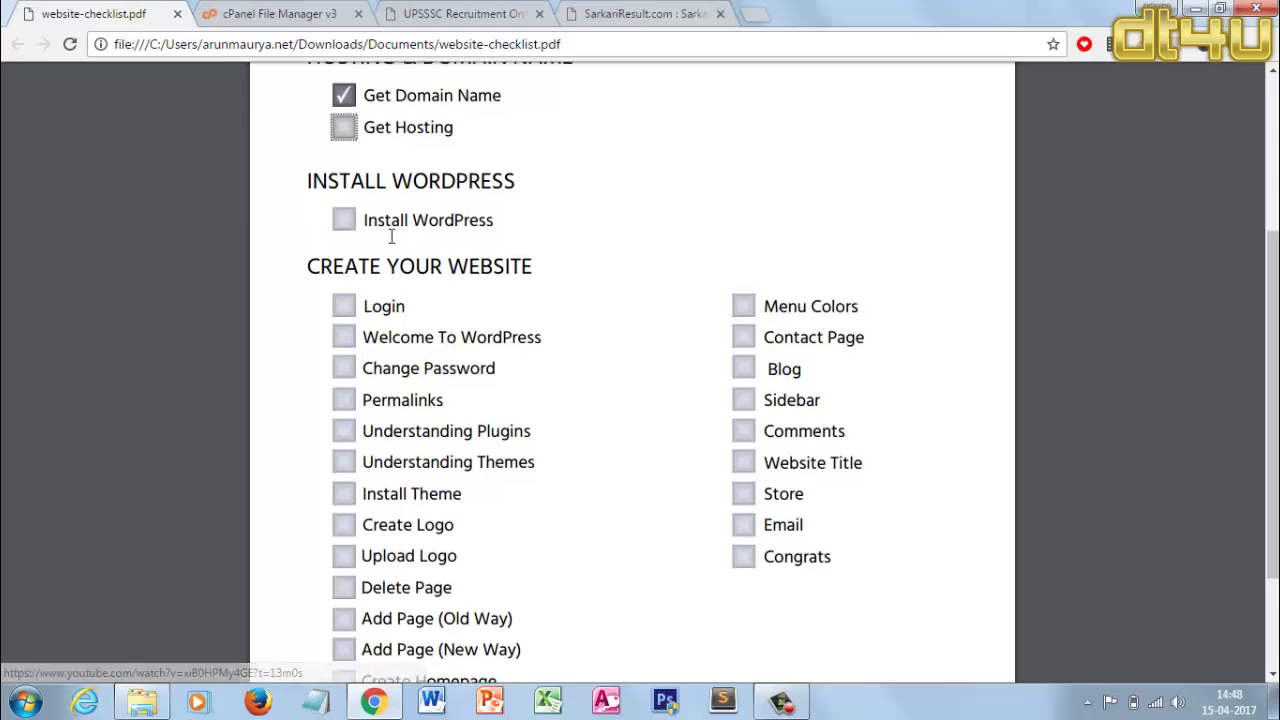
scroll(391, 237, up, 1)
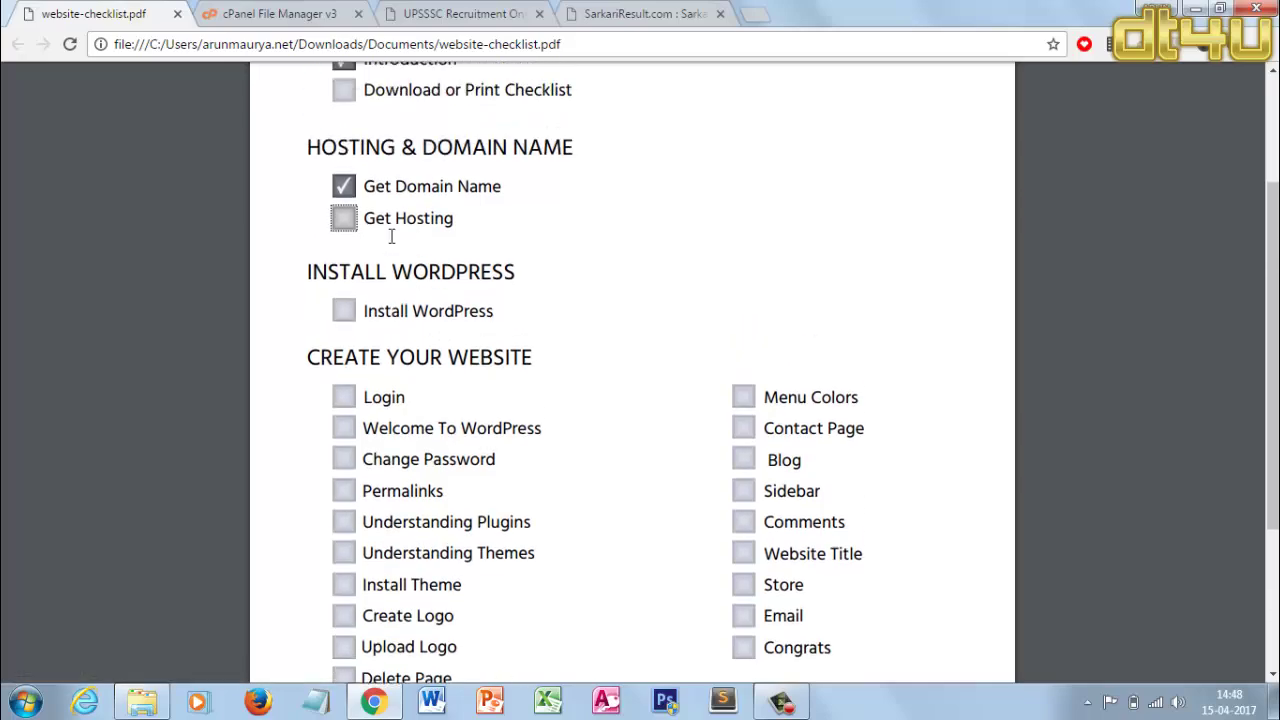
Go from File Manager to the cPanel main page, switching back to website-checklist.pdf while it loads and once it is open
click(268, 12)
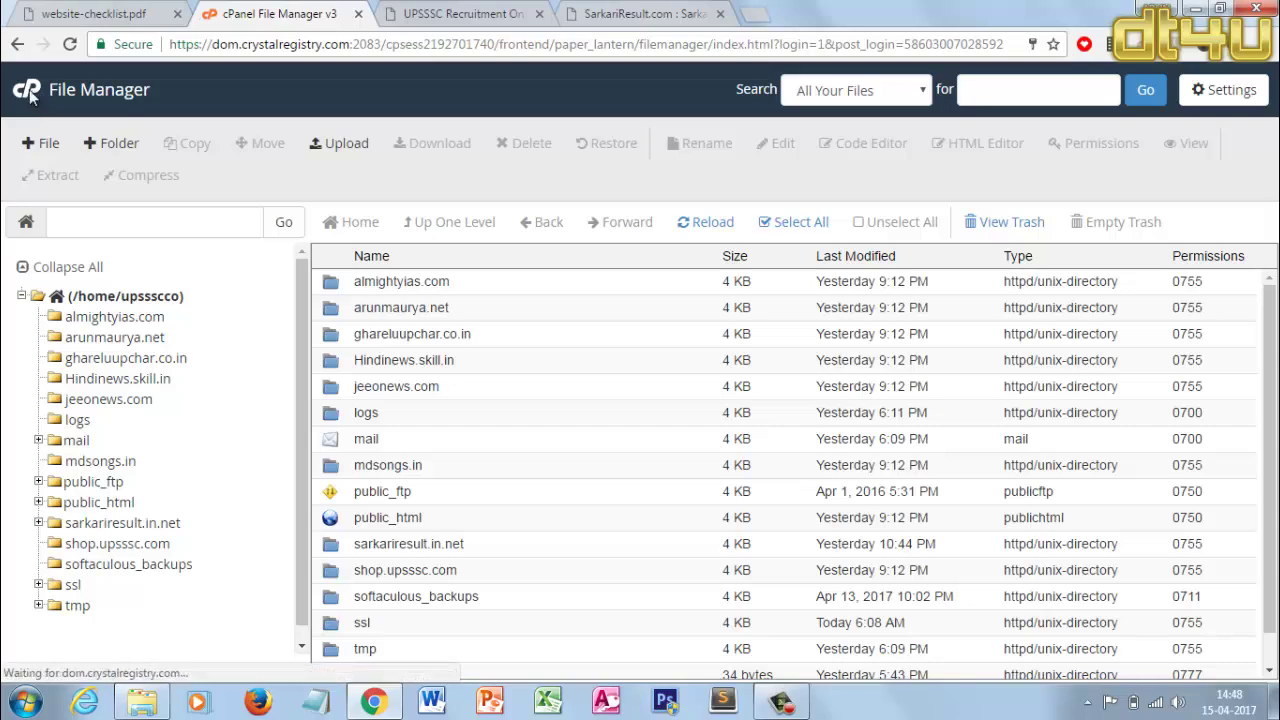
click(117, 10)
click(284, 13)
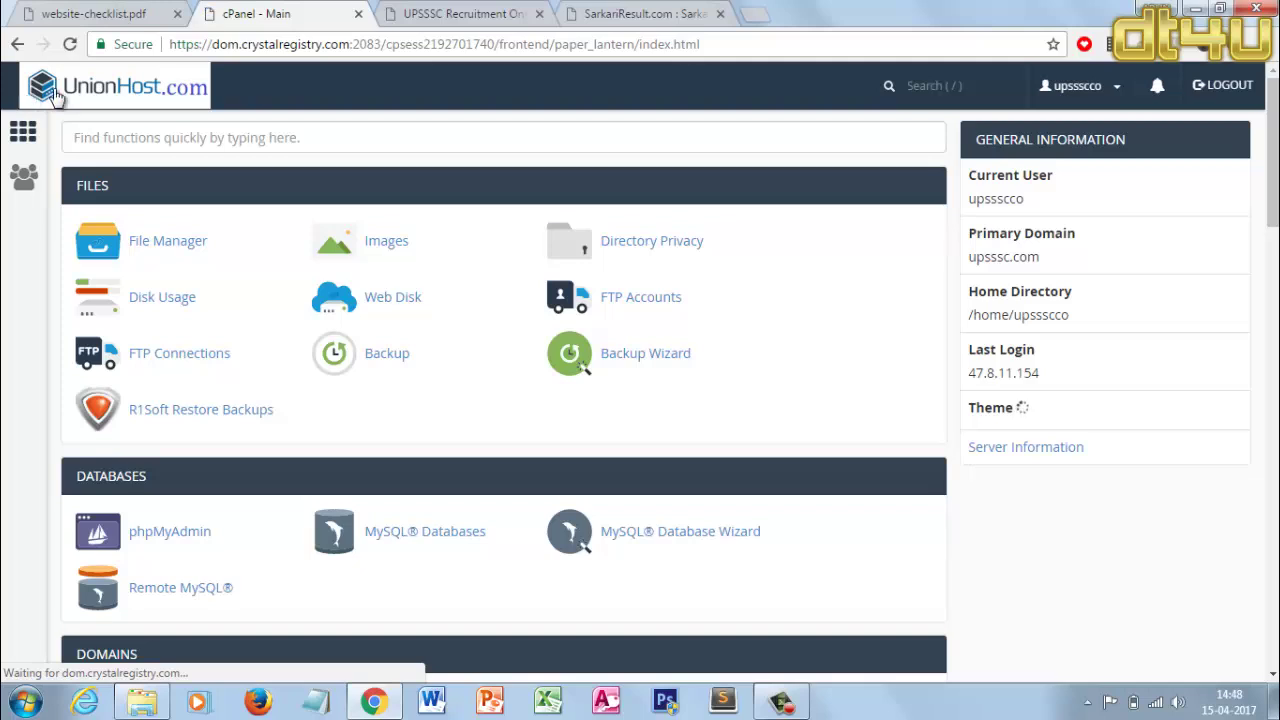
click(118, 8)
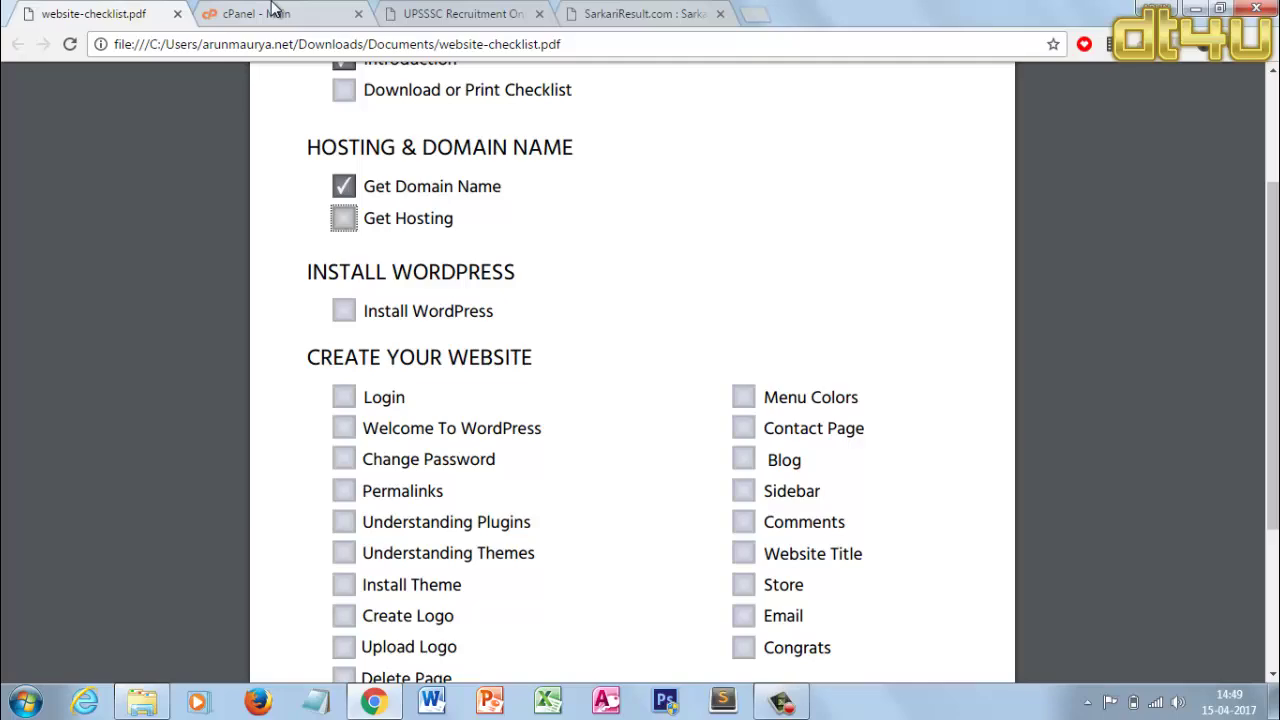
Open WordPress from the Softaculous Apps Installer in cPanel, answering the Windows performance prompt with the Windows 7 Basic color scheme
click(275, 10)
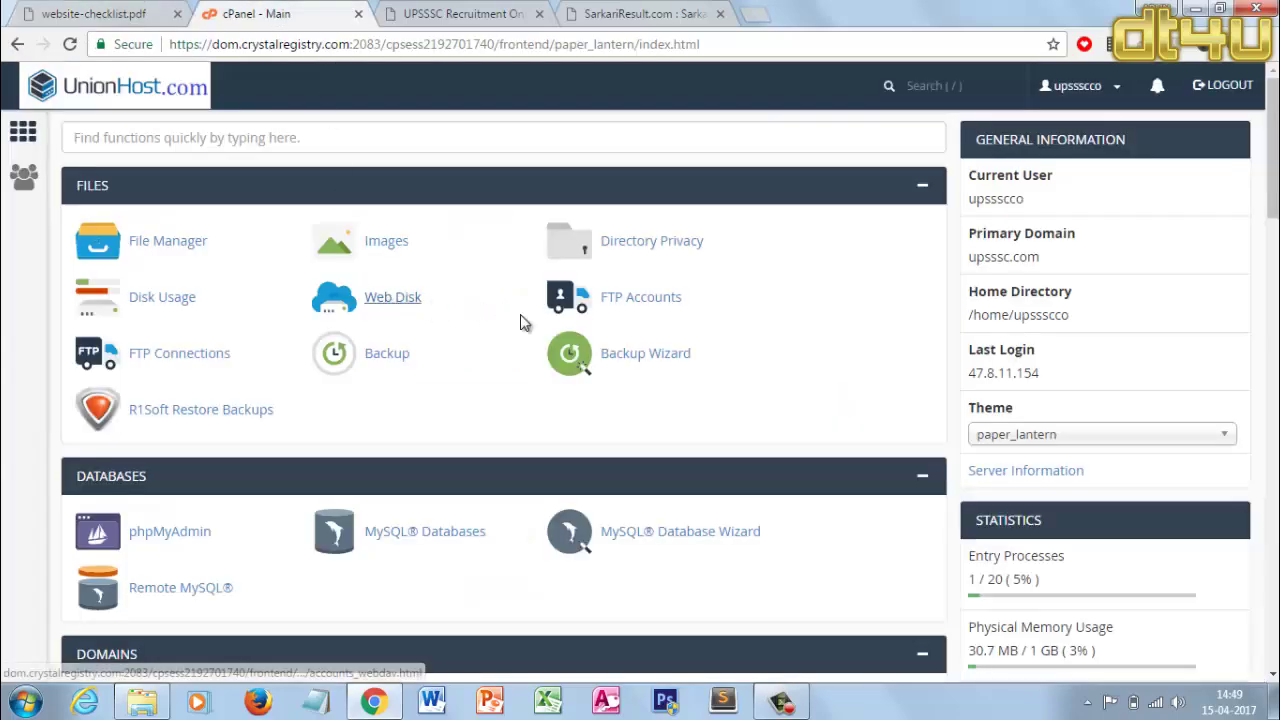
scroll(520, 314, down, 8)
scroll(389, 323, down, 4)
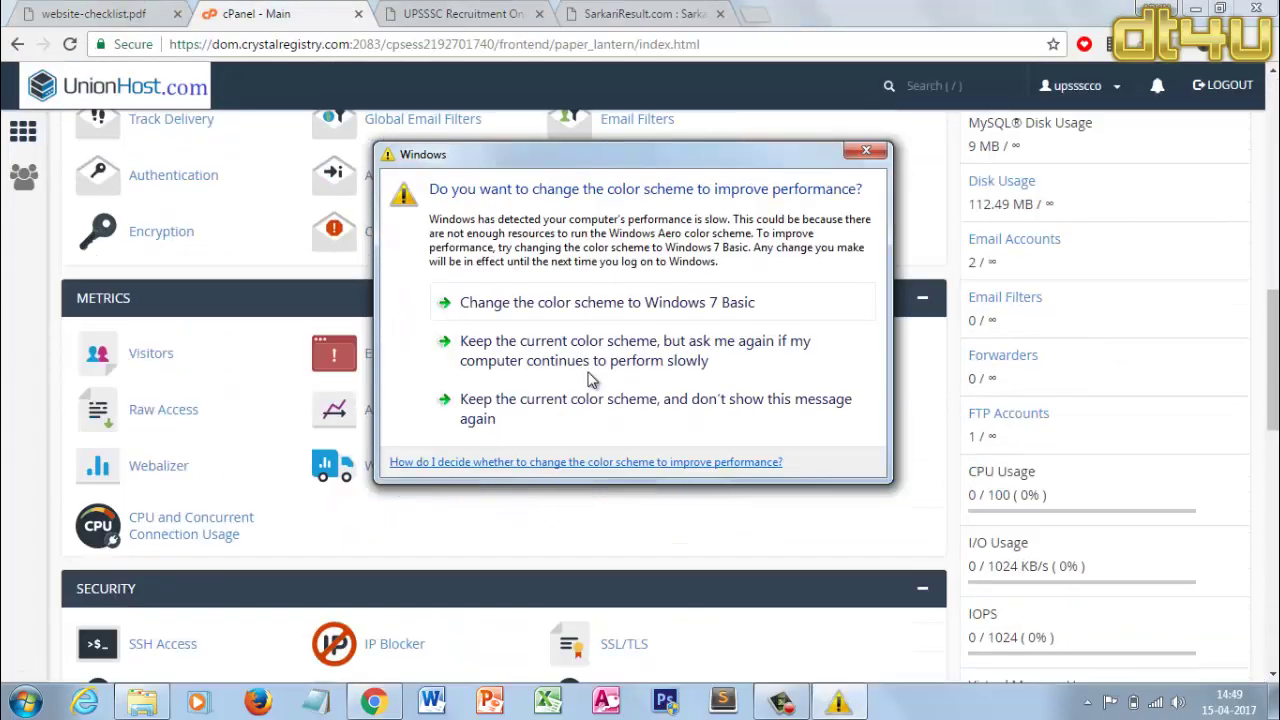
click(577, 303)
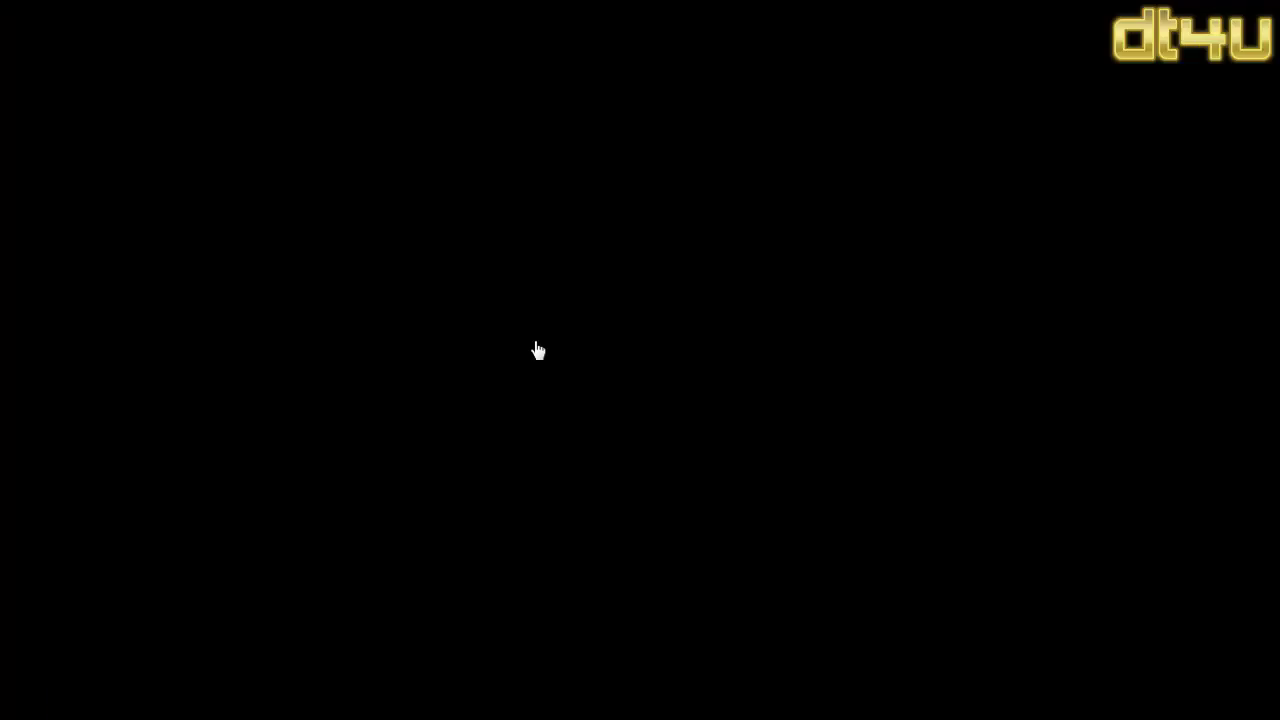
scroll(480, 410, down, 12)
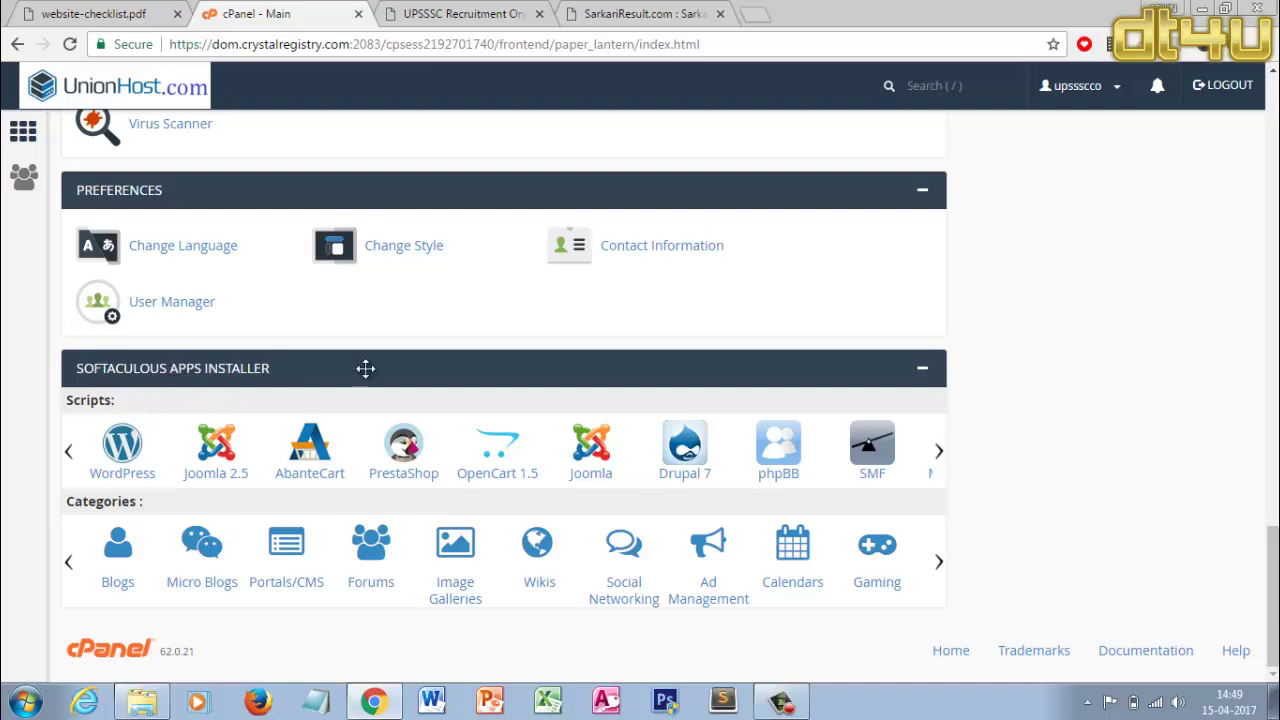
click(135, 447)
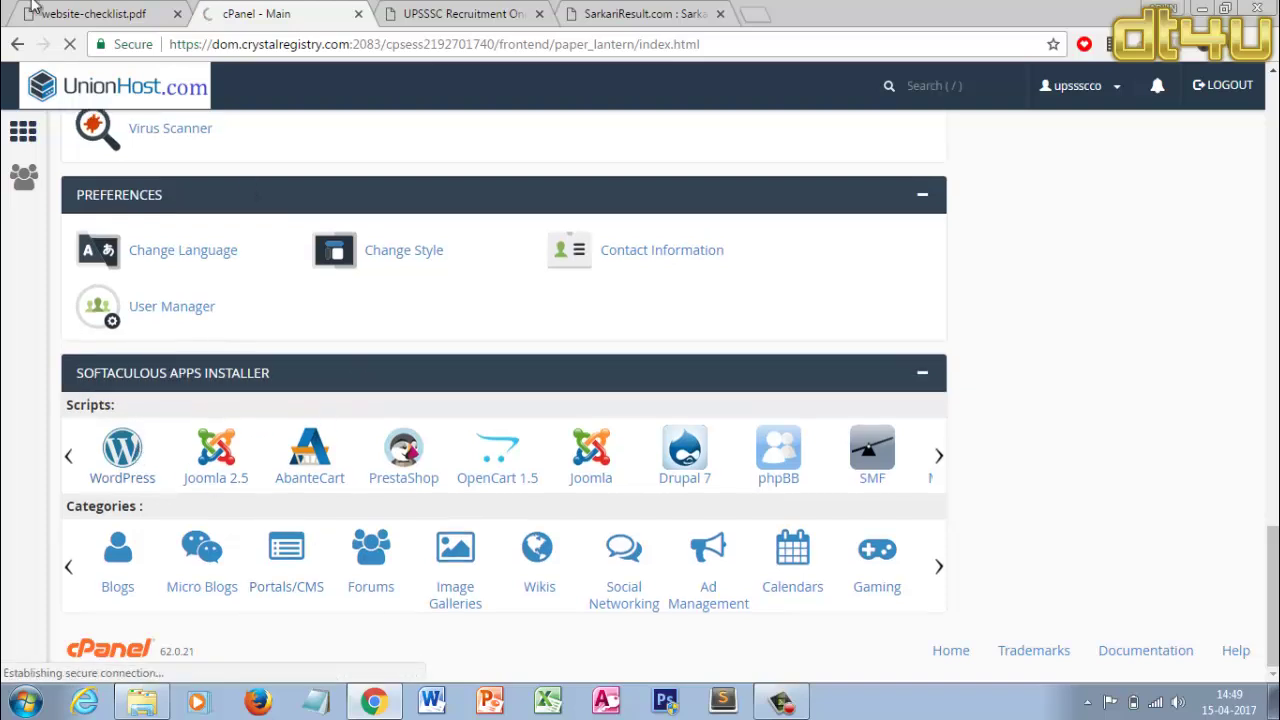
Look over the WordPress overview page in Softaculous, glancing at the checklist, upsssc.com and SarkariResult.com pages in between
click(137, 8)
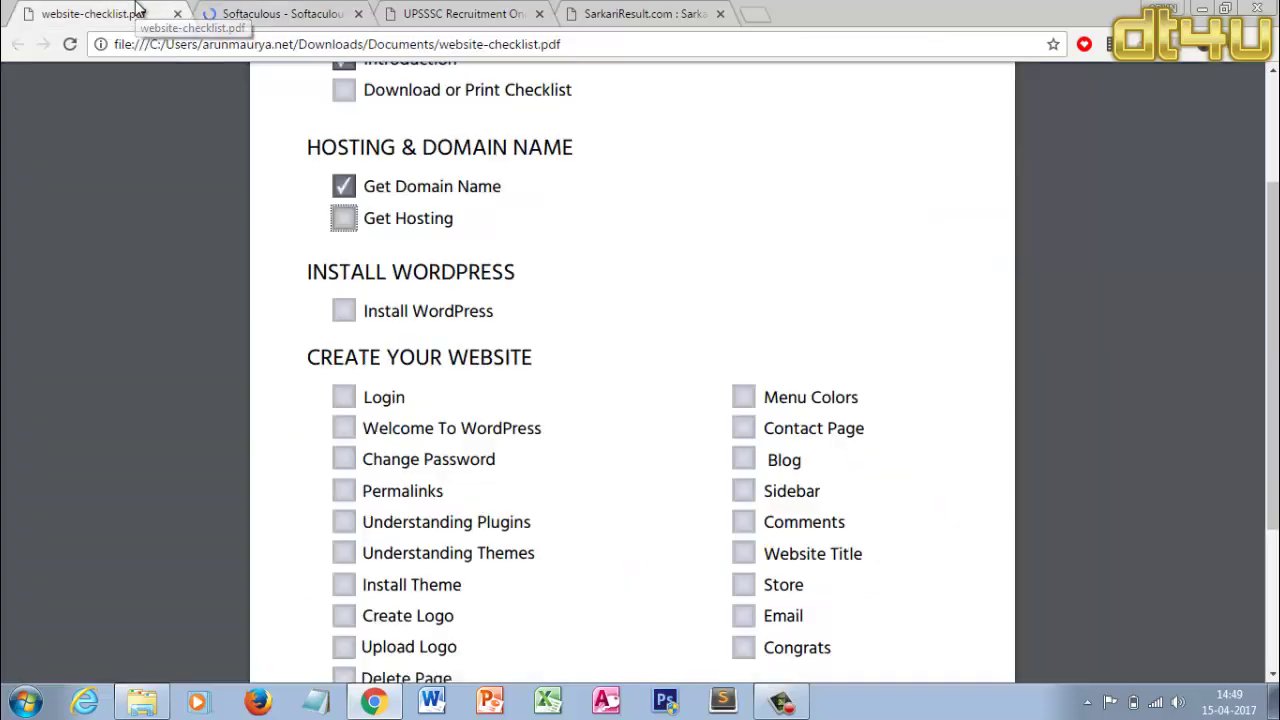
click(278, 10)
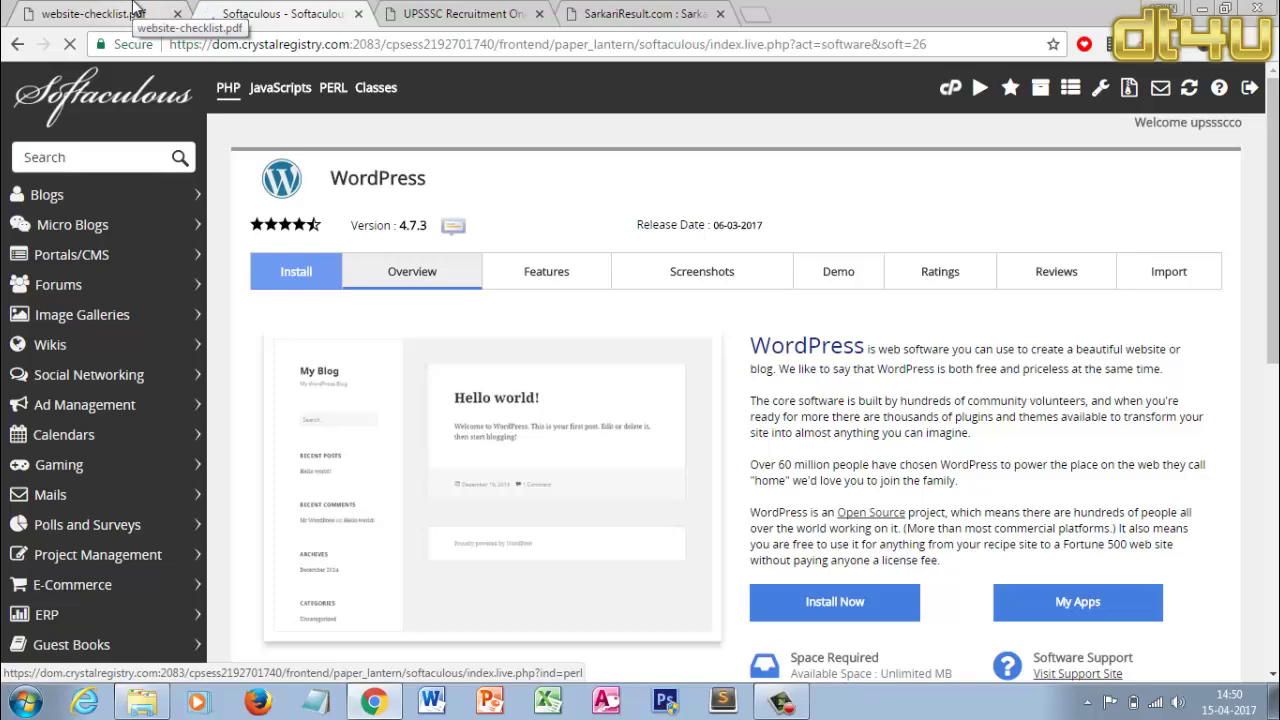
click(462, 13)
click(668, 10)
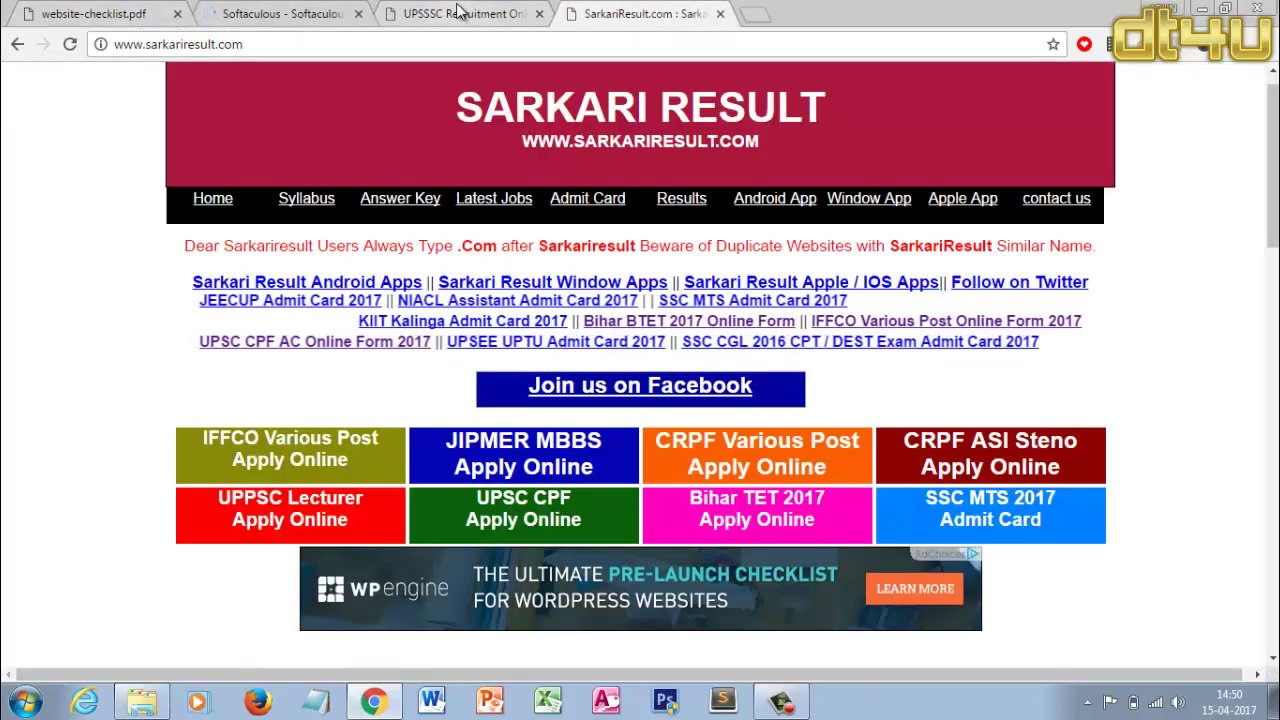
click(462, 13)
click(278, 13)
scroll(554, 300, down, 3)
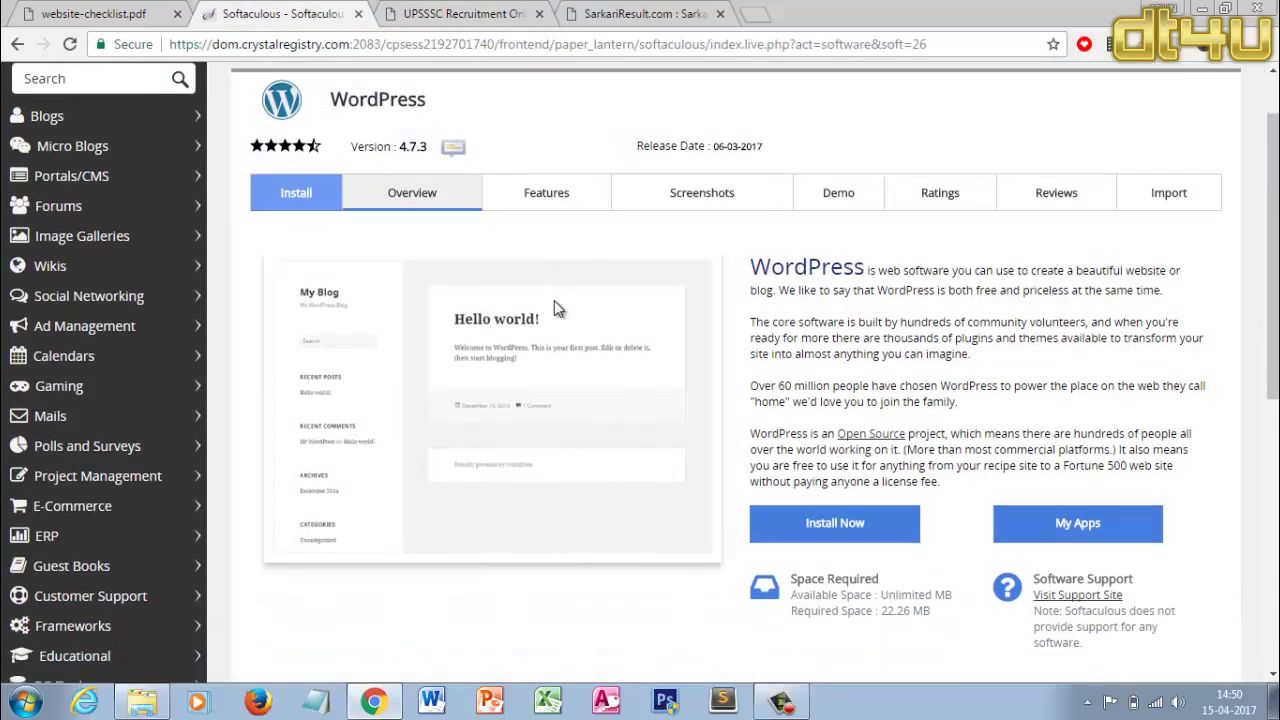
scroll(553, 300, up, 3)
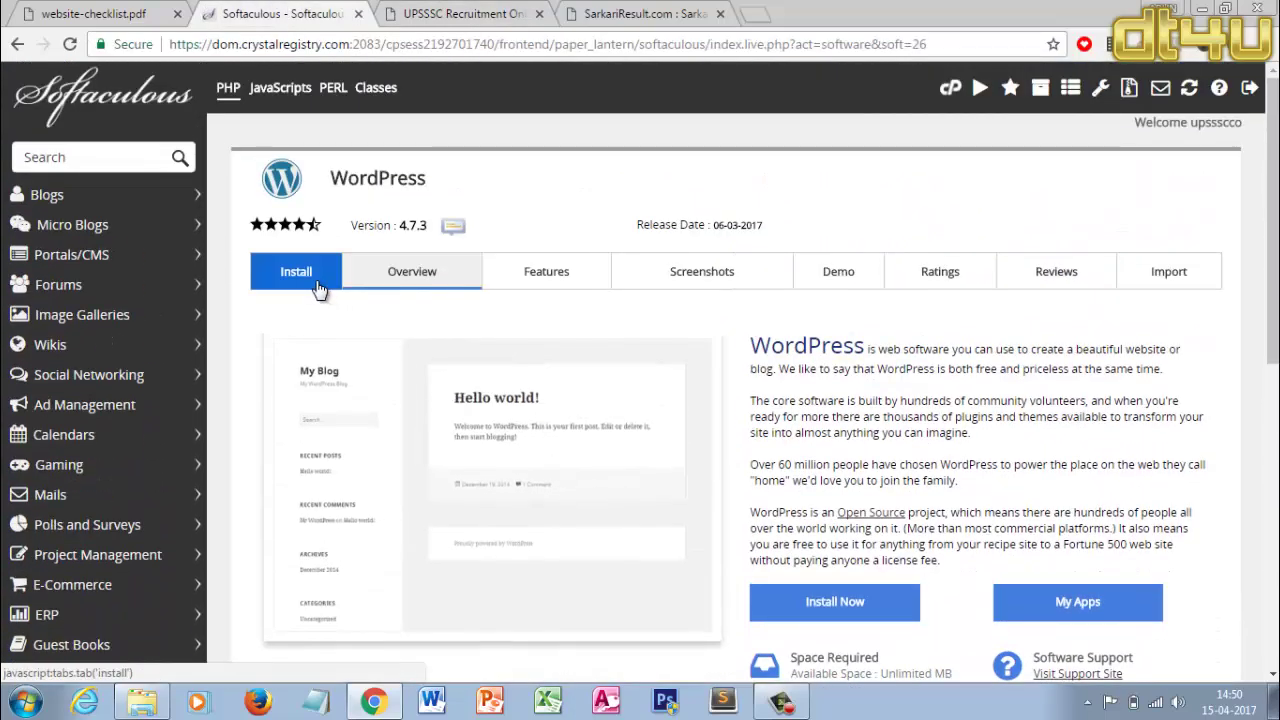
Open the WordPress install form and view its domain choices, then examine the SarkariResult.com domain ending and the Create Your Website checklist section
click(318, 289)
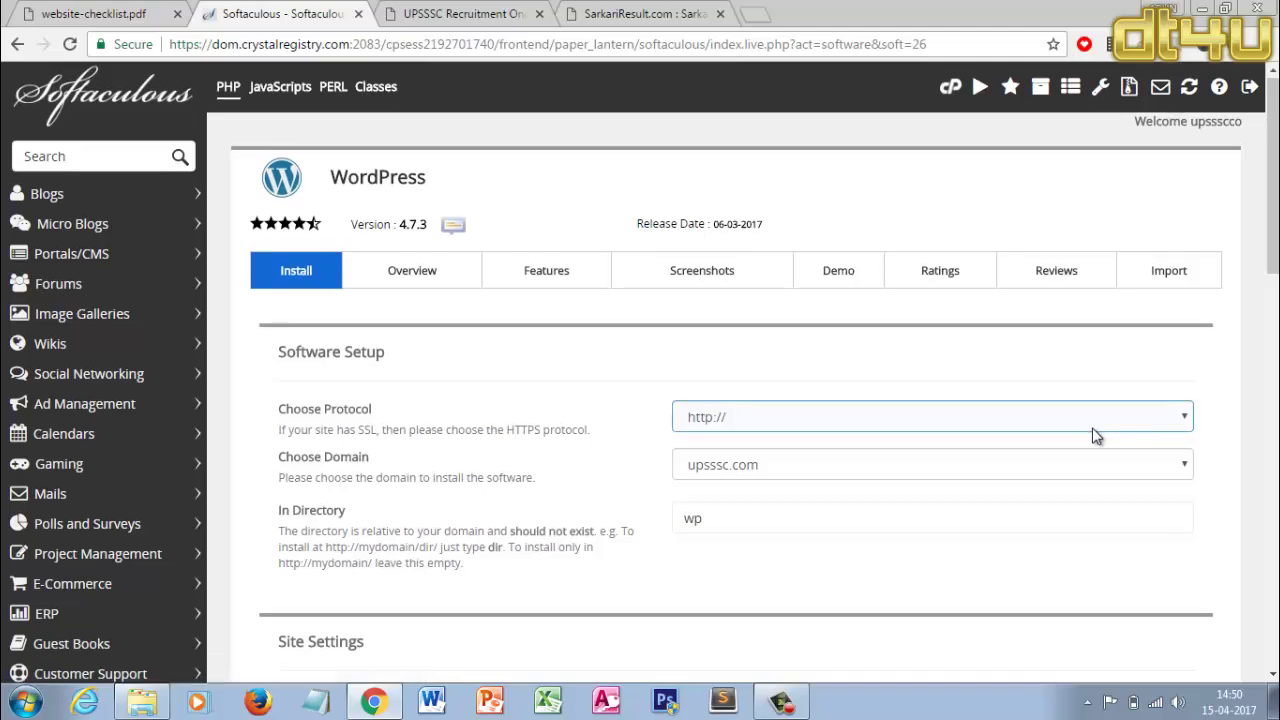
scroll(890, 318, down, 1)
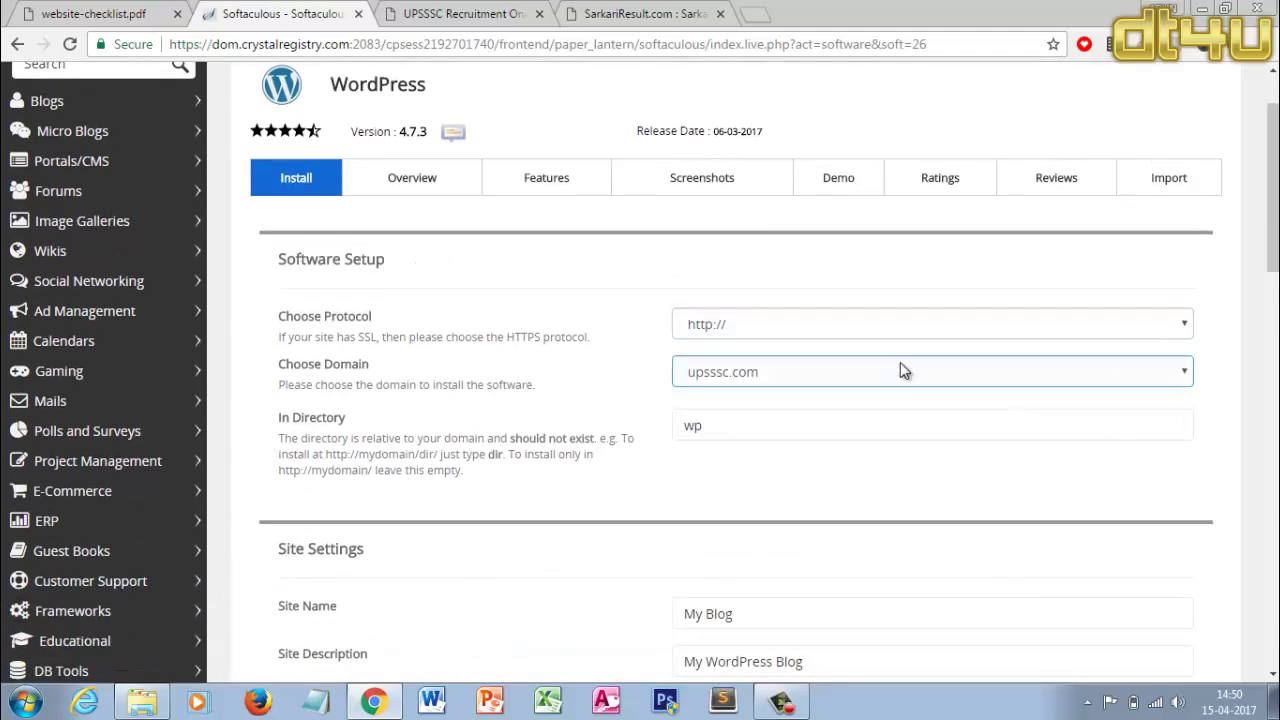
click(903, 371)
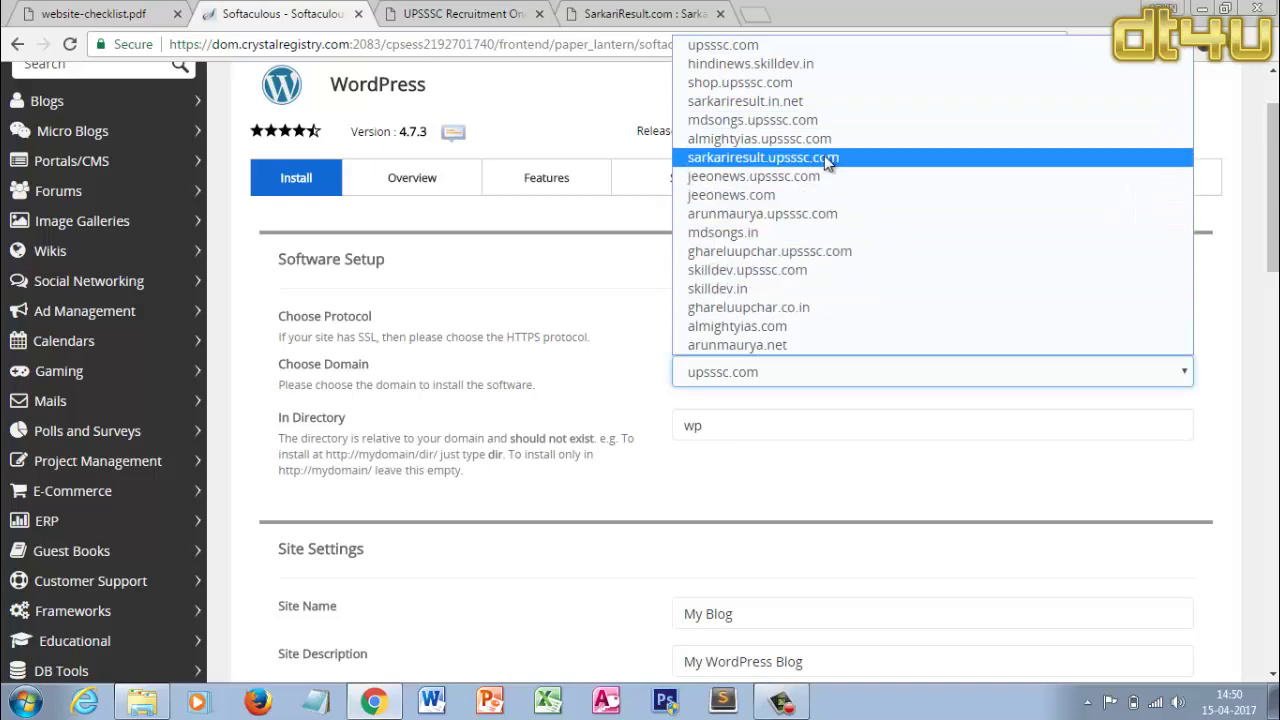
click(491, 90)
click(625, 14)
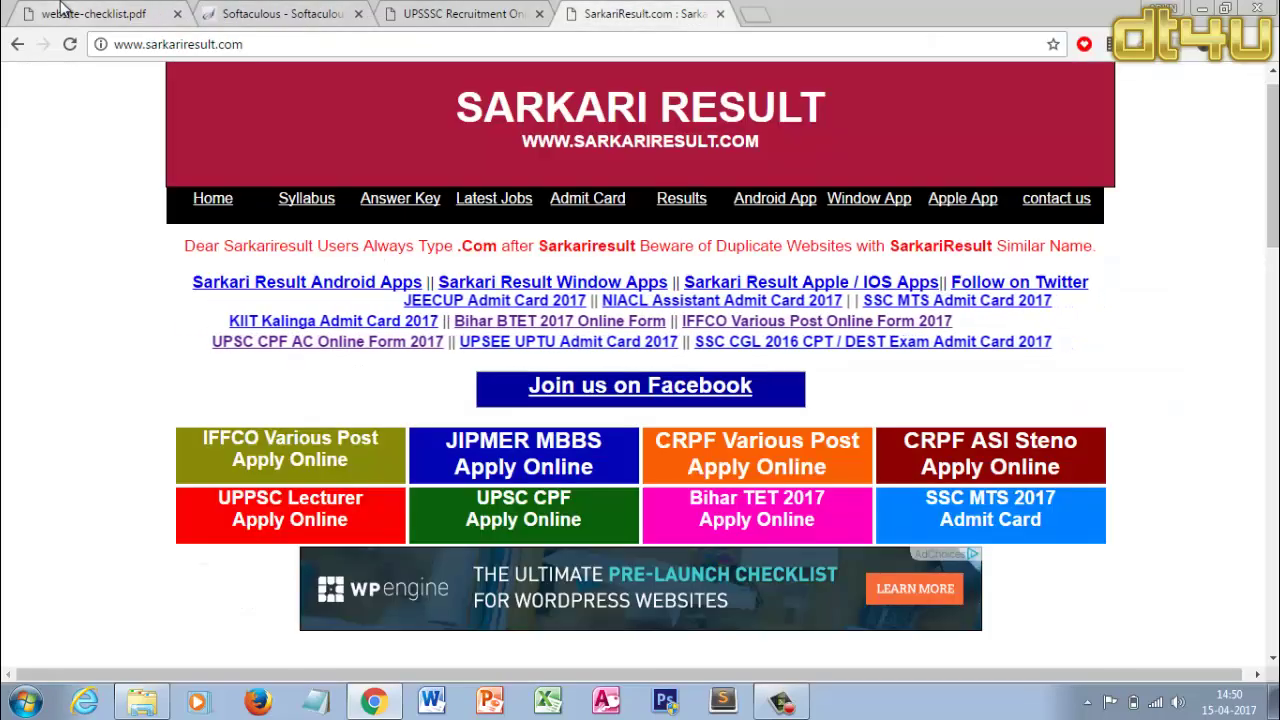
drag(244, 44, 215, 40)
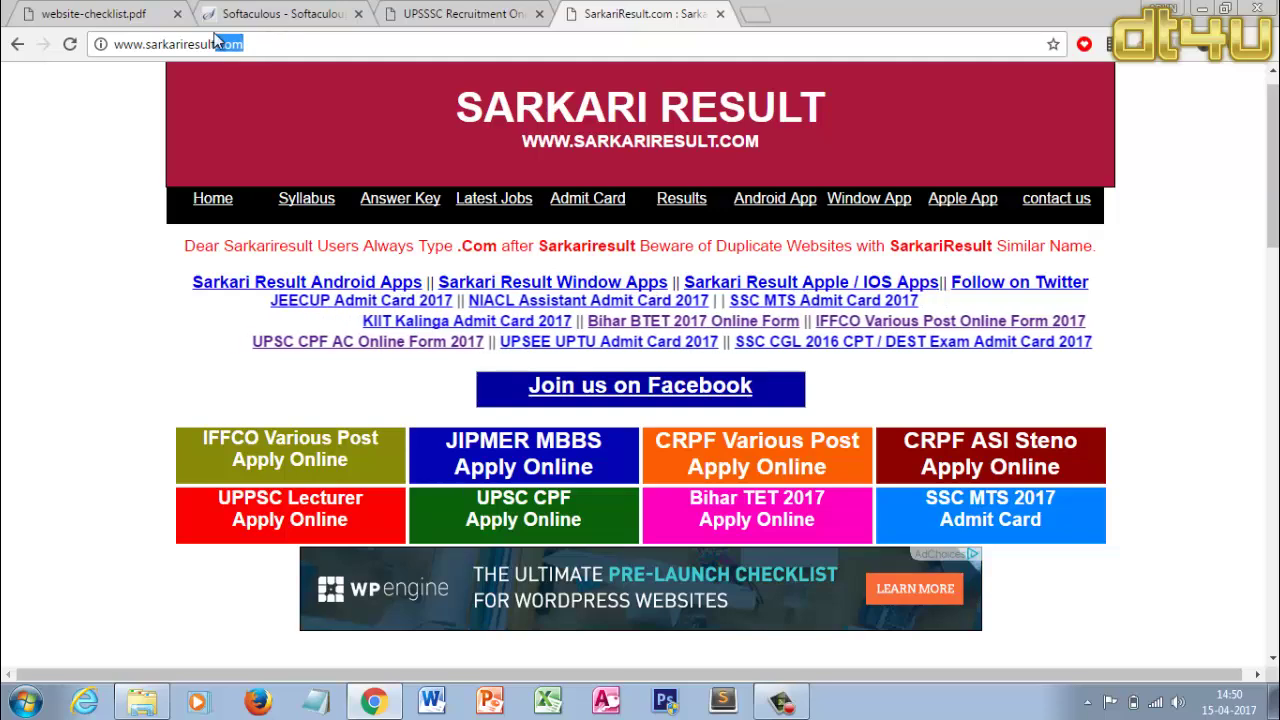
key(ctrl+1)
scroll(1024, 379, down, 2)
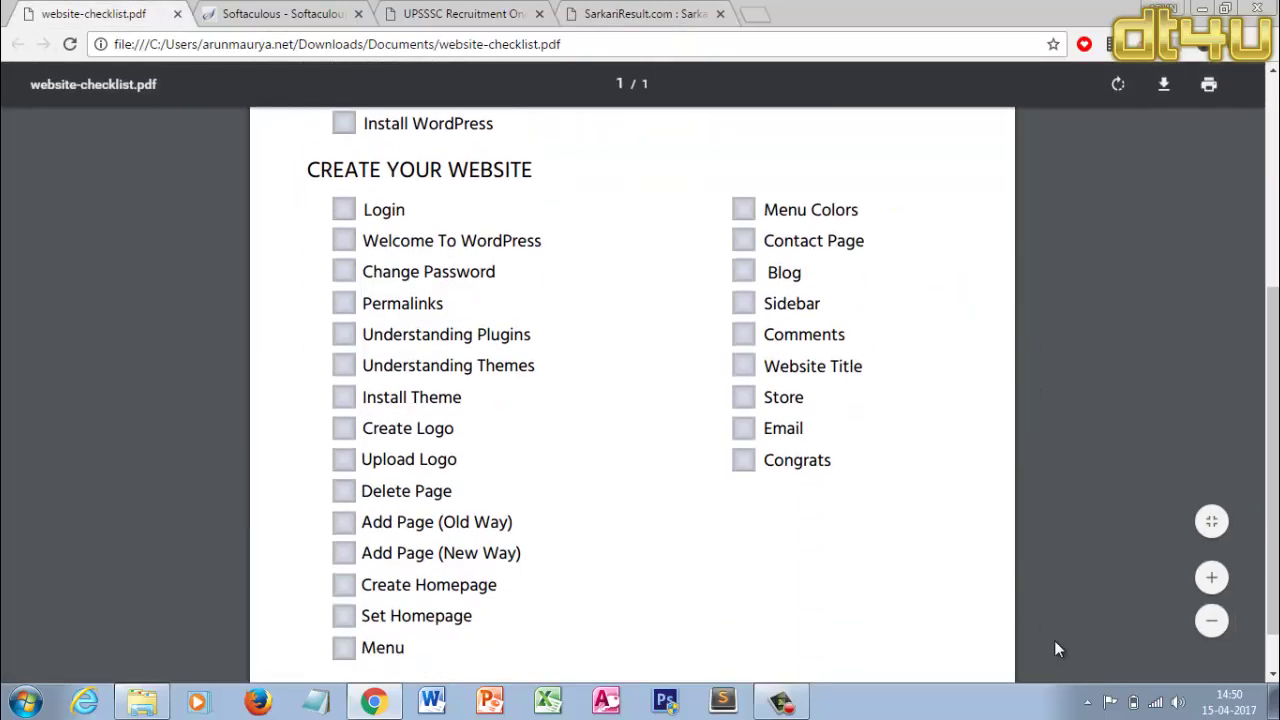
Review the WordPress install form's software setup, site settings, admin account, language, plugin and theme sections without installing
key(ctrl+2)
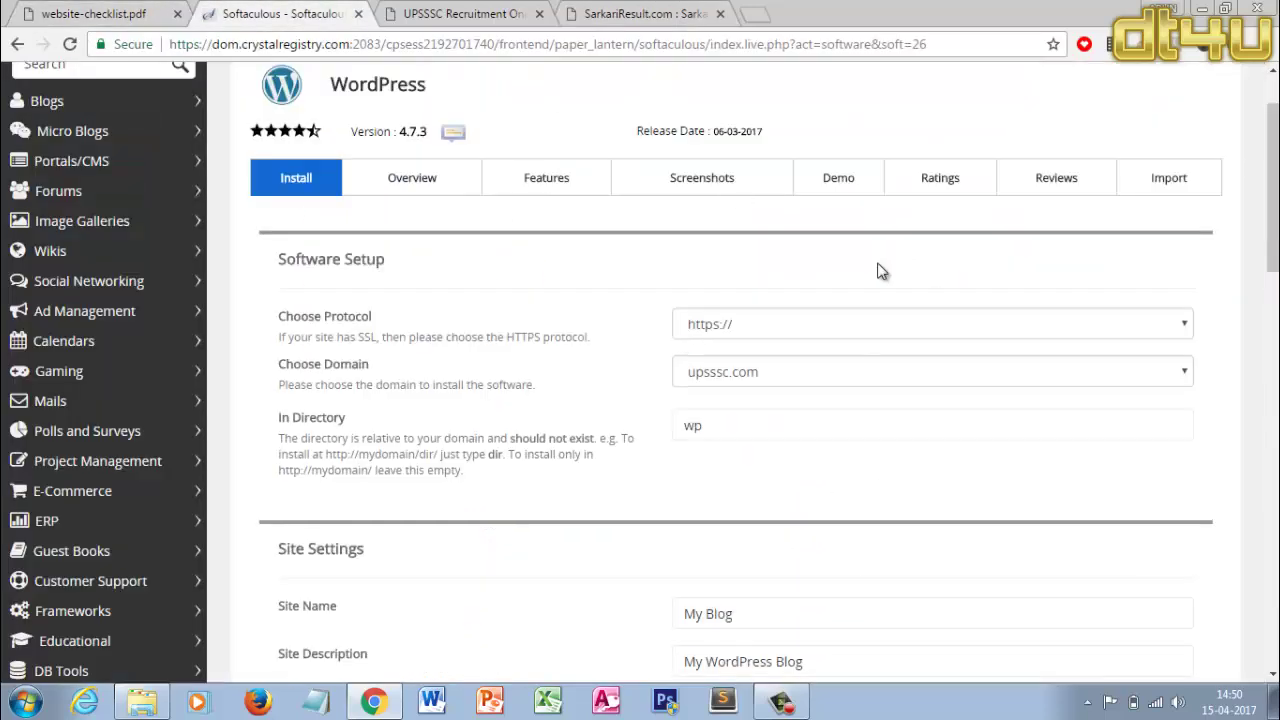
scroll(1131, 508, down, 3)
scroll(1131, 508, down, 2)
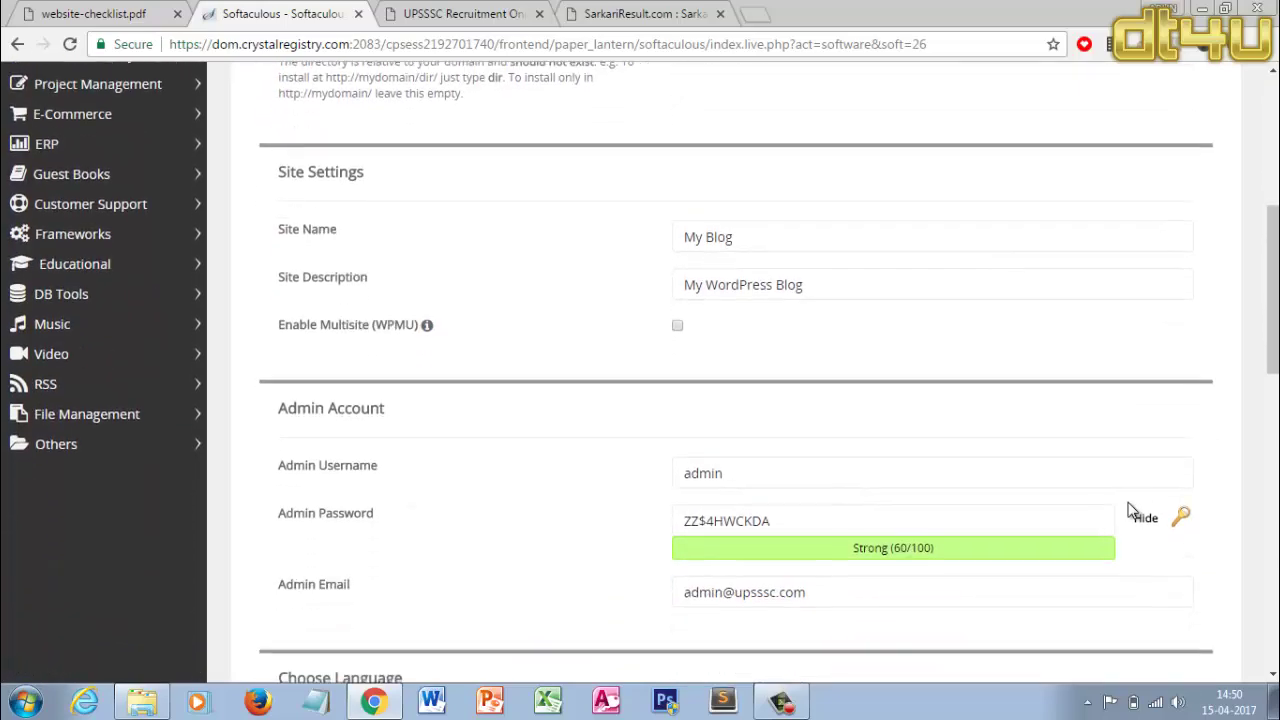
scroll(1129, 509, down, 3)
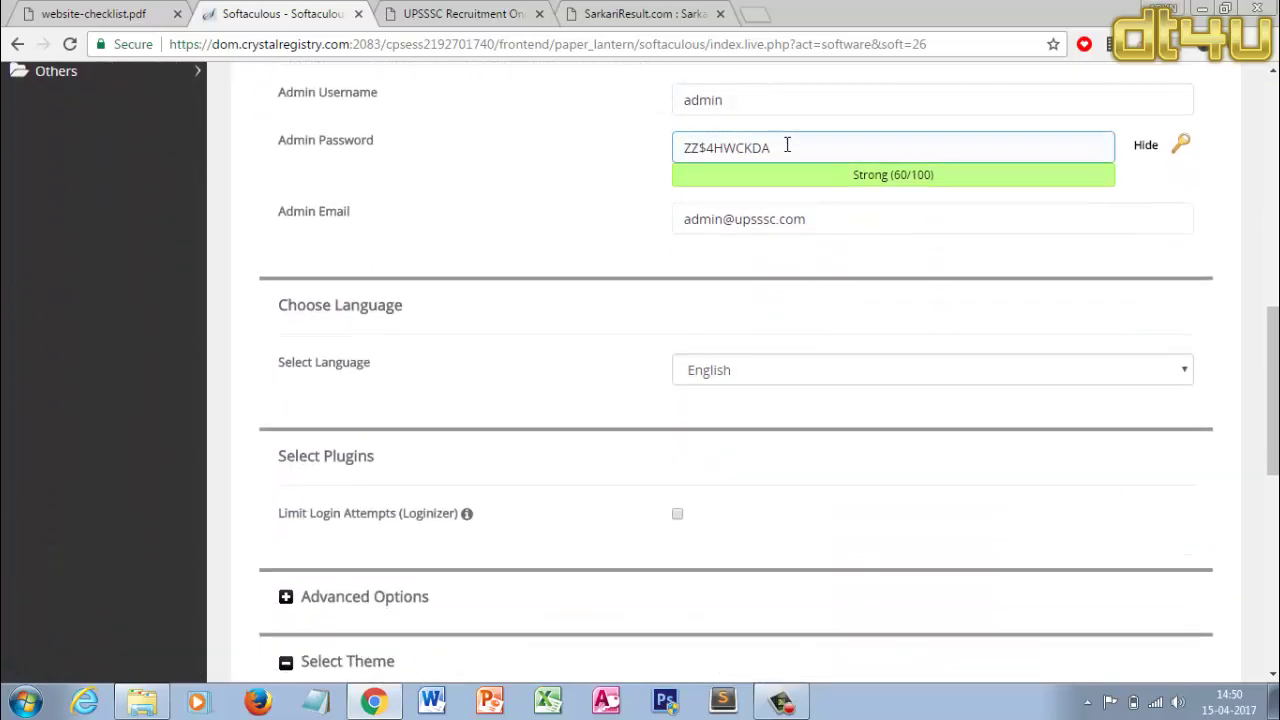
scroll(918, 298, down, 5)
scroll(912, 308, down, 1)
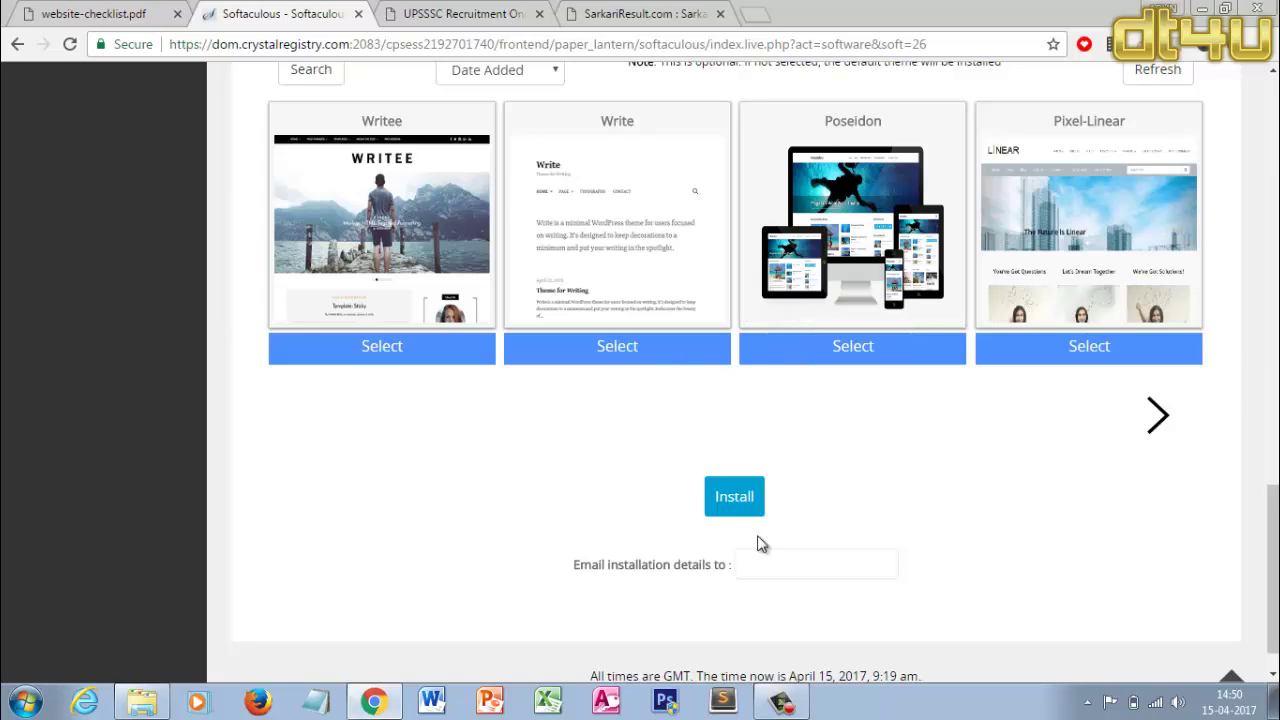
scroll(563, 392, up, 10)
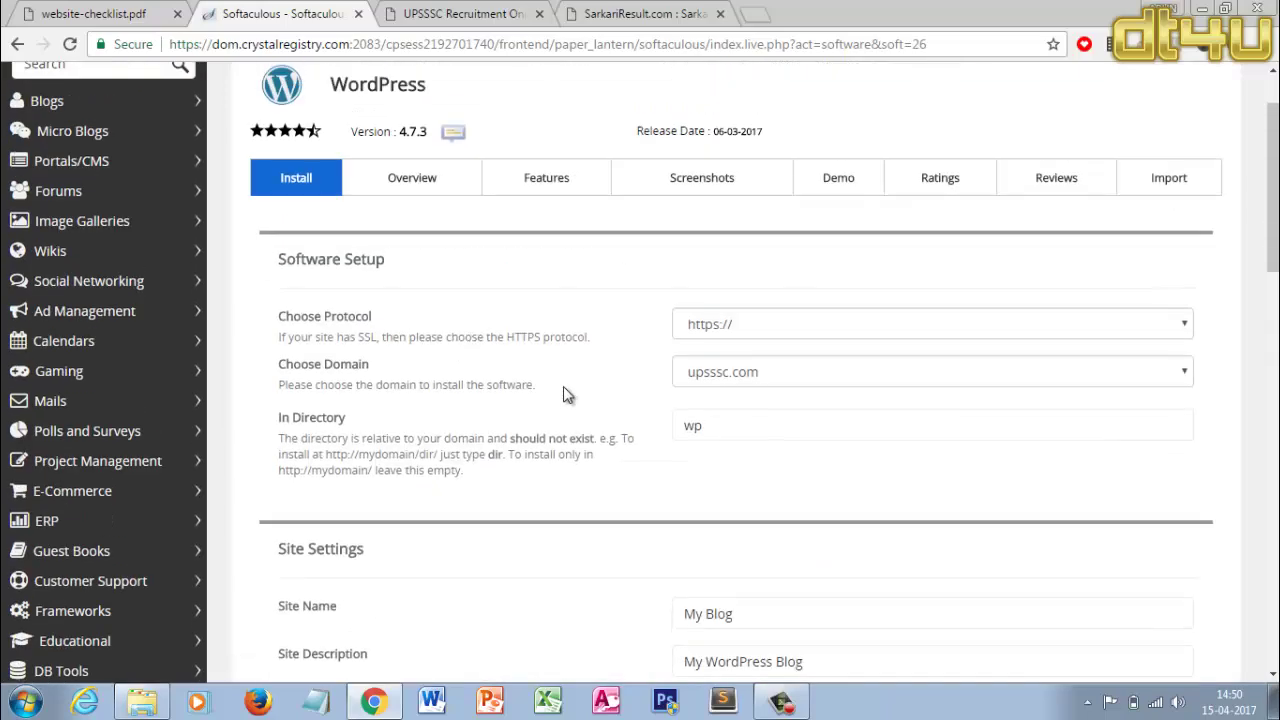
scroll(880, 420, down, 2)
scroll(895, 464, down, 3)
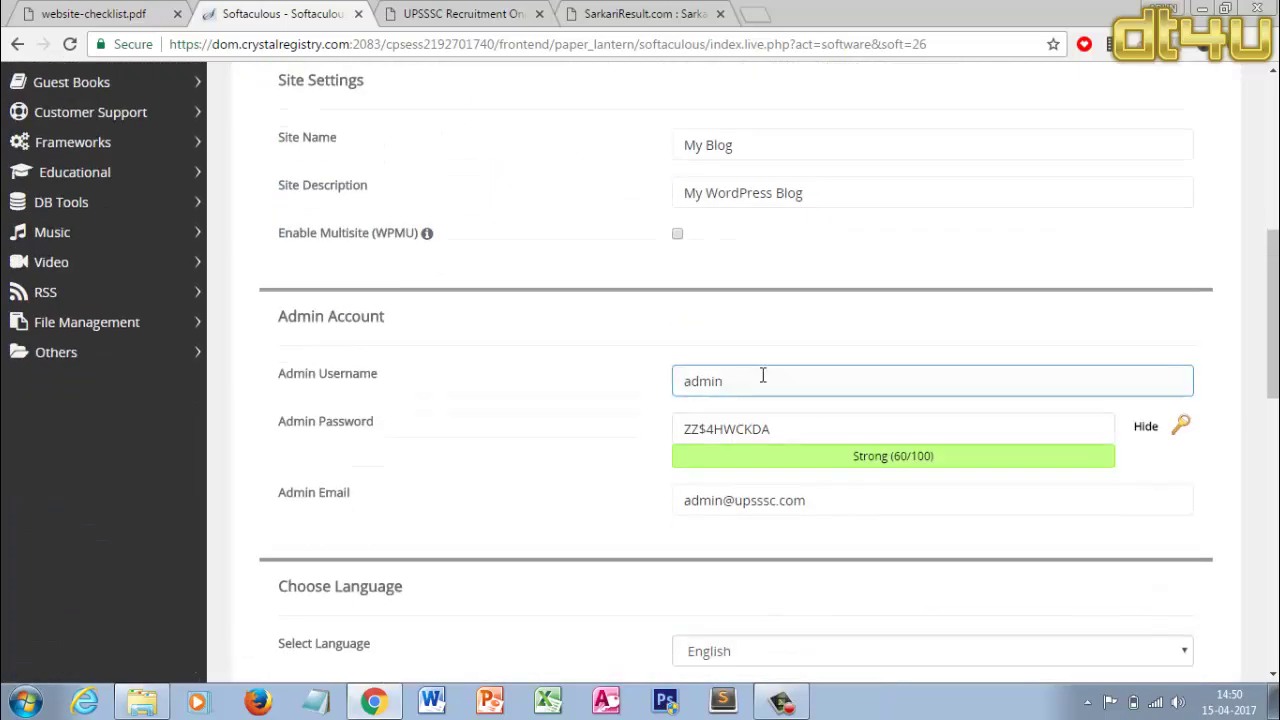
click(785, 429)
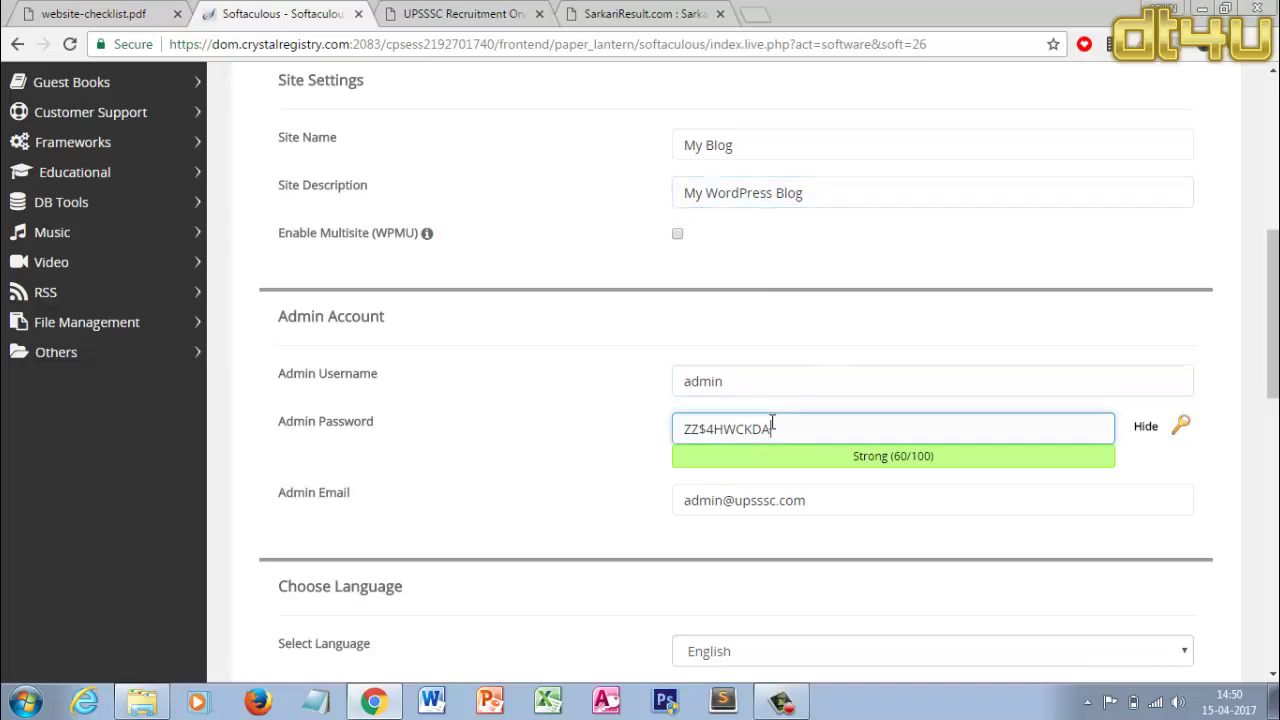
drag(1272, 315, 1272, 581)
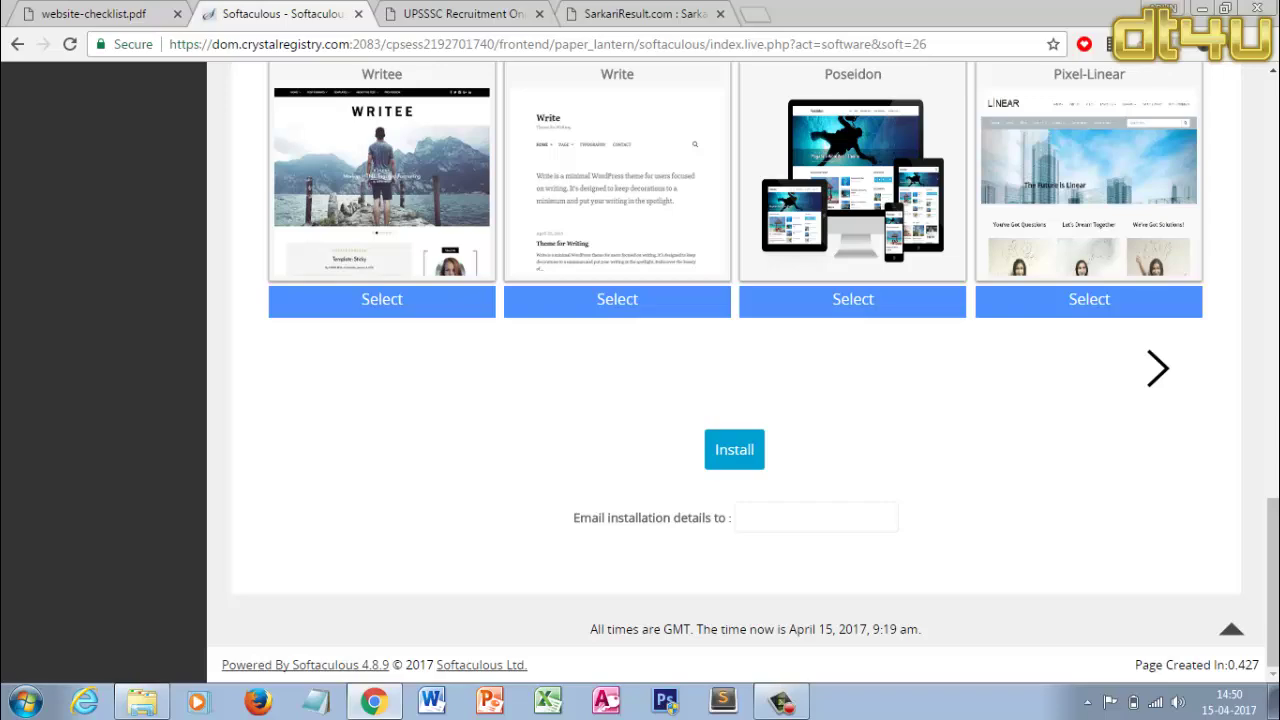
scroll(744, 371, up, 20)
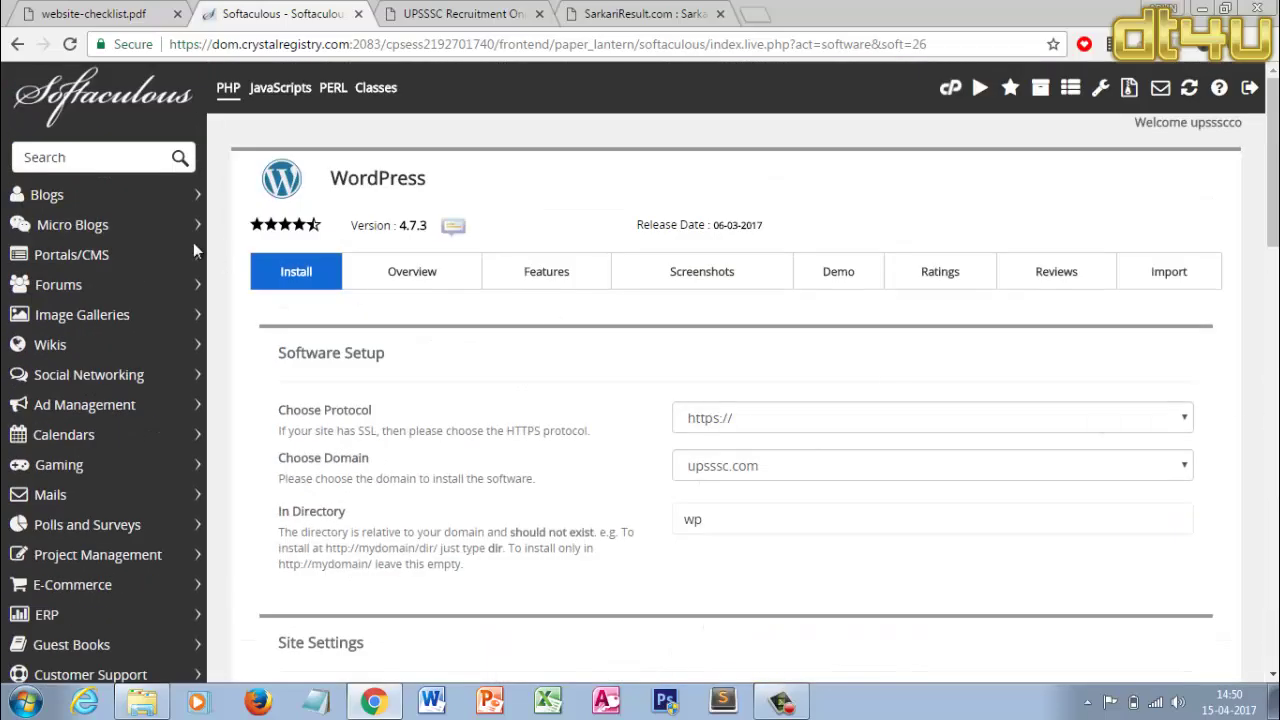
Return to the cPanel main page, reopen WordPress in the Softaculous Apps Installer, and view its Current Installations list
click(10, 48)
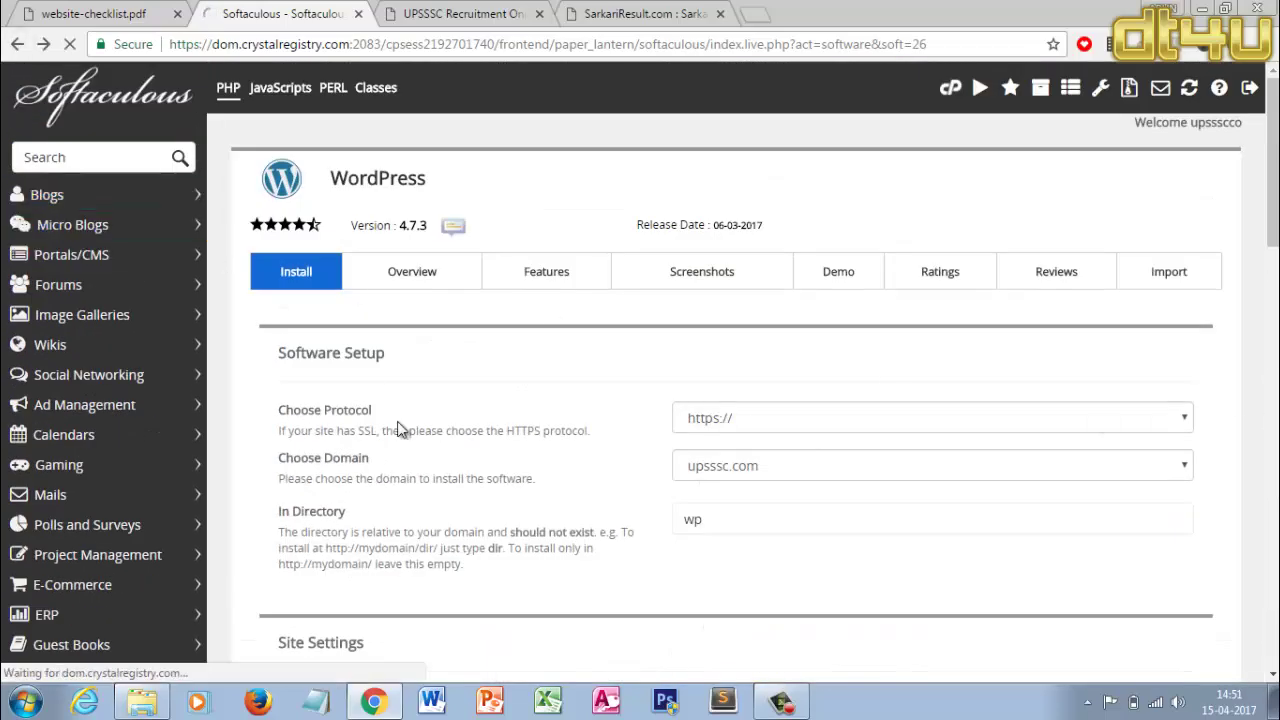
click(530, 10)
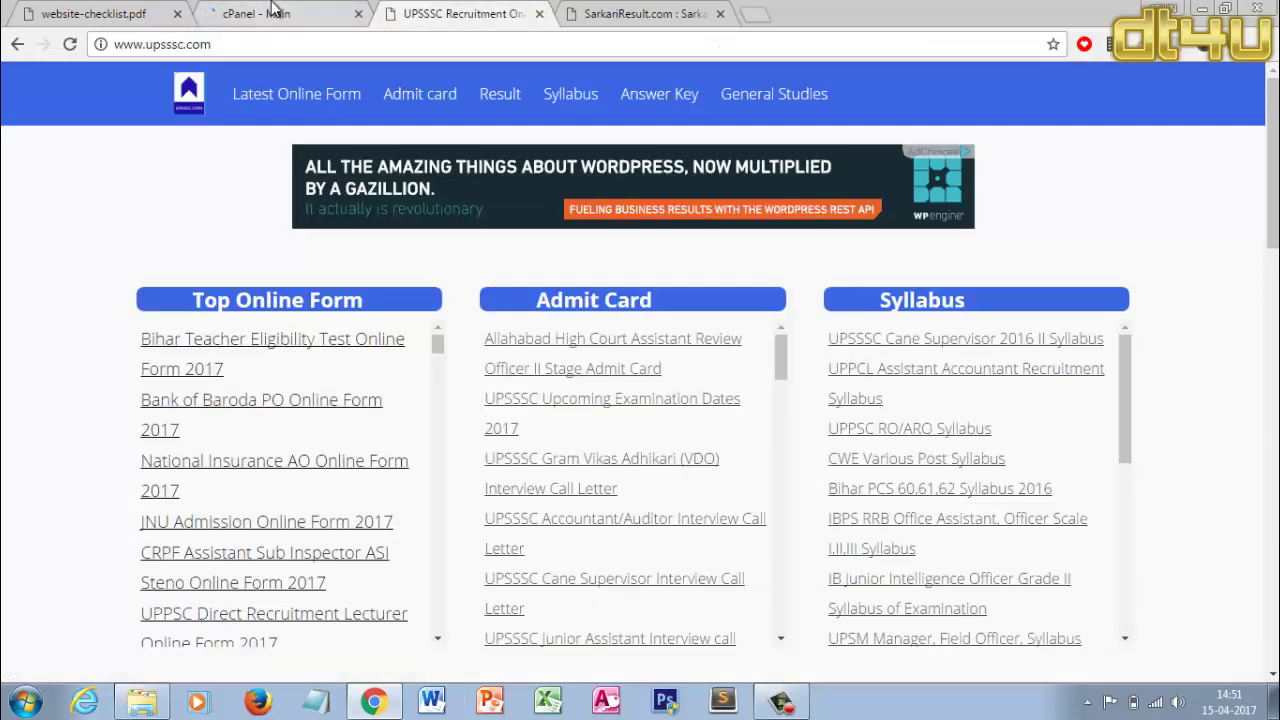
click(277, 12)
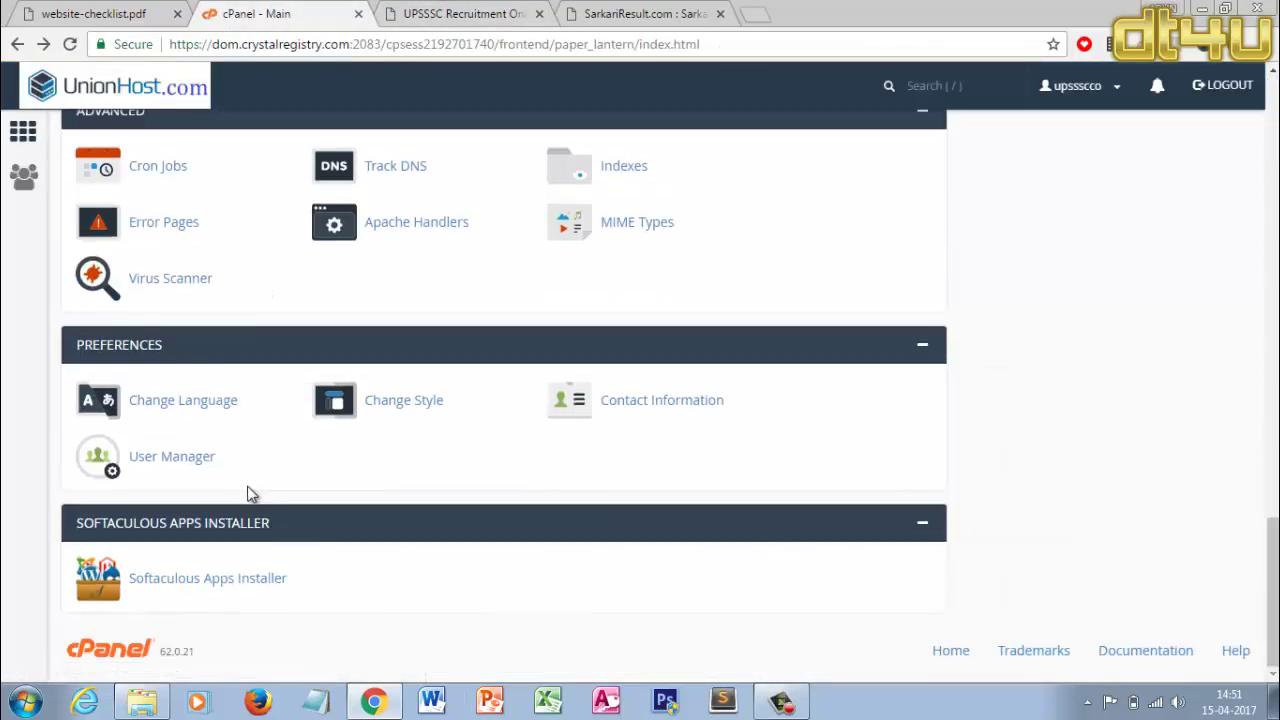
scroll(112, 550, down, 3)
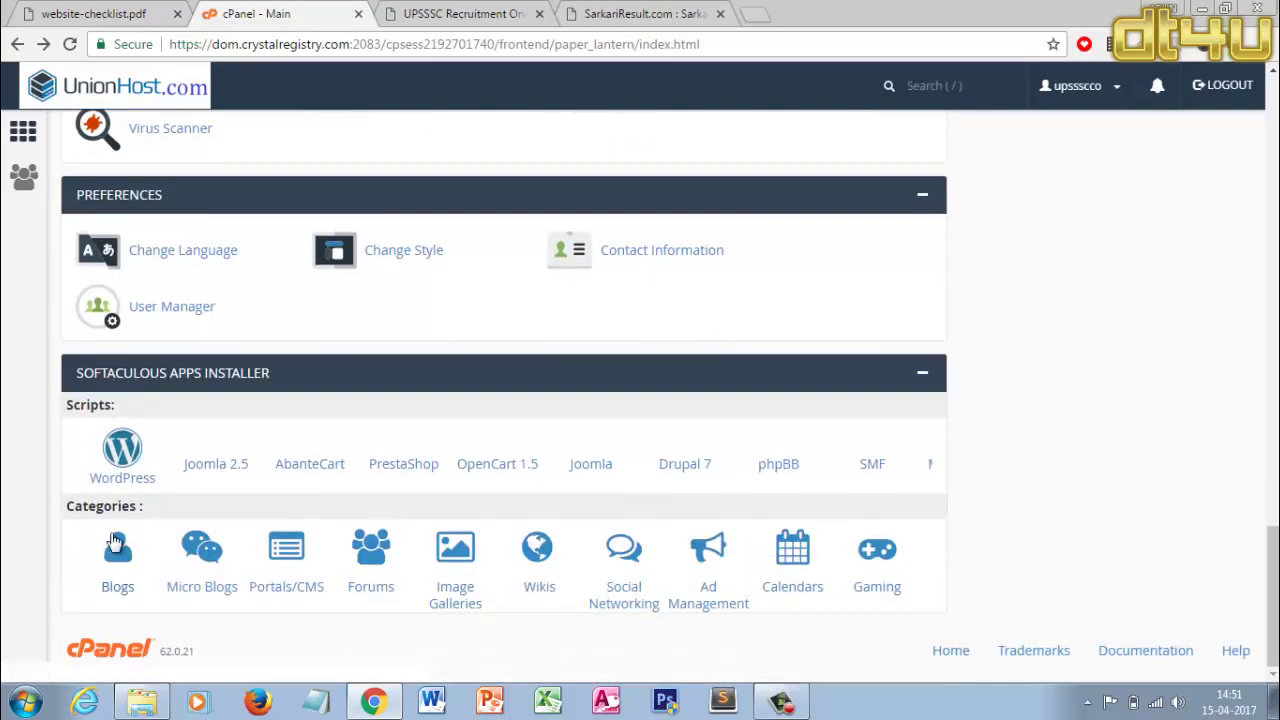
click(112, 445)
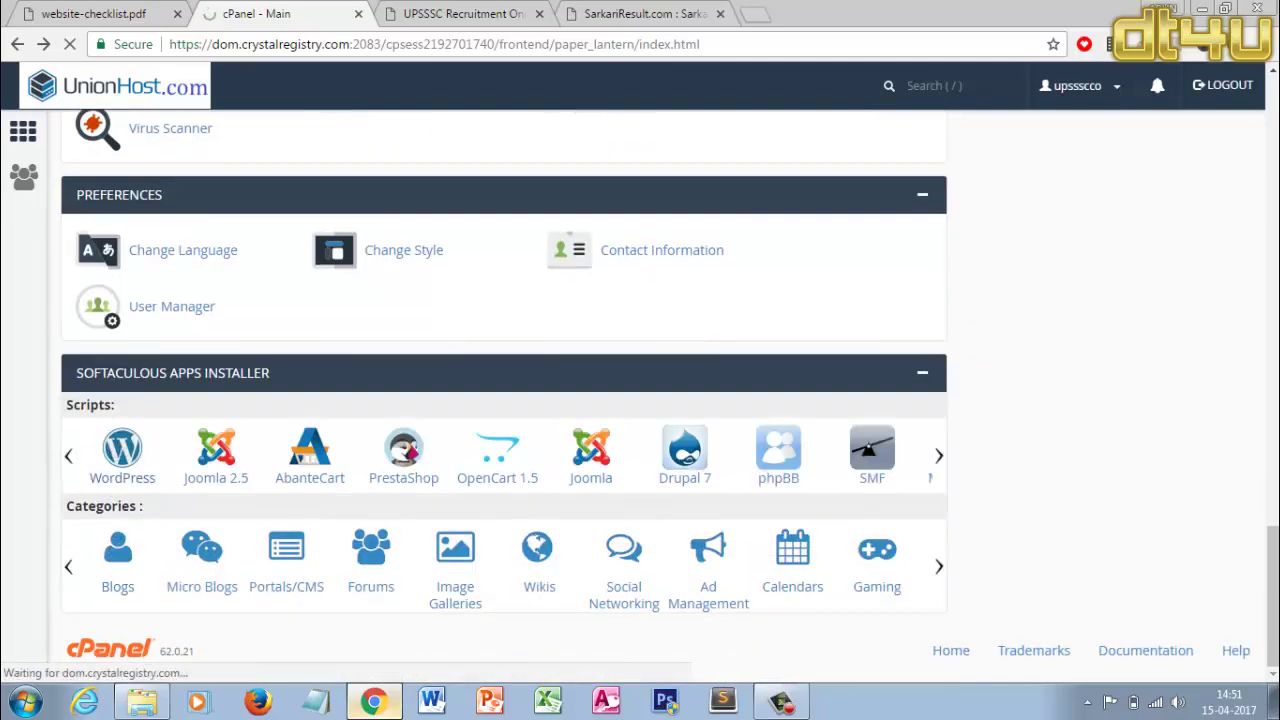
click(110, 12)
click(229, 12)
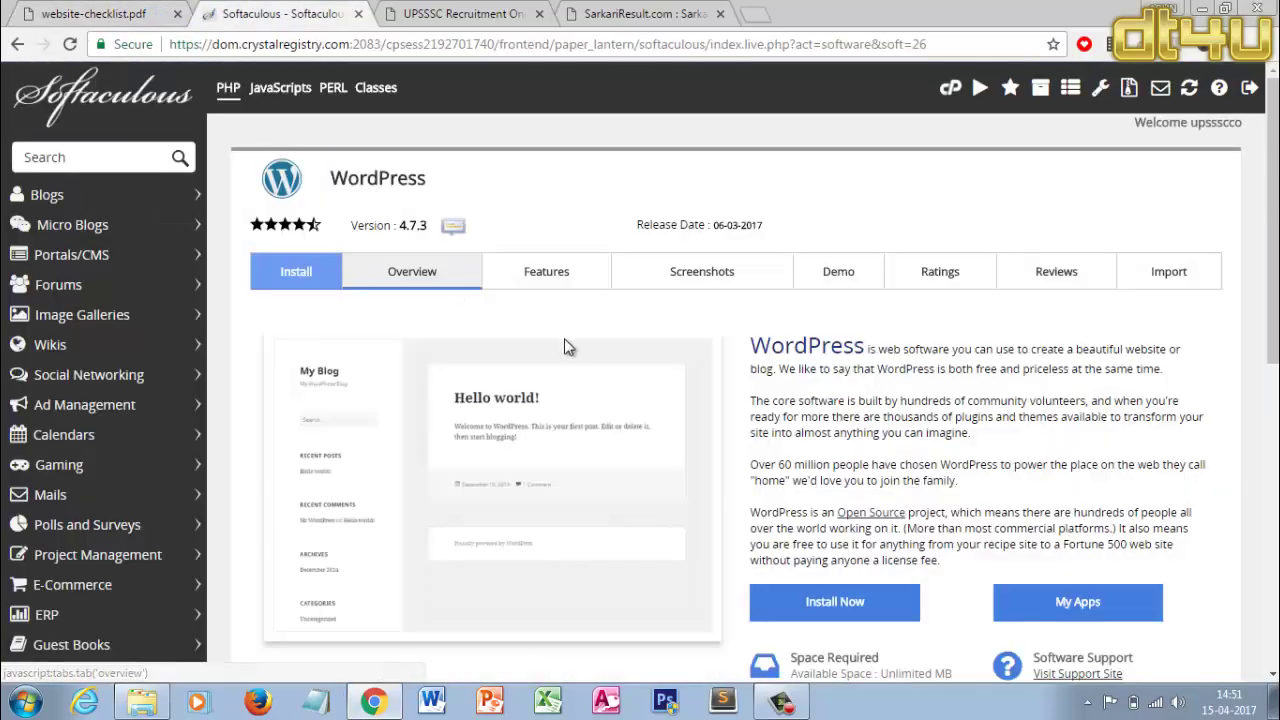
scroll(565, 360, down, 5)
scroll(565, 379, down, 2)
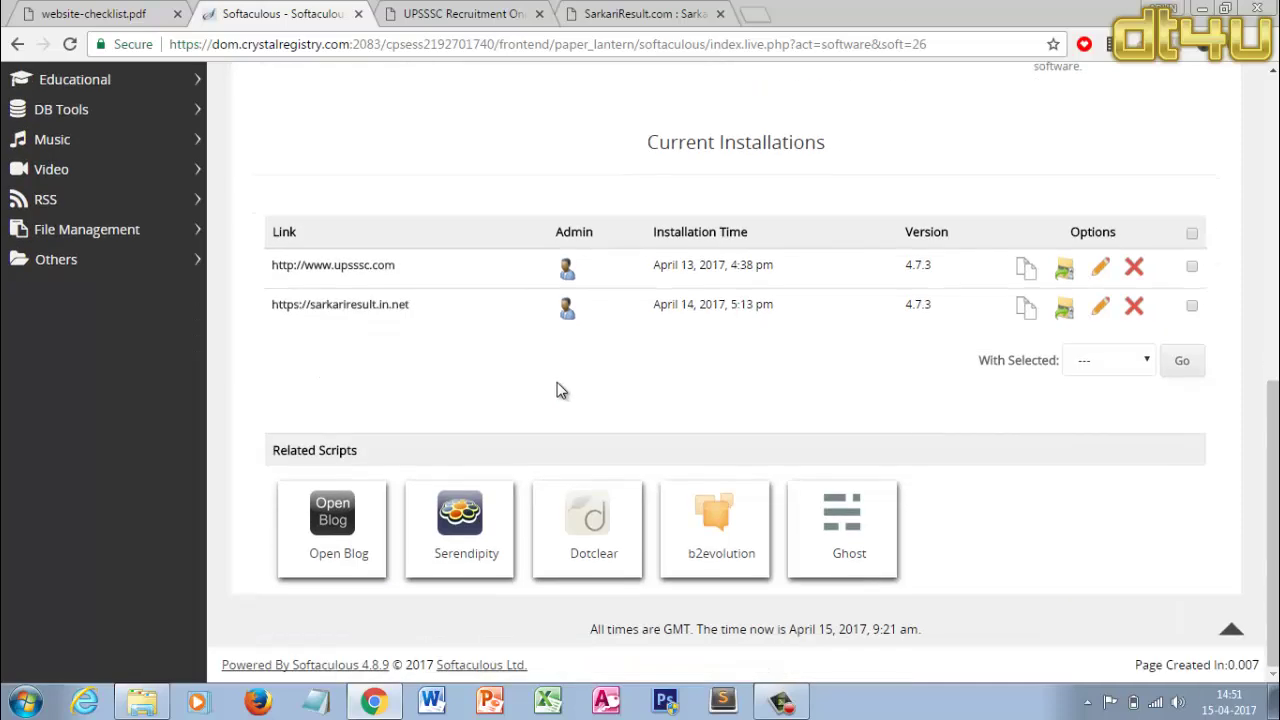
Open the WordPress admin dashboard of the sarkariresult.in.net installation in a new browser tab
right_click(570, 318)
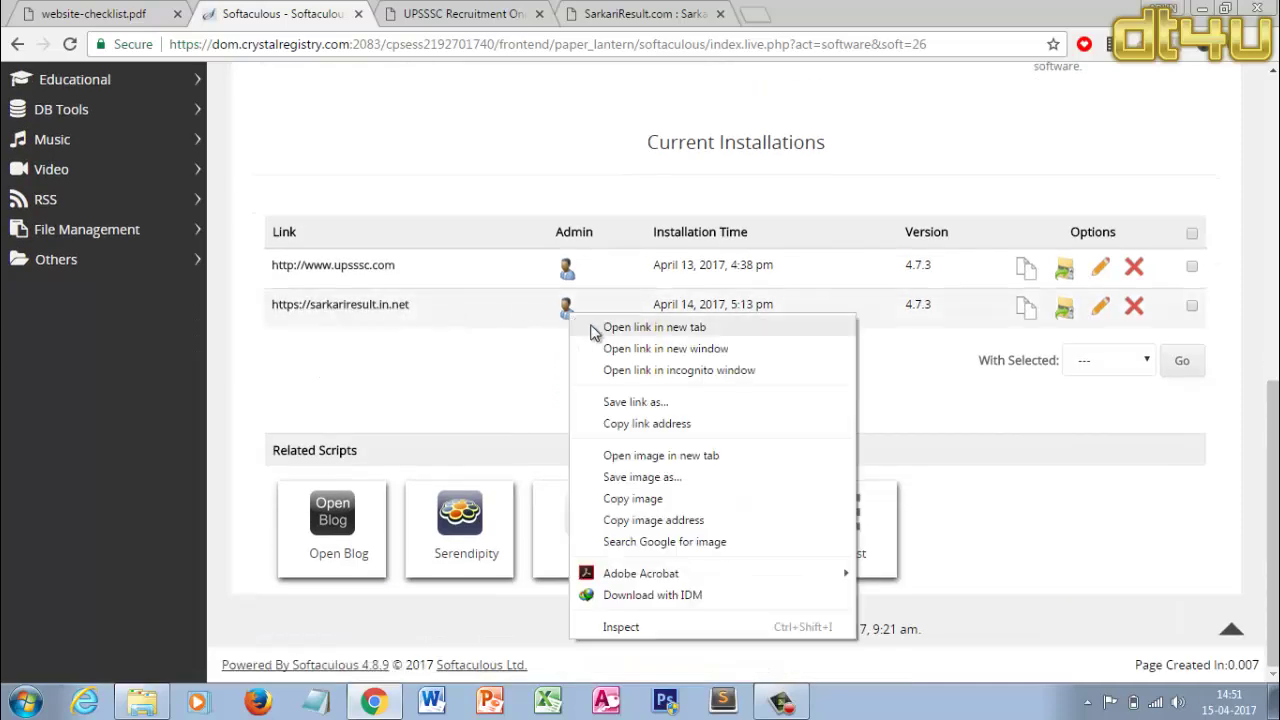
click(620, 327)
click(458, 12)
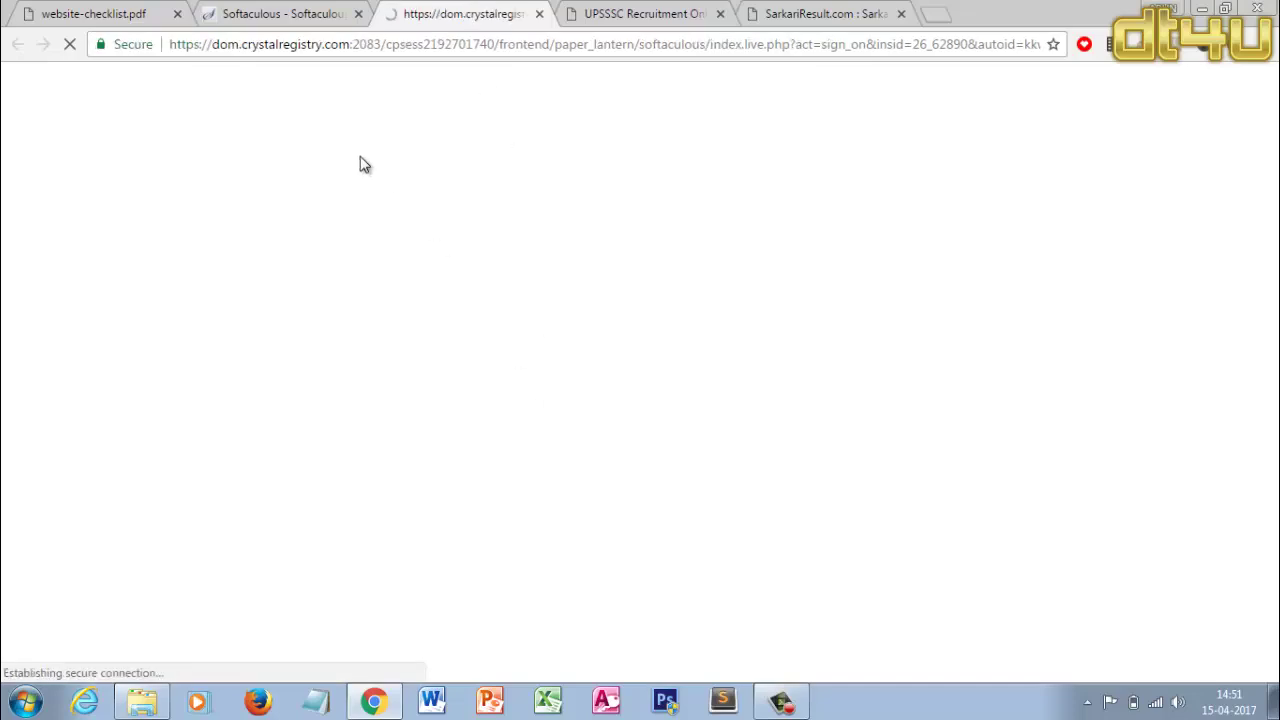
click(305, 9)
click(452, 9)
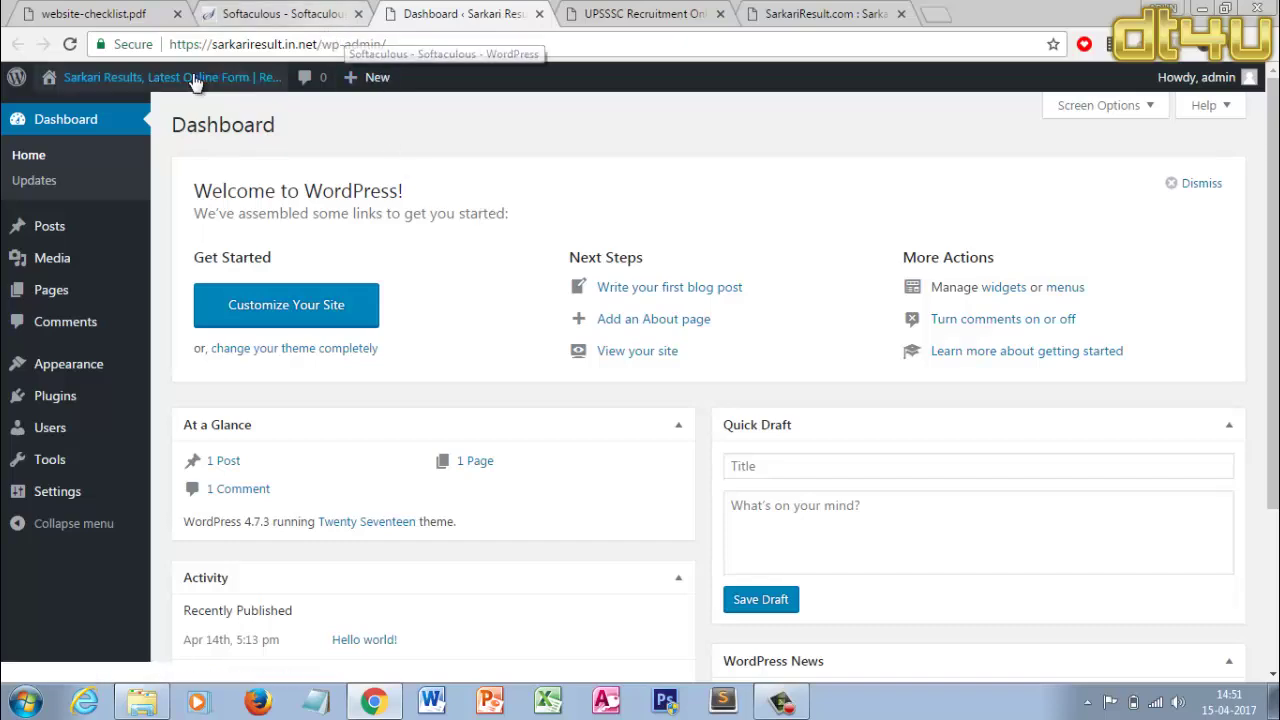
Open the sarkariresult.in.net front page in its own tab from the WordPress dashboard
mouse_move(133, 80)
right_click(106, 110)
click(125, 123)
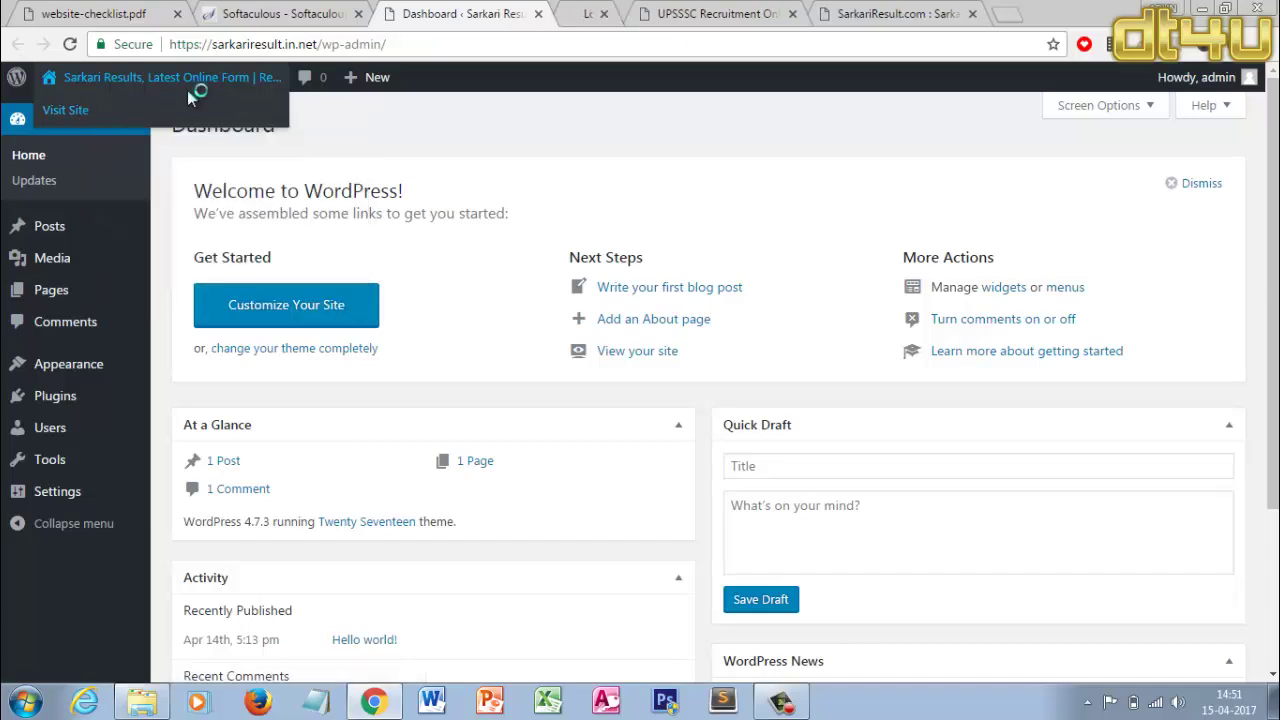
click(585, 10)
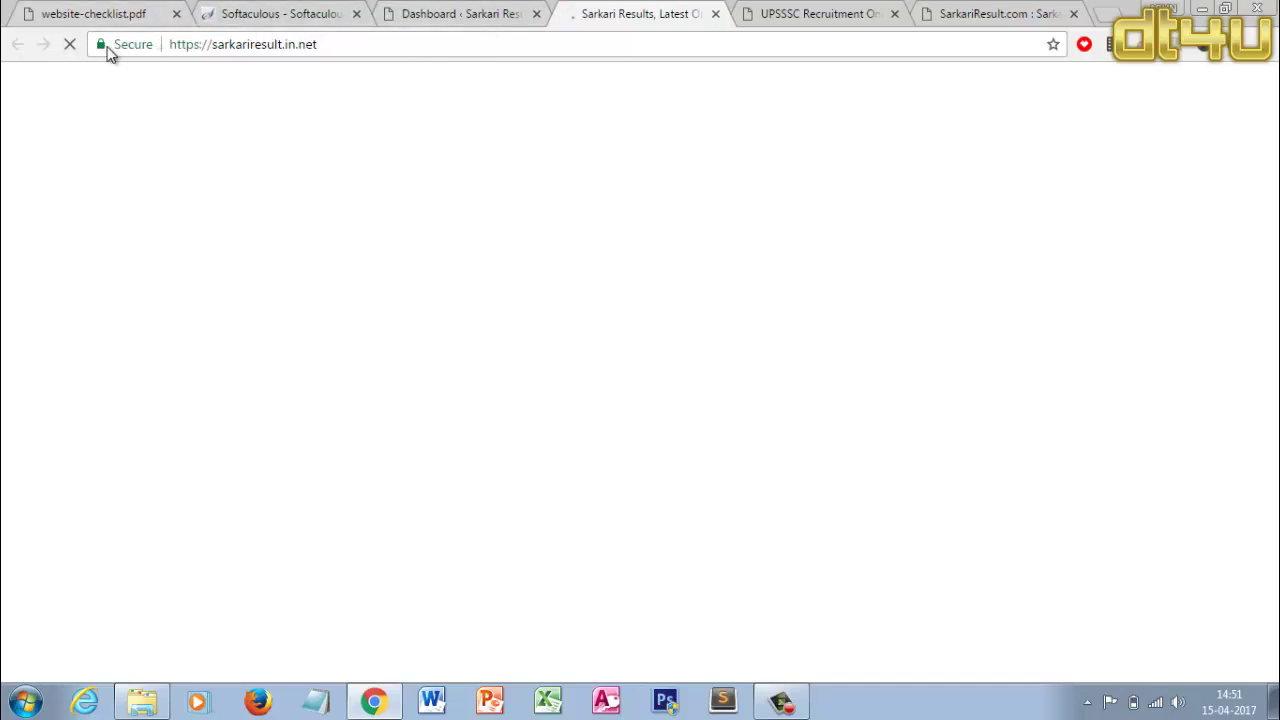
Glance at the upsssc.com and SarkariResult.com pages, then look through the sarkariresult.in.net front page with its header, posts and sidebar
click(866, 12)
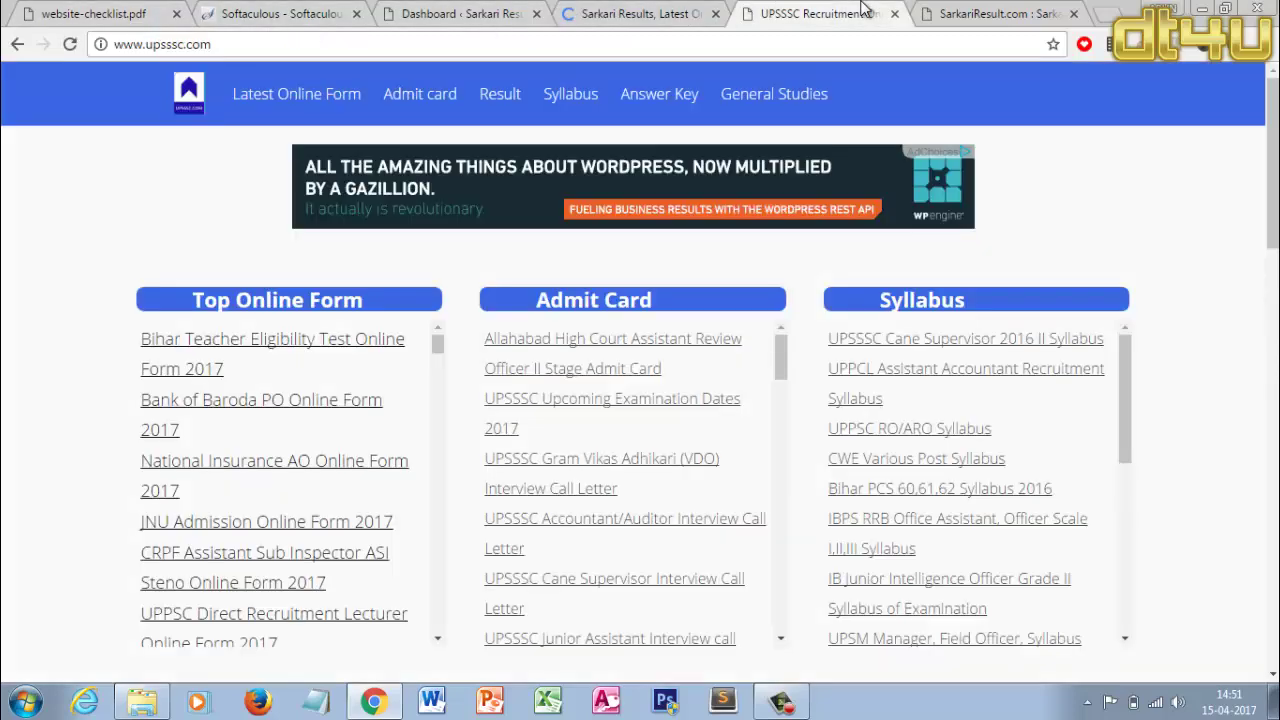
click(1003, 17)
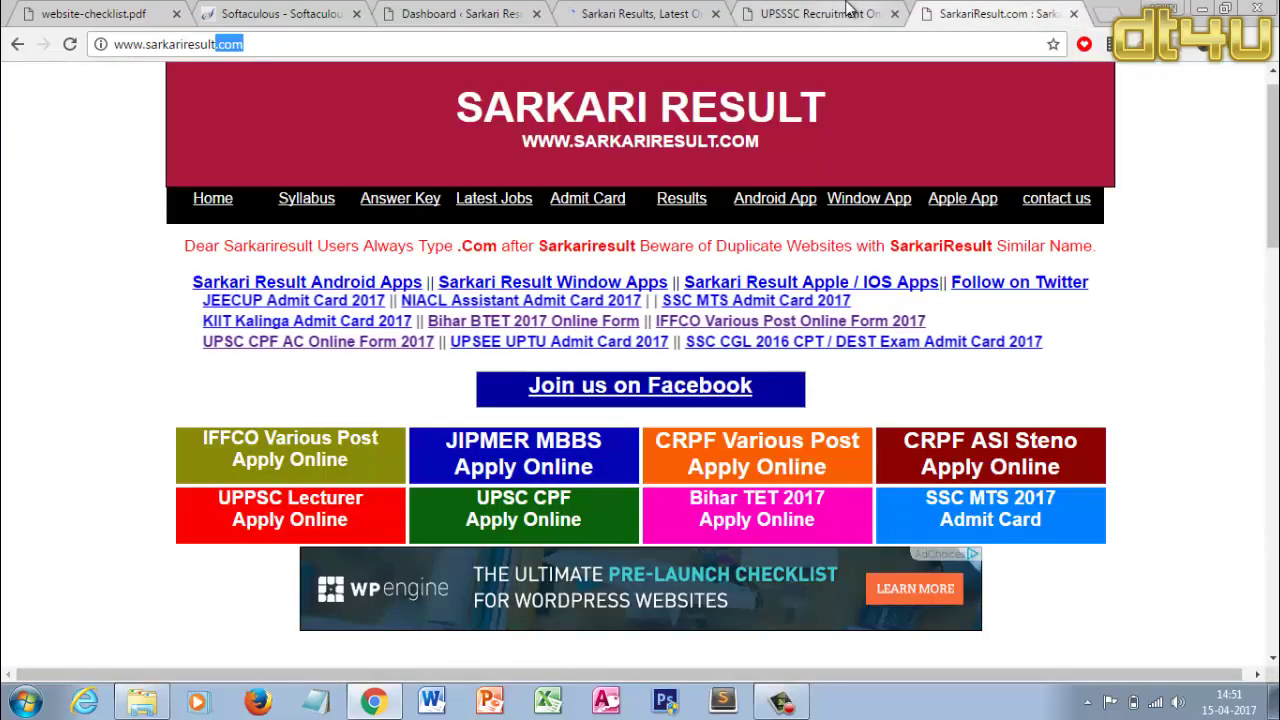
click(820, 13)
click(619, 12)
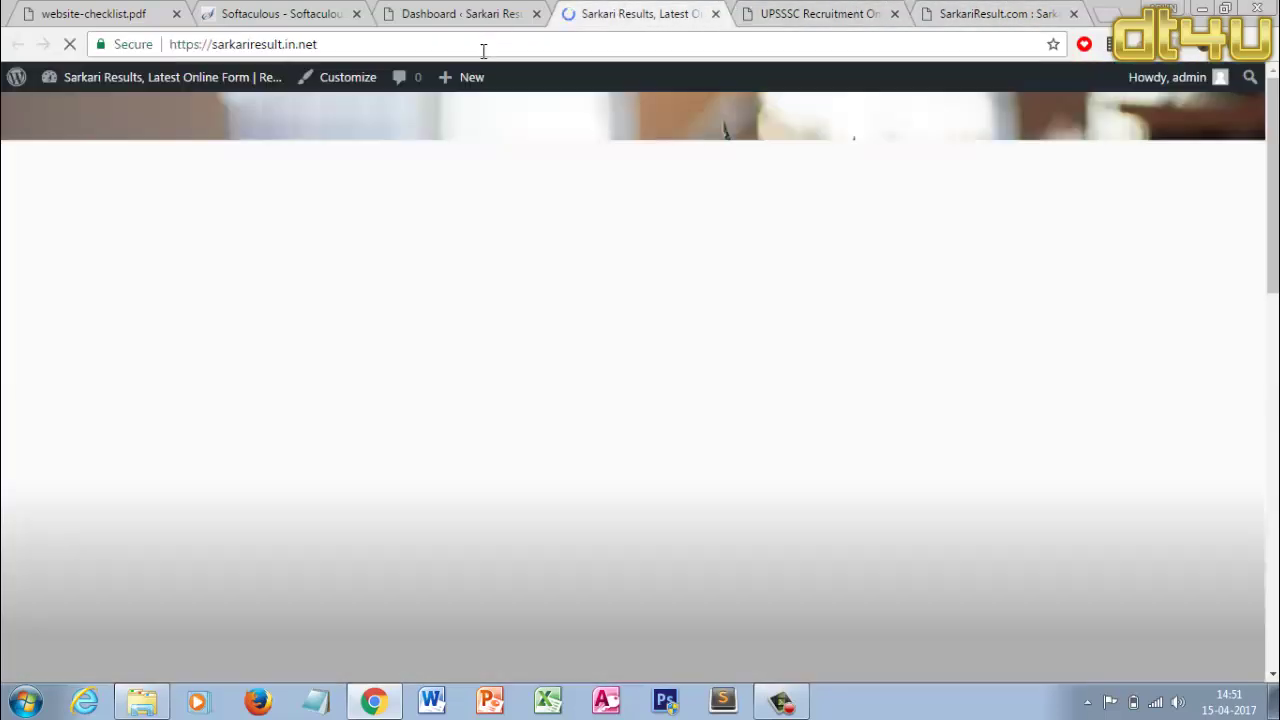
scroll(783, 218, down, 5)
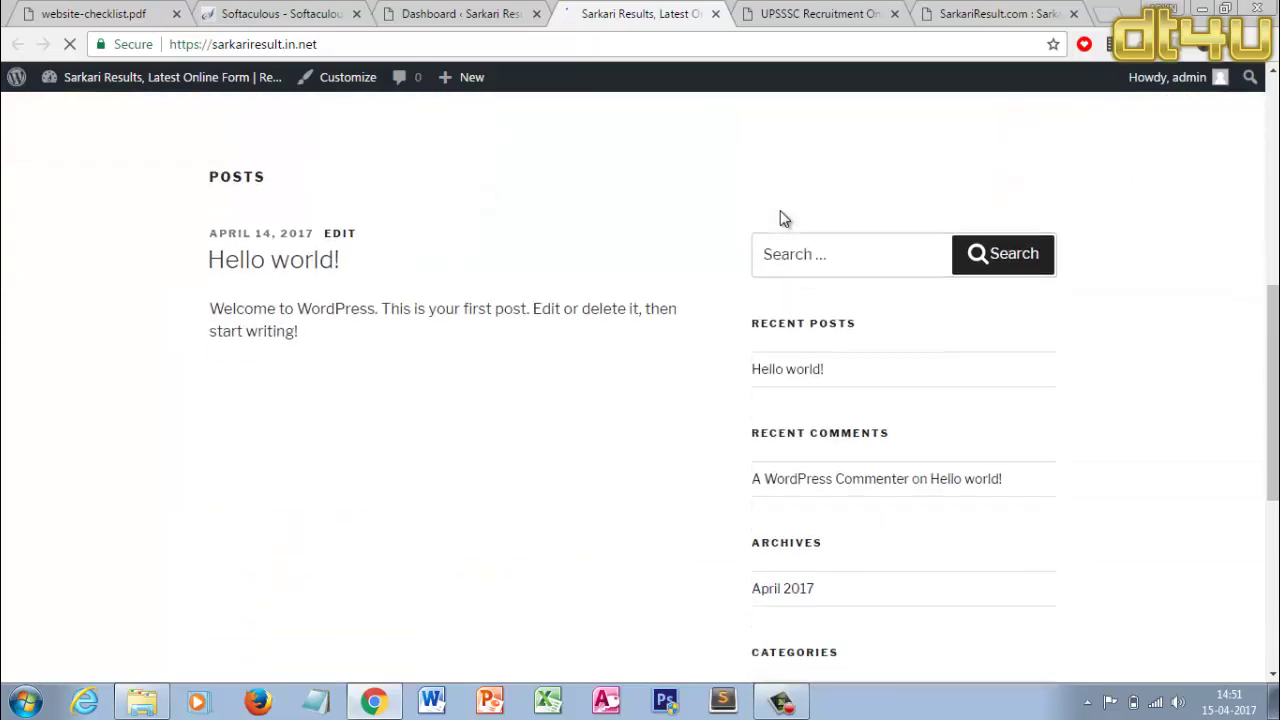
scroll(783, 218, down, 5)
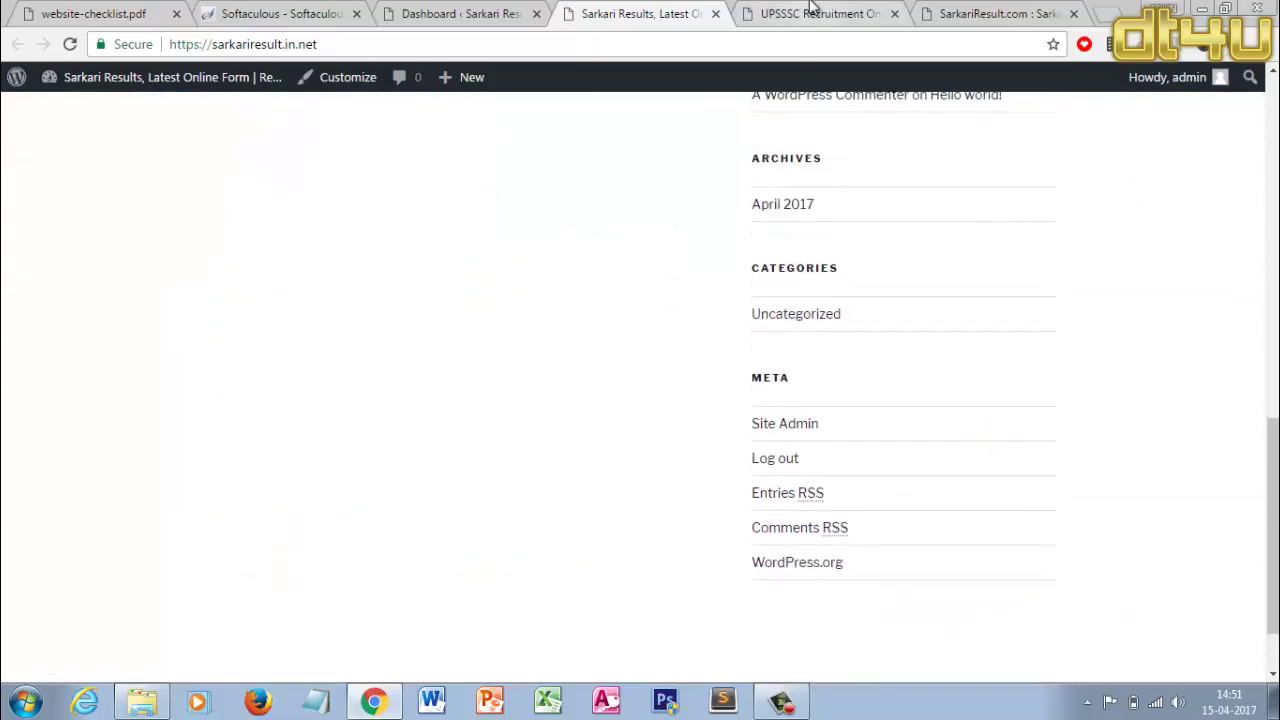
scroll(978, 302, up, 12)
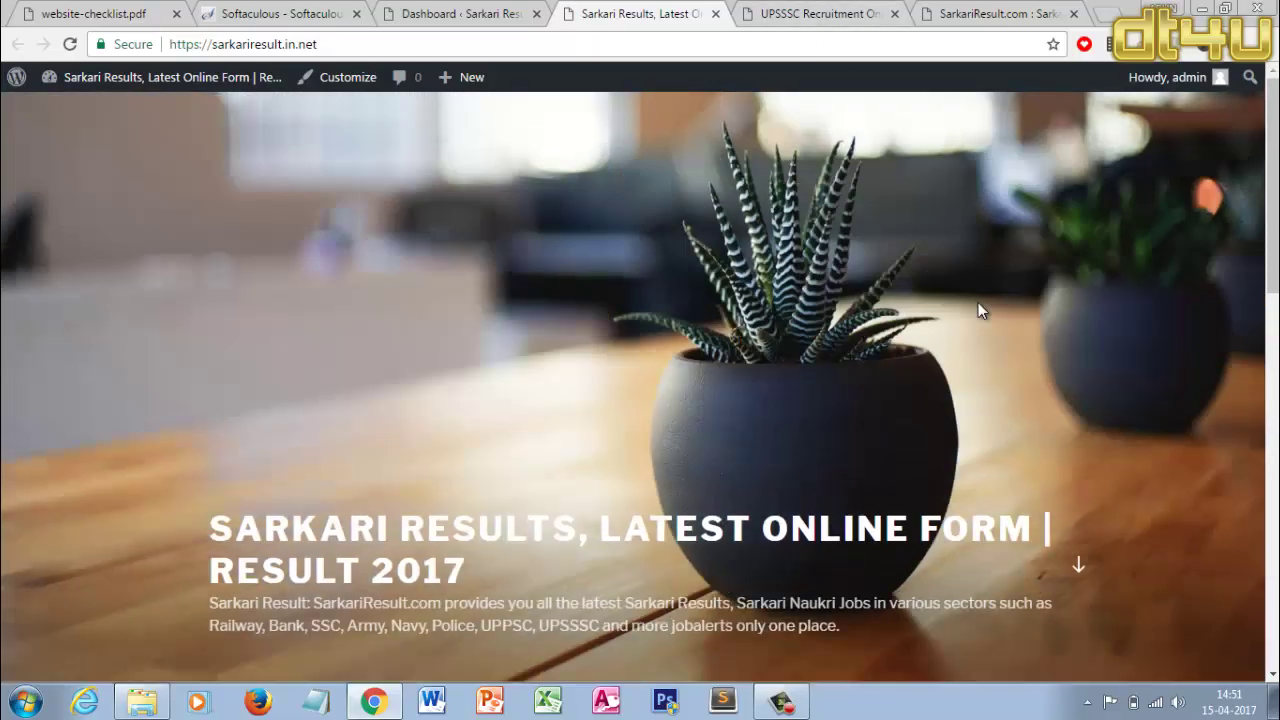
Compare the default sarkariresult.in.net front page and its dashboard's appearance options with the designs of upsssc.com and SarkariResult.com
click(815, 14)
click(609, 10)
click(458, 8)
click(659, 10)
click(805, 12)
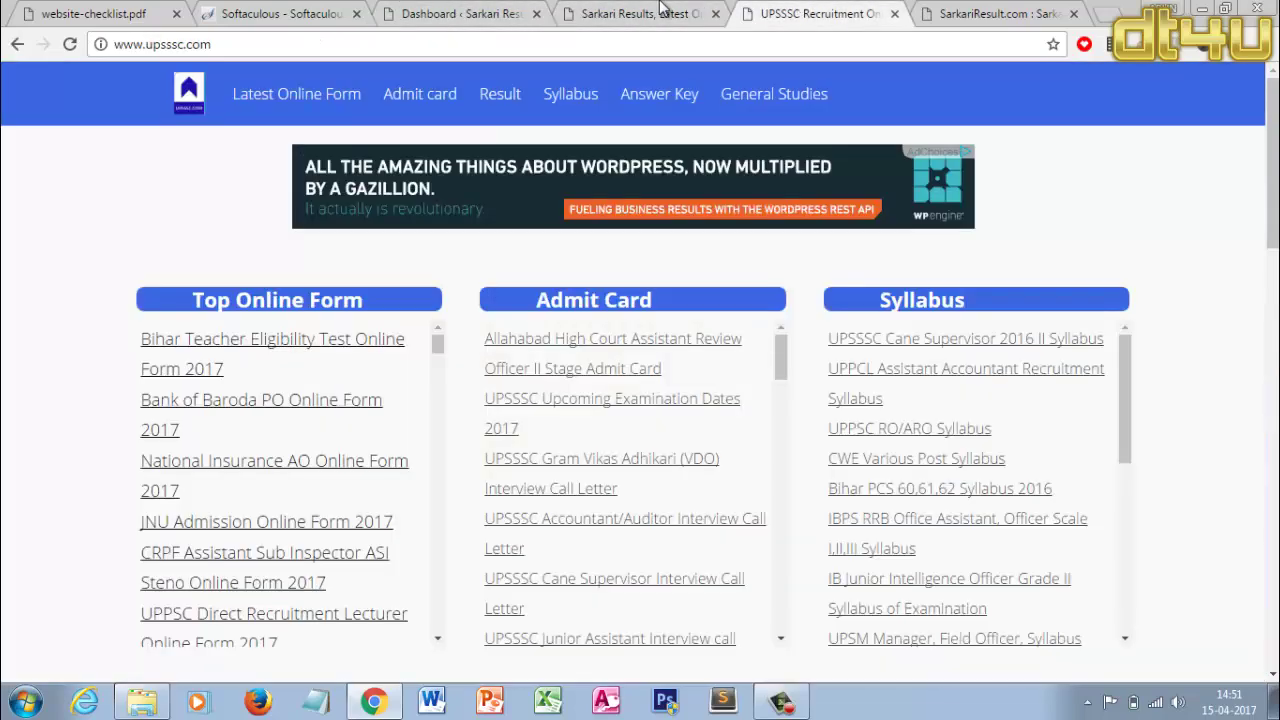
click(655, 12)
click(490, 8)
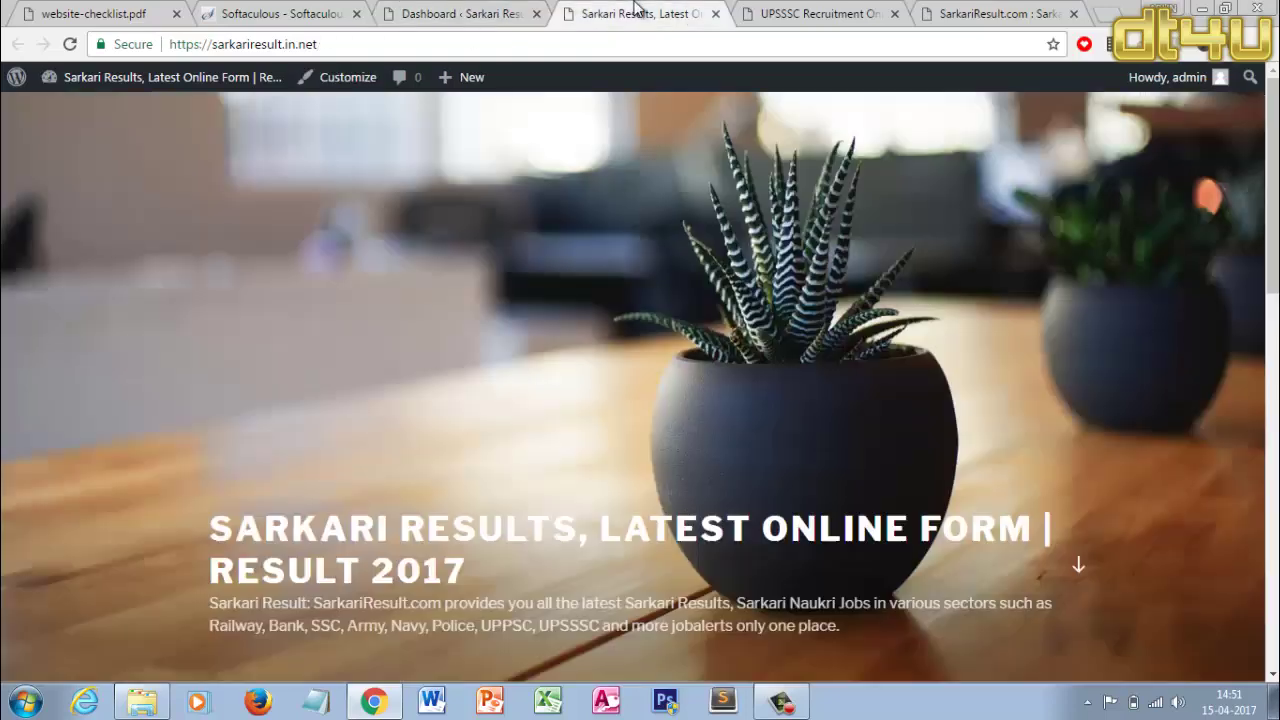
click(636, 10)
click(484, 10)
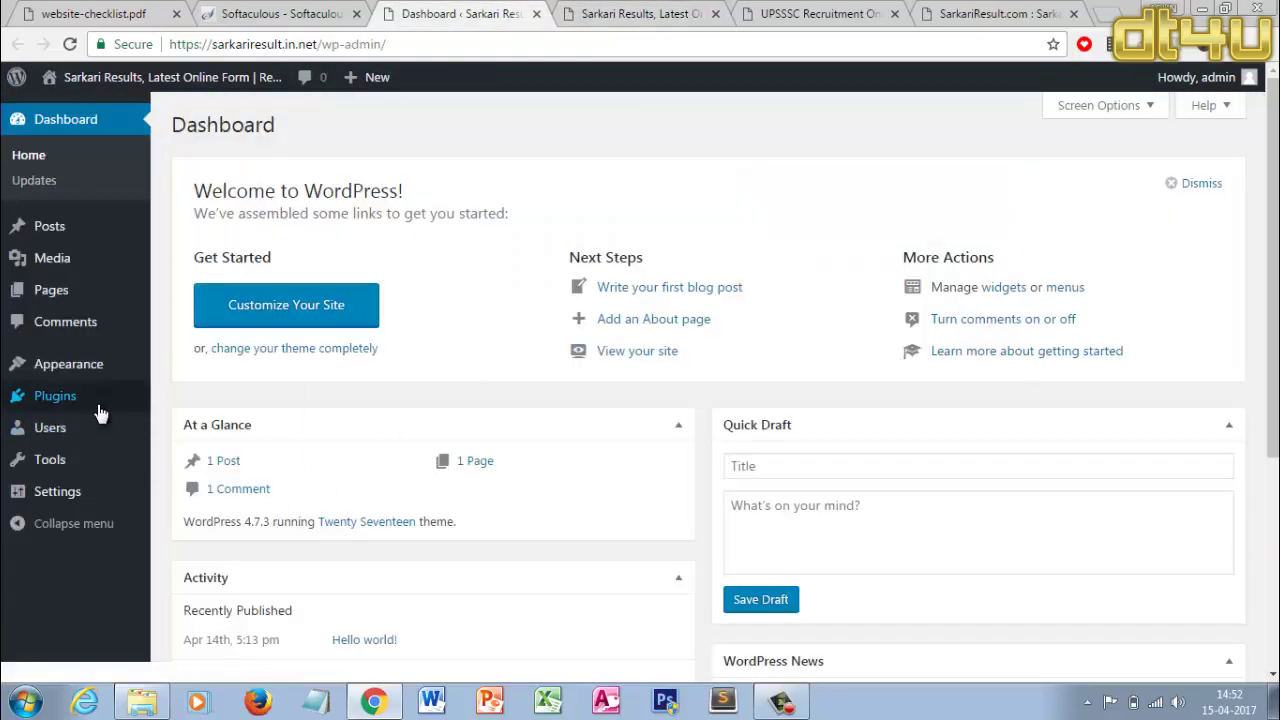
mouse_move(97, 366)
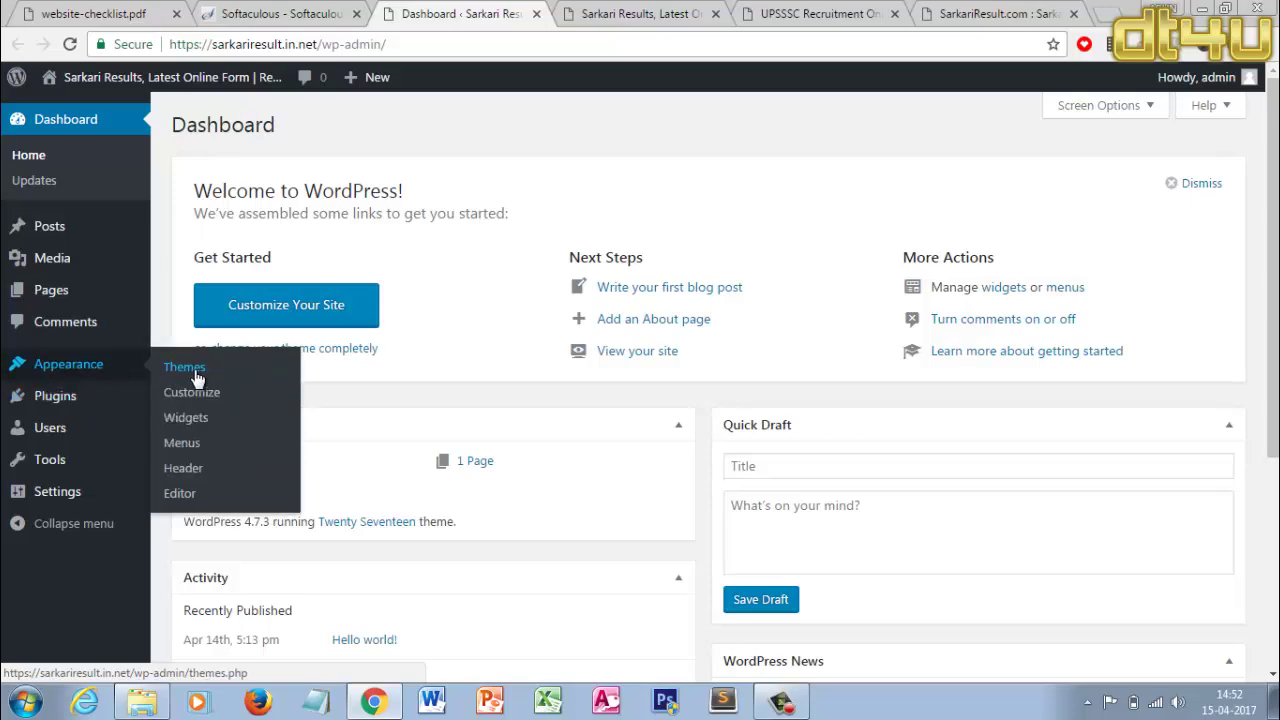
click(670, 12)
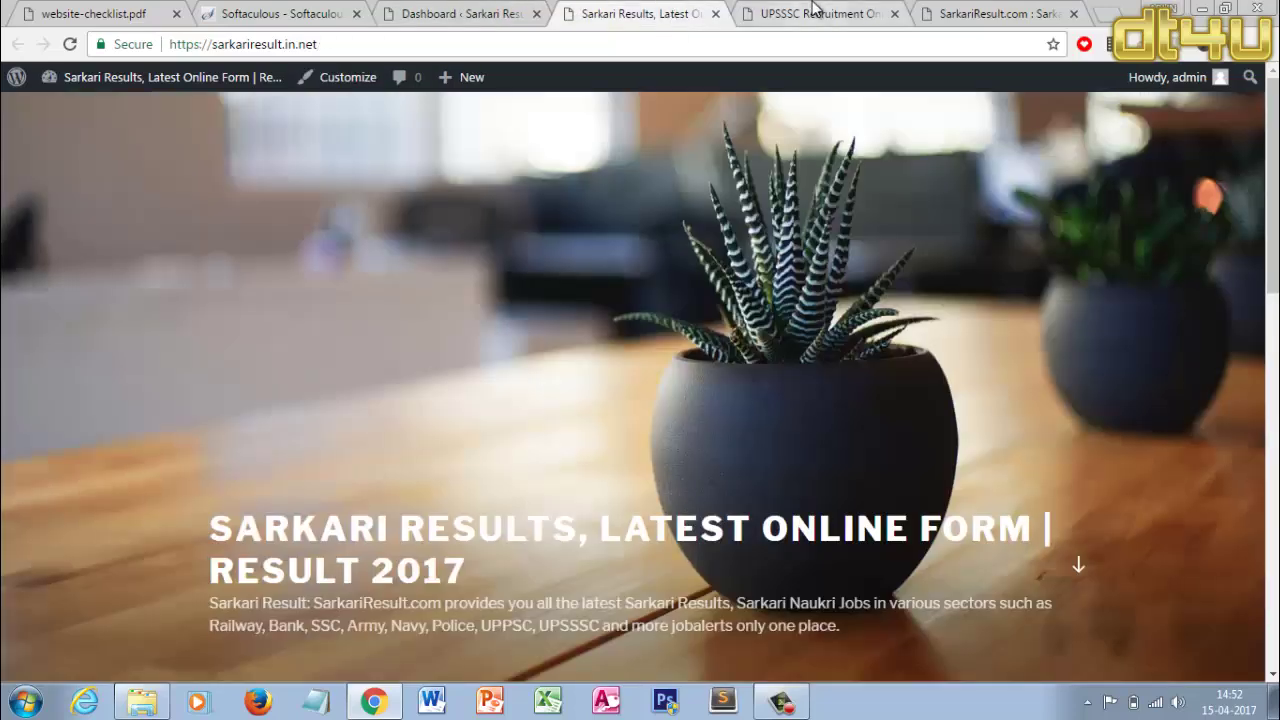
click(815, 10)
click(1000, 12)
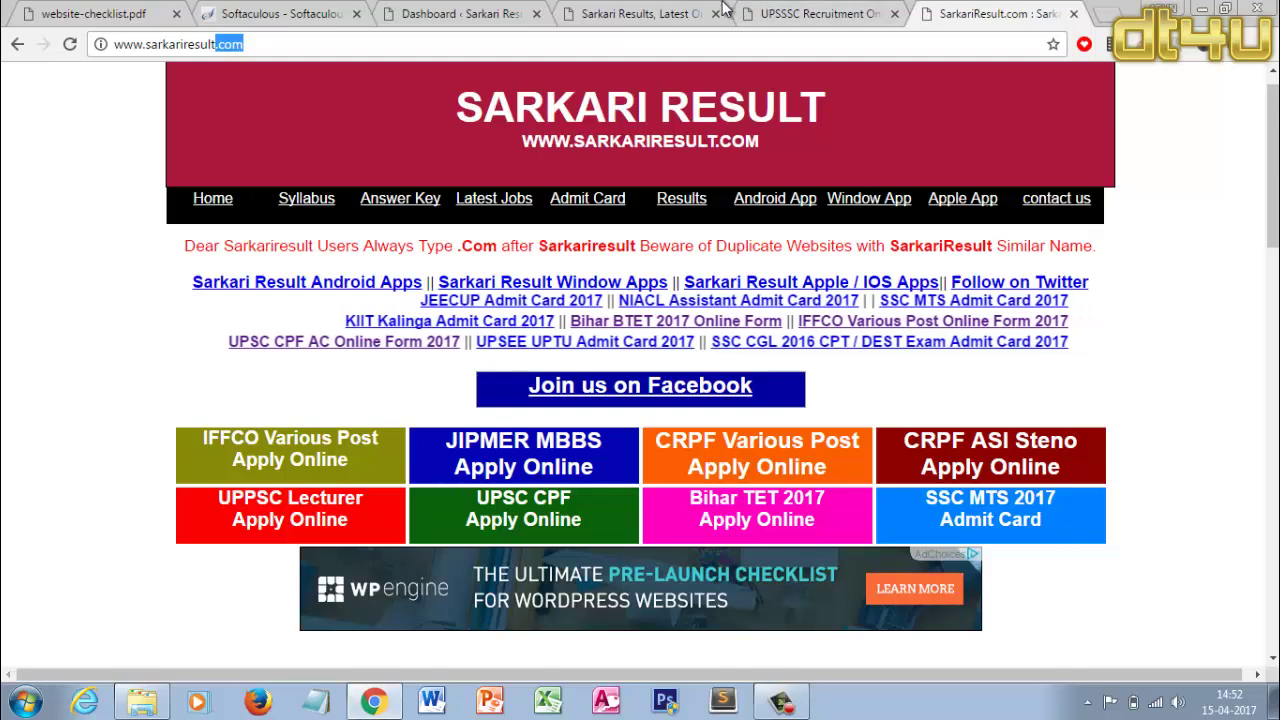
Open the installed themes of sarkariresult.in.net from the dashboard and delete the Twenty Sixteen theme
click(465, 14)
mouse_move(129, 229)
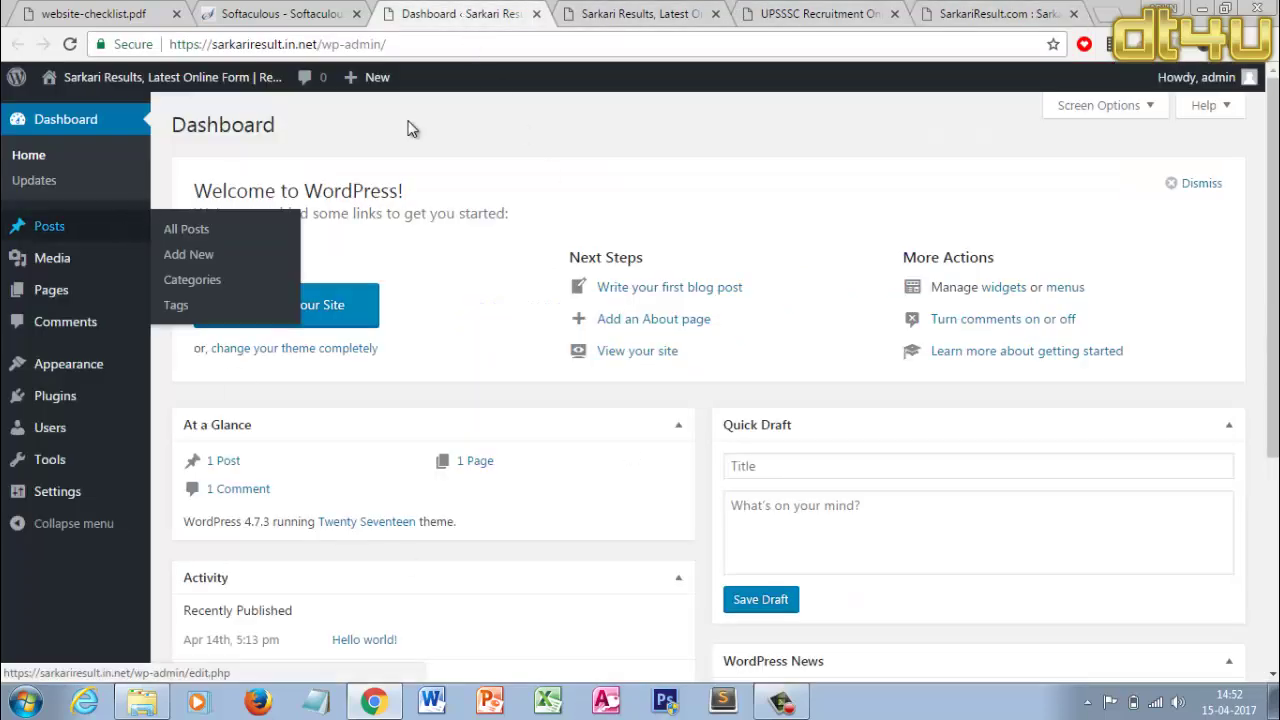
mouse_move(100, 366)
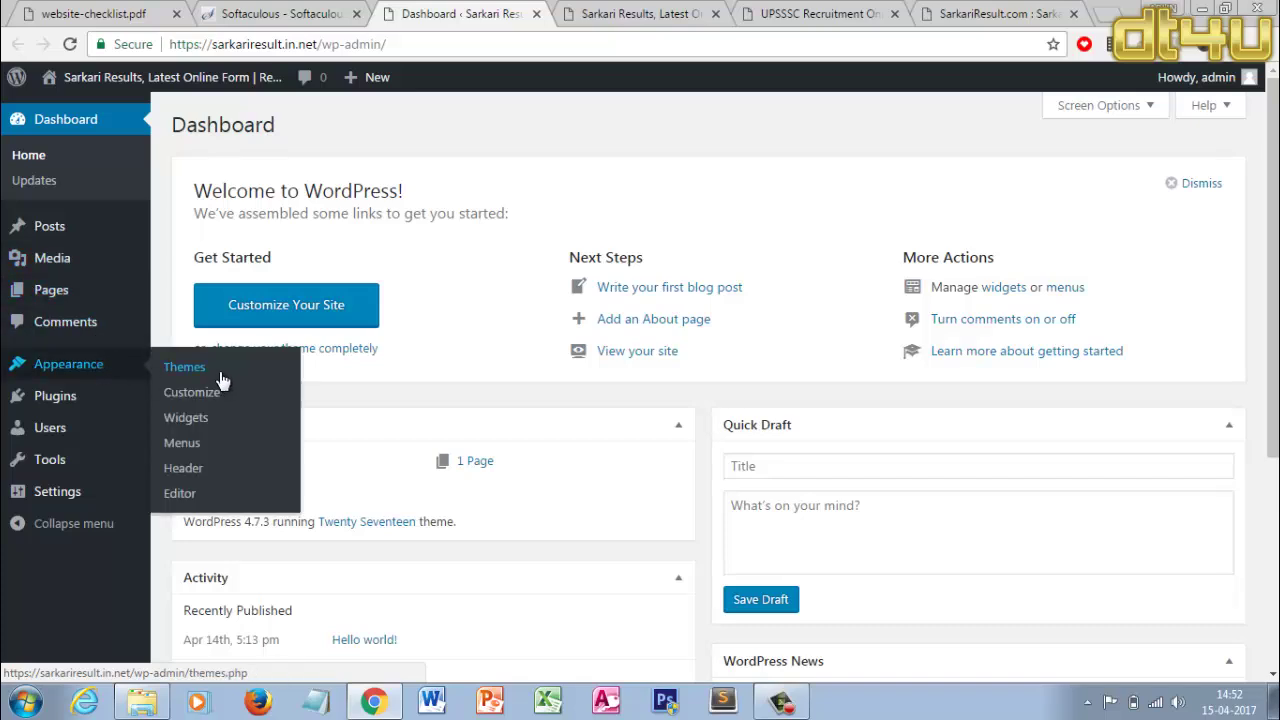
click(215, 375)
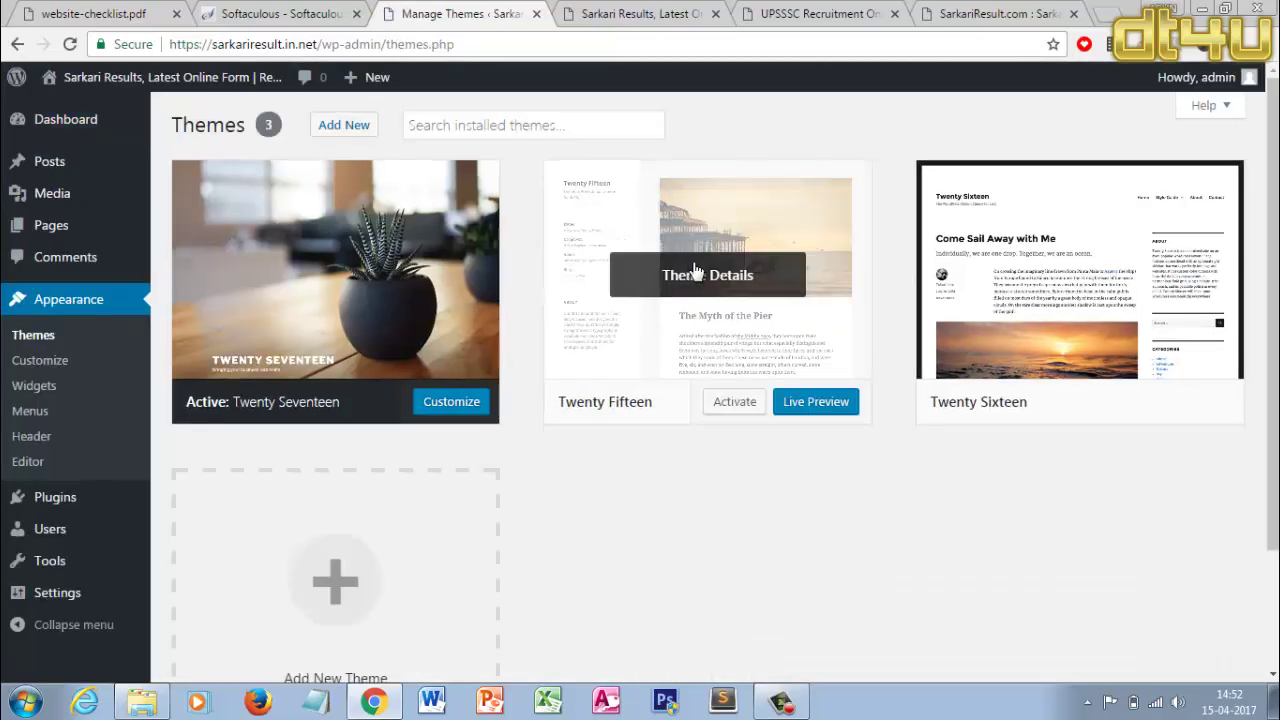
click(1087, 278)
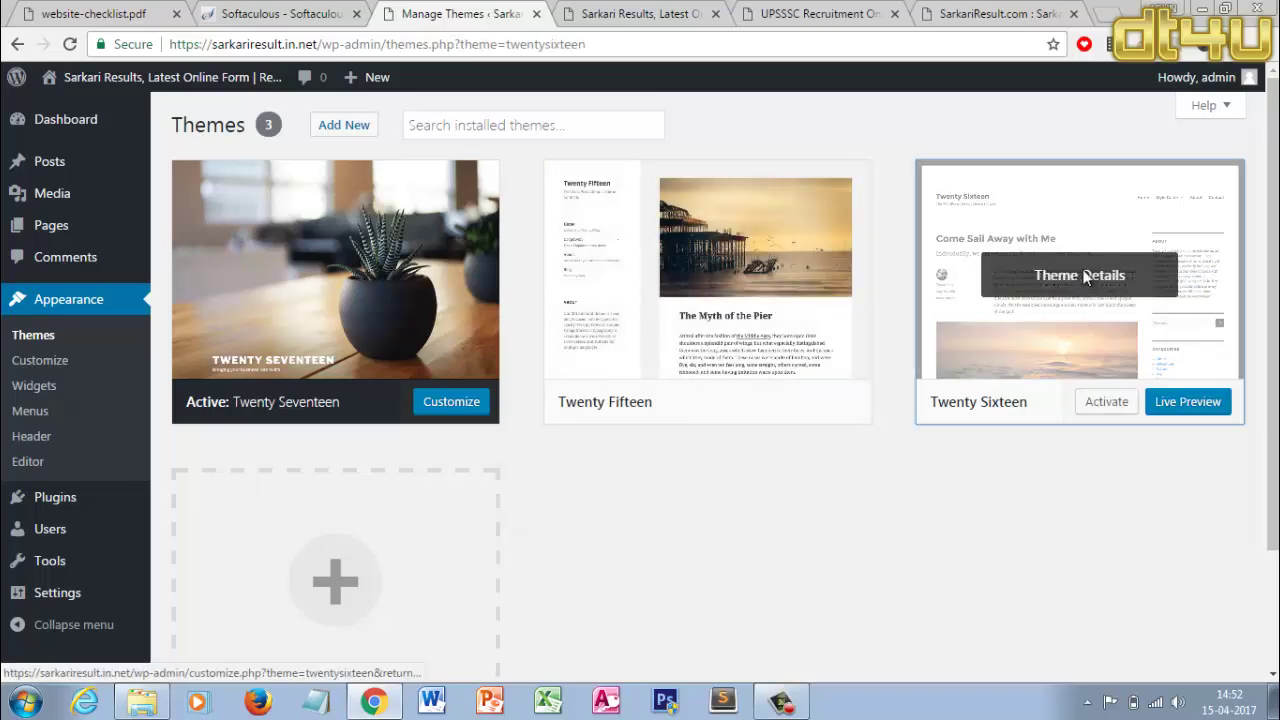
click(1211, 642)
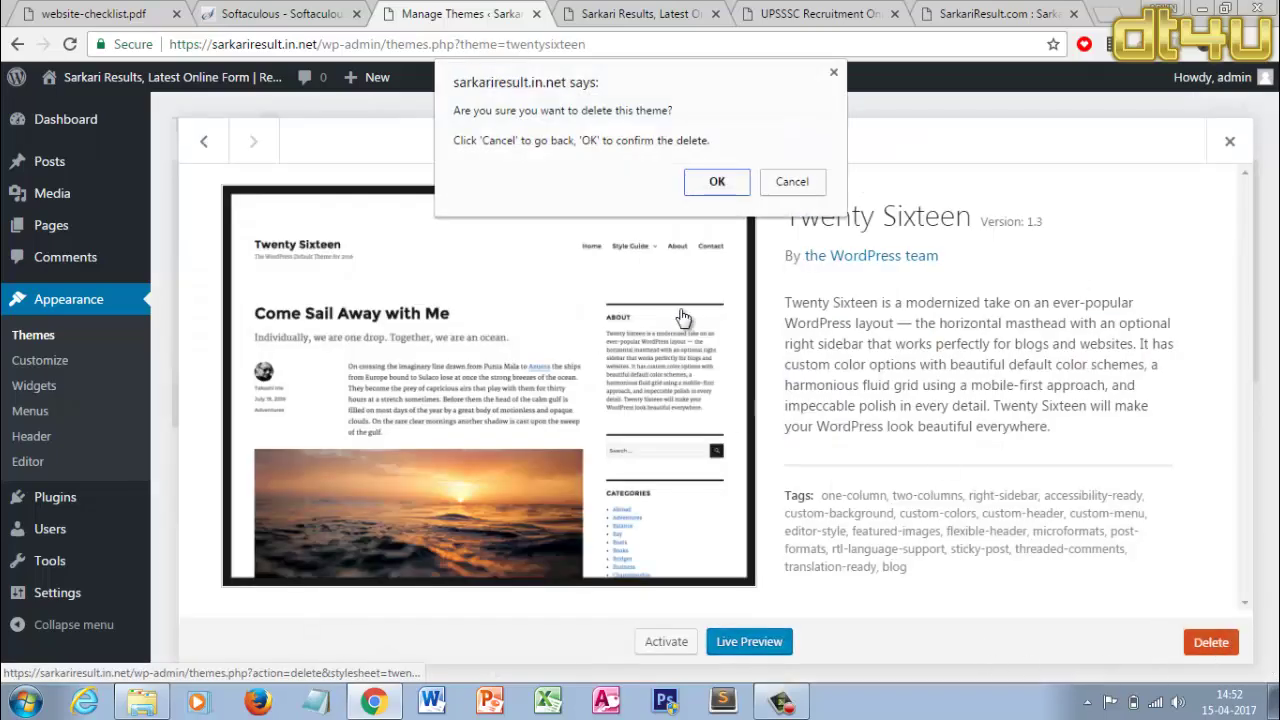
click(714, 183)
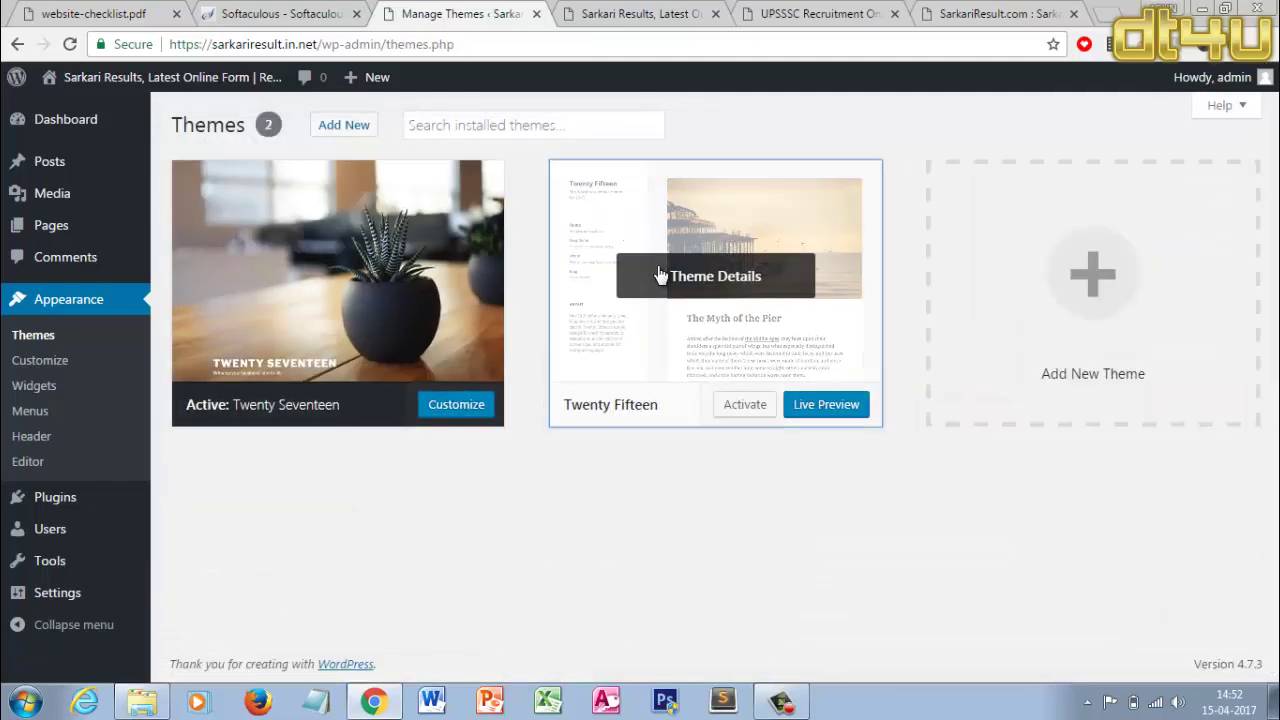
Delete the Twenty Fifteen theme from the installed themes
click(660, 274)
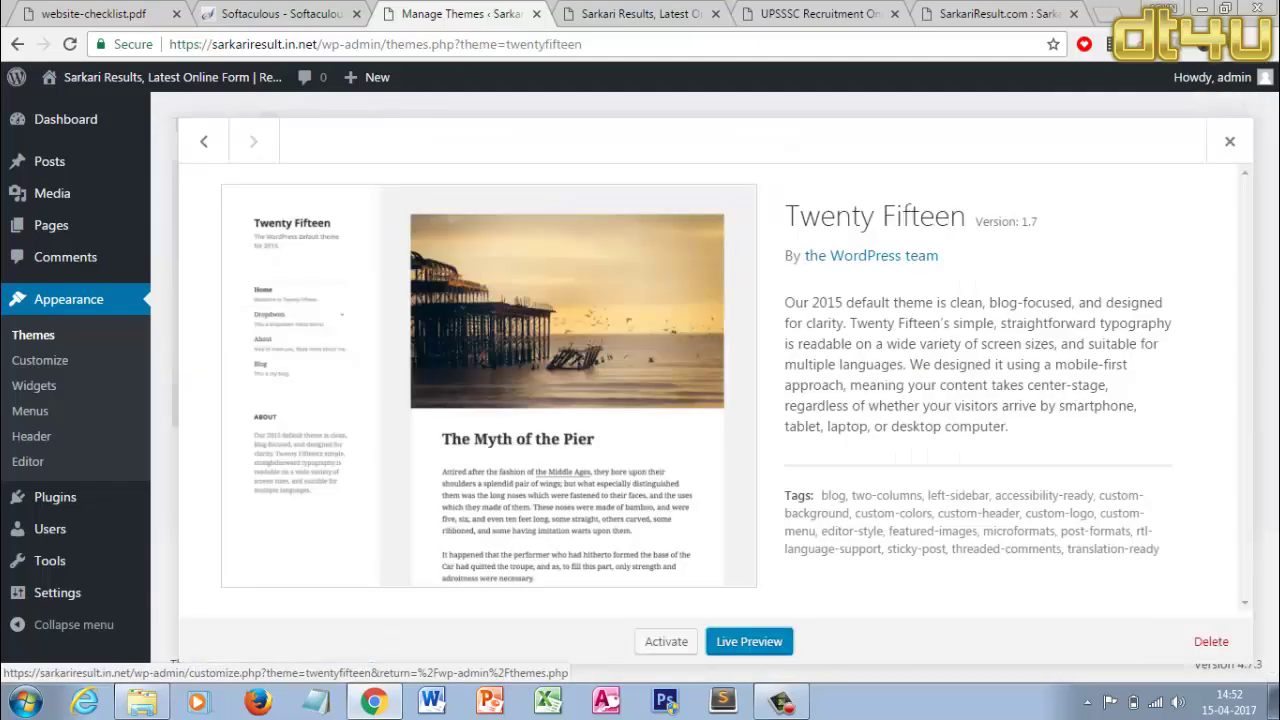
click(1211, 642)
click(716, 210)
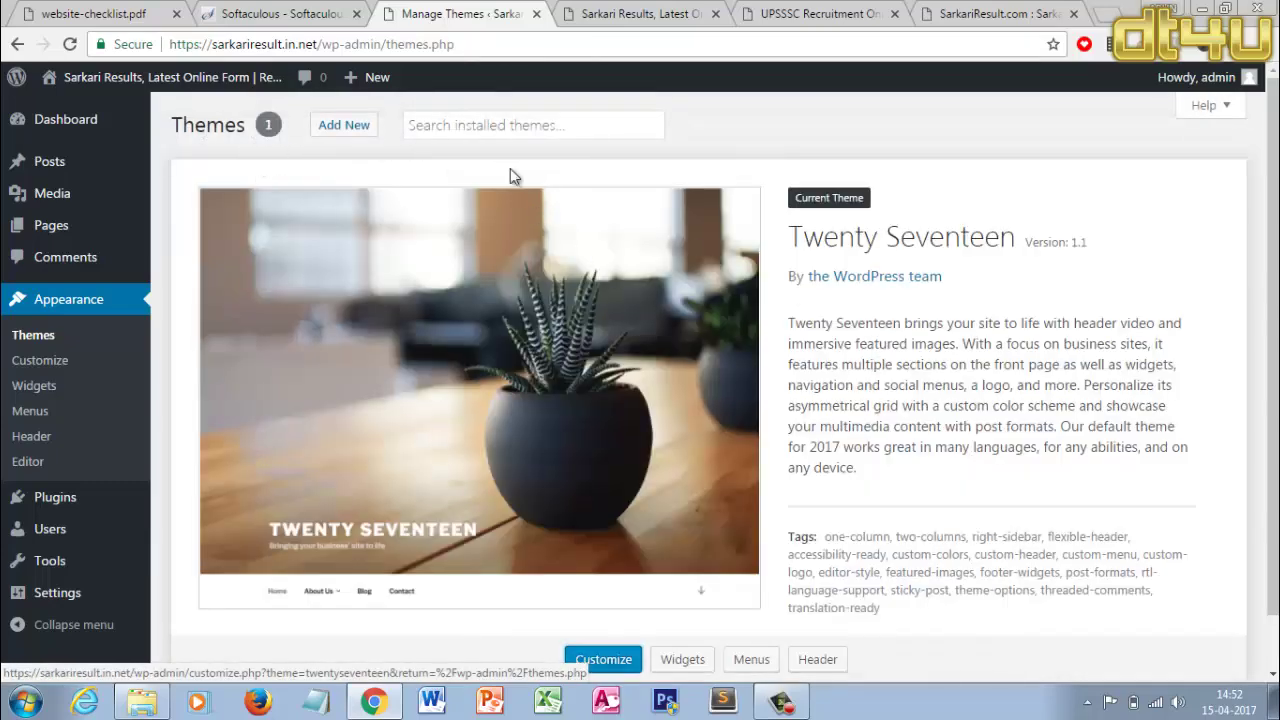
Start adding a new theme and open the form for uploading a theme in .zip format
click(343, 127)
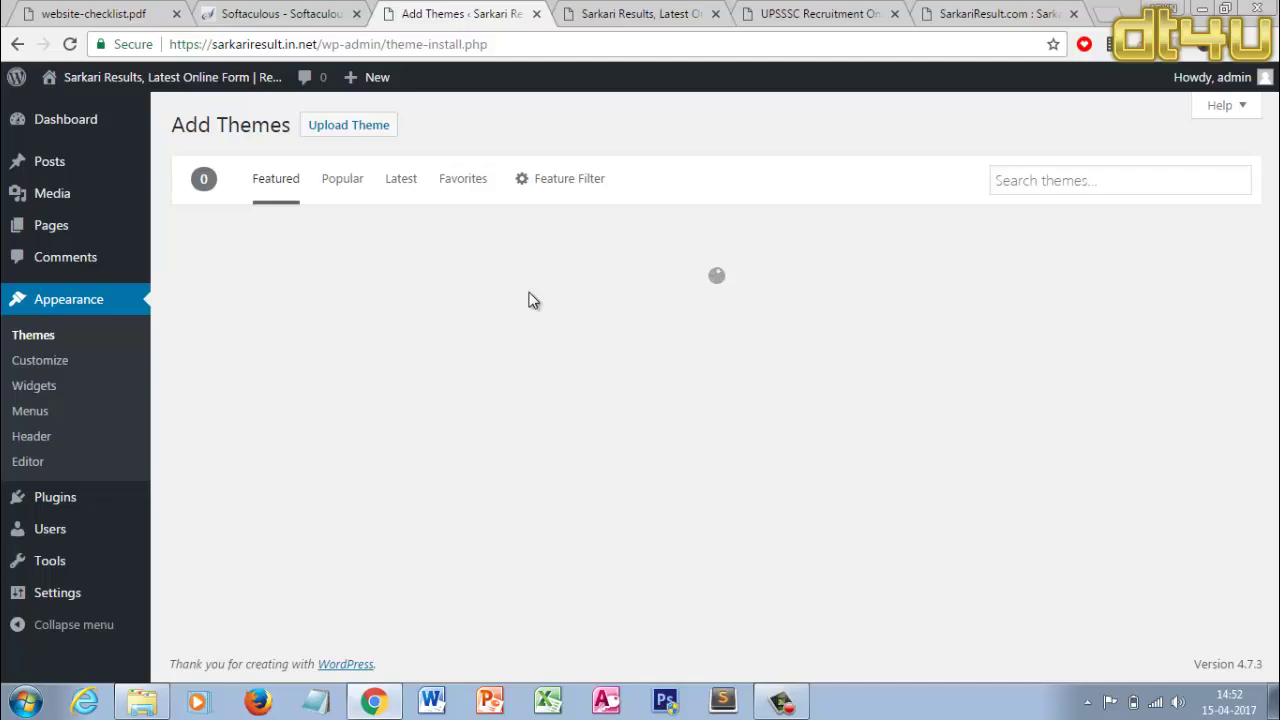
mouse_move(806, 304)
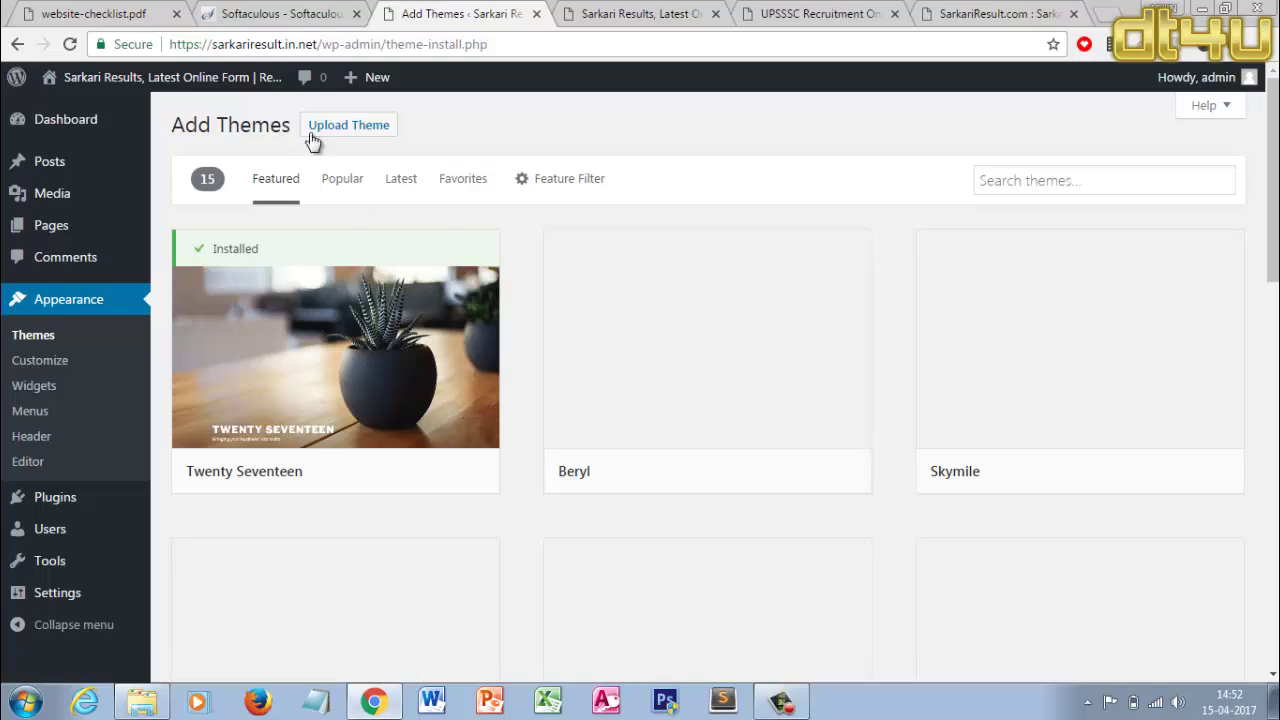
click(645, 13)
click(436, 8)
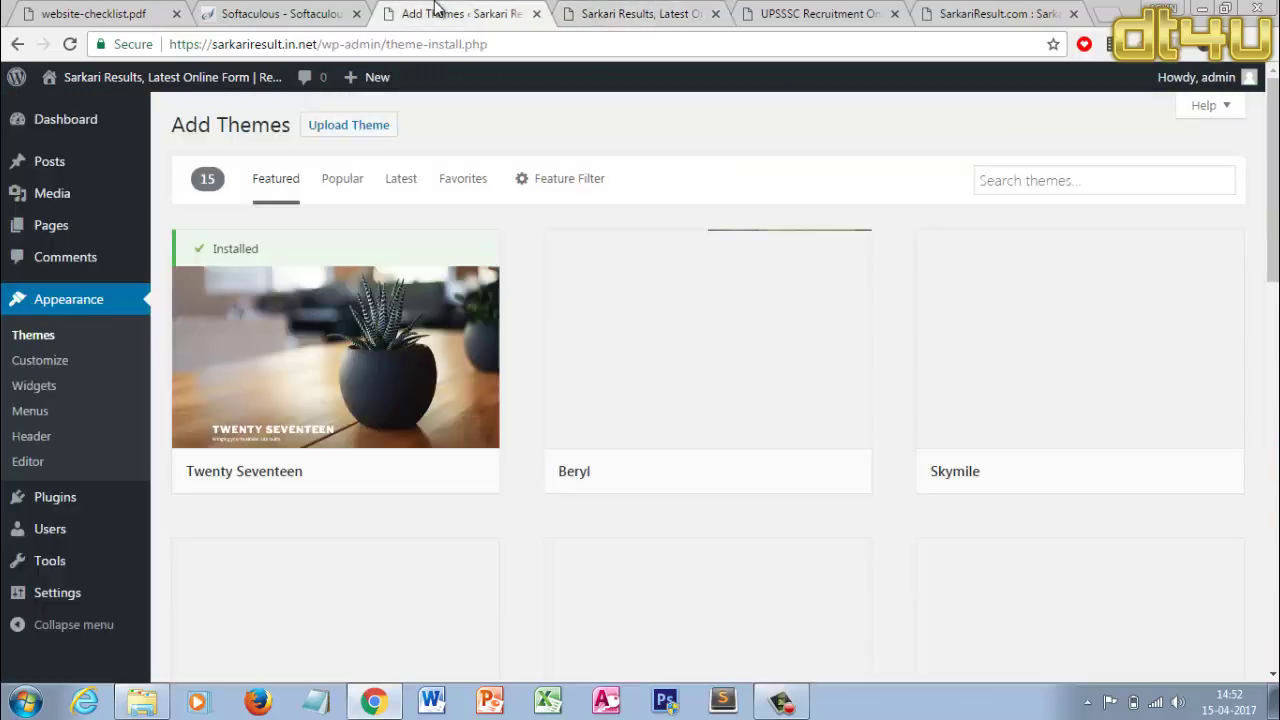
click(365, 133)
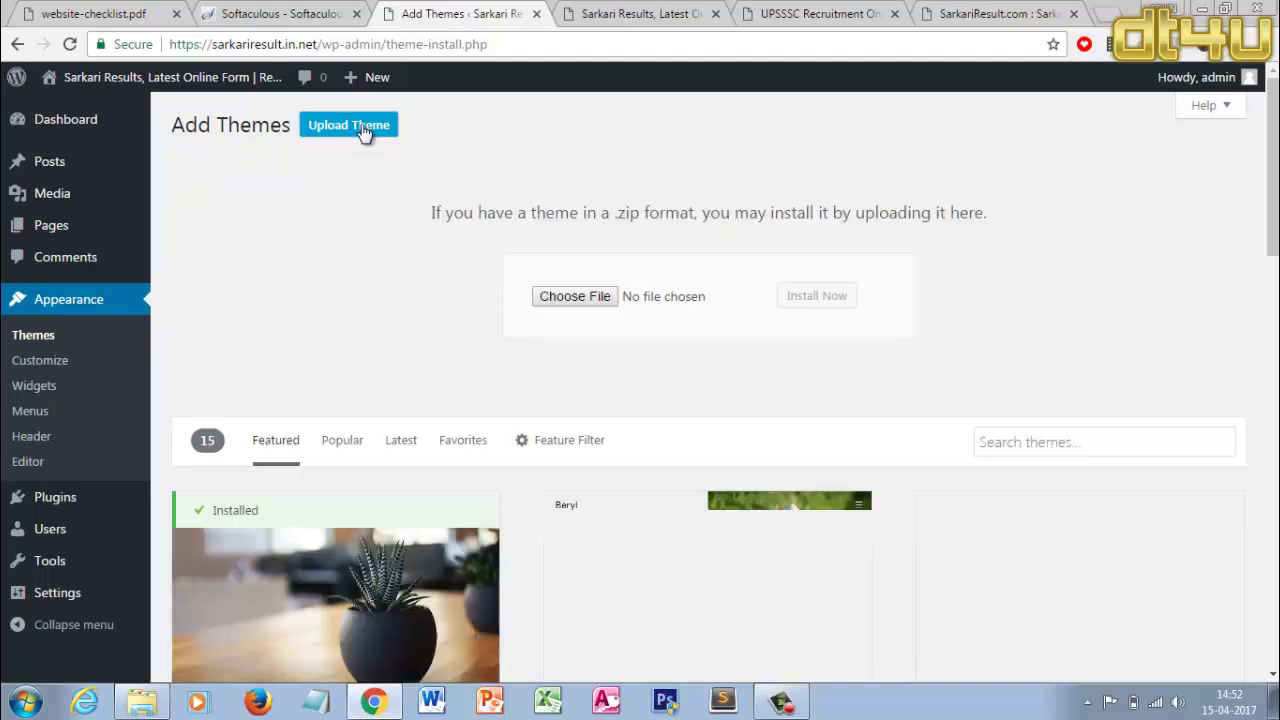
Select TESSERACT.zip from the Desktop as the theme file and install it
click(575, 297)
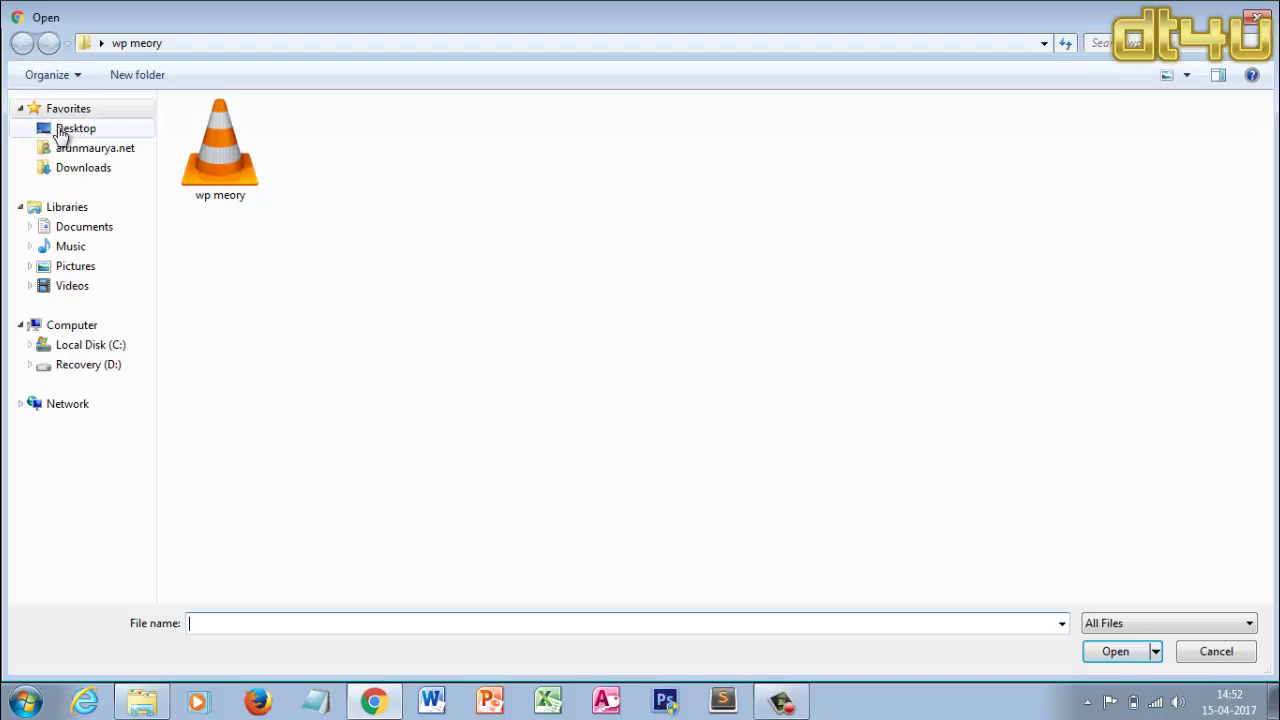
click(80, 129)
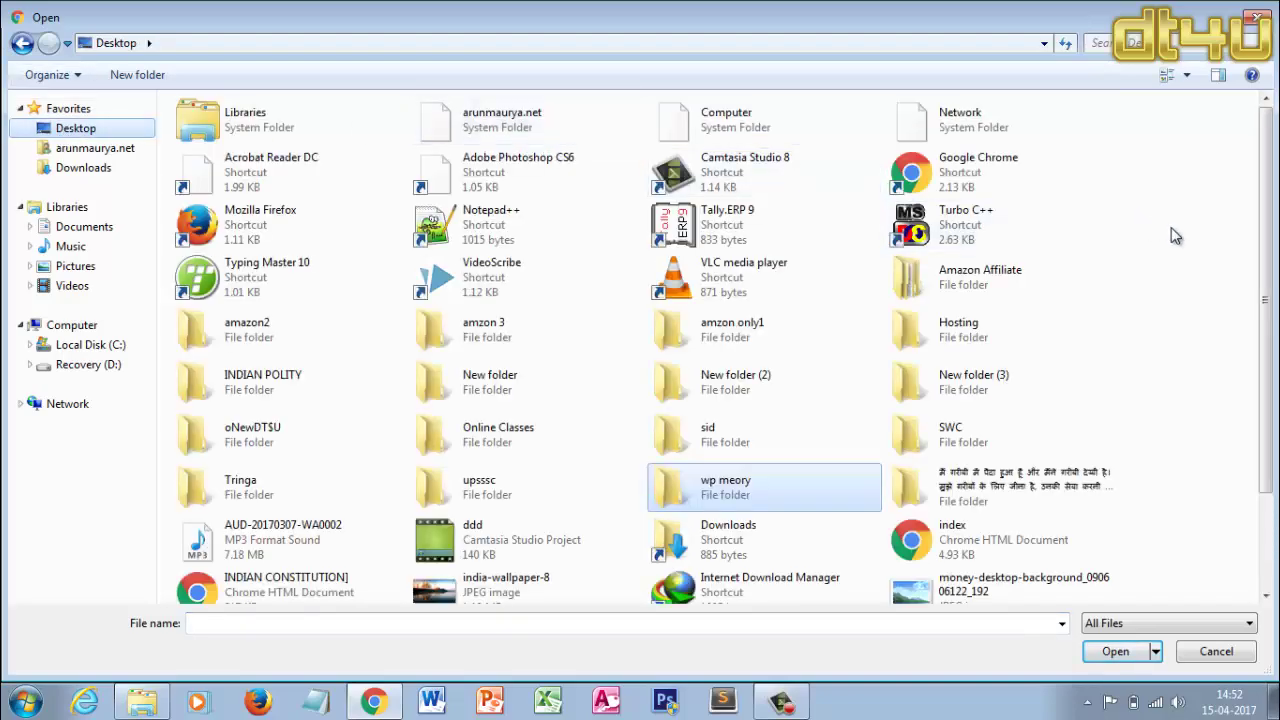
drag(1270, 305, 1270, 395)
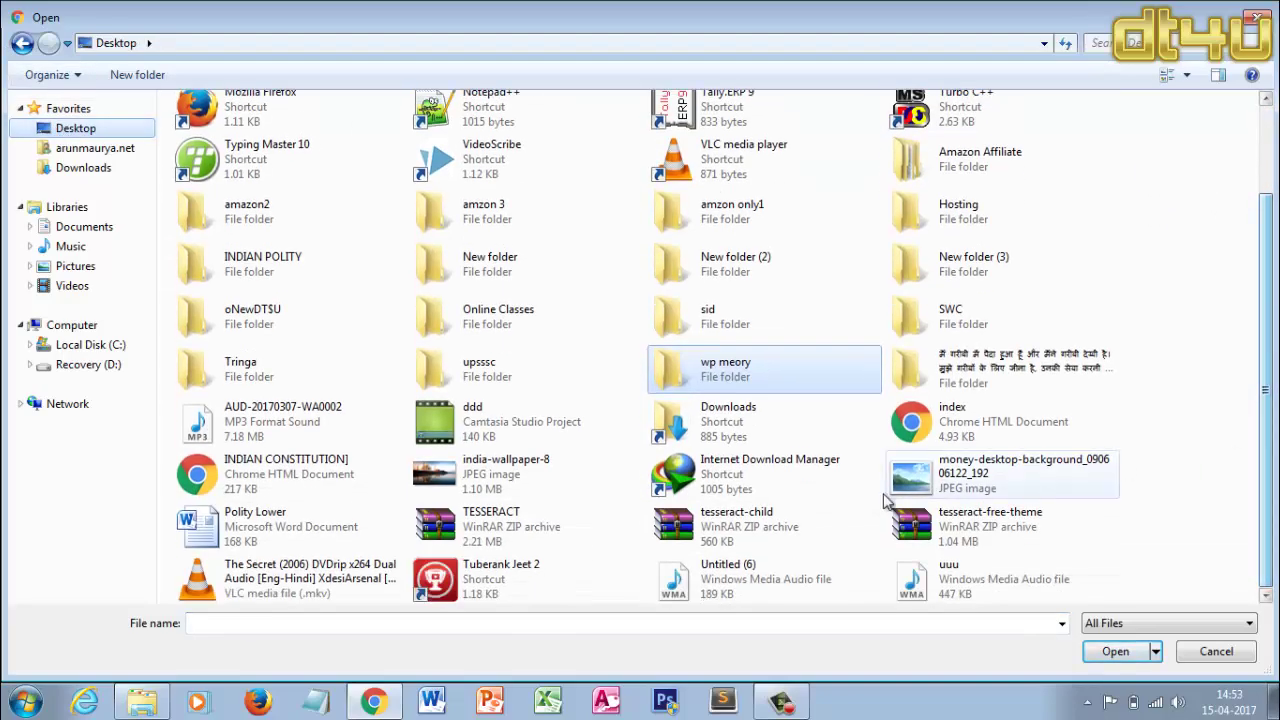
click(563, 537)
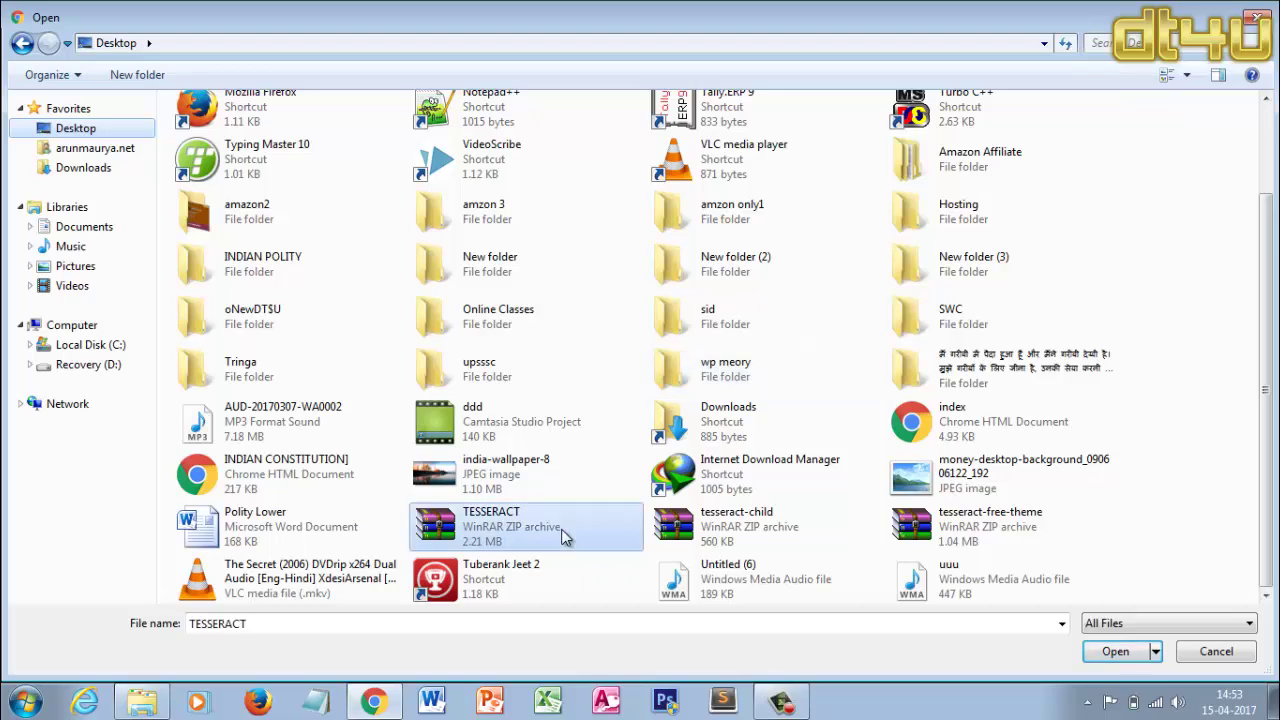
click(1120, 654)
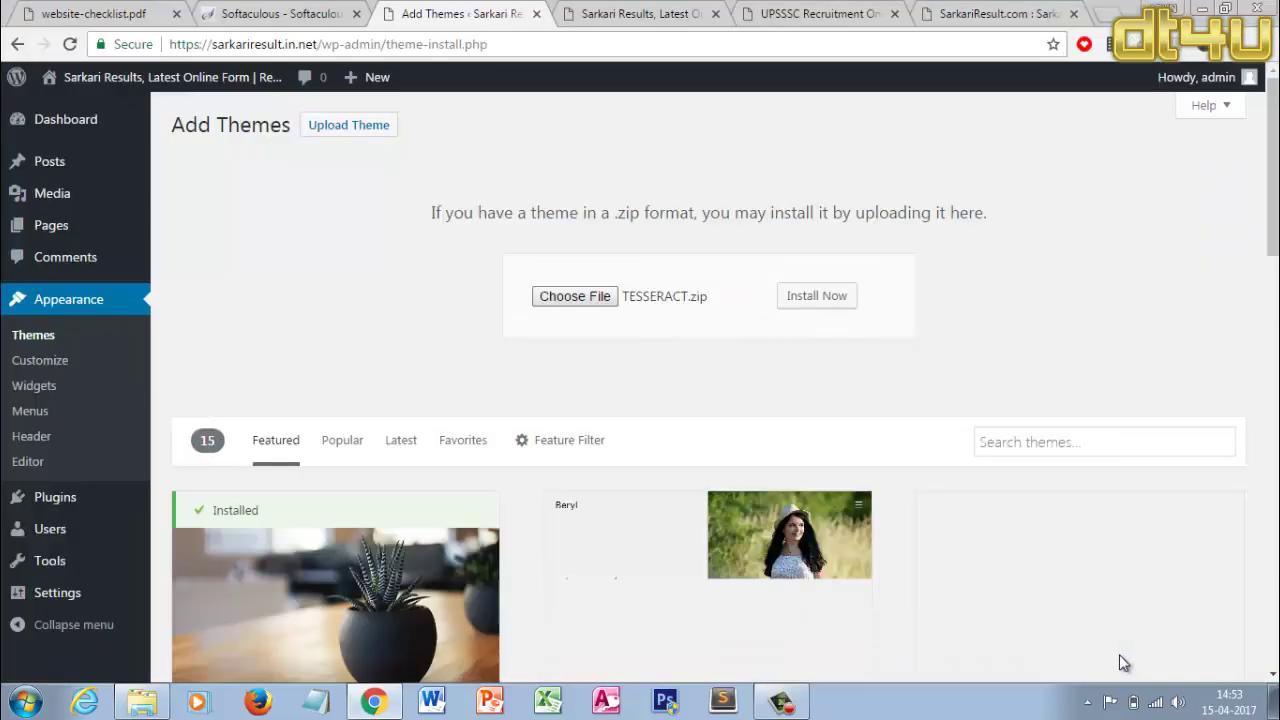
click(837, 299)
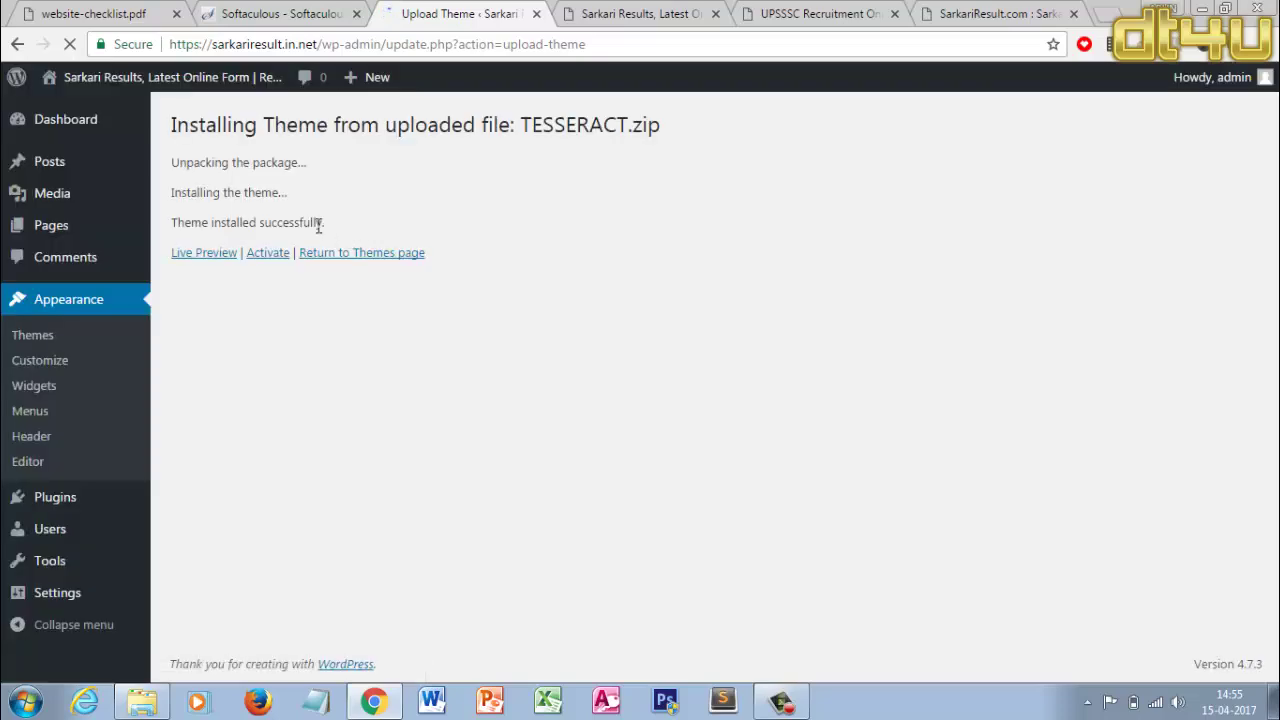
Activate the installed Tesseract theme and begin installing its recommended Beaver Builder plugin
click(268, 254)
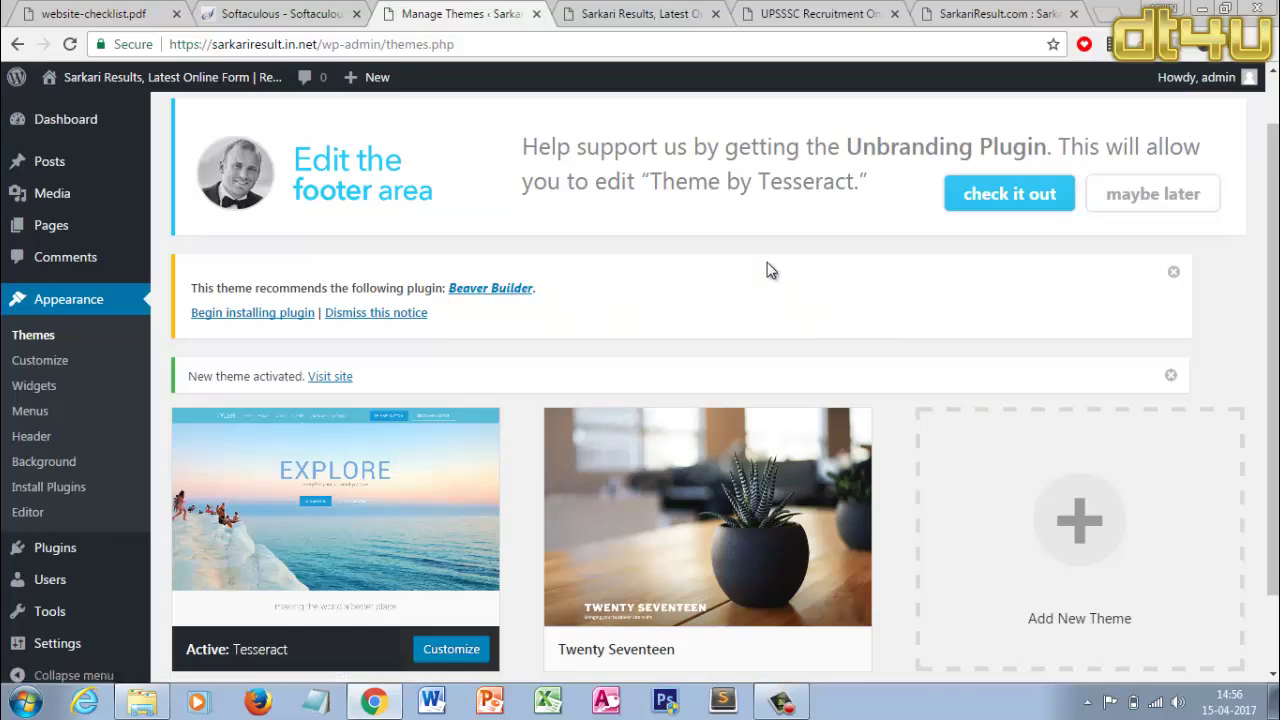
click(277, 318)
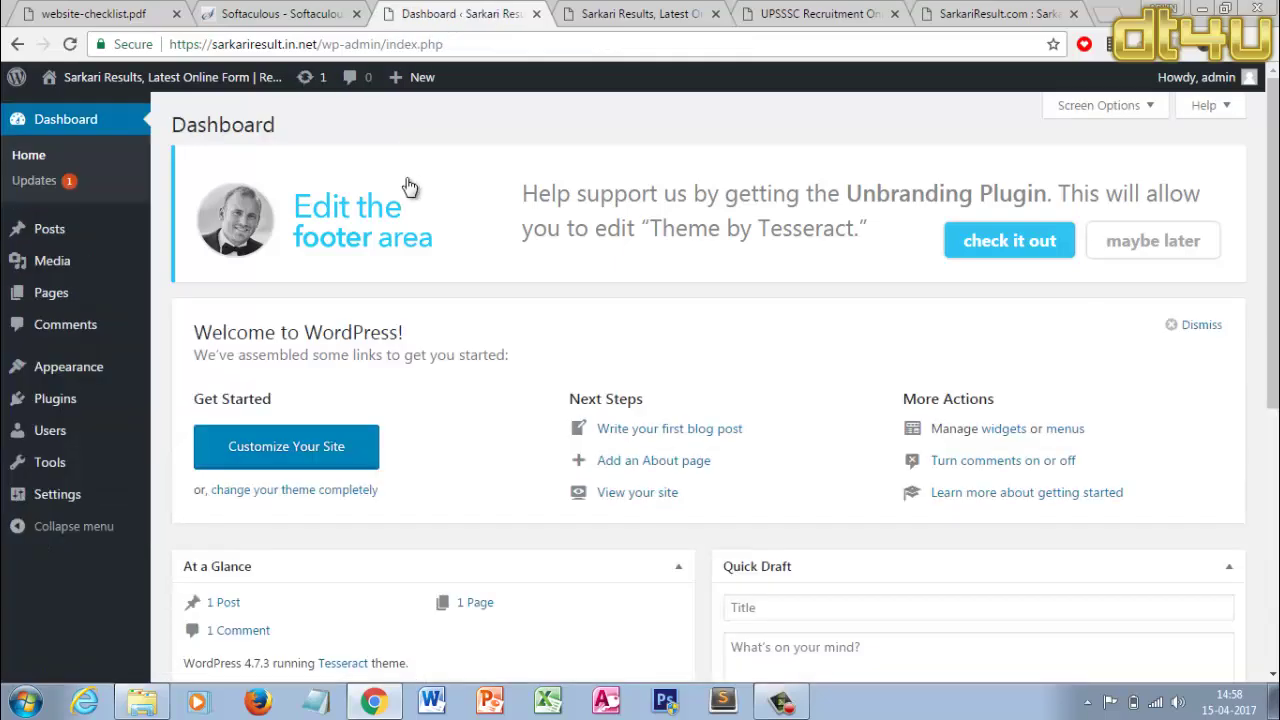
Open the Page Builder settings page from the WordPress dashboard
scroll(408, 191, down, 2)
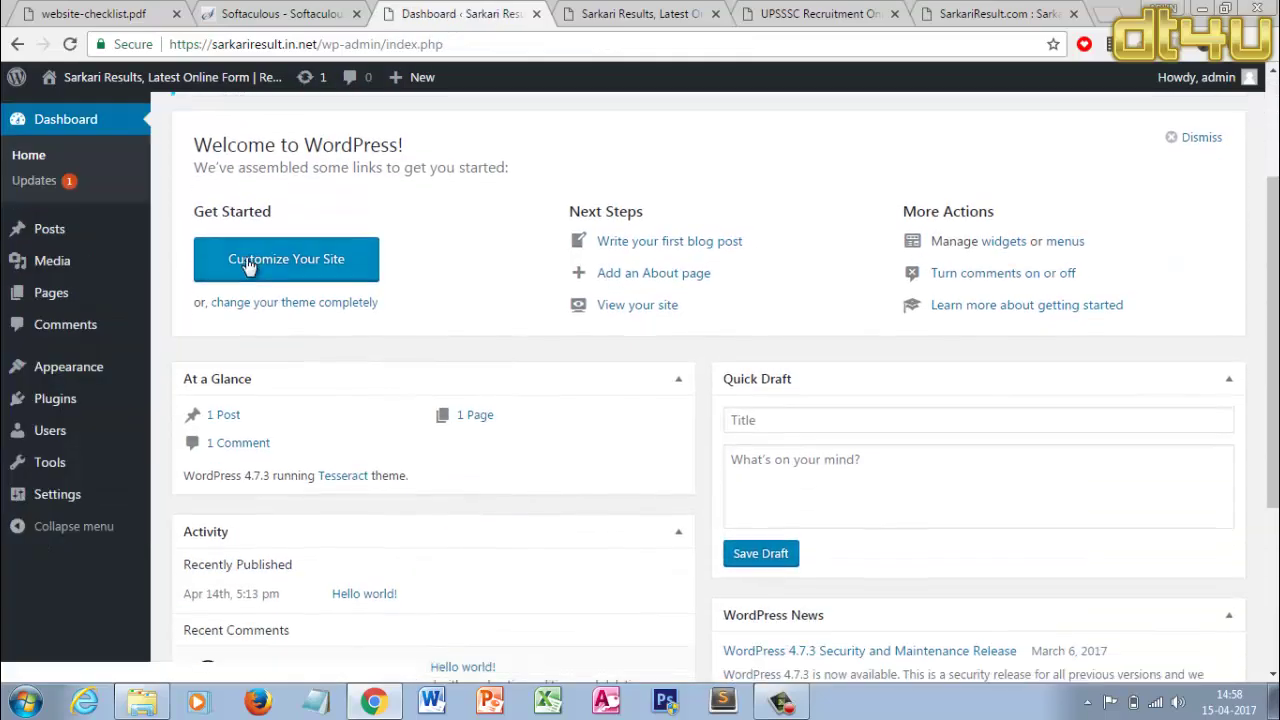
scroll(175, 225, up, 1)
scroll(90, 370, down, 3)
mouse_move(57, 494)
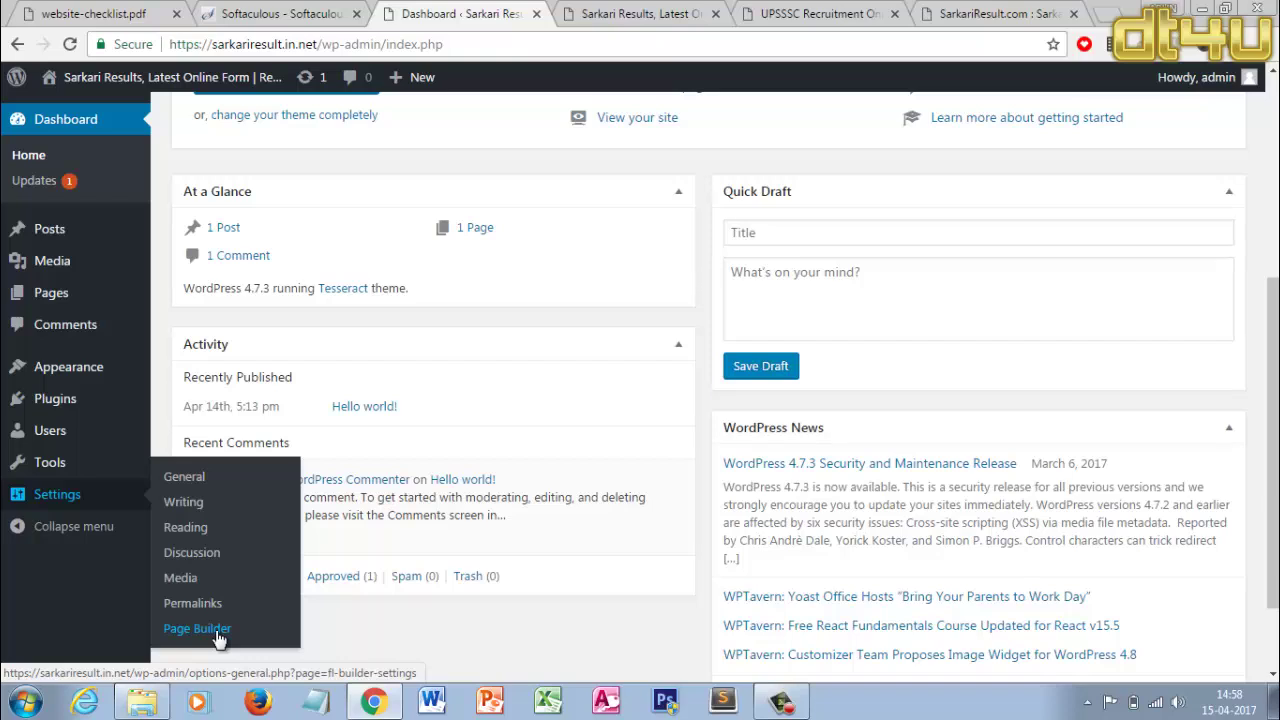
click(218, 630)
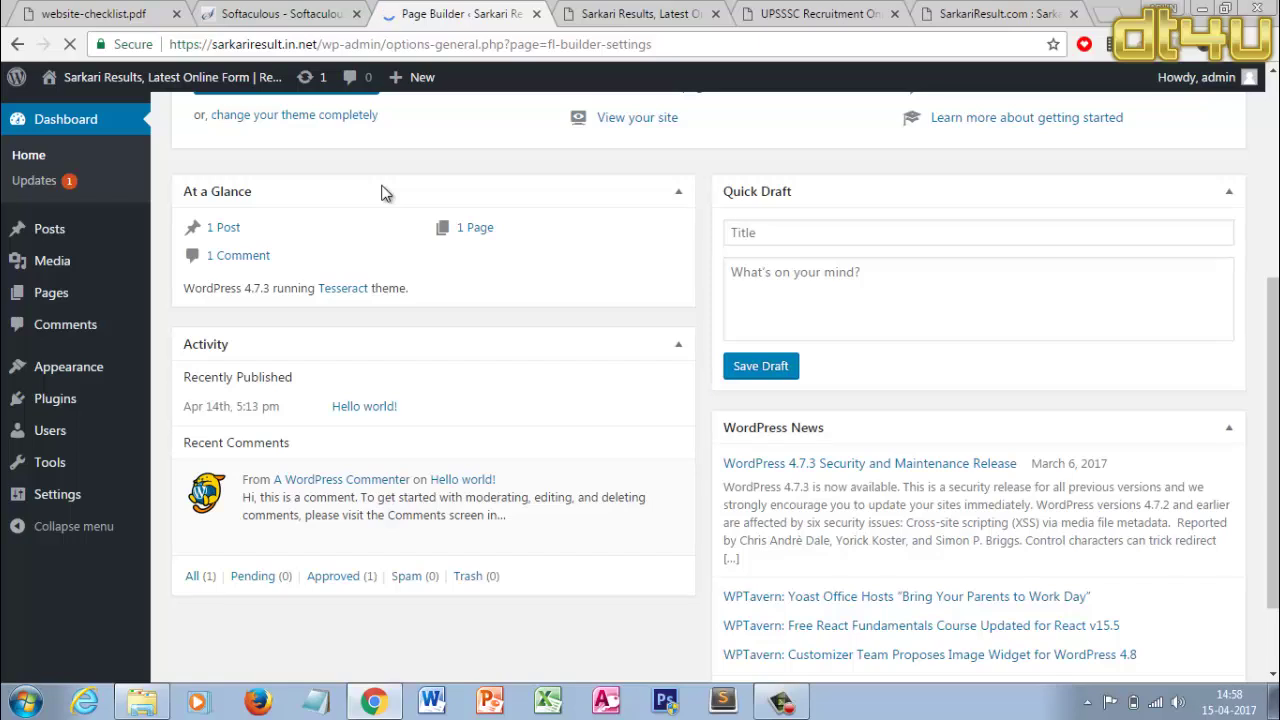
scroll(397, 329, down, 2)
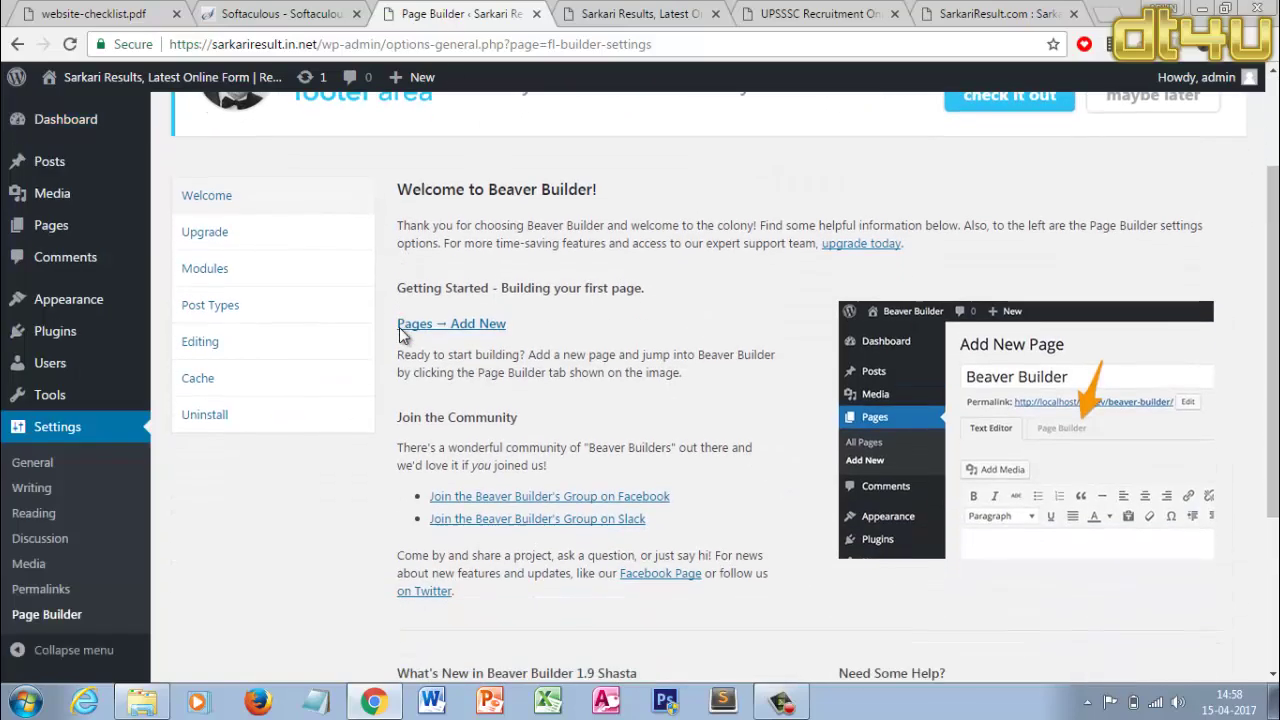
Enable Posts in addition to Pages as Page Builder post types and save the selection
click(238, 280)
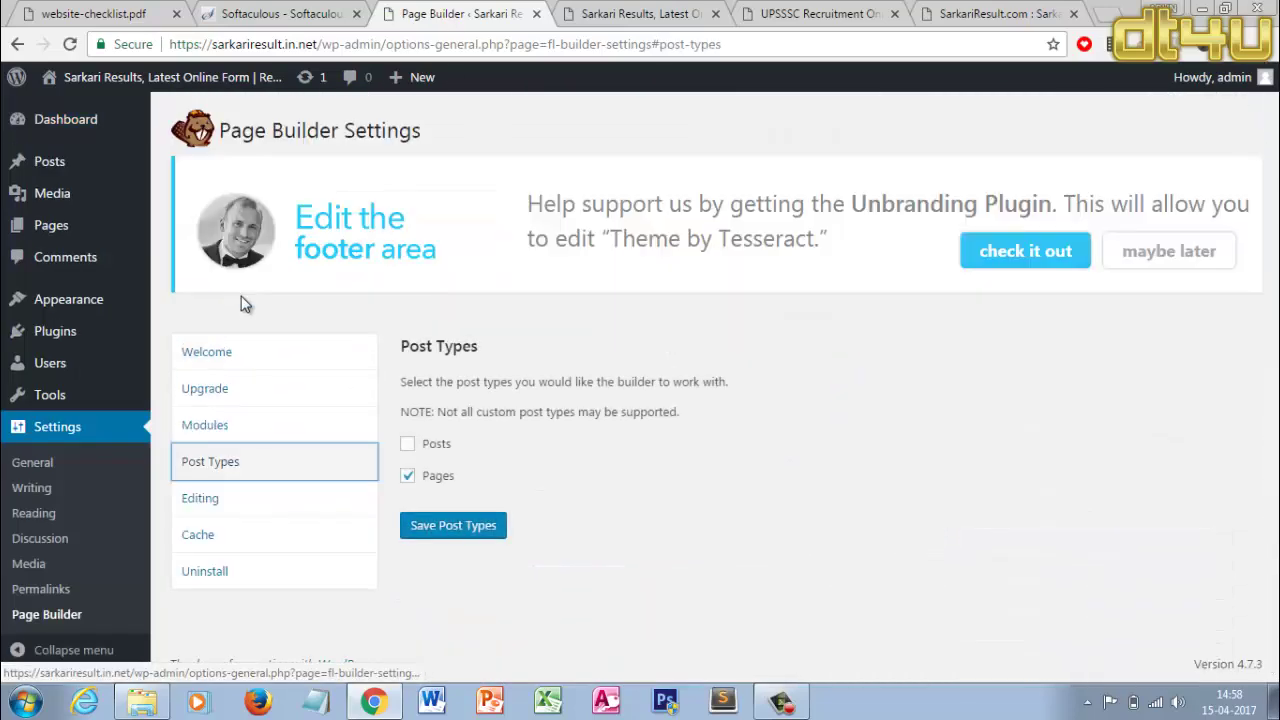
click(407, 443)
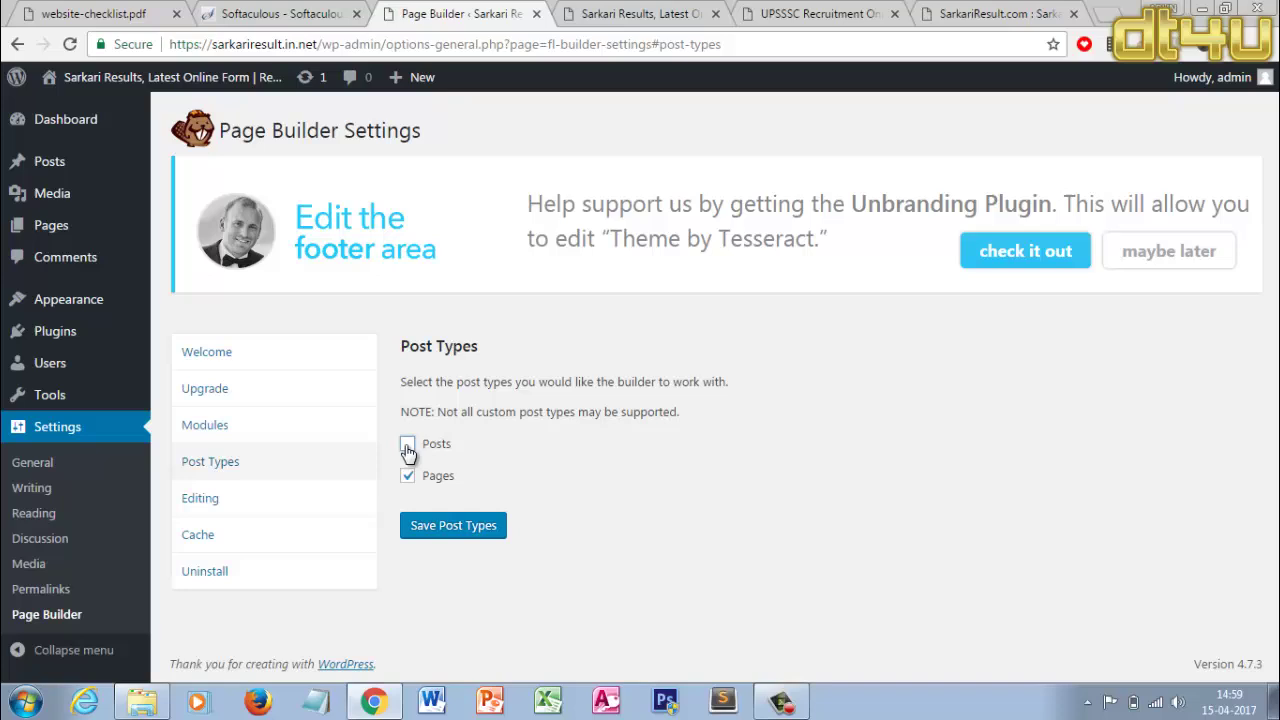
click(440, 536)
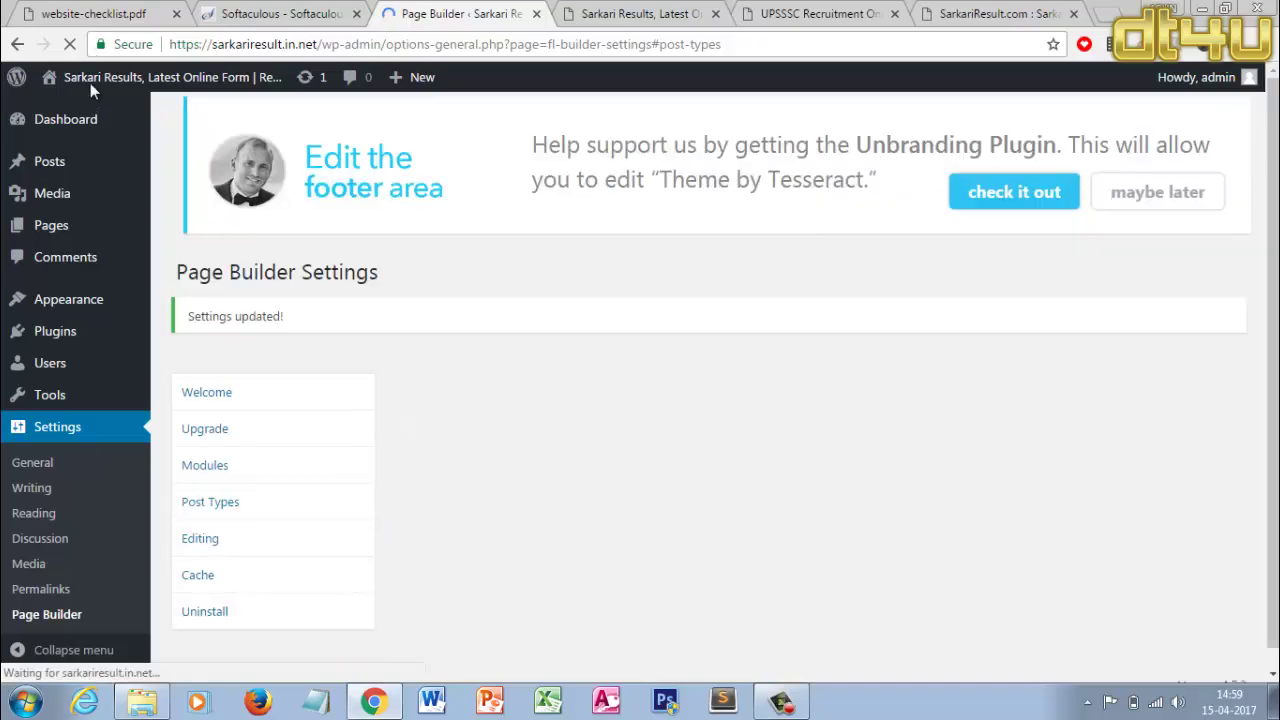
Open the live sarkariresult.in.net site in a new browser tab and view its homepage with the new theme
mouse_move(90, 83)
right_click(61, 105)
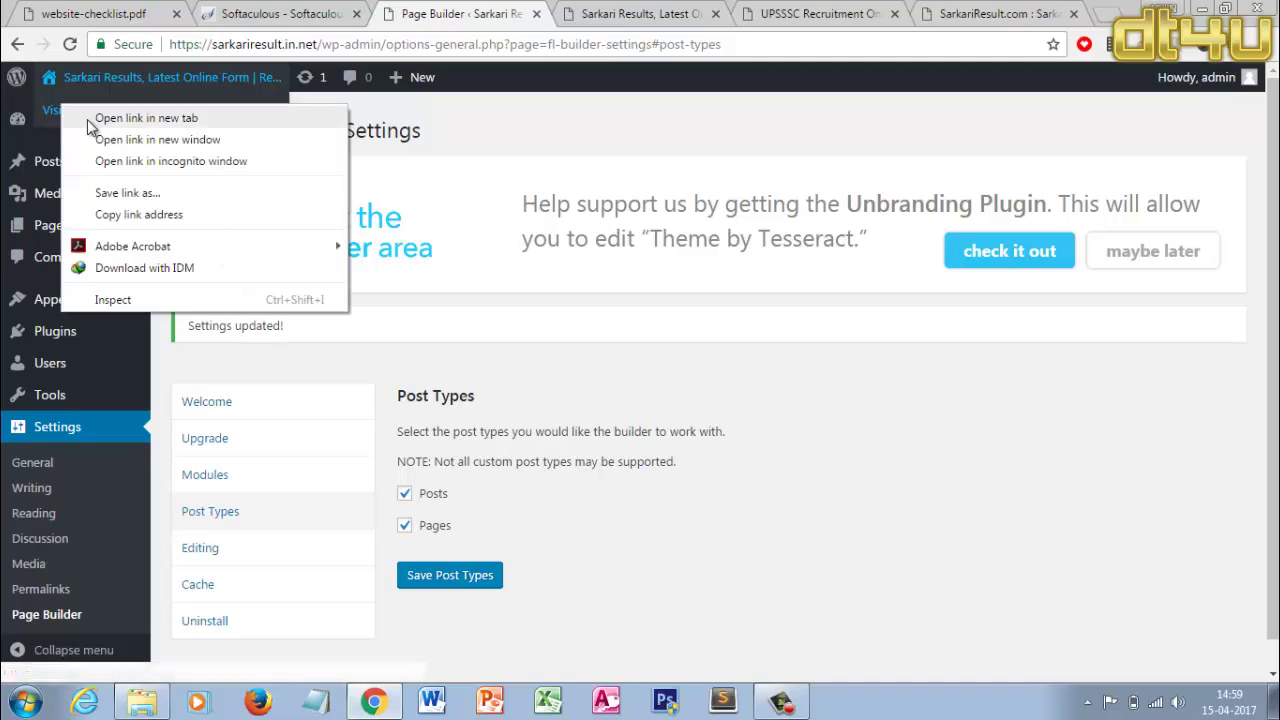
click(87, 119)
click(515, 15)
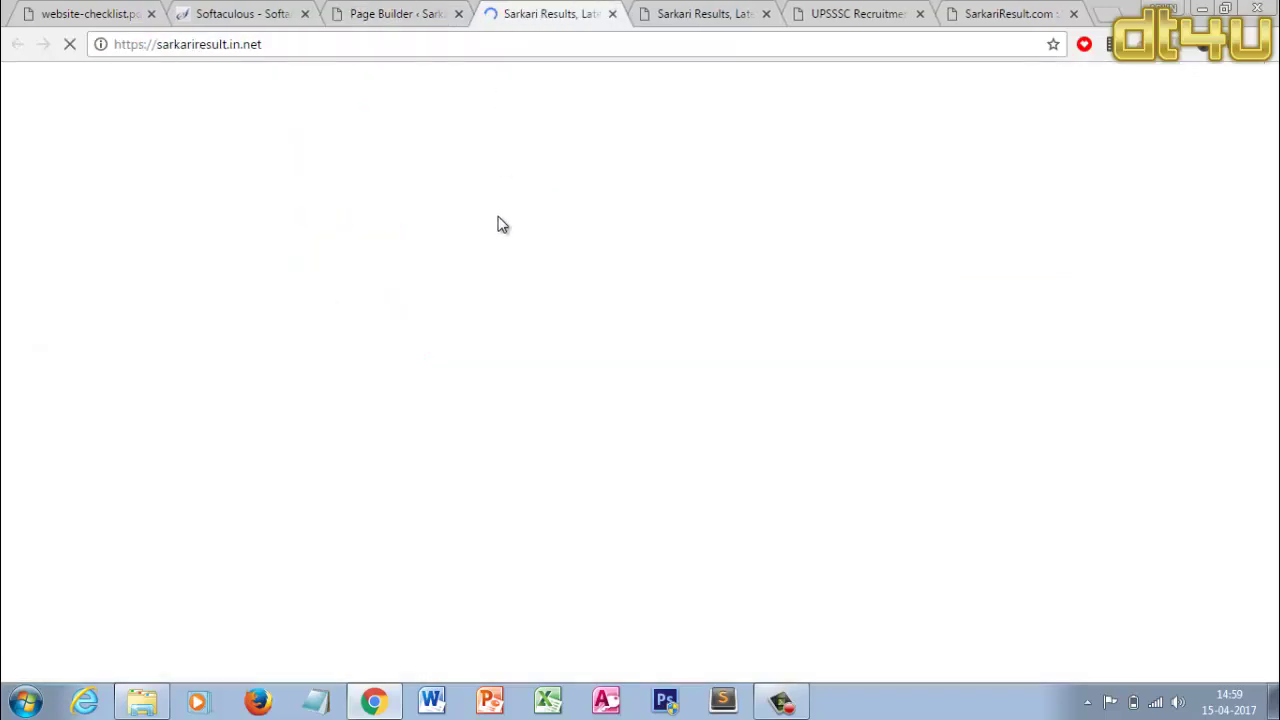
click(425, 10)
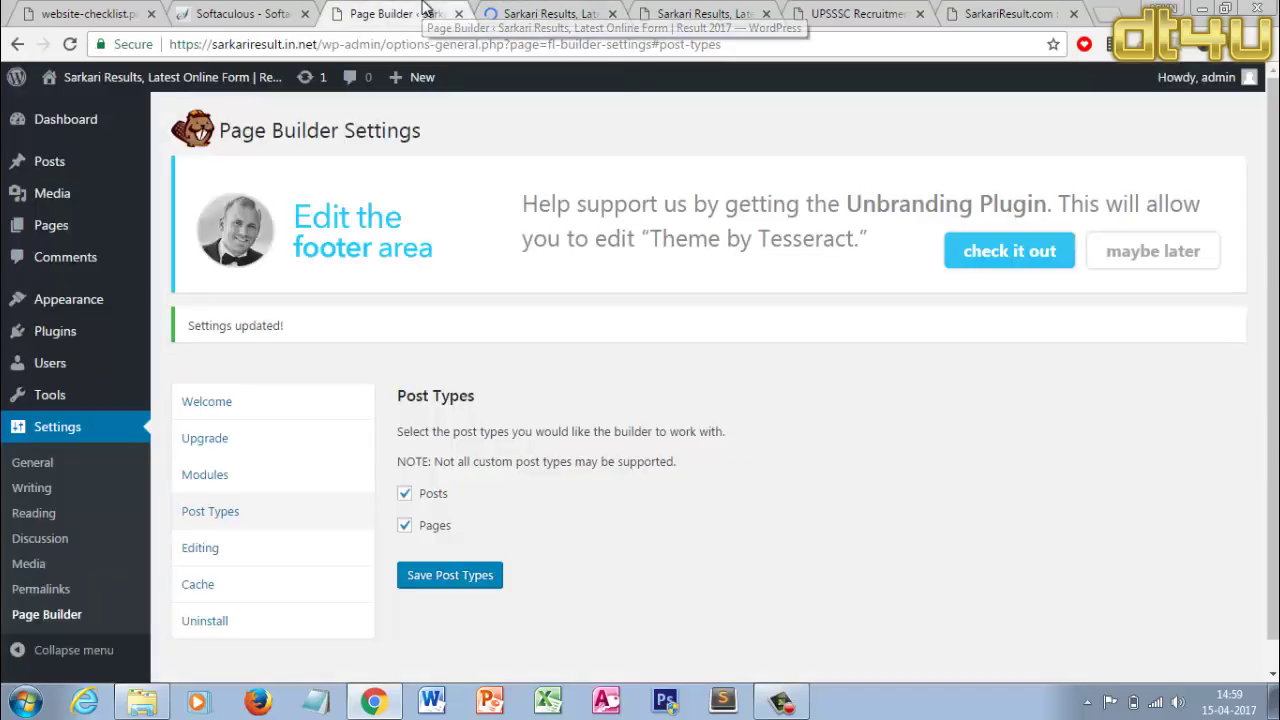
click(545, 10)
click(377, 12)
click(553, 10)
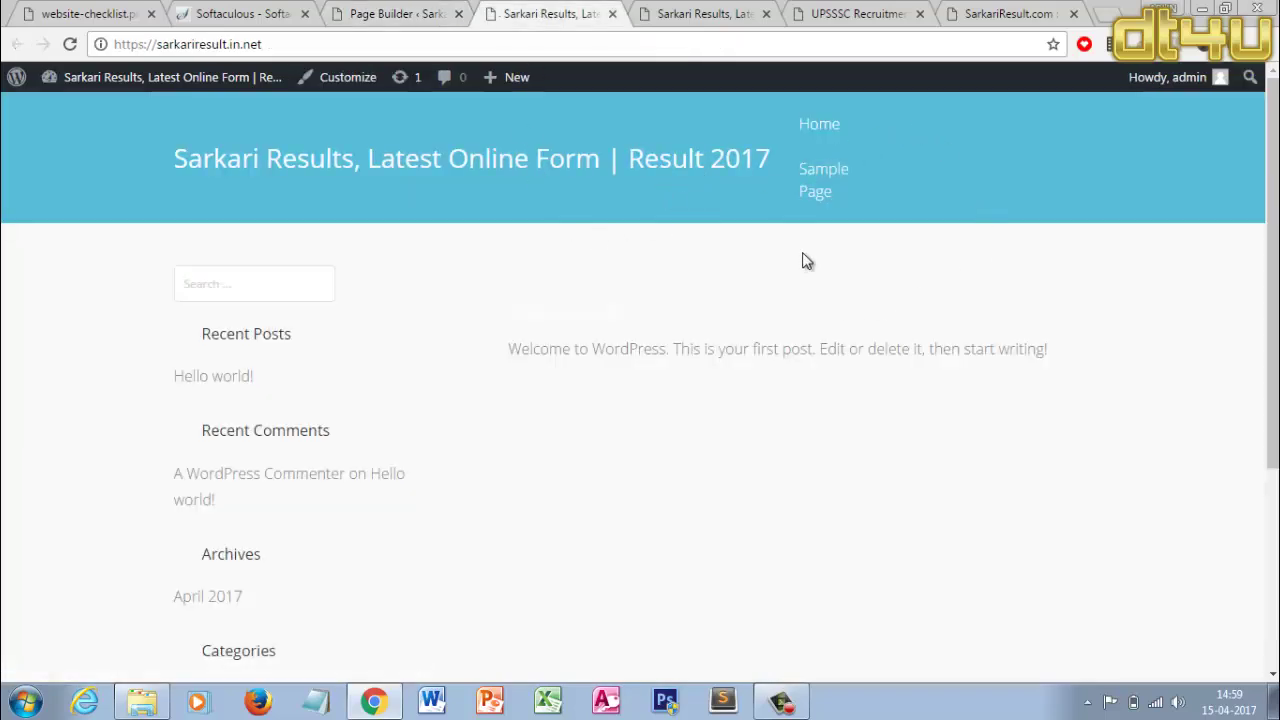
Close the older Sarkari Results tab and the Softaculous tab, keeping the example sites open
click(735, 10)
click(886, 12)
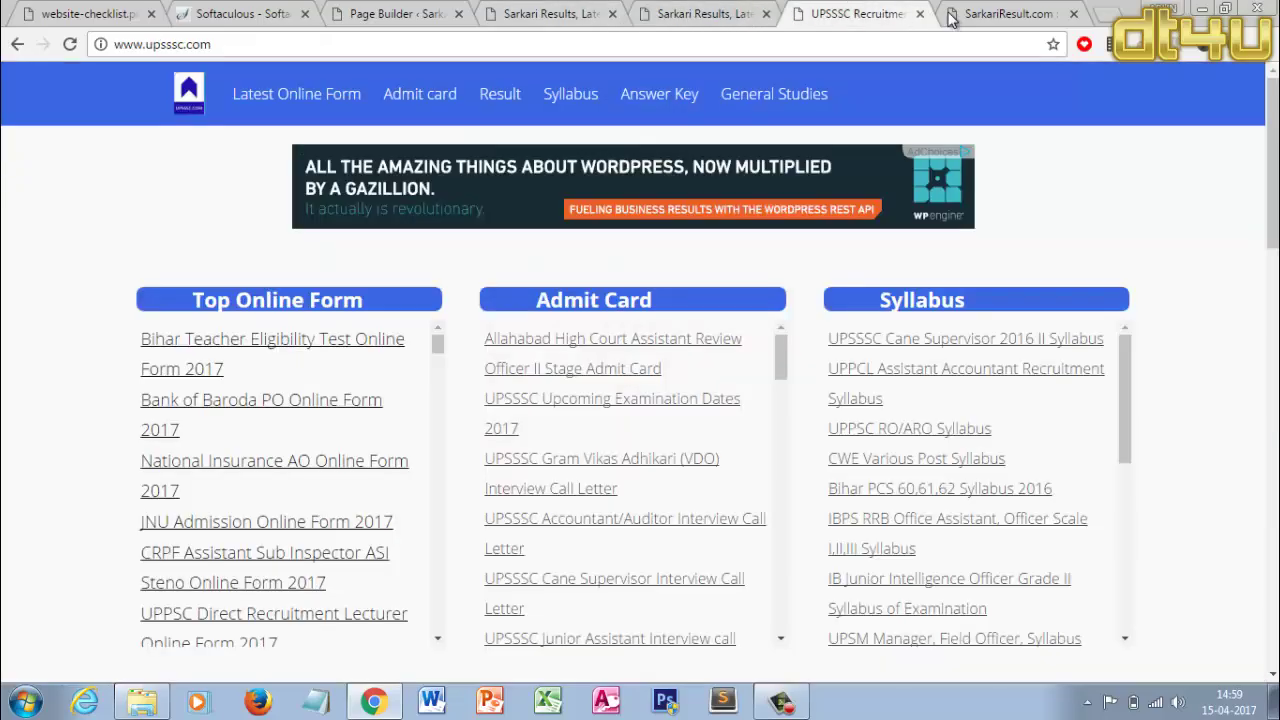
click(975, 12)
click(860, 12)
click(712, 12)
click(766, 14)
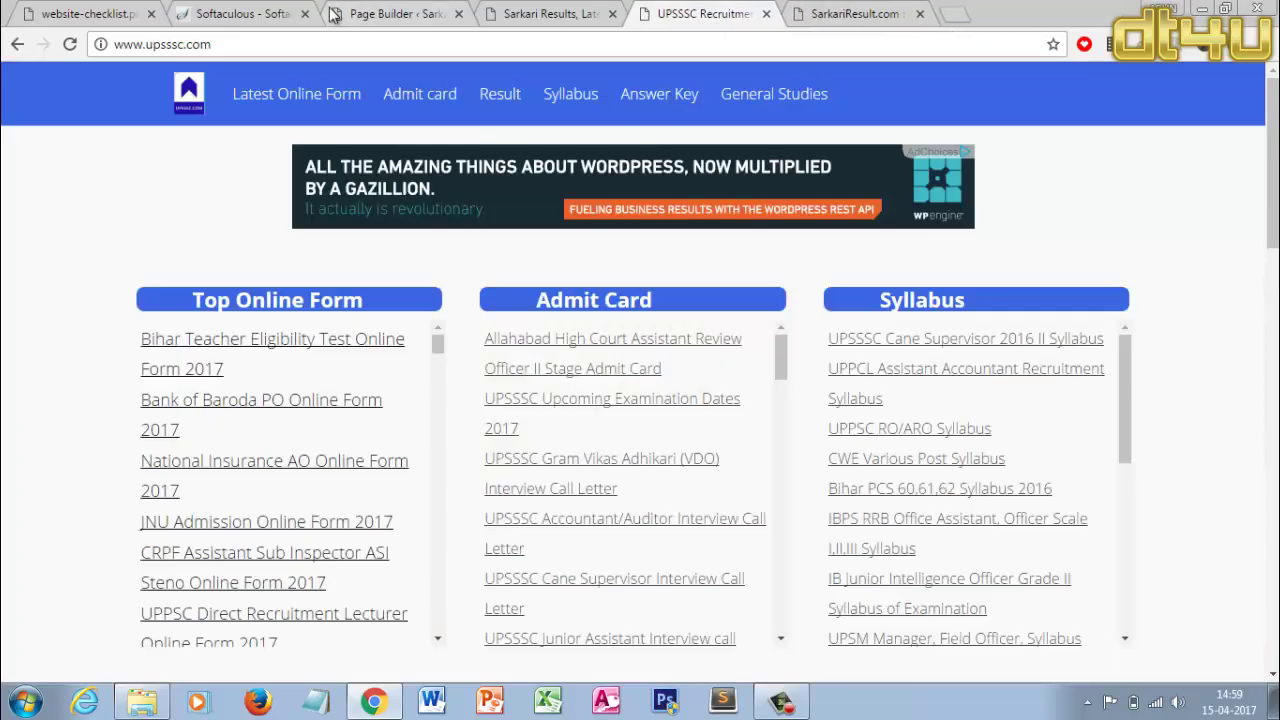
click(230, 13)
click(307, 14)
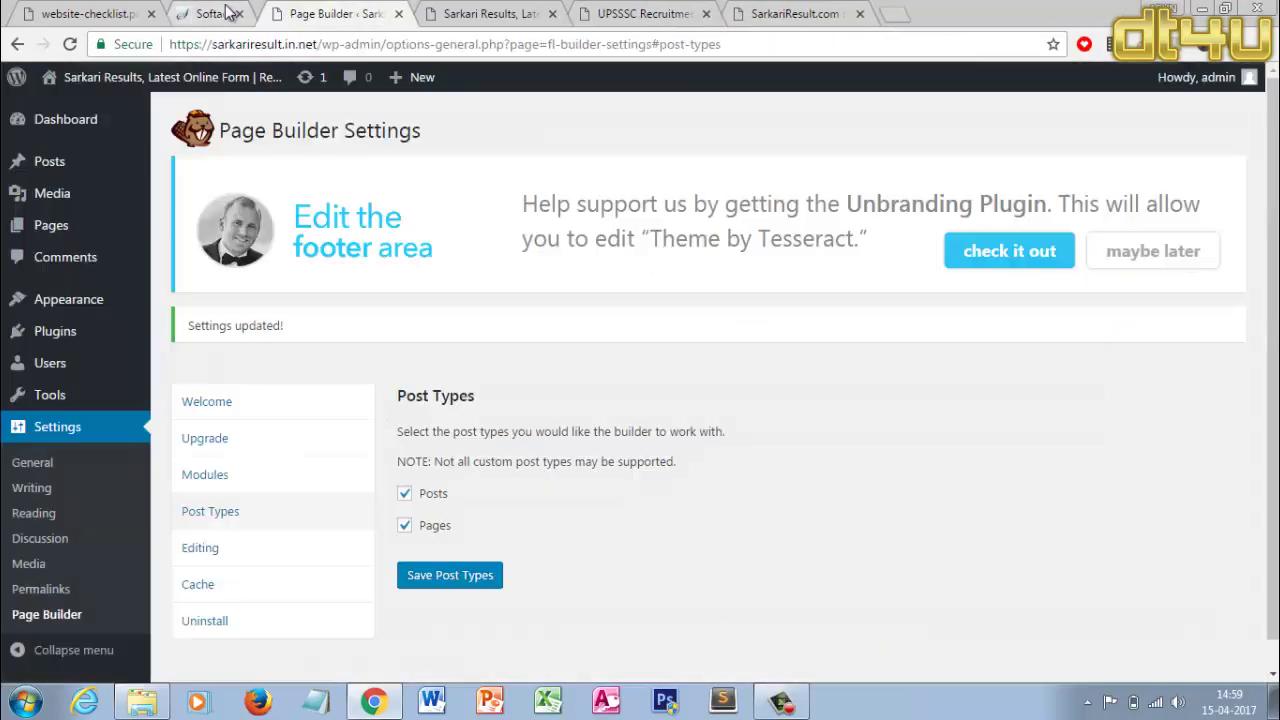
click(120, 13)
click(215, 9)
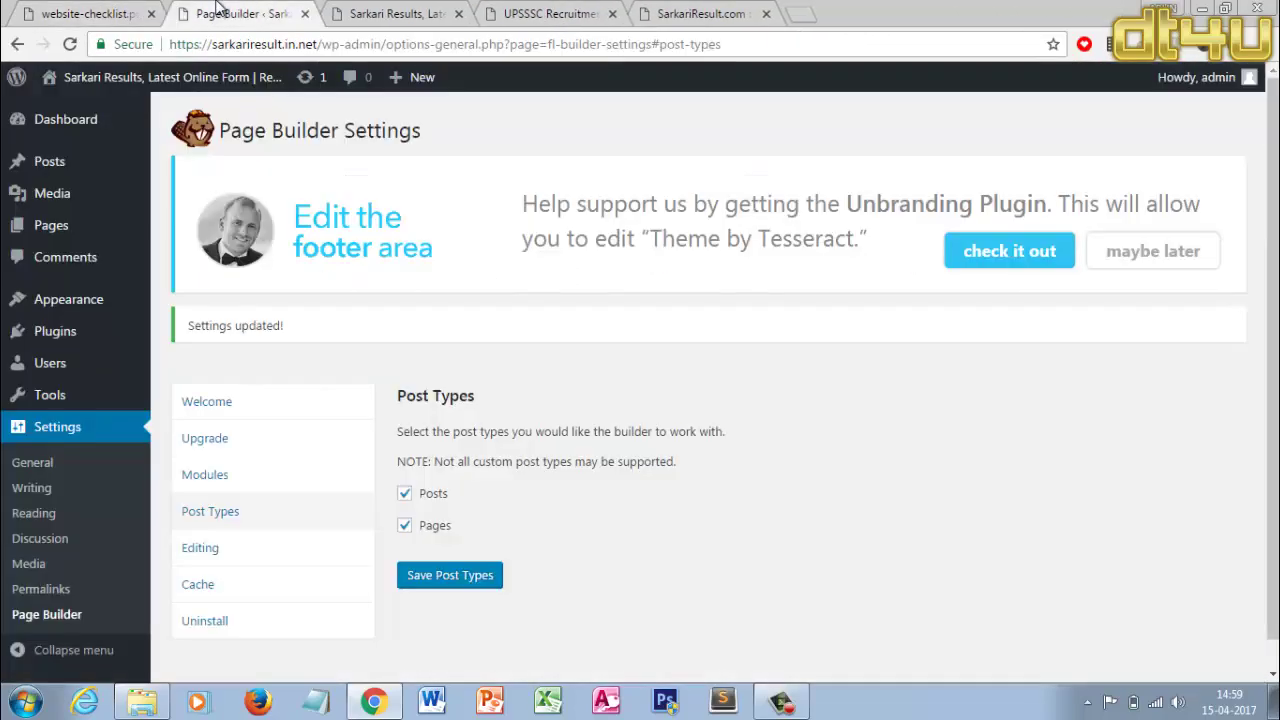
Mark Install WordPress, Login and Permalinks as done in website-checklist.pdf
click(85, 13)
scroll(540, 265, up, 1)
scroll(540, 265, up, 2)
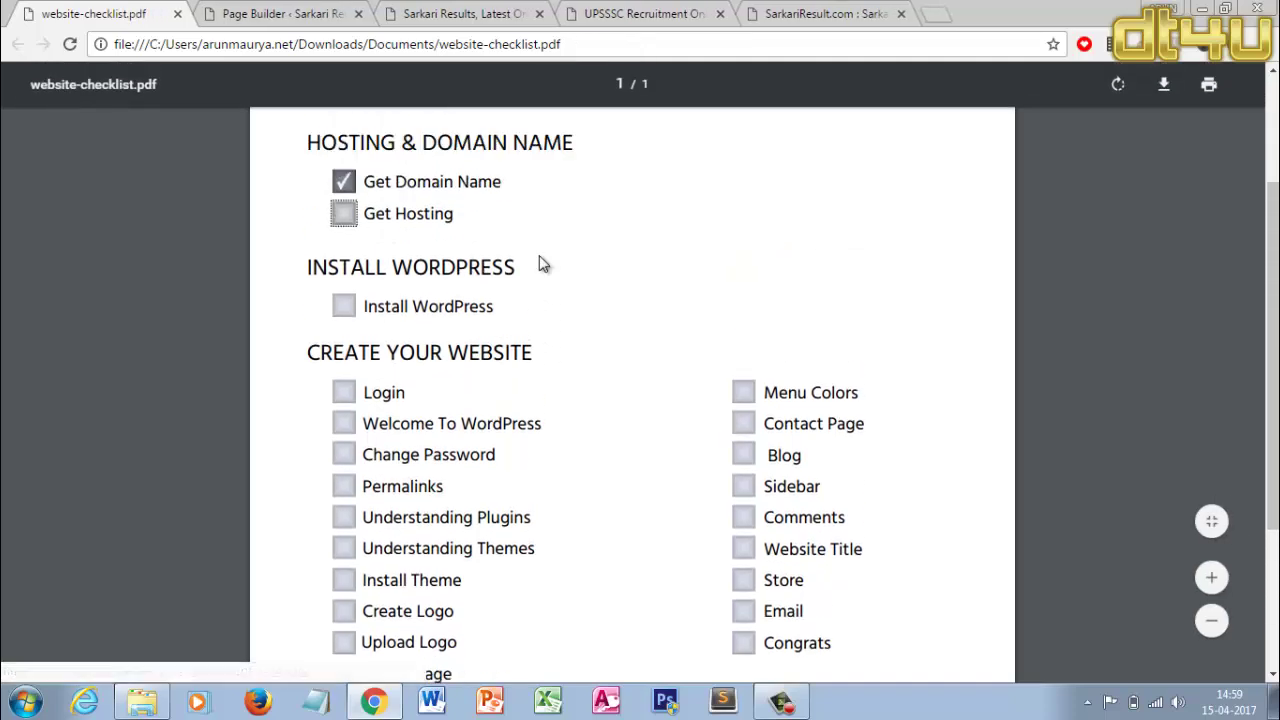
click(344, 312)
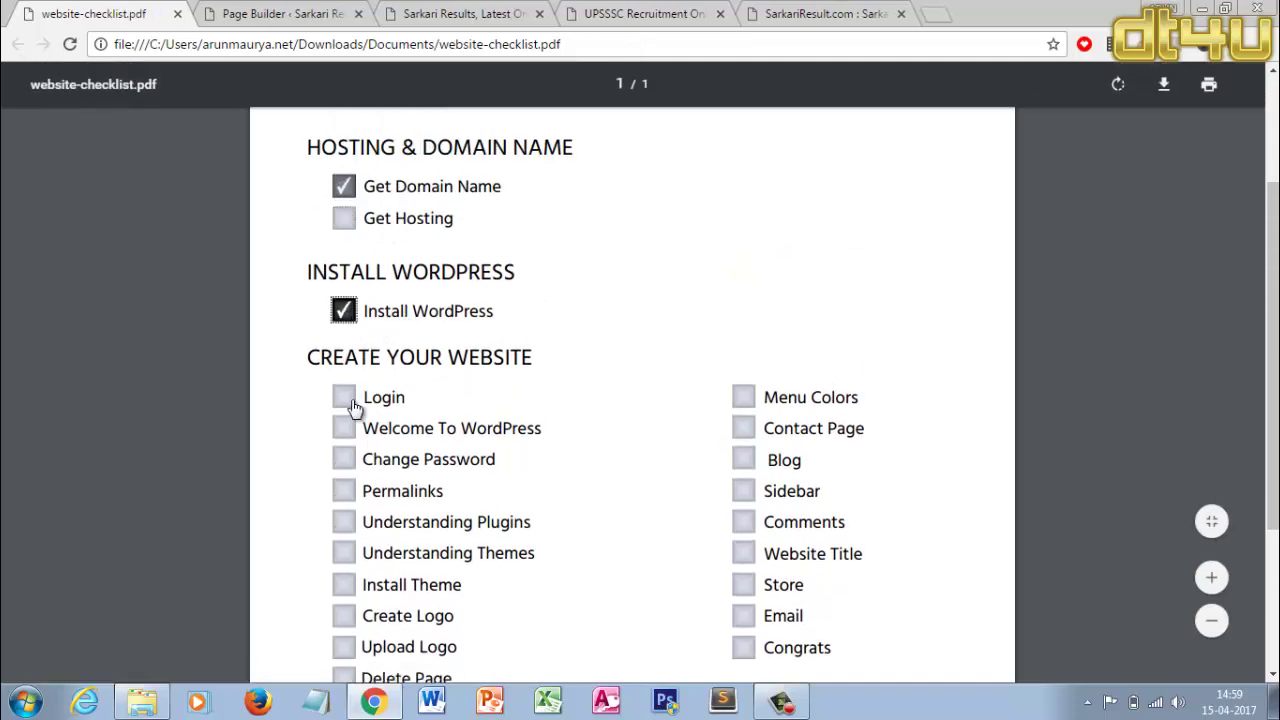
click(344, 399)
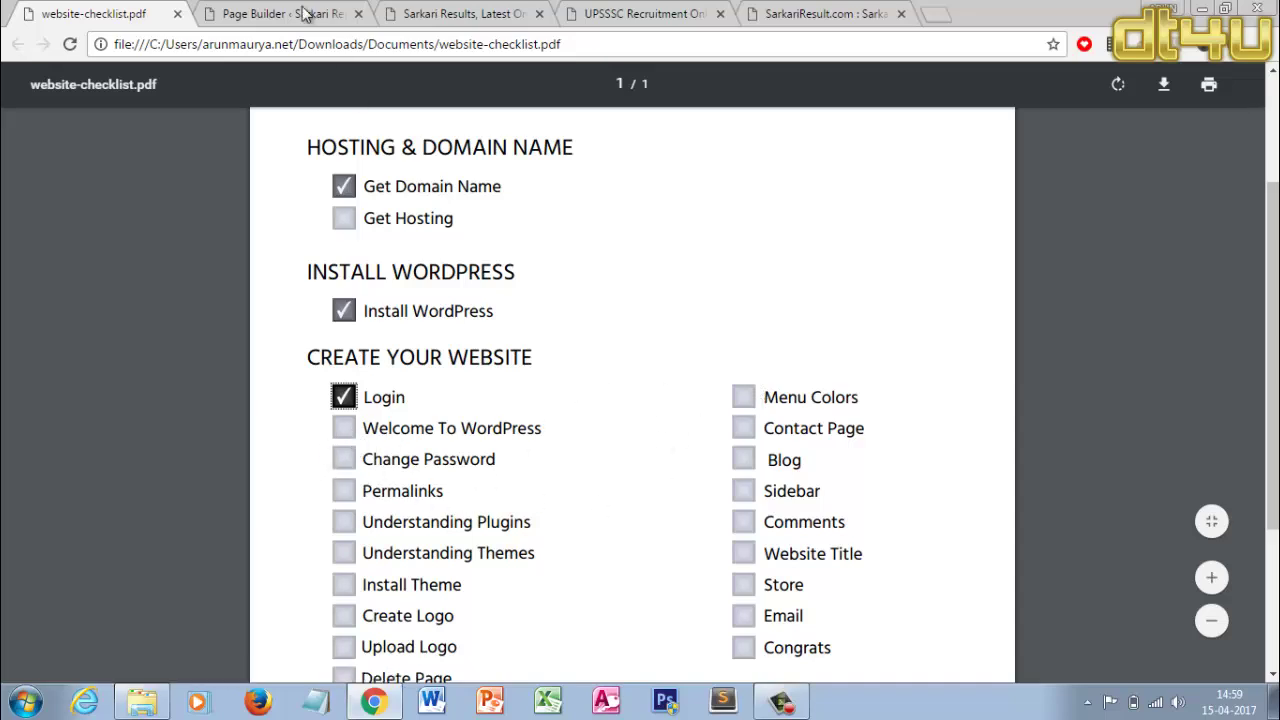
click(344, 490)
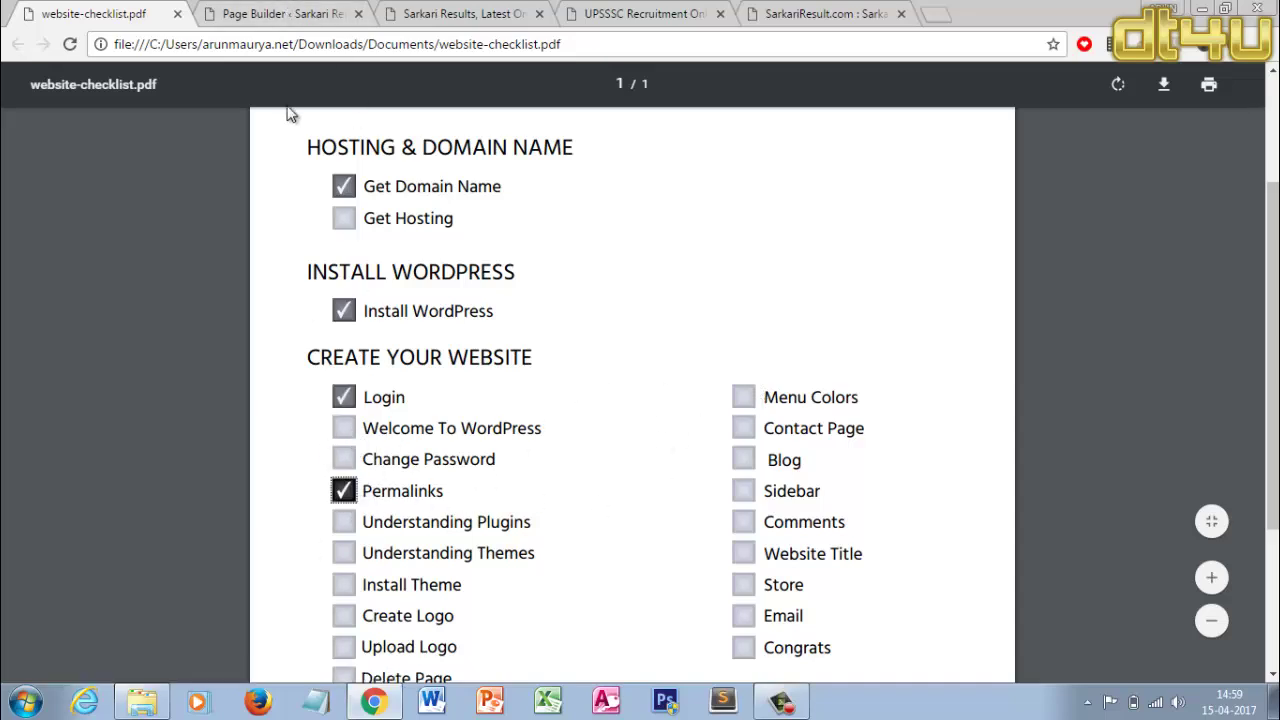
Open the permalink settings of sarkariresult.in.net and examine the date part of the Day and name URL structure
click(285, 14)
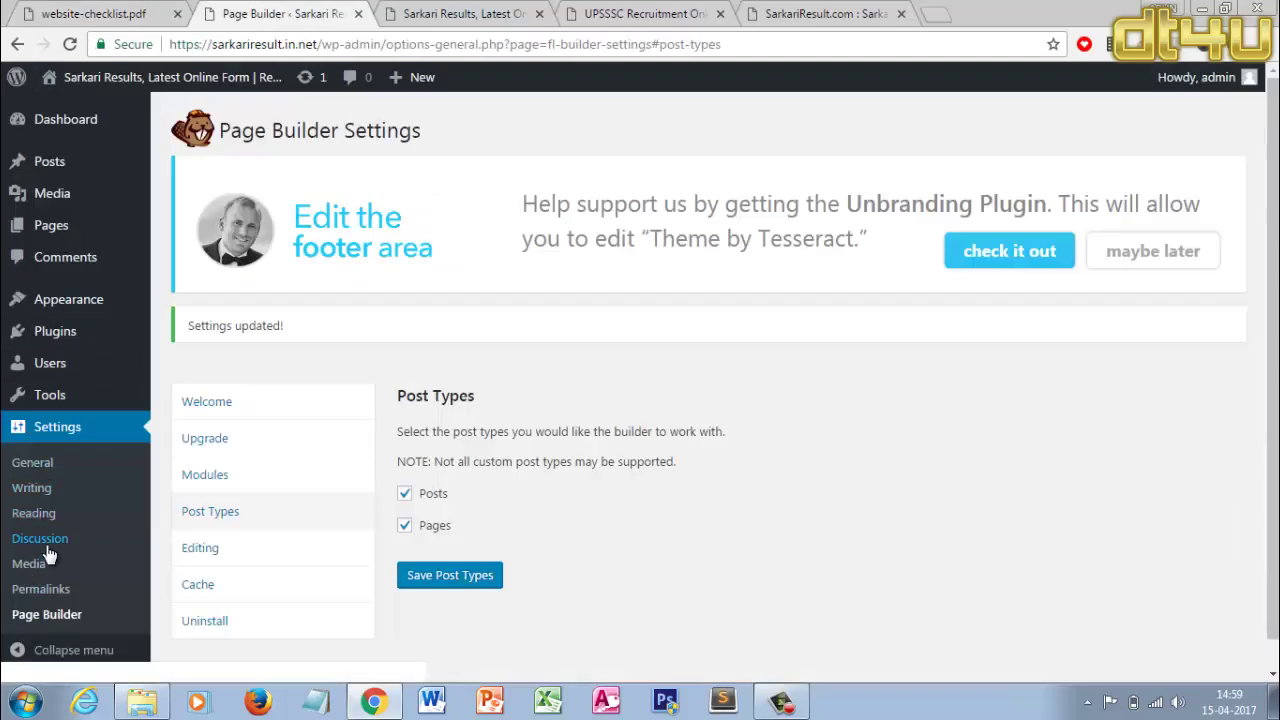
scroll(51, 517, down, 1)
click(430, 13)
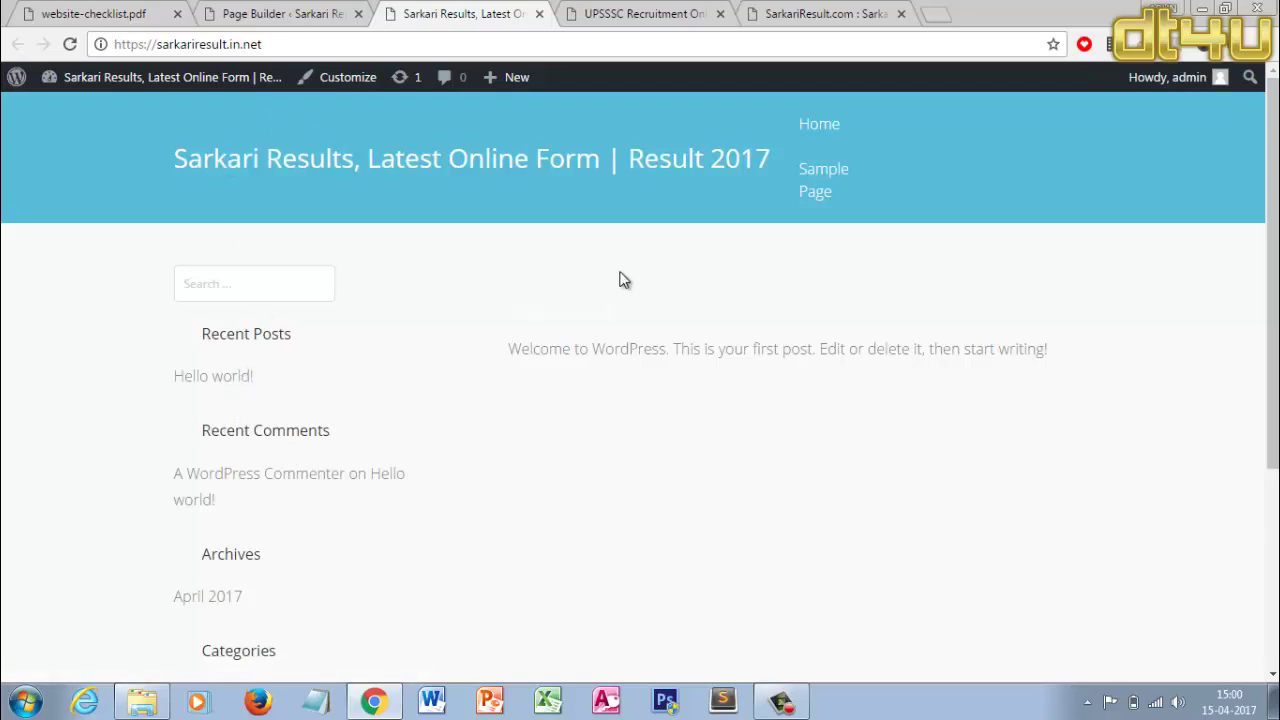
click(268, 14)
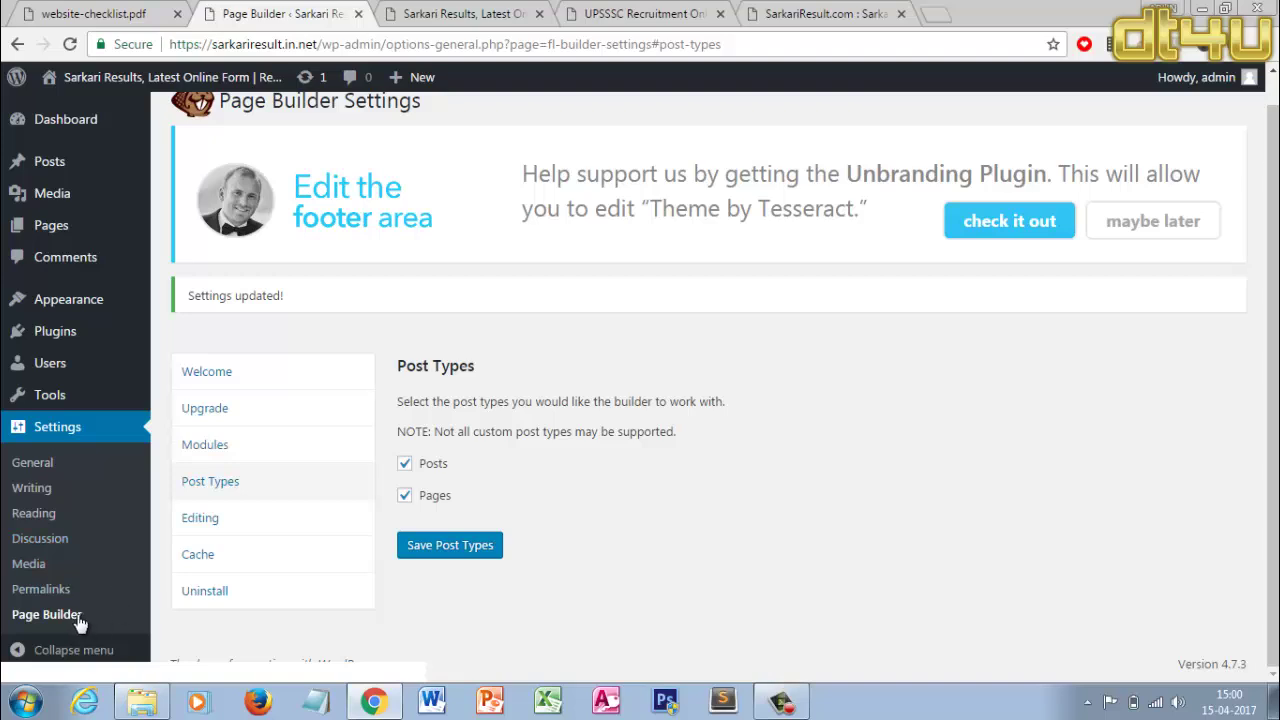
click(28, 590)
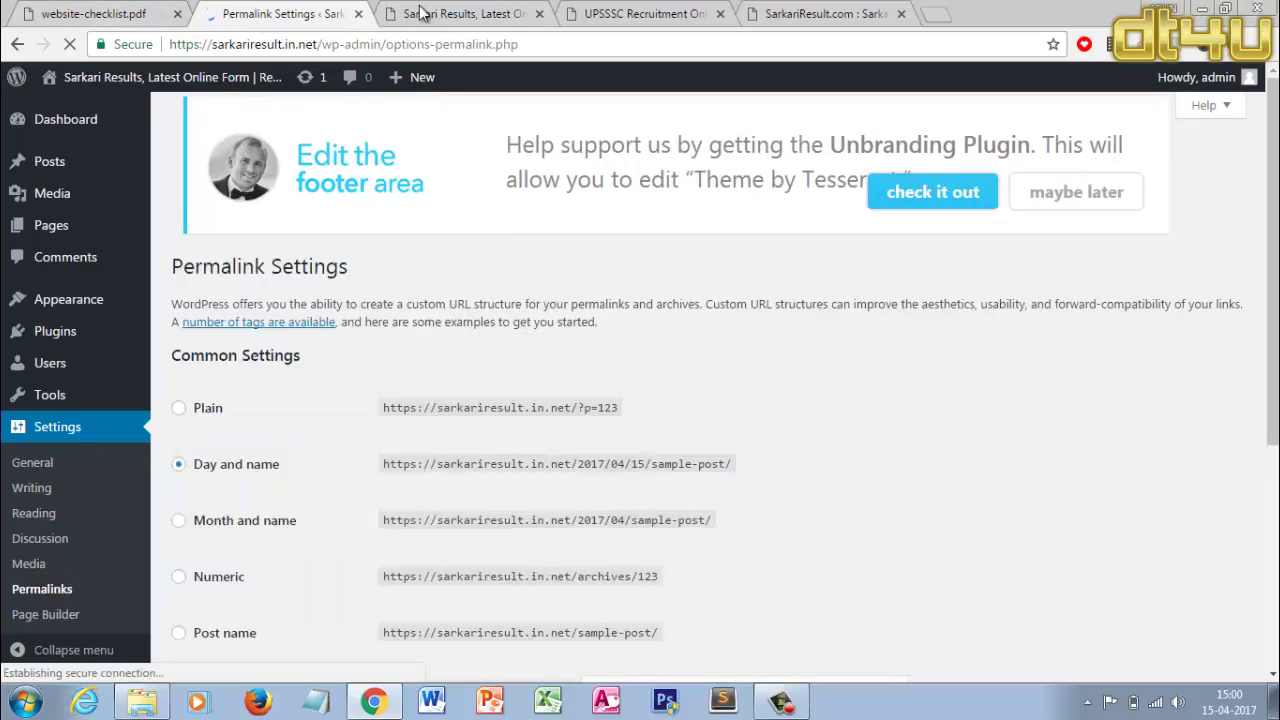
scroll(436, 364, down, 3)
scroll(438, 368, up, 1)
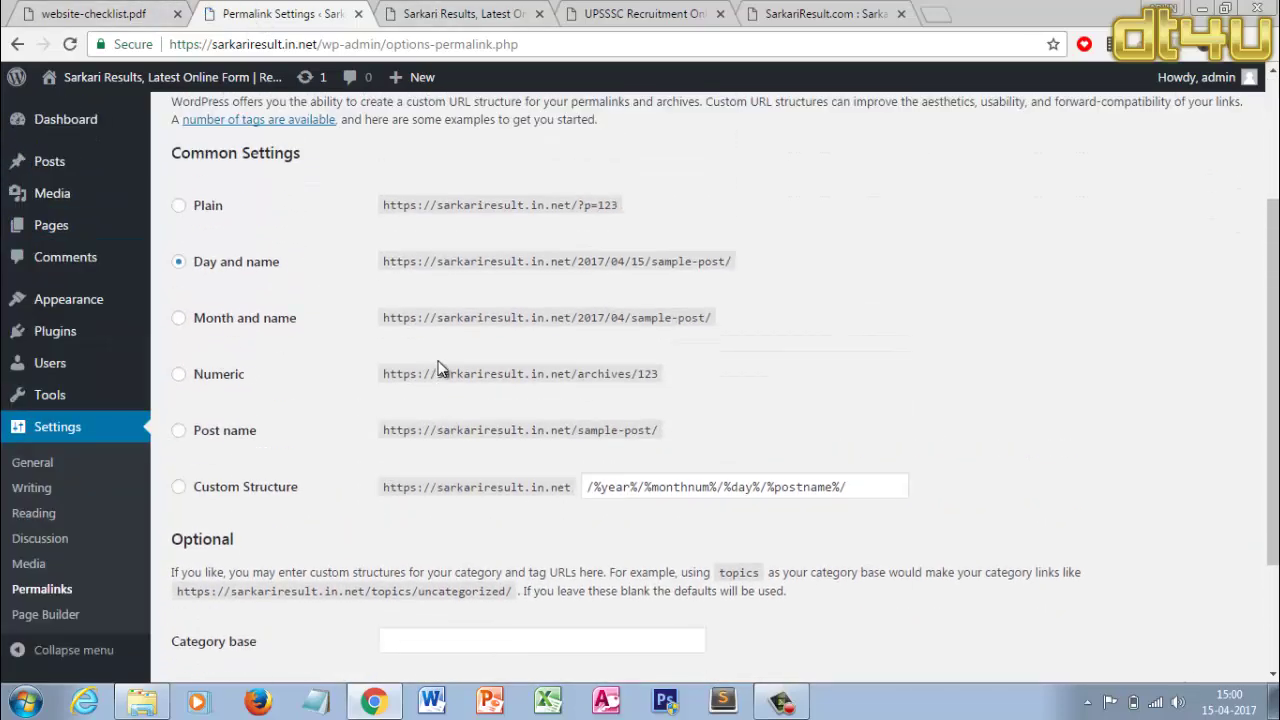
scroll(438, 368, up, 1)
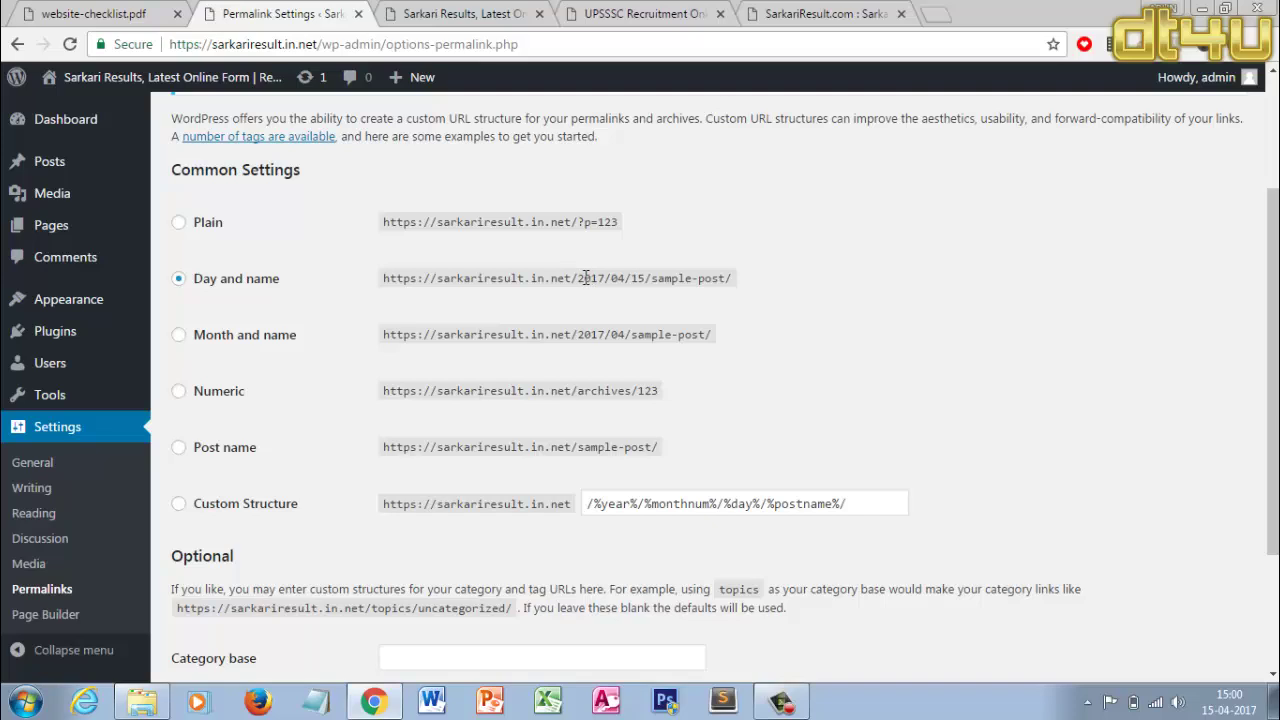
drag(586, 277, 651, 282)
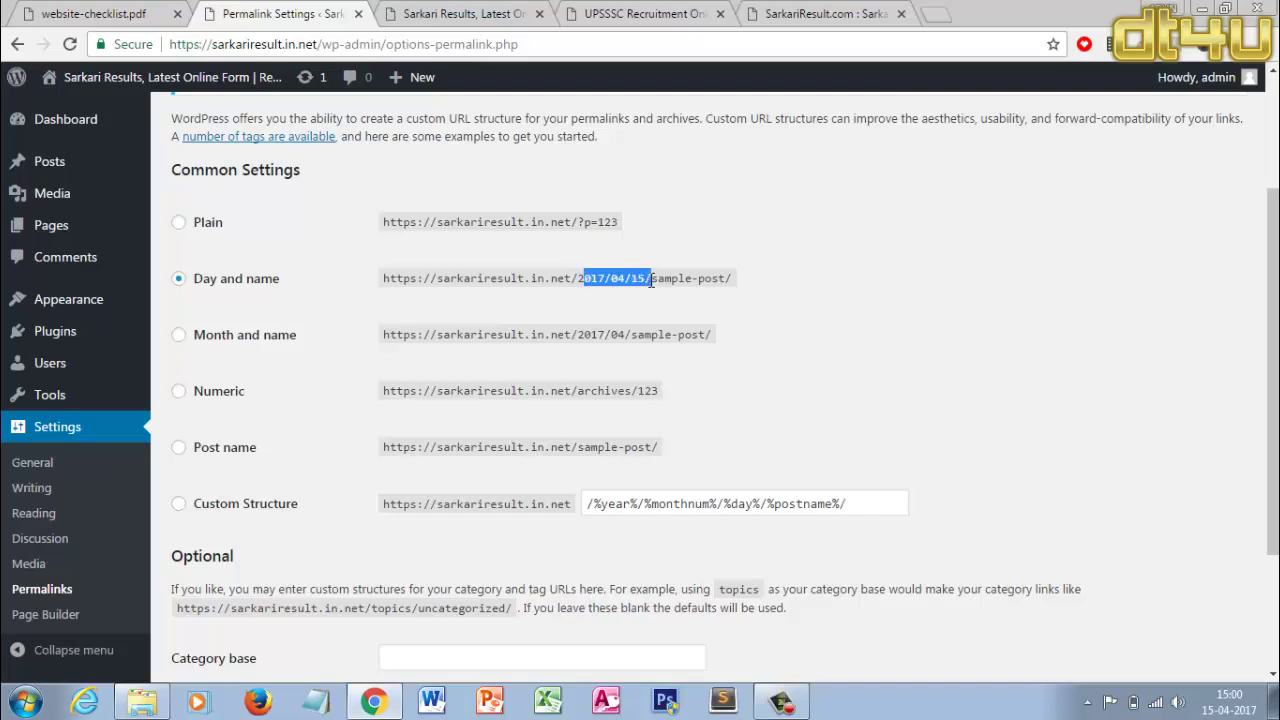
Set the permalink structure to Post name, save the changes and return to the live site
click(179, 449)
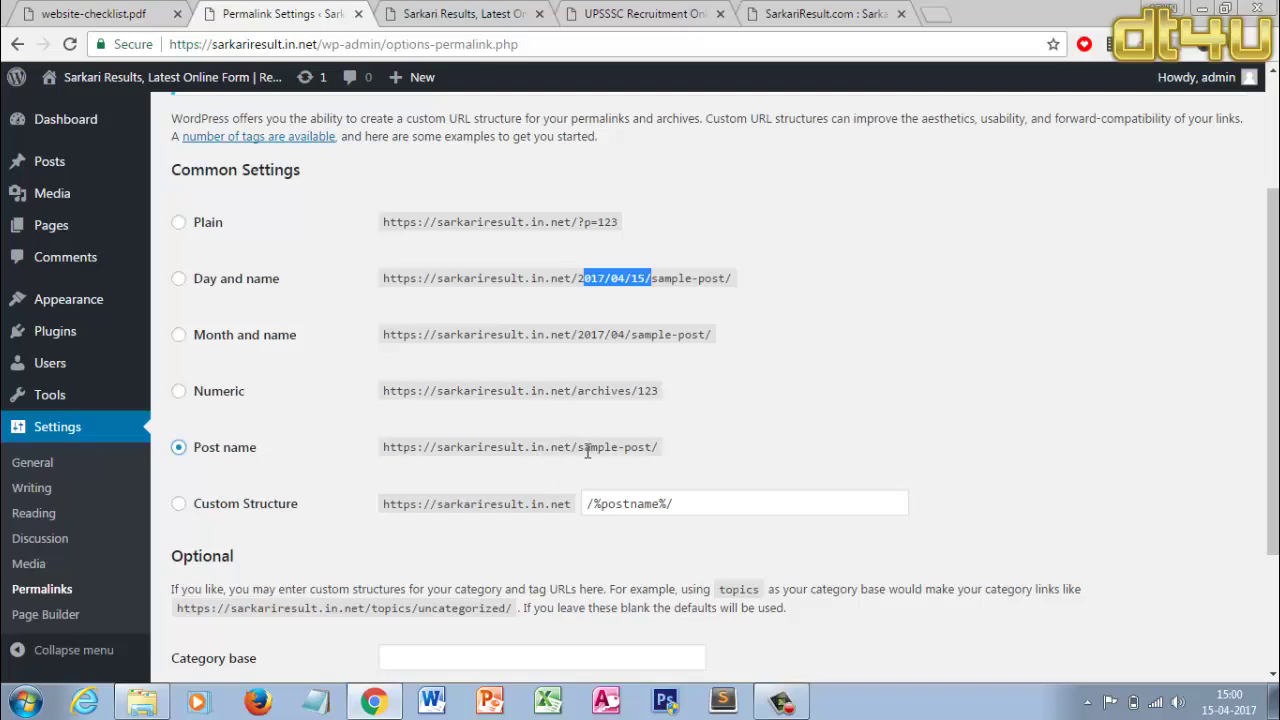
drag(576, 452, 668, 458)
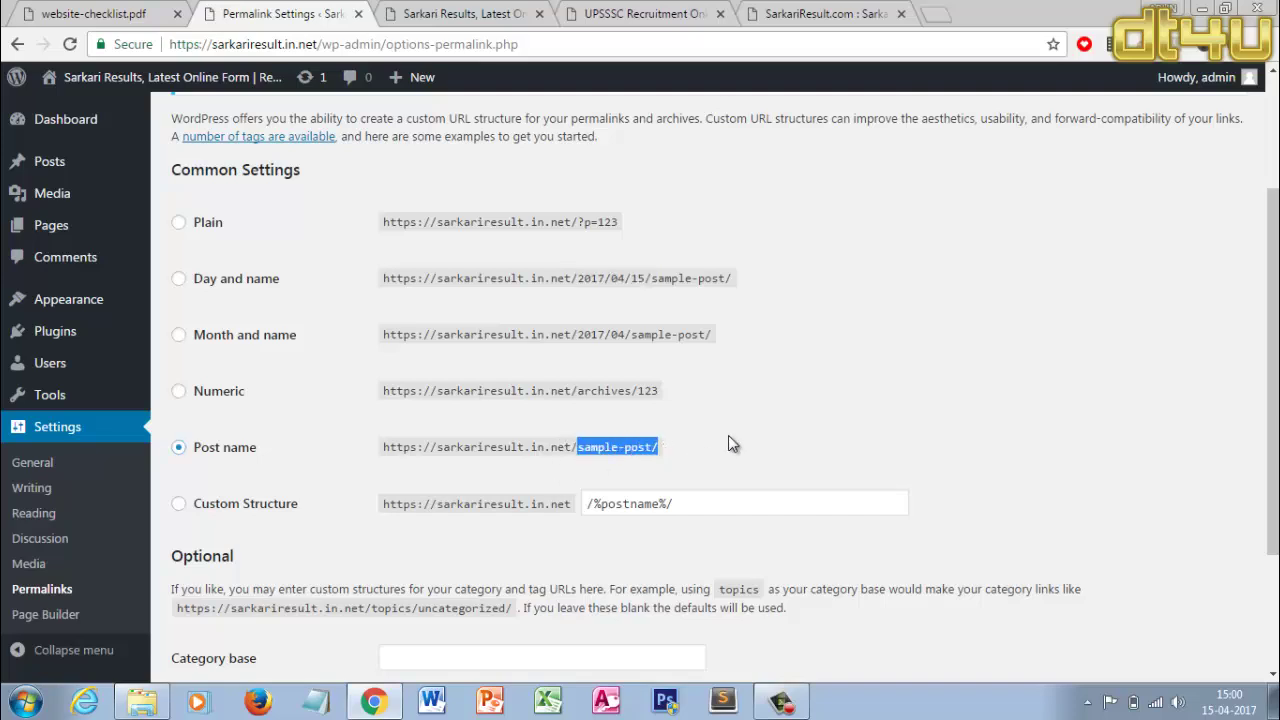
scroll(728, 443, down, 1)
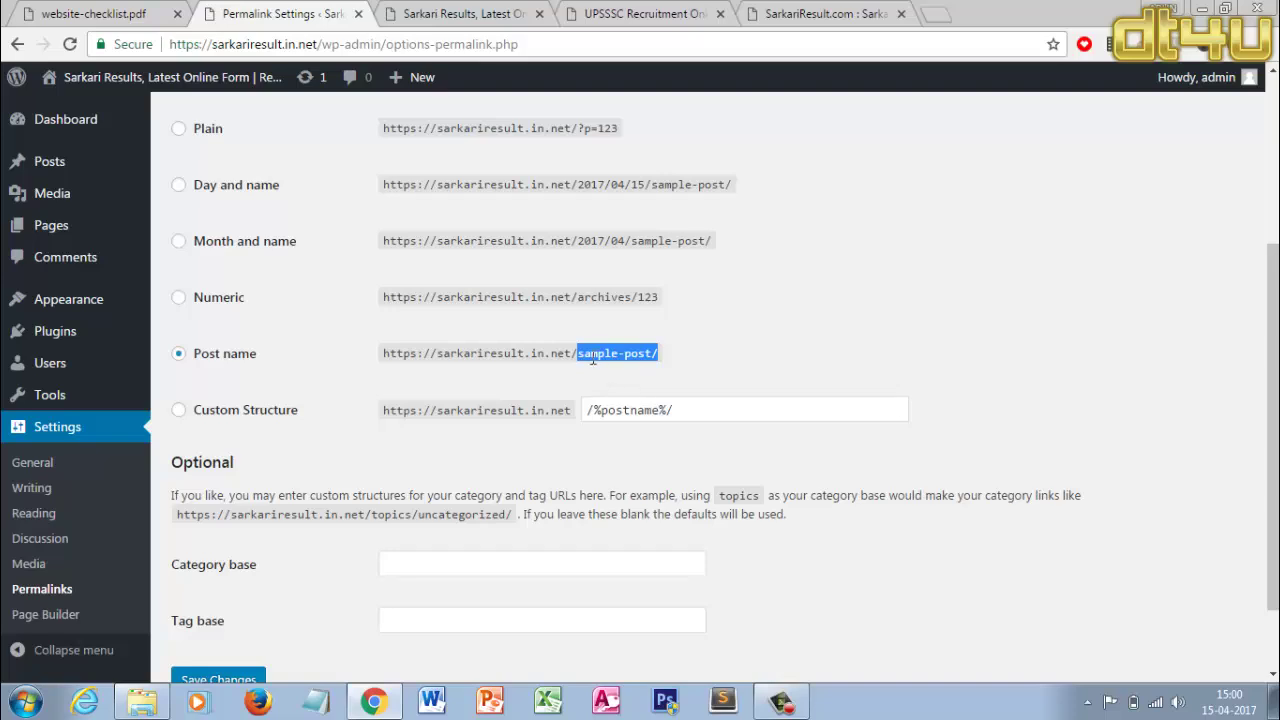
scroll(300, 574, down, 1)
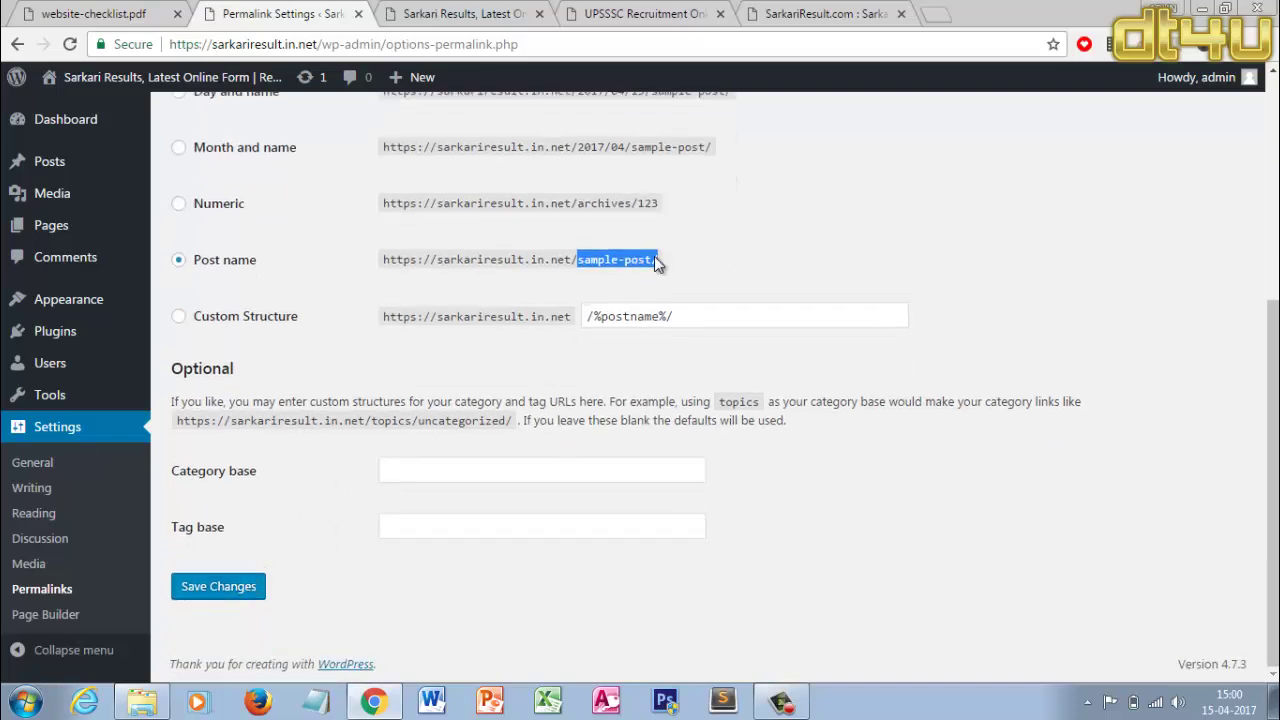
click(619, 274)
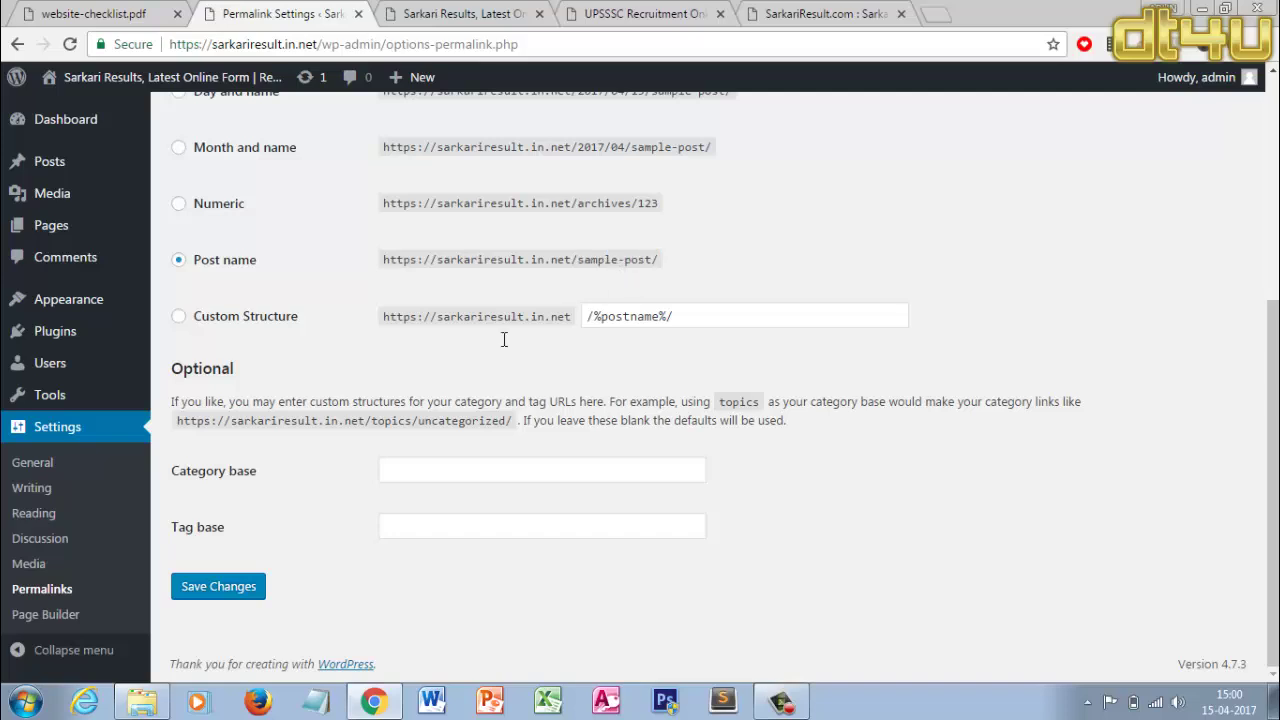
click(219, 590)
scroll(460, 570, up, 1)
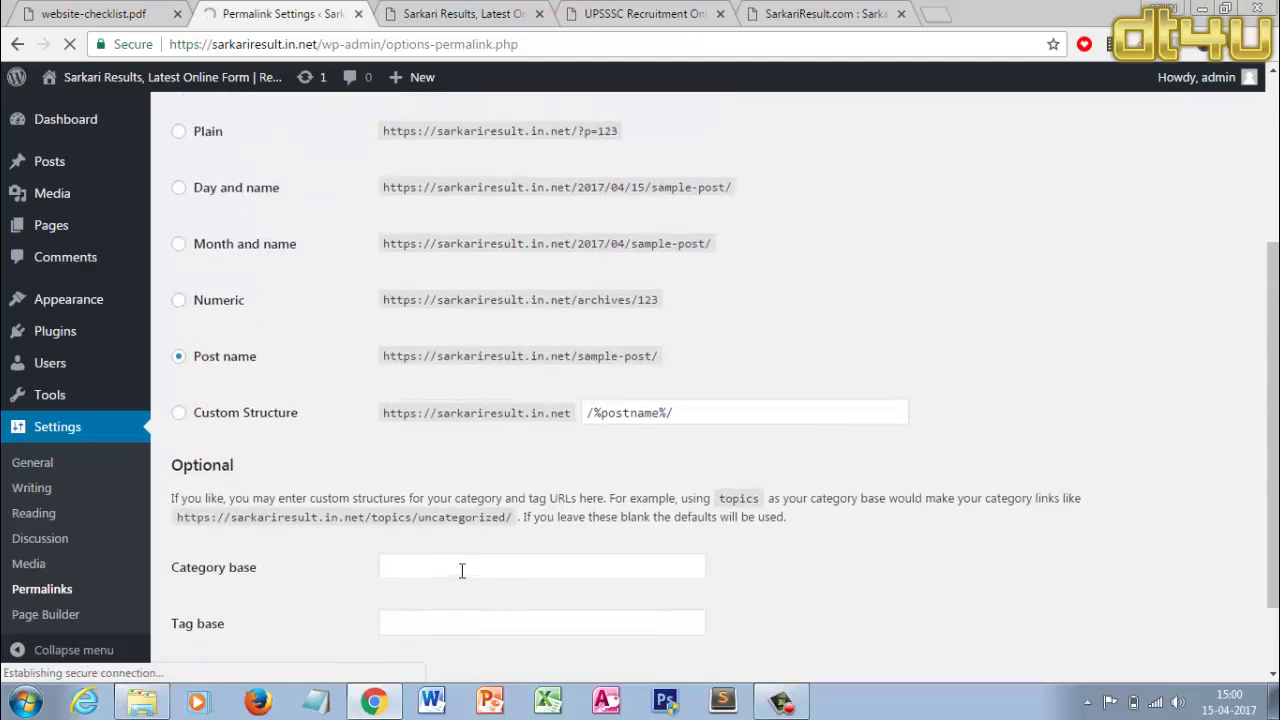
click(437, 12)
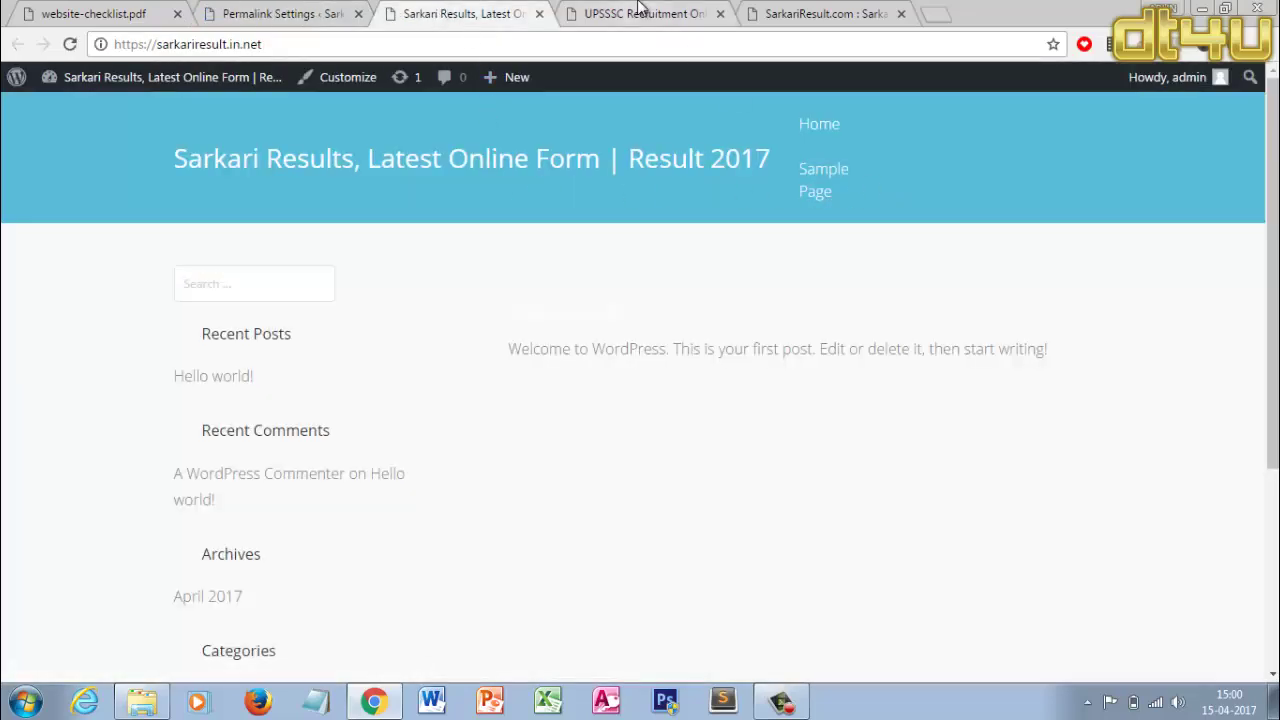
Compare the live site's menu with the one on upsssc.com and start a new page titled Home
click(657, 8)
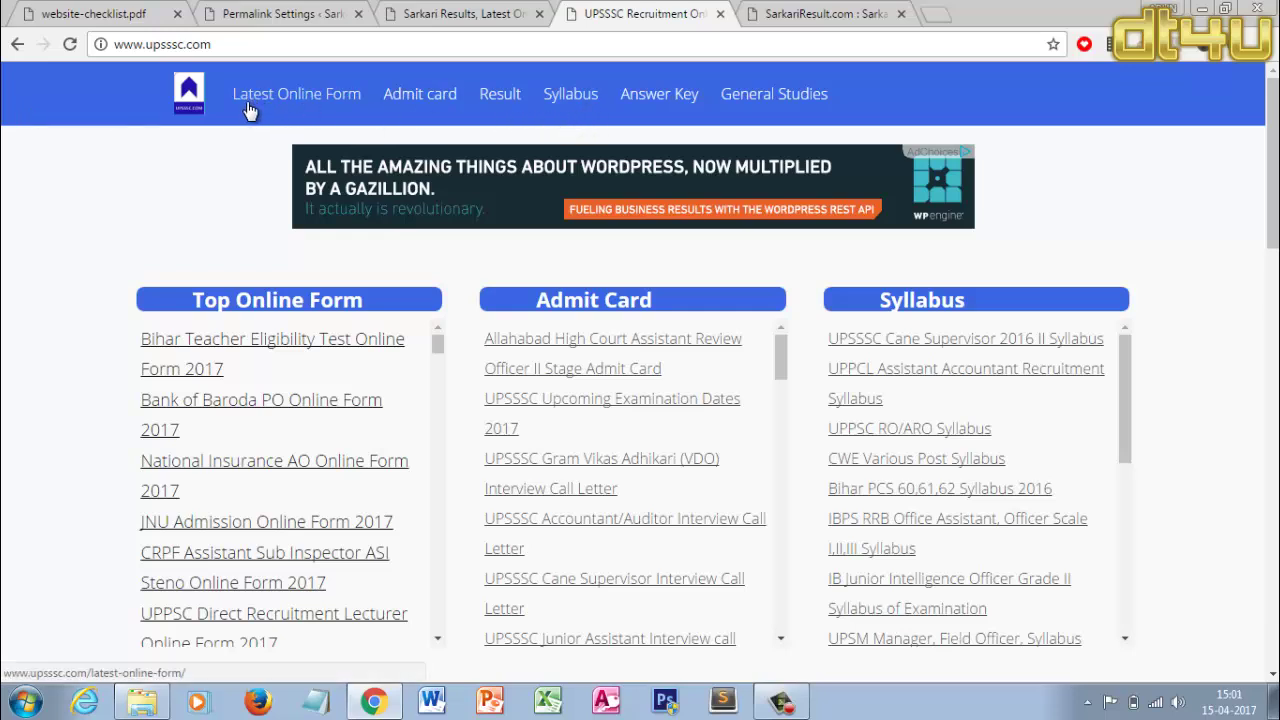
click(477, 10)
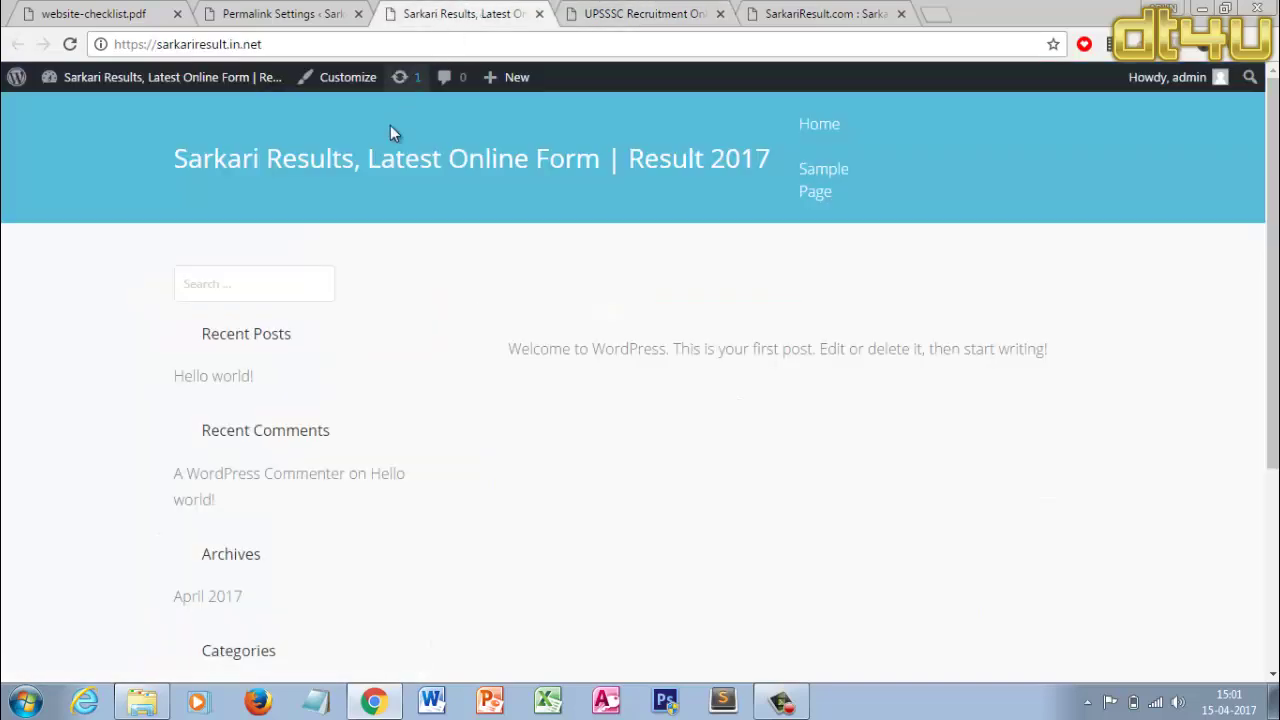
click(295, 10)
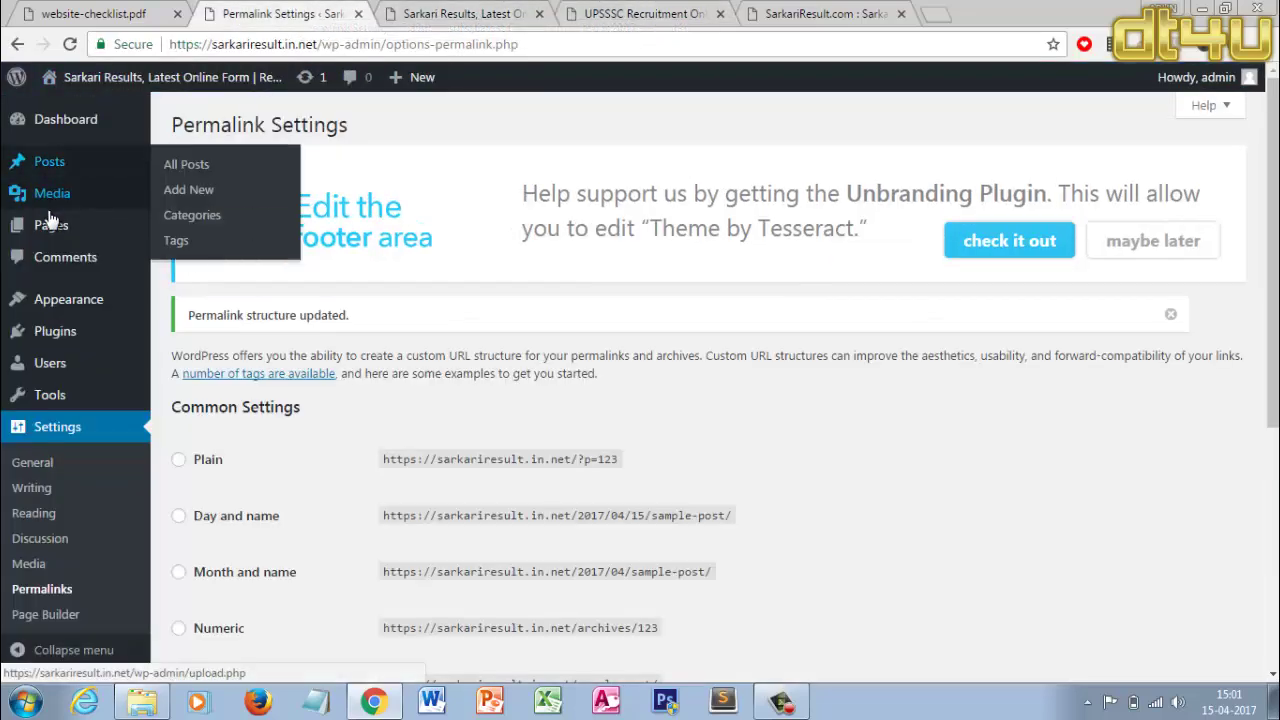
mouse_move(105, 229)
click(205, 259)
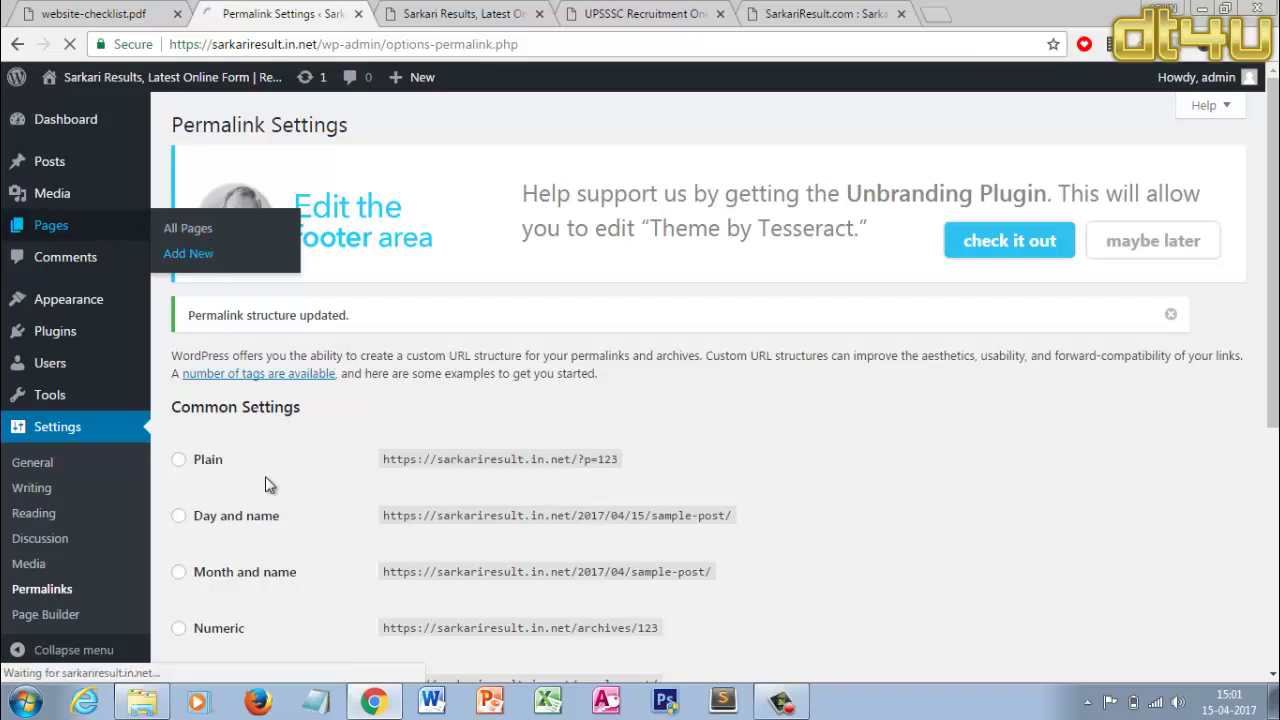
click(490, 10)
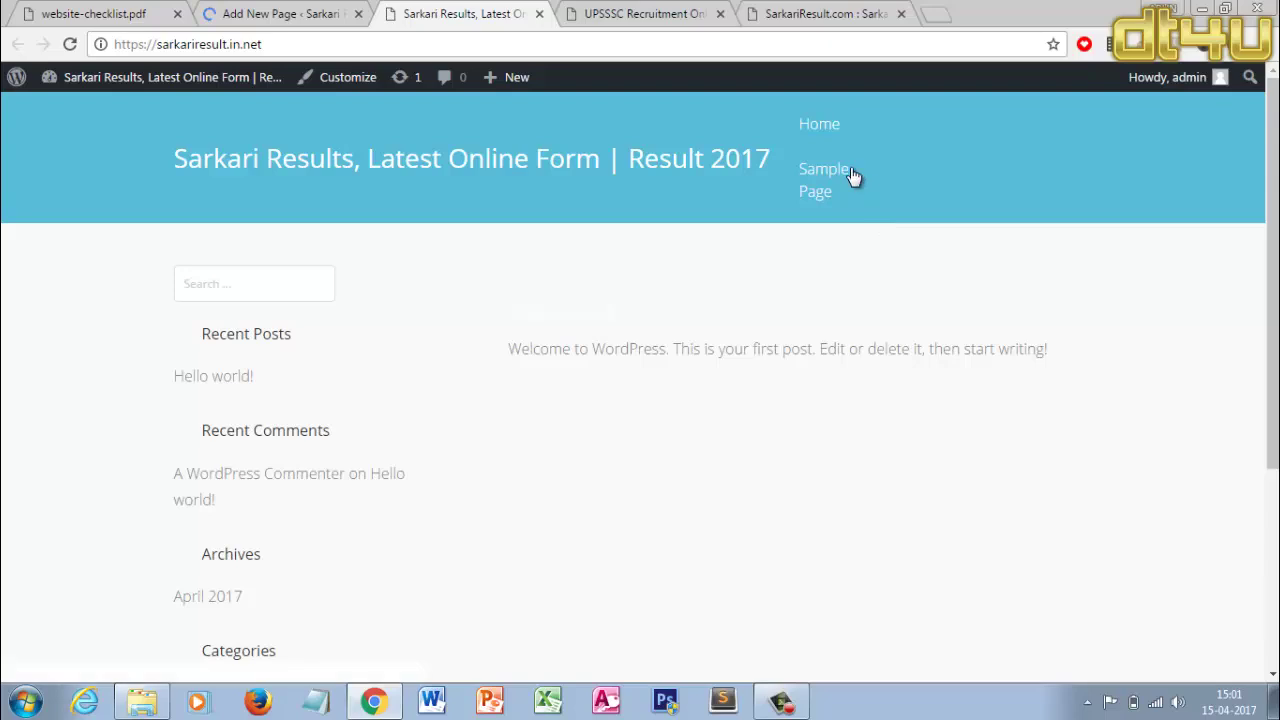
click(318, 8)
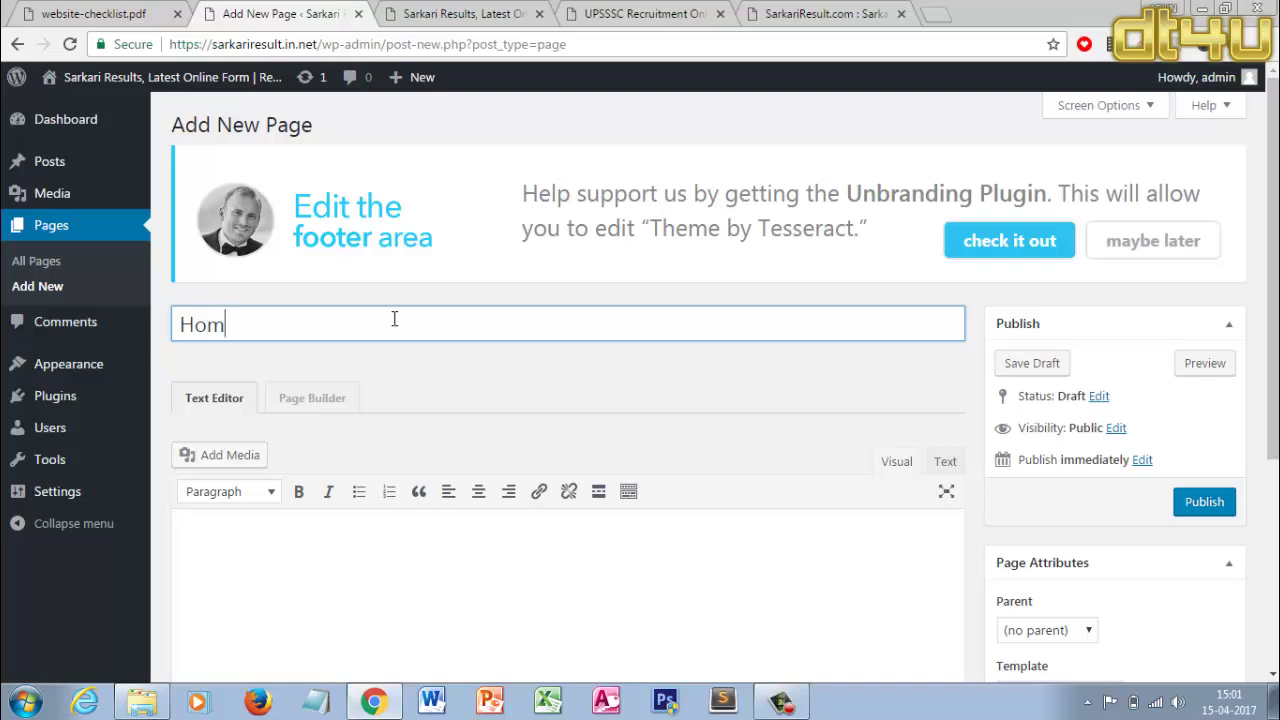
click(575, 410)
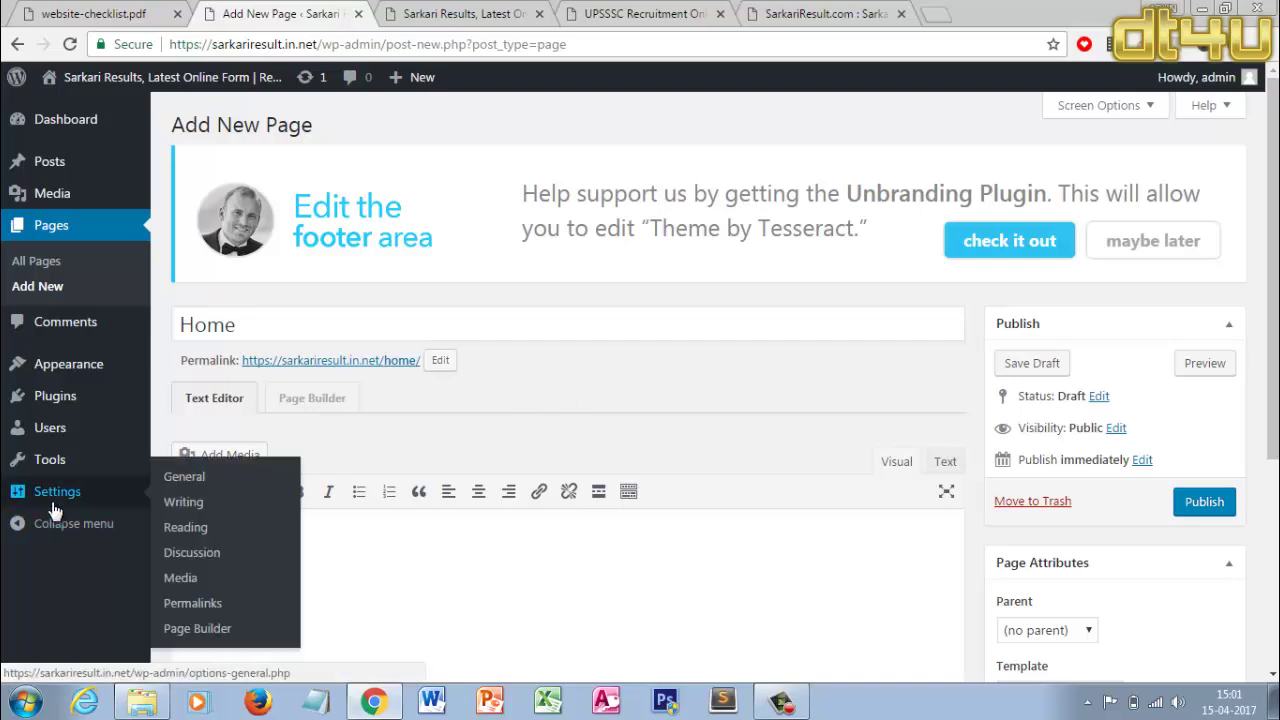
Choose the Home page's template in its page attributes and publish the page
mouse_move(84, 492)
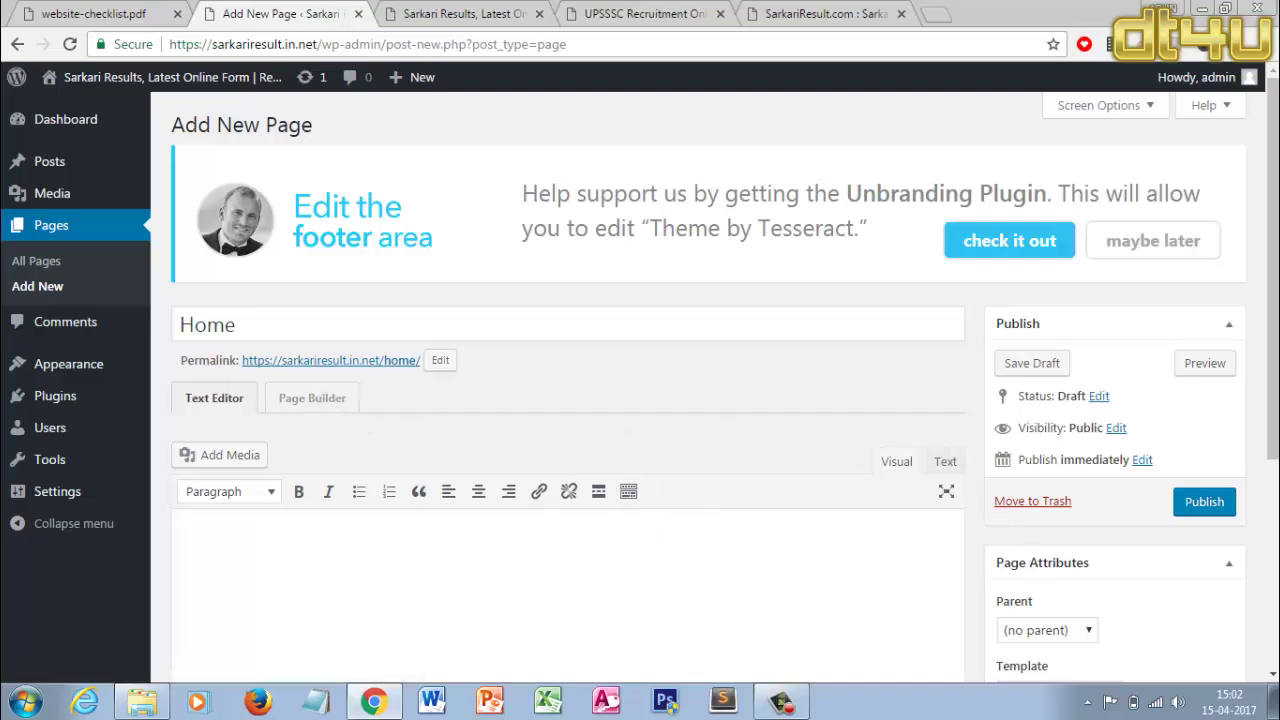
scroll(1143, 502, down, 2)
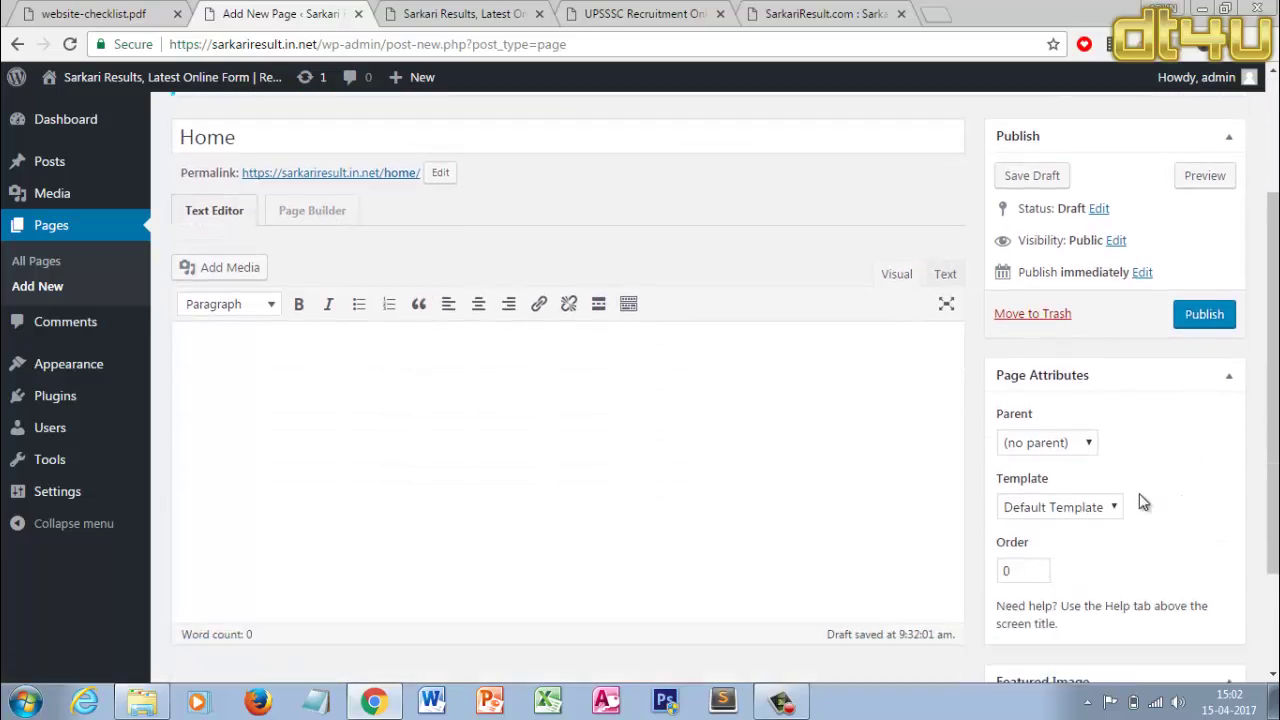
click(1068, 513)
click(1072, 547)
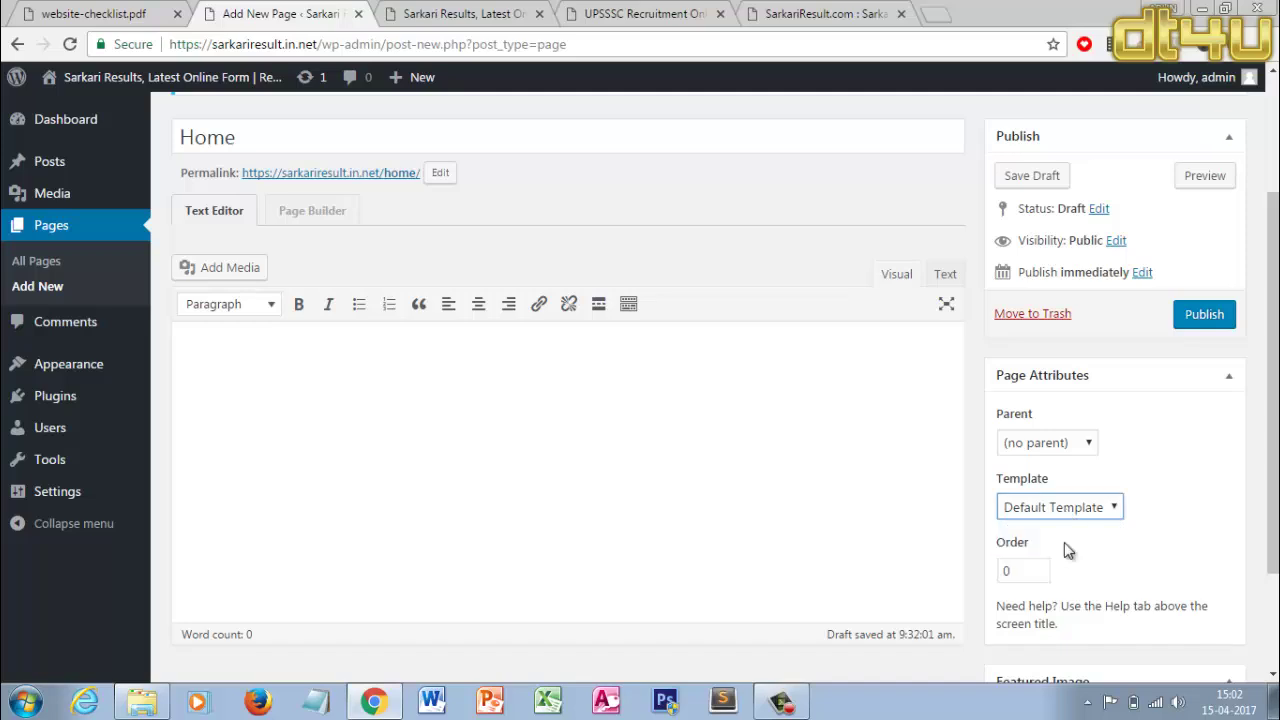
scroll(1200, 507, up, 2)
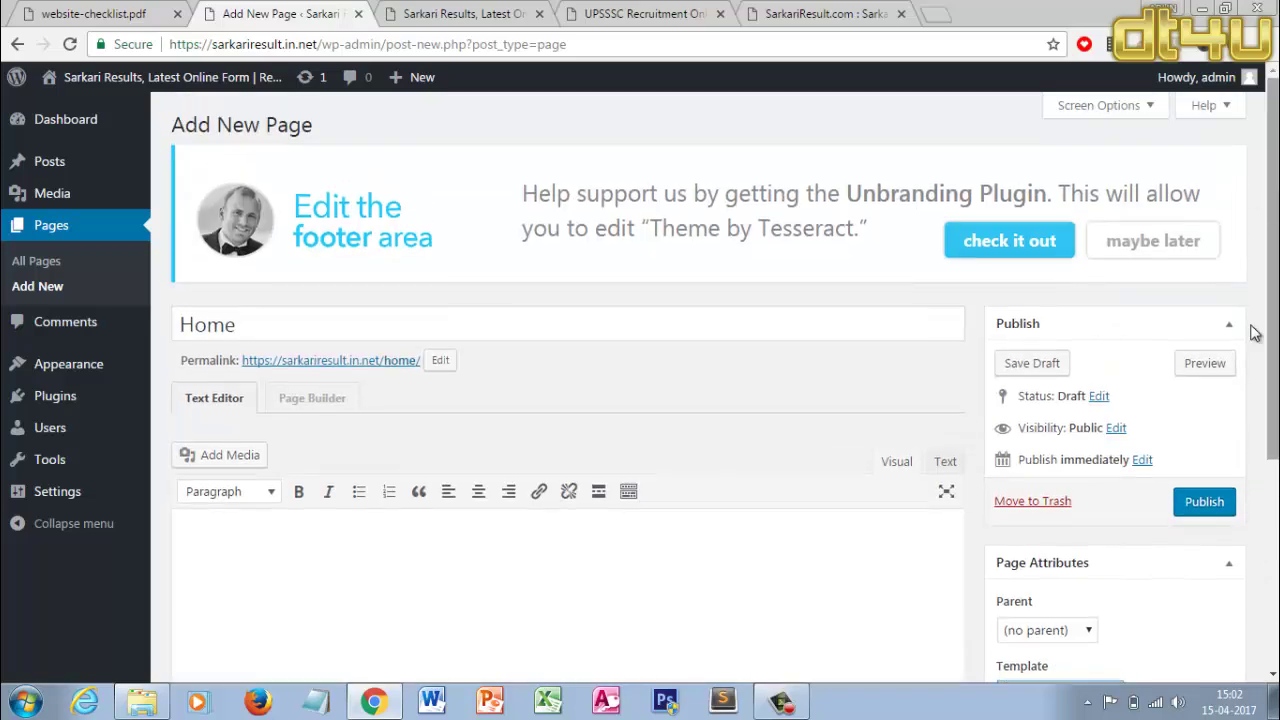
click(1202, 503)
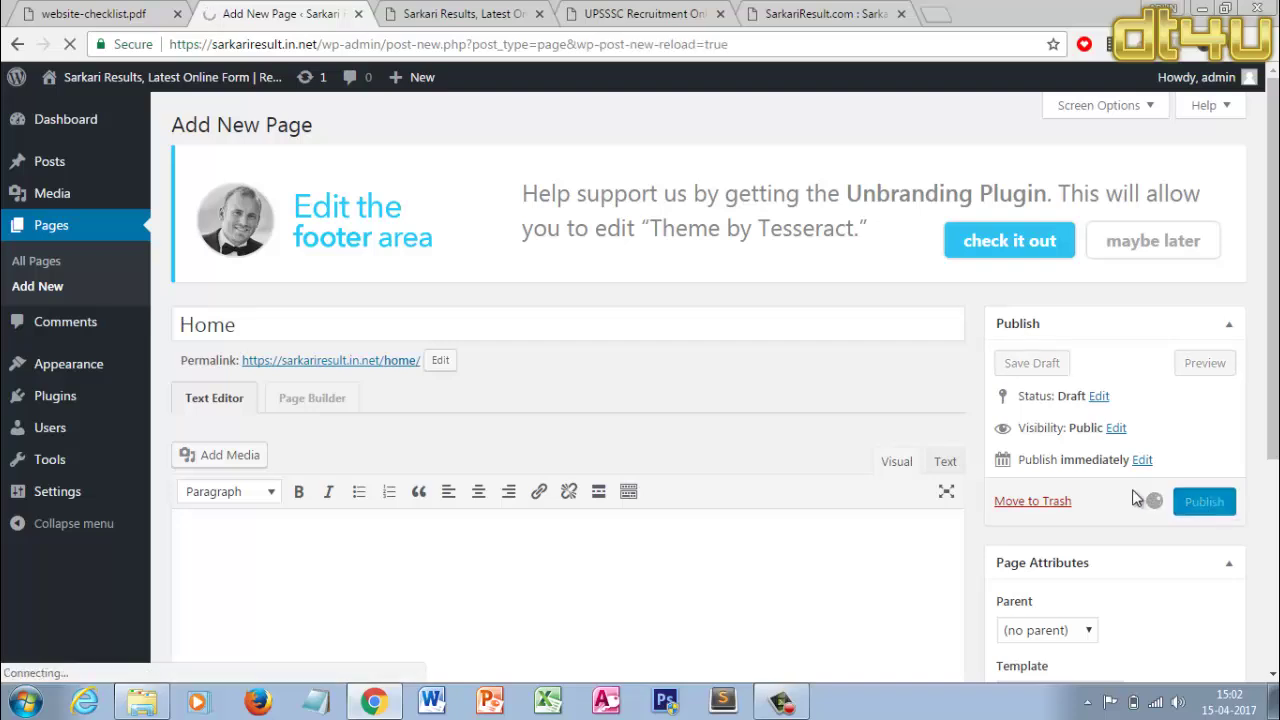
Copy the Latest Online Form menu name from upsssc.com and return to the page editor
click(410, 12)
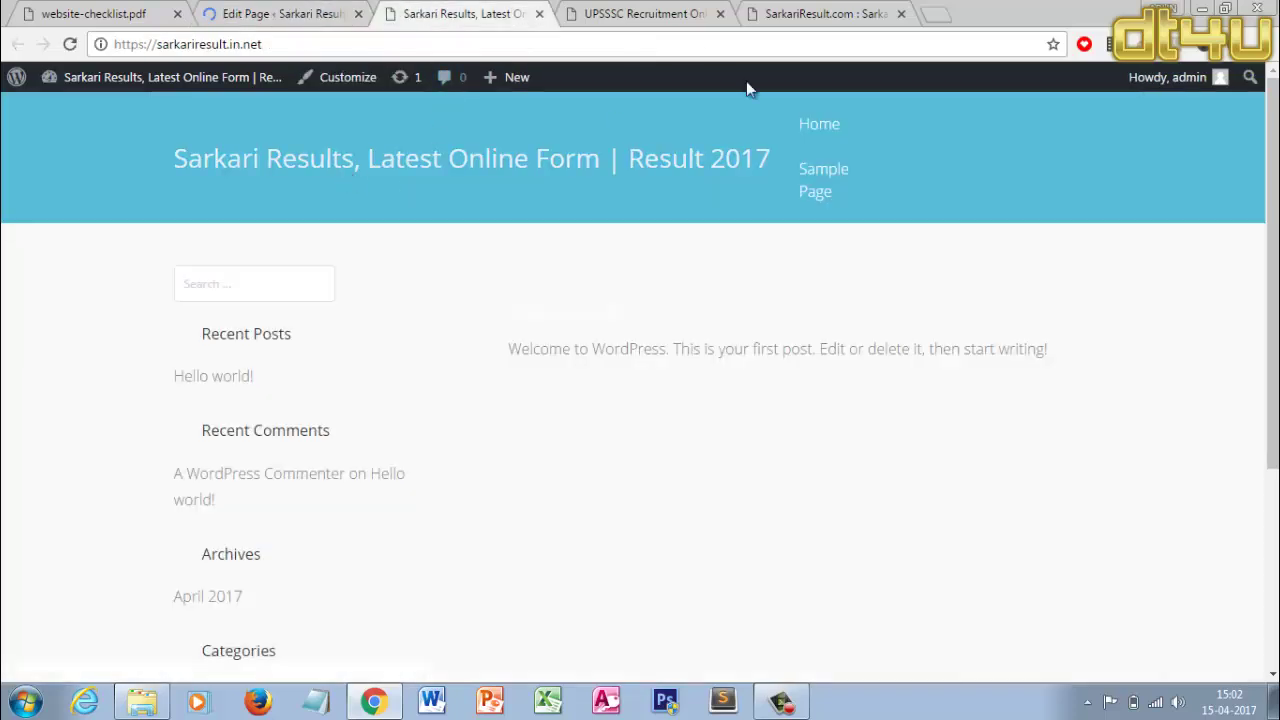
click(660, 10)
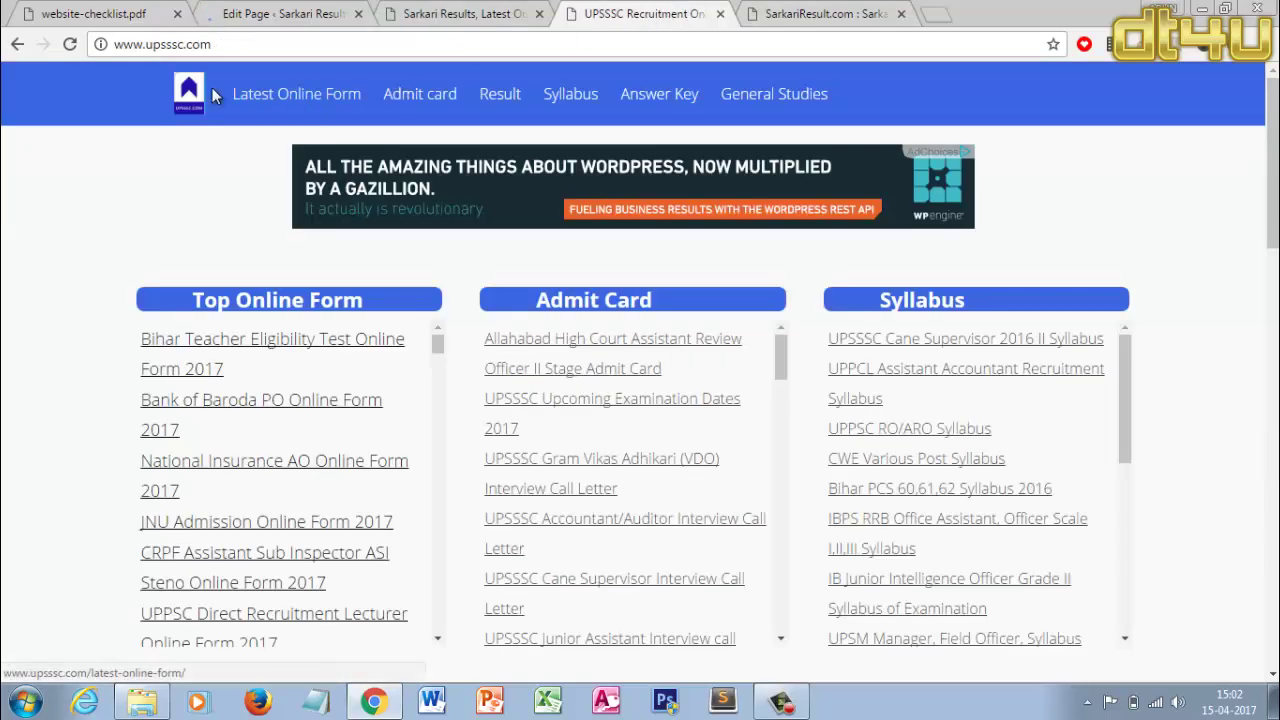
drag(222, 100, 372, 88)
key(ctrl+c)
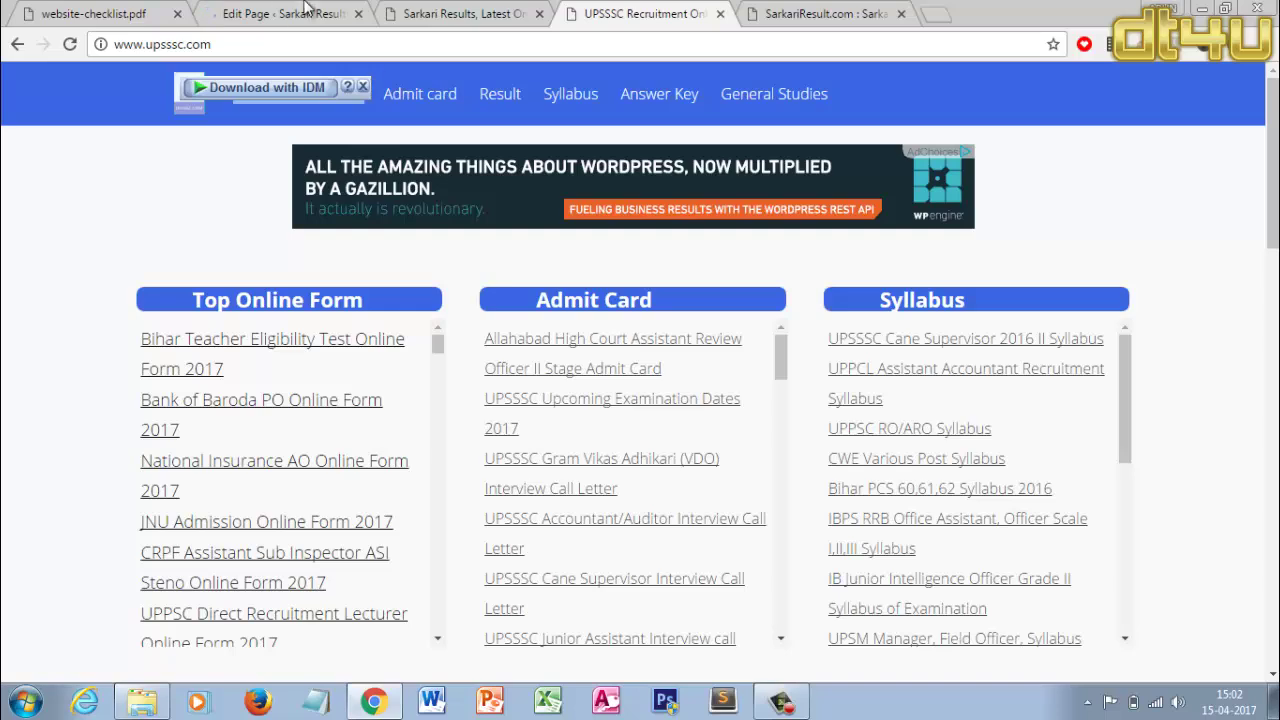
click(307, 10)
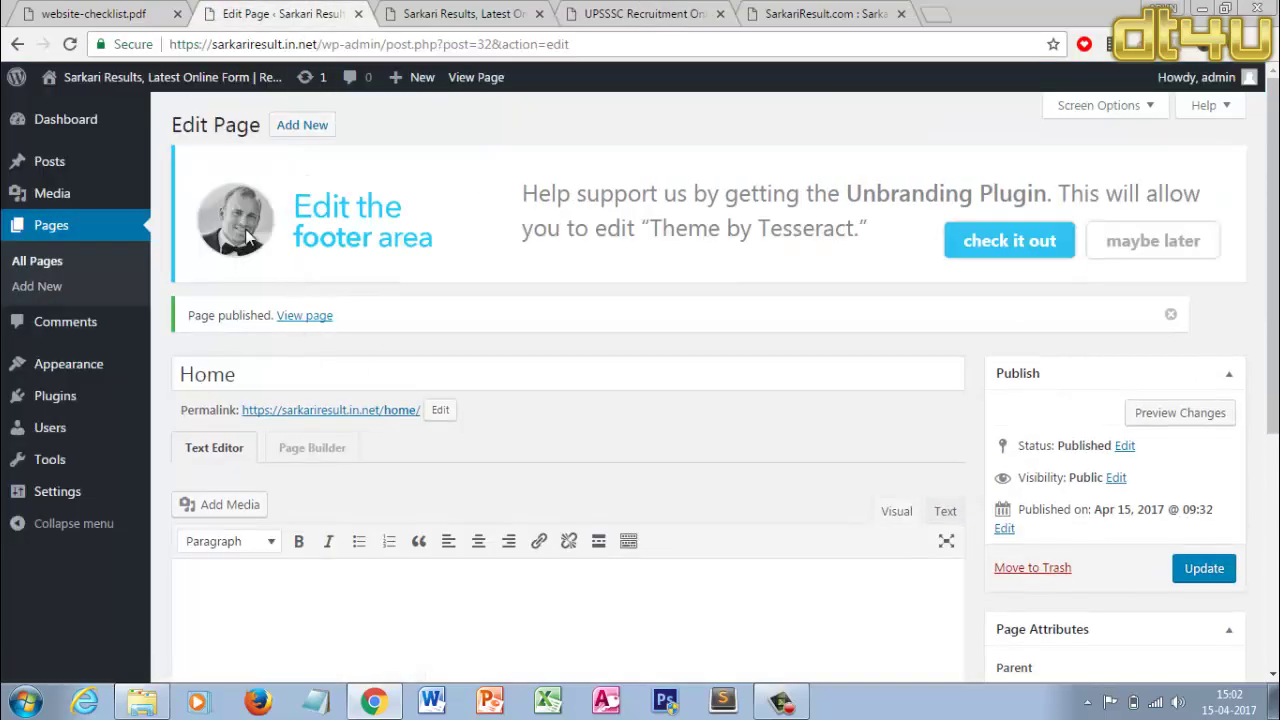
Start a new page titled Latest Online Form from the copied text, removing the leading spaces
click(292, 130)
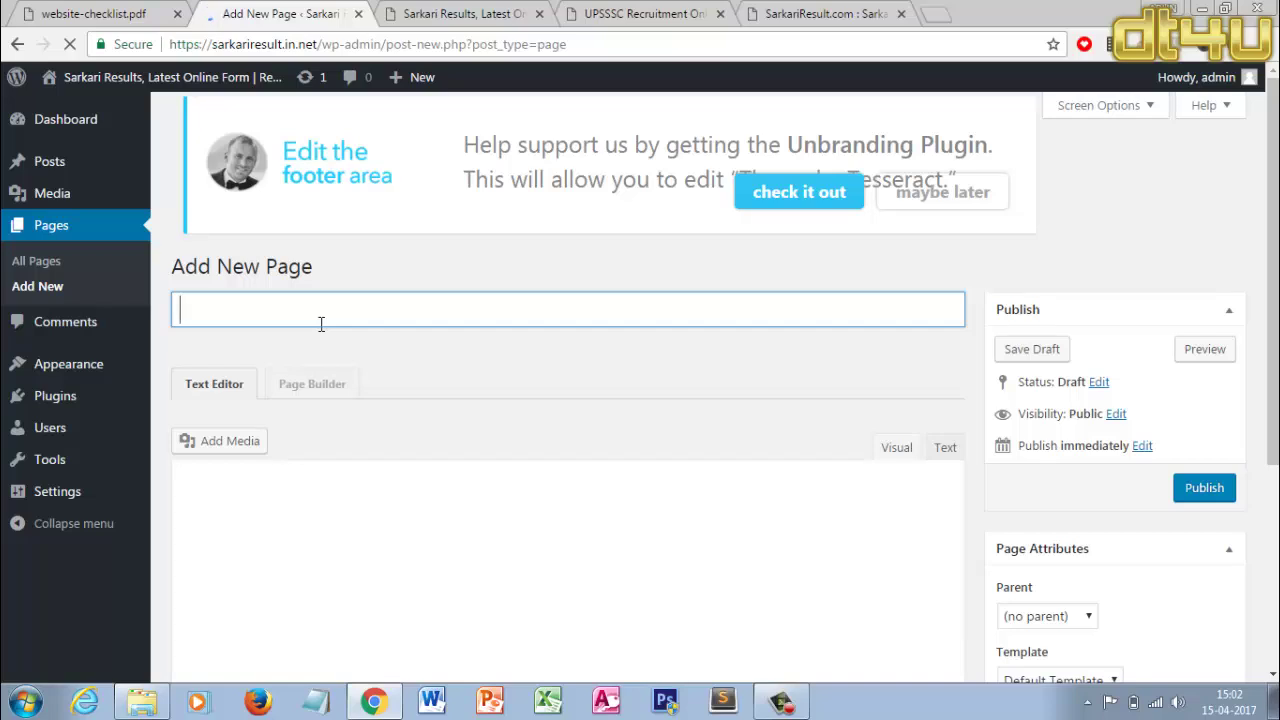
key(ctrl+v)
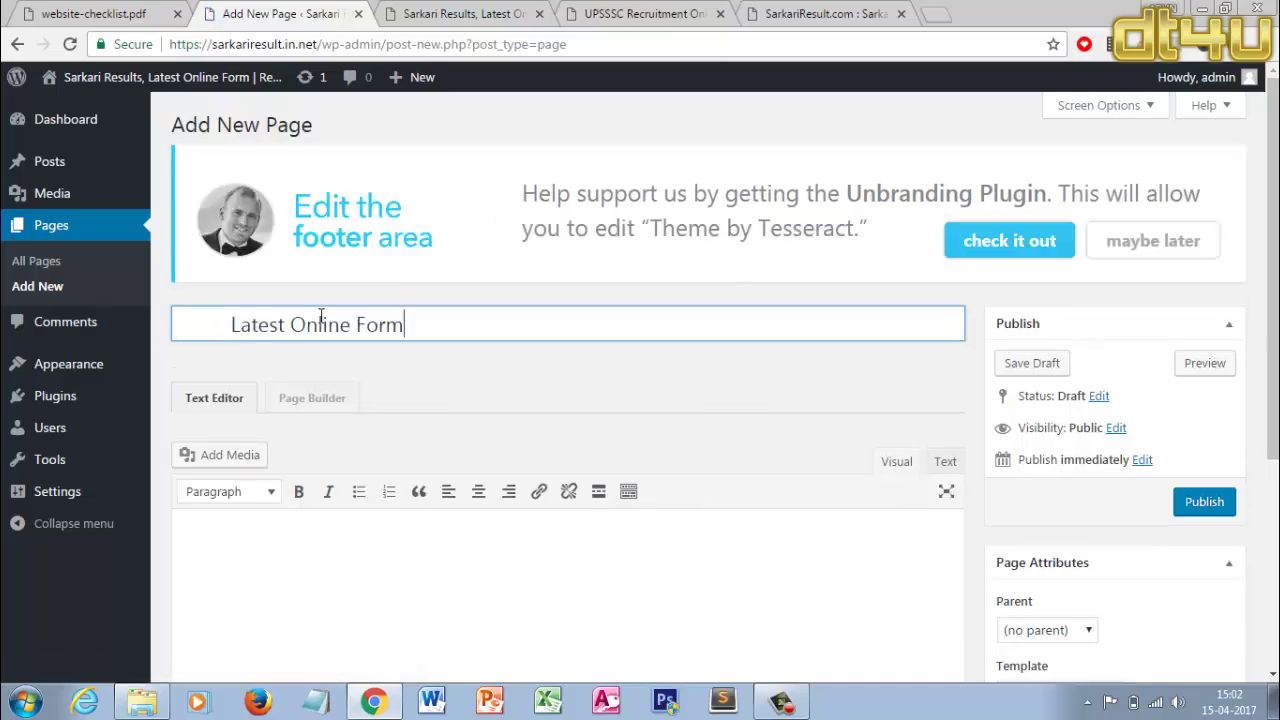
click(233, 328)
key(BackSpace)
key(BackSpace)
key(BackSpace)
key(BackSpace)
key(BackSpace)
key(BackSpace)
key(BackSpace)
key(BackSpace)
key(BackSpace)
key(BackSpace)
key(BackSpace)
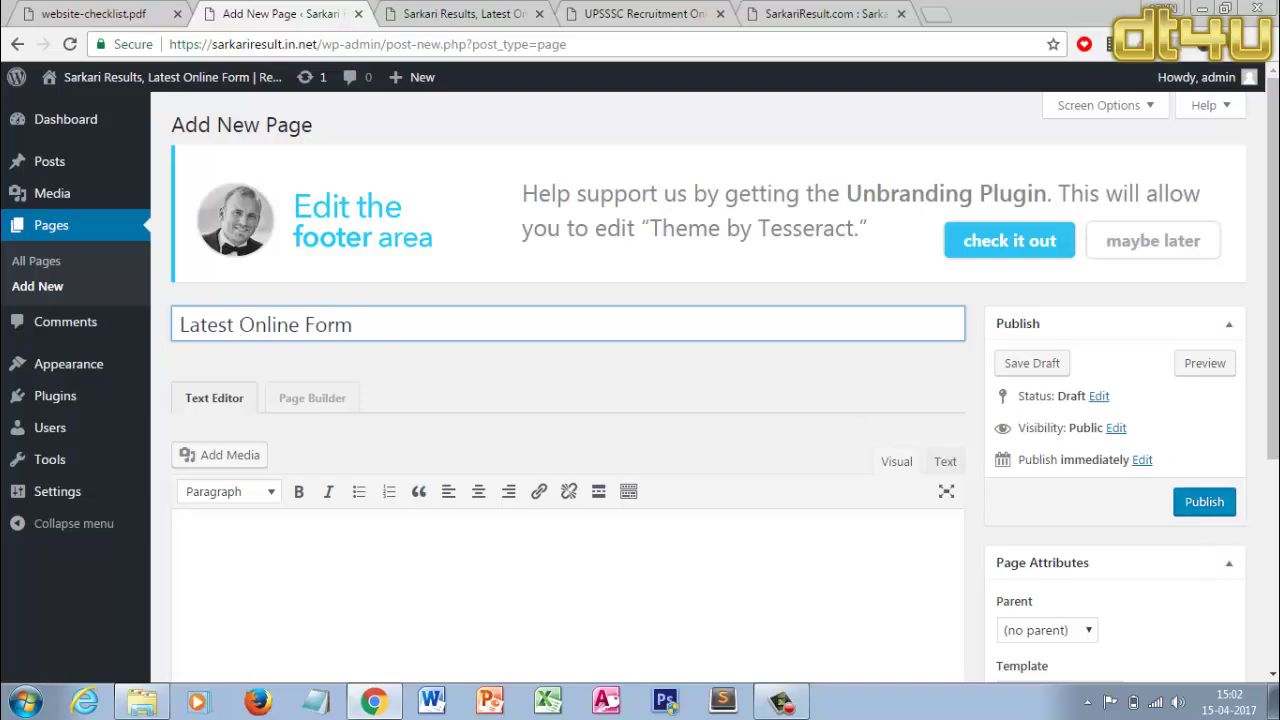
Set the Latest Online Form page's template to Full Width Page and publish it
scroll(1077, 328, down, 4)
click(1068, 355)
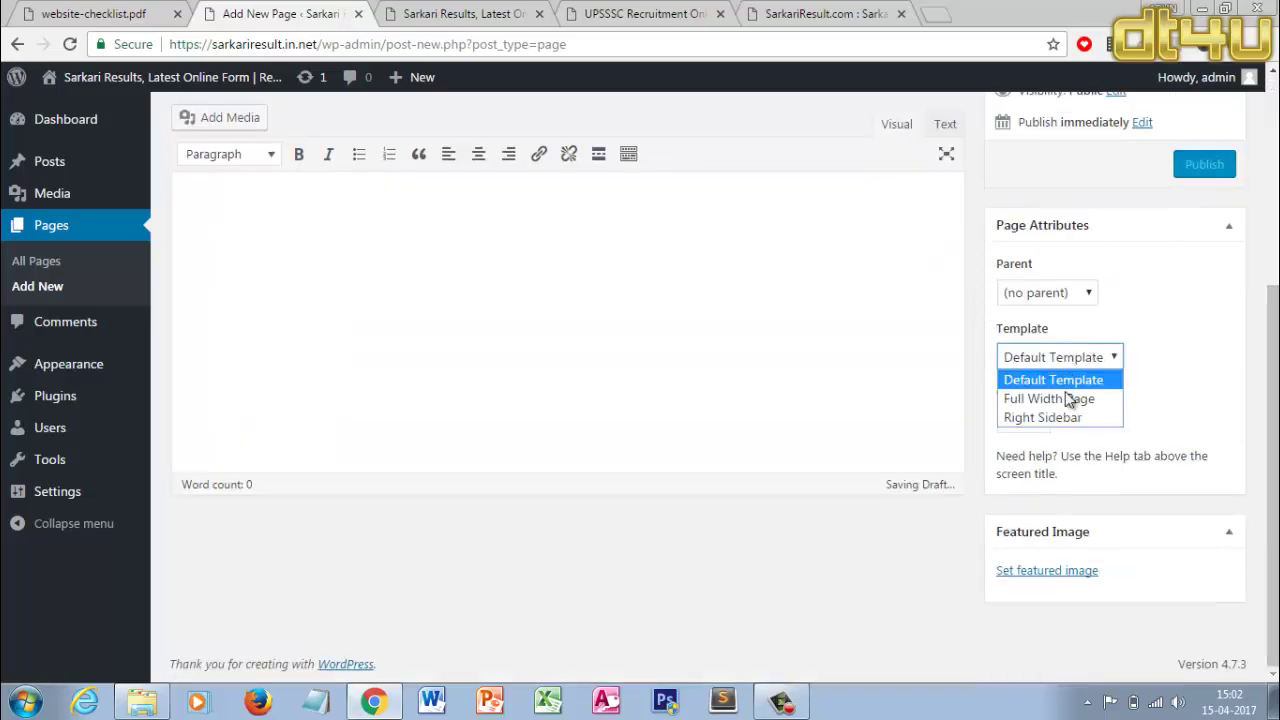
click(1068, 398)
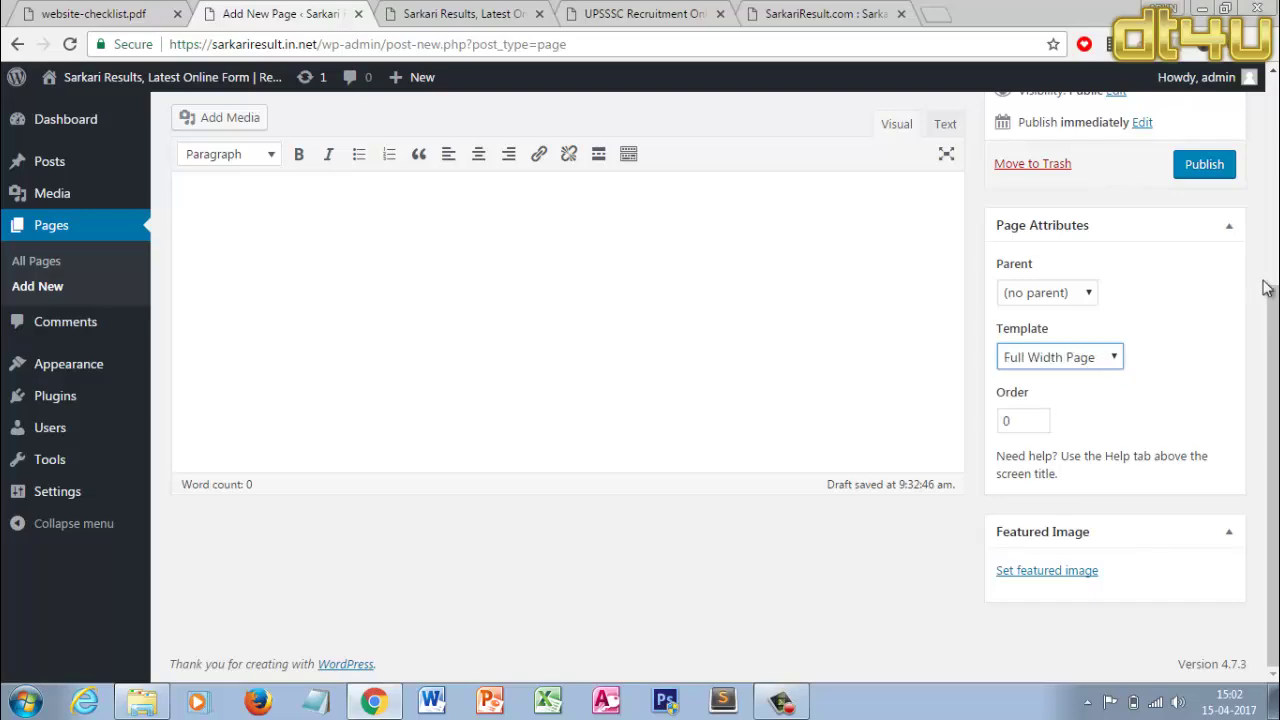
scroll(1207, 508, up, 4)
click(1205, 510)
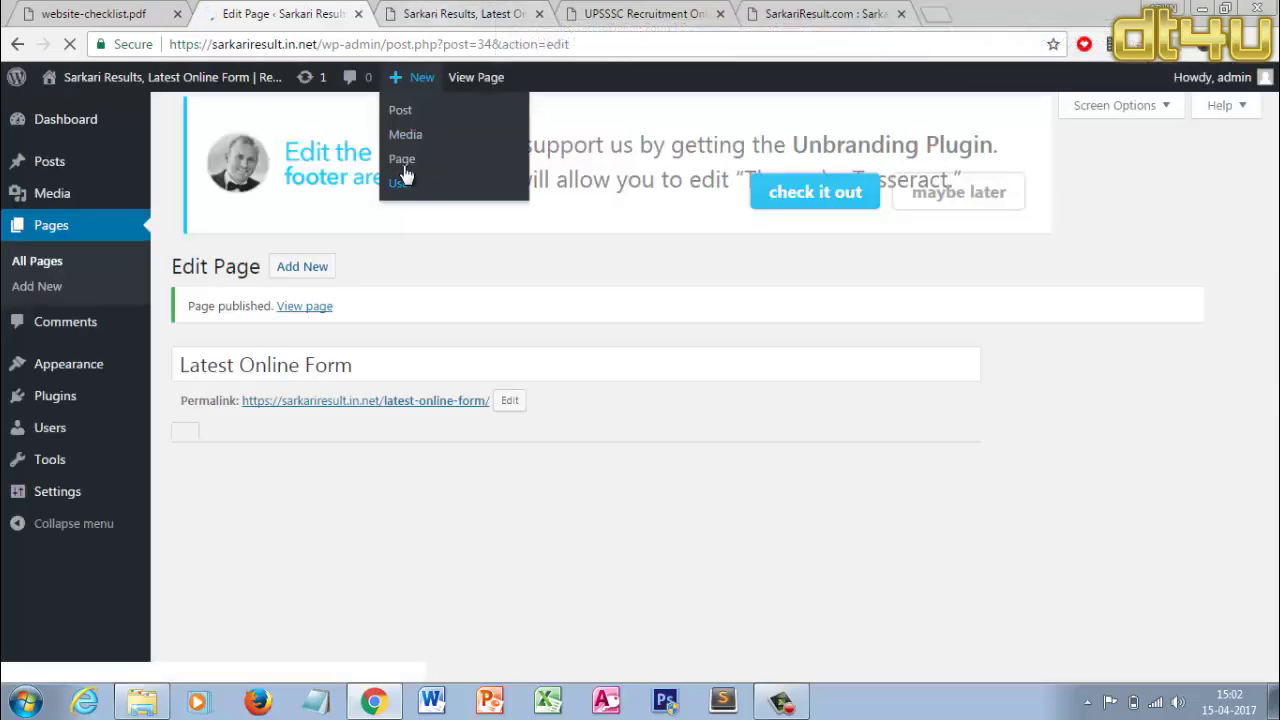
Select the Admit Card heading text on upsssc.com and return to the page editor
click(457, 13)
click(620, 12)
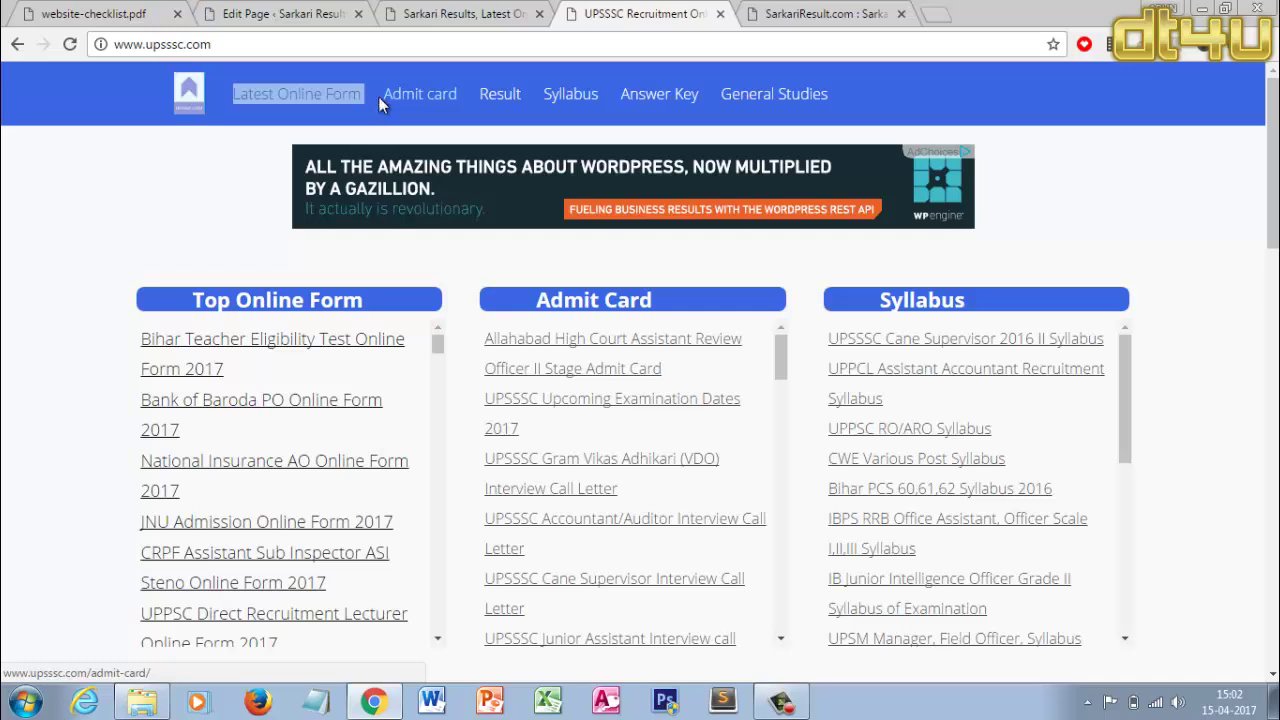
drag(395, 78, 466, 101)
drag(528, 300, 668, 308)
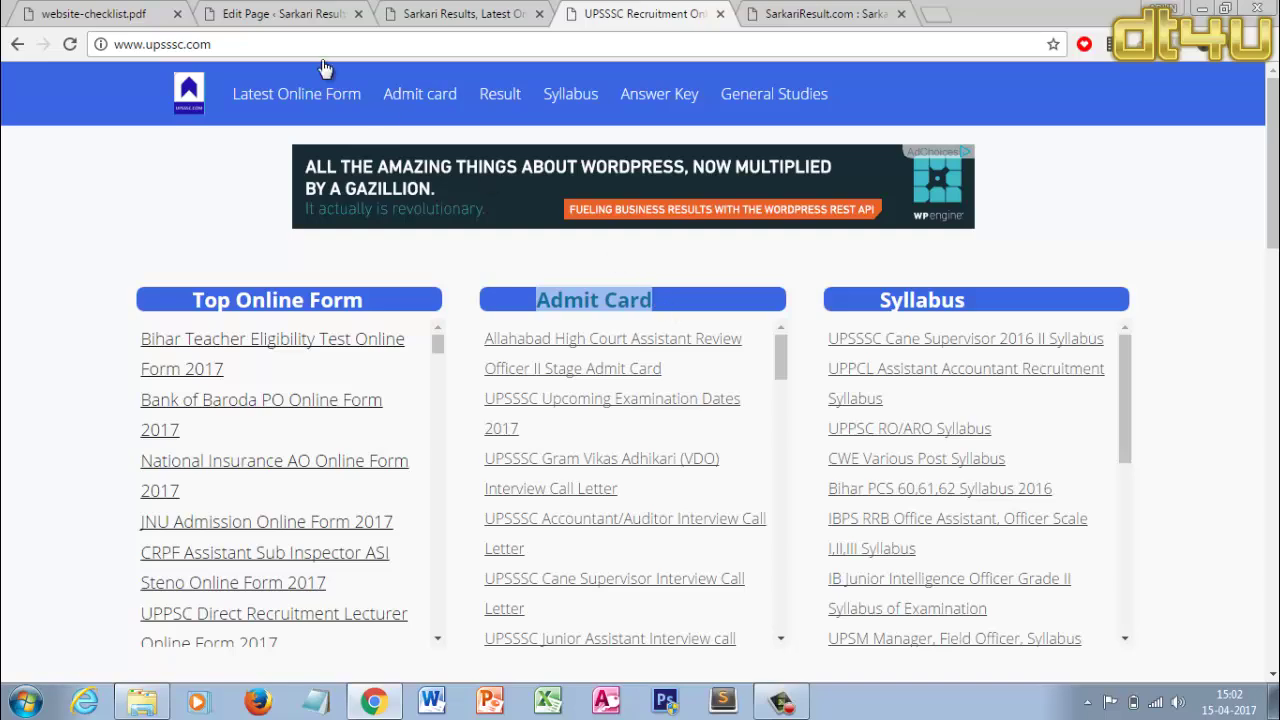
click(283, 14)
Add a new page titled Admit Card and publish it
click(310, 132)
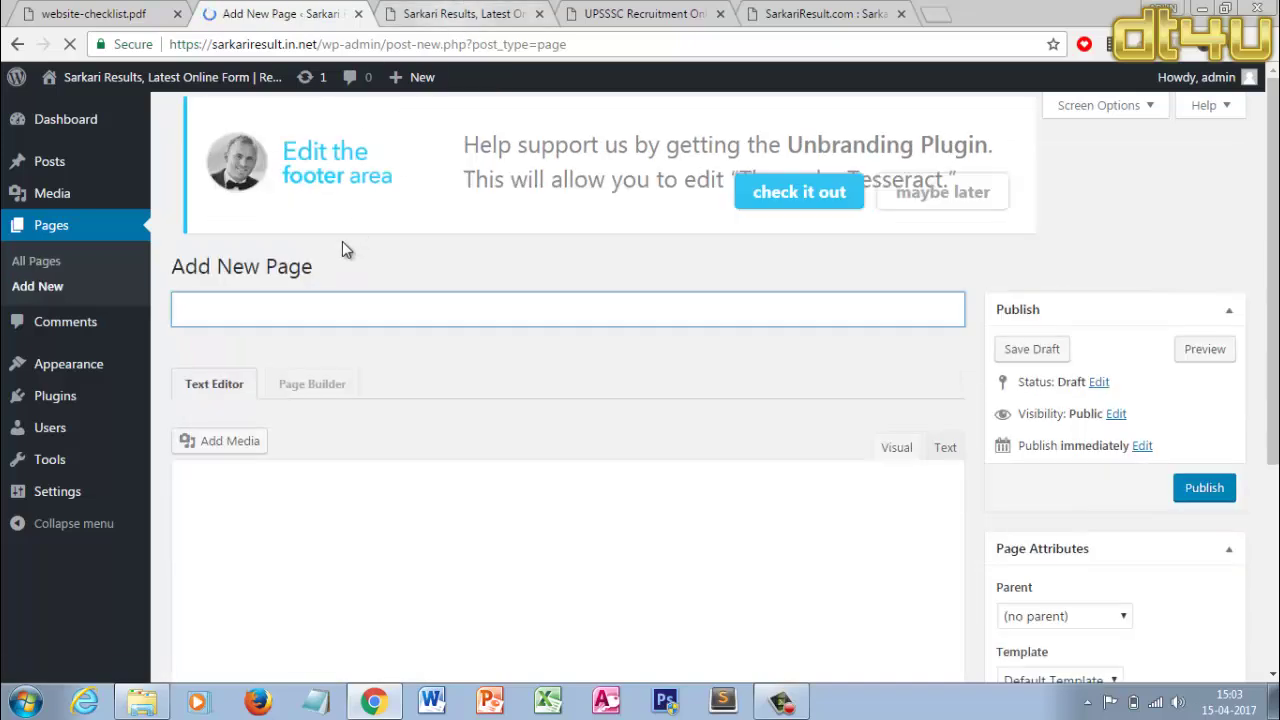
click(312, 319)
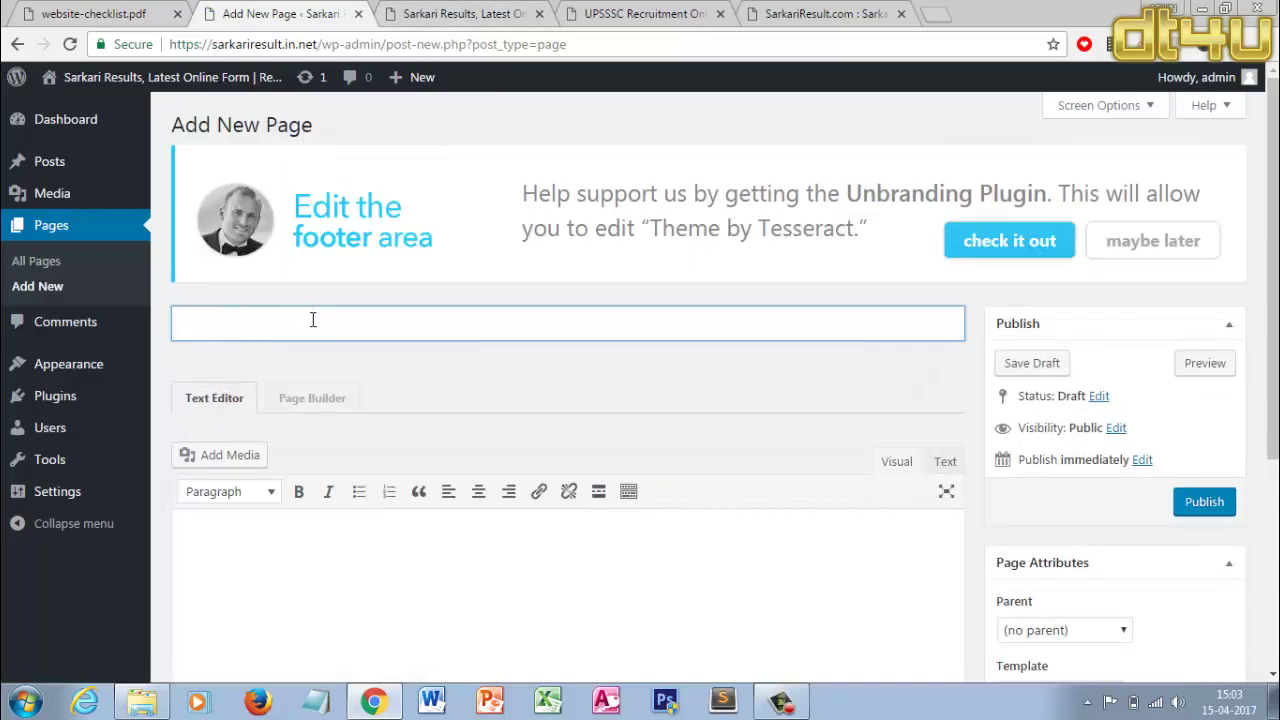
text(Admit Card)
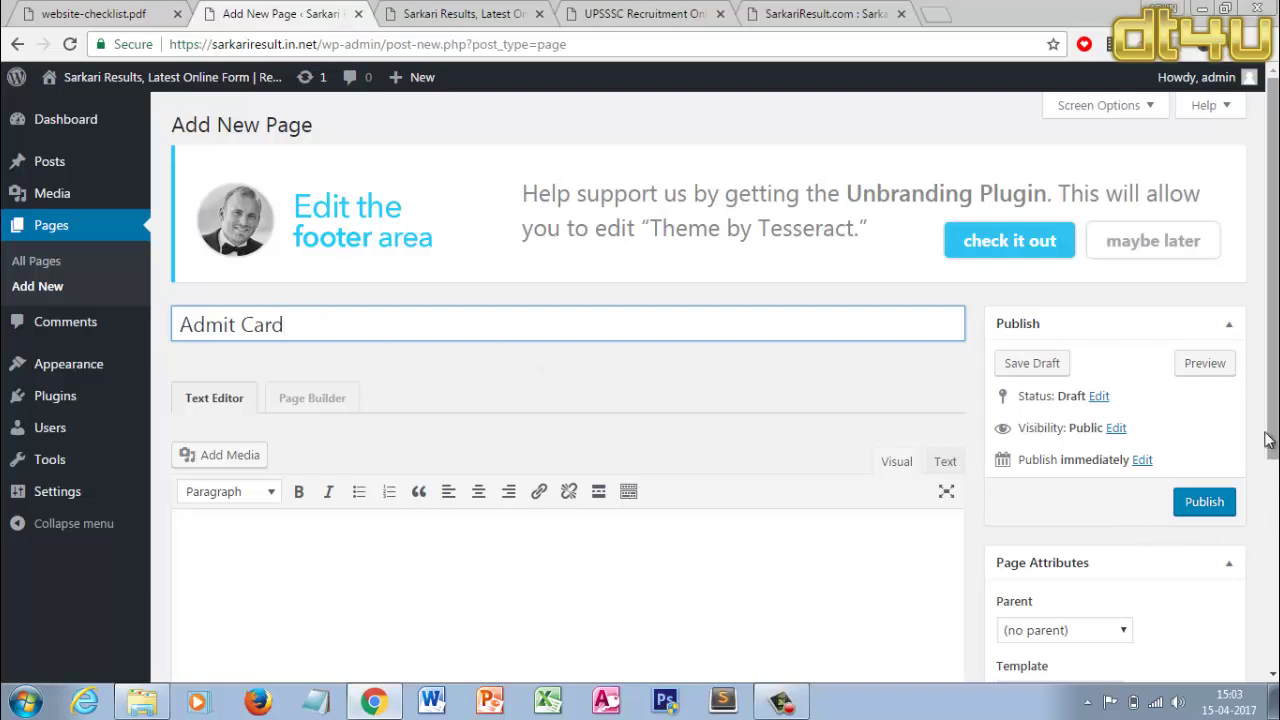
click(1212, 508)
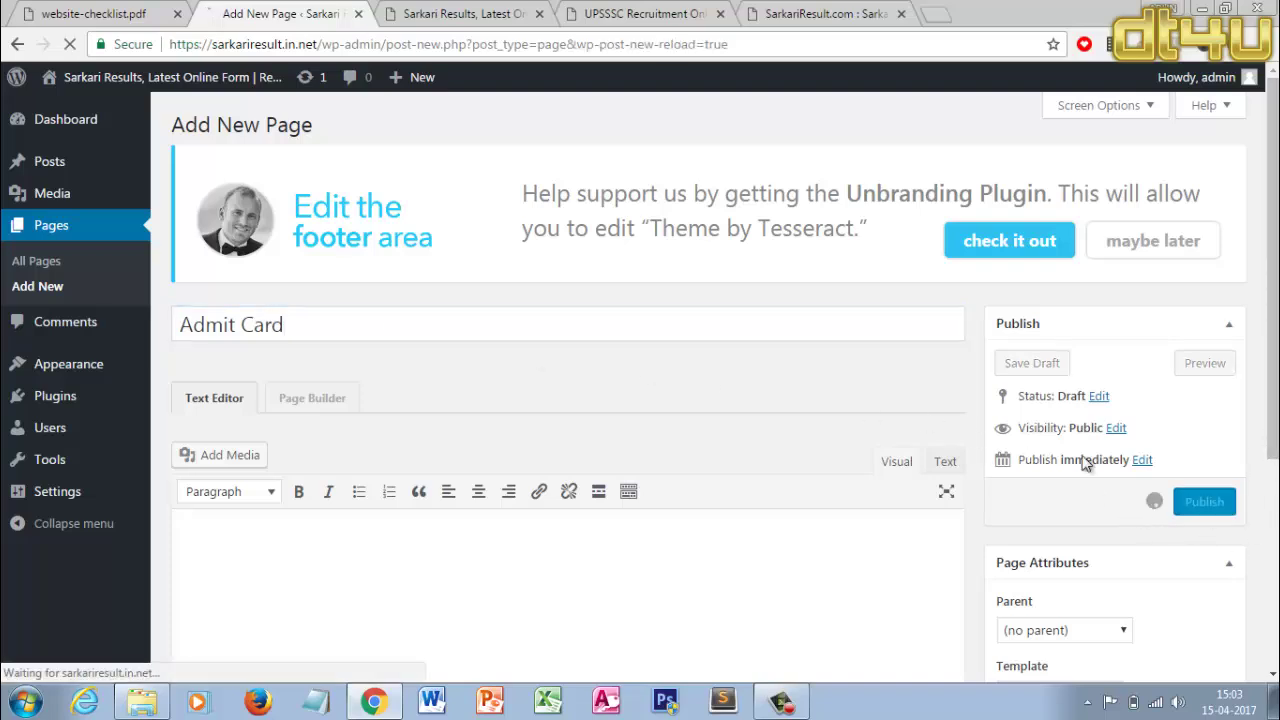
Examine the Admit Card page and the home page of upsssc.com, including the menu and the Admit Card list
click(443, 14)
click(637, 10)
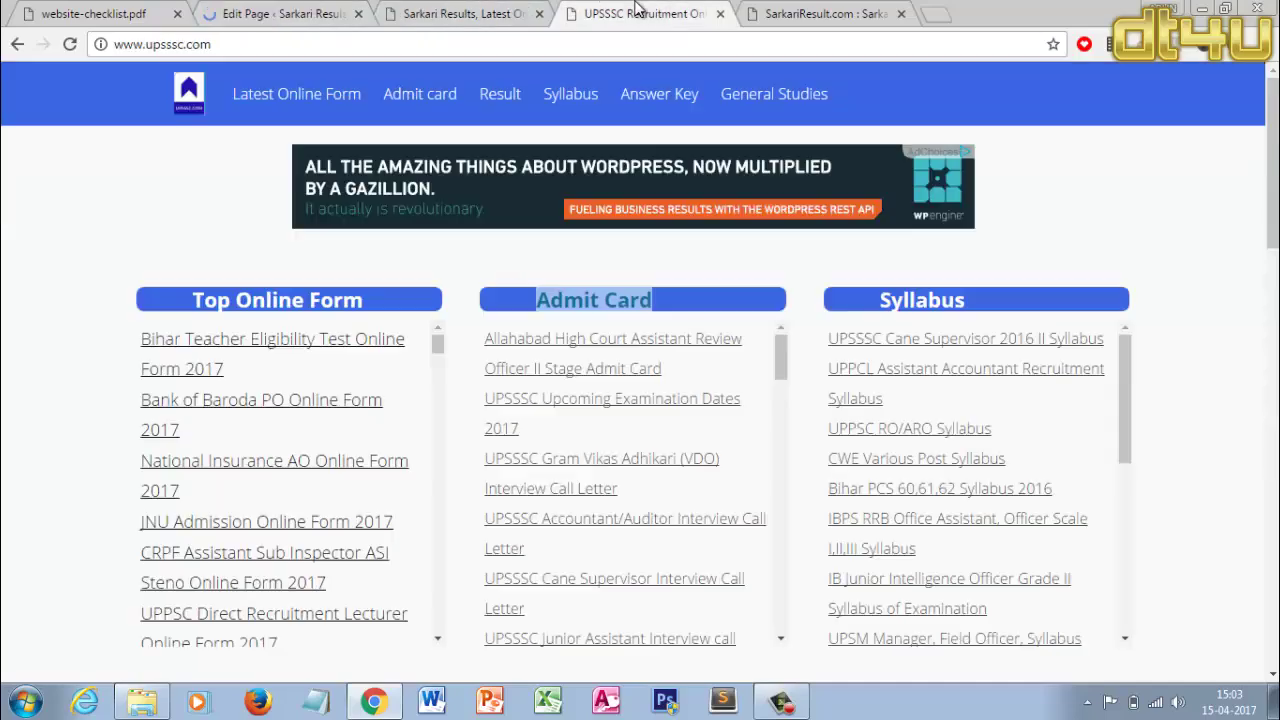
click(438, 94)
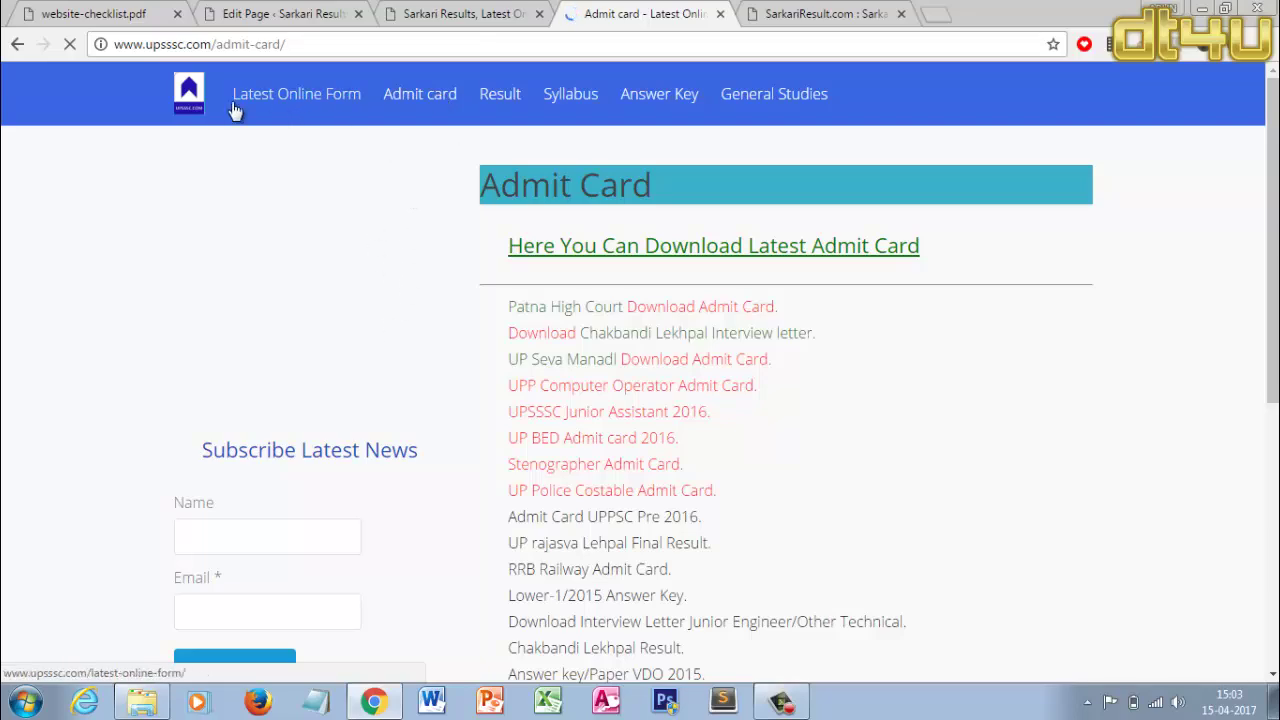
click(455, 14)
click(250, 10)
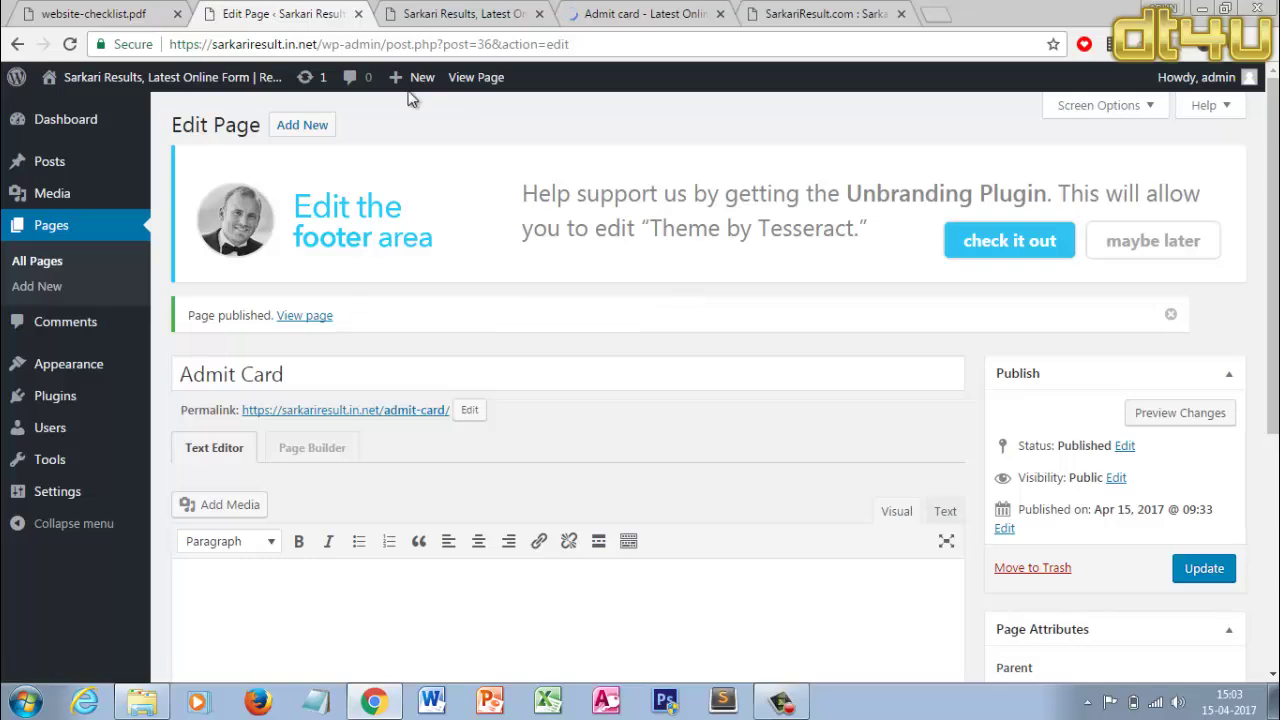
click(447, 10)
key(ctrl+Tab)
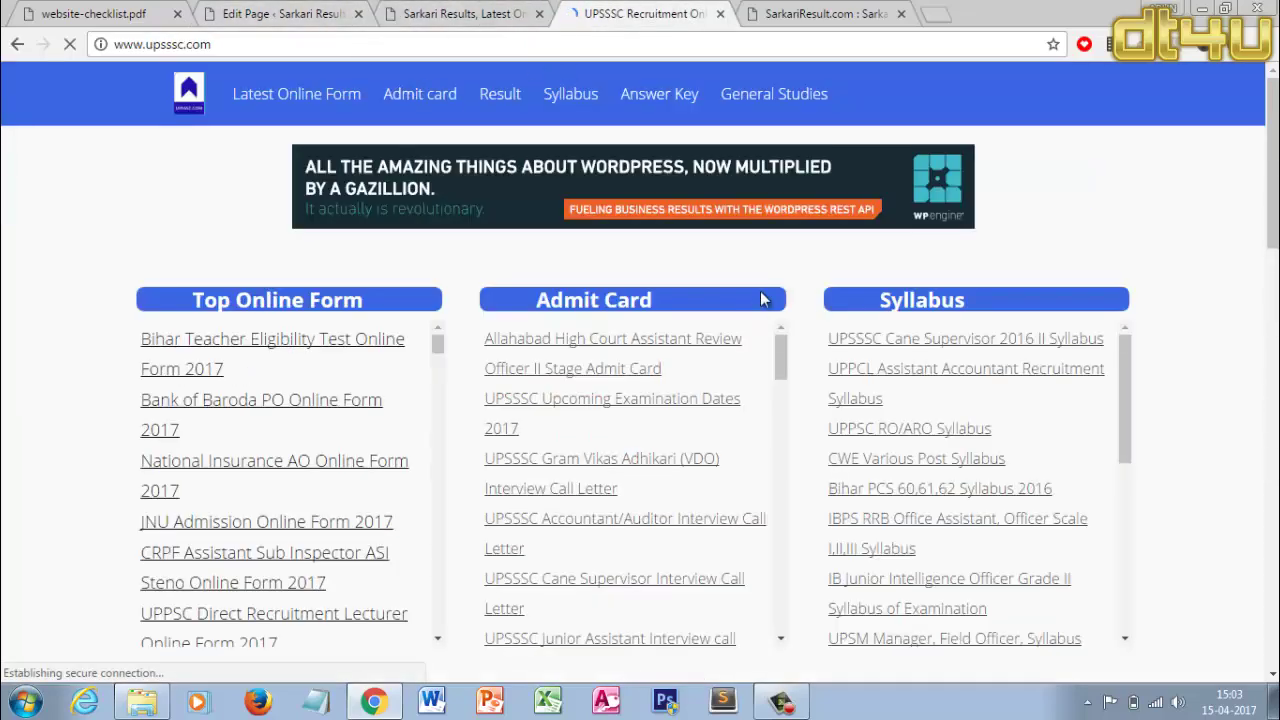
scroll(670, 350, down, 3)
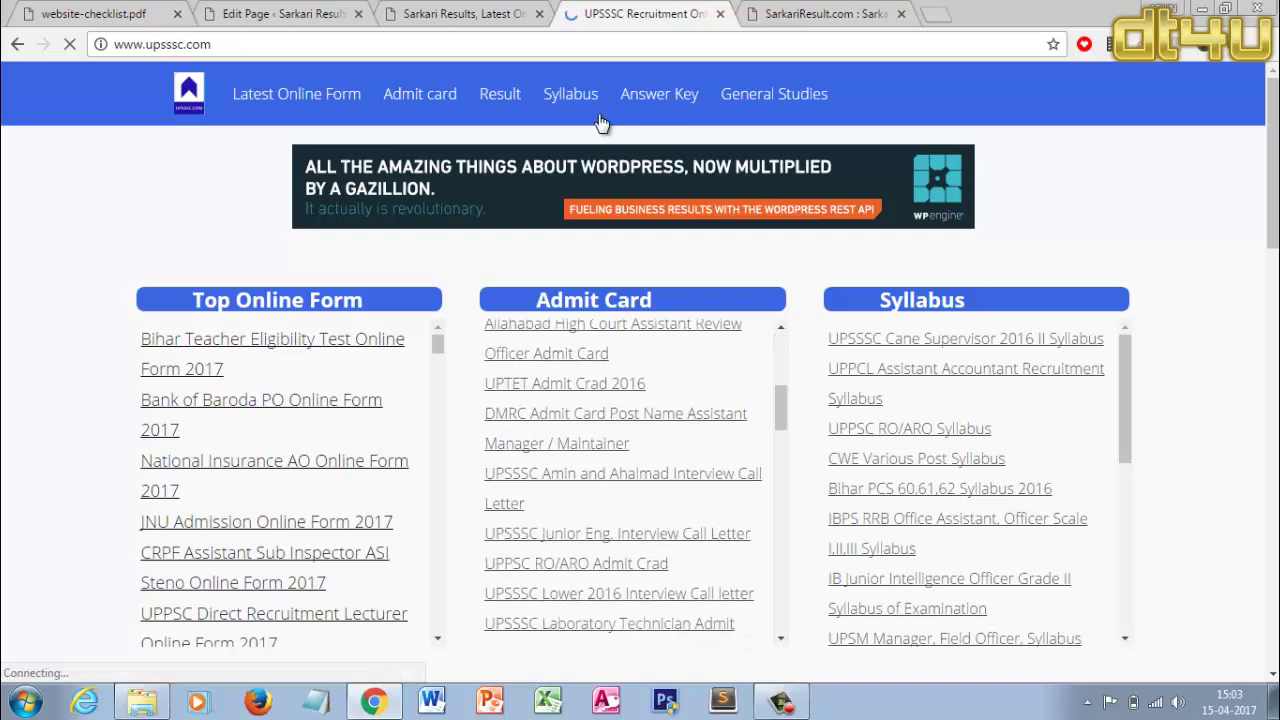
Add a new page titled Results on the sarkariresult.in.net site and publish it
click(285, 14)
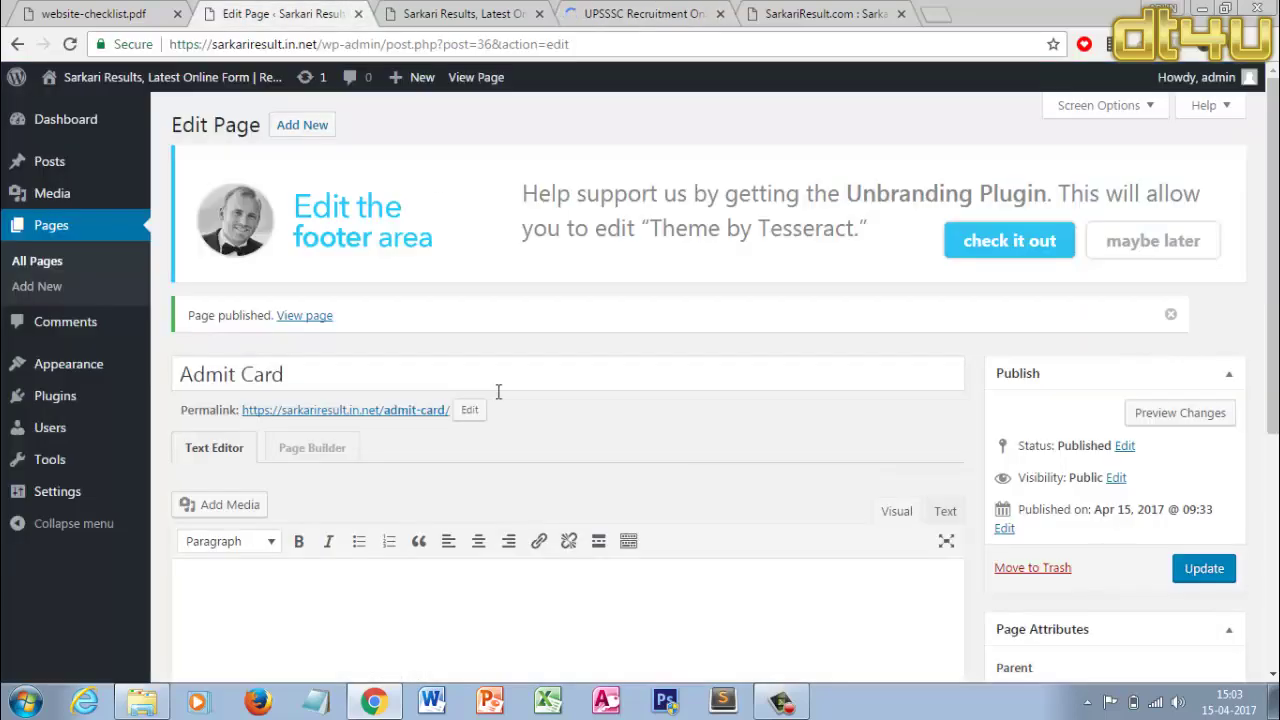
click(299, 127)
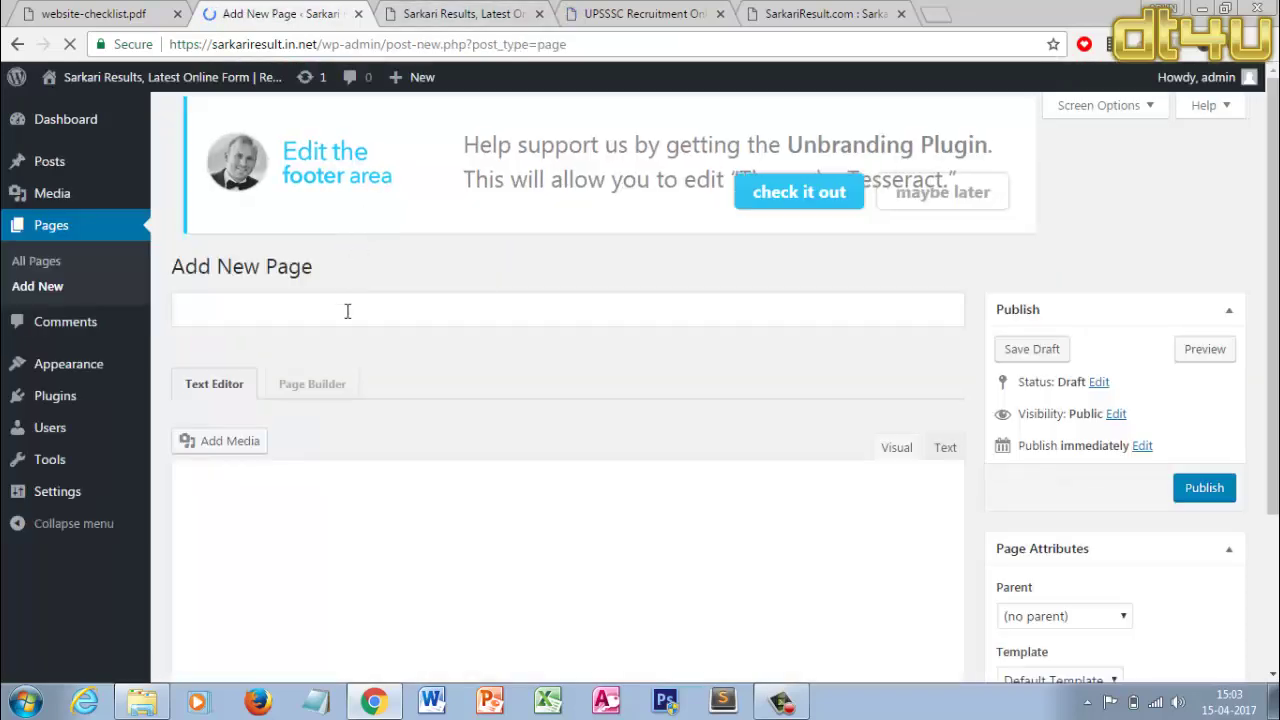
click(347, 312)
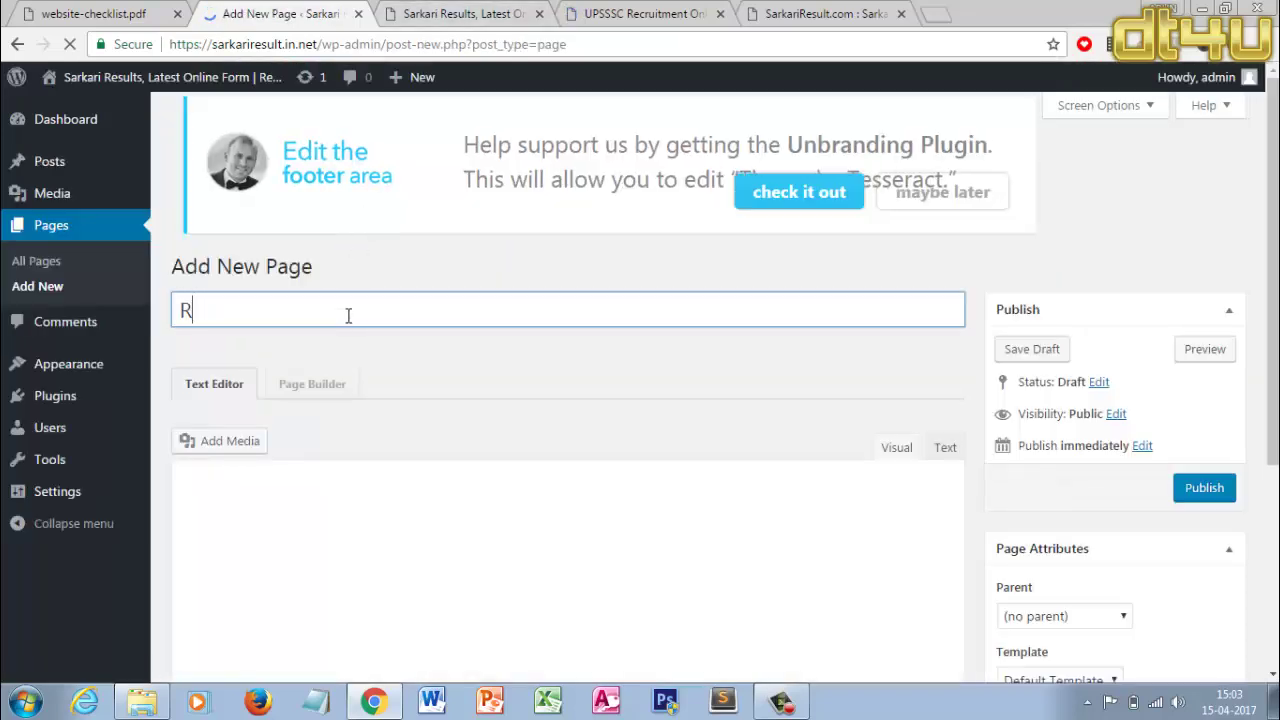
text(Result)
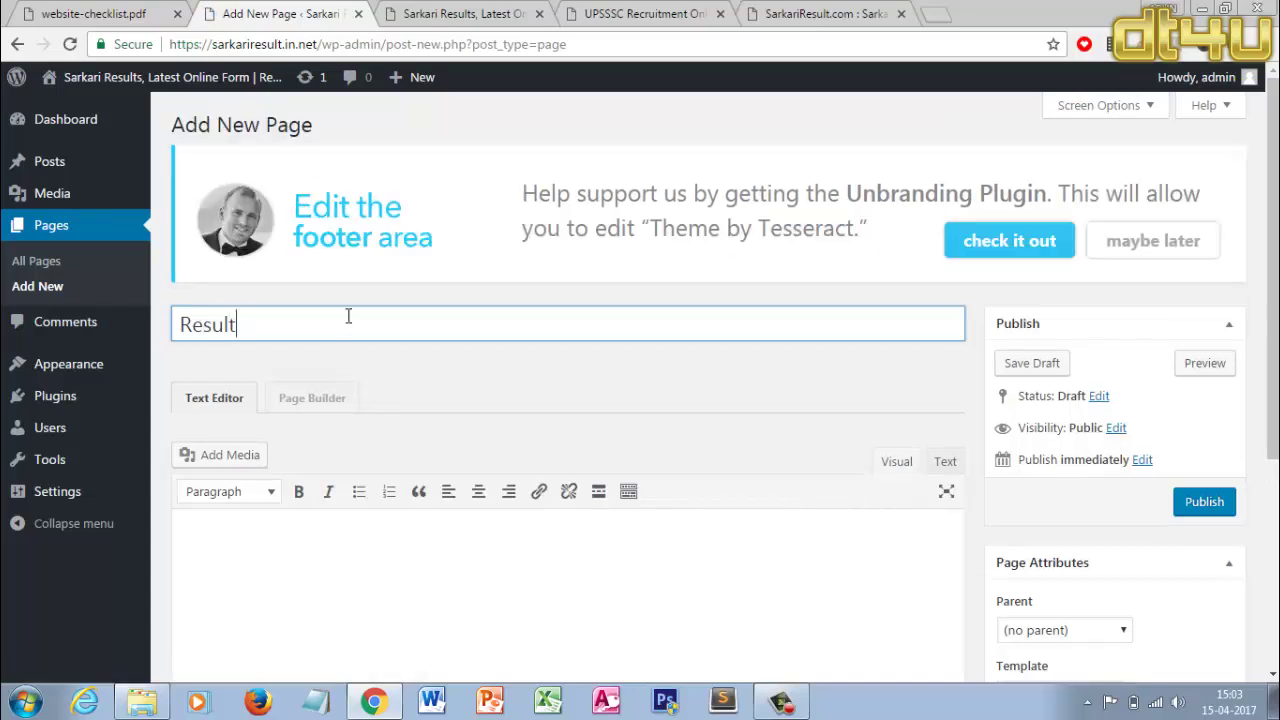
text(s)
click(1201, 510)
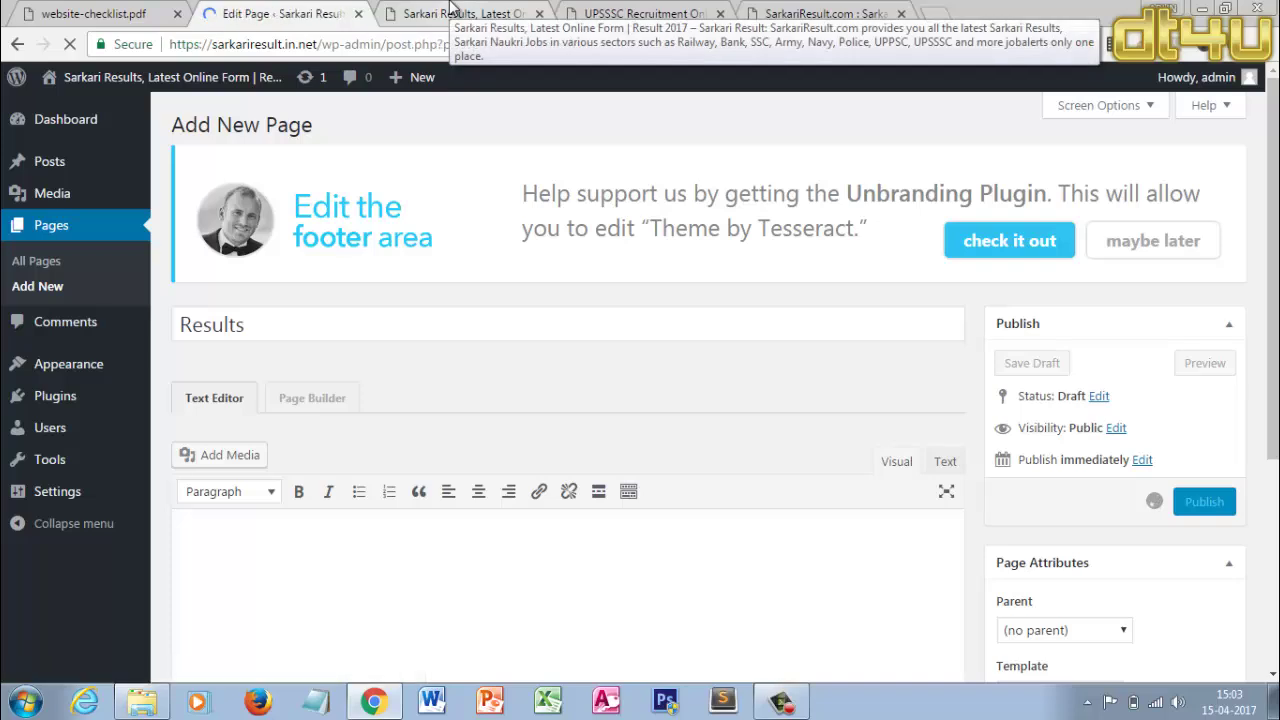
Close the browser tab with the sarkariresult.in.net front page, check upsssc.com's menu entries and return to the page editor
click(455, 13)
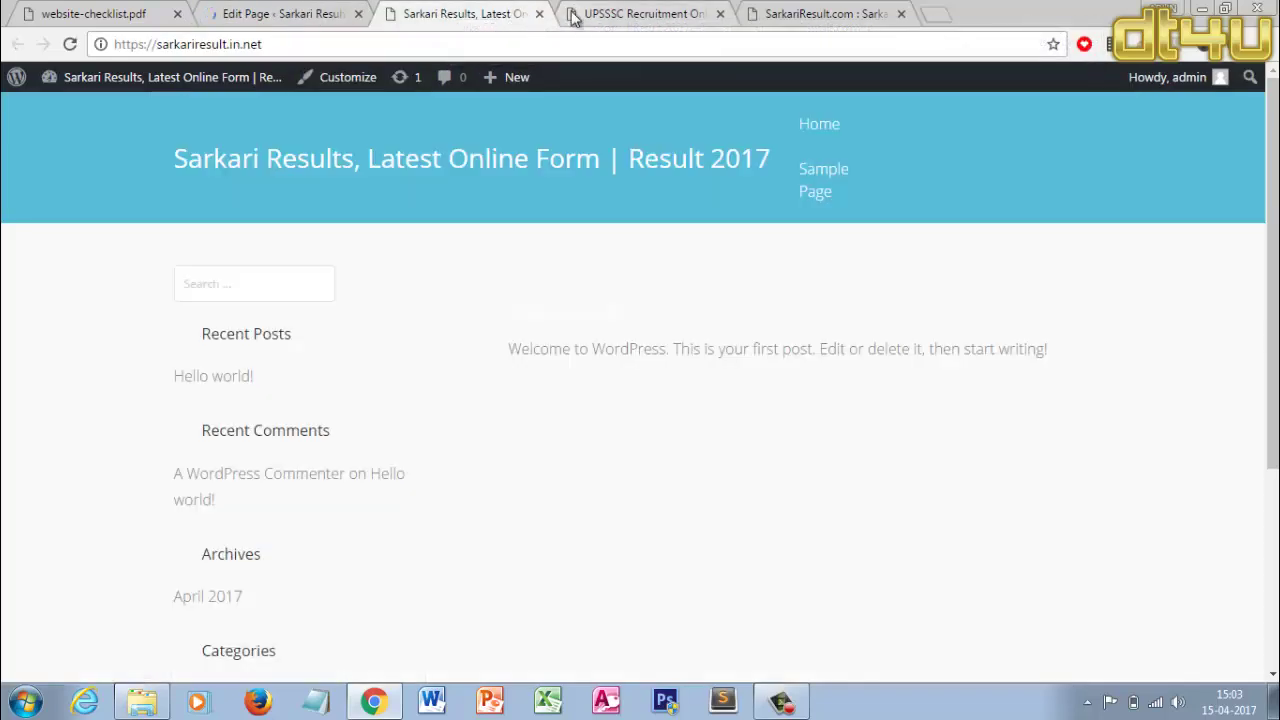
click(540, 15)
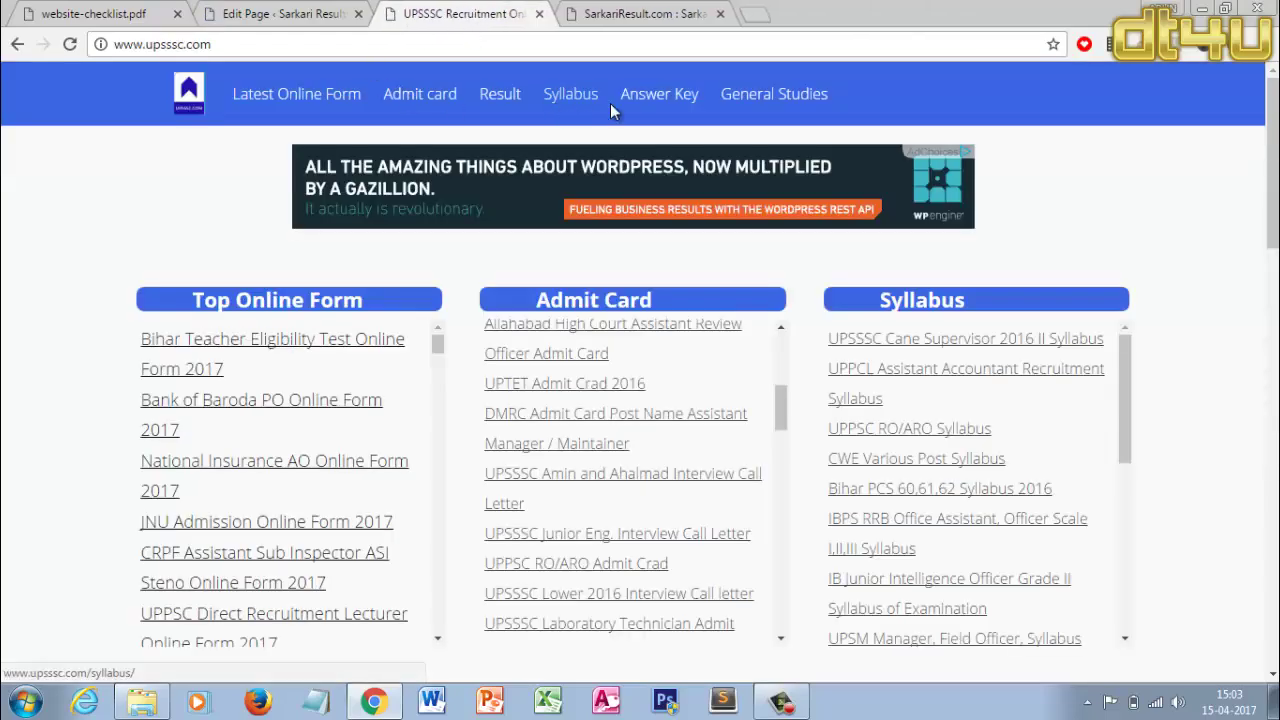
click(283, 13)
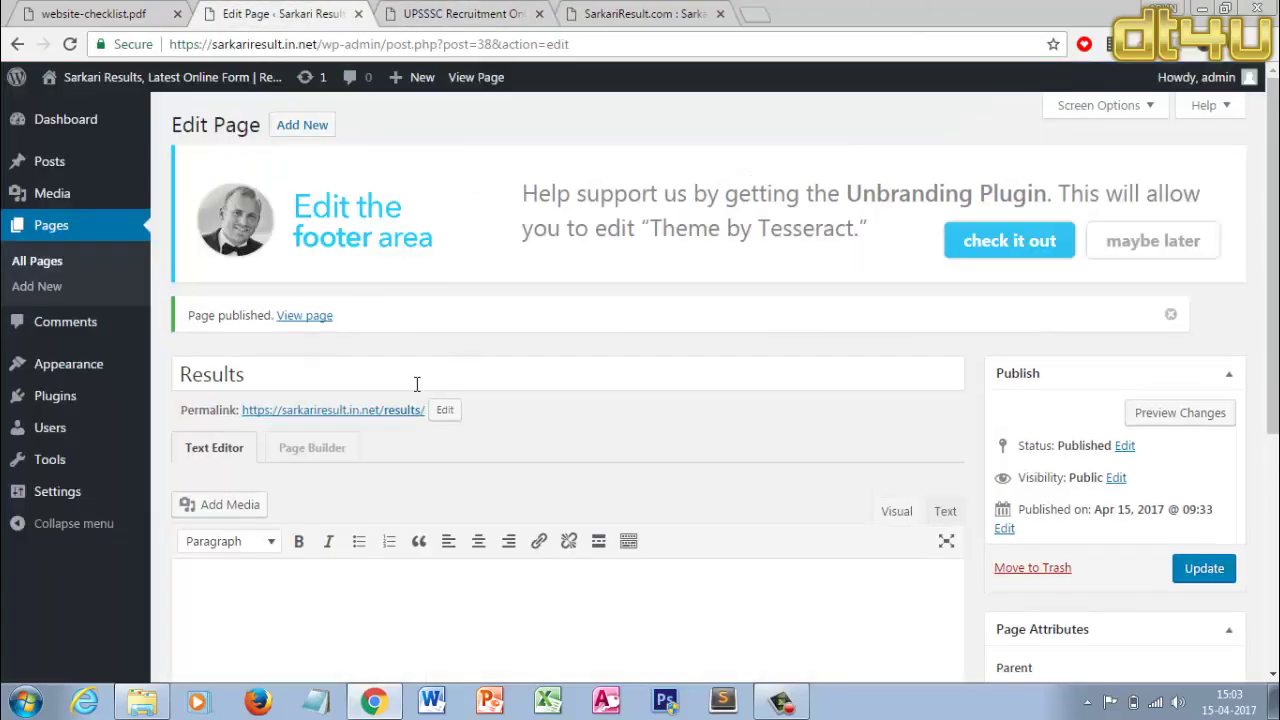
Add a new page titled Syllabus and publish it
click(302, 125)
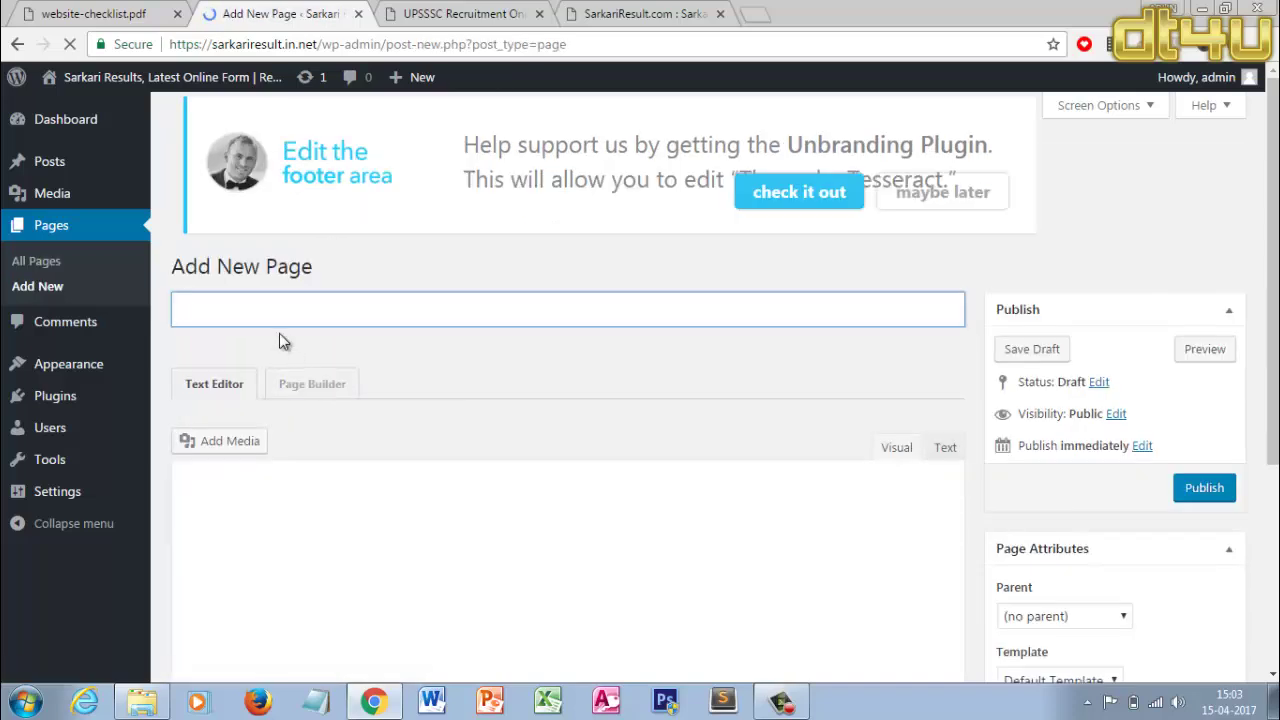
text(Syllabus)
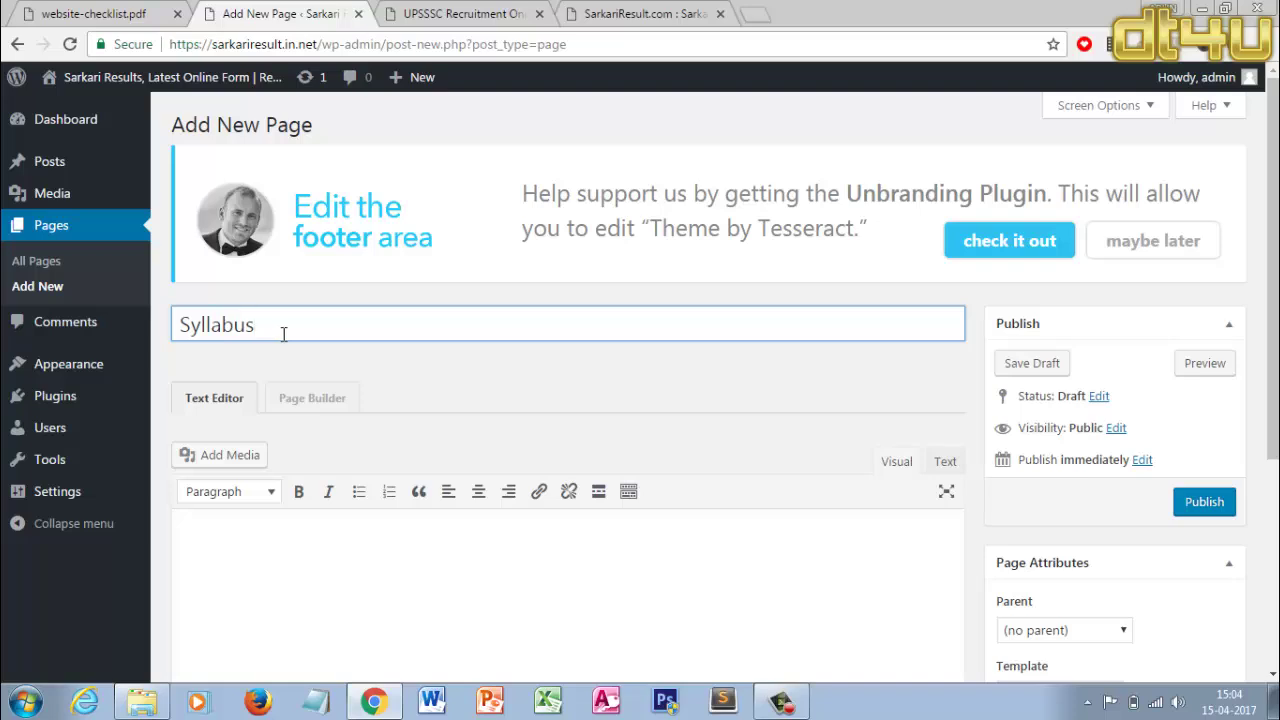
click(1207, 509)
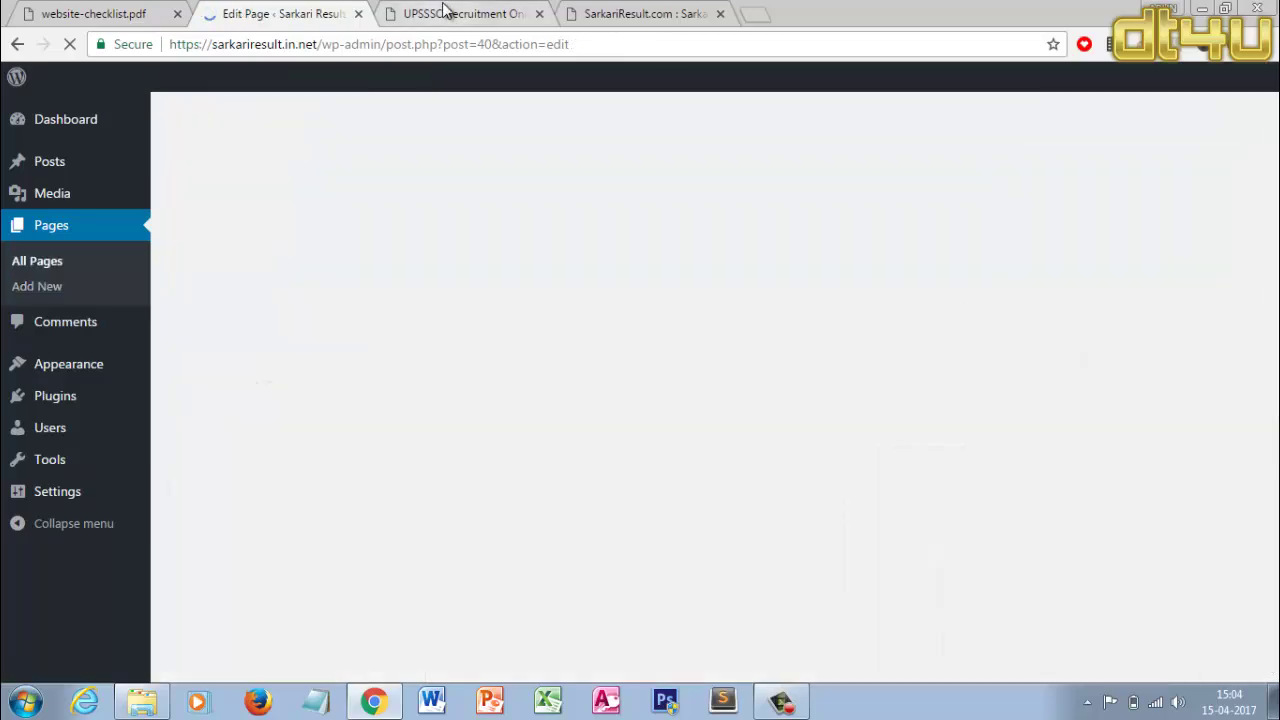
Check upsssc.com's menu for the next entry, add a new page titled Answer Key and publish it
click(445, 12)
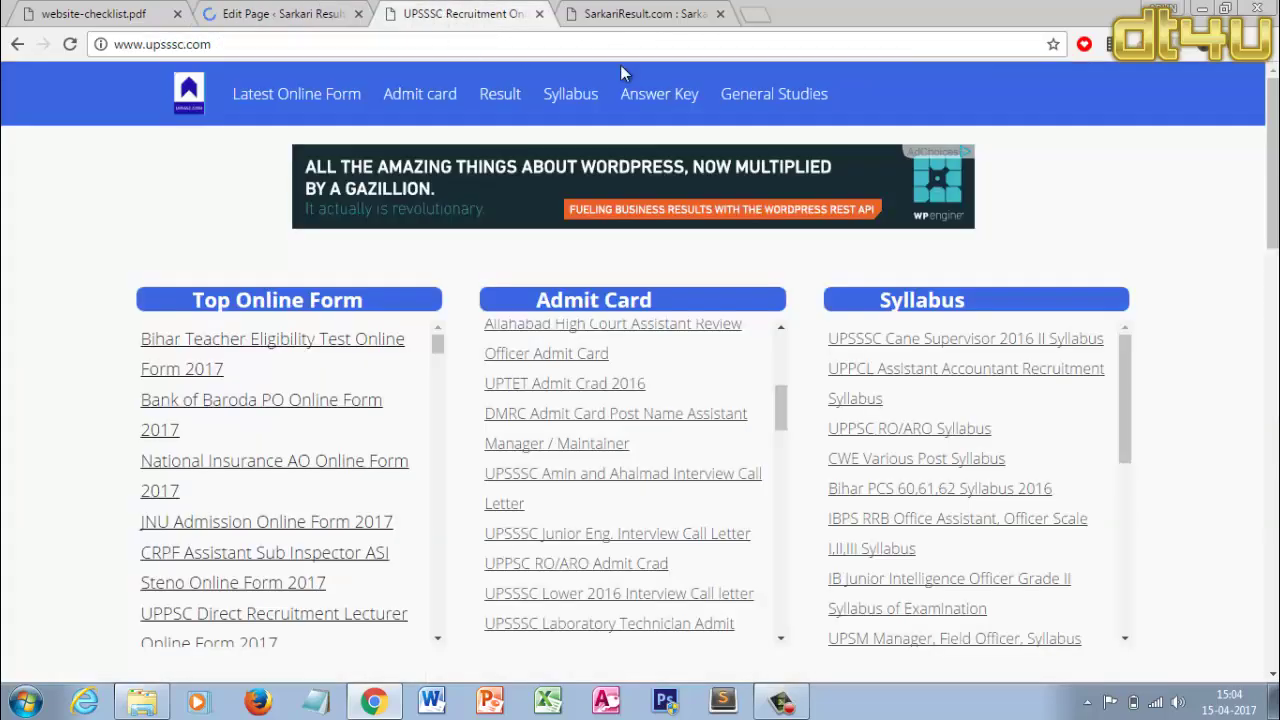
click(262, 14)
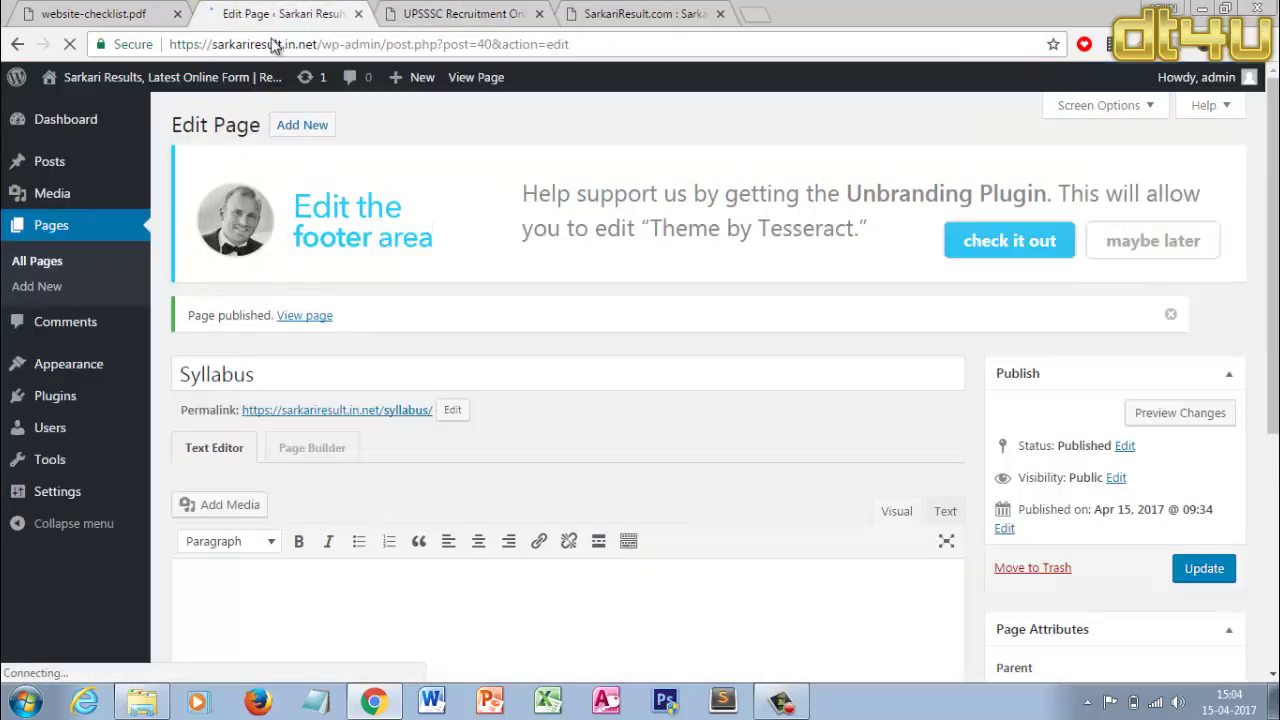
click(302, 125)
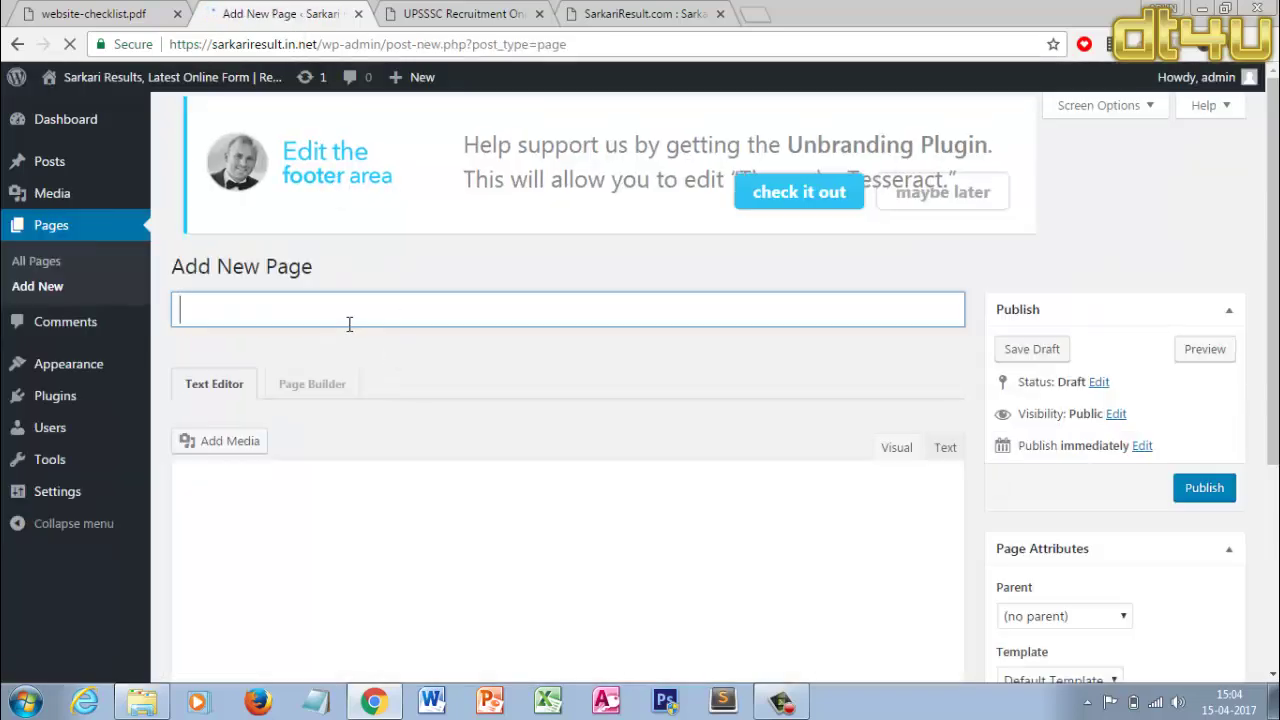
text(Answer Key)
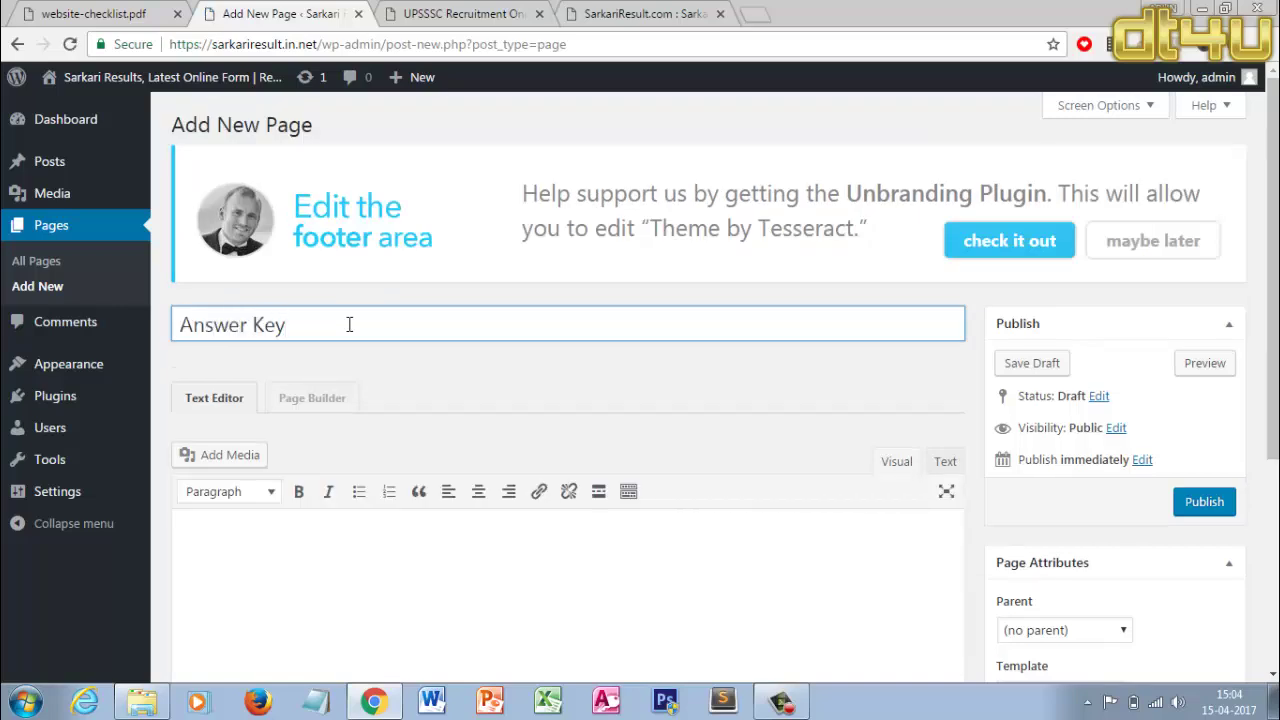
click(1206, 510)
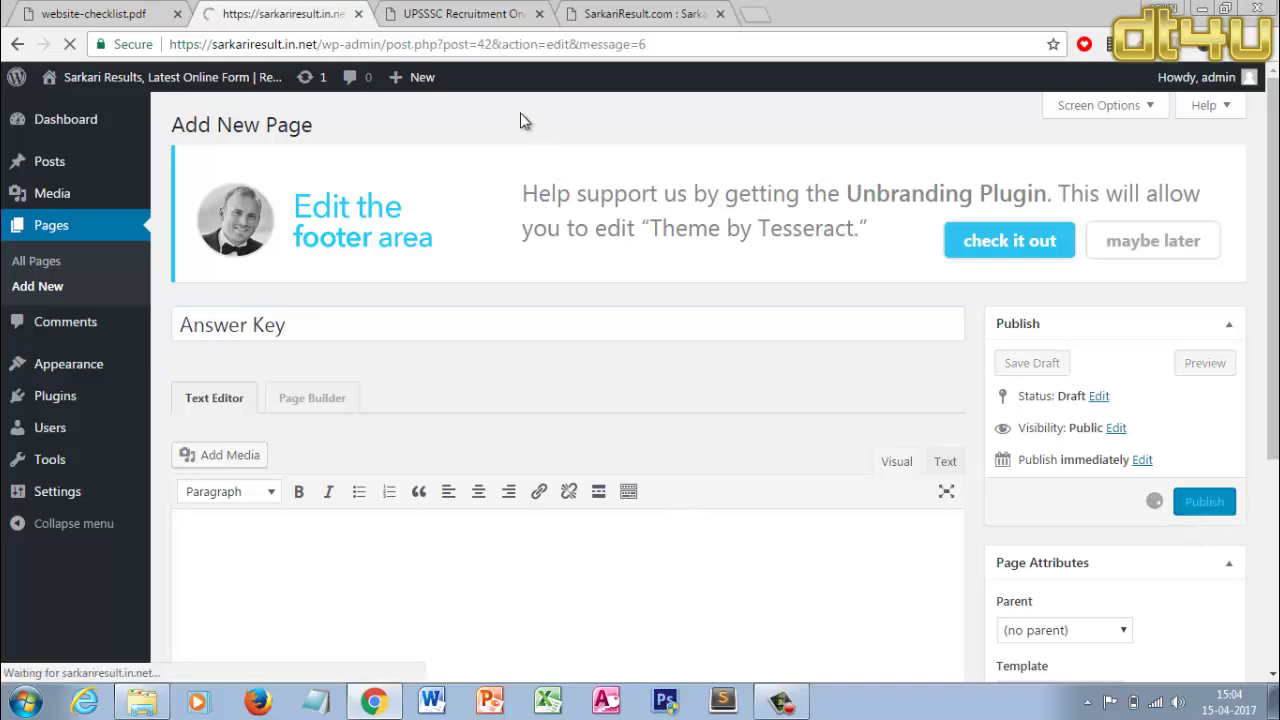
Check upsssc.com's menu once more and open the WordPress menu management page in a new browser tab
click(465, 12)
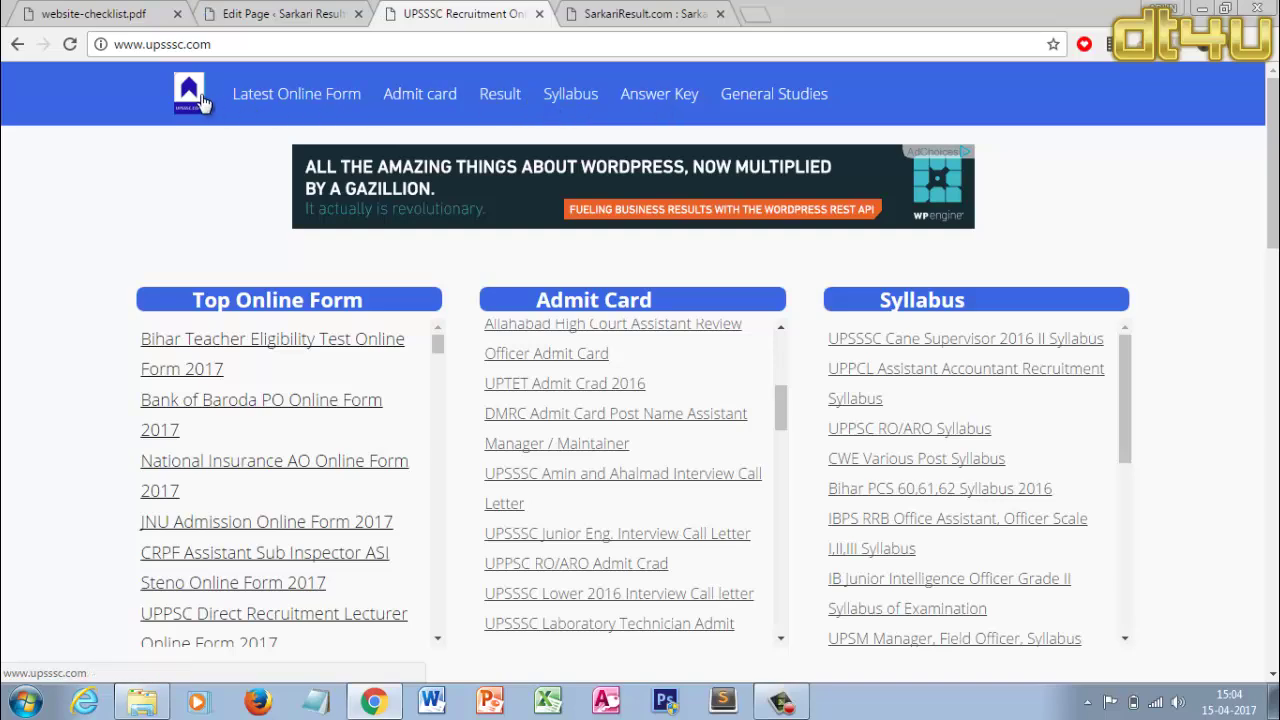
click(278, 10)
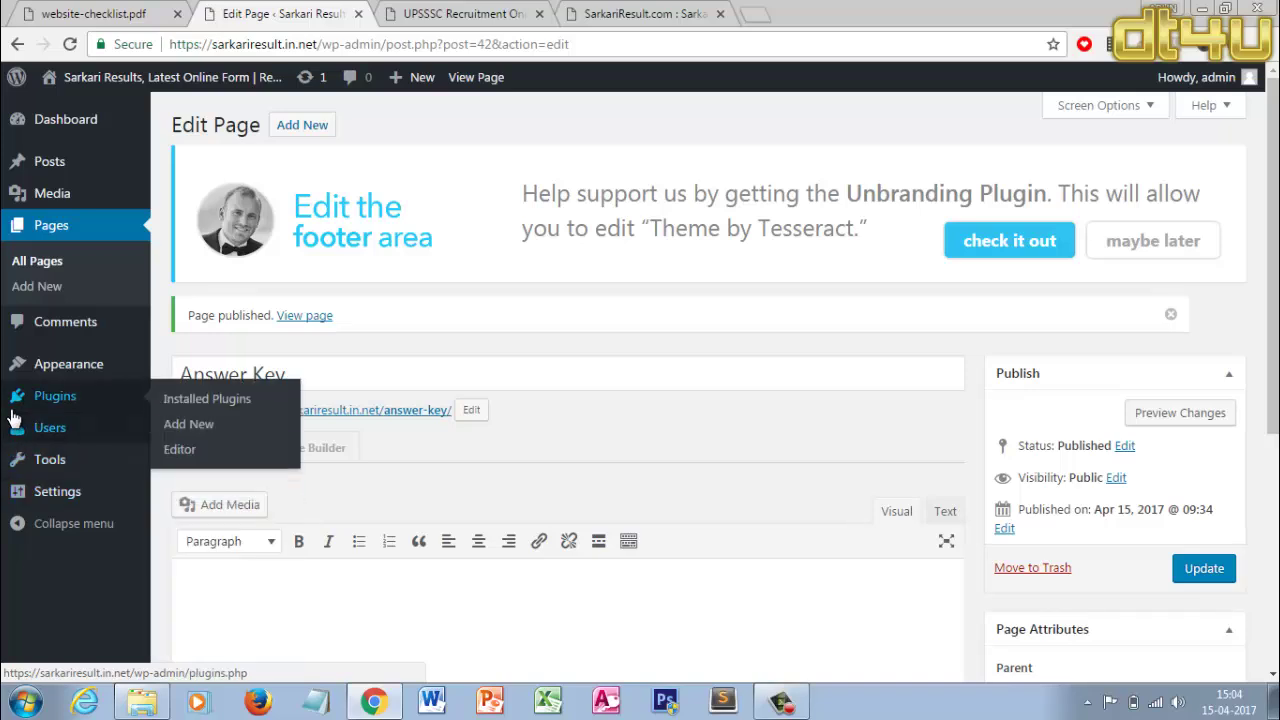
mouse_move(65, 368)
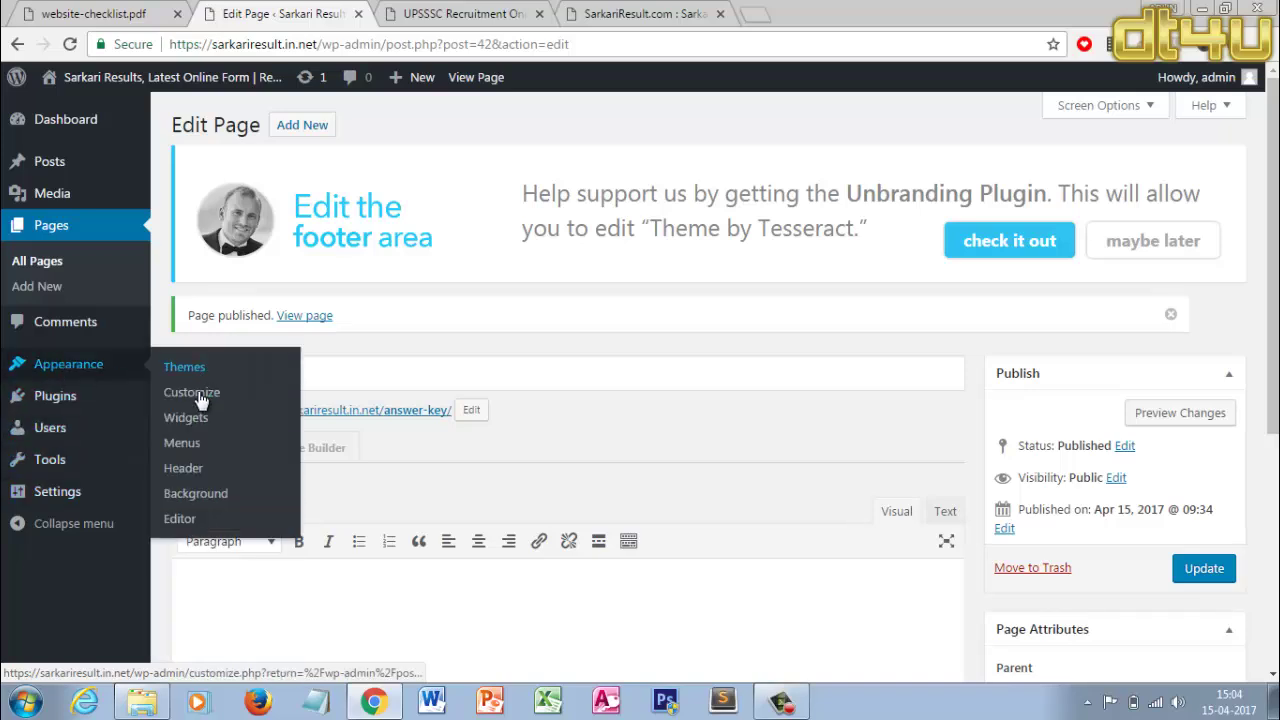
right_click(185, 451)
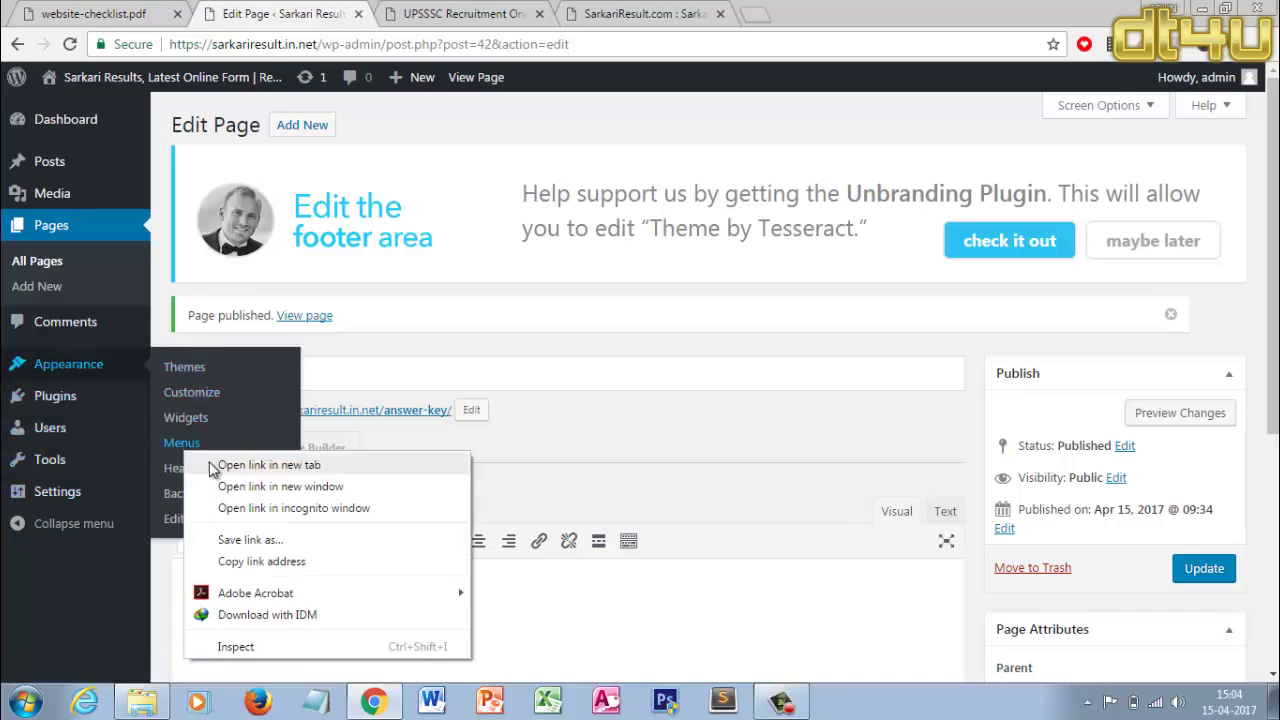
click(262, 465)
click(446, 12)
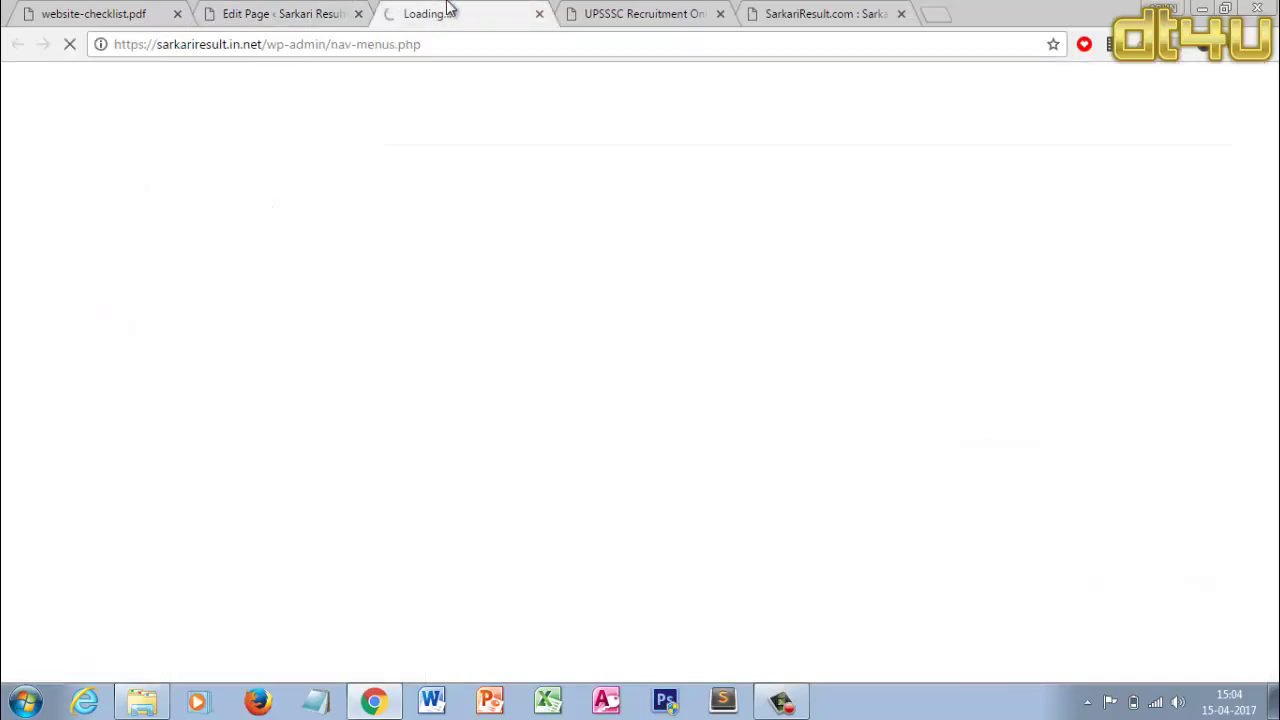
click(640, 10)
Open the live sarkariresult.in.net site in a new browser tab and view its header navigation
click(222, 10)
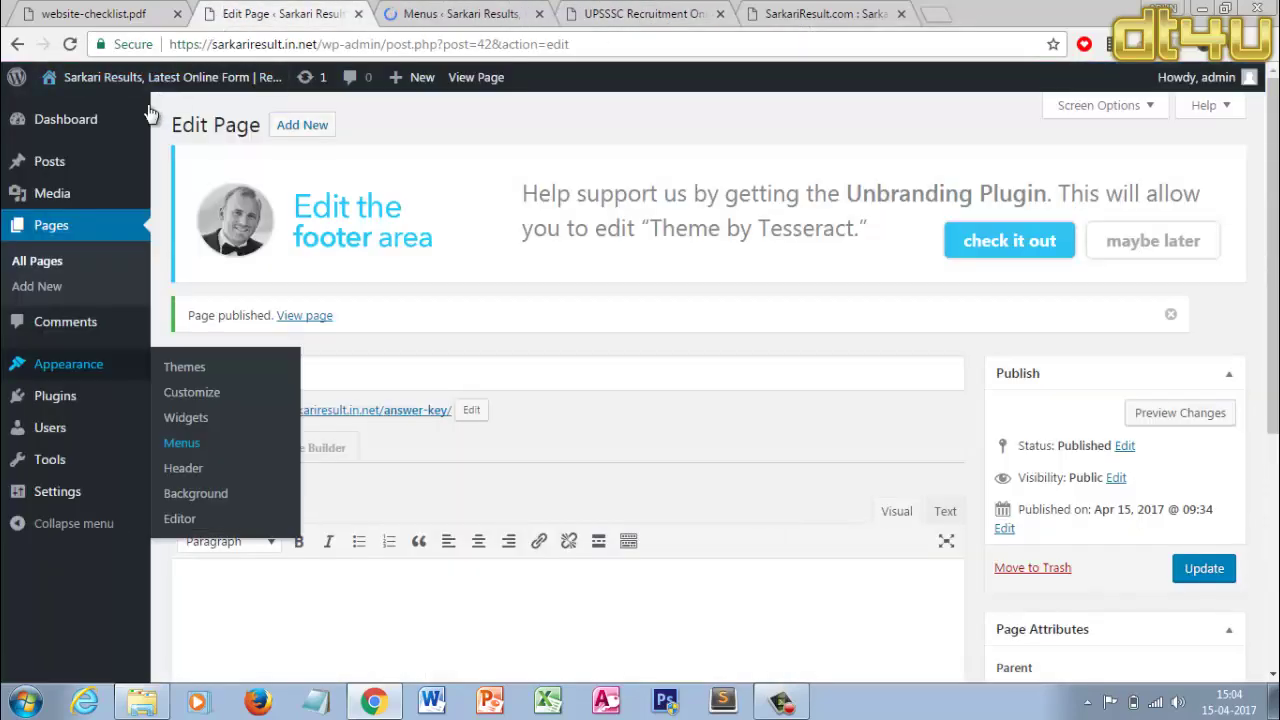
mouse_move(138, 88)
right_click(109, 120)
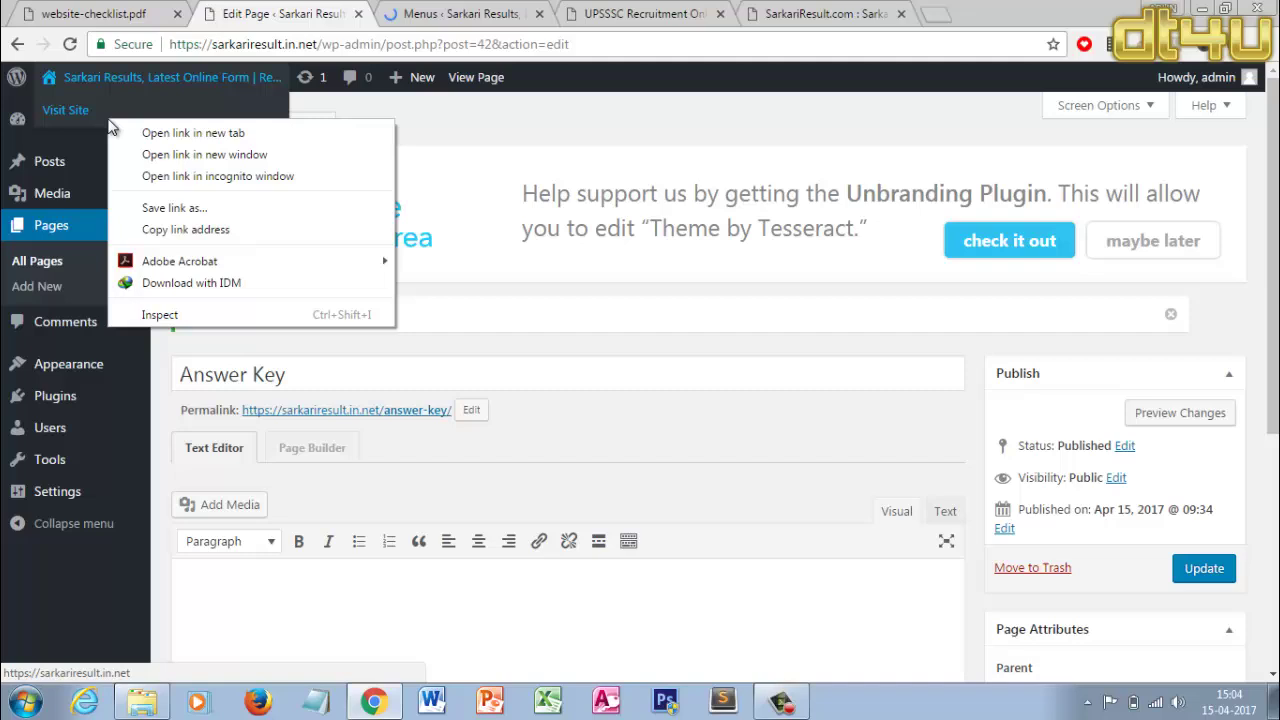
click(160, 133)
click(440, 12)
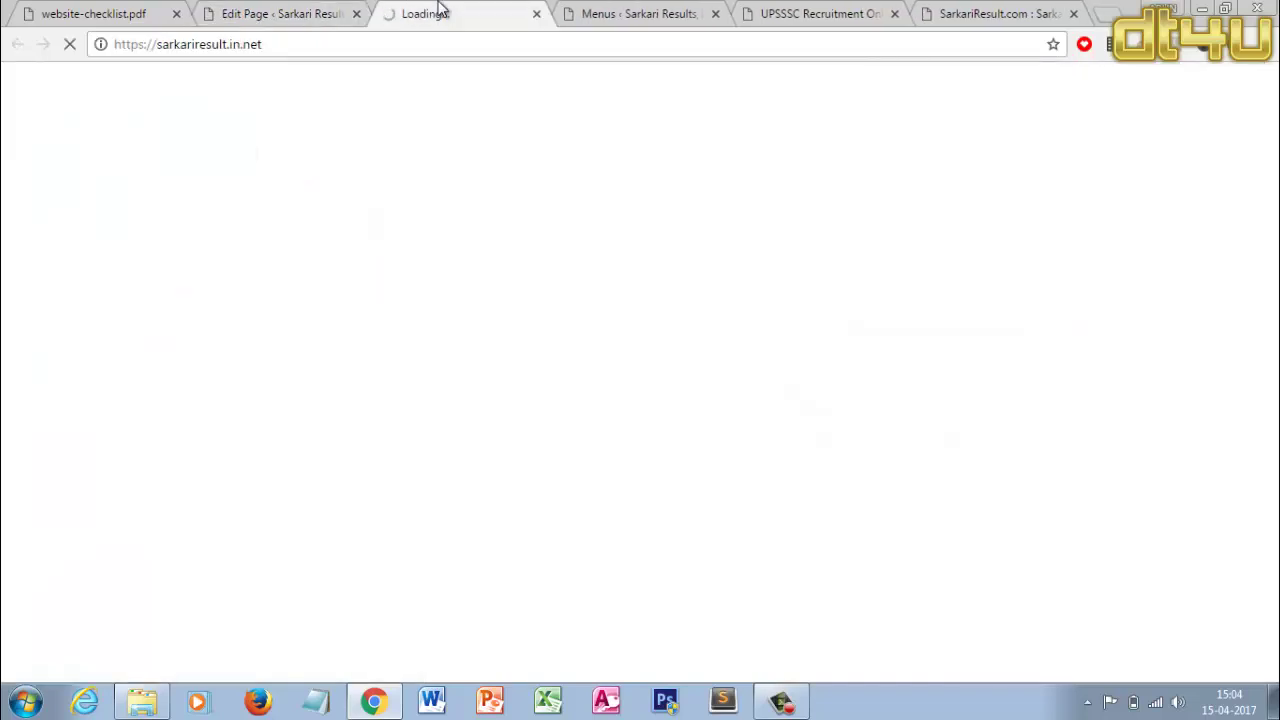
click(637, 11)
click(443, 11)
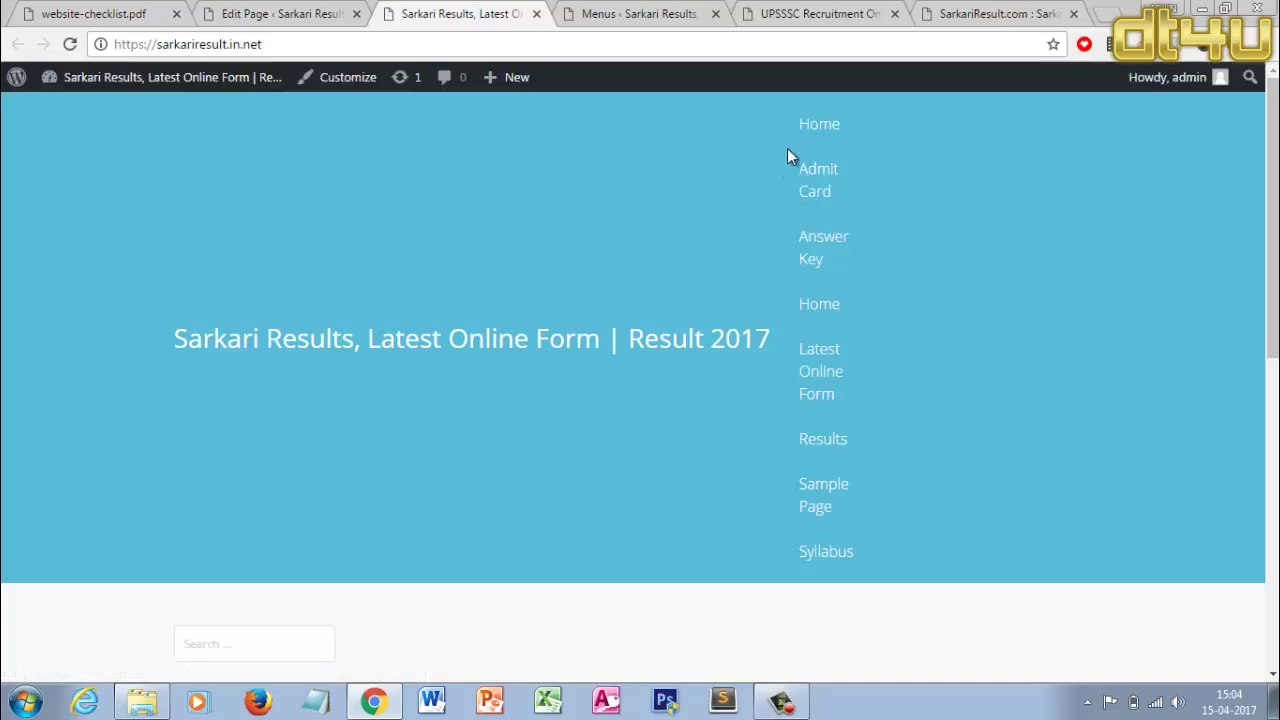
Create a new navigation menu named main
click(614, 8)
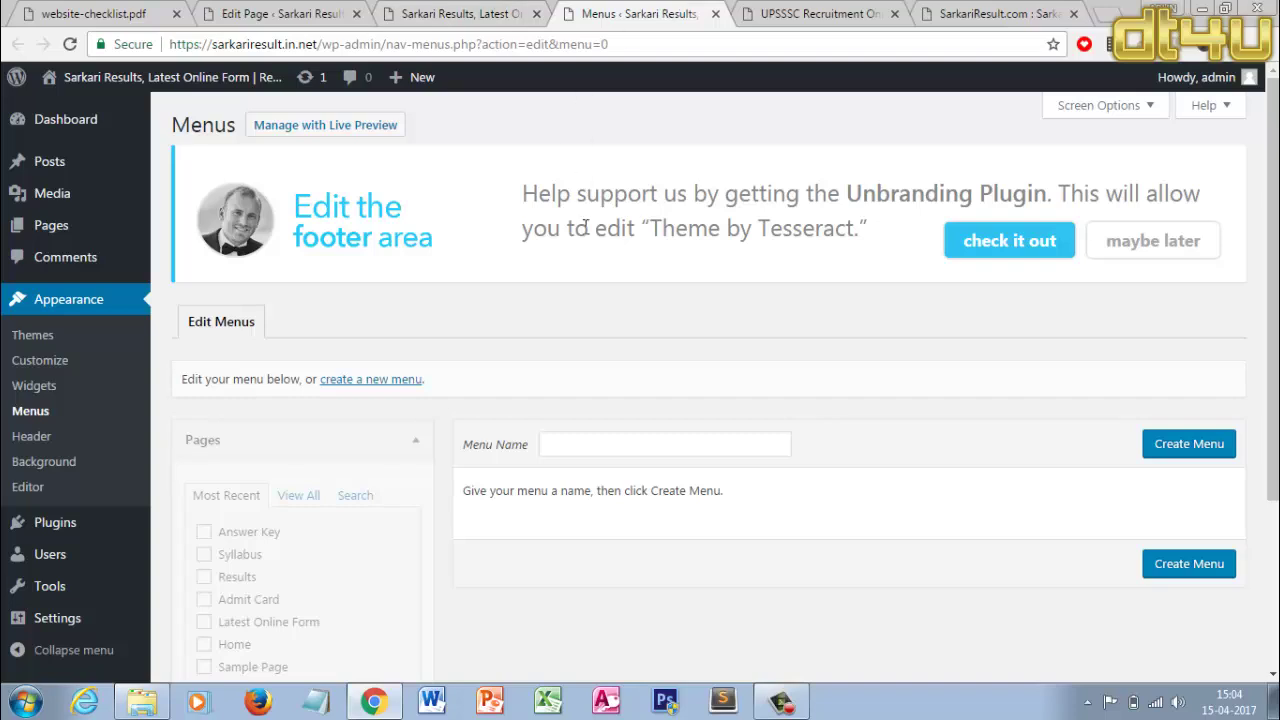
click(656, 455)
text(main)
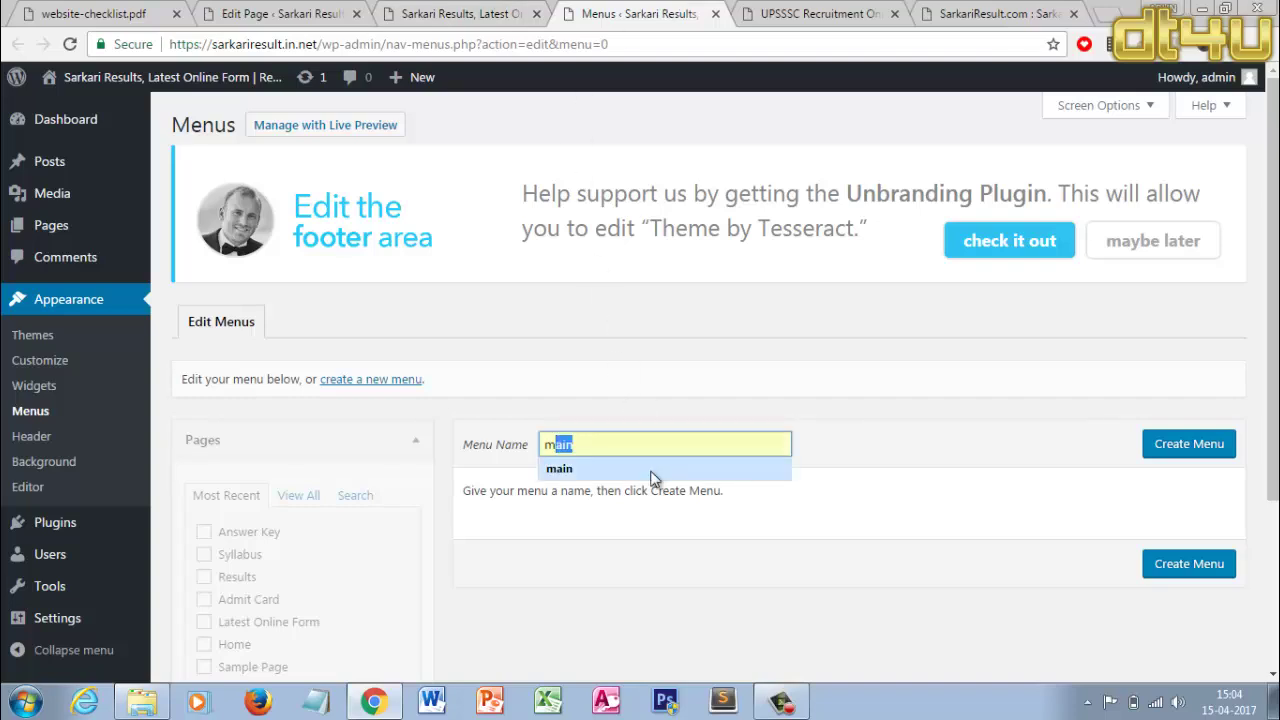
click(655, 472)
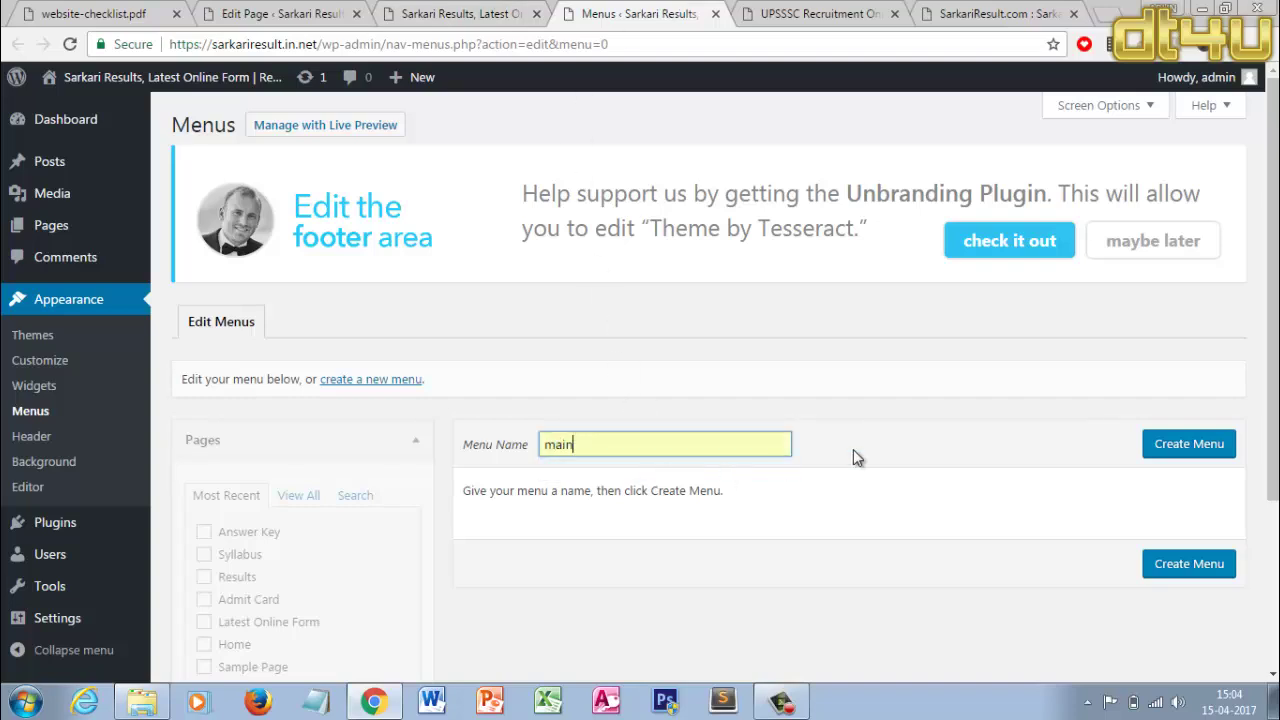
click(1186, 446)
scroll(791, 412, down, 2)
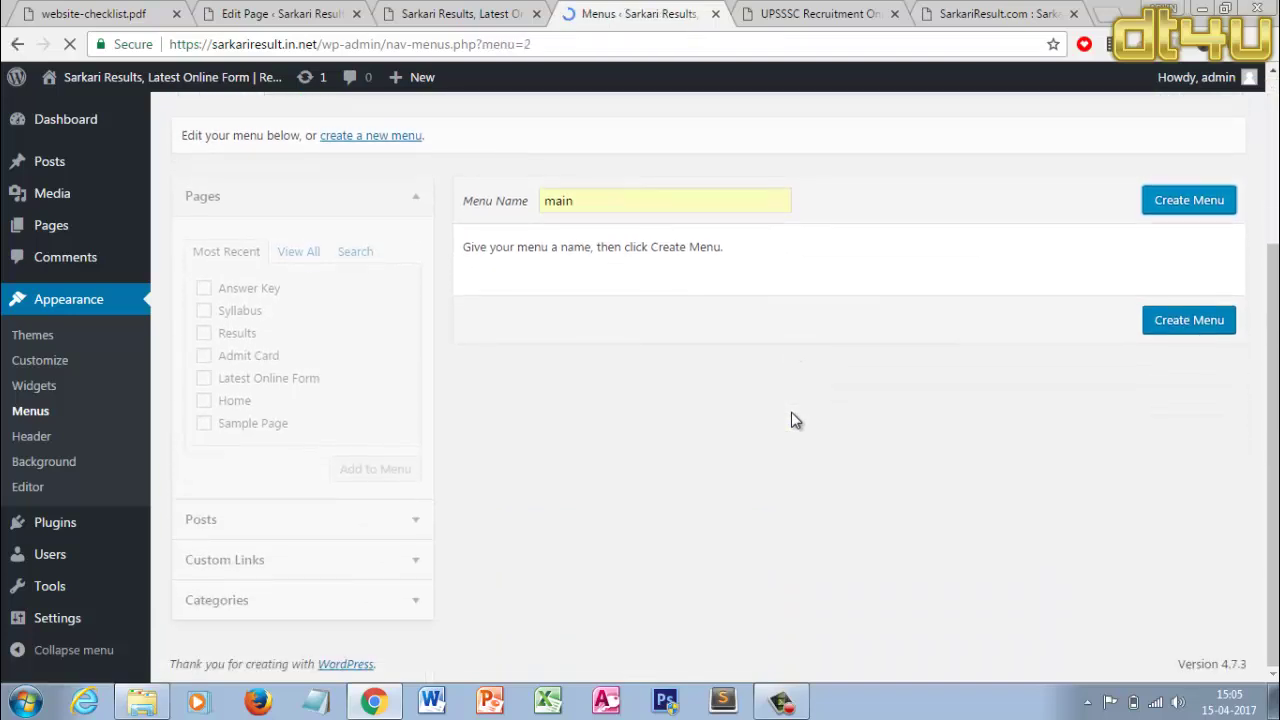
Add all the listed pages, from Answer Key to Sample Page, to the main menu
scroll(791, 420, down, 2)
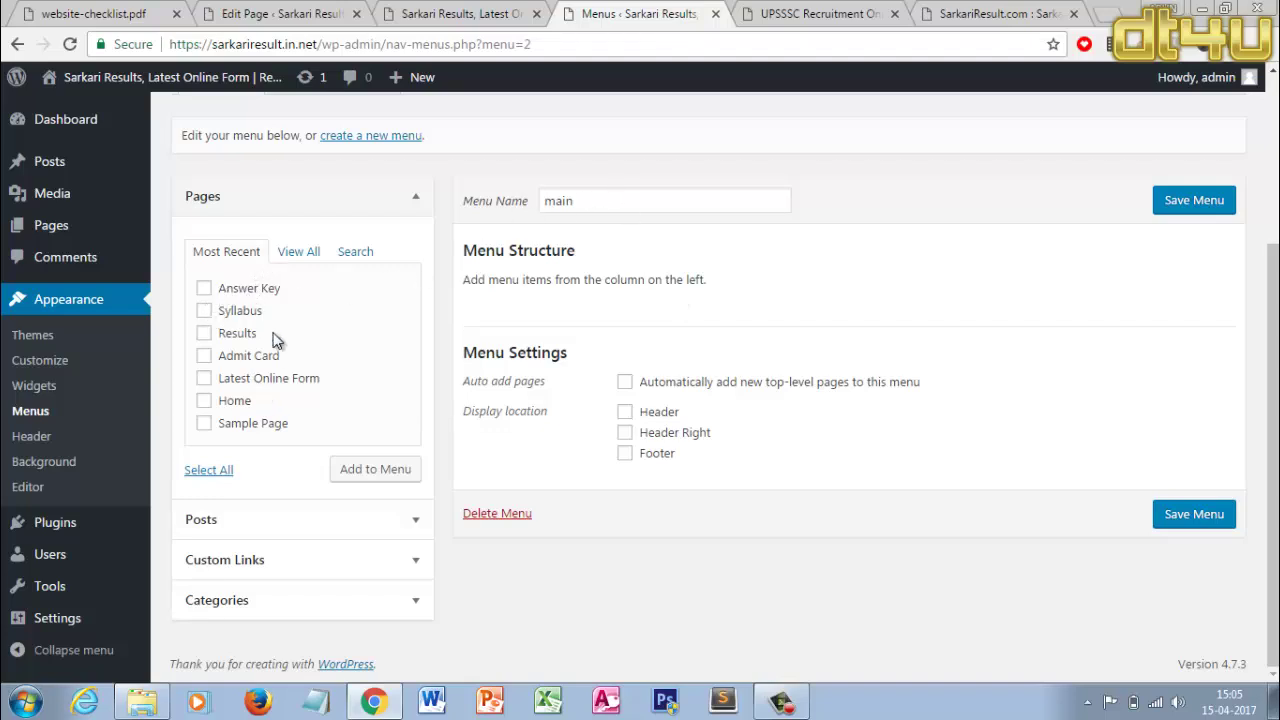
click(210, 470)
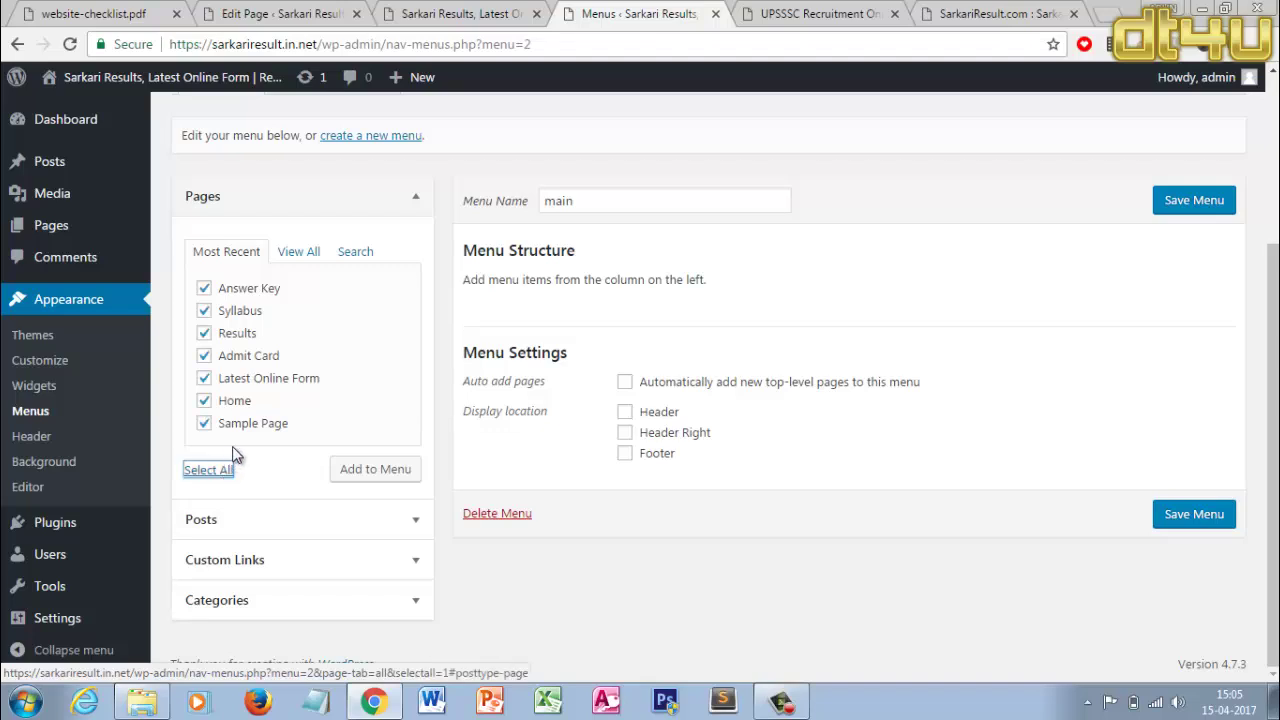
click(357, 470)
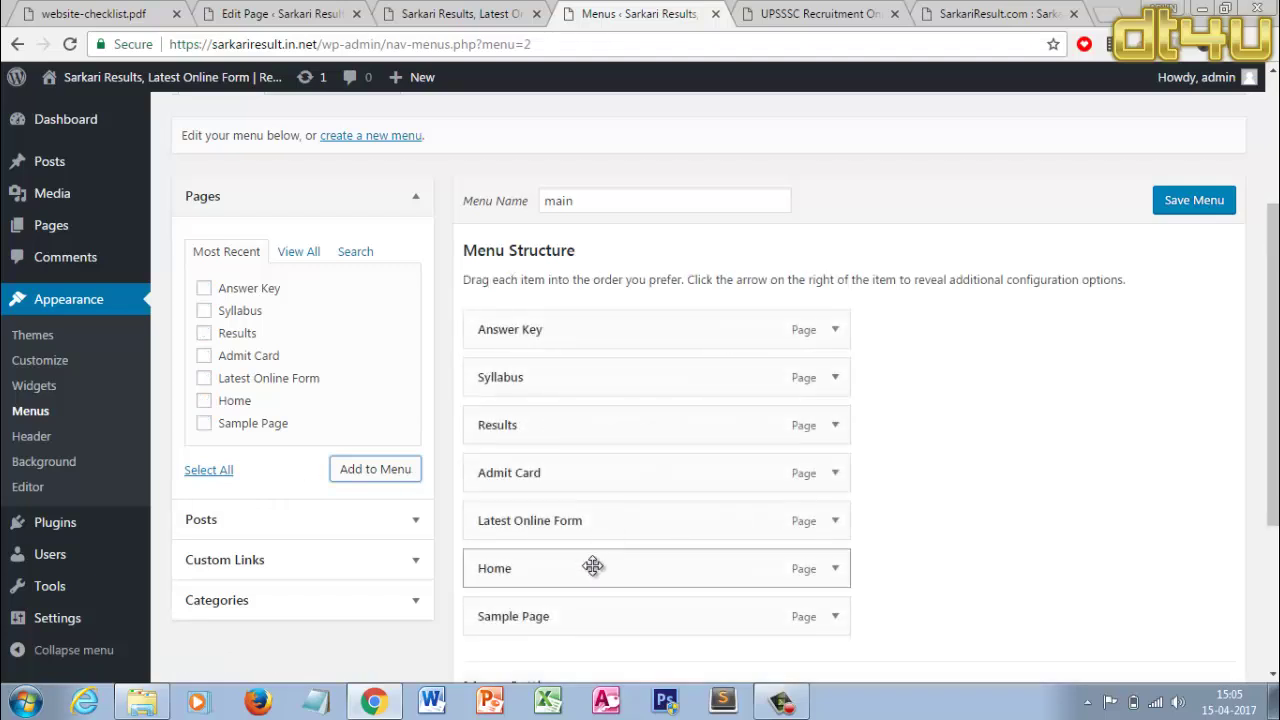
Move the Home item above Answer Key in the menu structure and remove it from the menu
drag(586, 554, 582, 330)
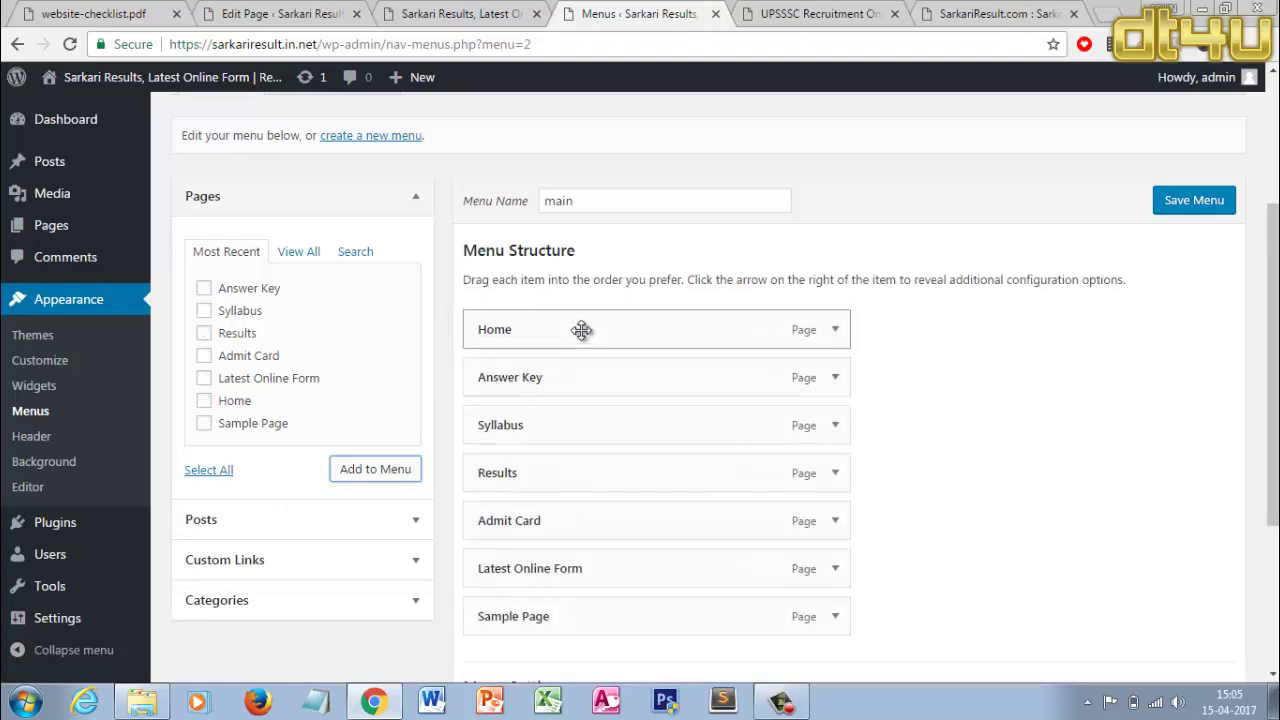
click(835, 330)
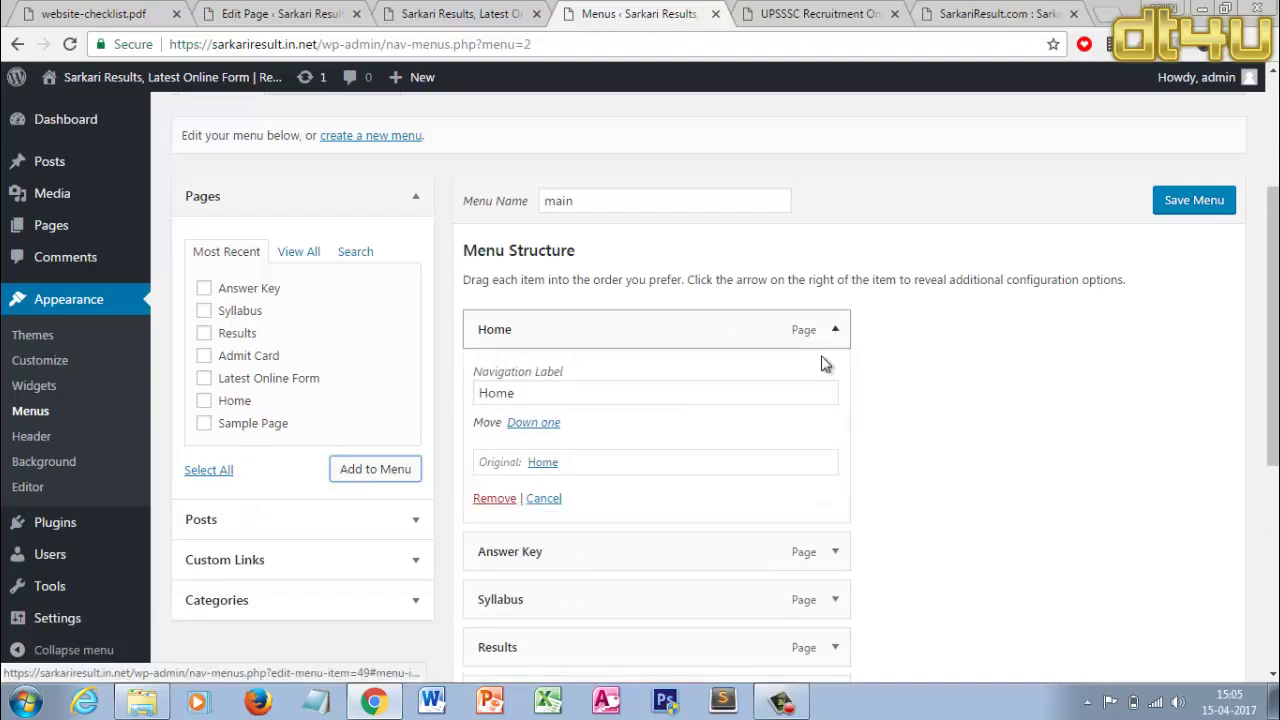
click(499, 503)
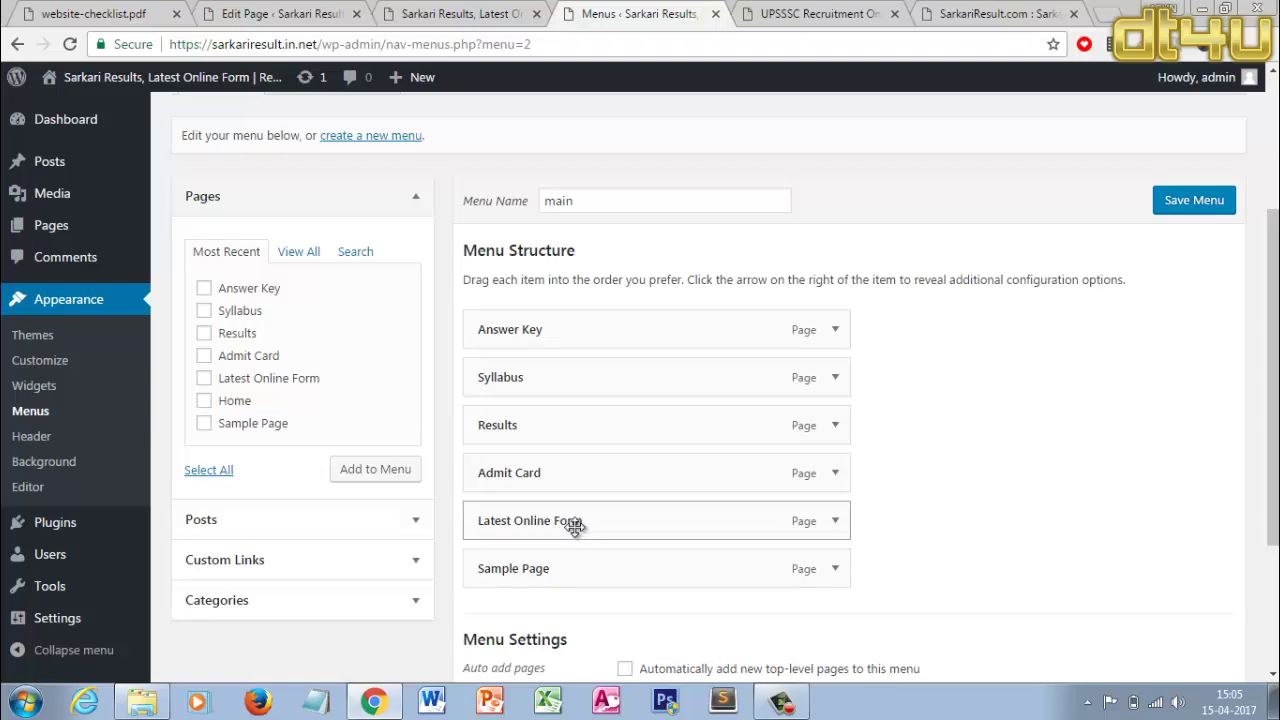
Move Latest Online Form to the first place in the main menu and remove the Sample Page item
drag(573, 527, 571, 328)
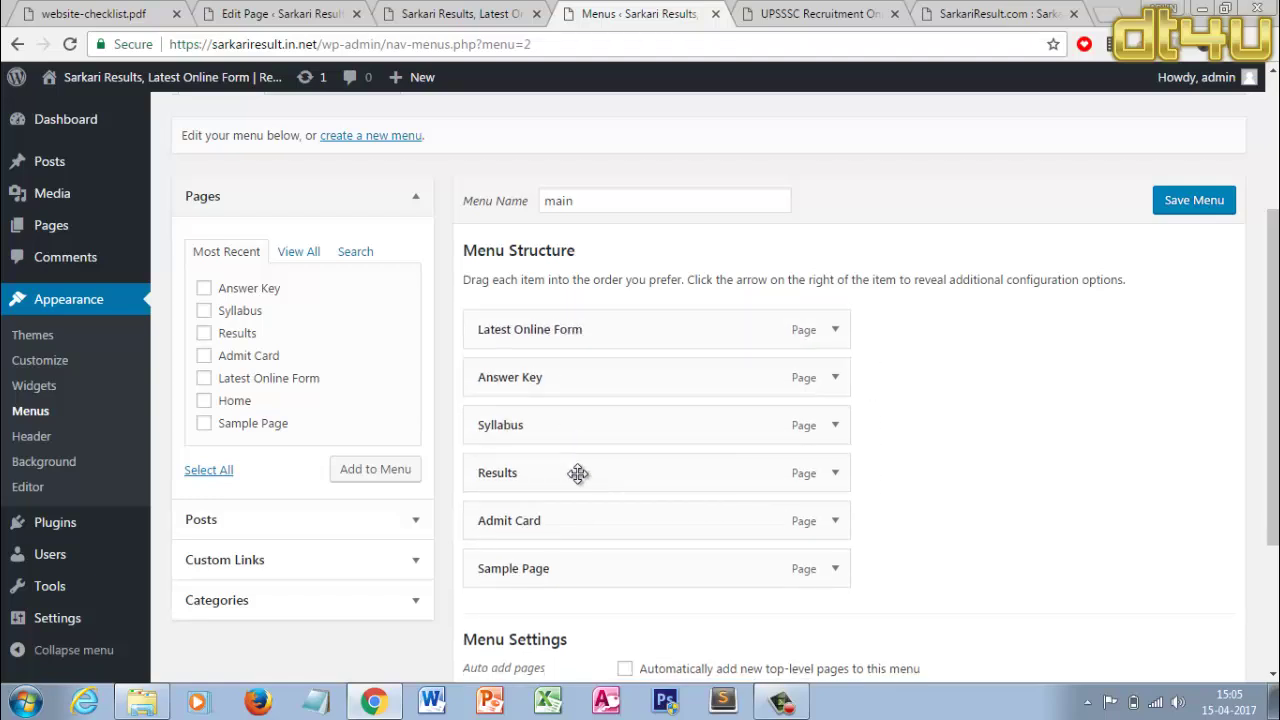
scroll(560, 531, down, 1)
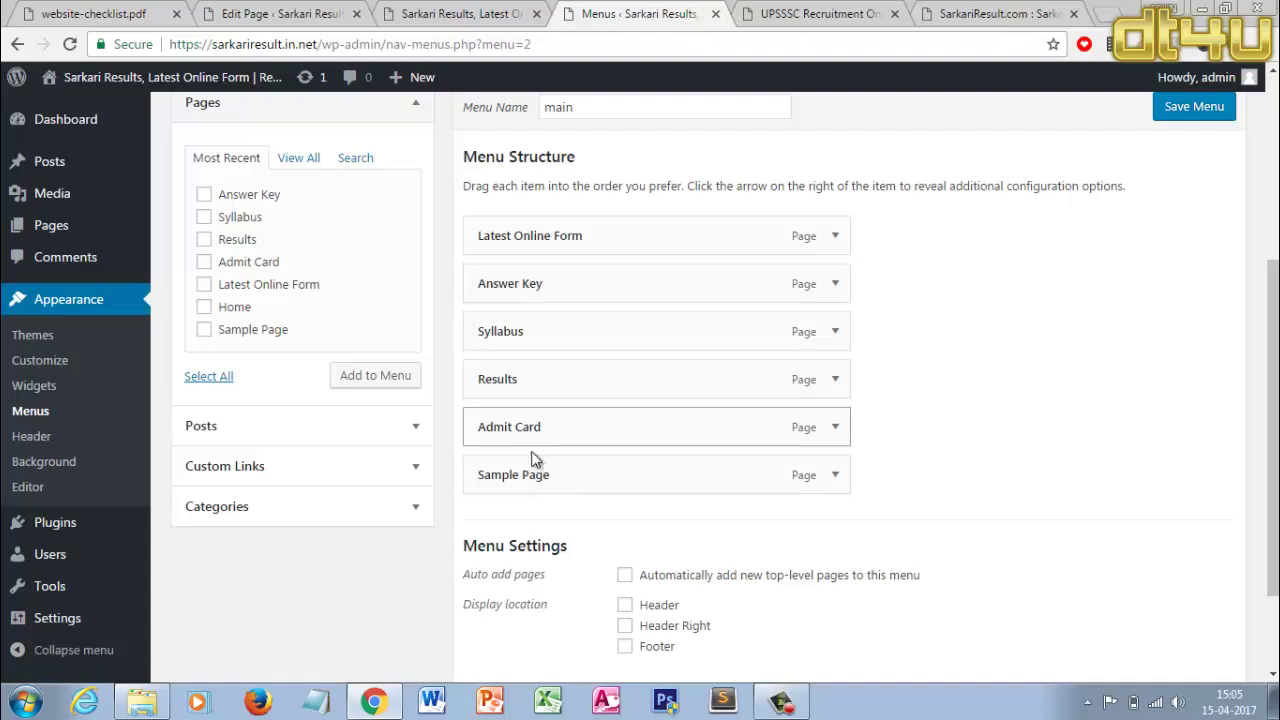
click(836, 476)
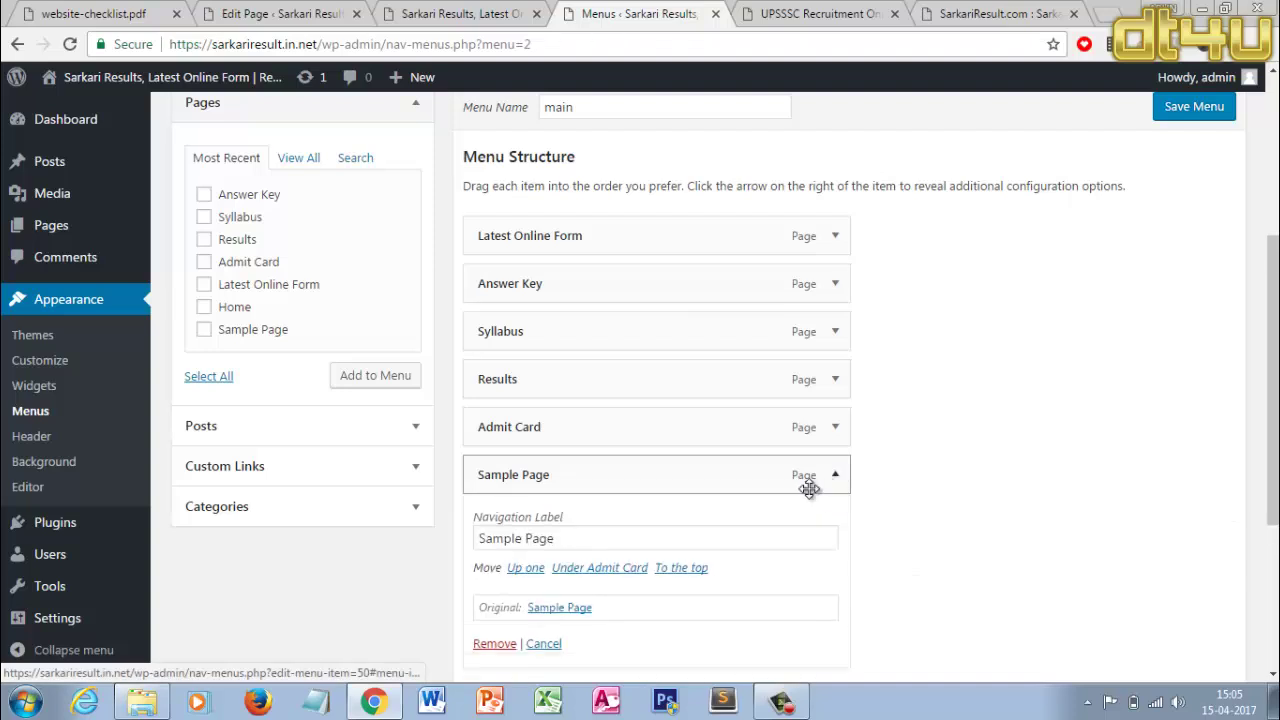
click(499, 644)
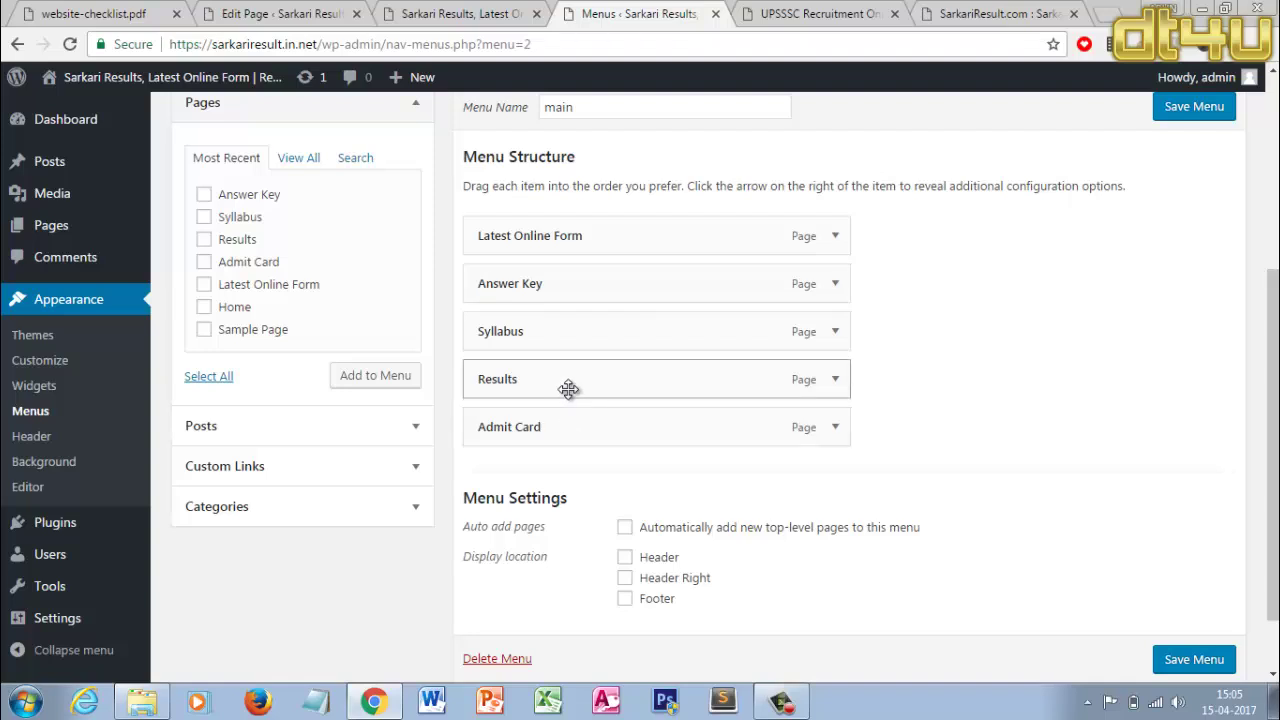
Reorder the remaining menu items so Latest Online Form is followed by Admit Card, Results, Syllabus and Answer Key
drag(578, 418, 560, 282)
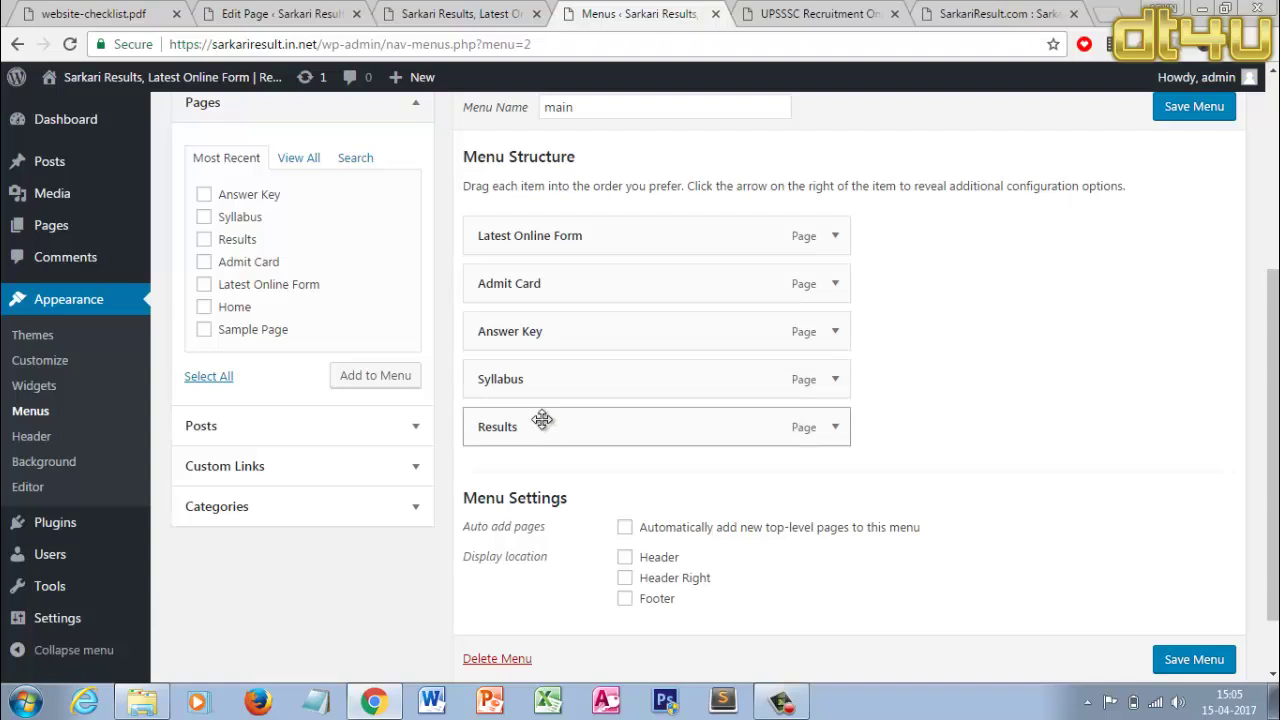
drag(542, 425, 537, 337)
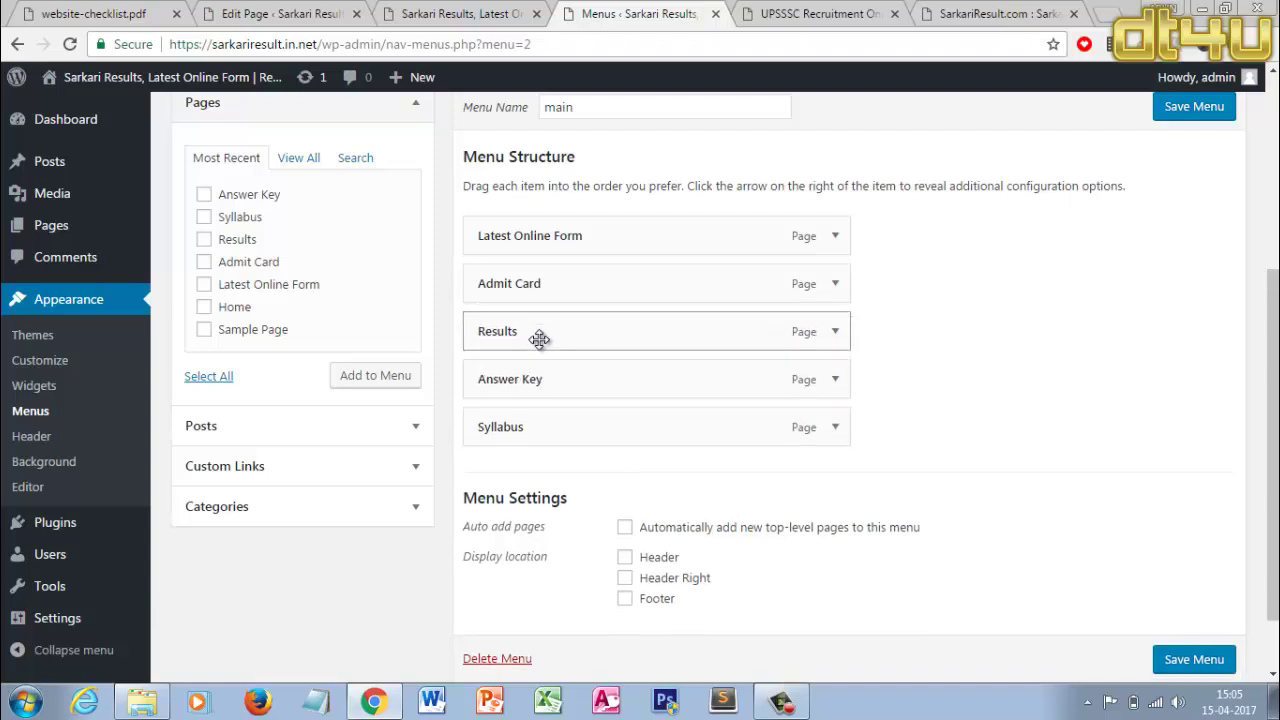
drag(554, 427, 540, 376)
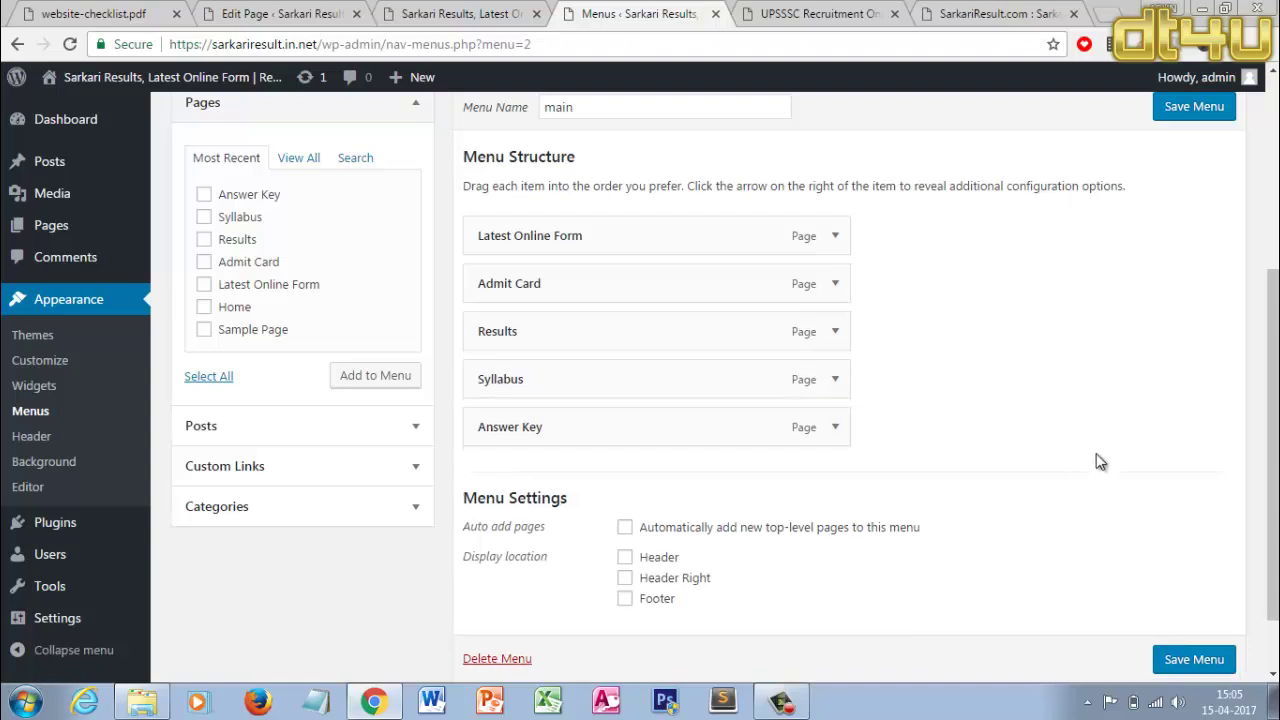
Assign the main menu to the Header display location, save it, and reload the live site
scroll(1097, 457, up, 2)
scroll(1097, 457, down, 3)
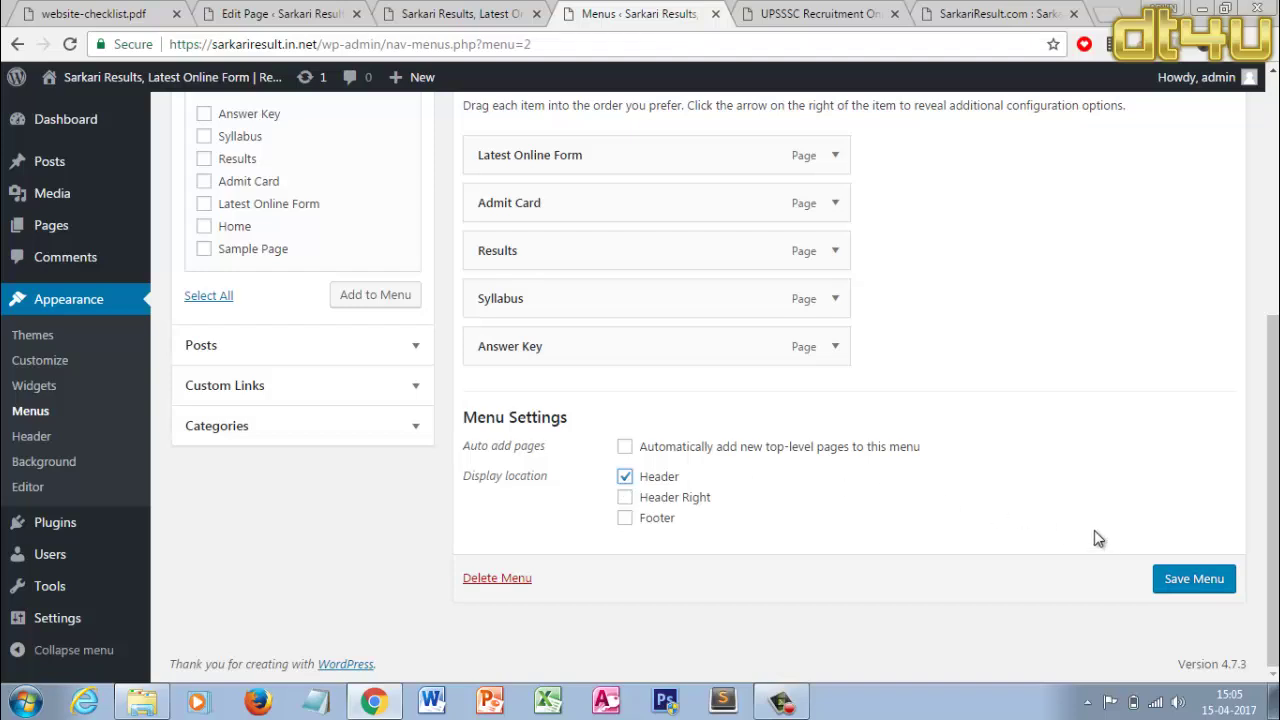
click(1172, 584)
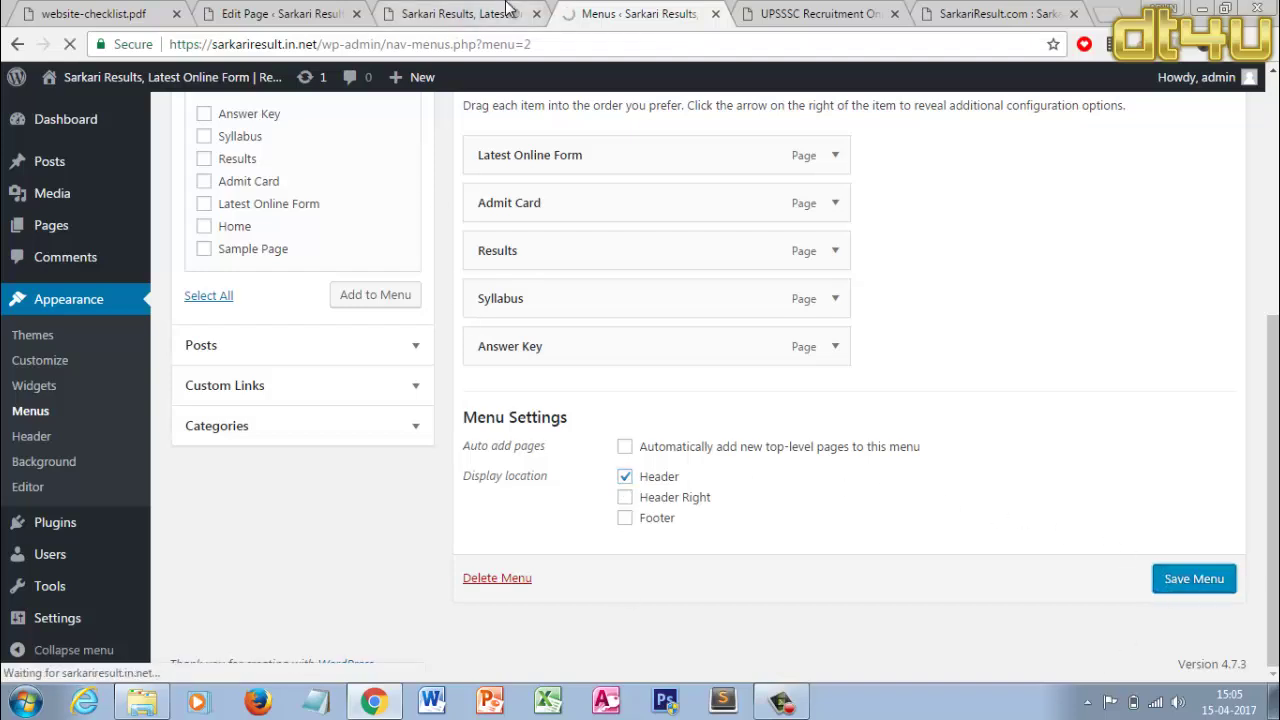
click(460, 13)
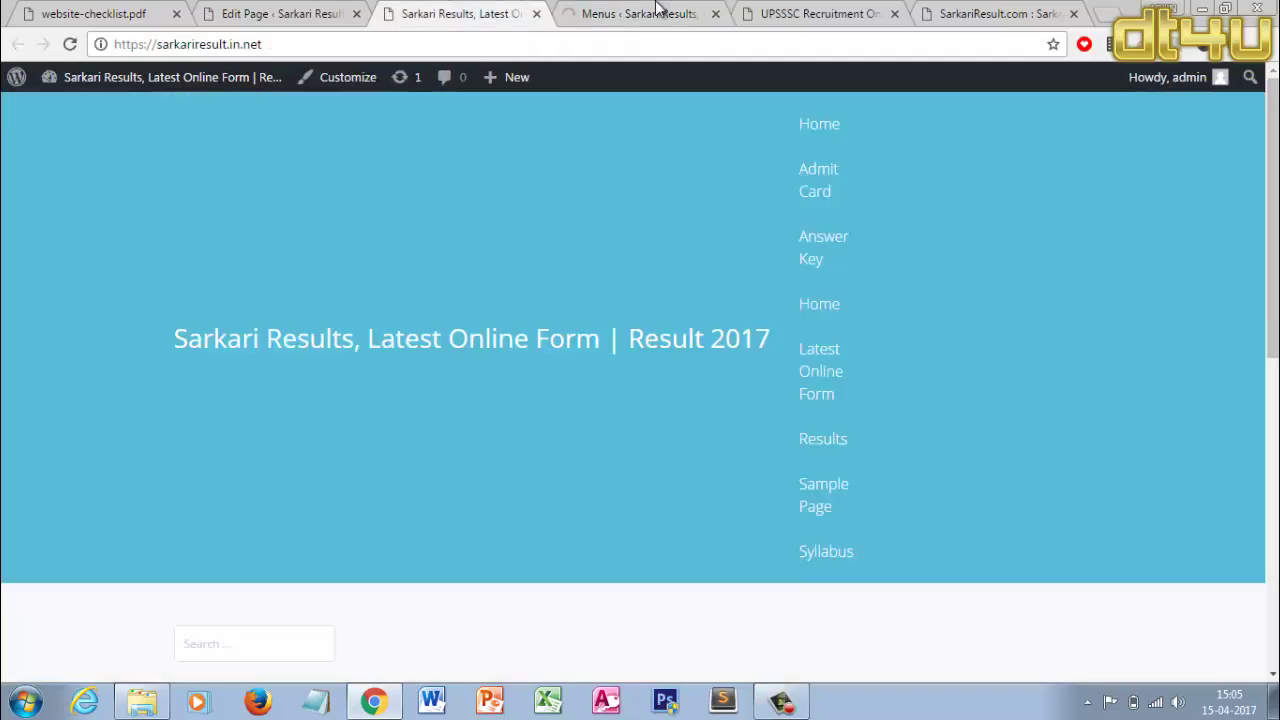
click(69, 51)
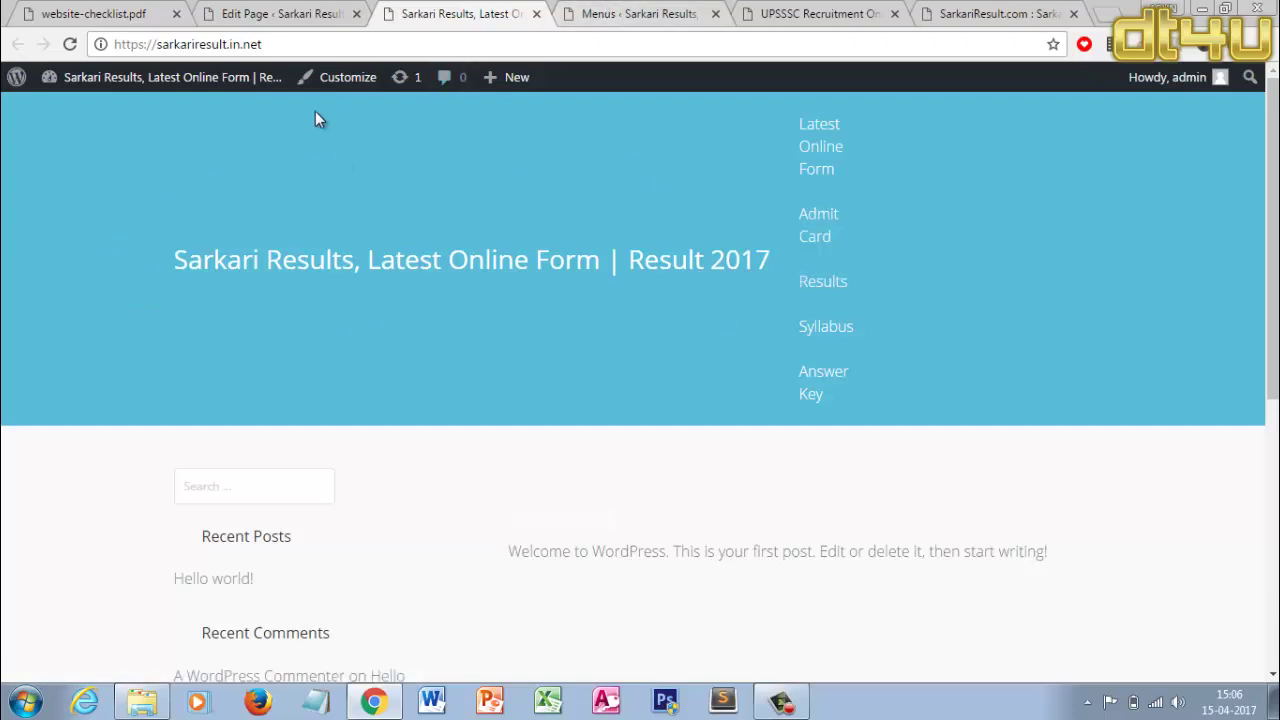
Open the theme customizer for the sarkariresult.in.net site and look through its option sections
click(265, 16)
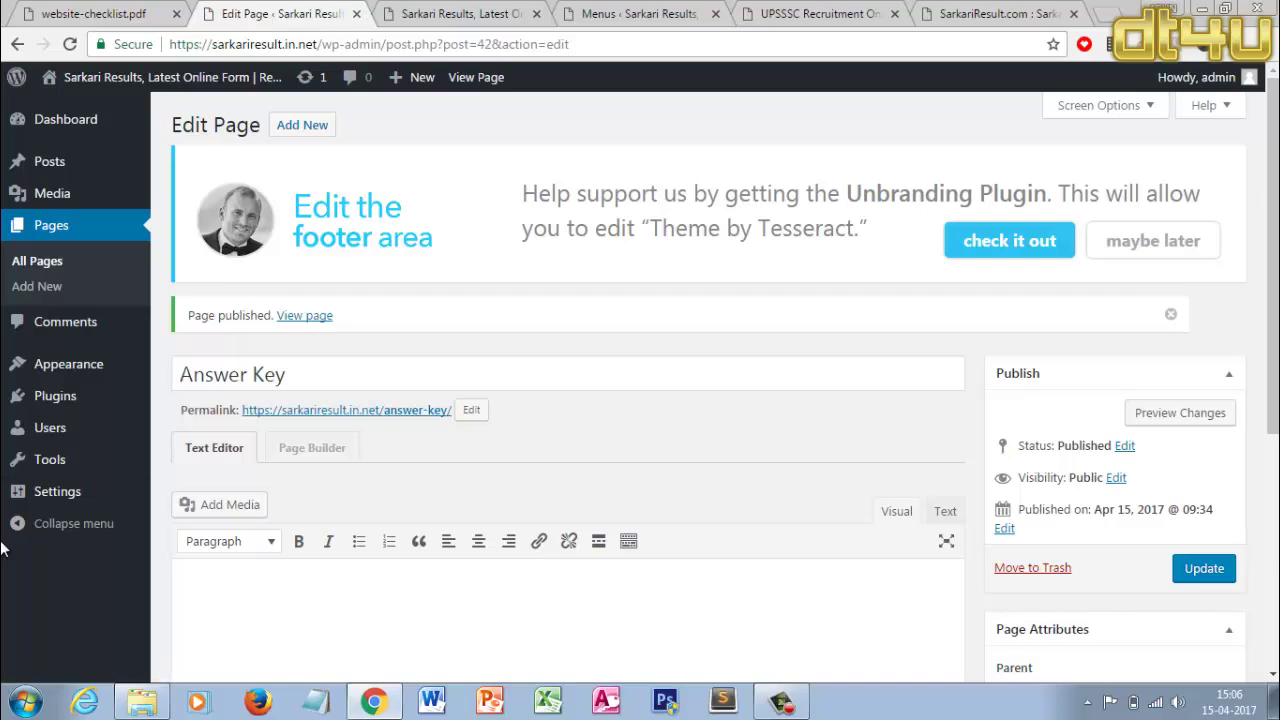
mouse_move(70, 366)
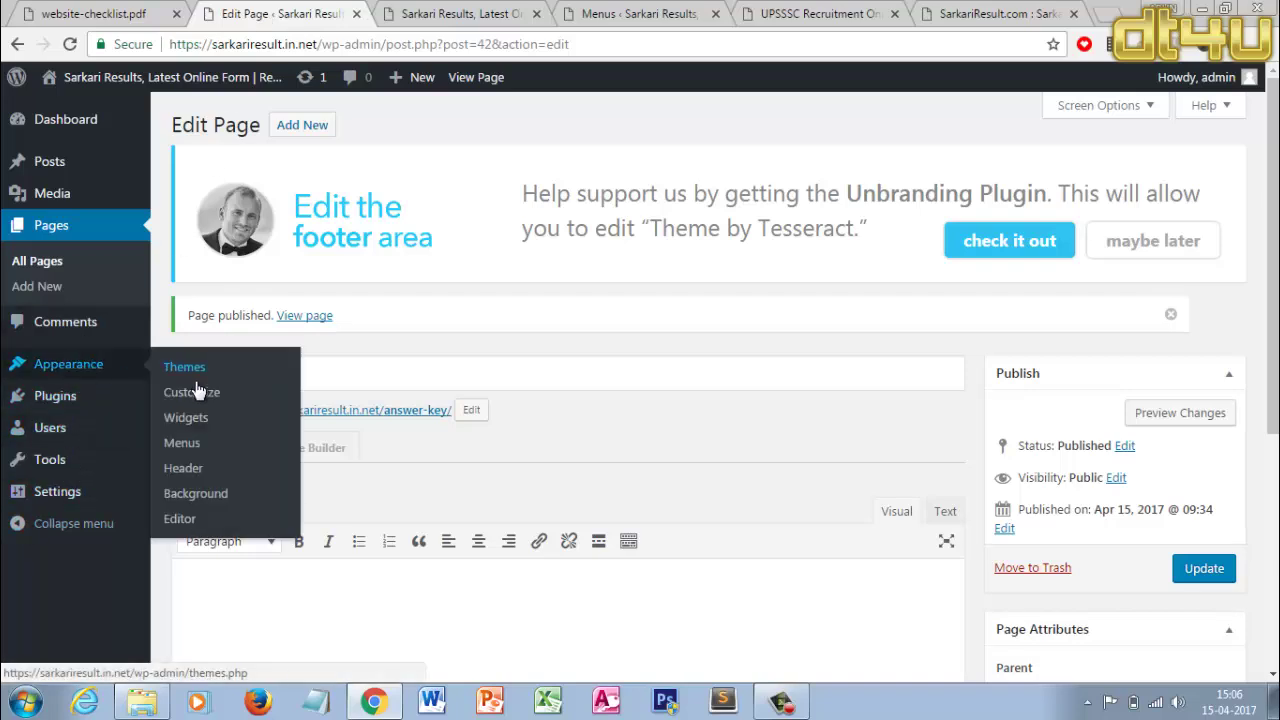
click(430, 14)
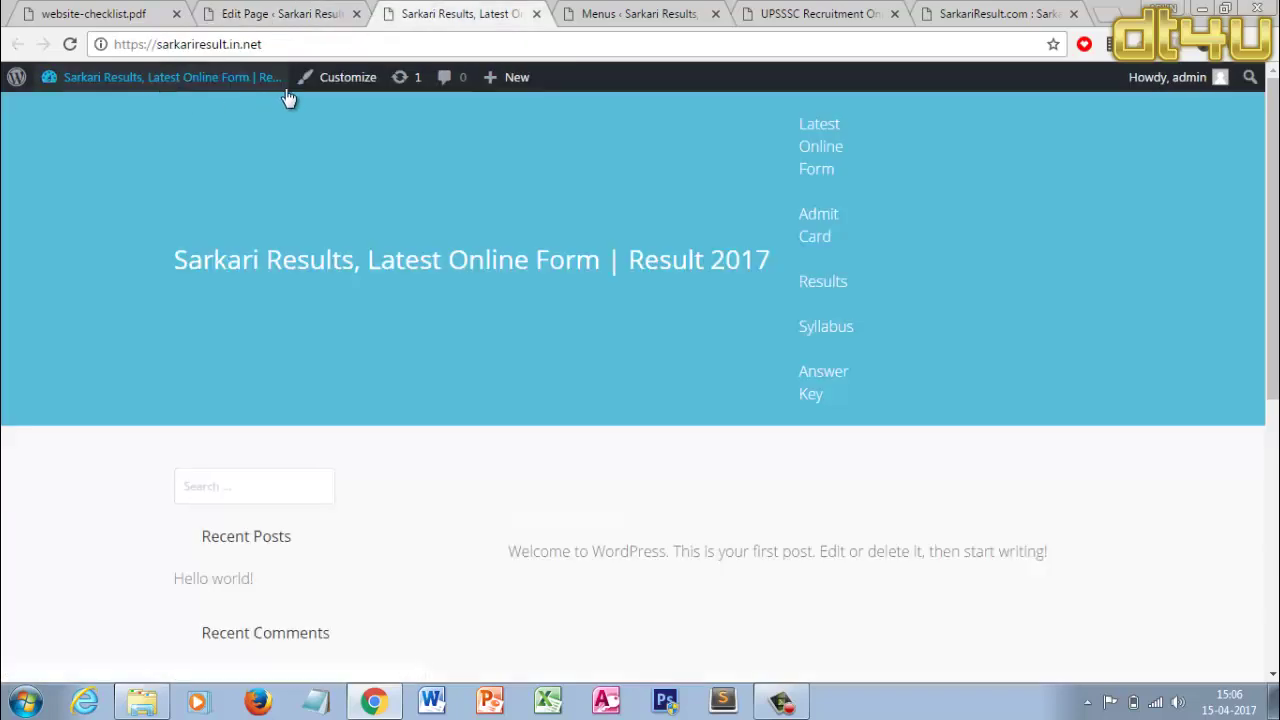
click(338, 77)
click(268, 12)
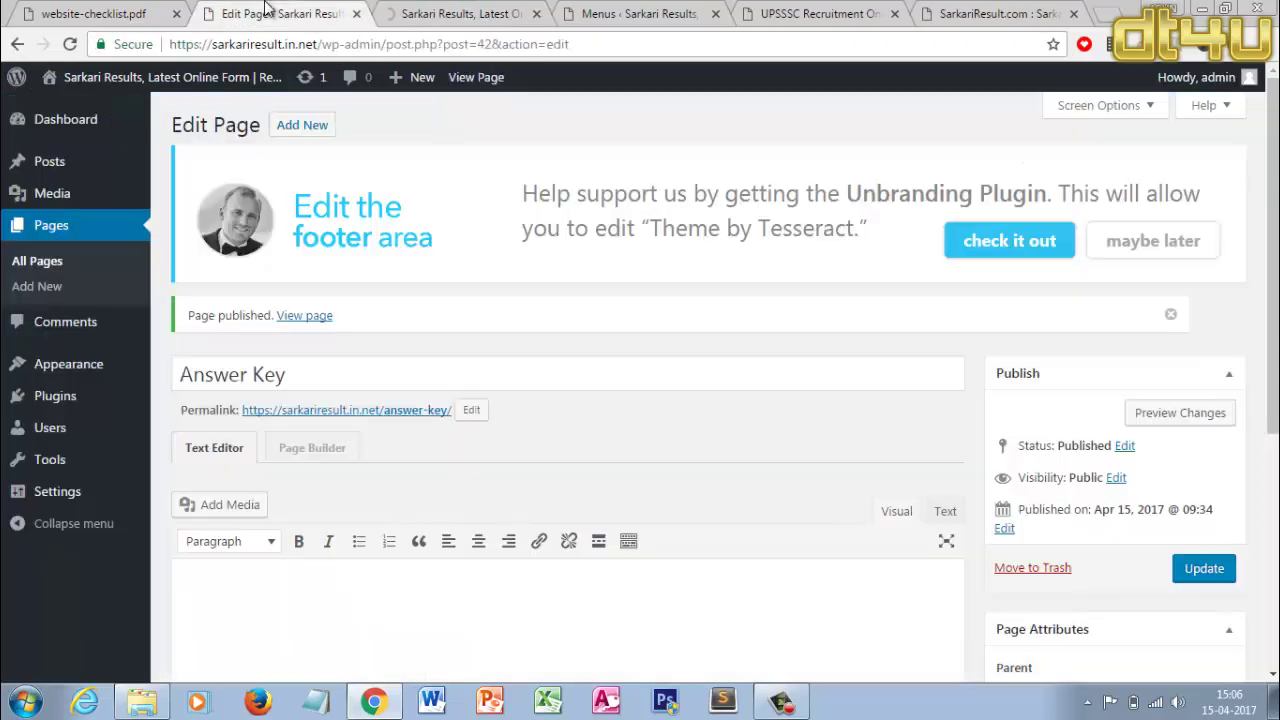
click(432, 12)
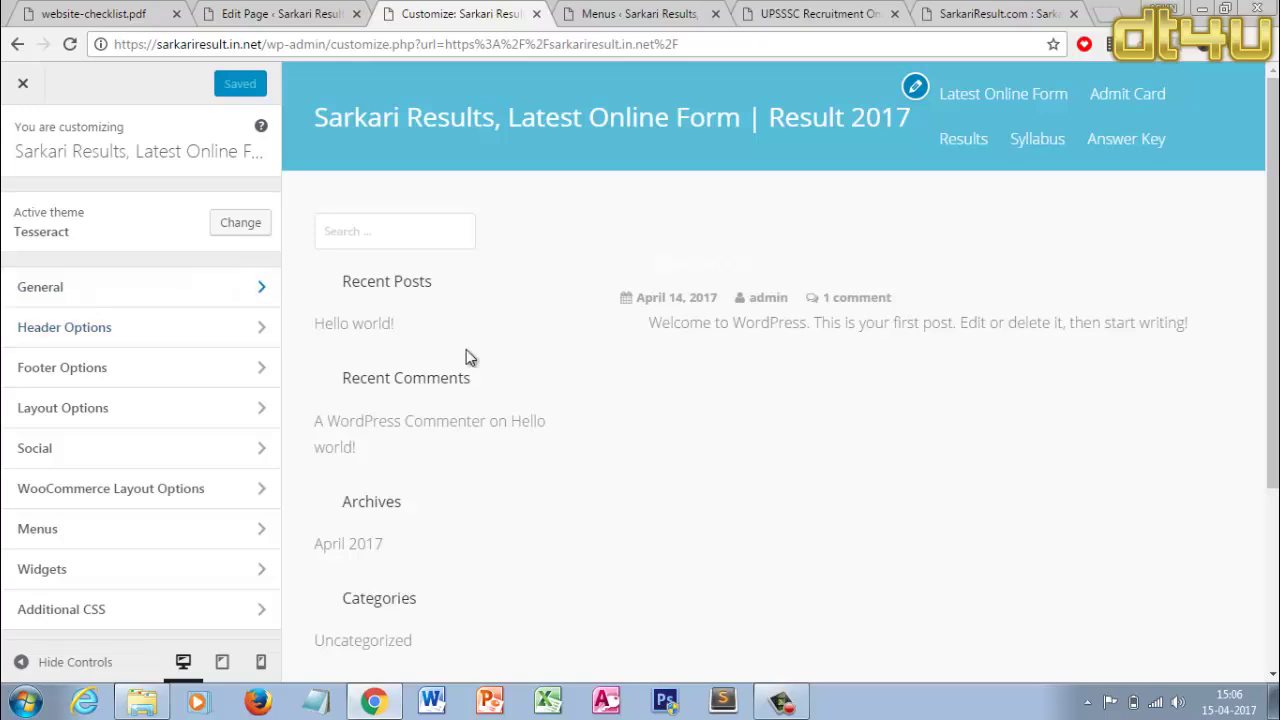
scroll(587, 260, down, 3)
scroll(587, 260, up, 3)
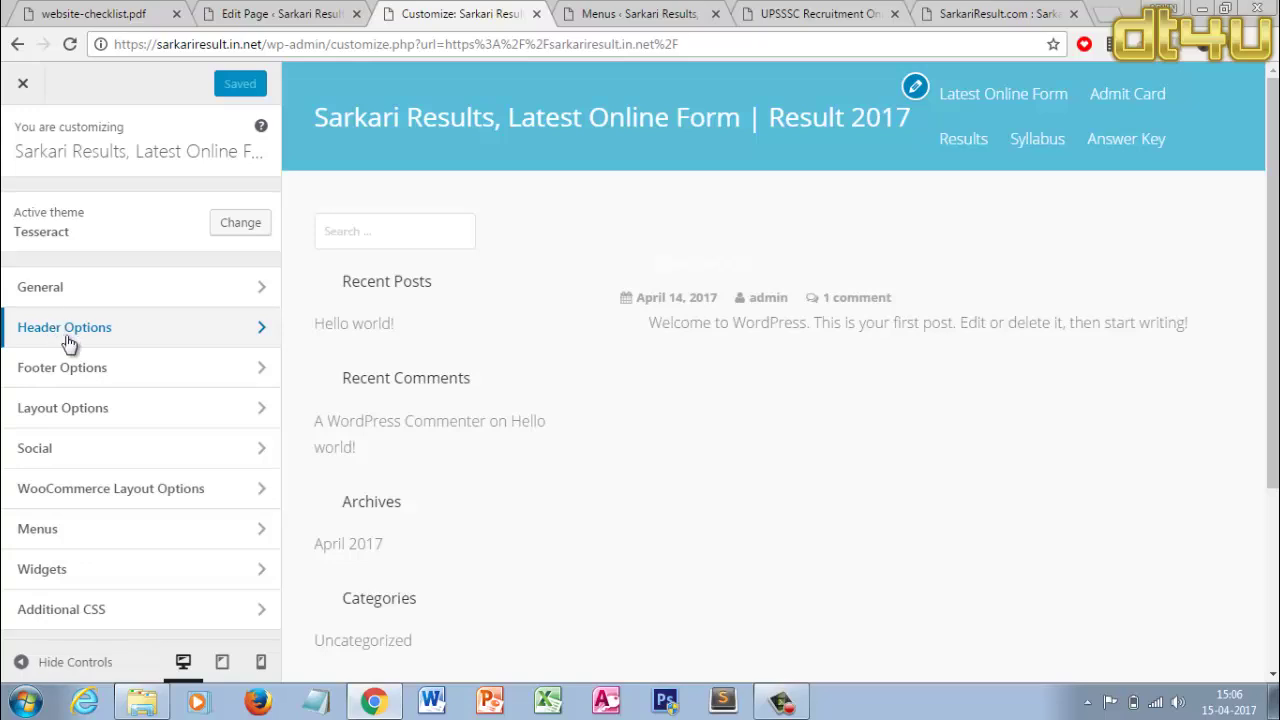
Set the site's front page to a static page using the Home page and publish the change
click(28, 293)
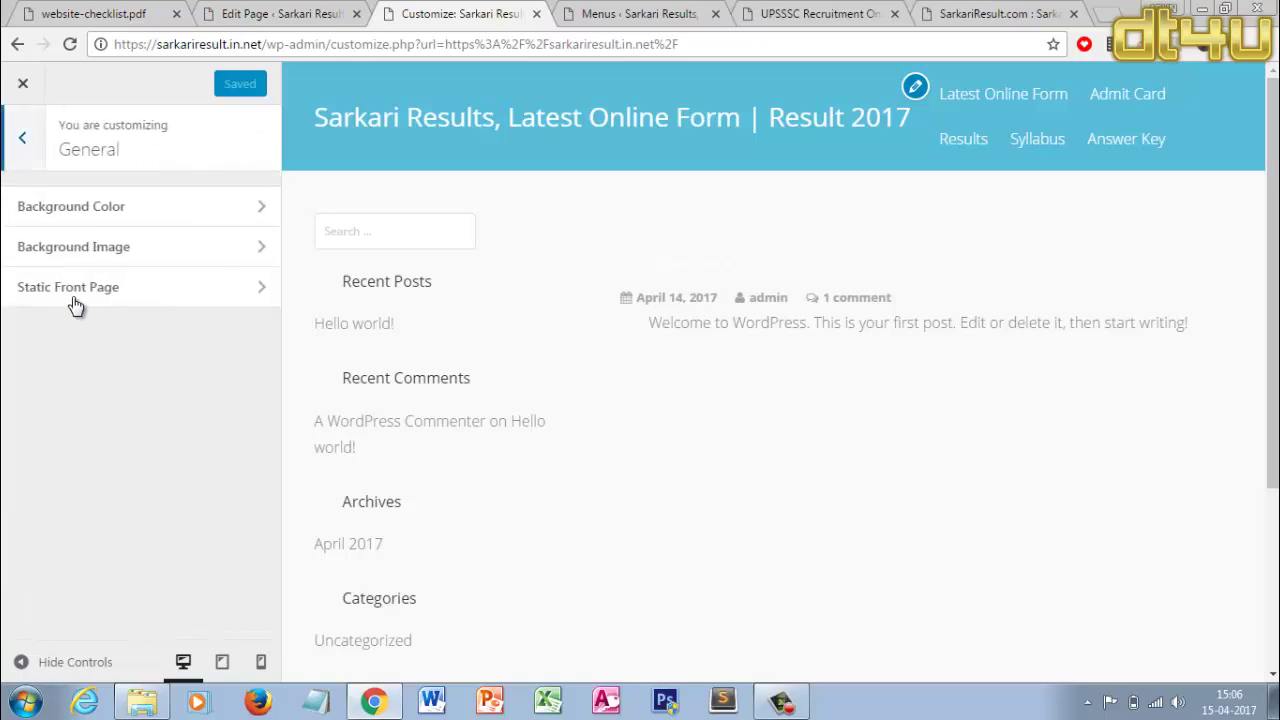
click(76, 293)
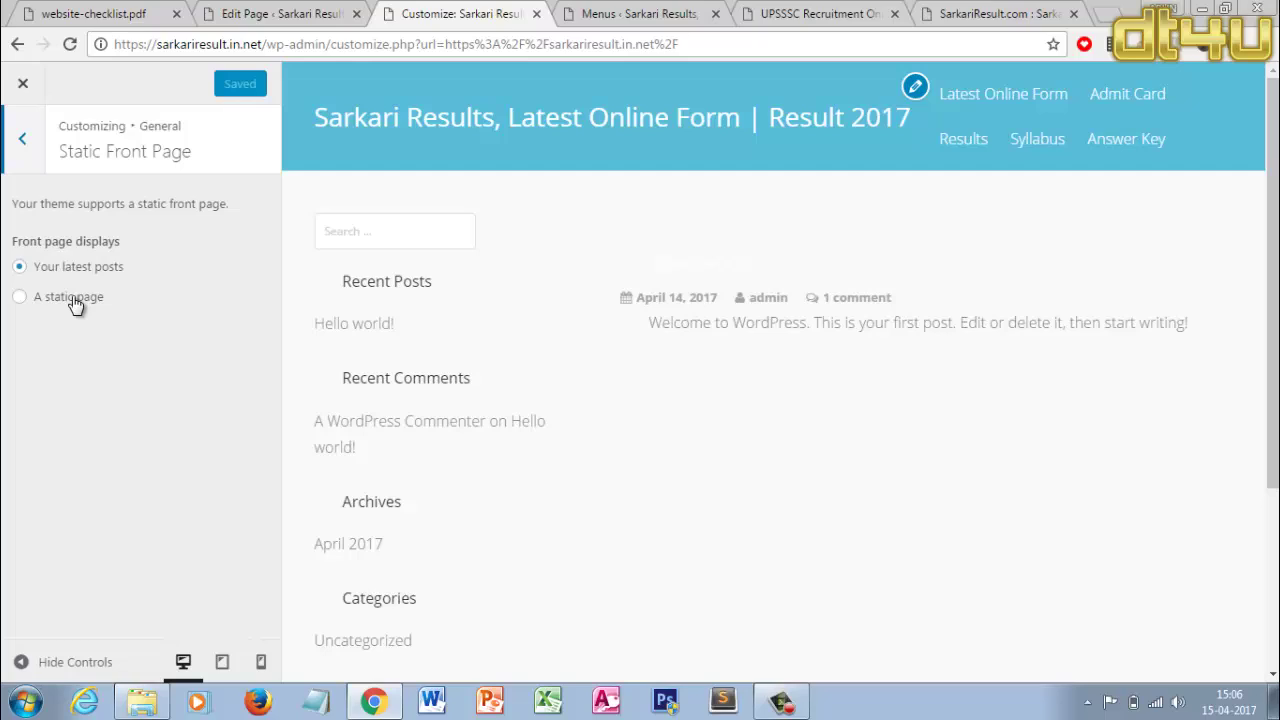
click(72, 298)
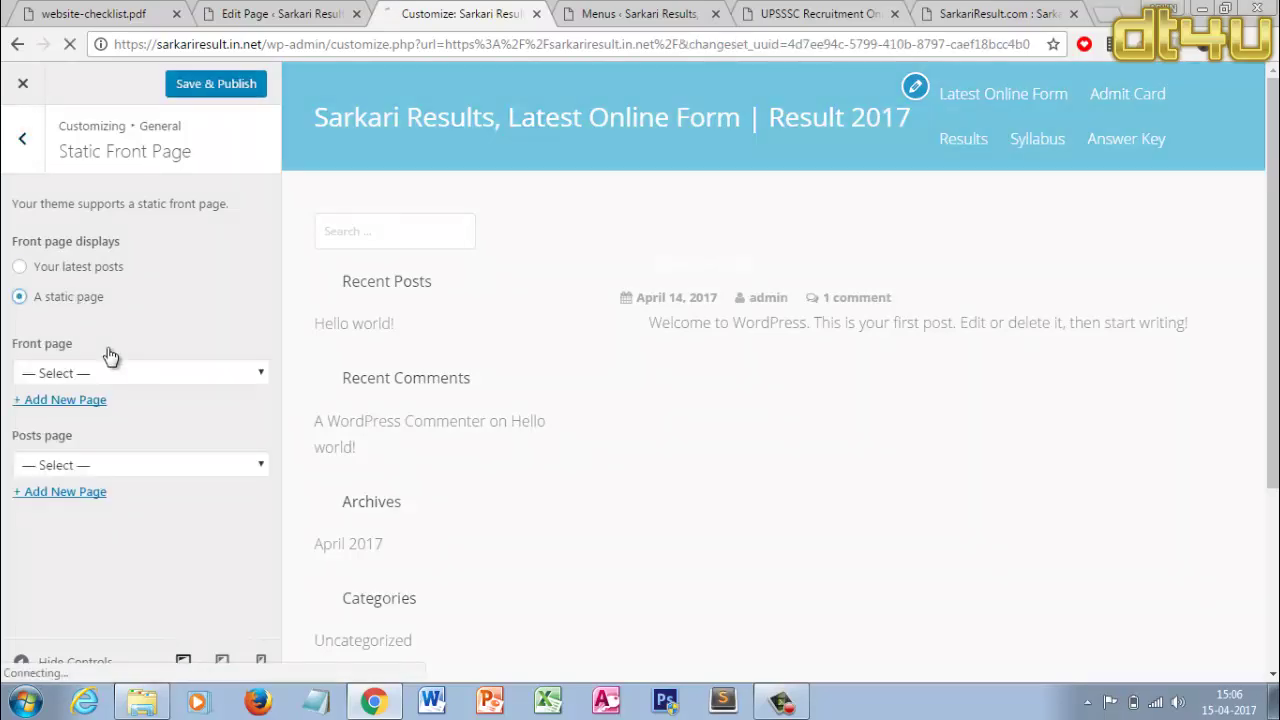
click(112, 373)
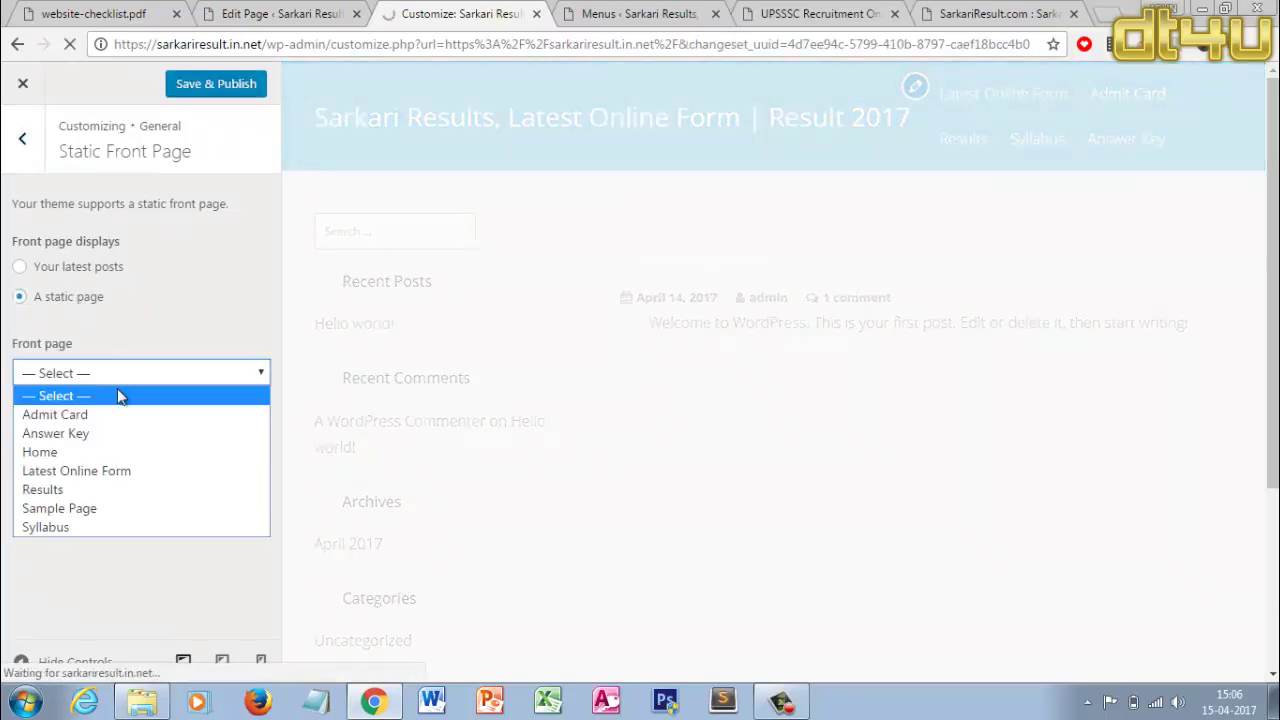
click(120, 452)
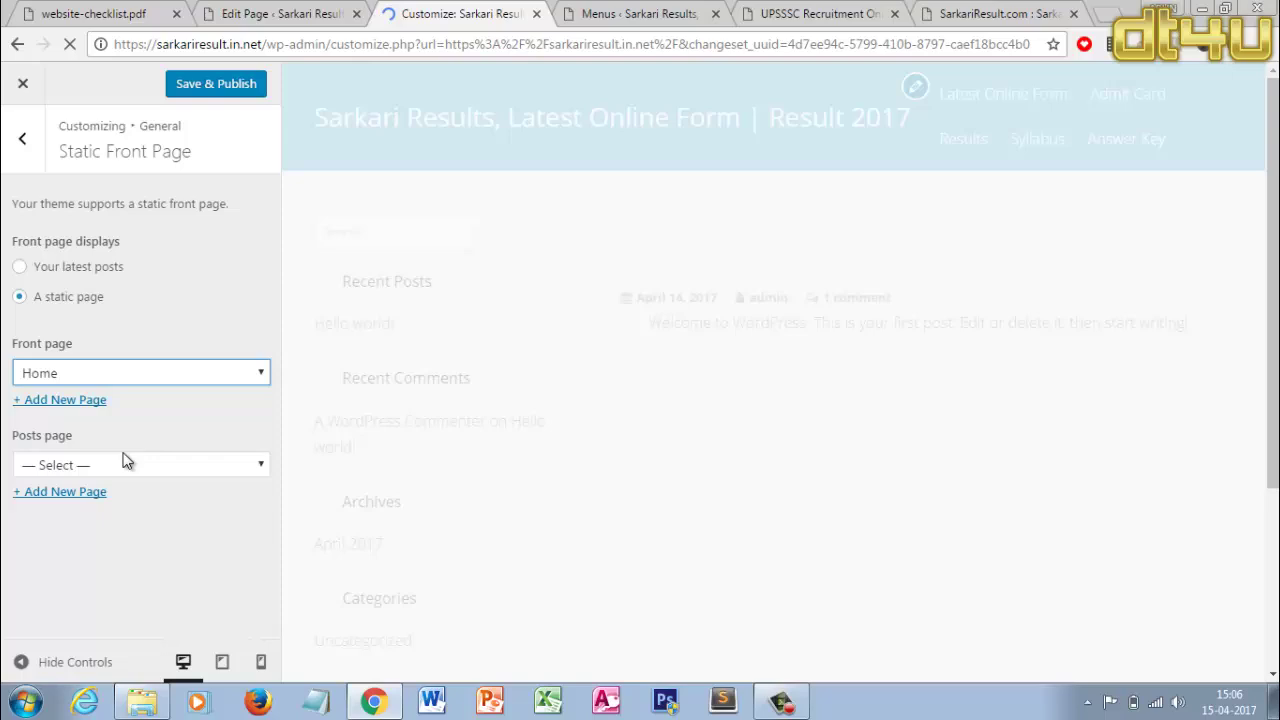
click(203, 86)
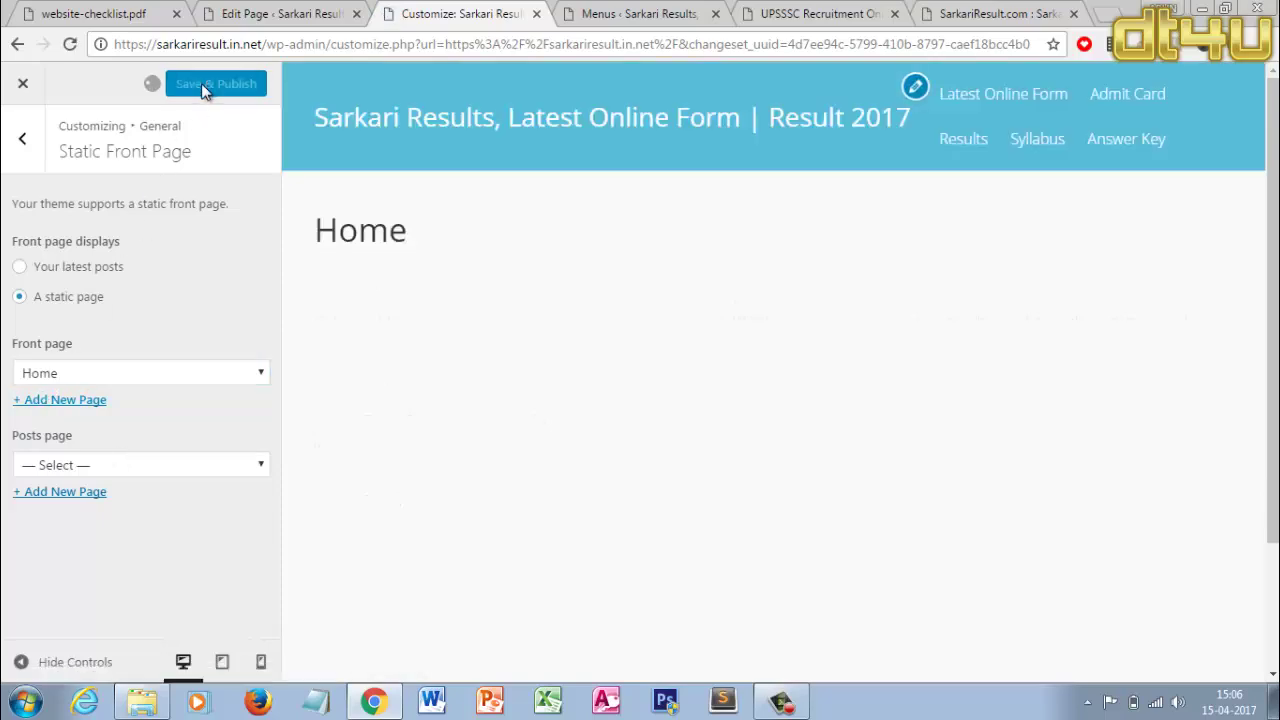
Change the header background color to the blue #5a86dd in the Header Colors options
click(22, 155)
click(25, 144)
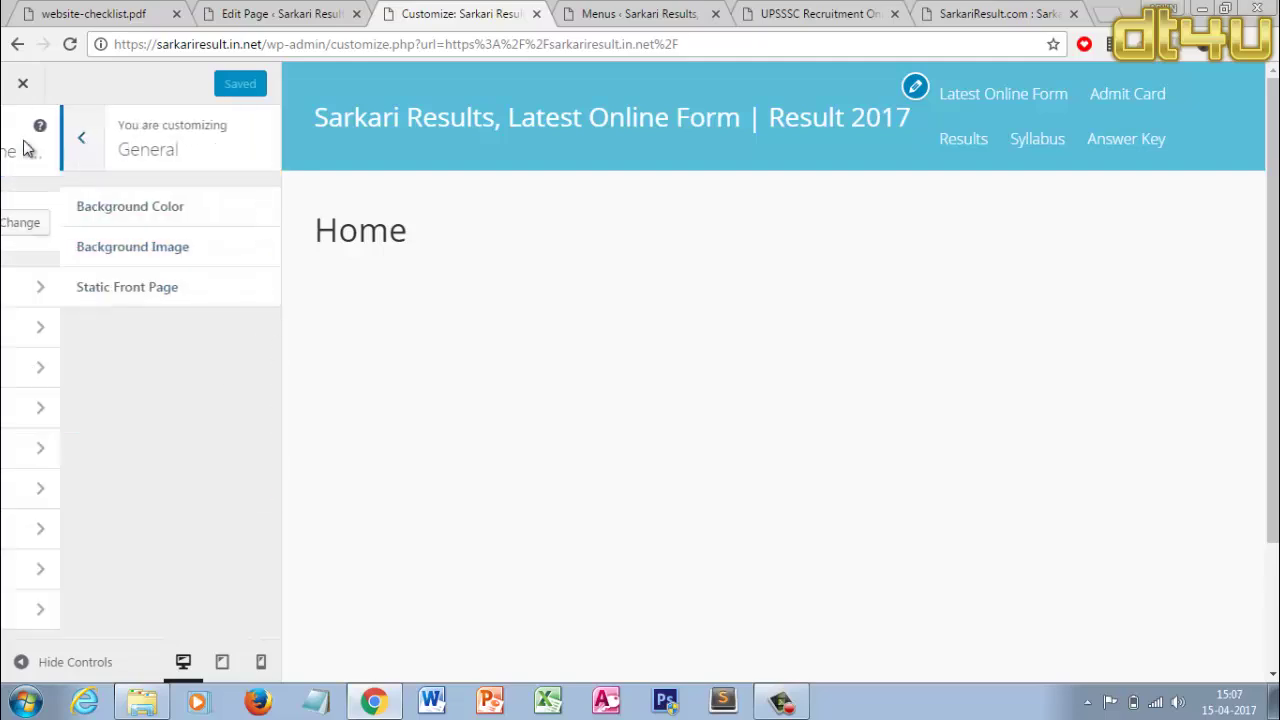
click(140, 332)
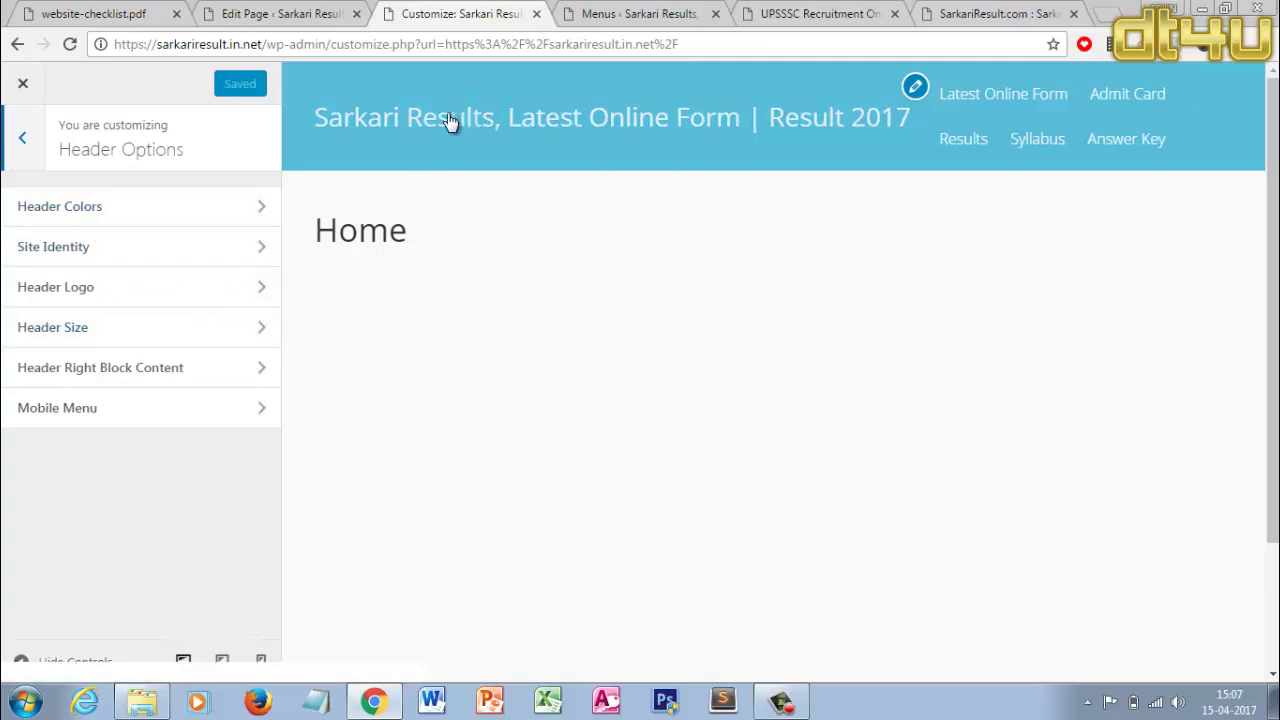
click(100, 210)
click(80, 228)
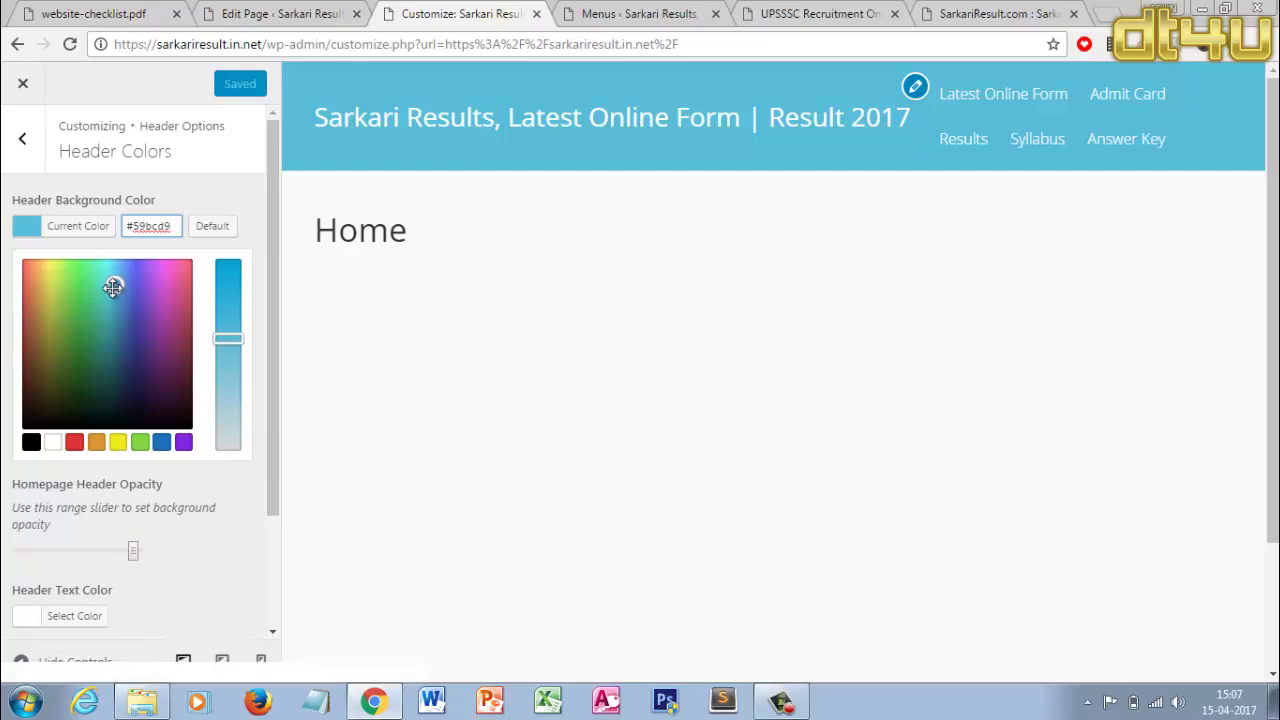
drag(116, 286, 126, 281)
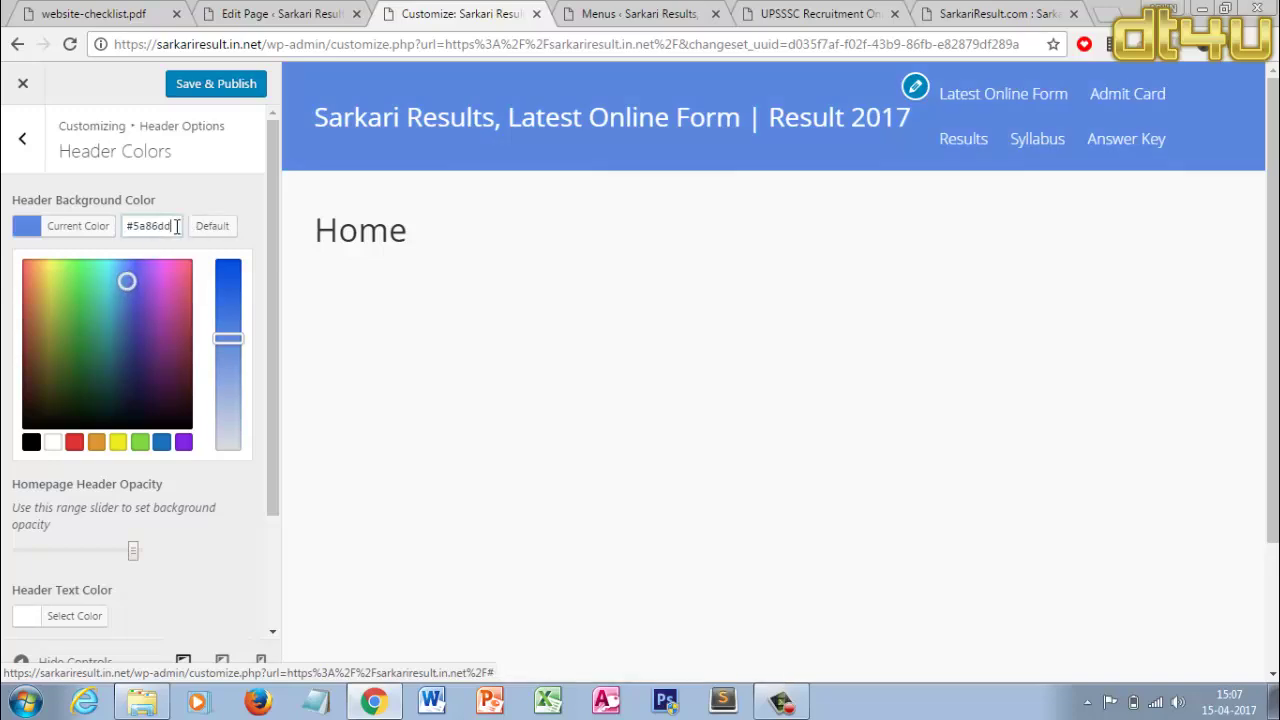
Copy the header background color code #5a86dd into a new Notepad document and return to the customizer
drag(176, 226, 137, 230)
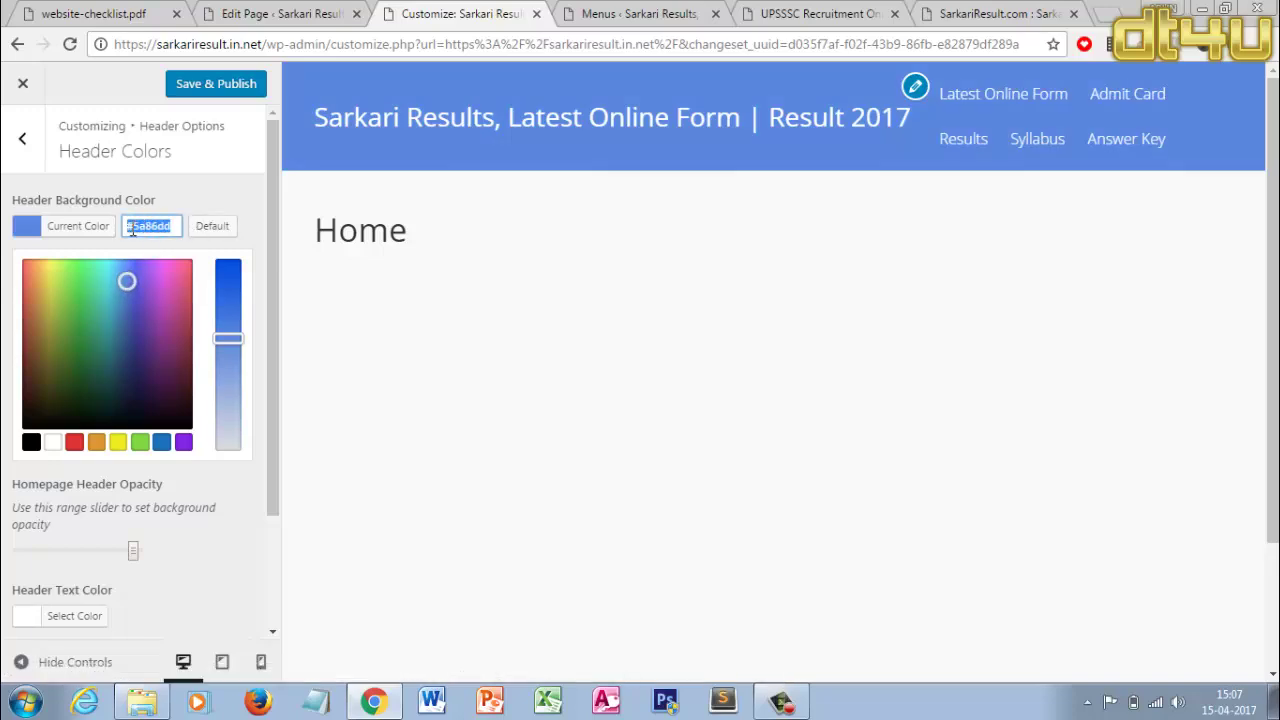
right_click(132, 230)
click(170, 266)
click(316, 700)
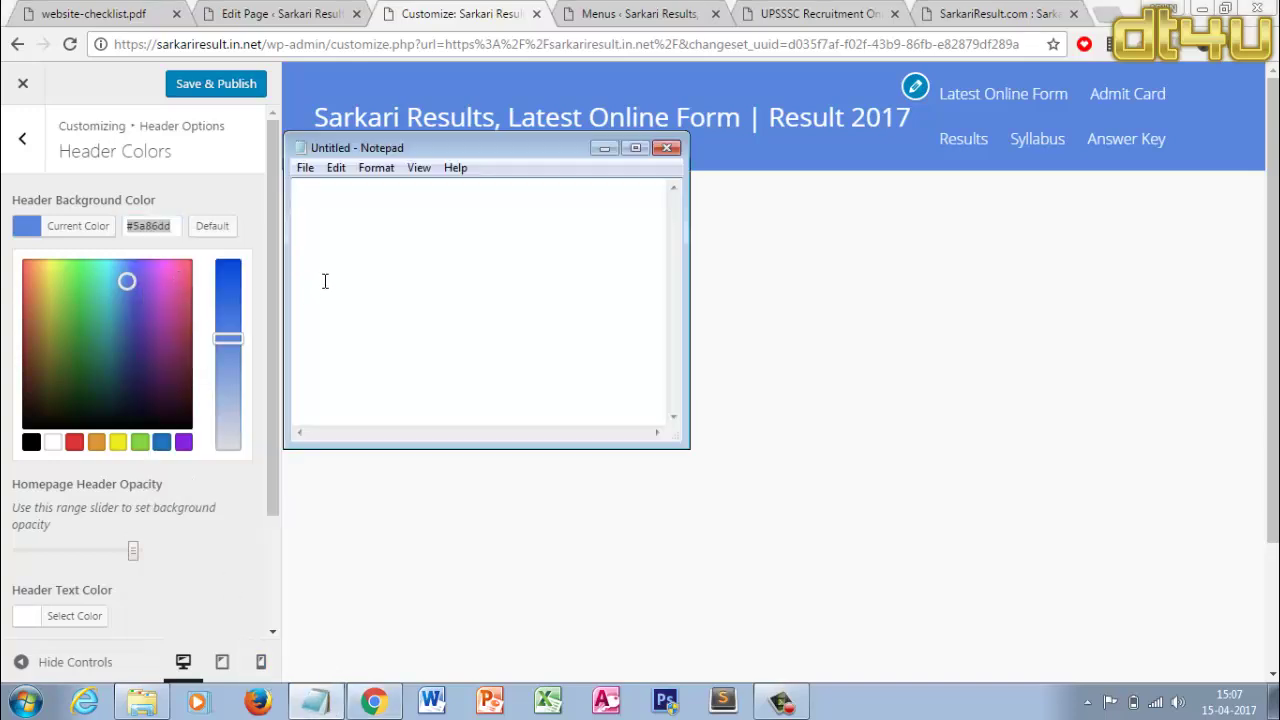
right_click(325, 281)
click(370, 359)
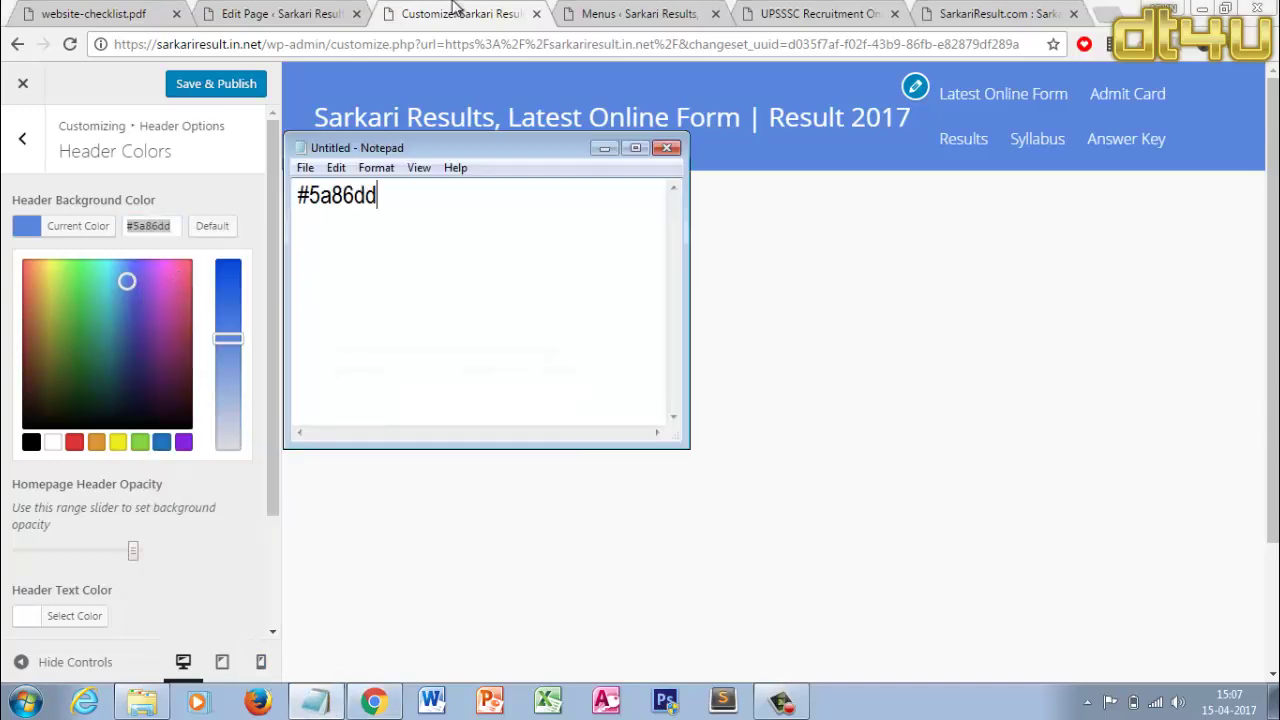
click(458, 8)
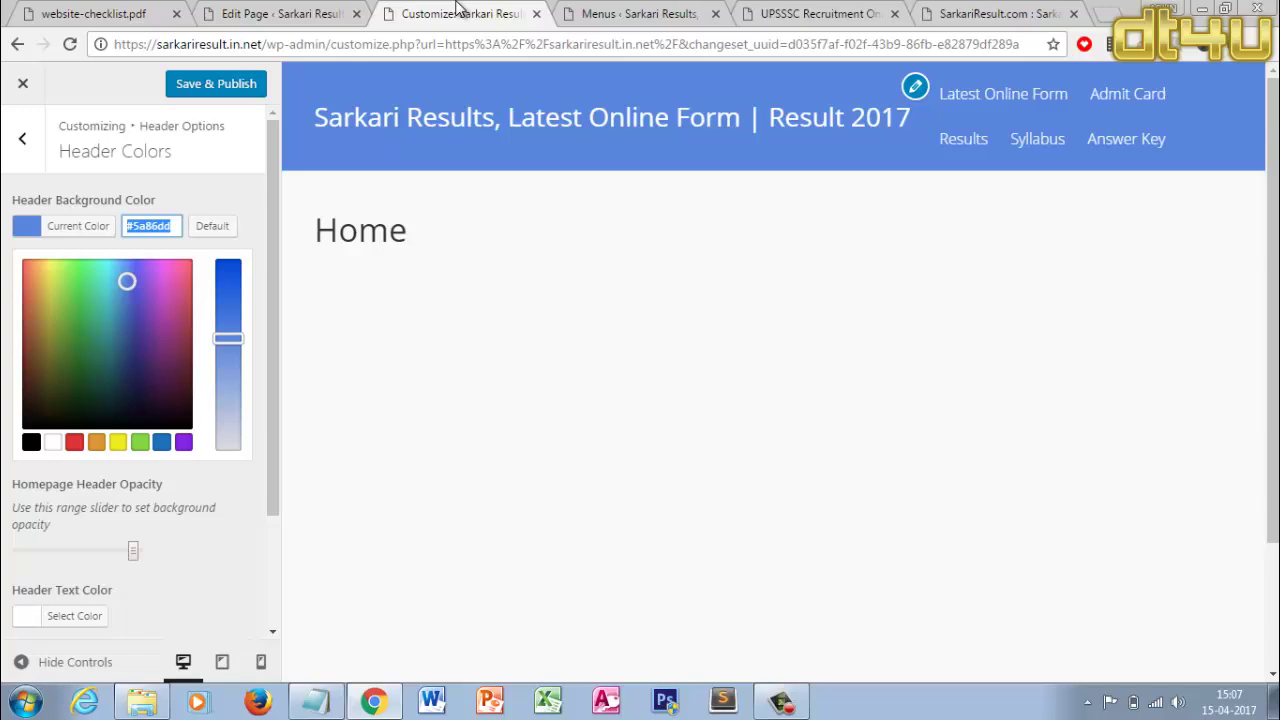
Publish the header background color change in the customizer
click(328, 703)
click(520, 8)
click(203, 86)
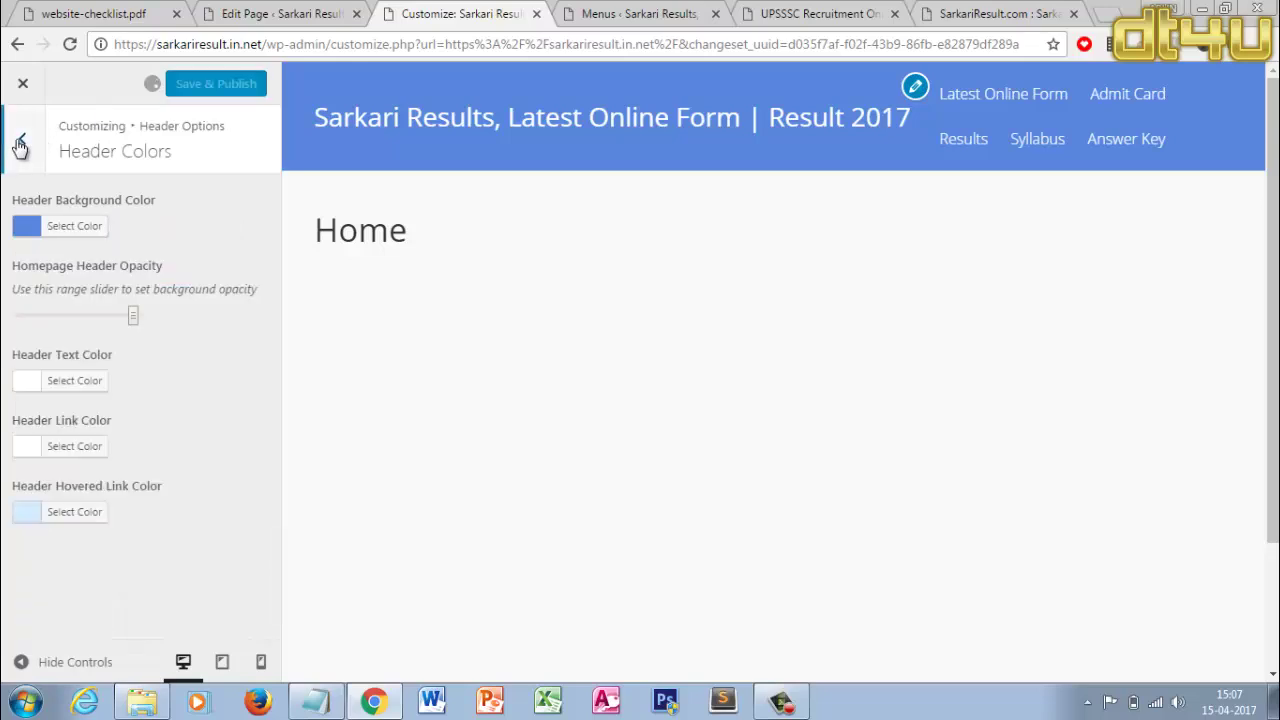
Upload the ARTS & CRAFTS image with the dark blue background from the Downloads folder and use it as the header logo
click(20, 140)
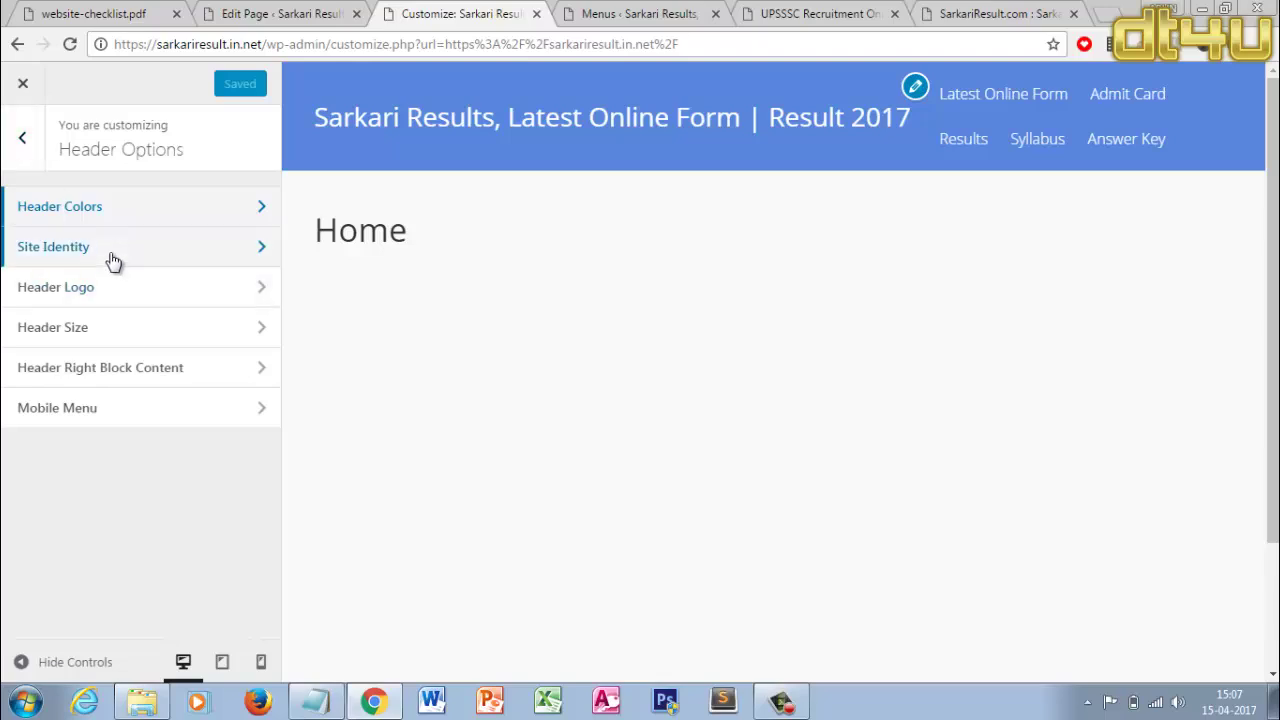
click(131, 290)
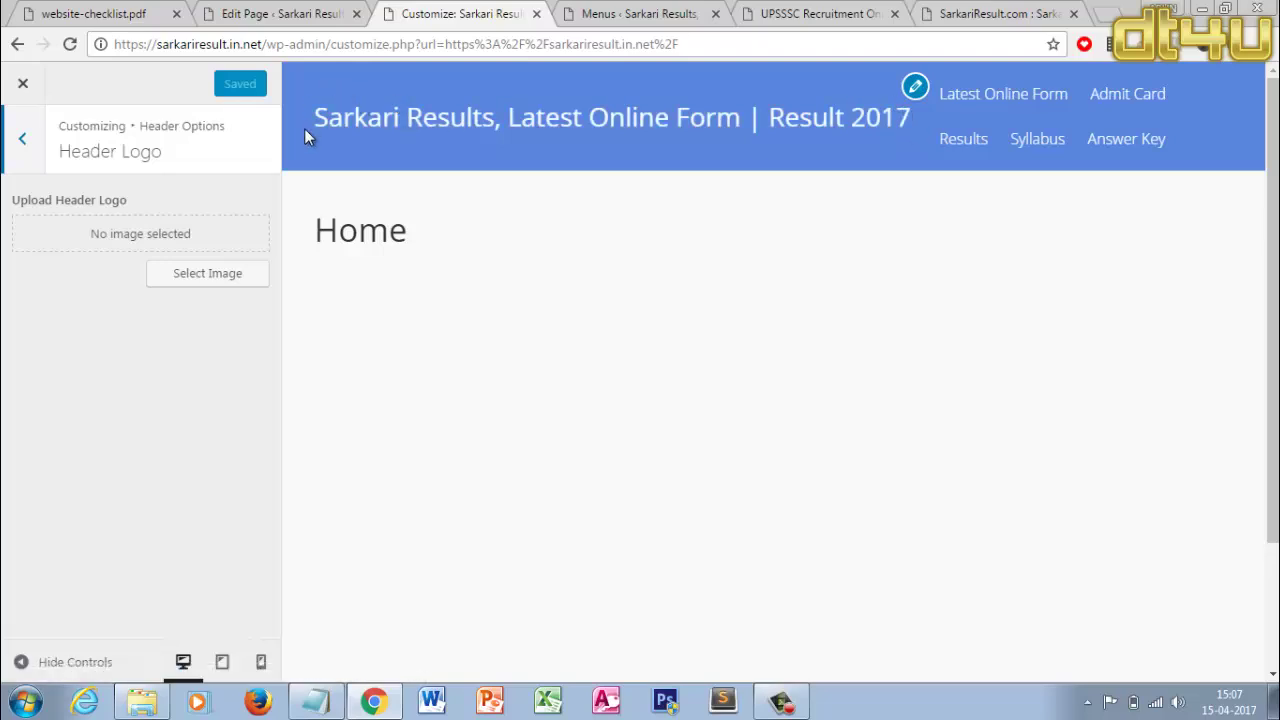
click(208, 276)
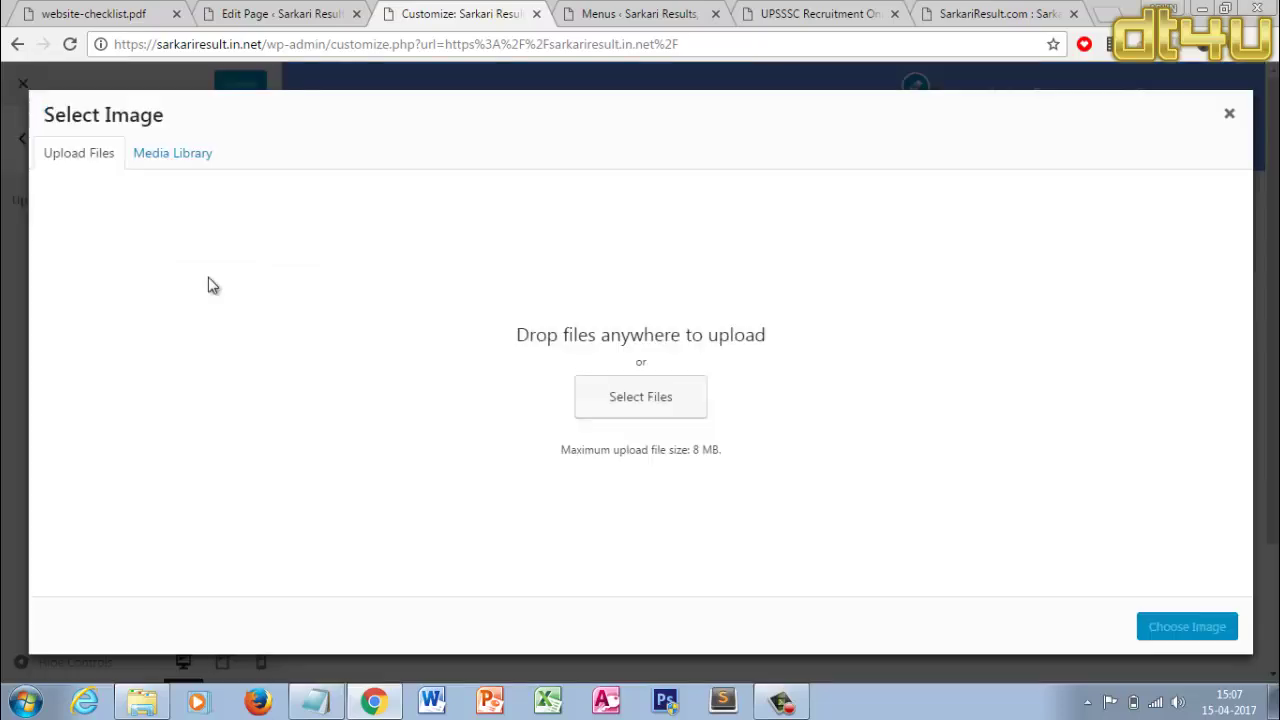
click(660, 408)
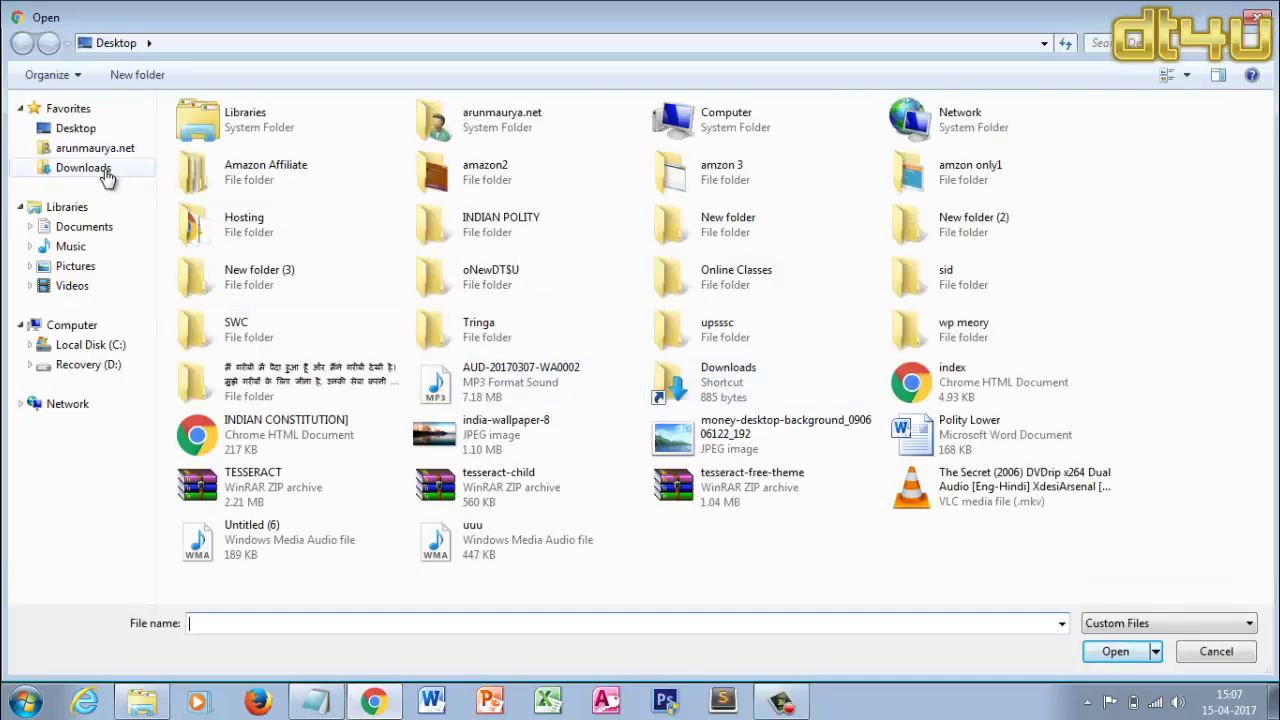
click(83, 168)
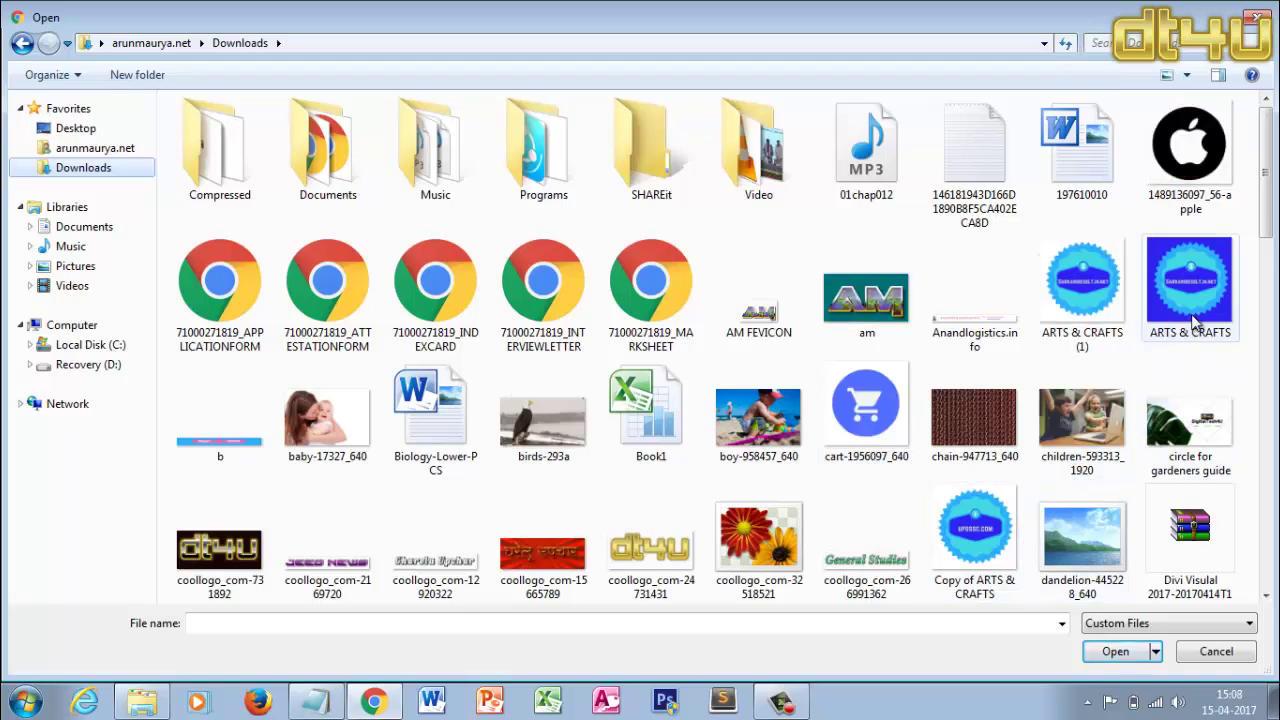
click(1210, 290)
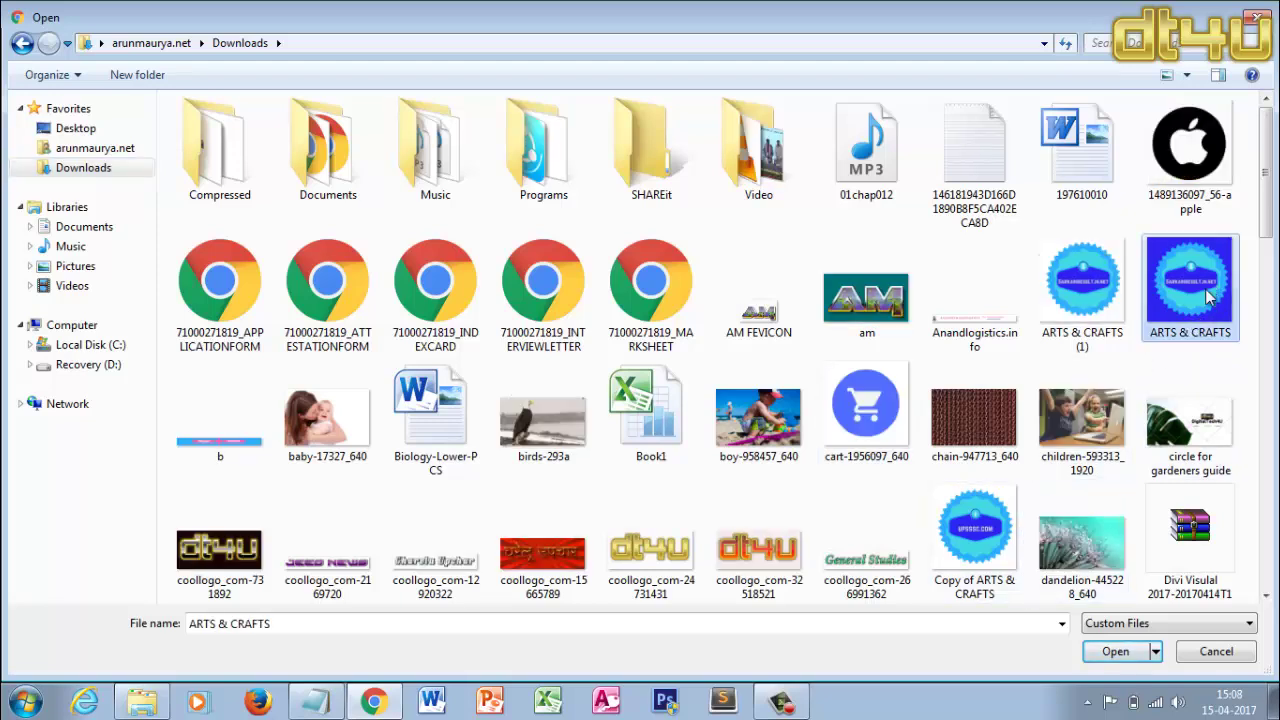
click(1137, 654)
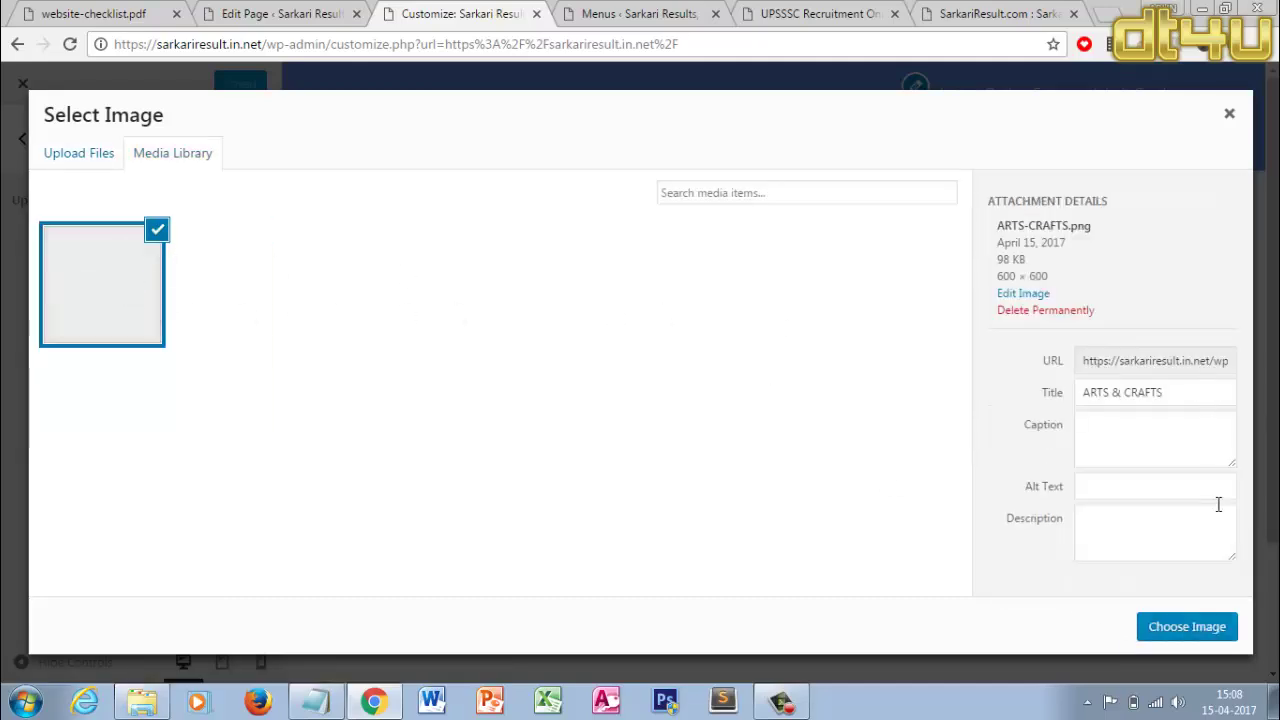
click(1194, 630)
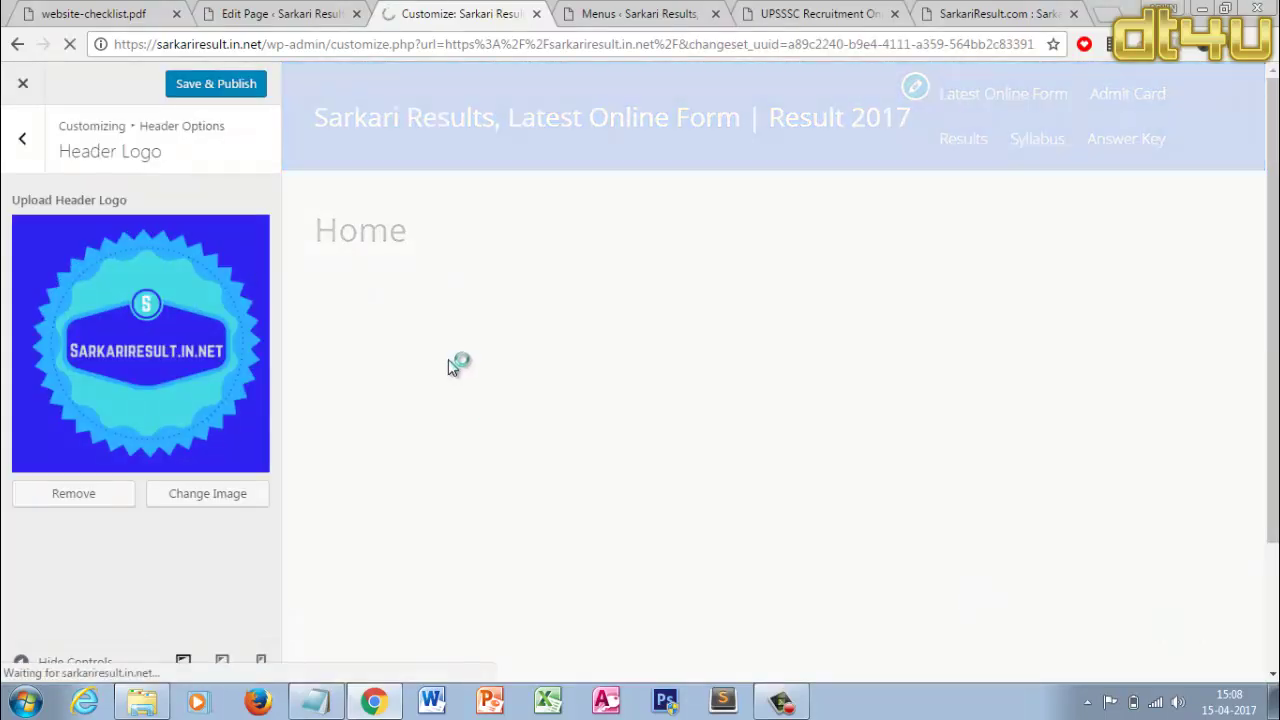
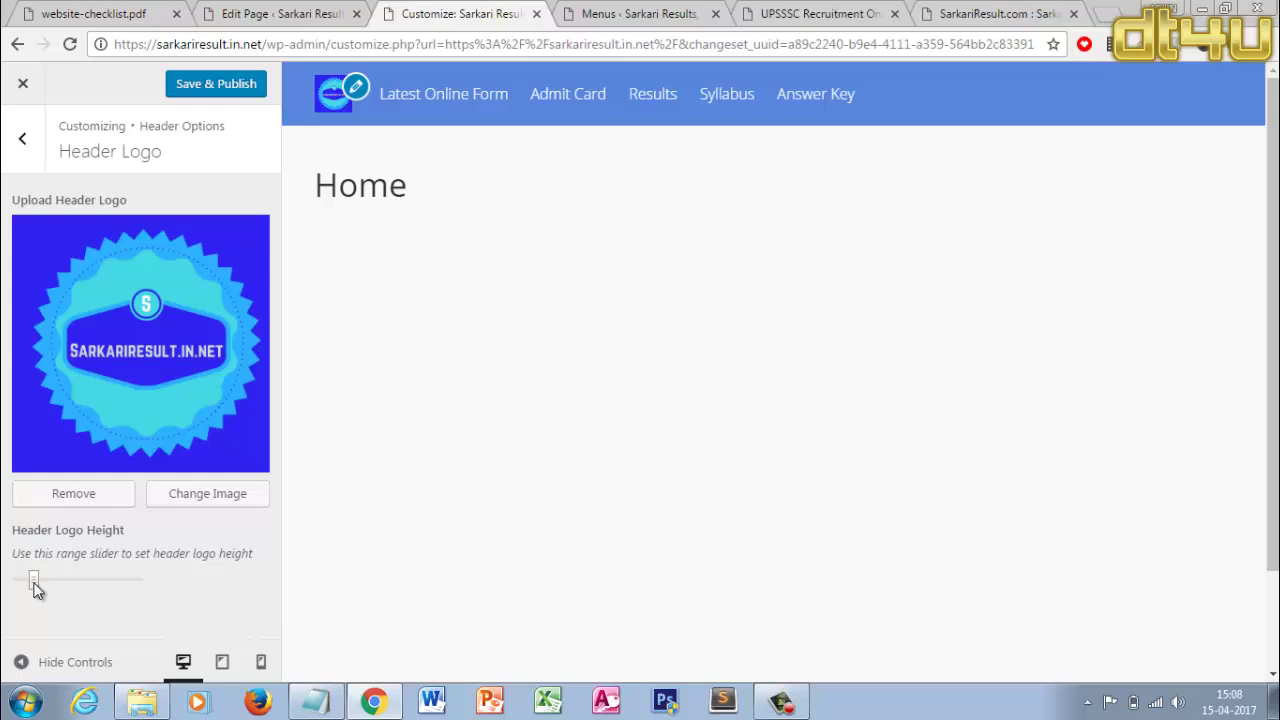
Increase the header logo height slightly and compare the header with the one on upsssc.com
drag(35, 590, 46, 590)
drag(30, 590, 42, 590)
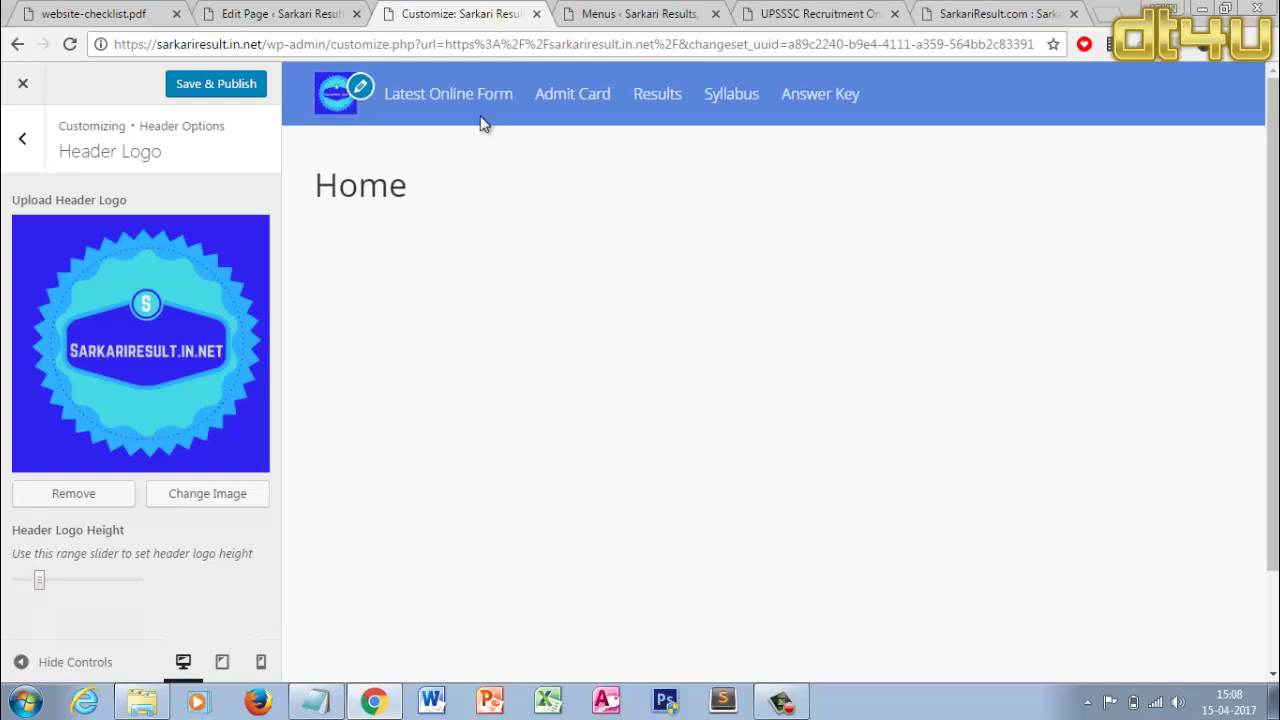
key(ctrl+Tab)
key(ctrl+Tab)
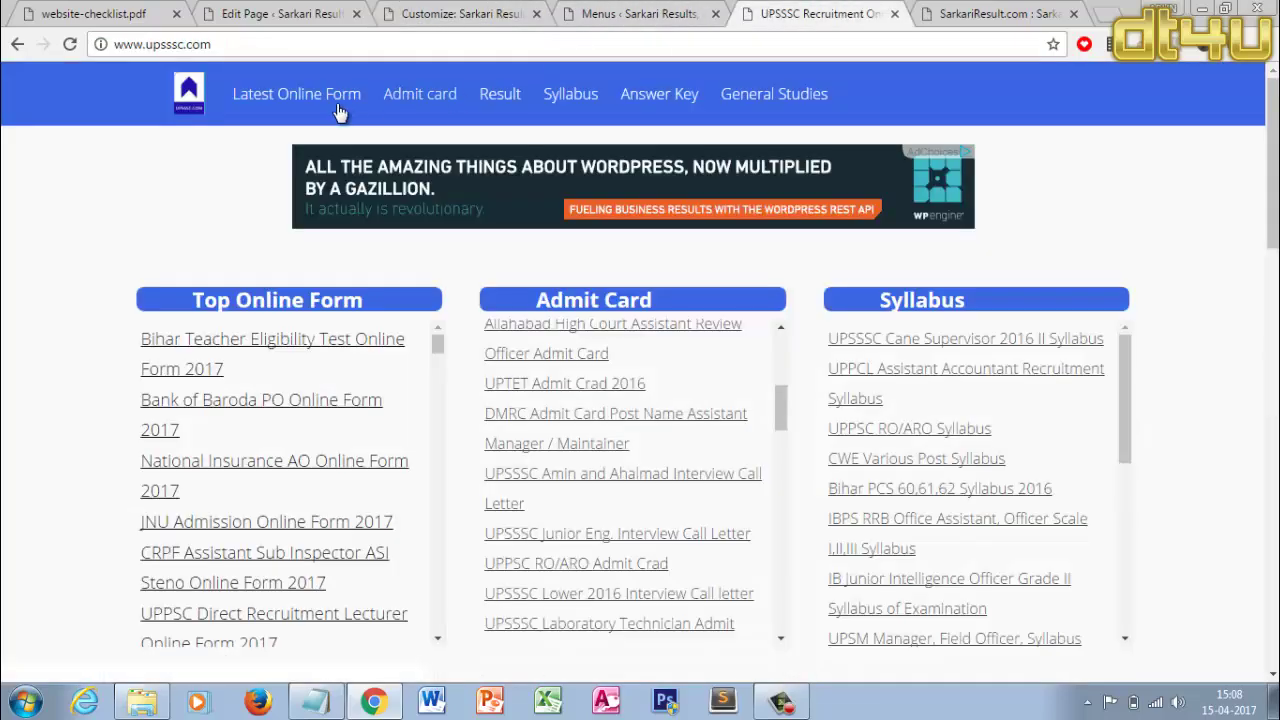
click(535, 9)
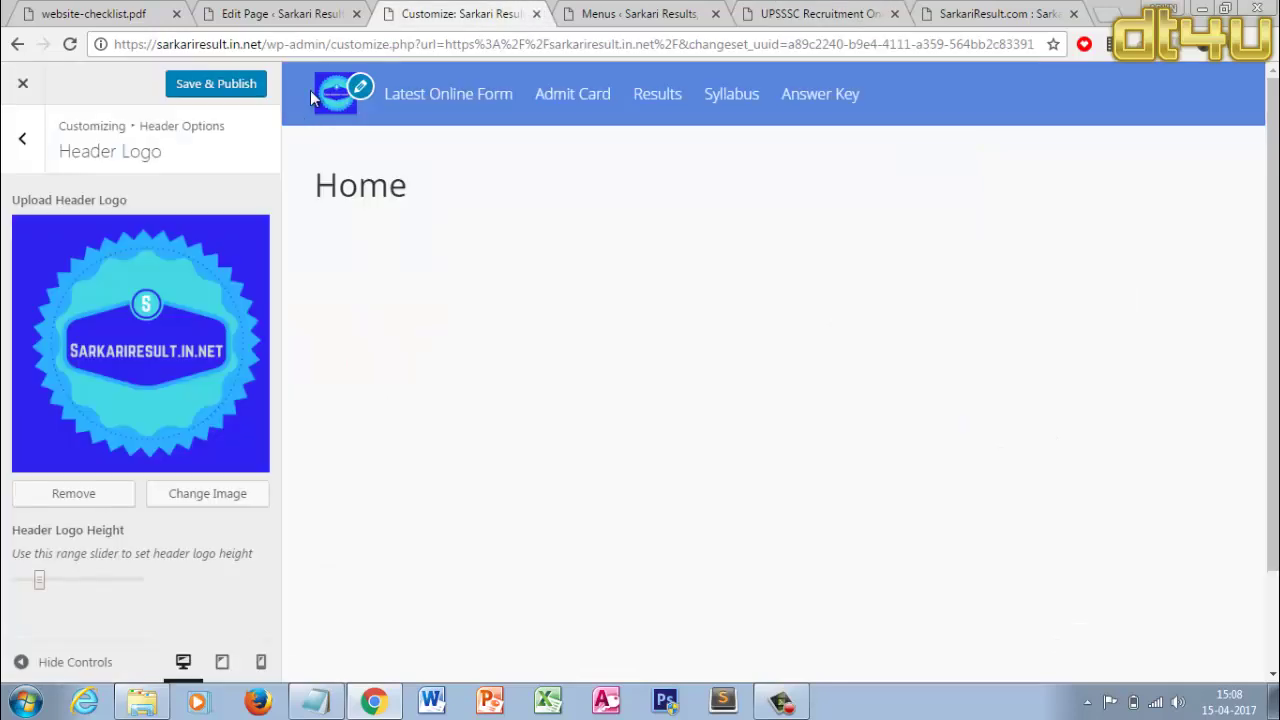
Change the header background color to the saturated blue #0261dd and publish the header changes
click(22, 142)
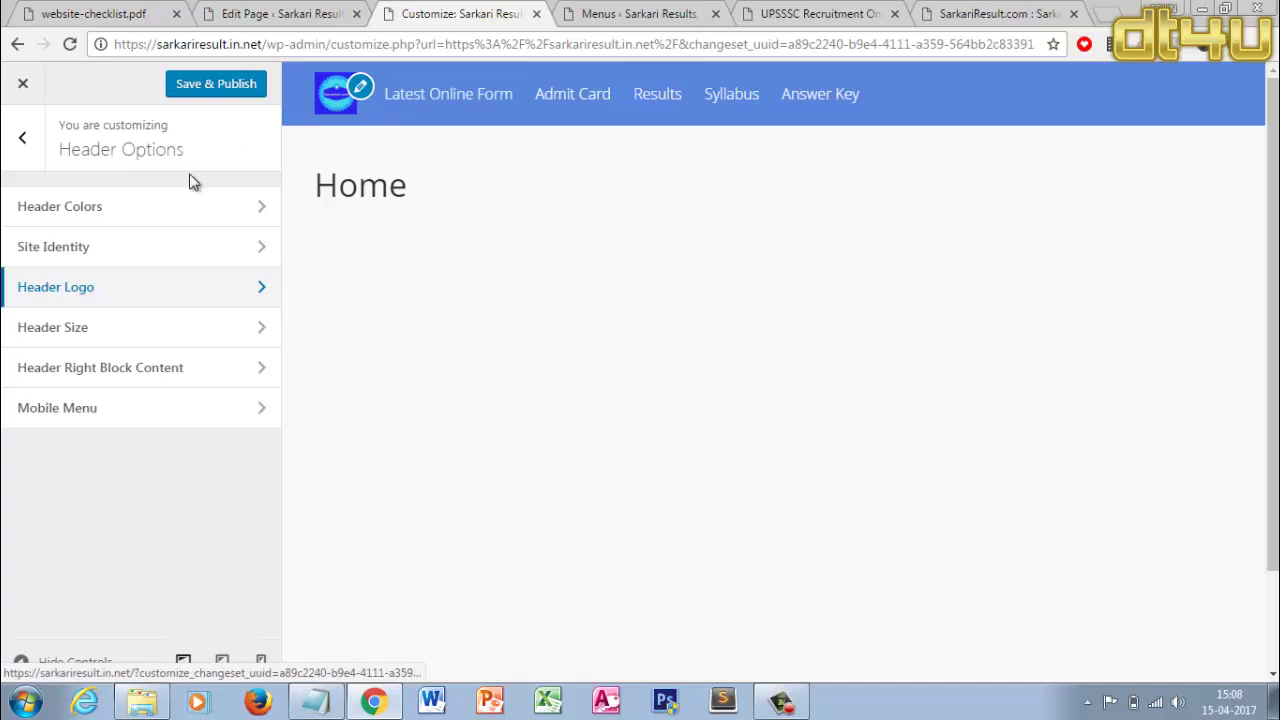
click(112, 263)
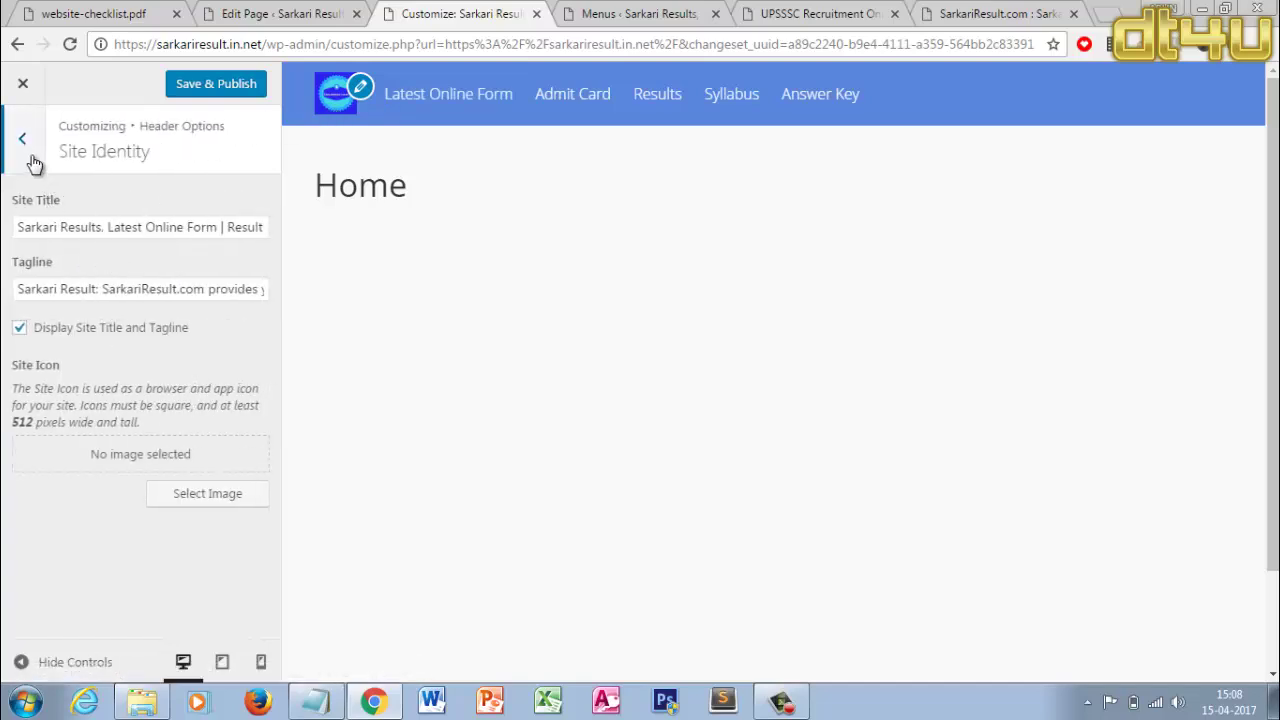
click(32, 158)
click(124, 218)
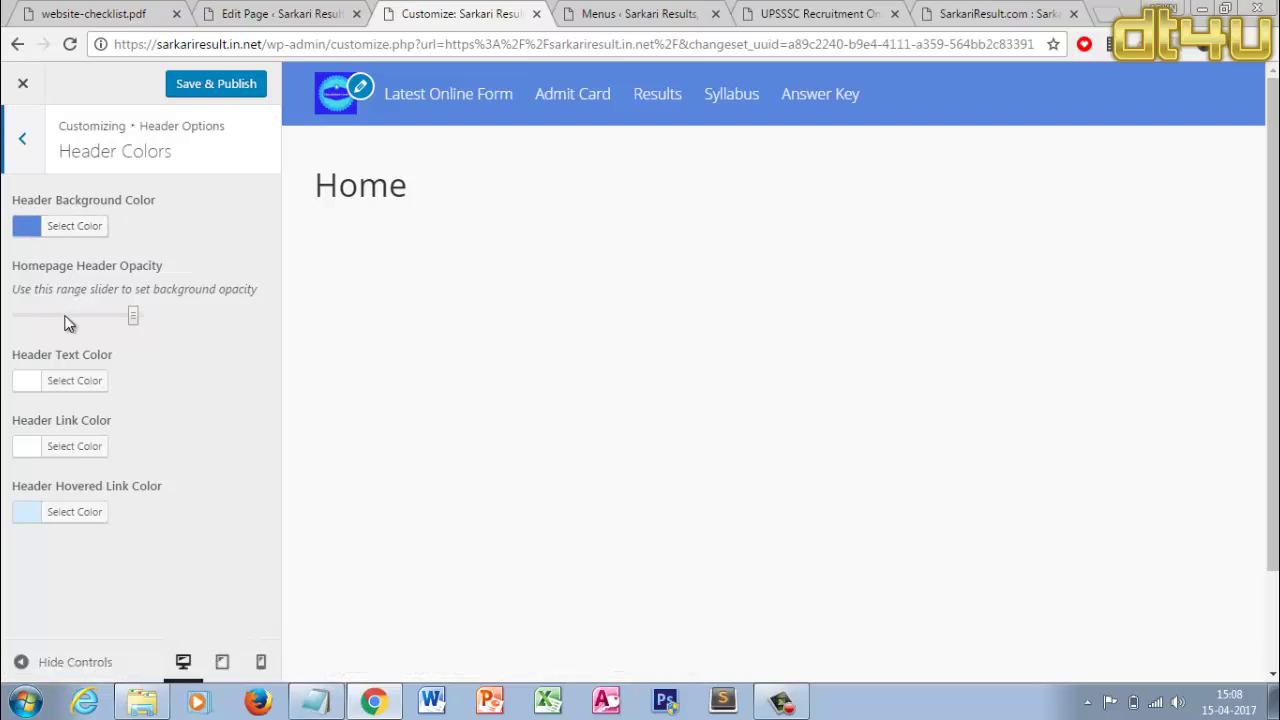
click(70, 229)
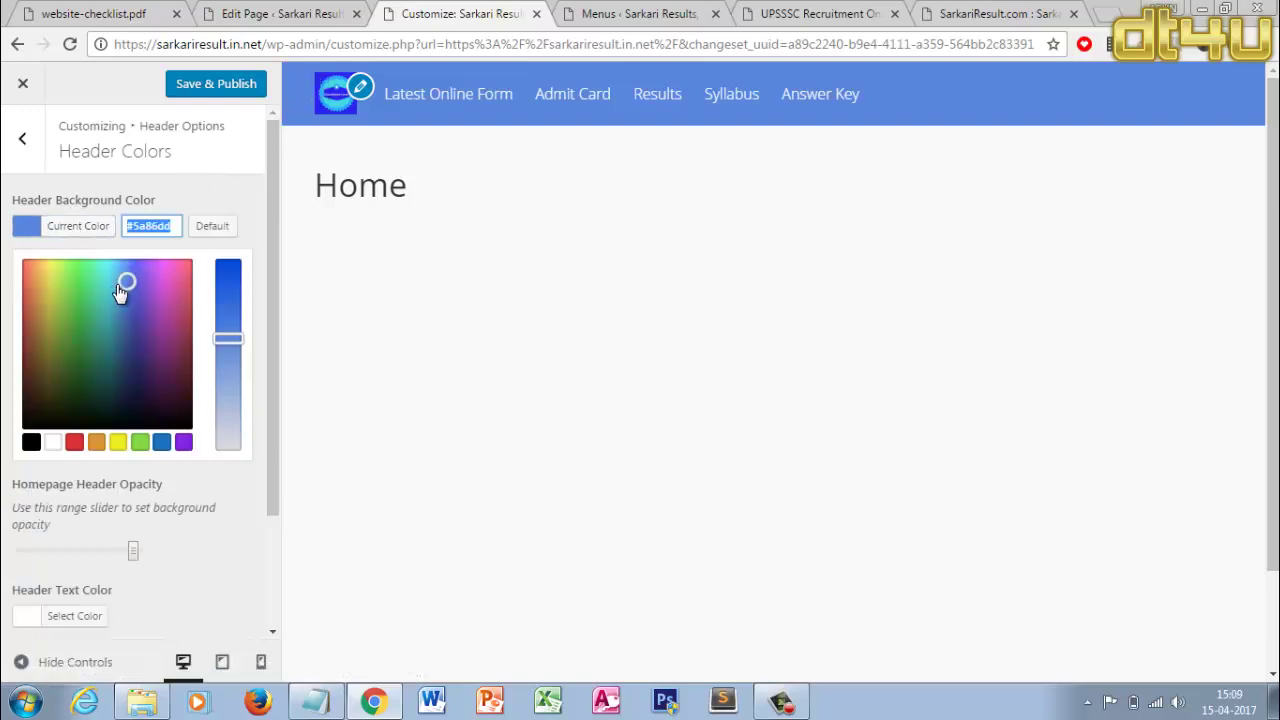
drag(229, 337, 243, 265)
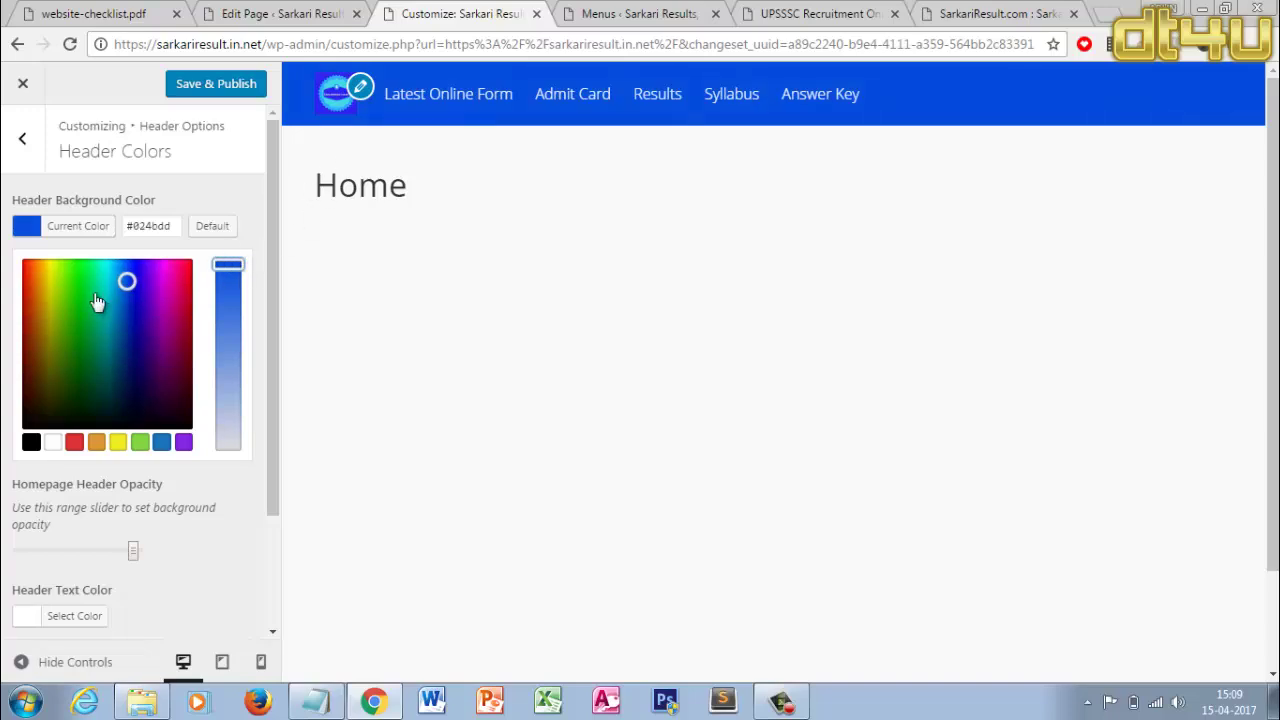
mouse_move(123, 281)
mouse_down()
mouse_move(137, 286)
mouse_move(117, 277)
mouse_move(124, 288)
mouse_move(111, 291)
mouse_move(124, 282)
mouse_up()
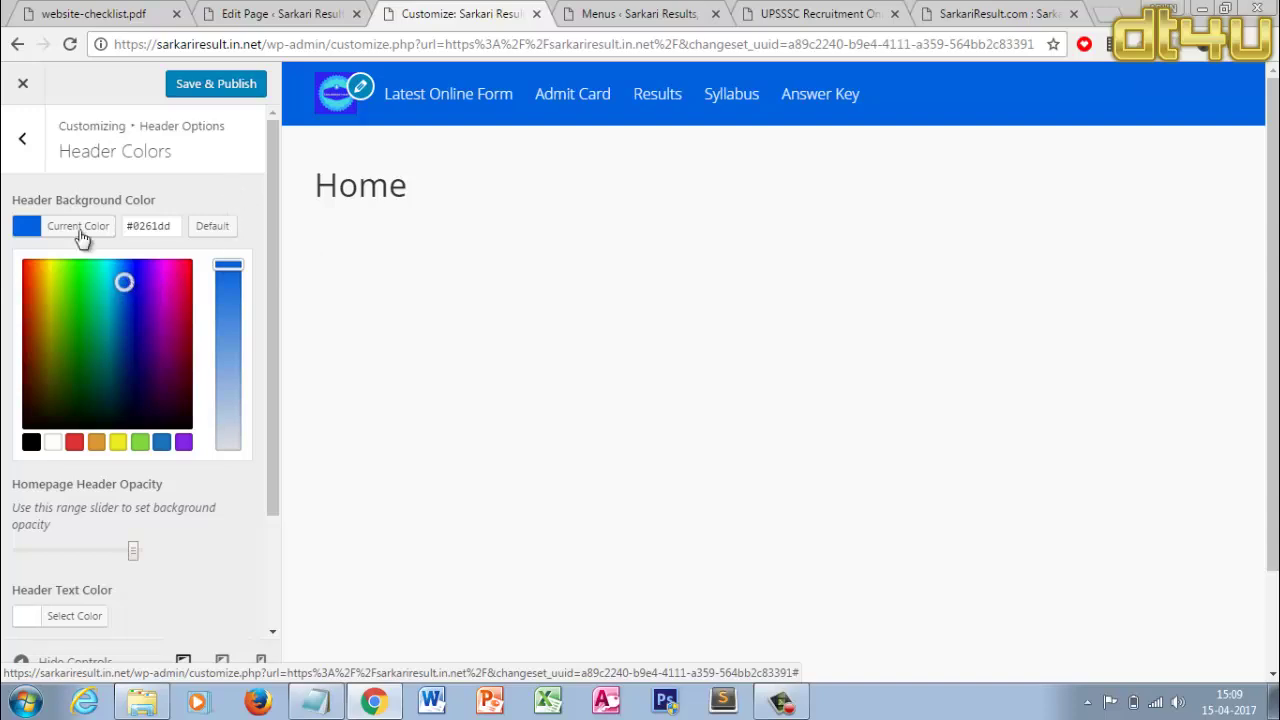
click(247, 91)
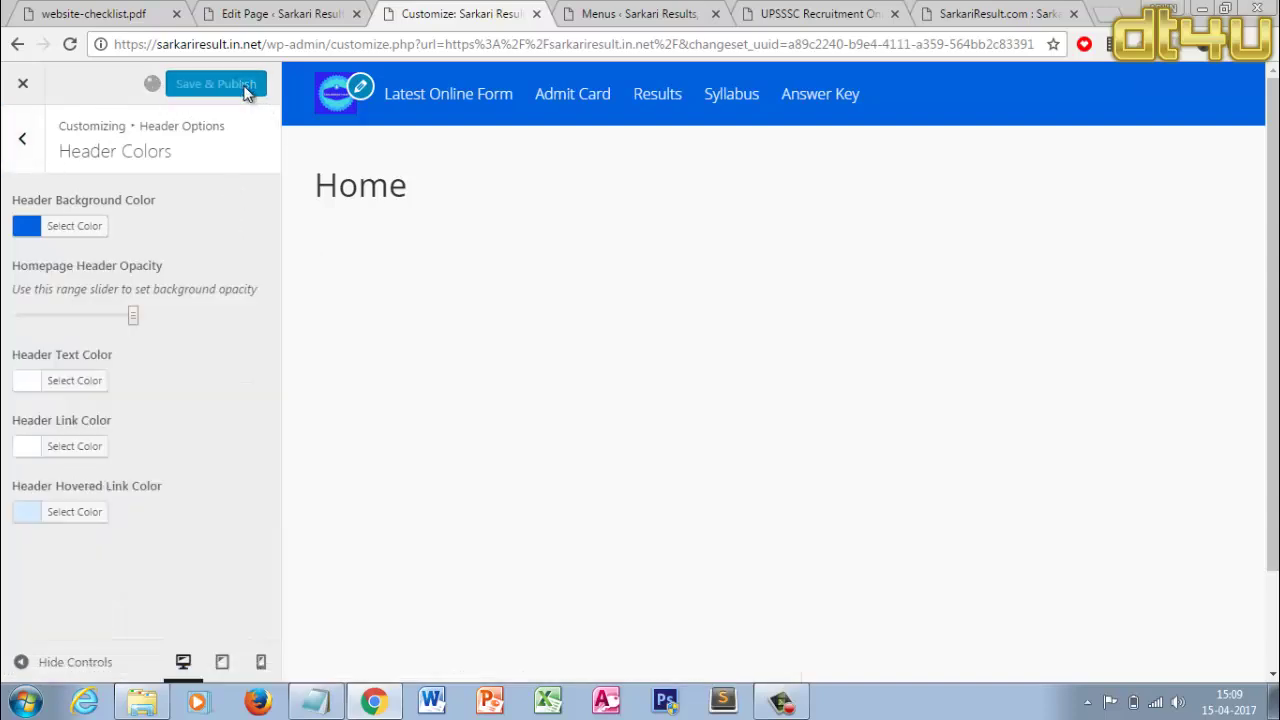
Fine-tune the header logo height, trying a larger size before settling on one slightly above the original, and publish it
click(23, 142)
click(92, 293)
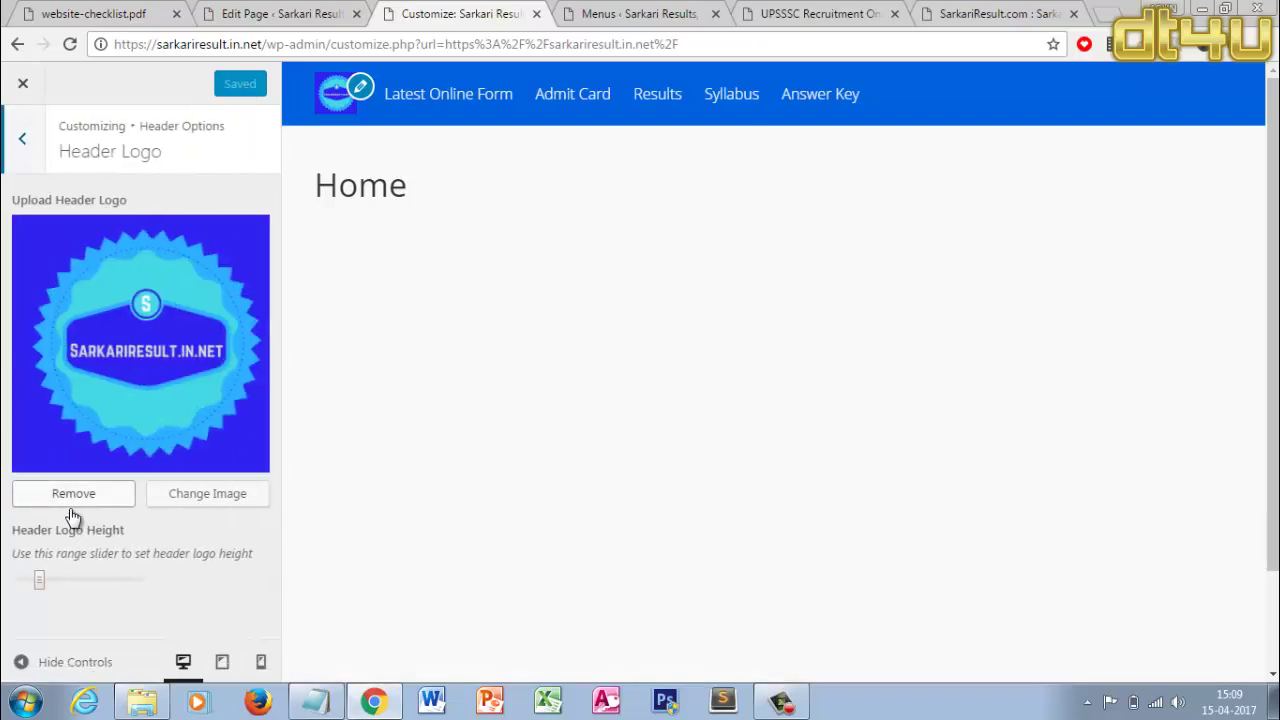
drag(40, 580, 57, 585)
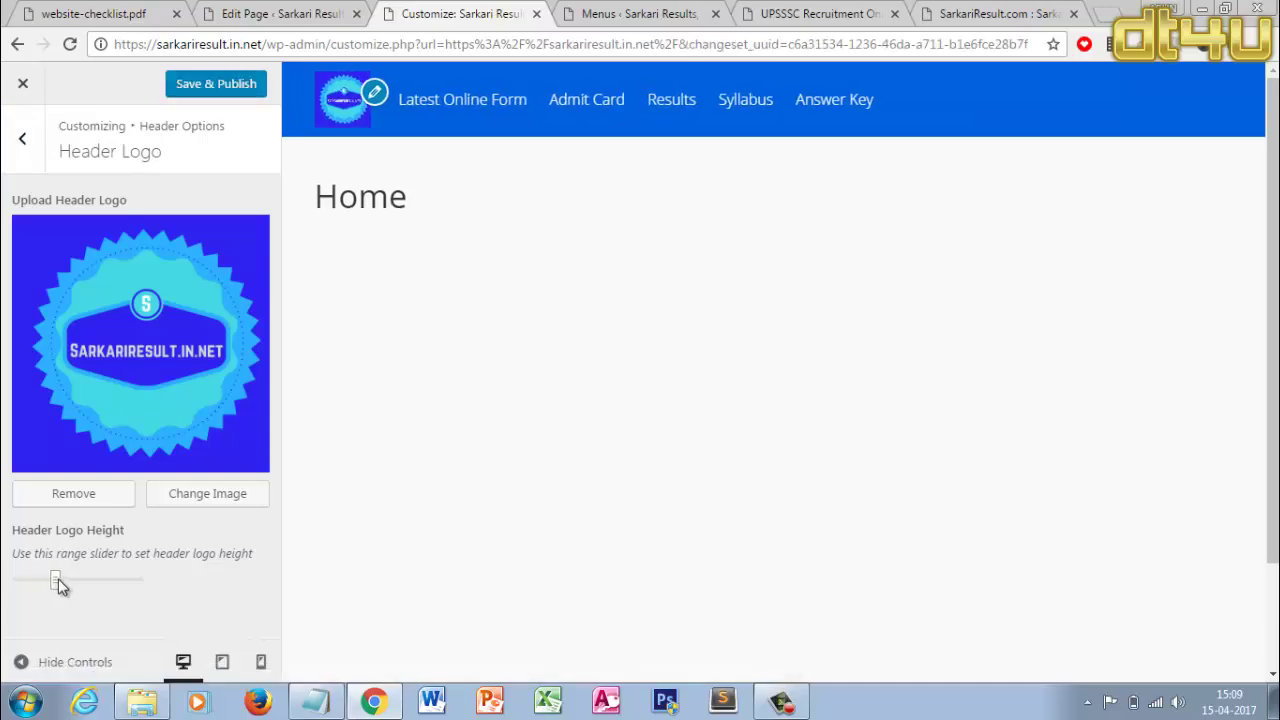
click(213, 90)
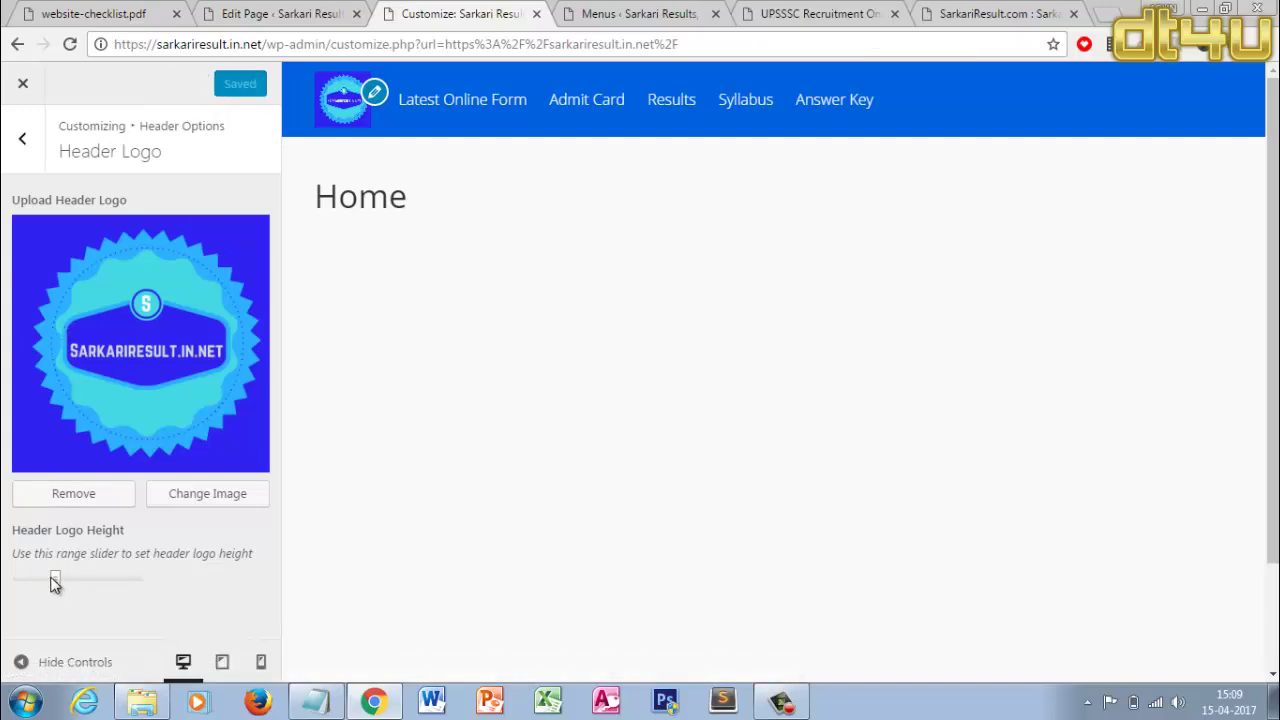
drag(55, 584, 45, 580)
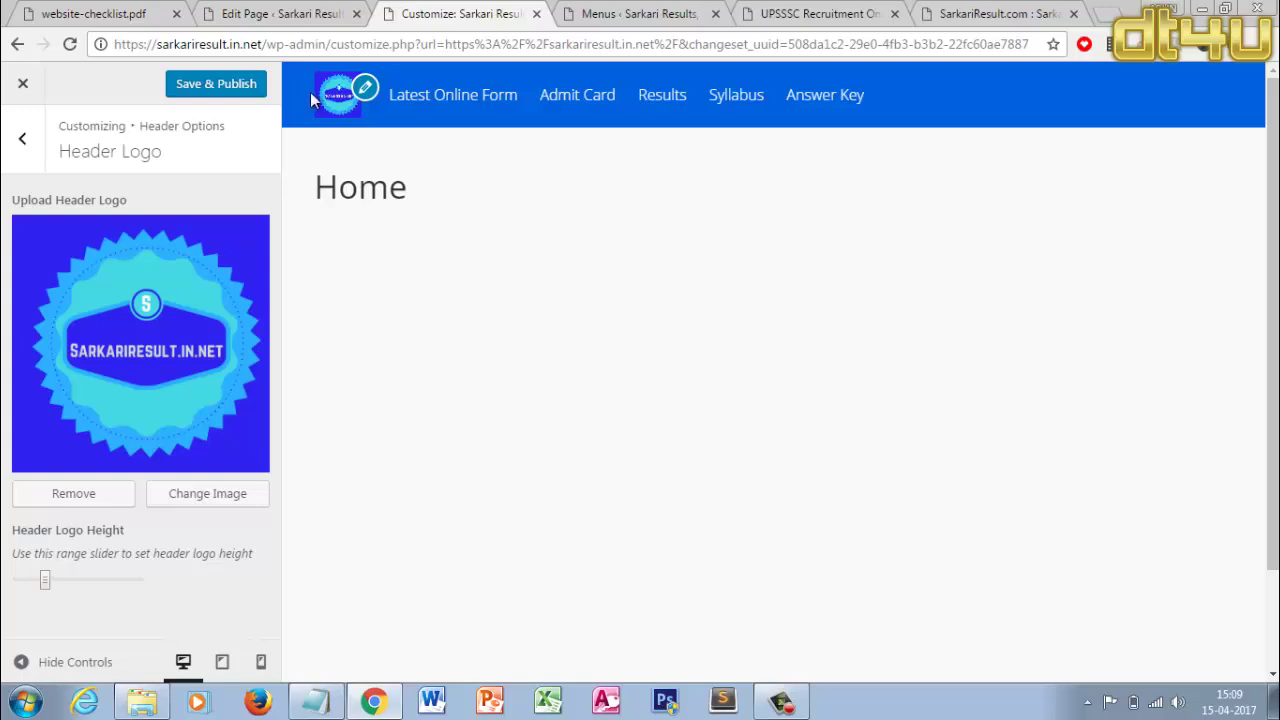
click(240, 90)
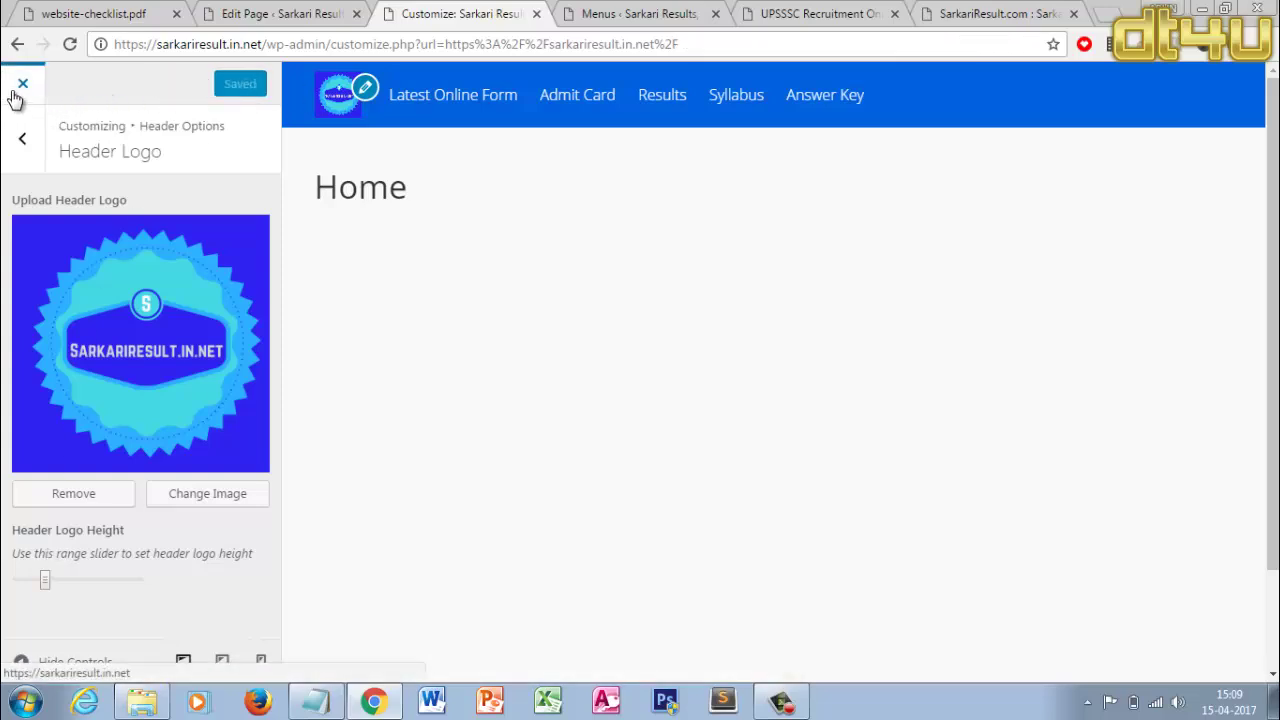
Leave the header options and close the customizer to return to the live home page
click(18, 158)
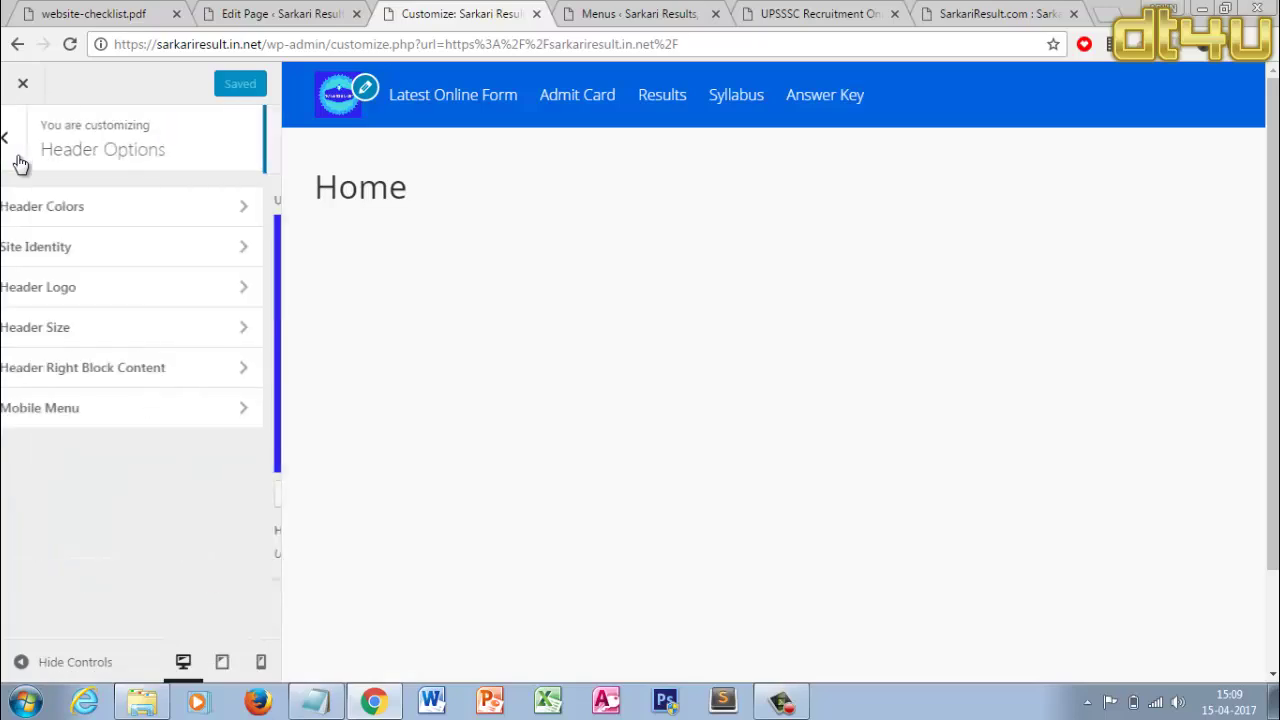
click(90, 208)
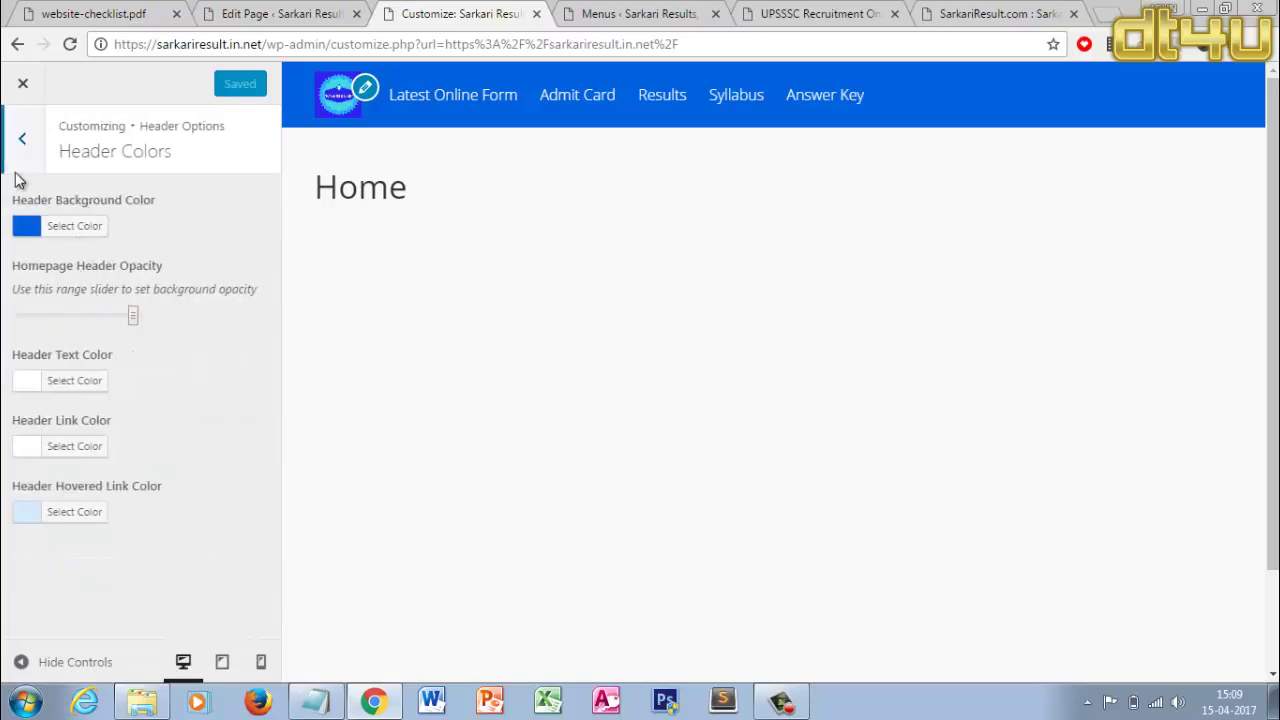
click(22, 158)
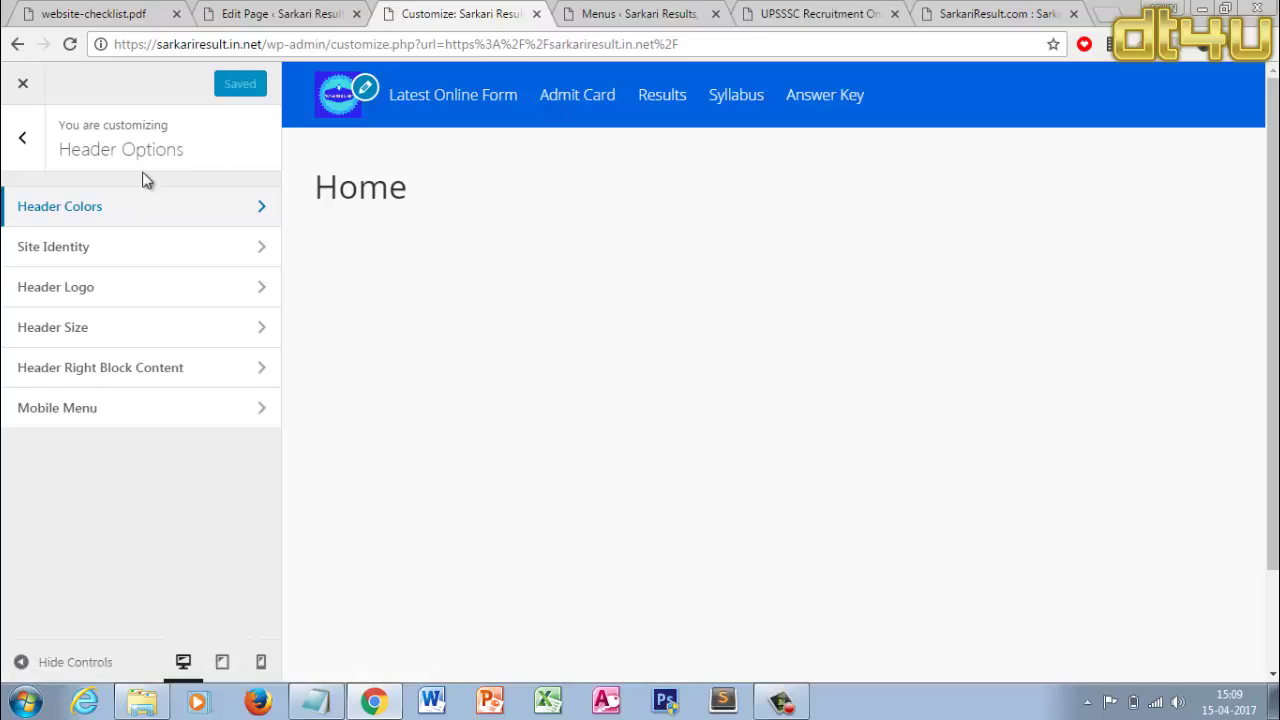
click(24, 143)
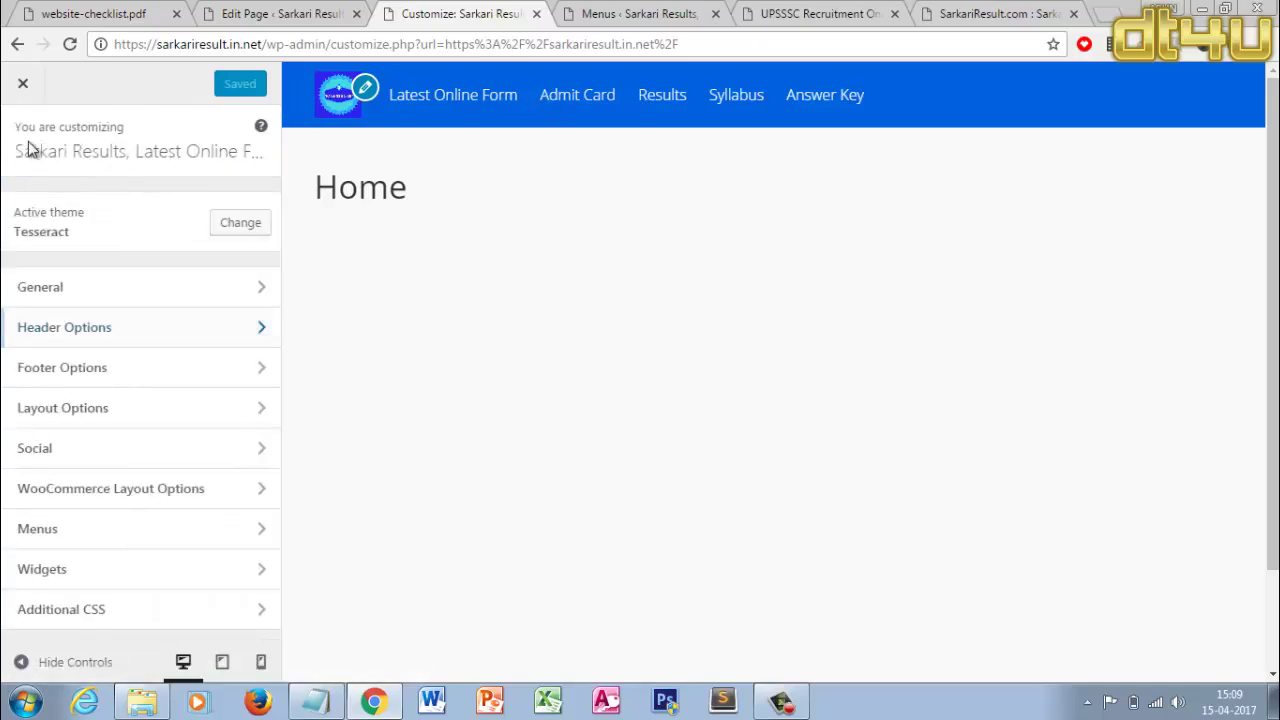
click(23, 88)
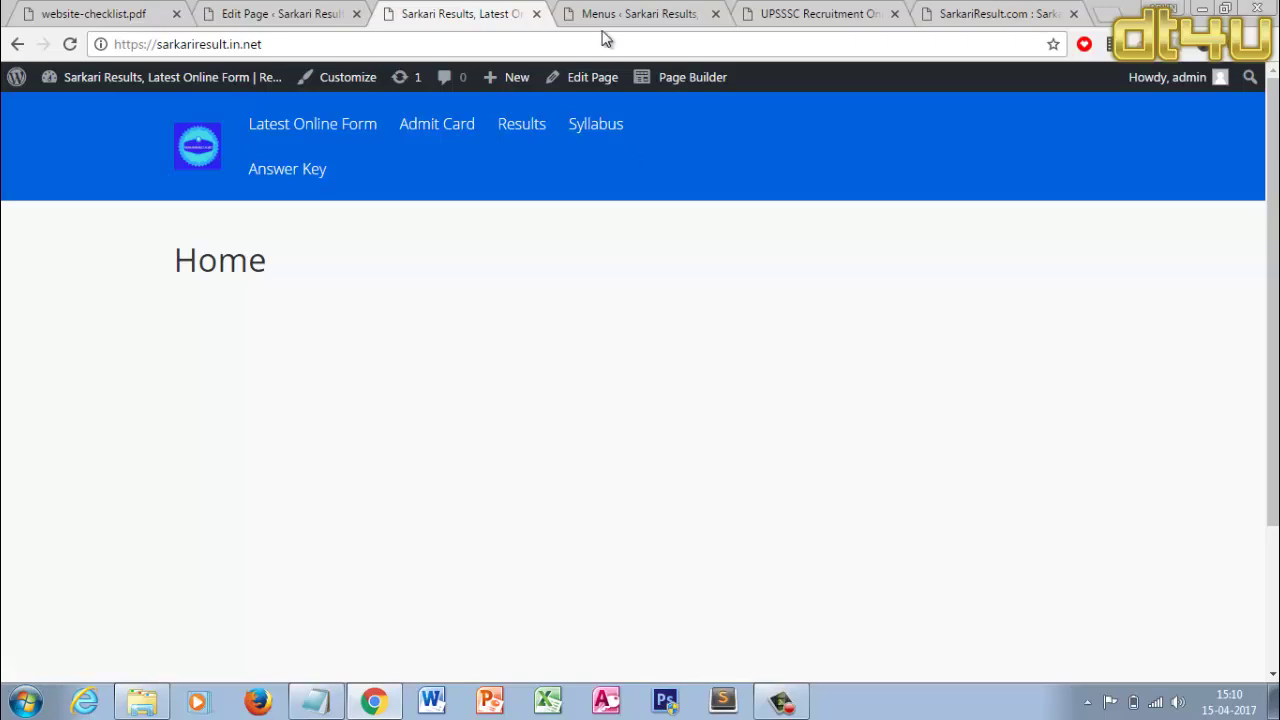
Open the home page in Page Builder without the tour or a layout template, and close the Menus admin page
click(684, 77)
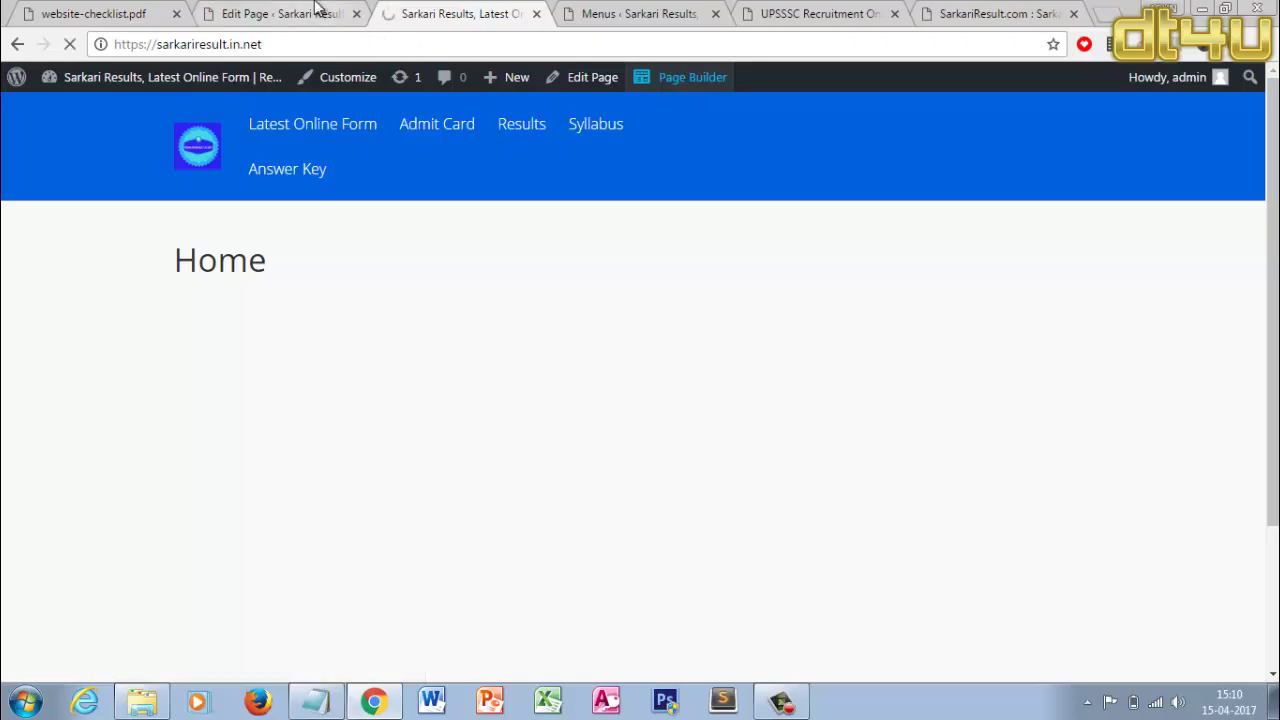
click(314, 13)
mouse_move(75, 370)
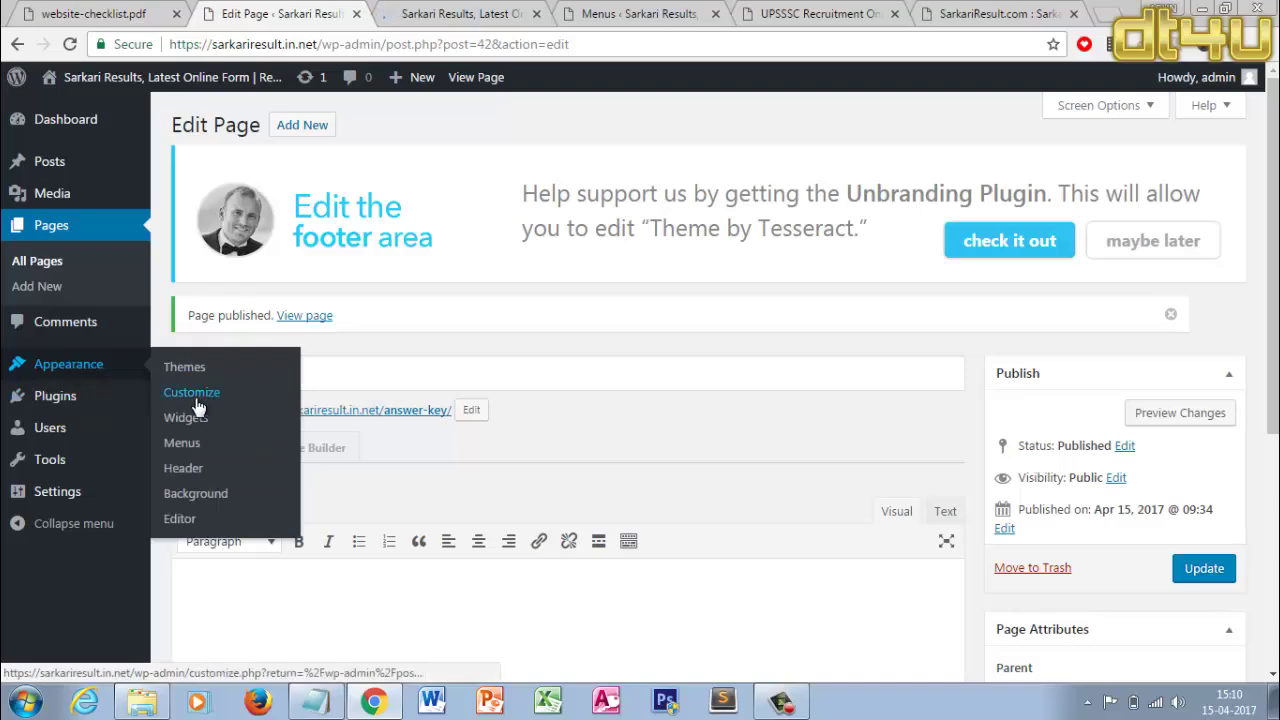
click(610, 14)
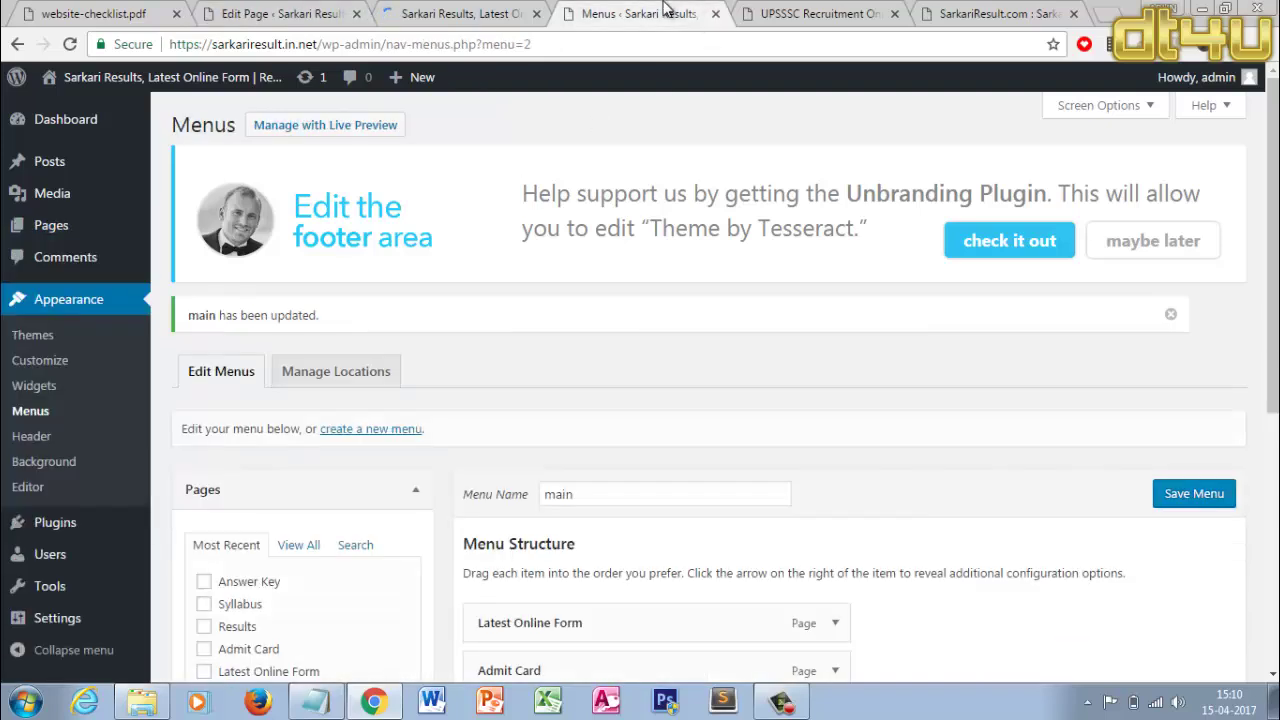
click(715, 14)
click(460, 13)
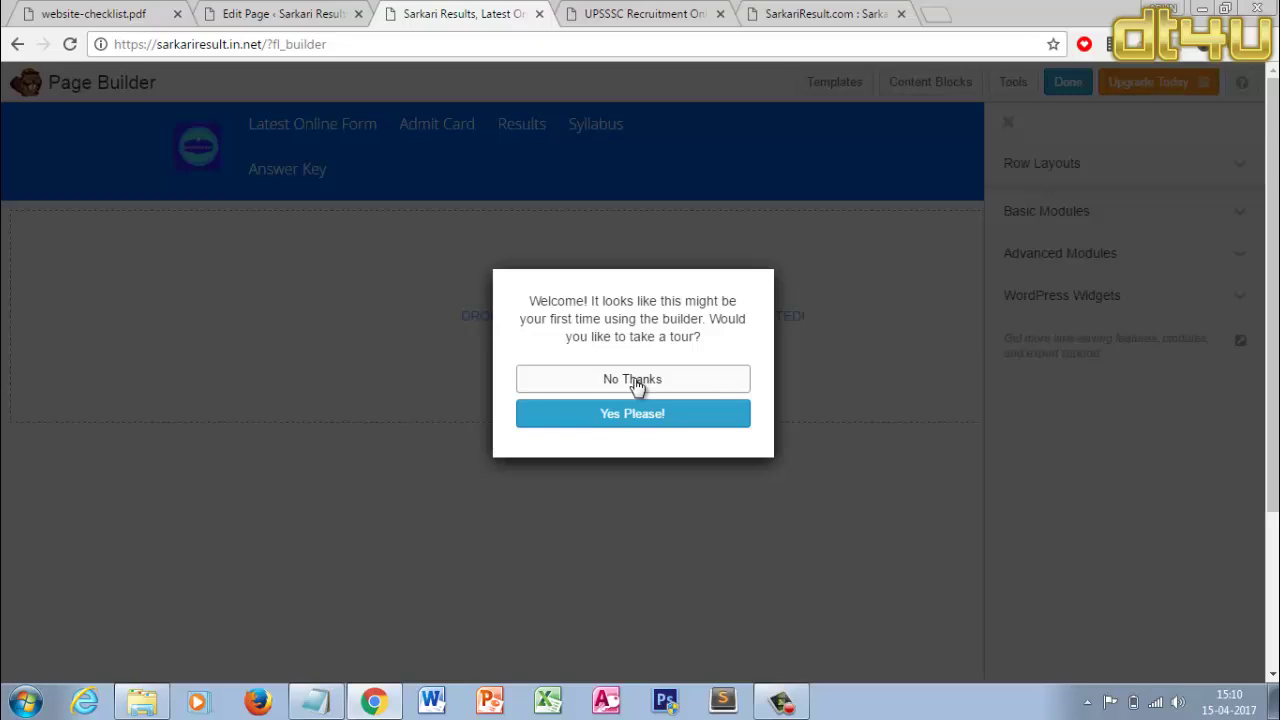
click(637, 384)
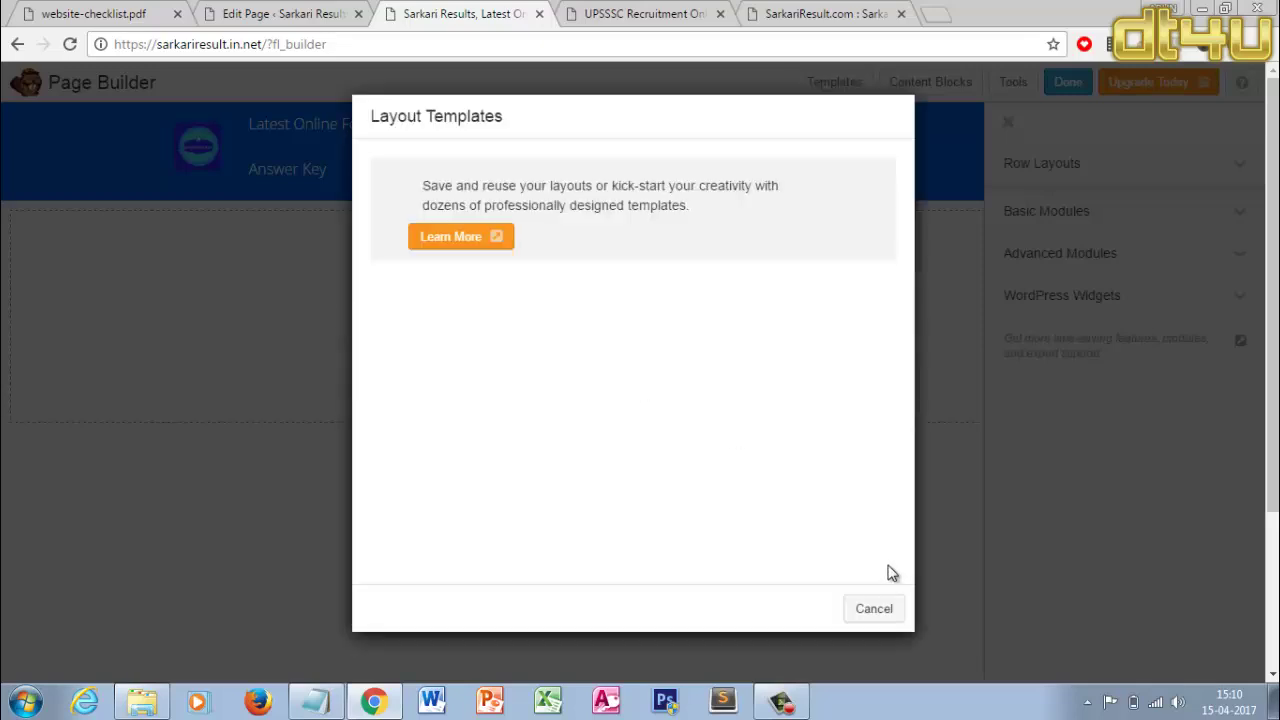
click(879, 612)
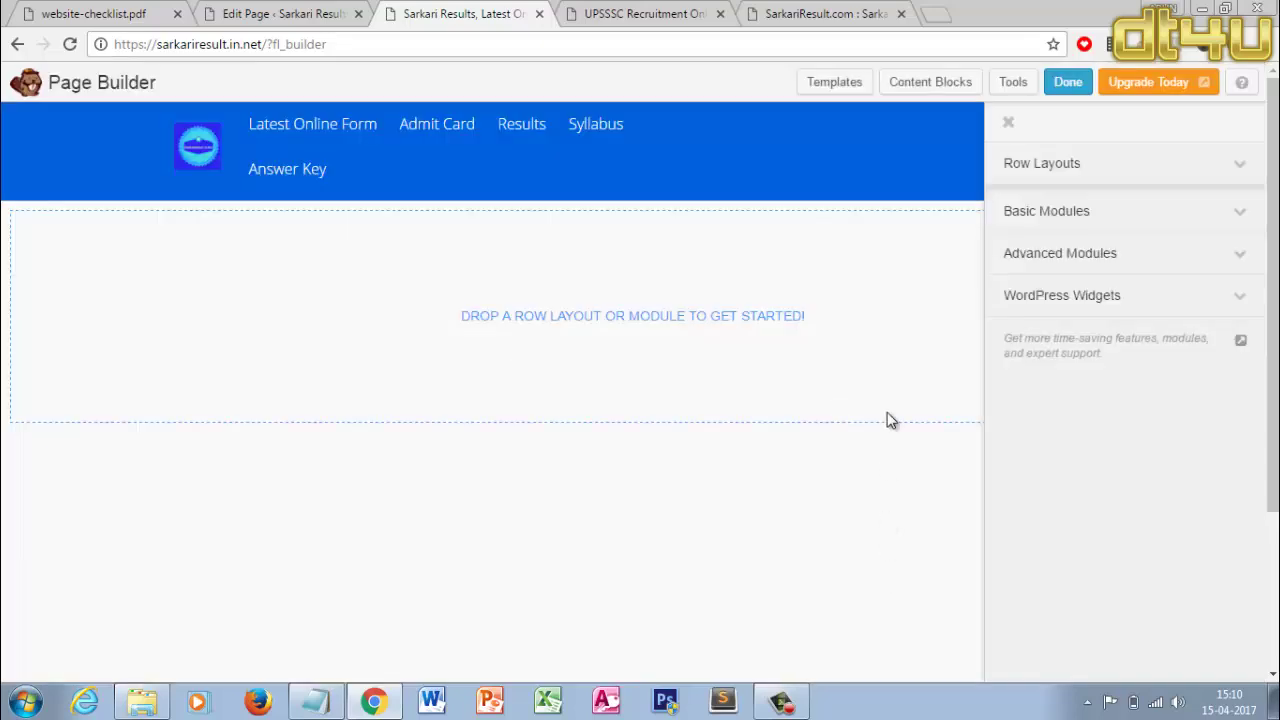
Bring up the content blocks for the home page, and look over the titled link boxes on upsssc.com for reference
click(1008, 126)
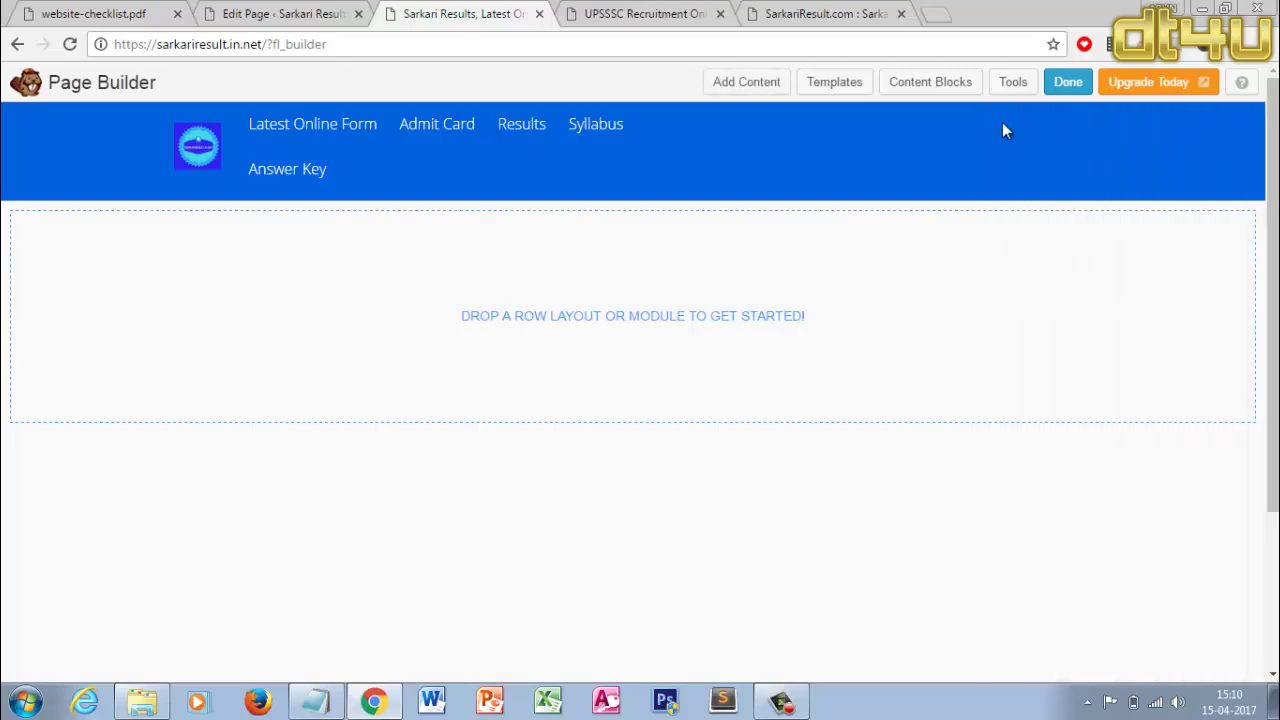
click(936, 84)
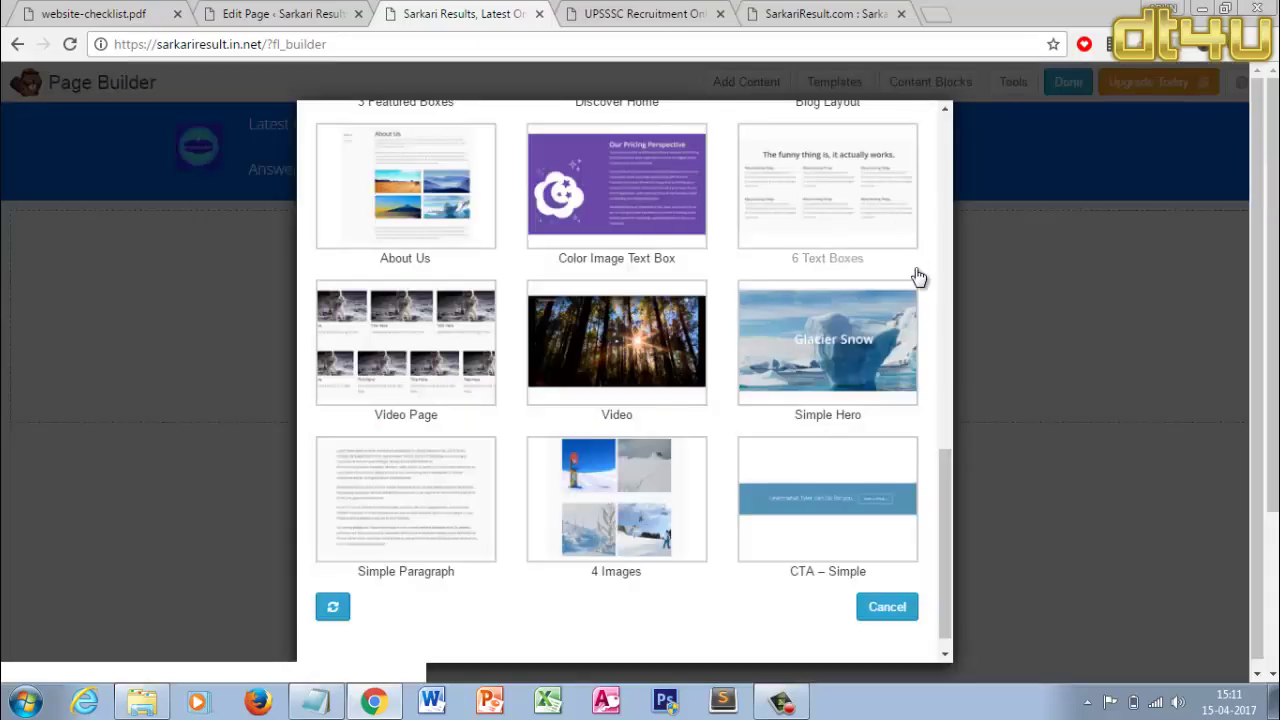
click(645, 14)
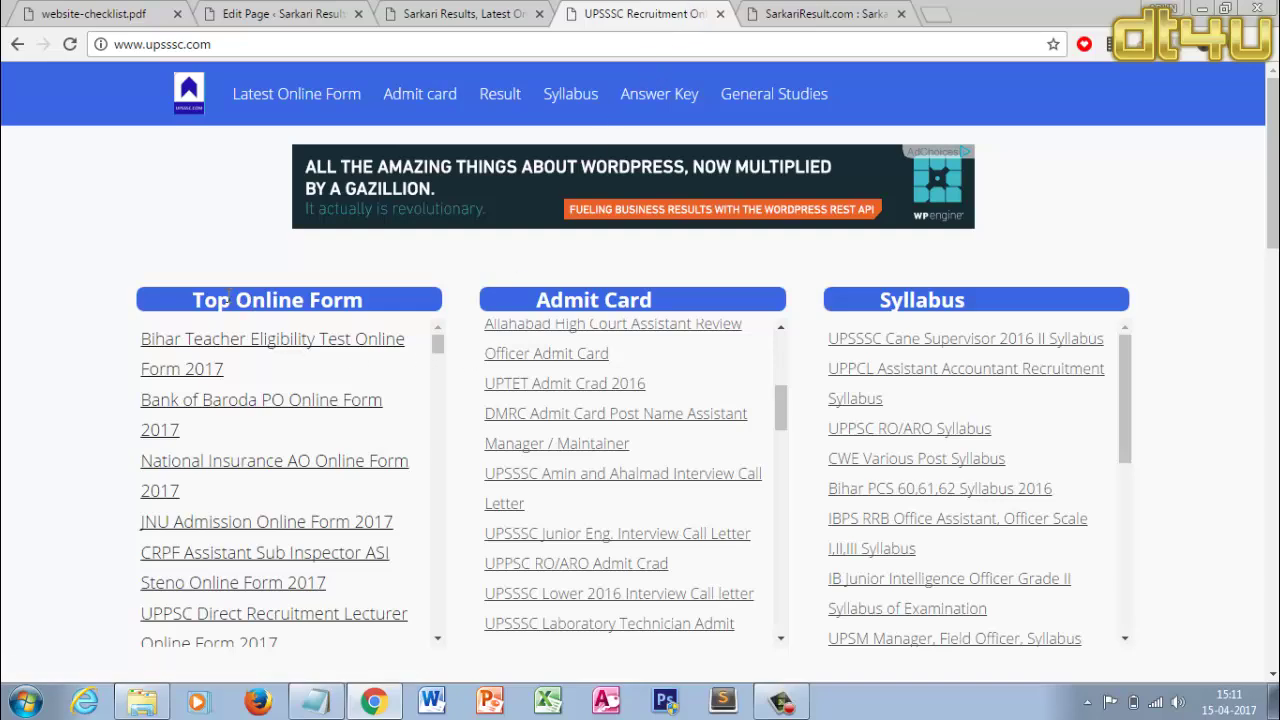
drag(229, 297, 330, 287)
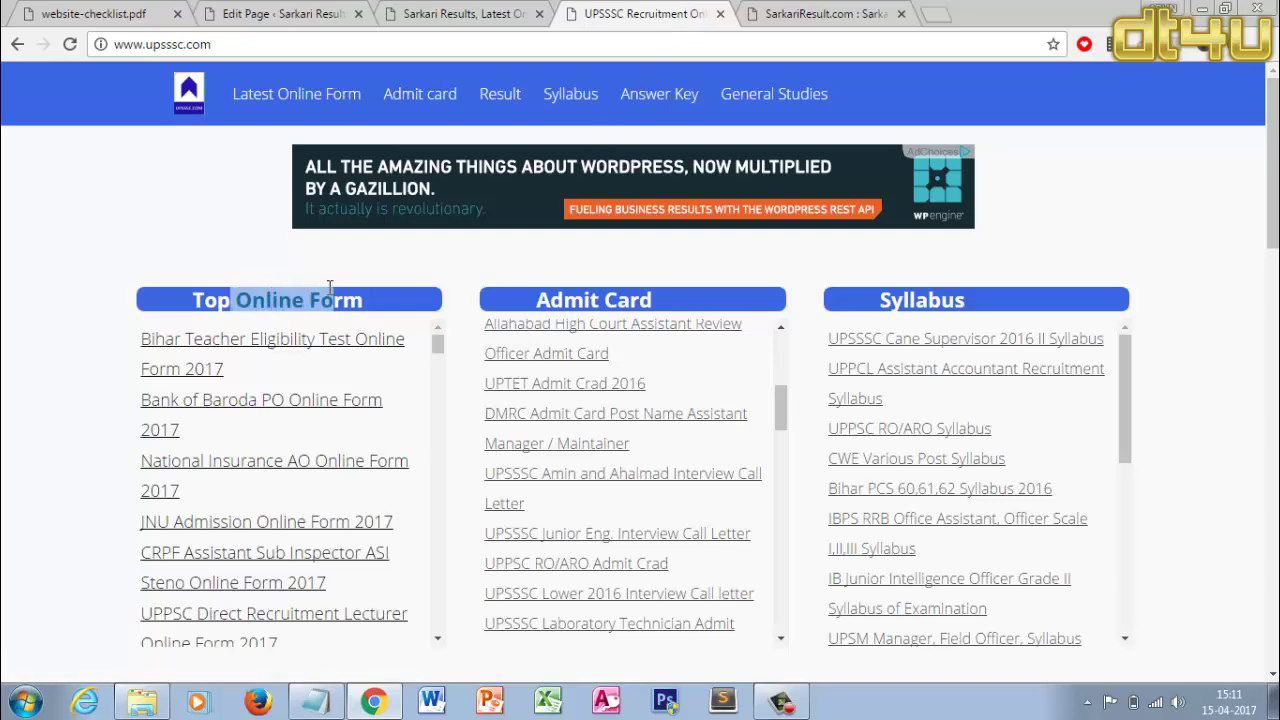
click(1237, 290)
drag(1272, 250, 1272, 295)
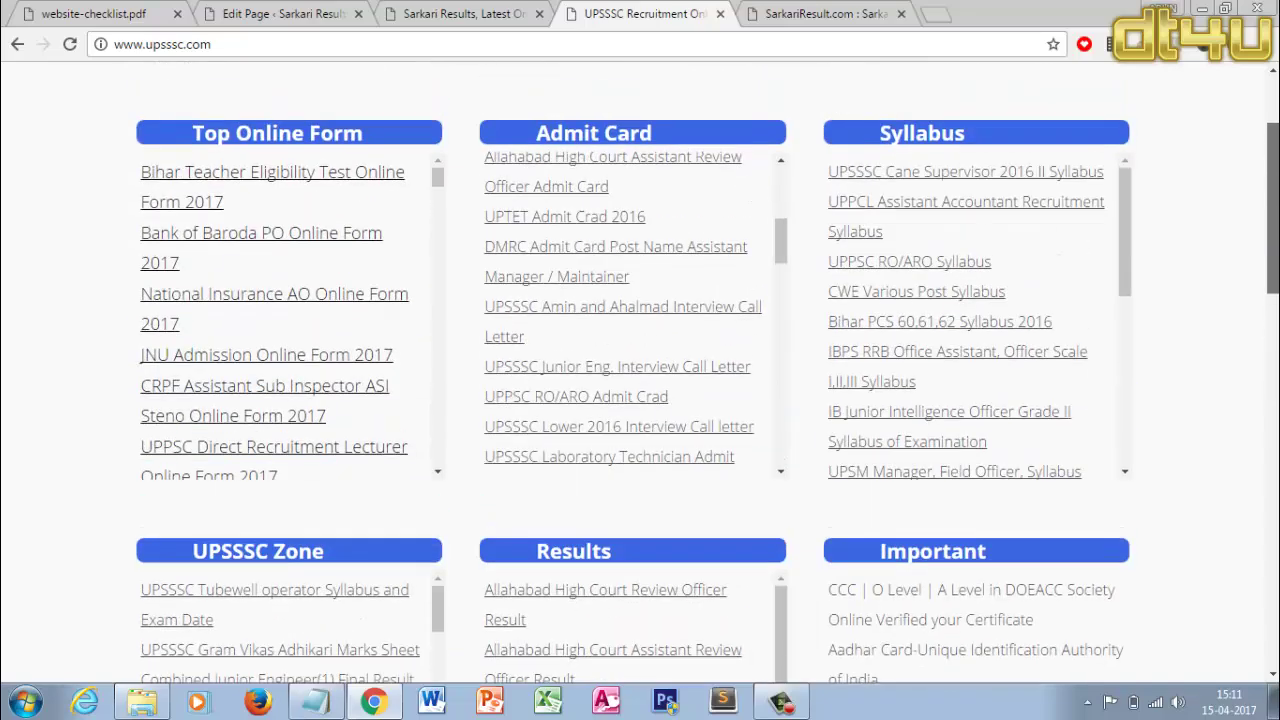
Inspect the Admit Card box on upsssc.com and open its scrolling list div for editing as HTML
right_click(596, 138)
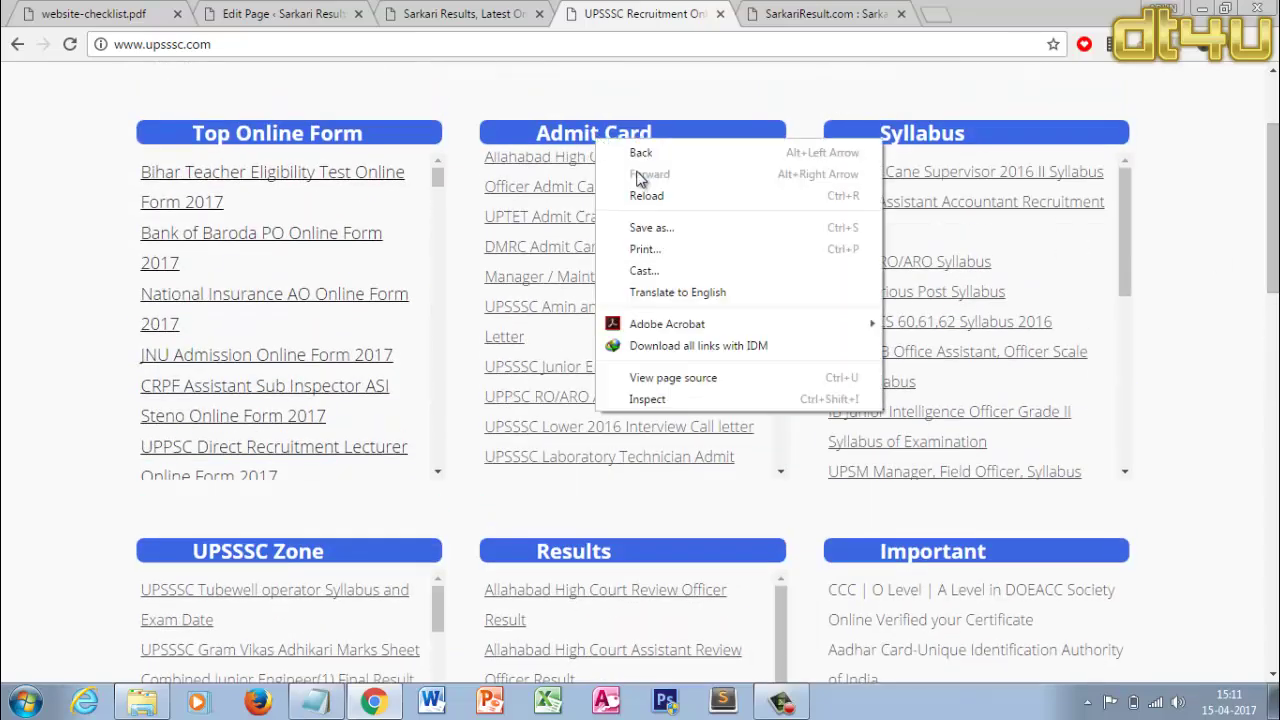
click(684, 403)
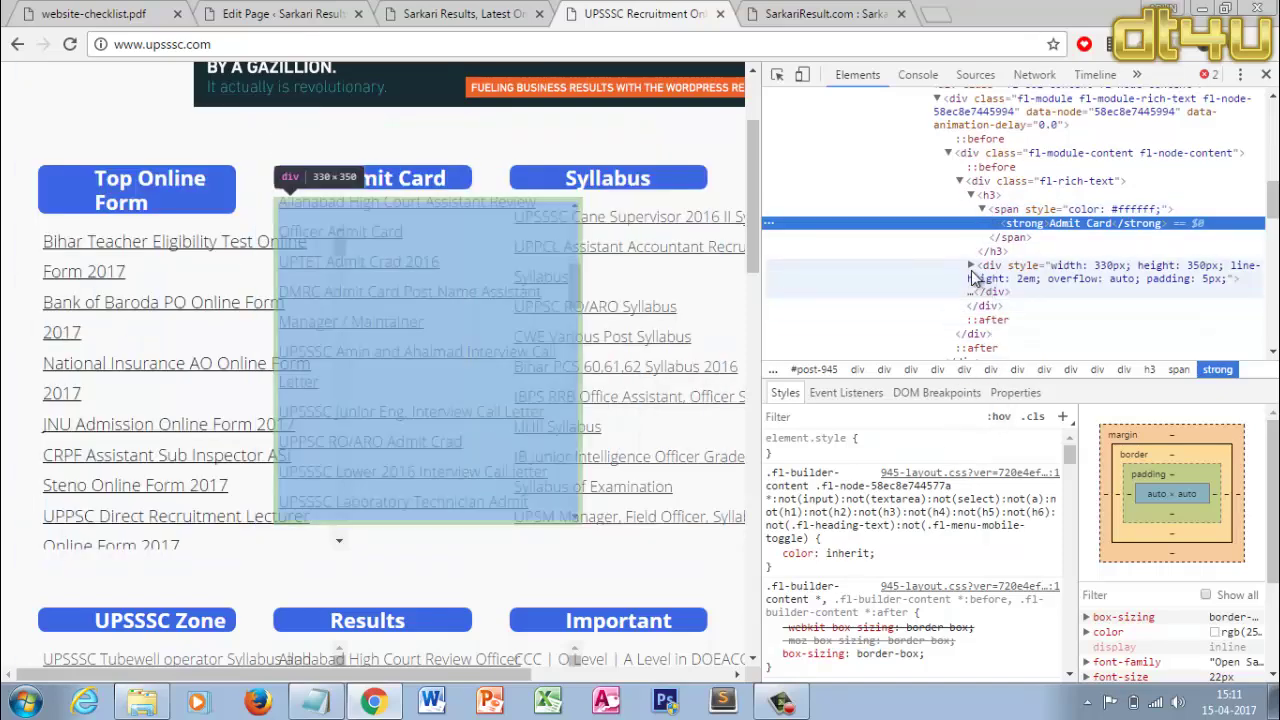
click(969, 265)
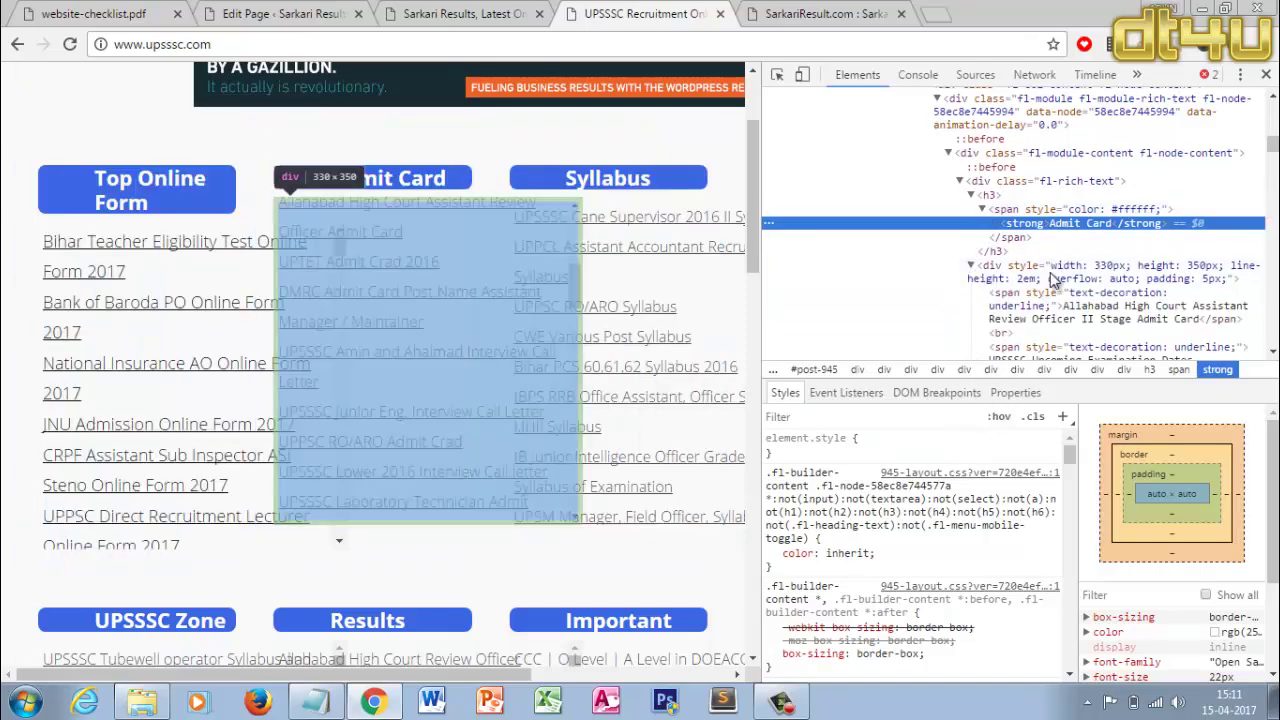
click(983, 277)
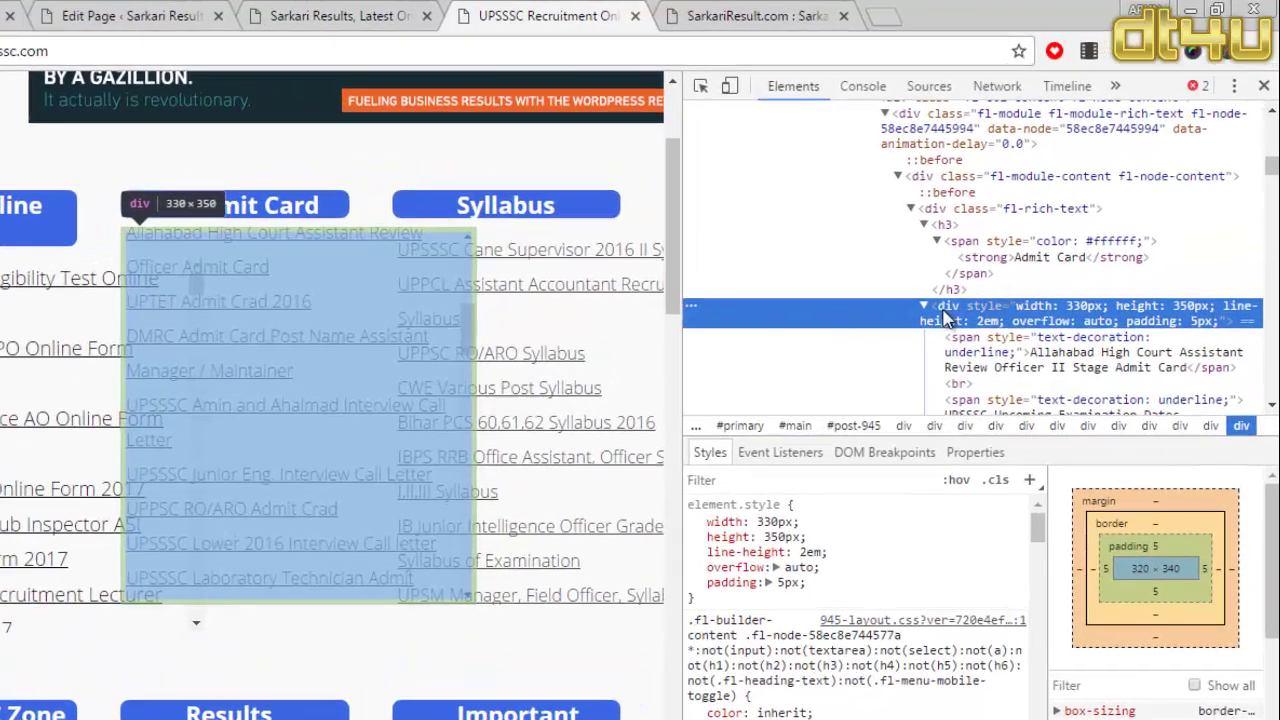
right_click(985, 268)
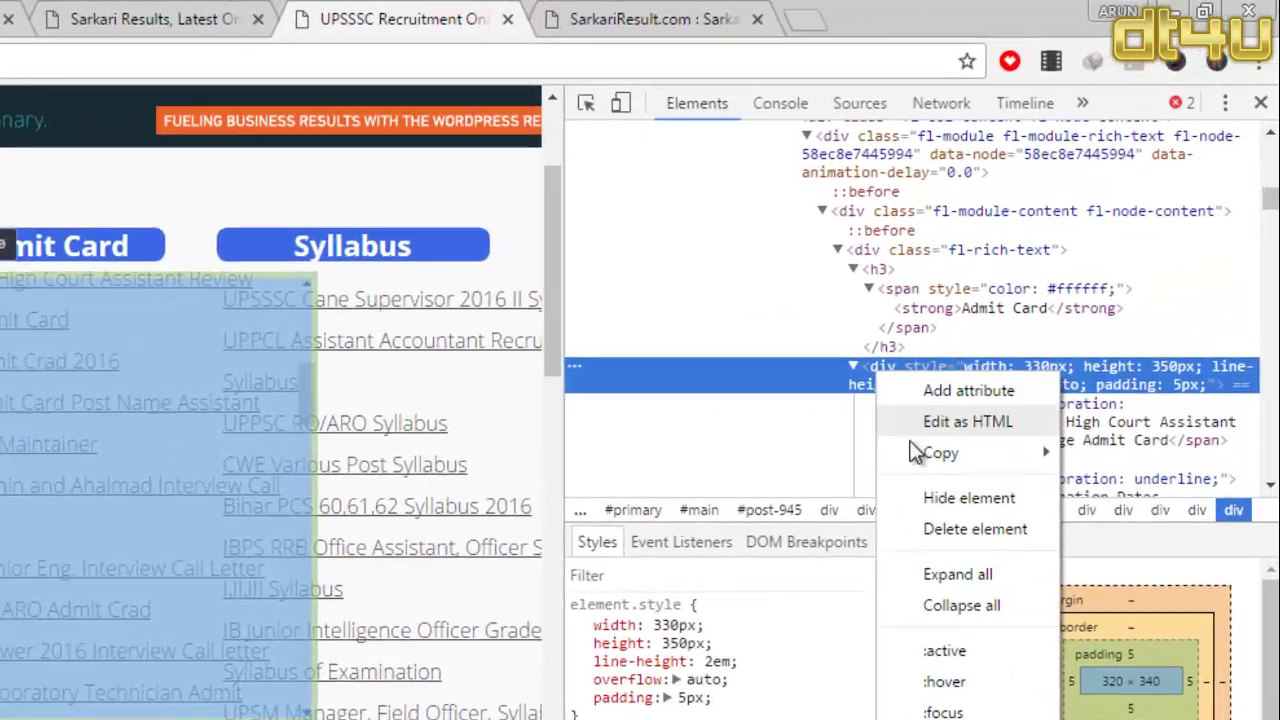
click(940, 422)
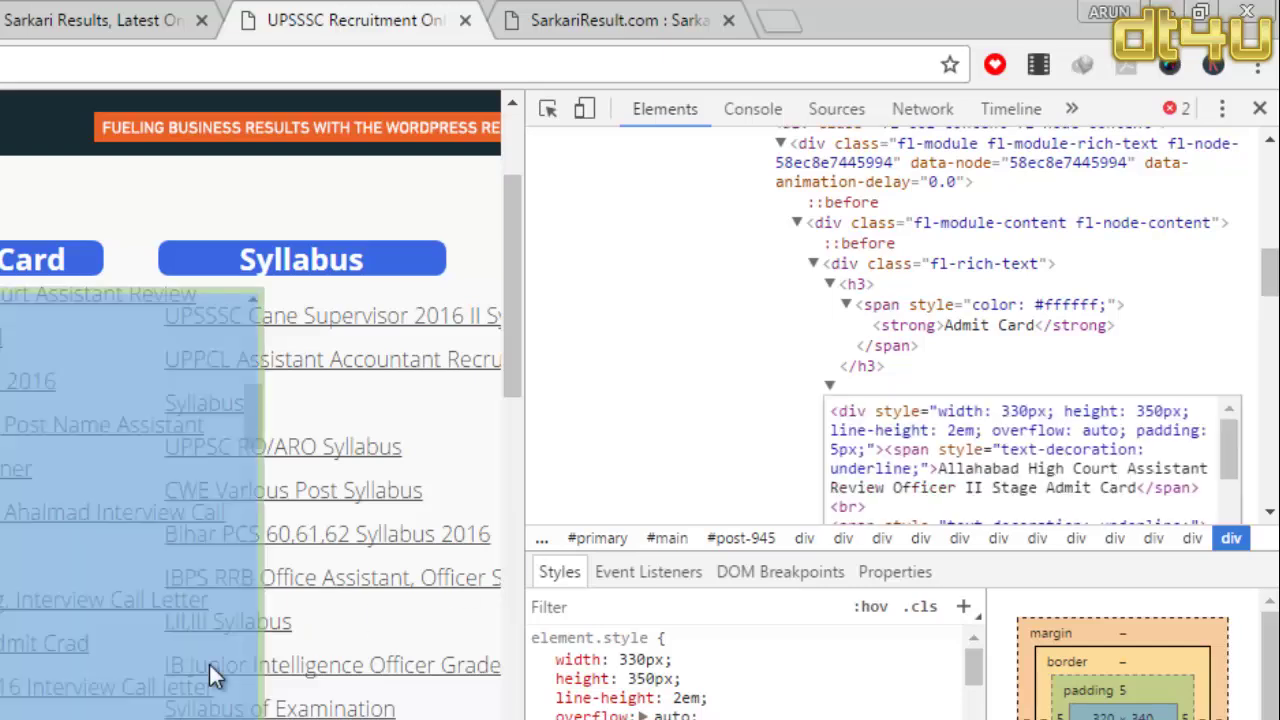
Copy the list's opening div tag with its inline style into the Notepad note, and close the developer tools on upsssc.com
drag(838, 413, 886, 451)
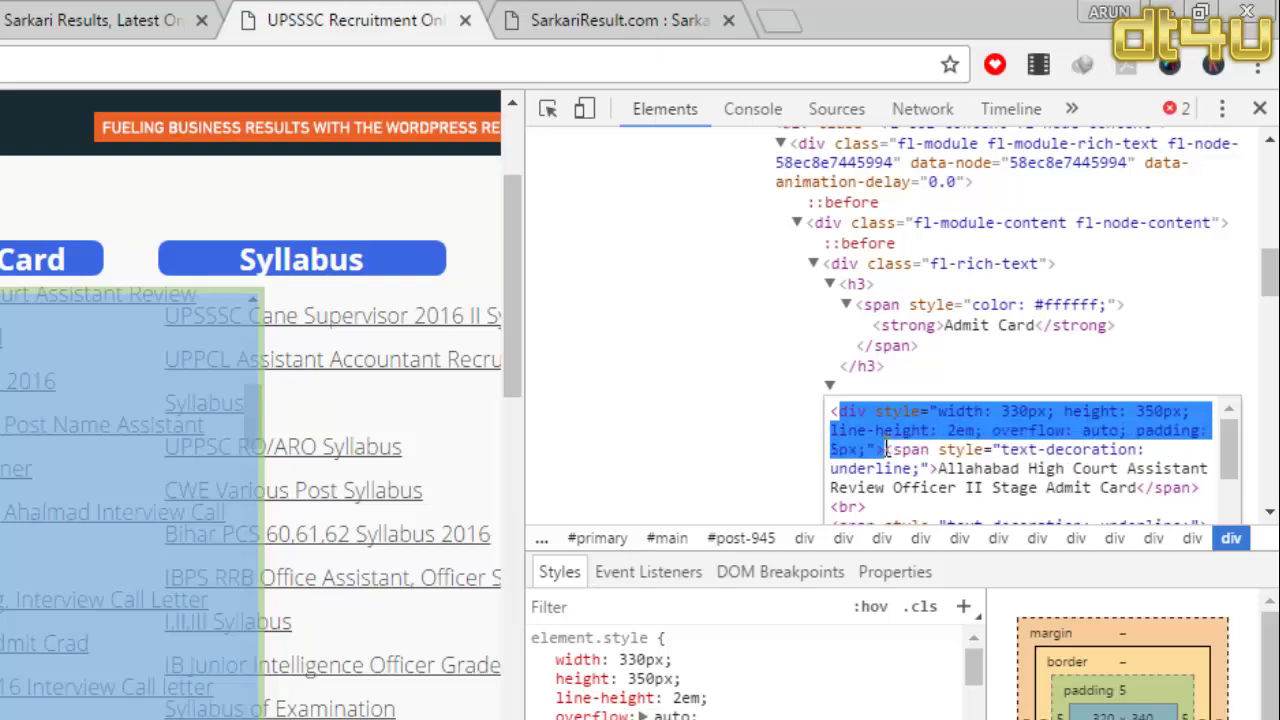
click(886, 451)
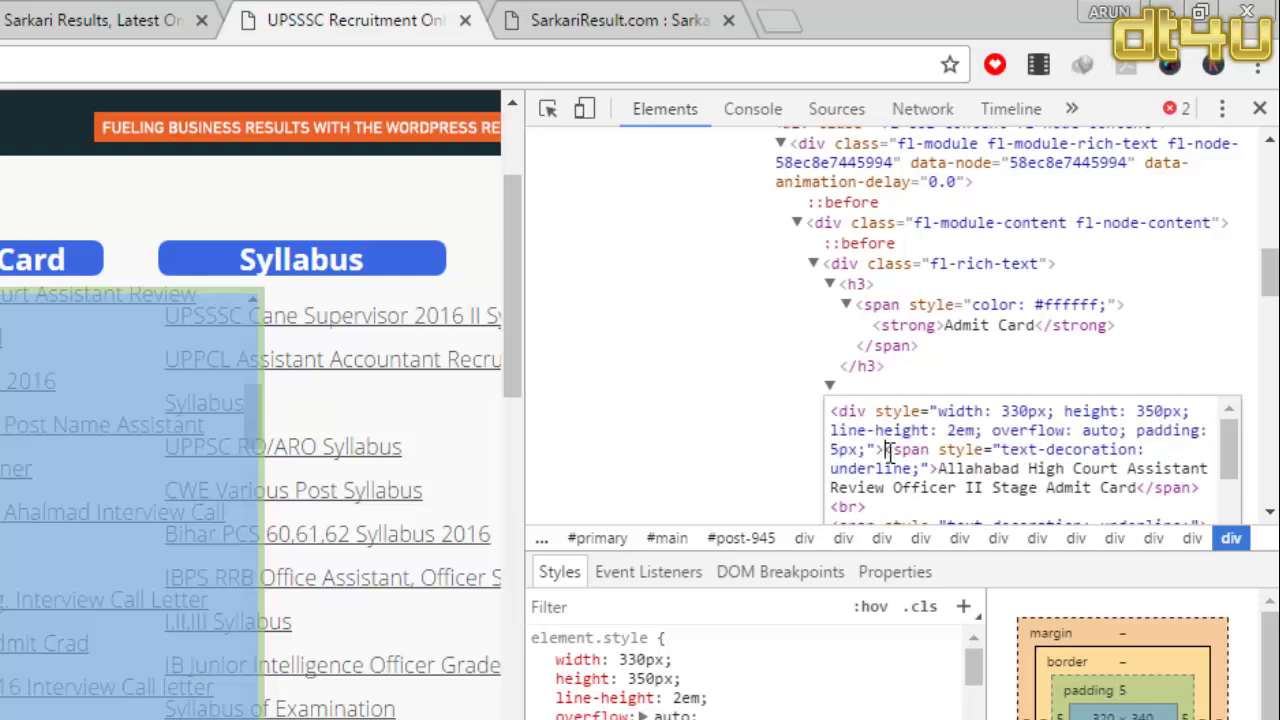
drag(886, 451, 833, 400)
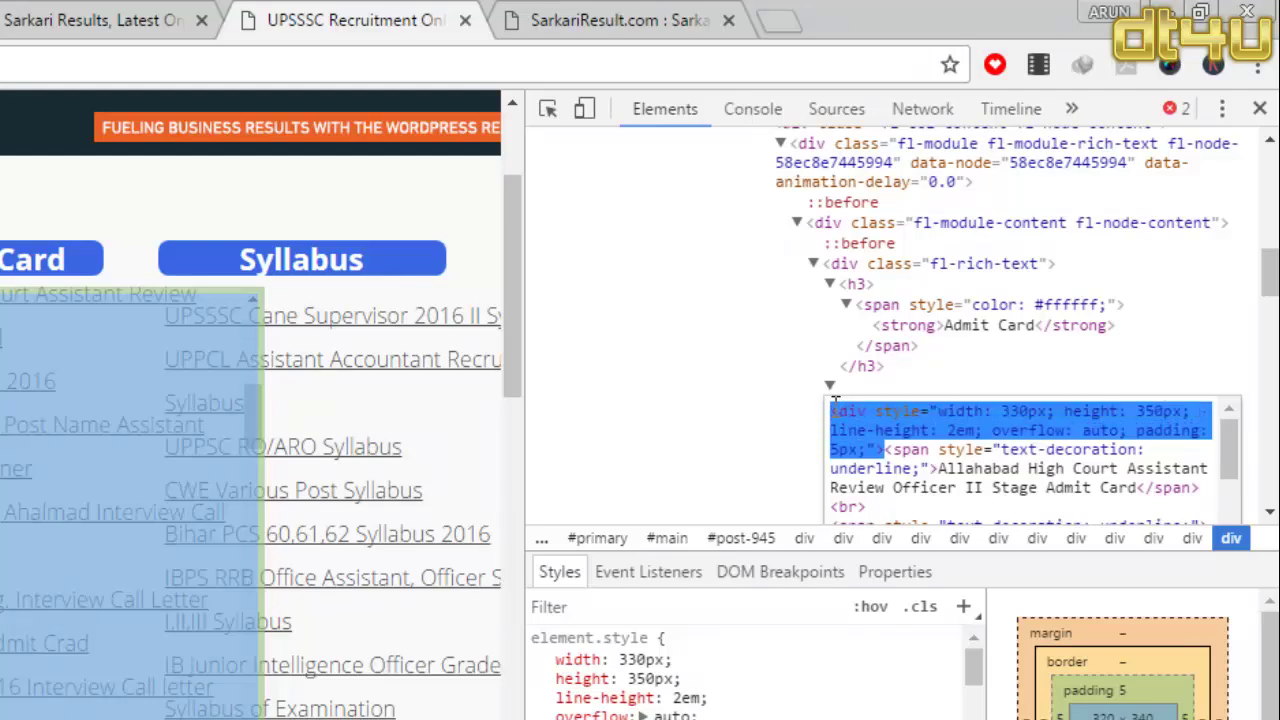
right_click(882, 432)
click(926, 485)
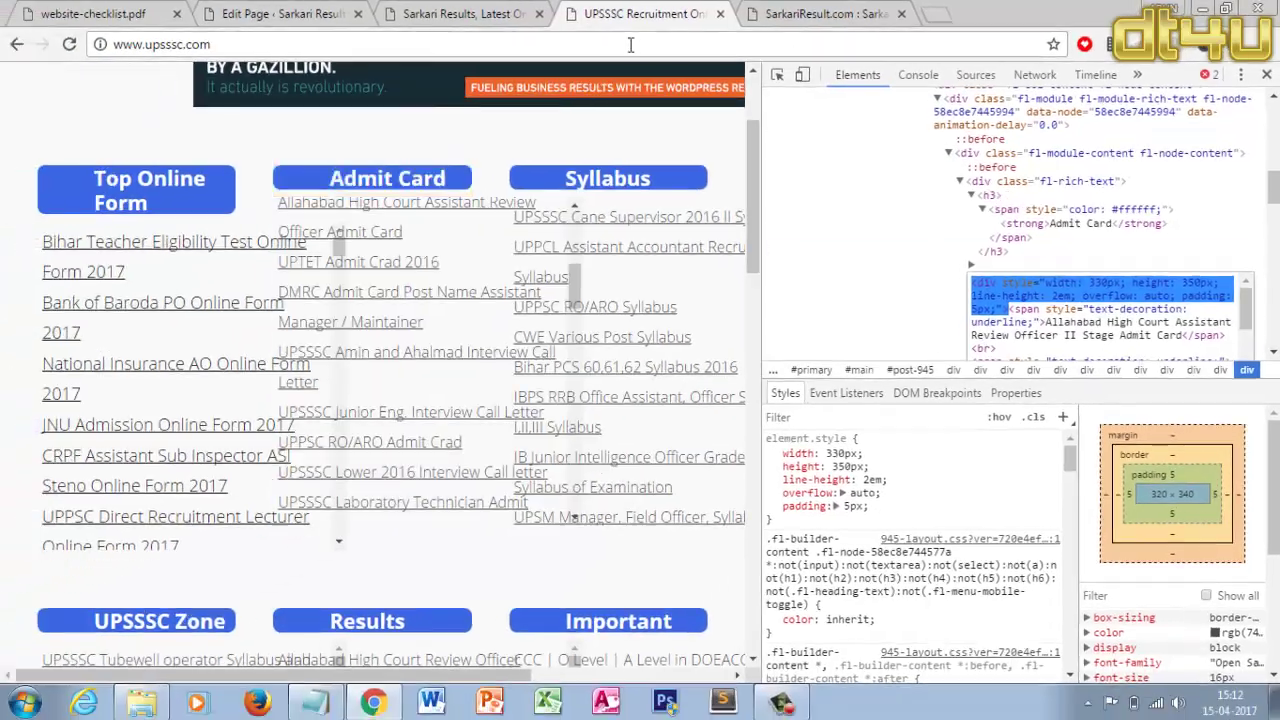
click(315, 703)
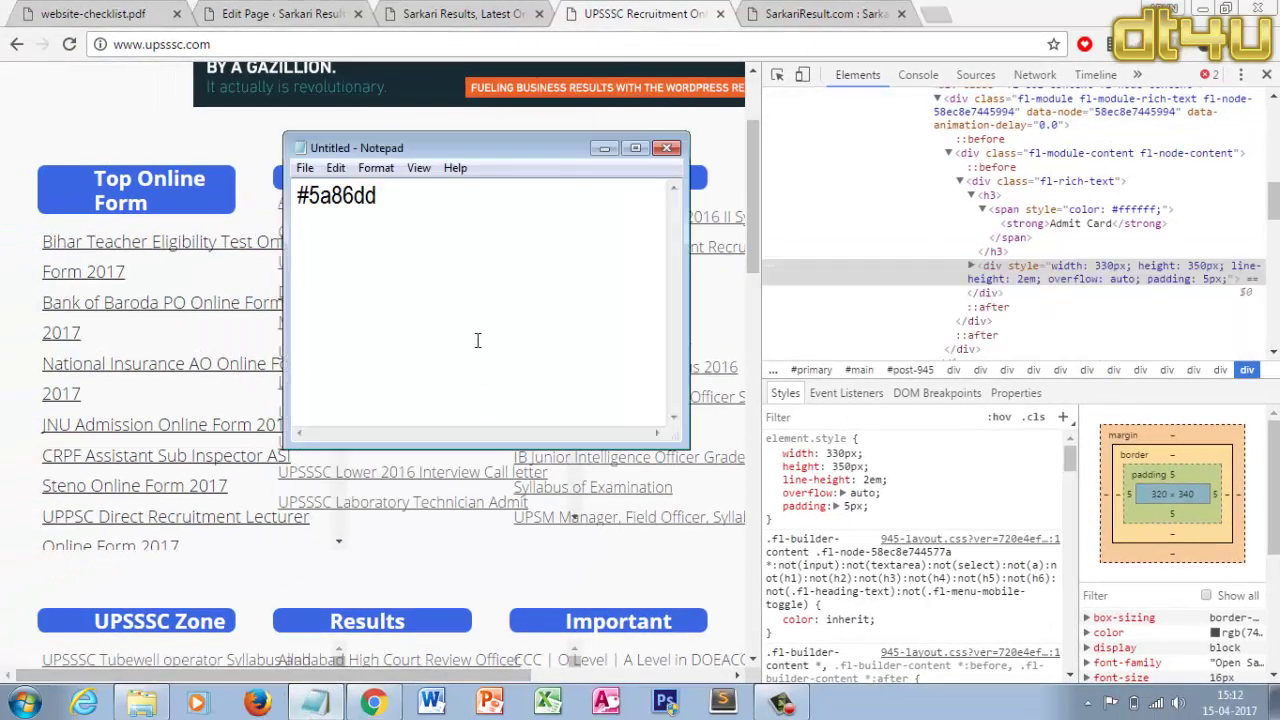
key(ctrl+v)
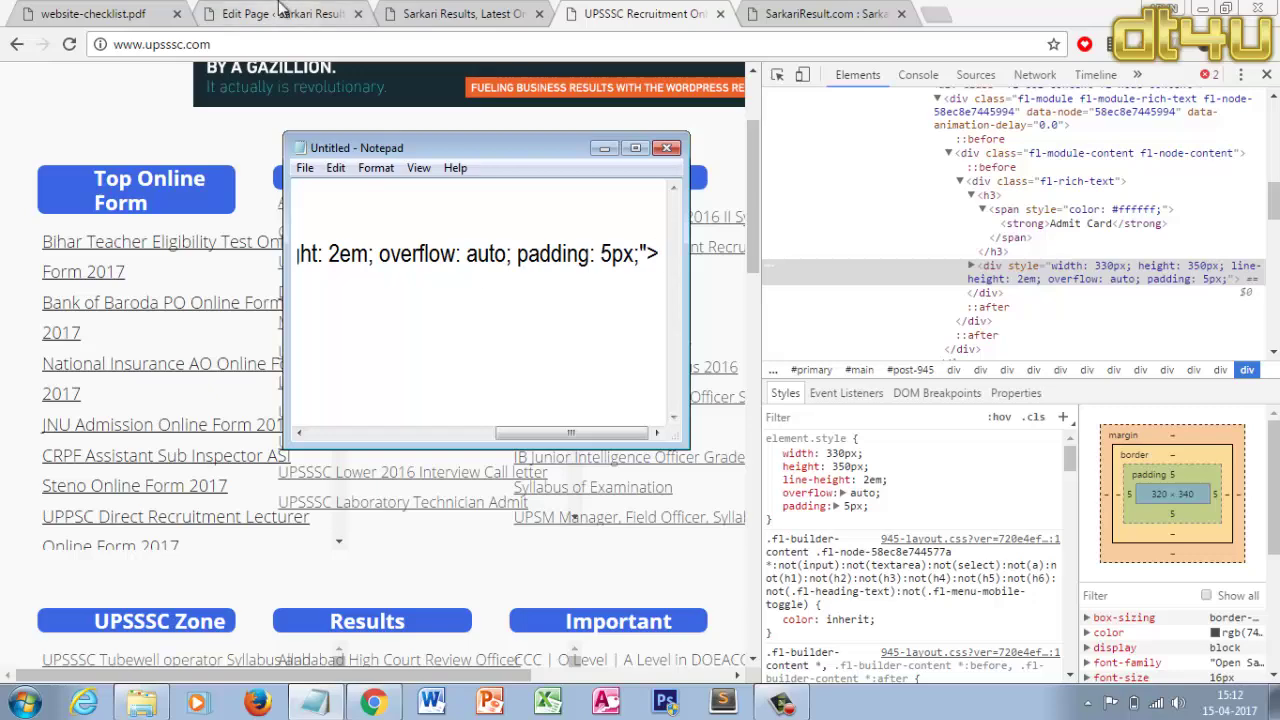
click(621, 12)
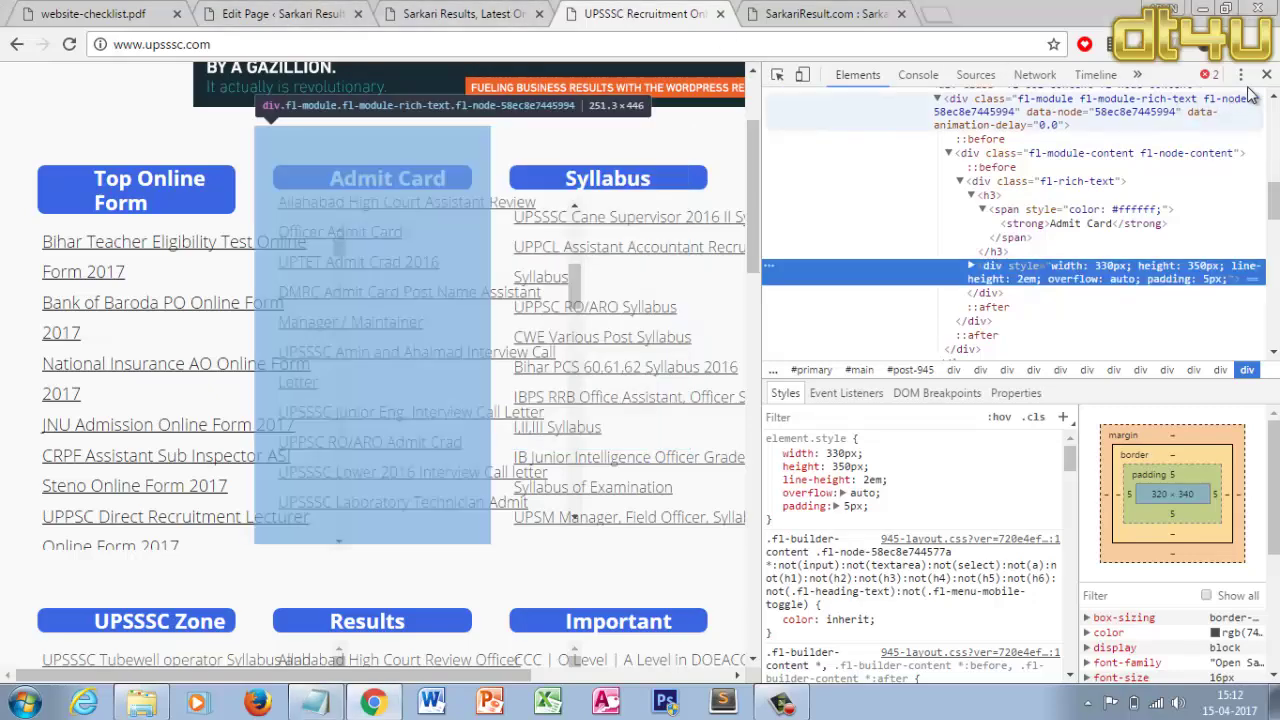
click(1266, 74)
Compare the content blocks with the upsssc.com layout and insert the 6 Text Boxes block into the home page
click(505, 10)
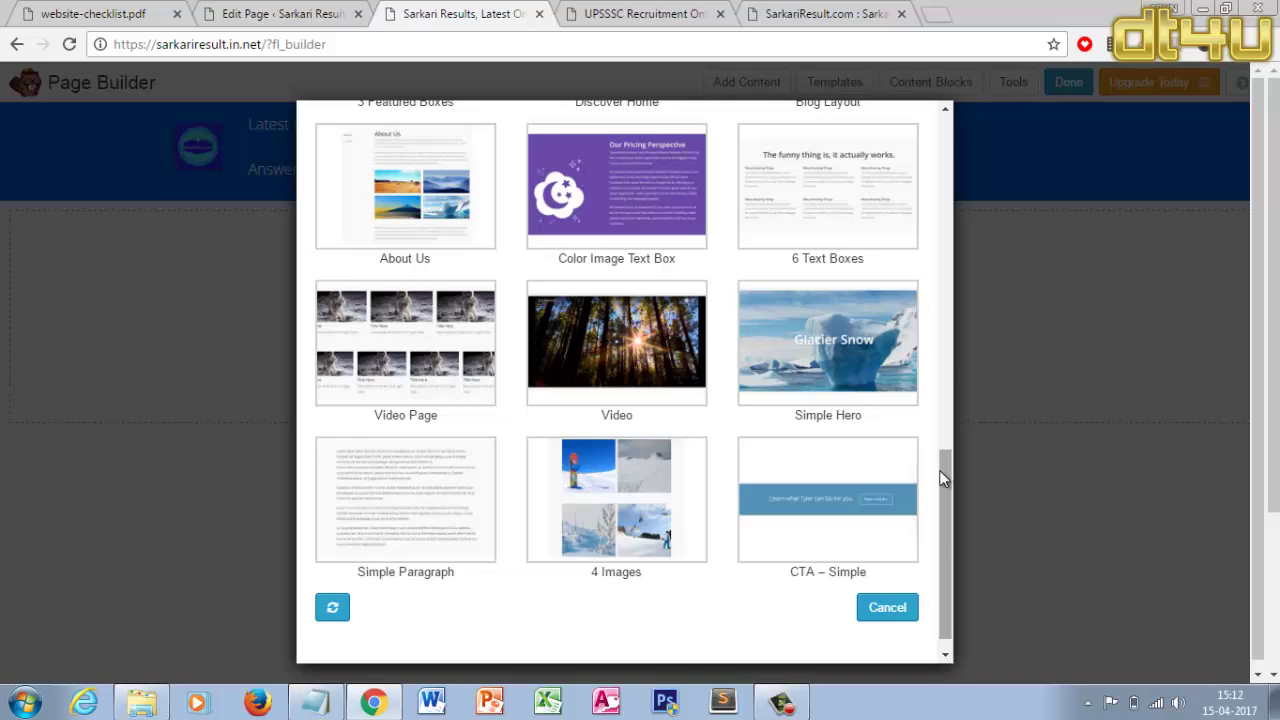
click(588, 10)
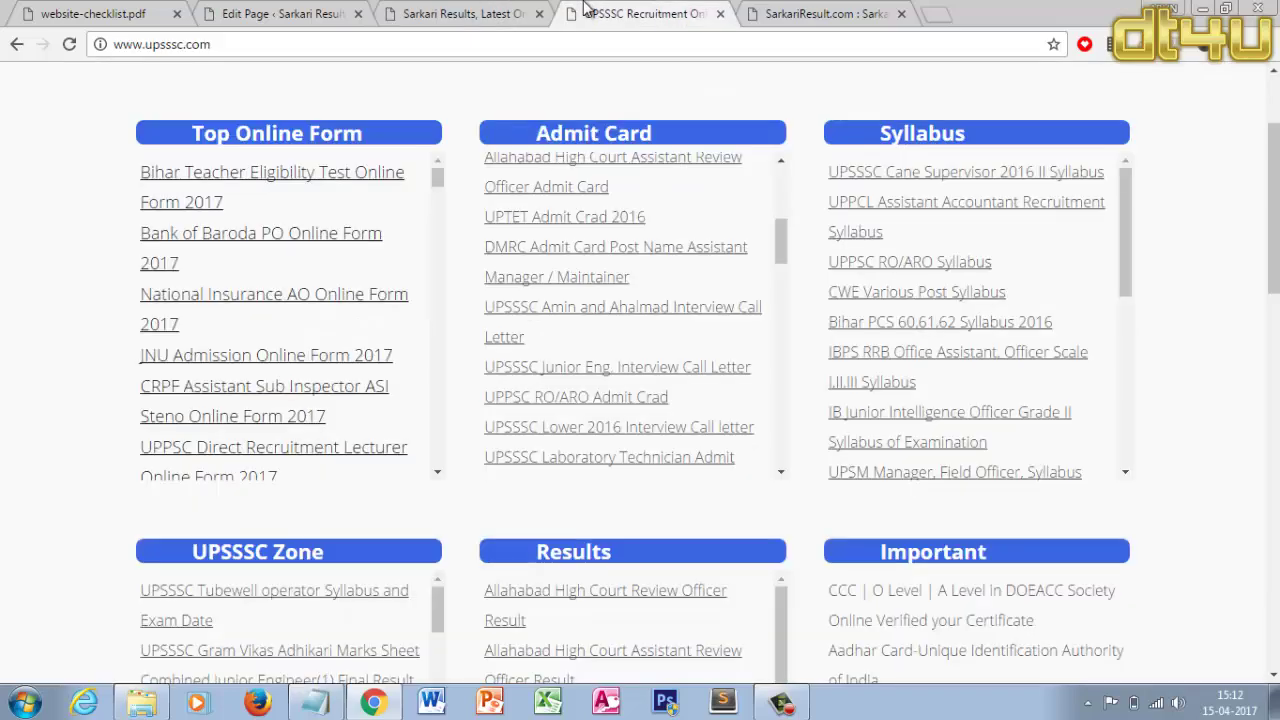
click(485, 14)
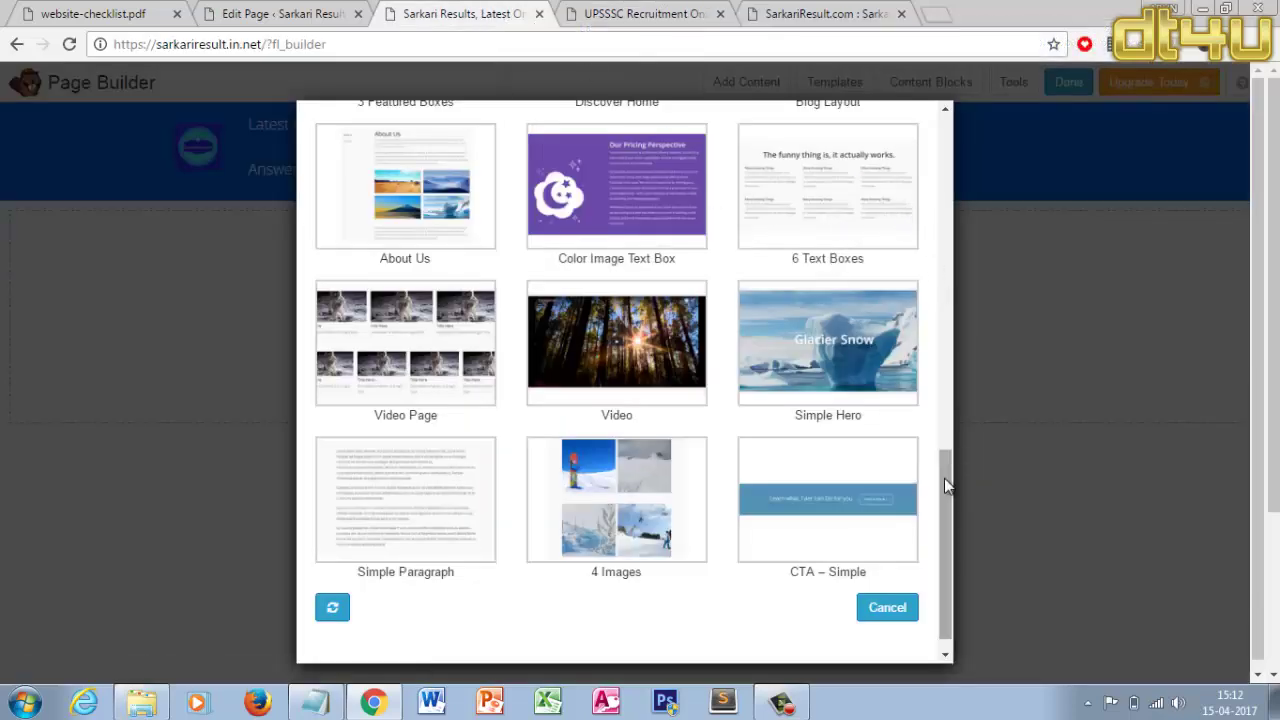
drag(944, 478, 952, 428)
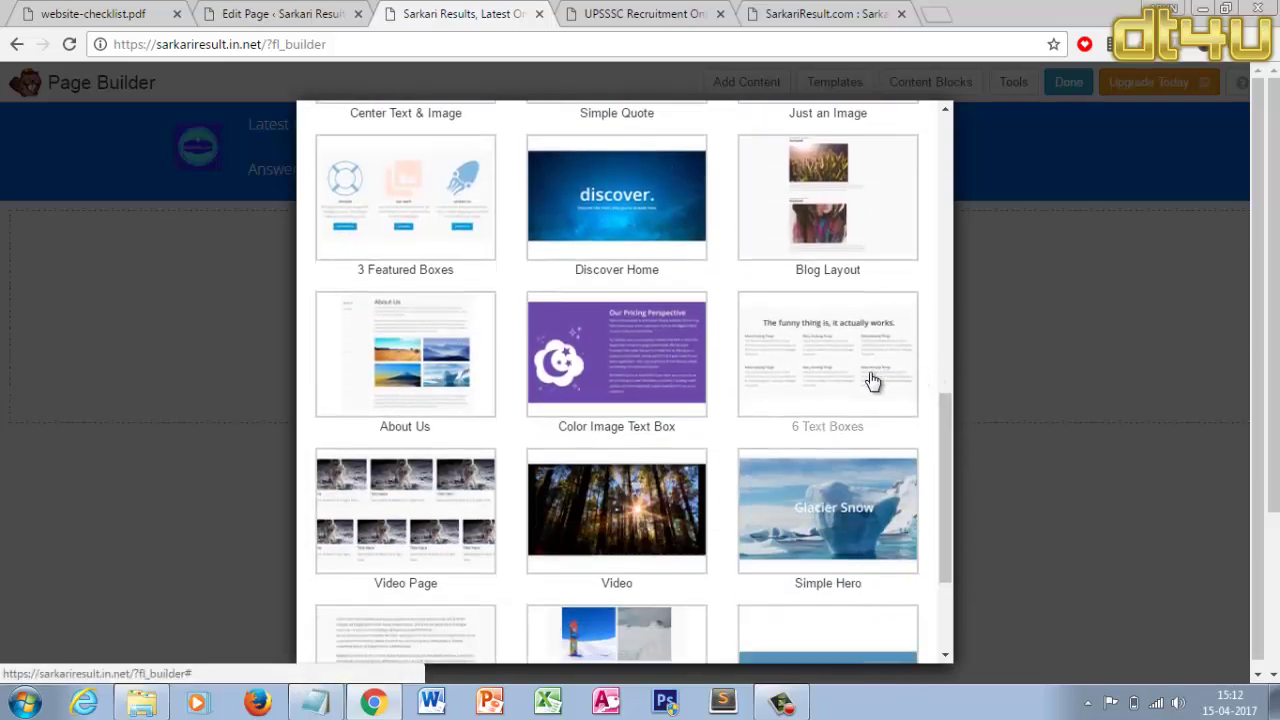
click(620, 10)
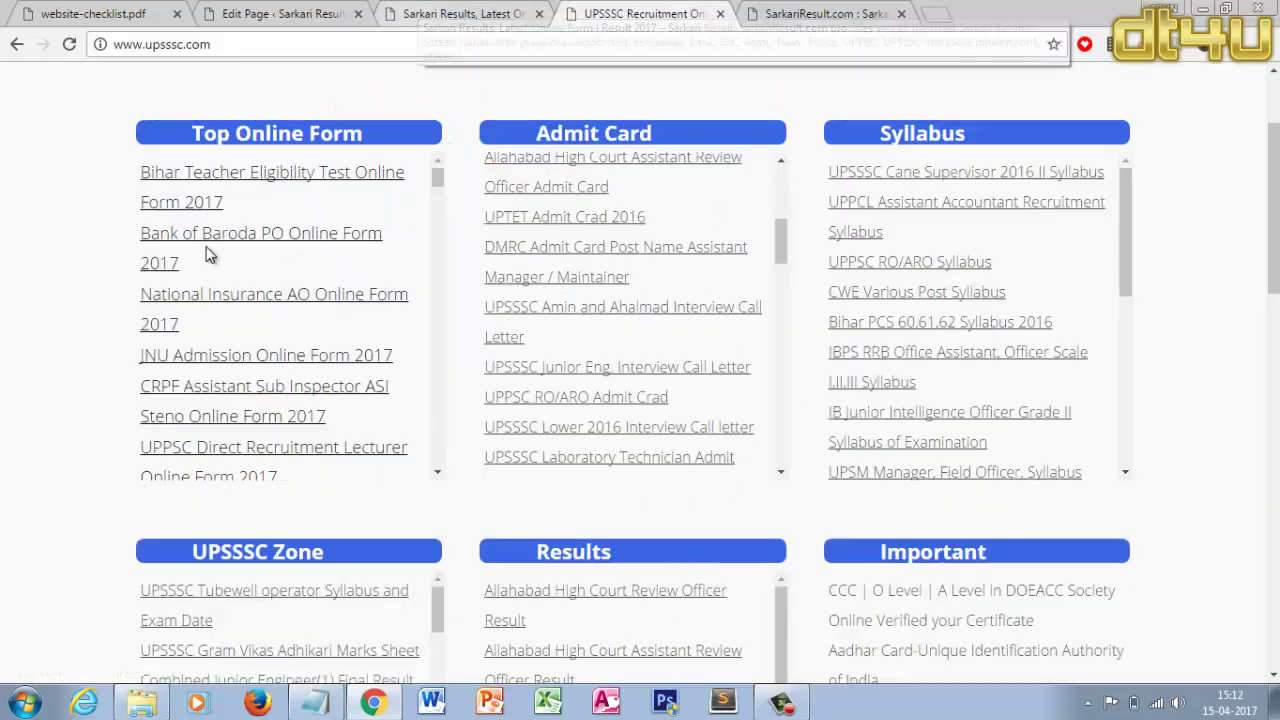
click(443, 15)
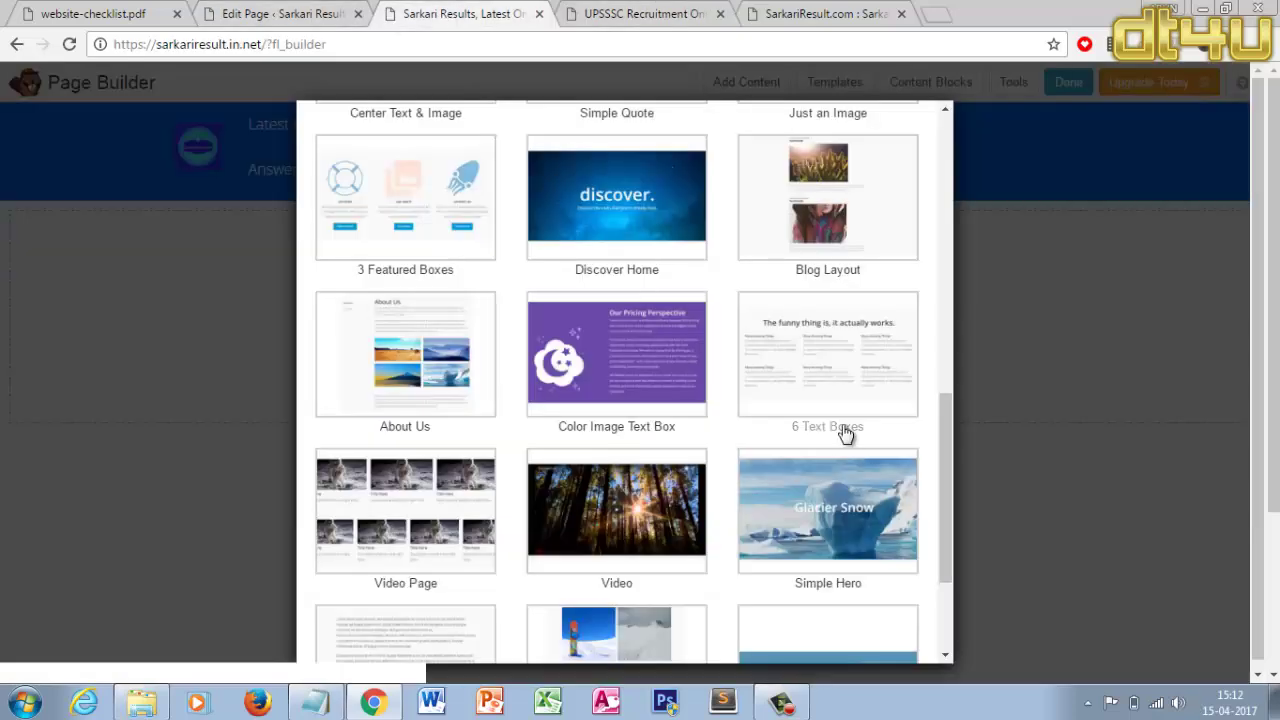
click(820, 380)
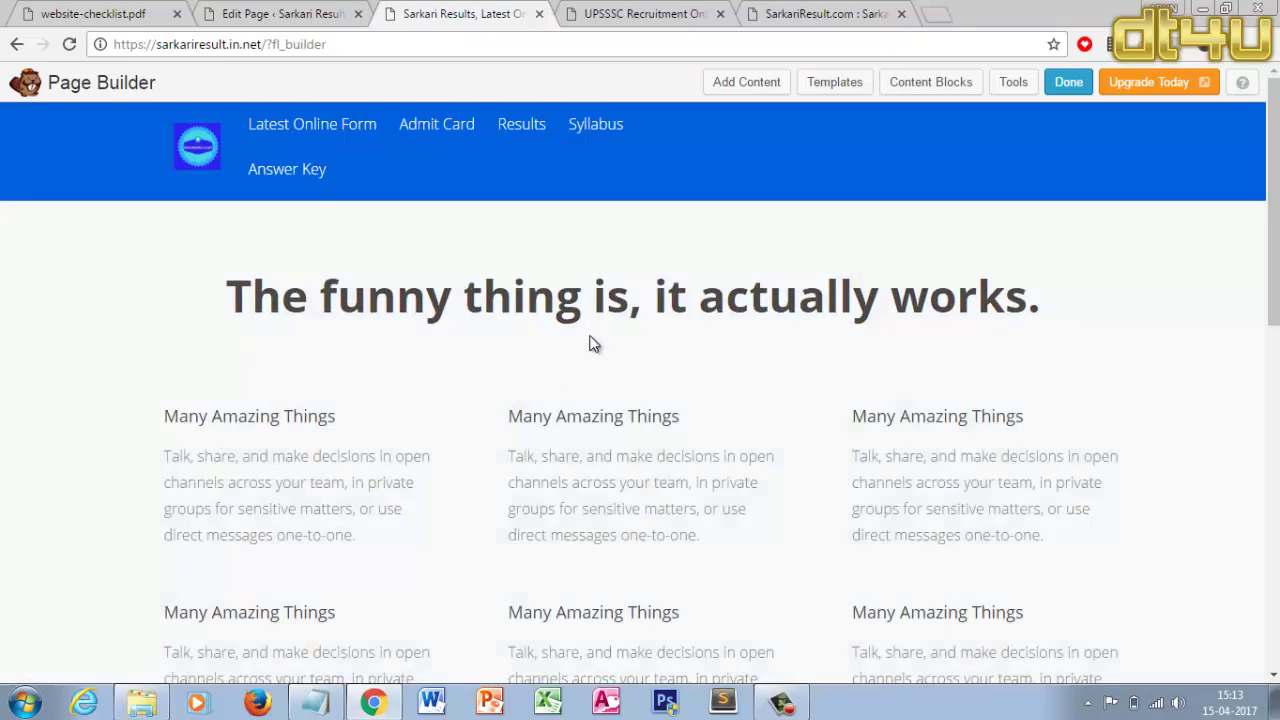
Delete the heading module "The funny thing is, it actually works." from the first row along with its empty column
mouse_move(551, 357)
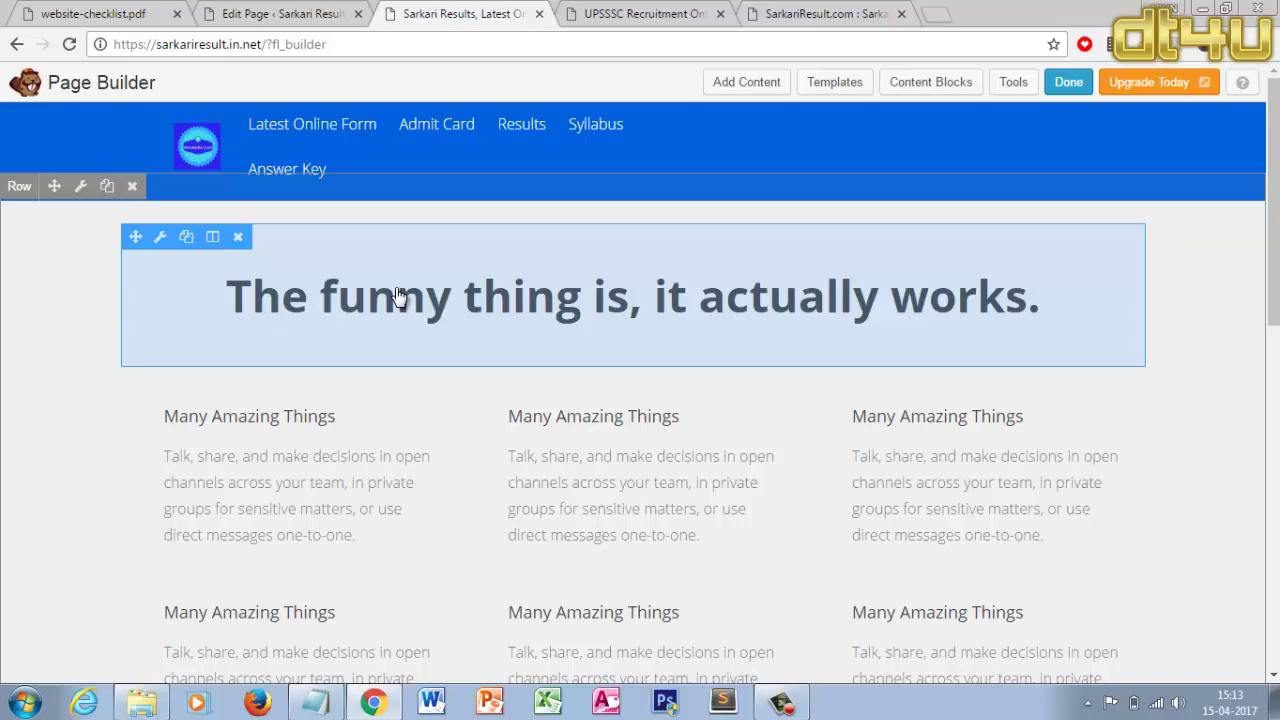
click(238, 240)
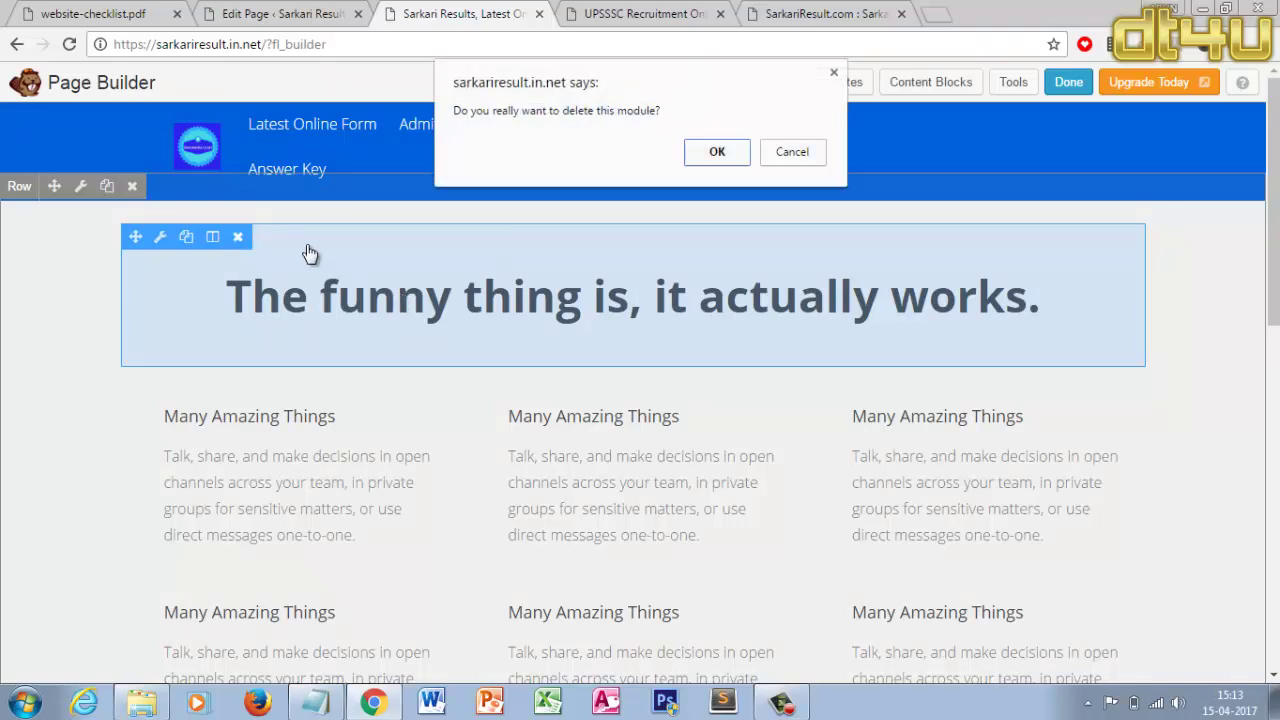
click(720, 152)
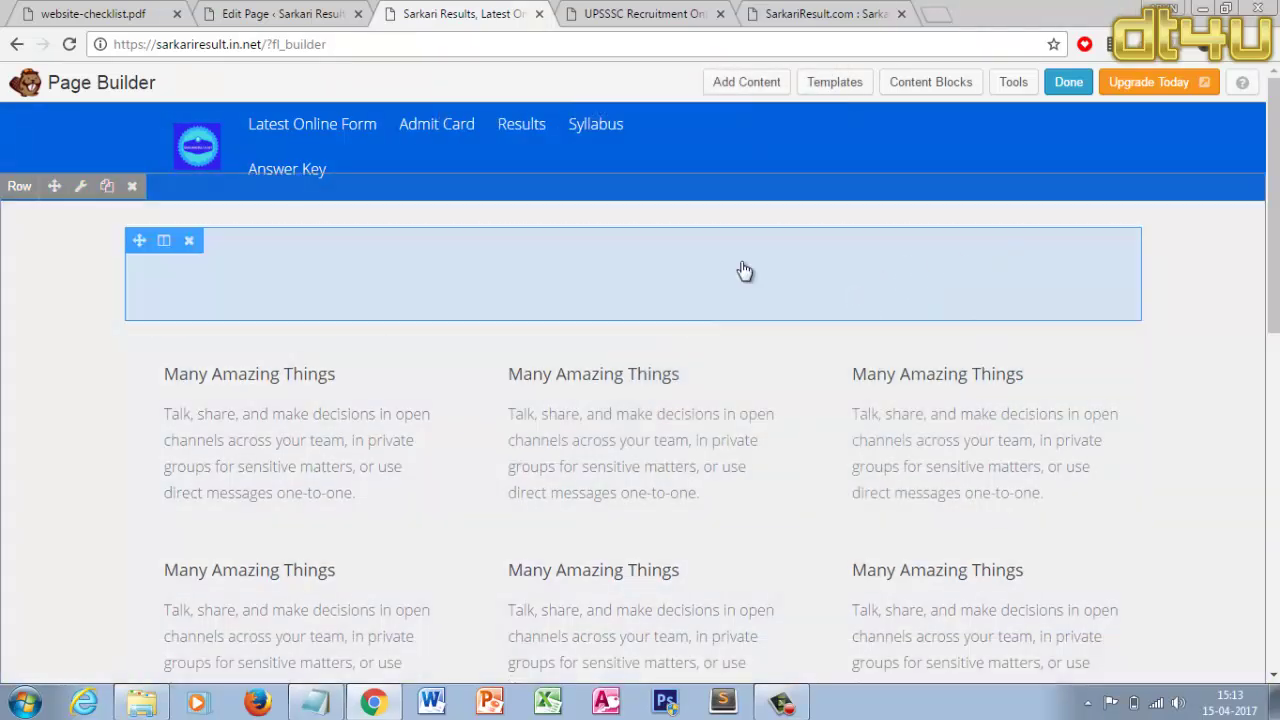
click(189, 241)
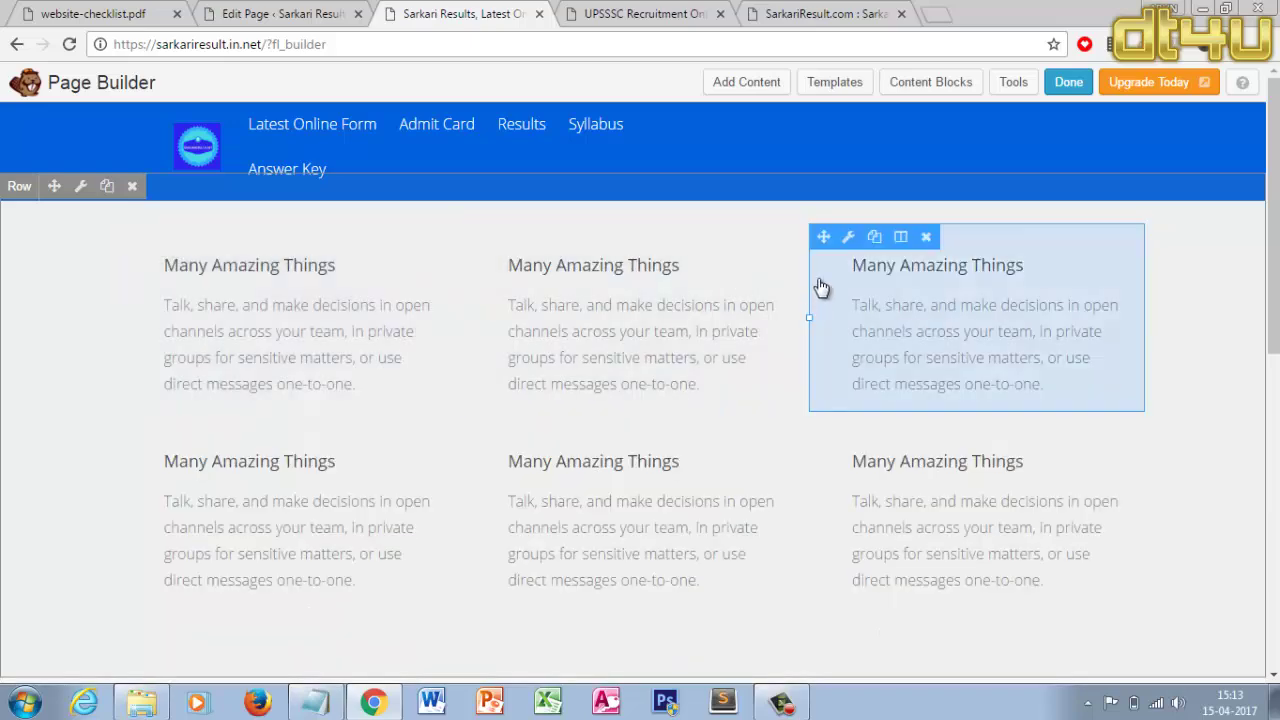
Delete the second, duplicate row that still contains the large heading and six text boxes
scroll(990, 600, down, 3)
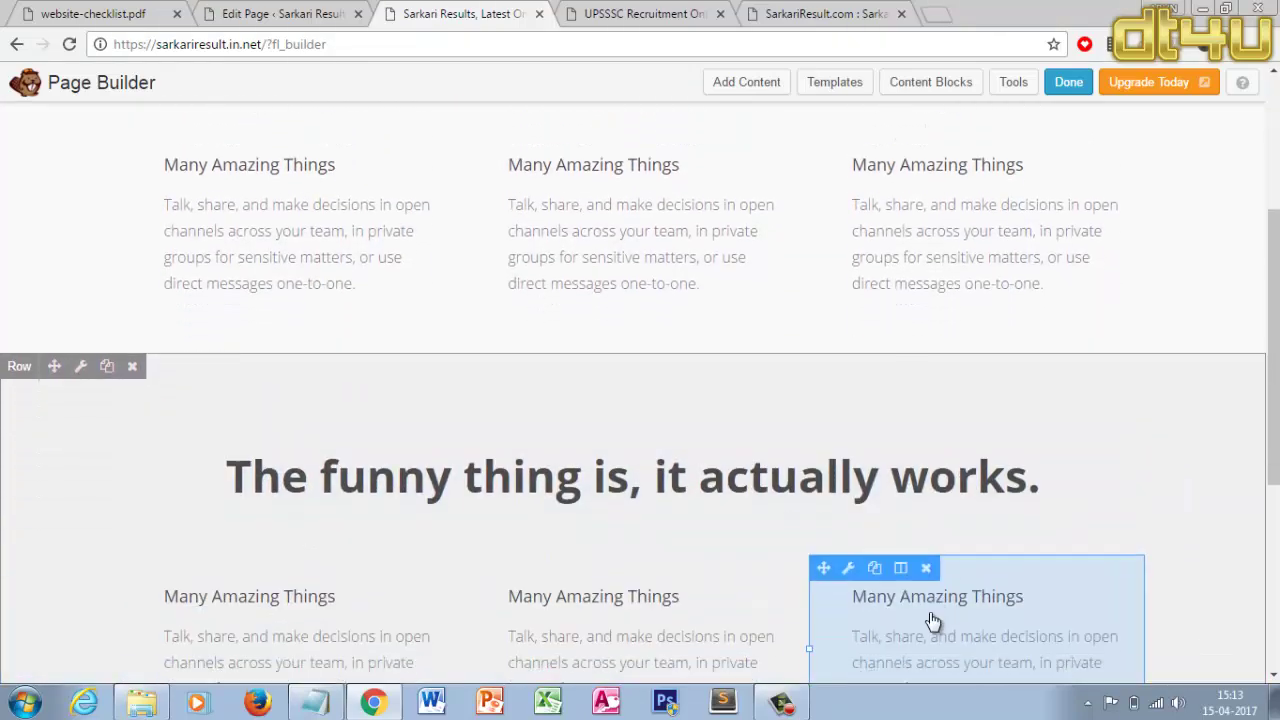
scroll(930, 621, down, 4)
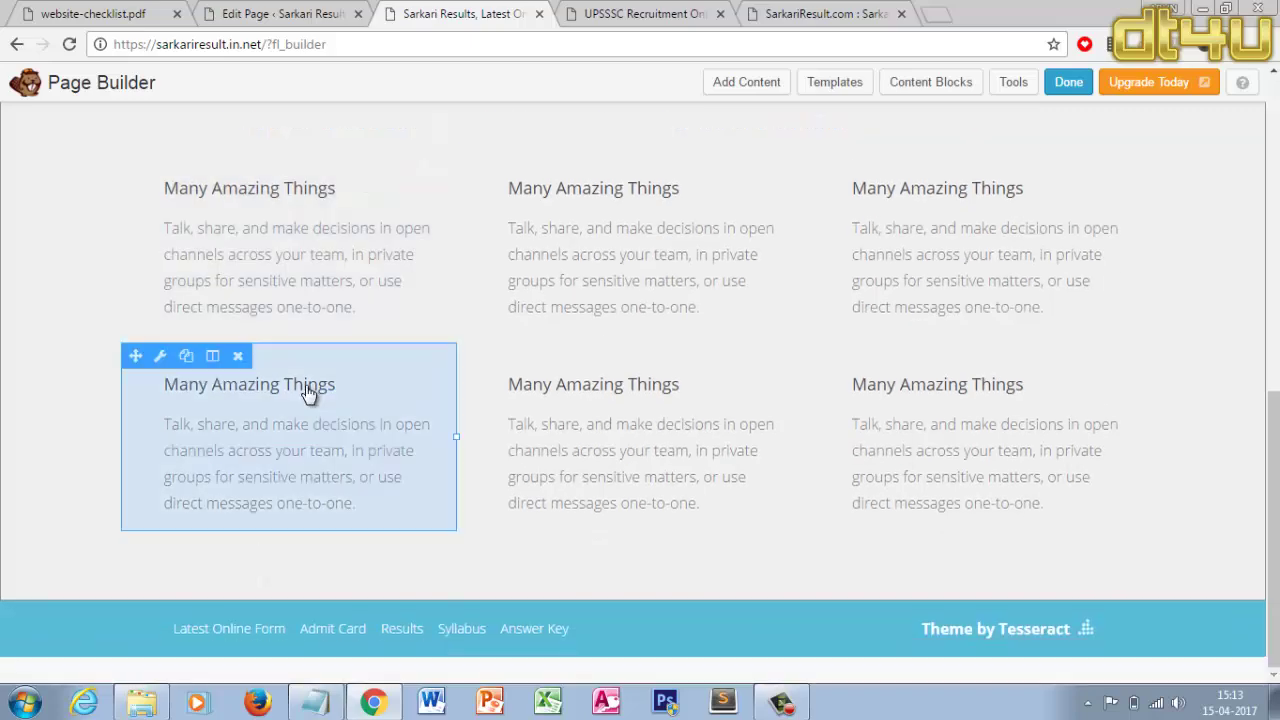
scroll(308, 392, up, 3)
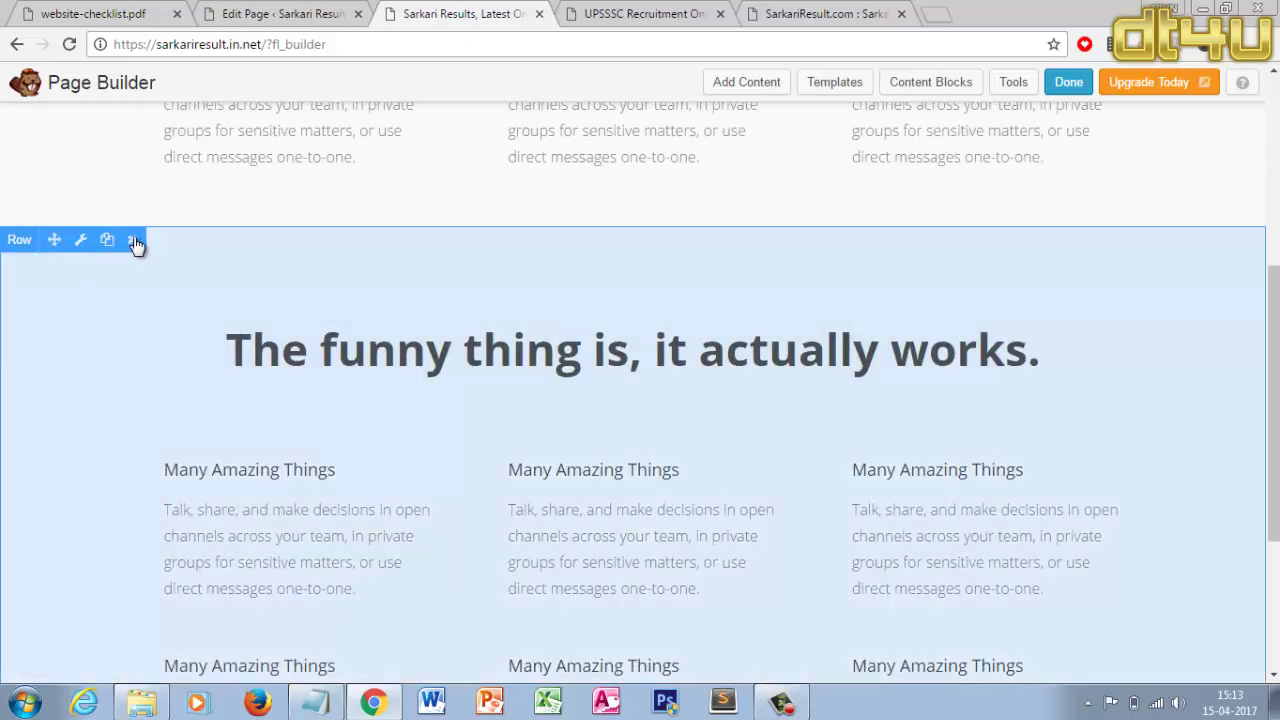
click(133, 241)
click(747, 189)
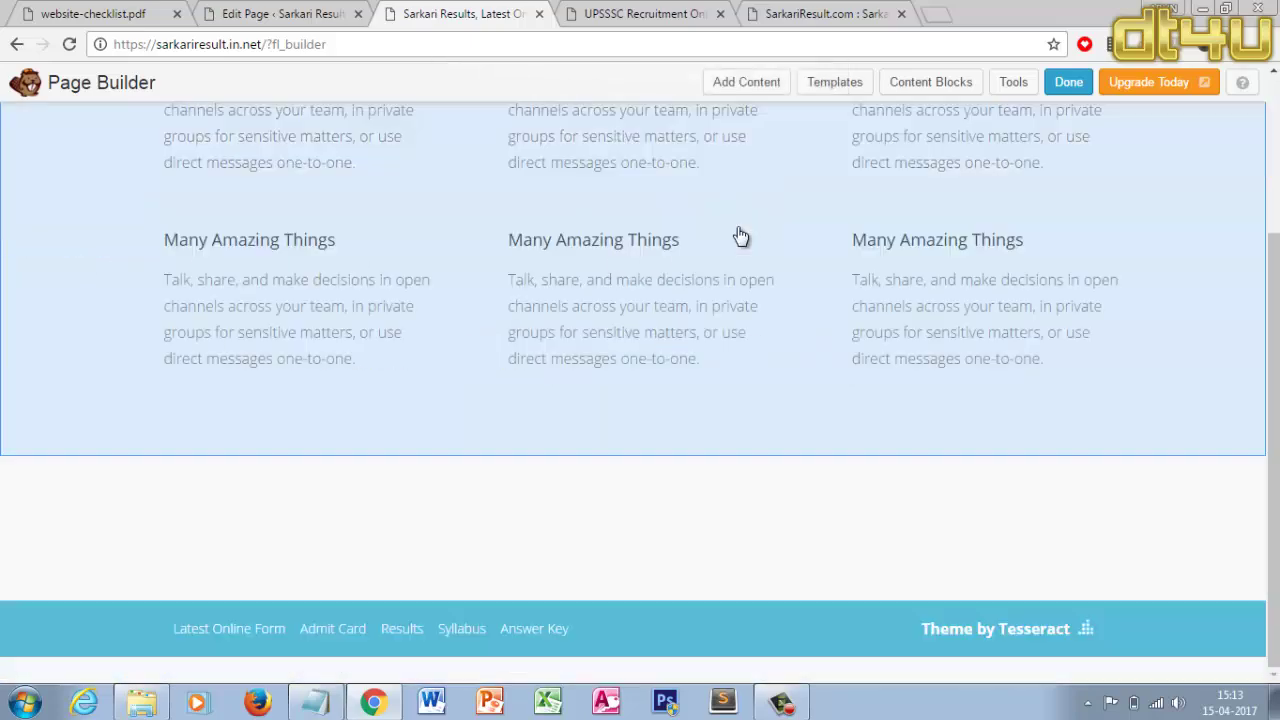
Review the remaining row of text boxes on the home page and compare it with the upsssc.com boxes
scroll(743, 489, up, 3)
scroll(752, 430, down, 3)
scroll(715, 570, up, 3)
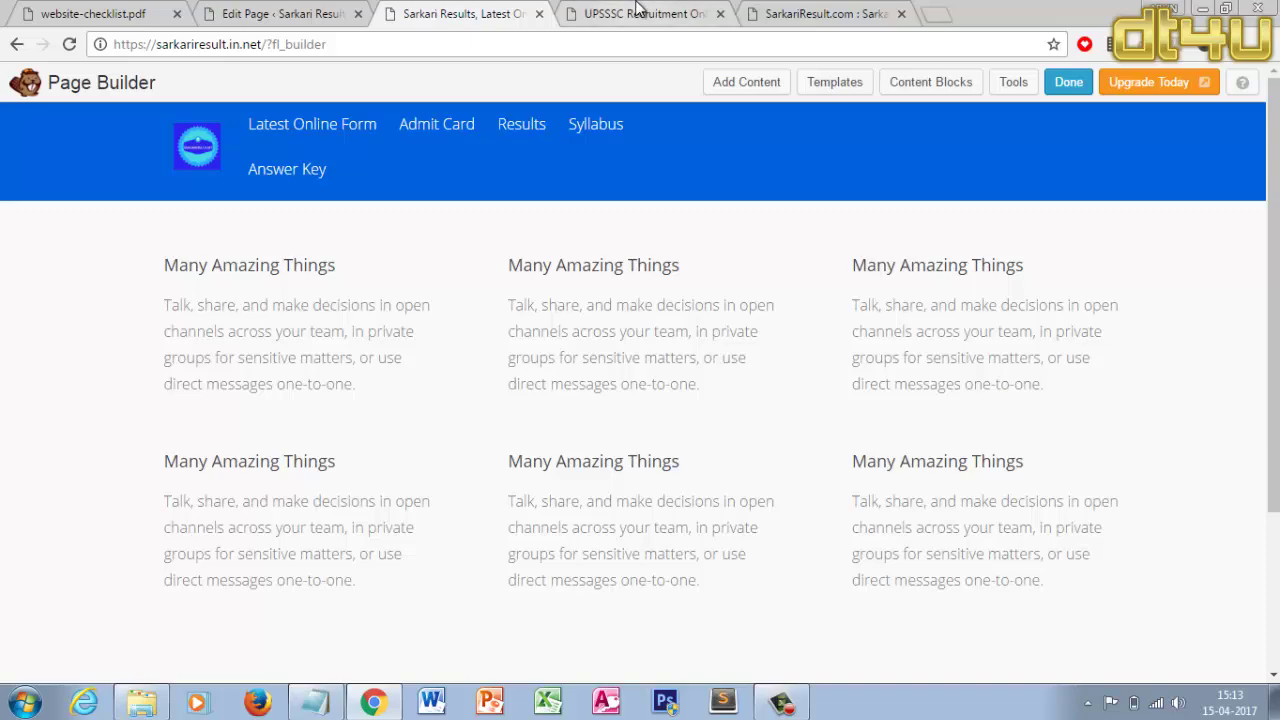
click(645, 12)
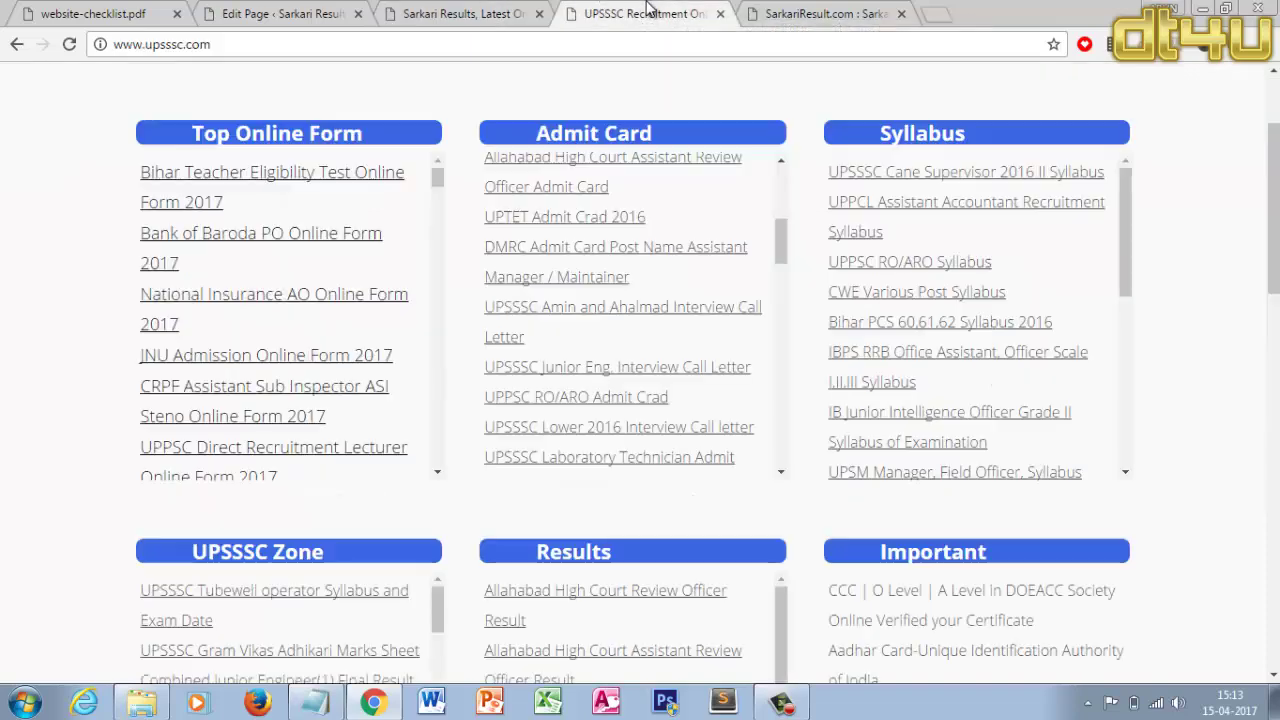
Compare the header menu and box layout on upsssc.com with the header of the Page Builder home page
scroll(428, 233, up, 2)
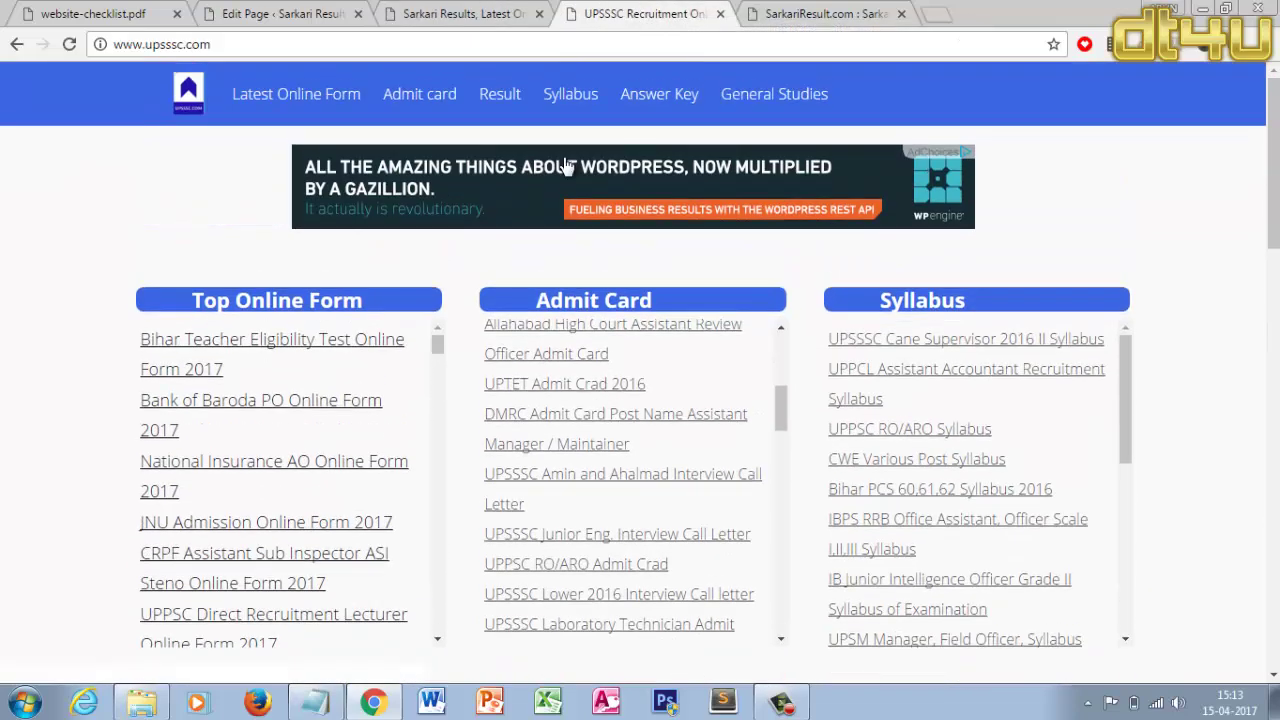
click(820, 13)
click(660, 13)
click(530, 12)
click(229, 12)
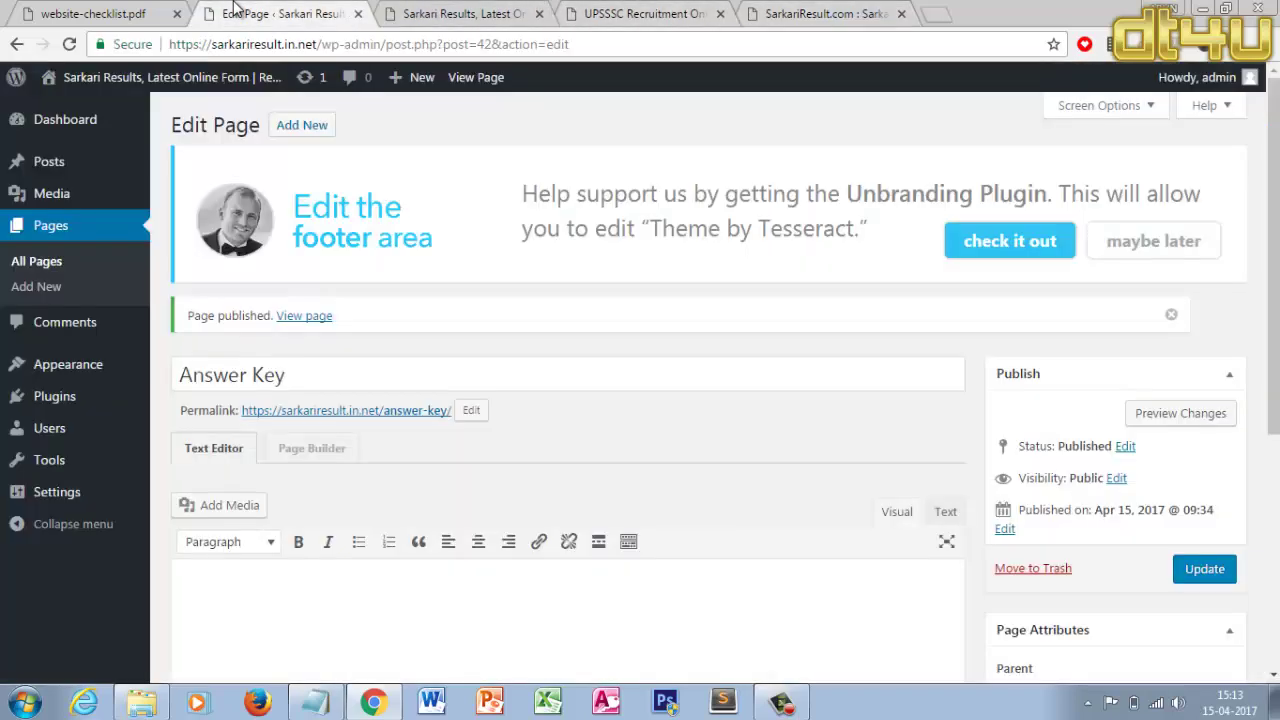
click(610, 12)
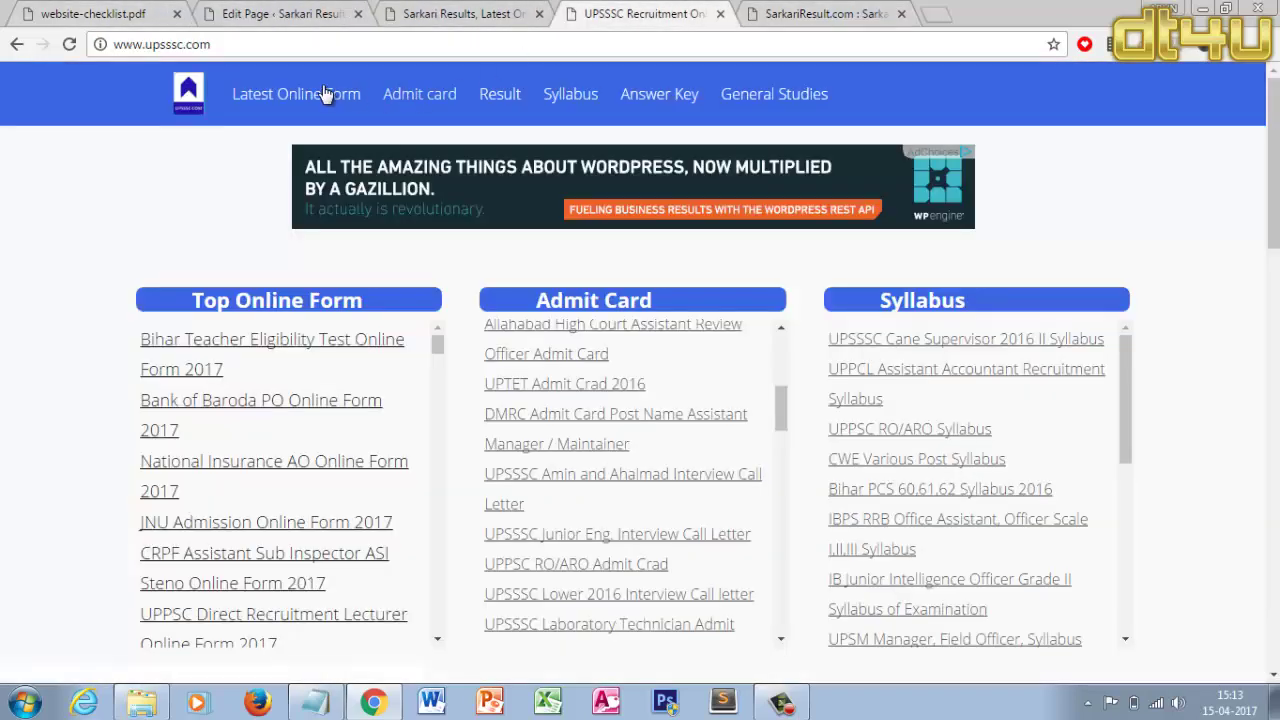
click(412, 12)
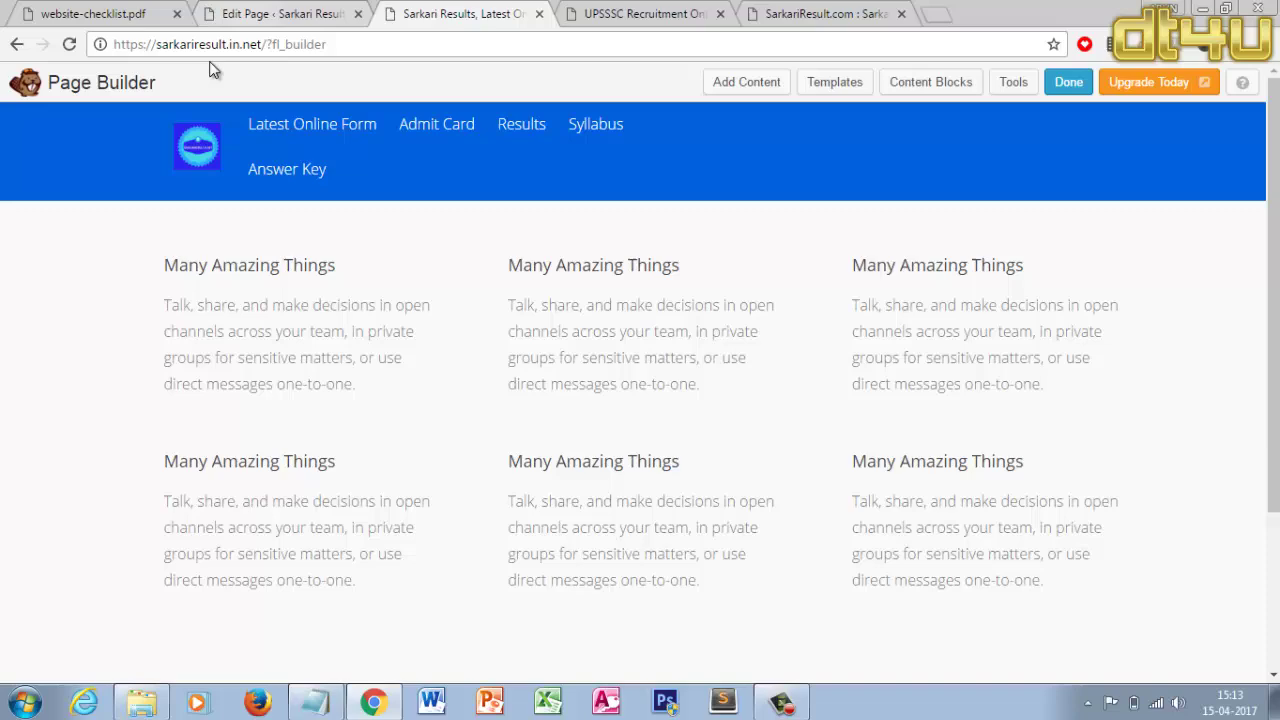
Open the theme customizer and compare its header menu with the one on the Page Builder home page
click(297, 8)
mouse_move(72, 368)
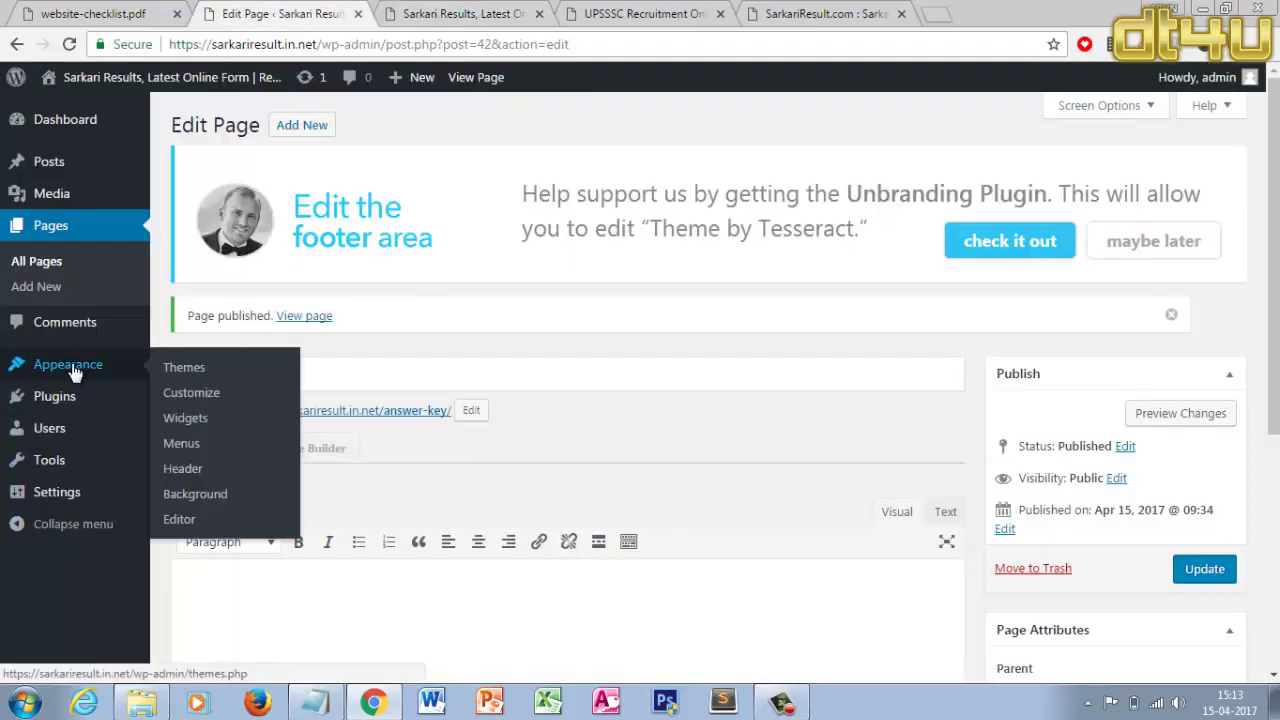
click(211, 398)
click(460, 12)
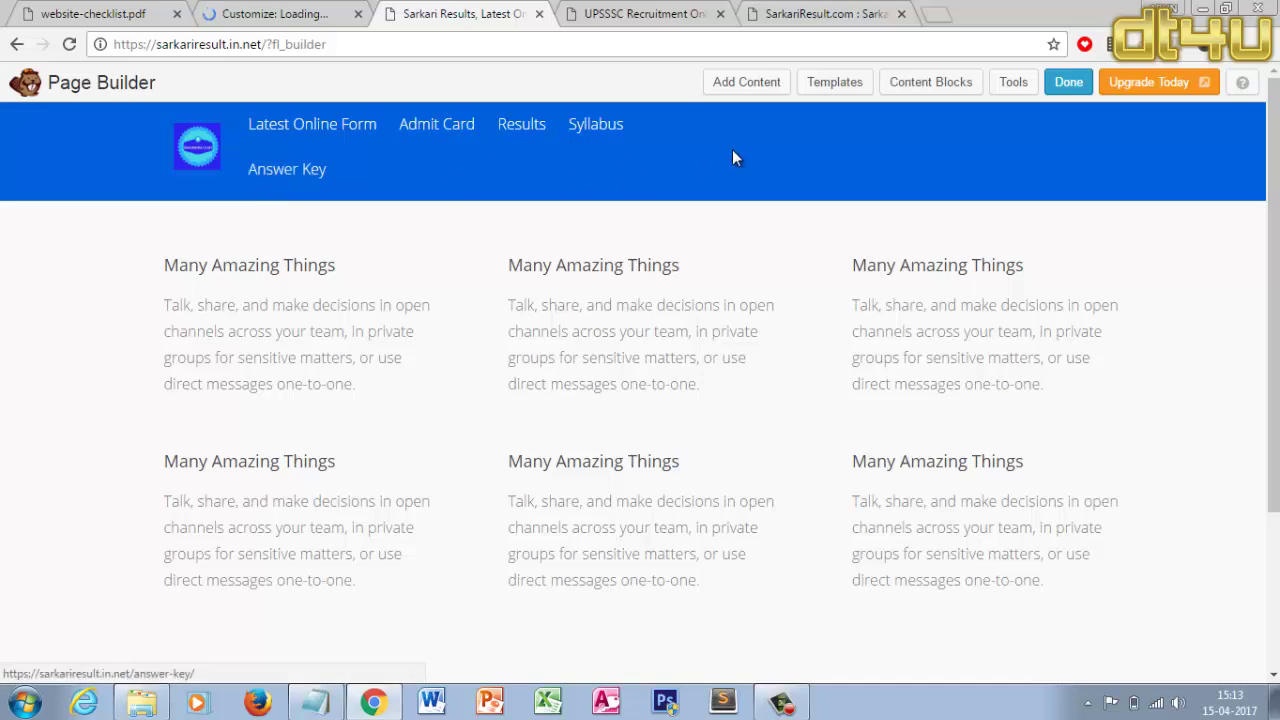
click(300, 14)
click(437, 14)
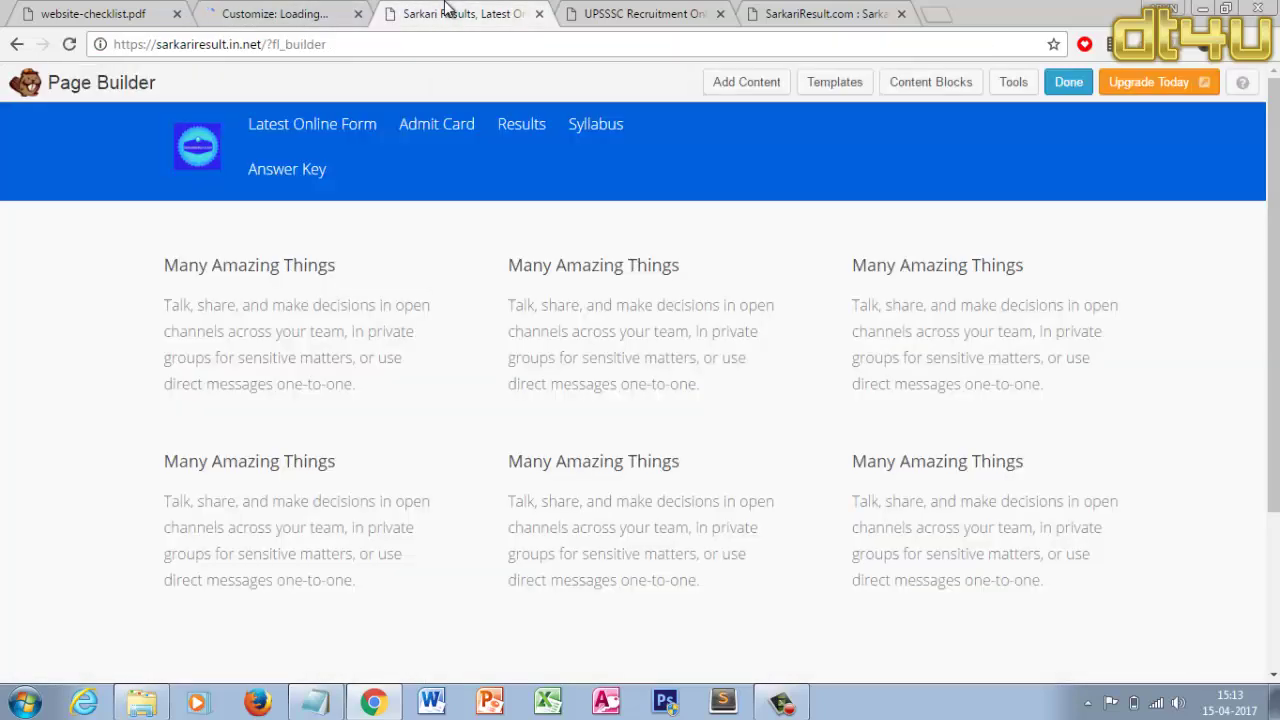
click(240, 8)
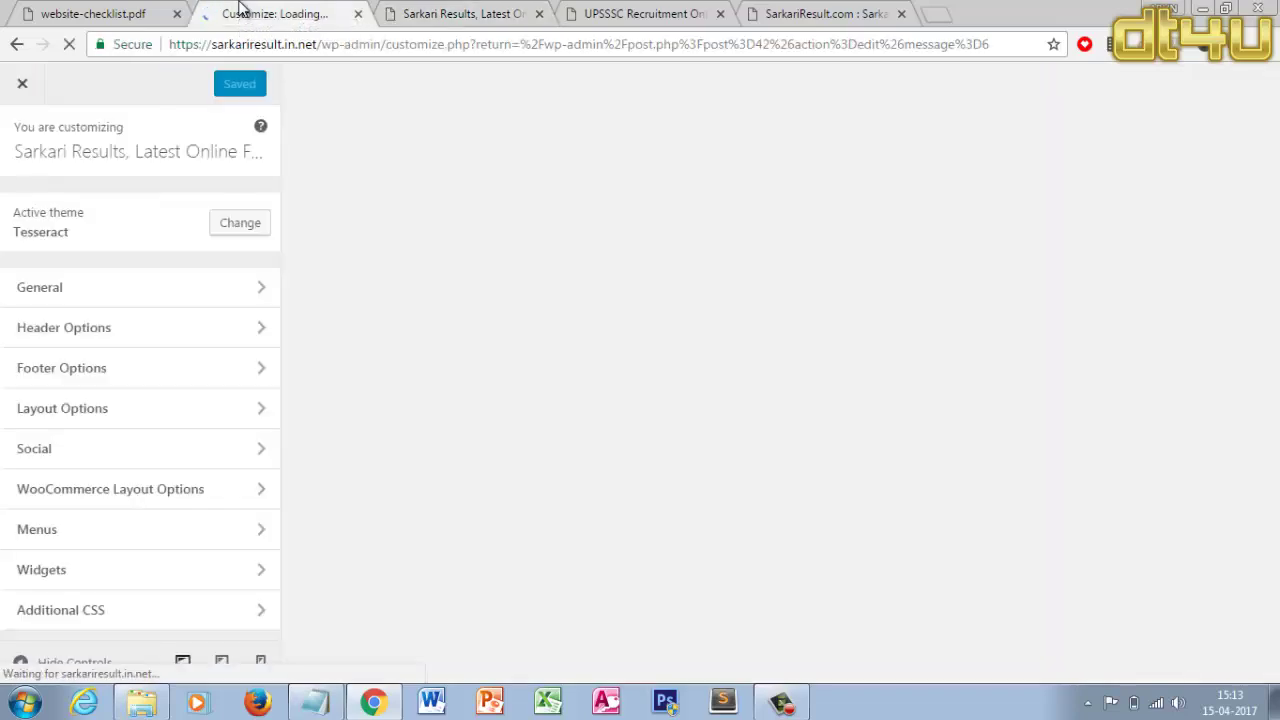
click(437, 8)
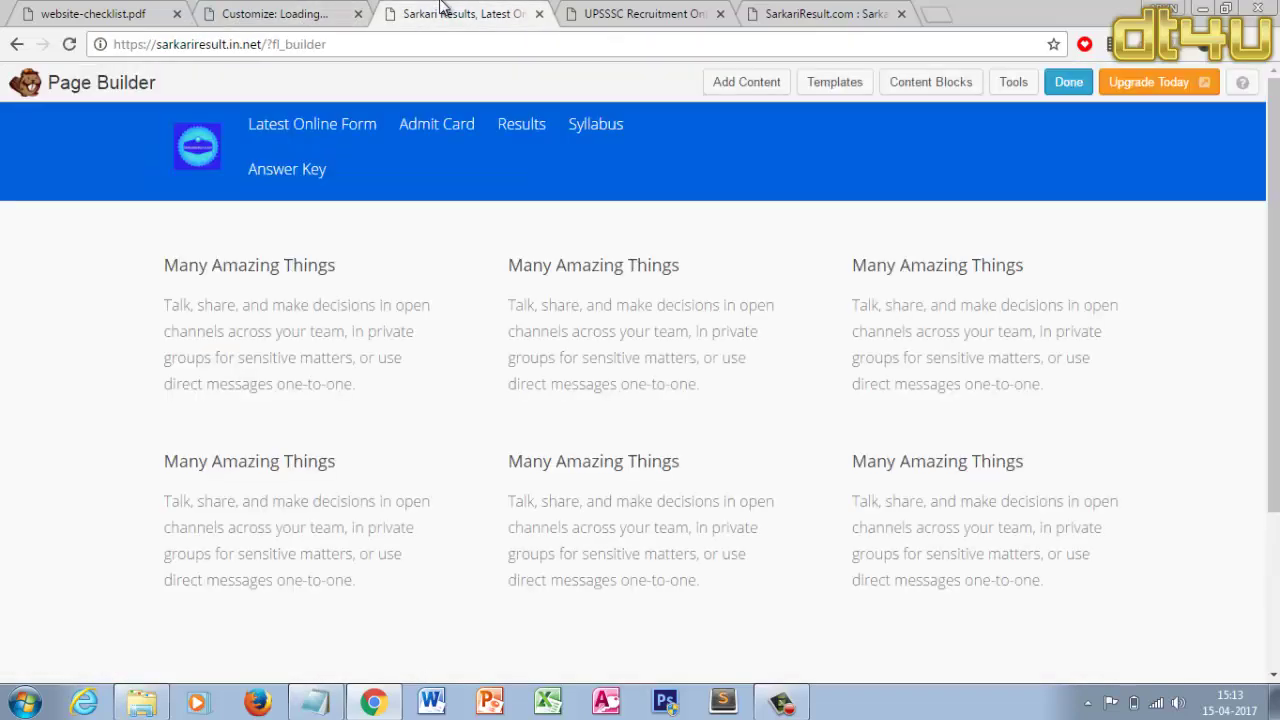
mouse_move(334, 337)
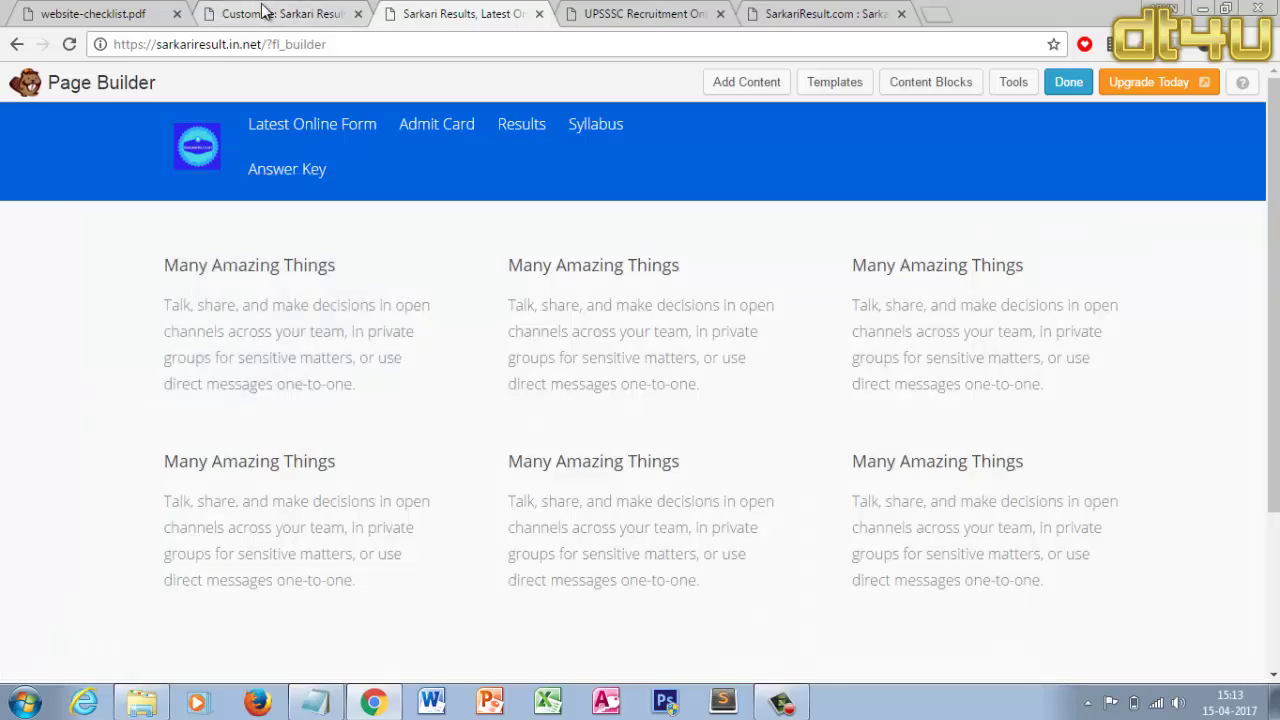
click(268, 12)
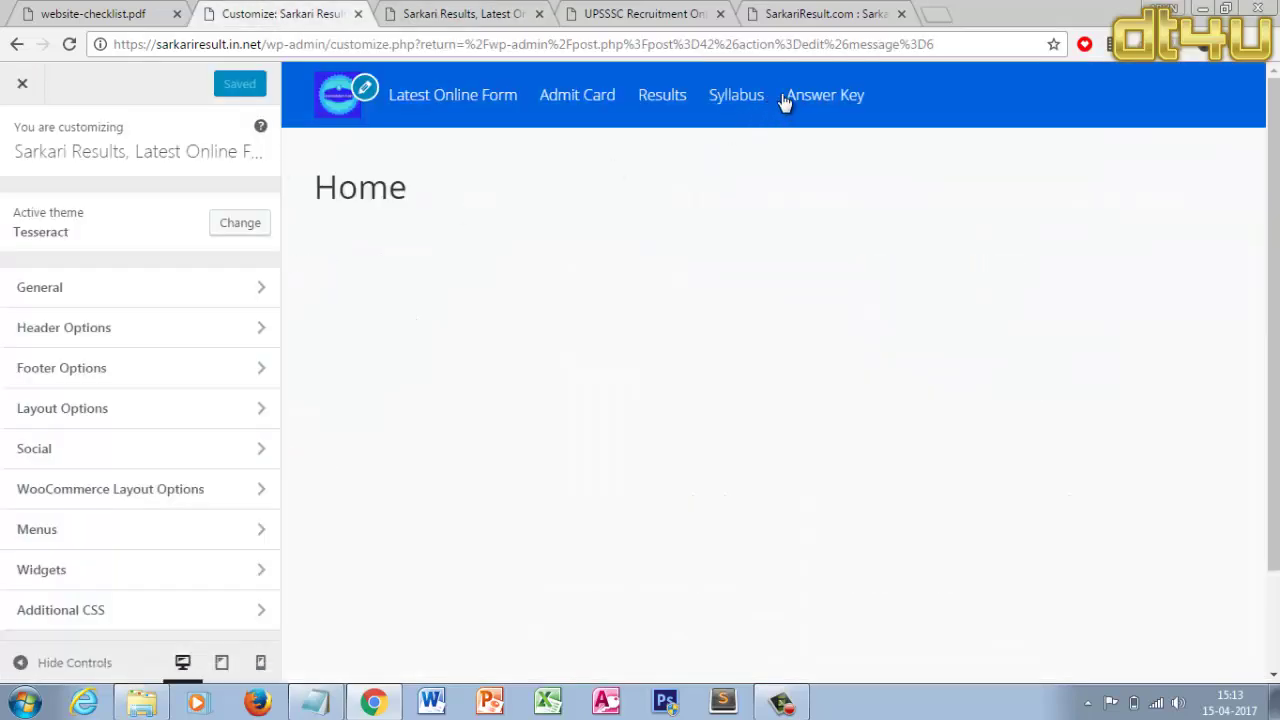
click(471, 11)
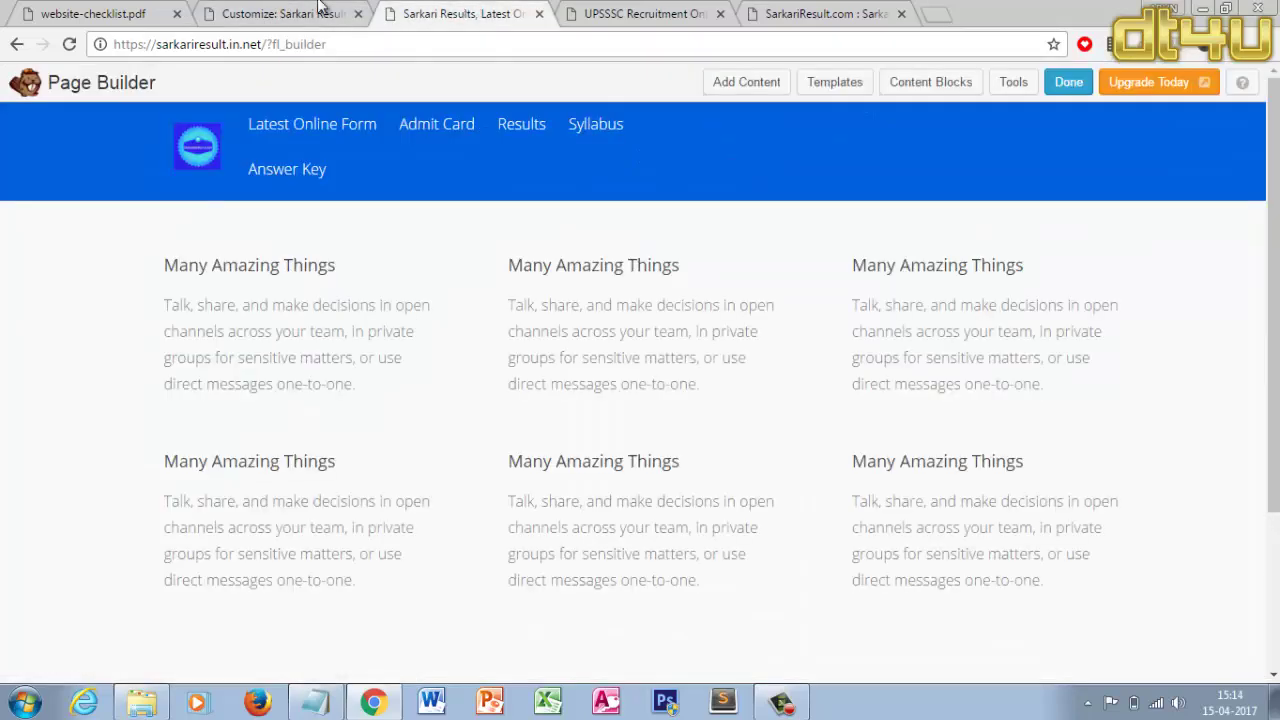
click(288, 12)
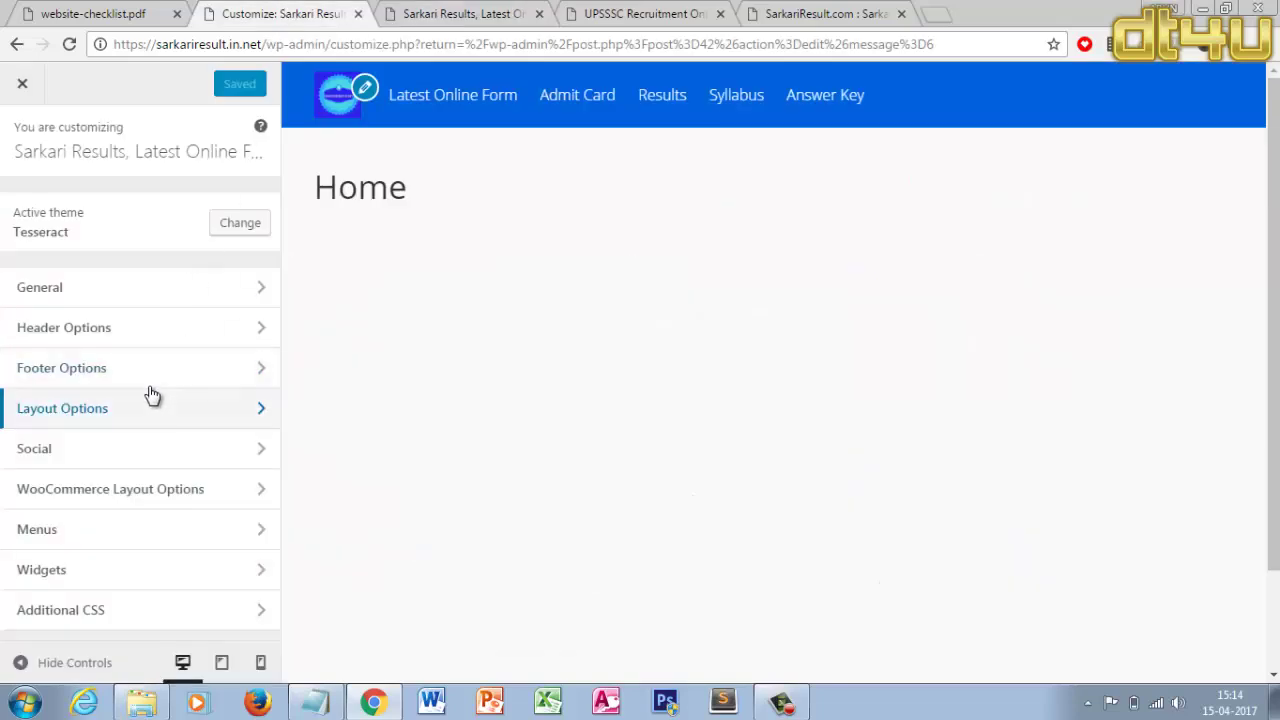
Try to raise the Header Blocks Width Proportion in the header size settings and publish the customizer changes
click(100, 327)
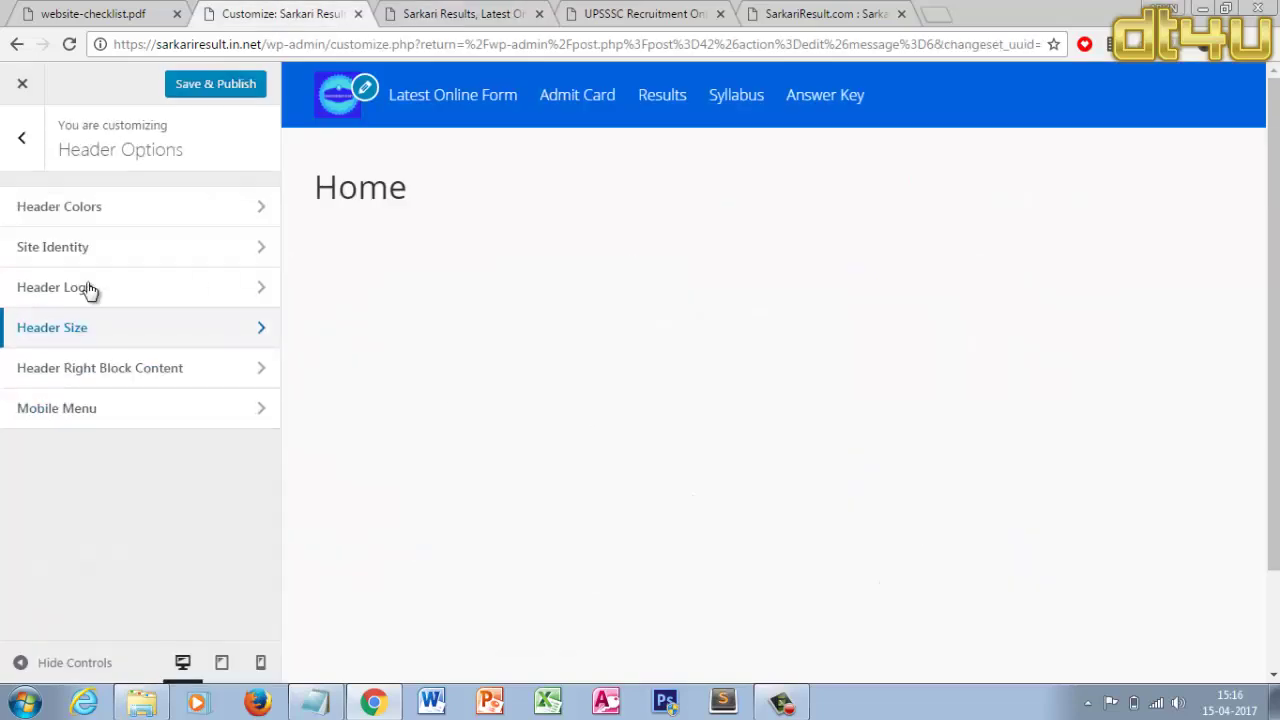
click(16, 155)
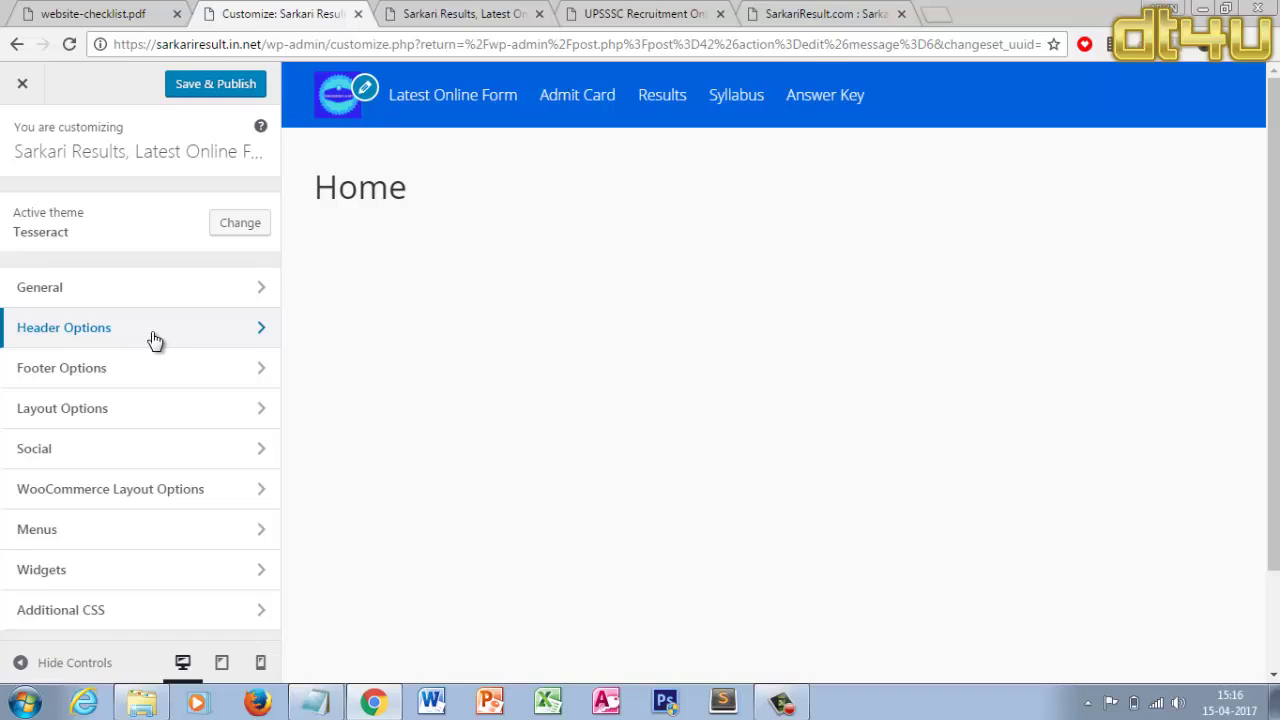
click(155, 341)
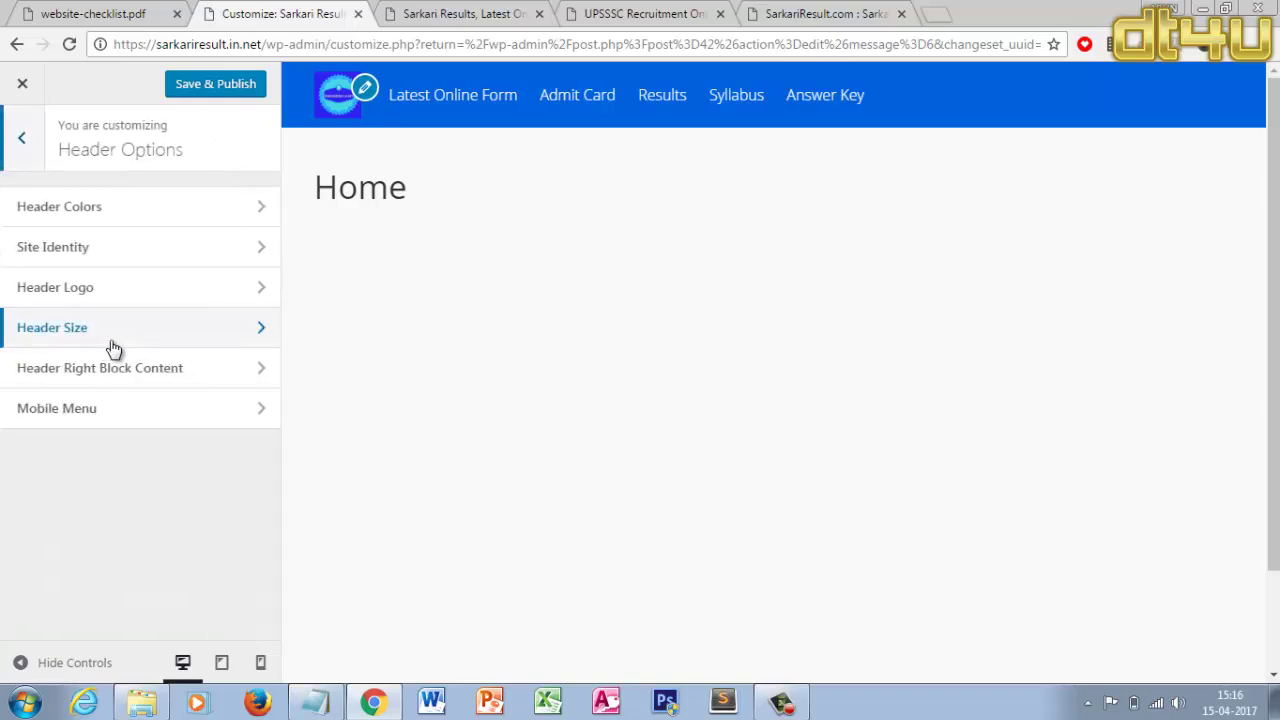
click(160, 330)
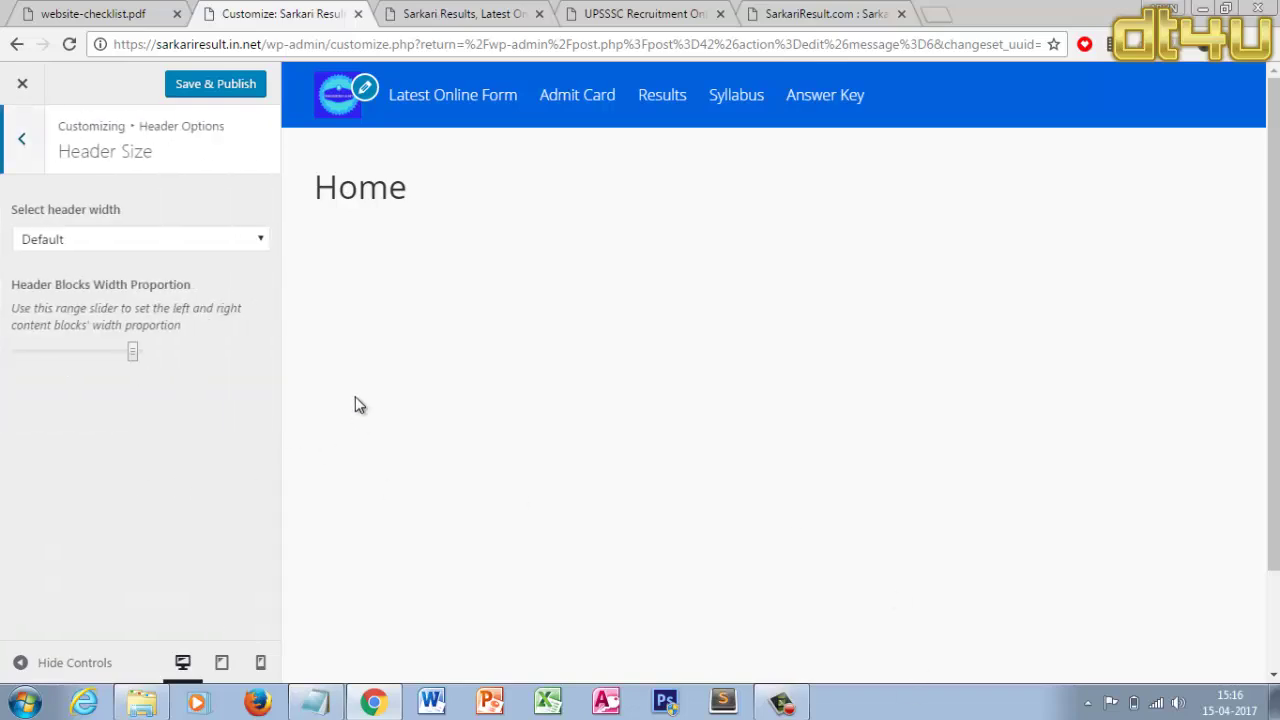
mouse_move(134, 351)
mouse_down()
mouse_move(94, 352)
mouse_move(140, 355)
mouse_up()
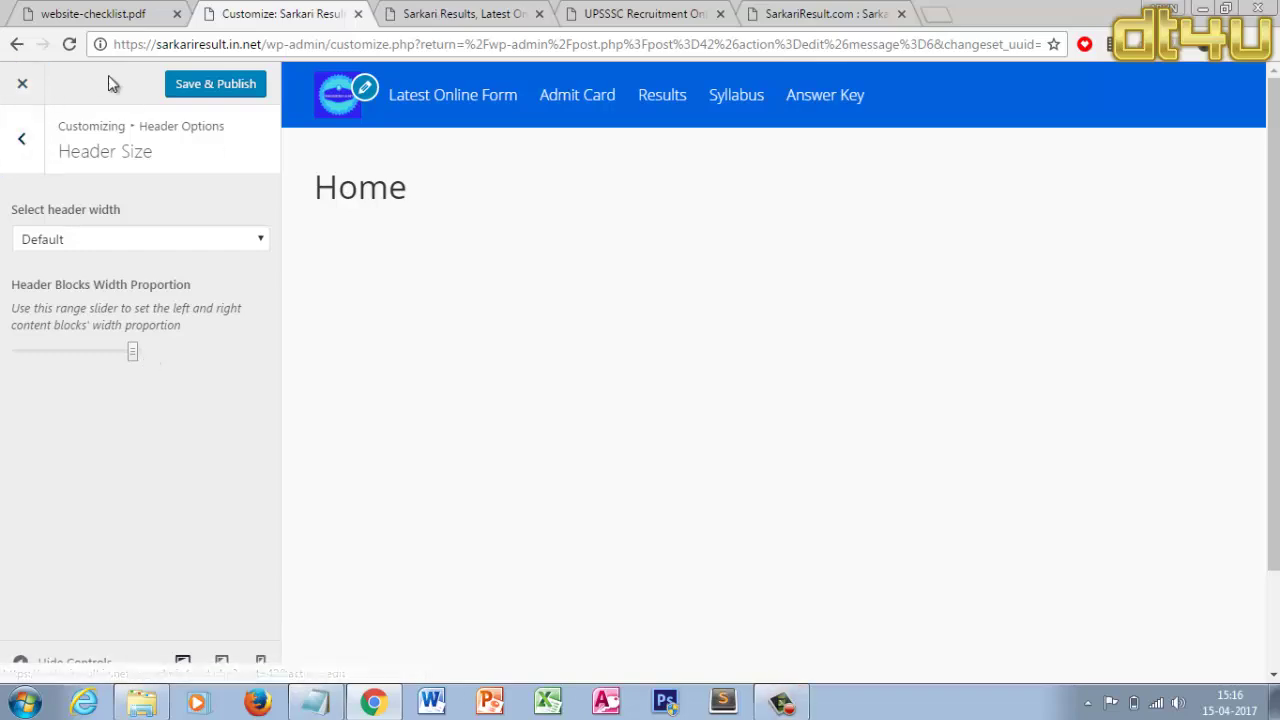
click(206, 92)
Close the customizer and open the live site in a new tab to check its header menu
click(455, 10)
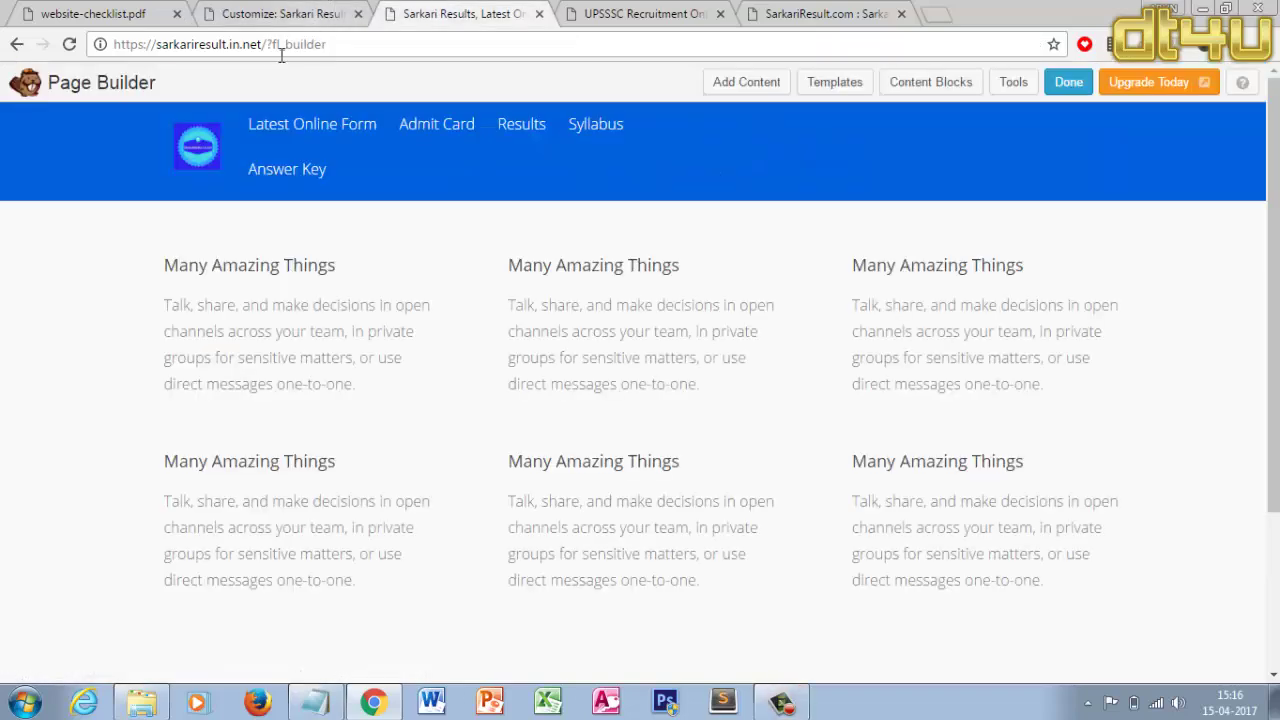
click(228, 8)
click(22, 88)
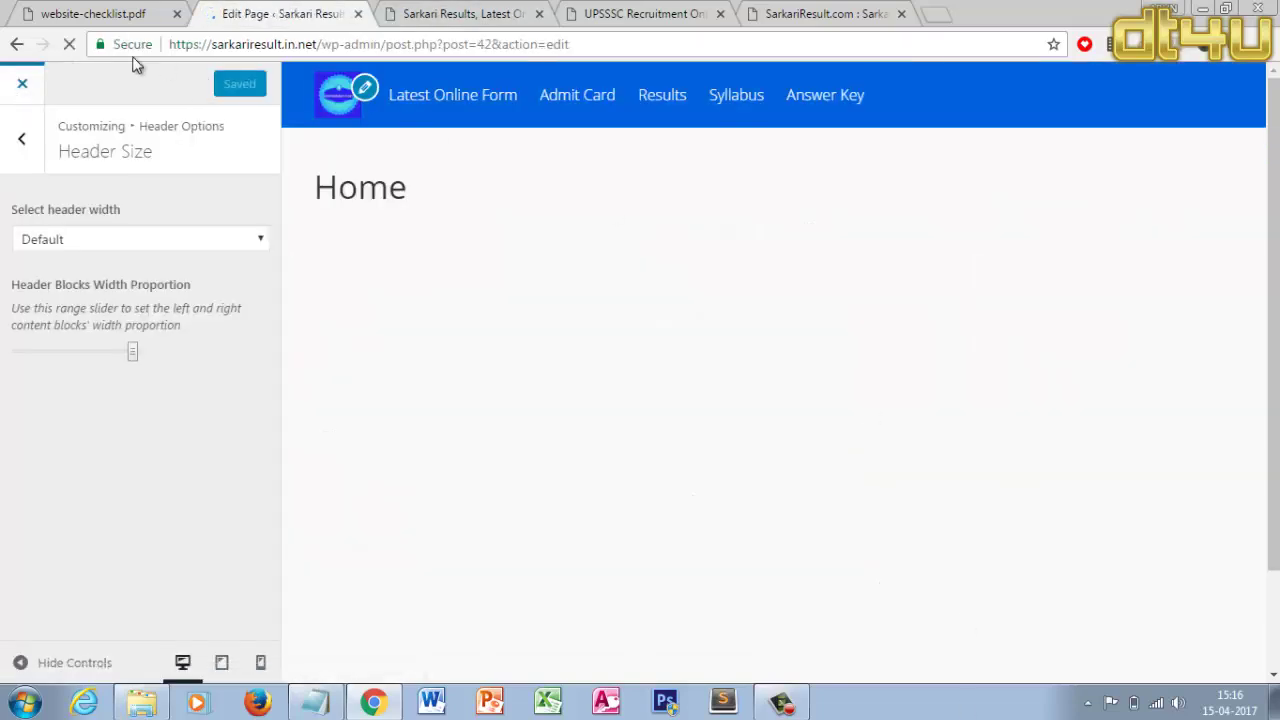
mouse_move(54, 88)
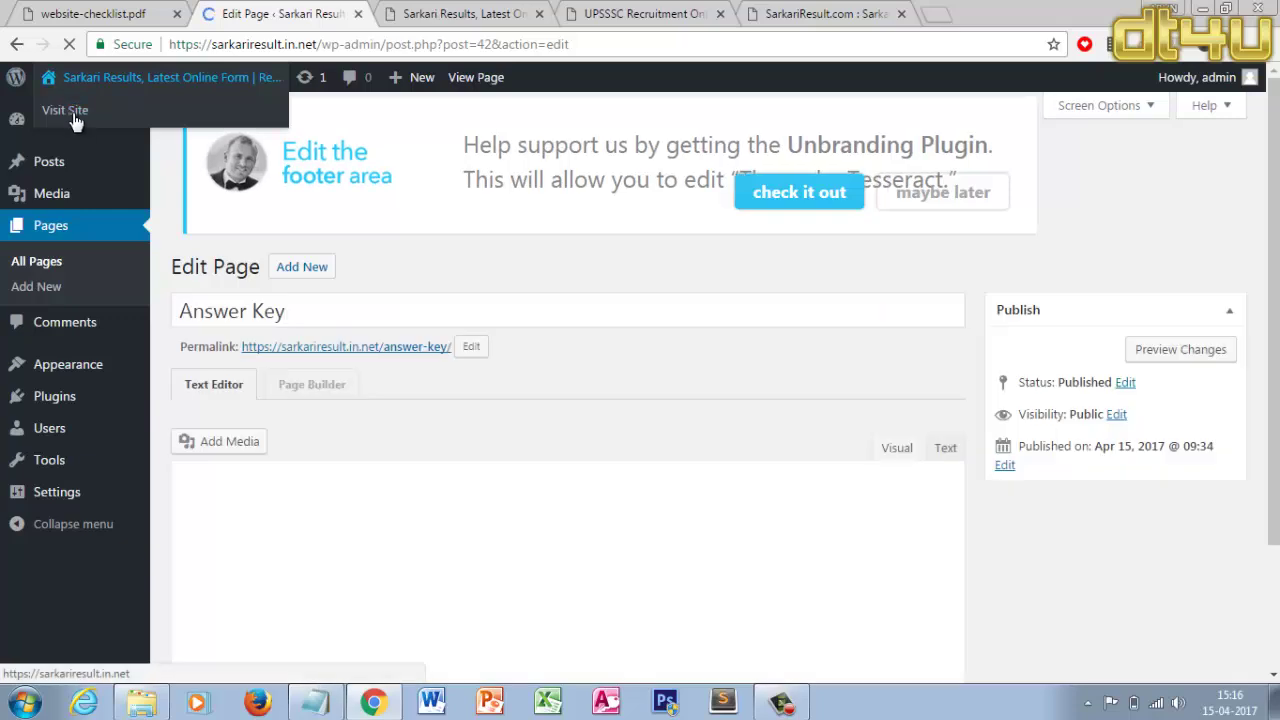
right_click(84, 121)
click(140, 129)
click(430, 14)
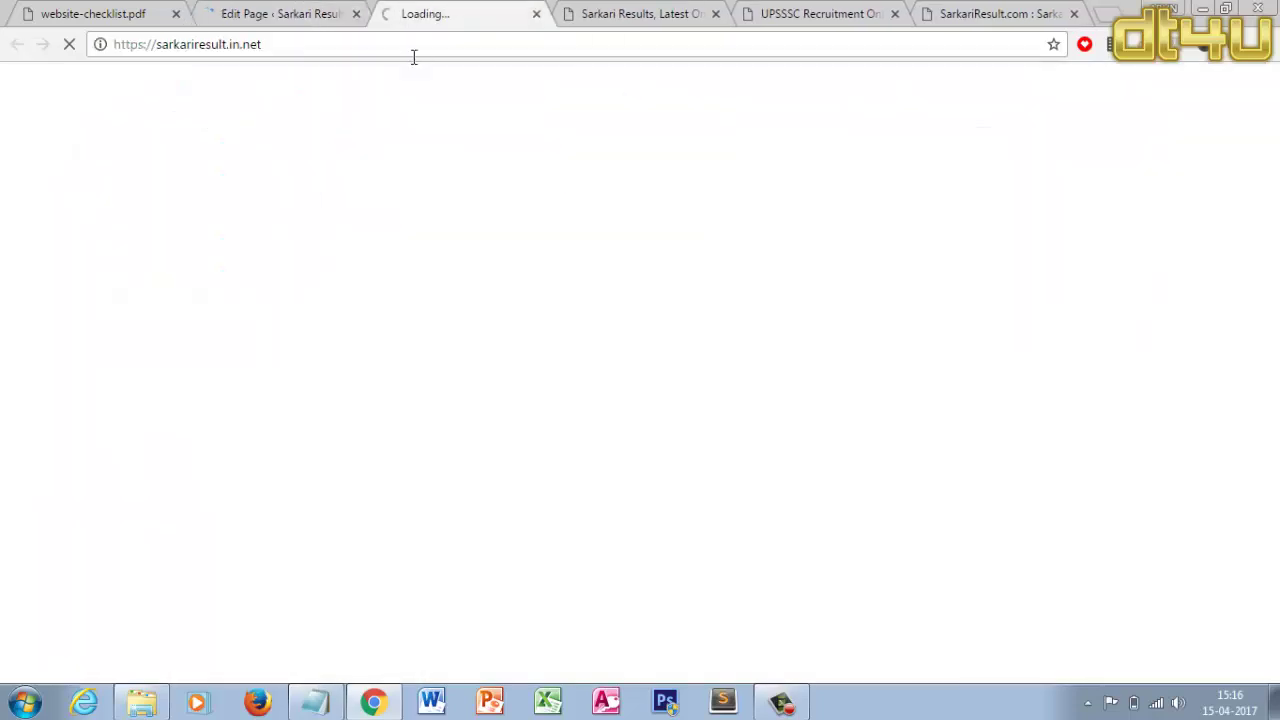
click(290, 14)
click(445, 14)
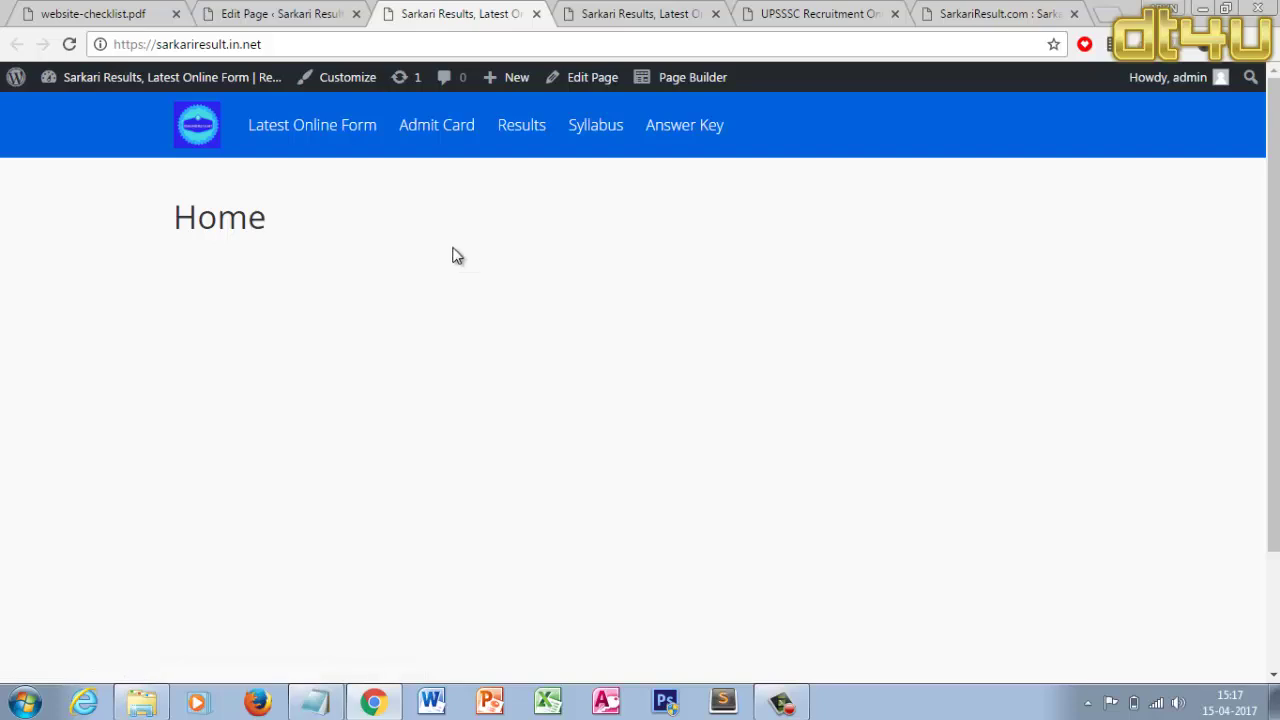
Open the page for adding new plugins and review the titled boxes on upsssc.com
click(267, 8)
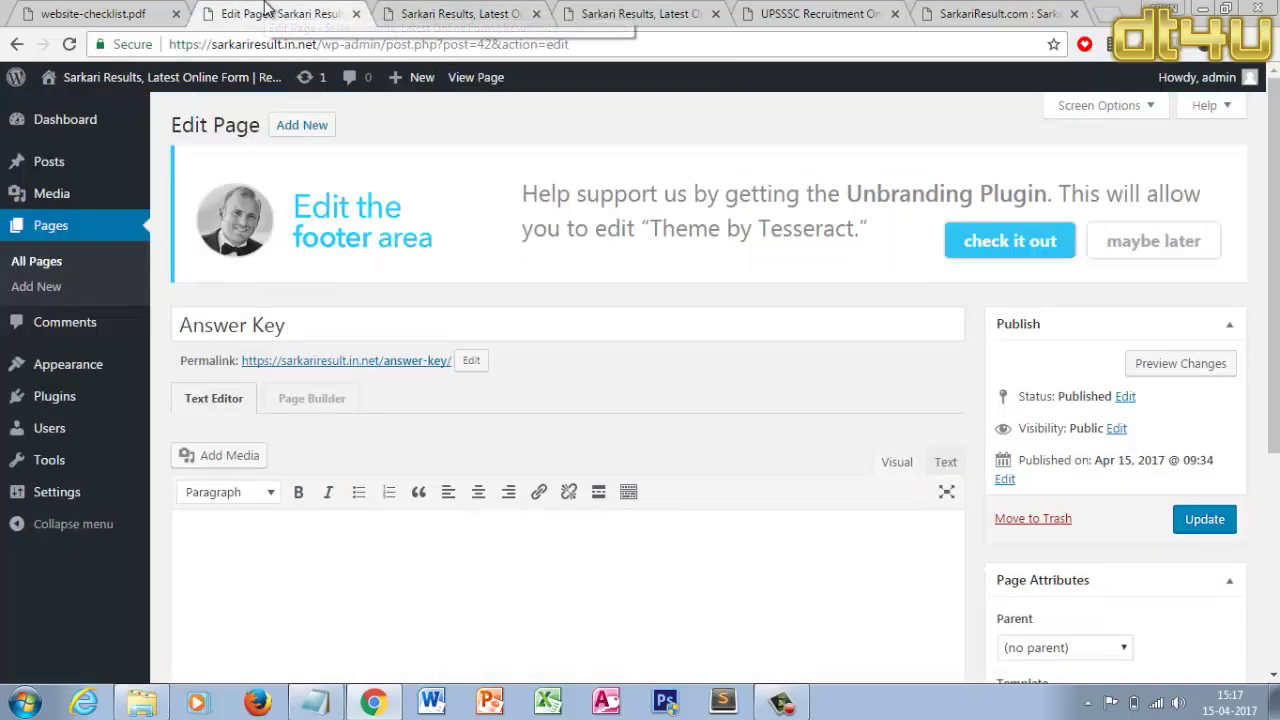
mouse_move(80, 408)
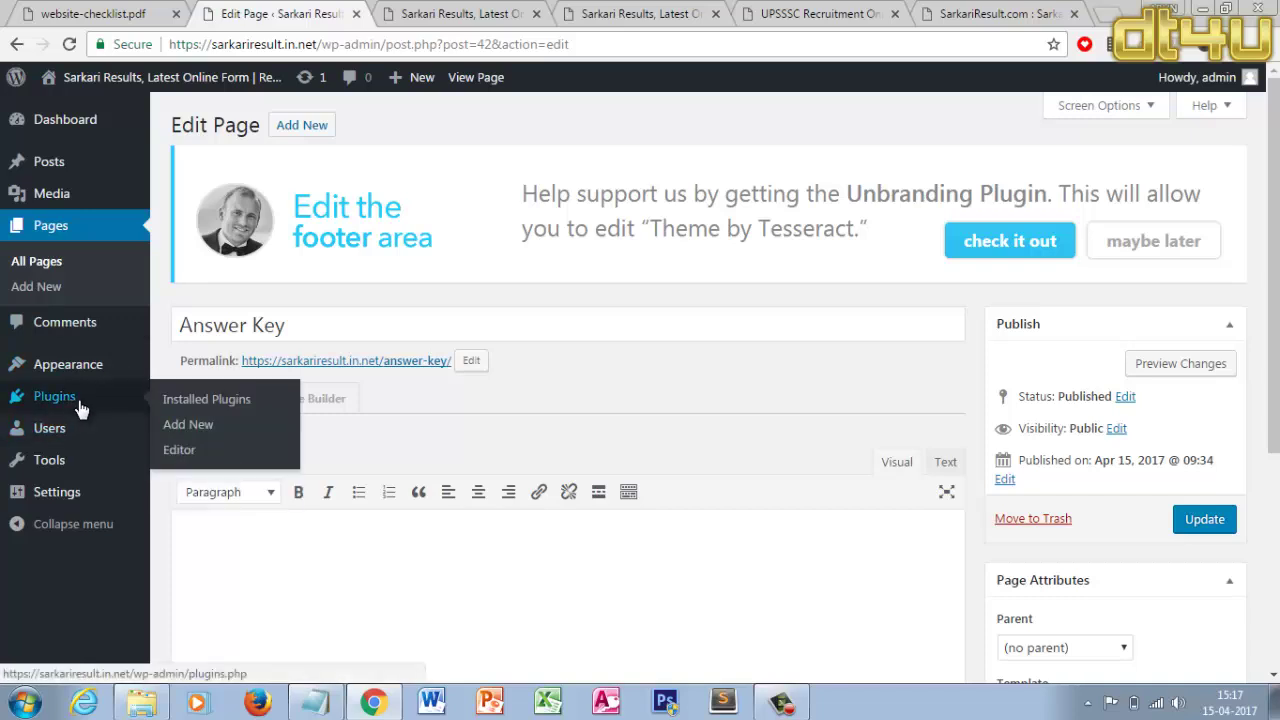
click(186, 424)
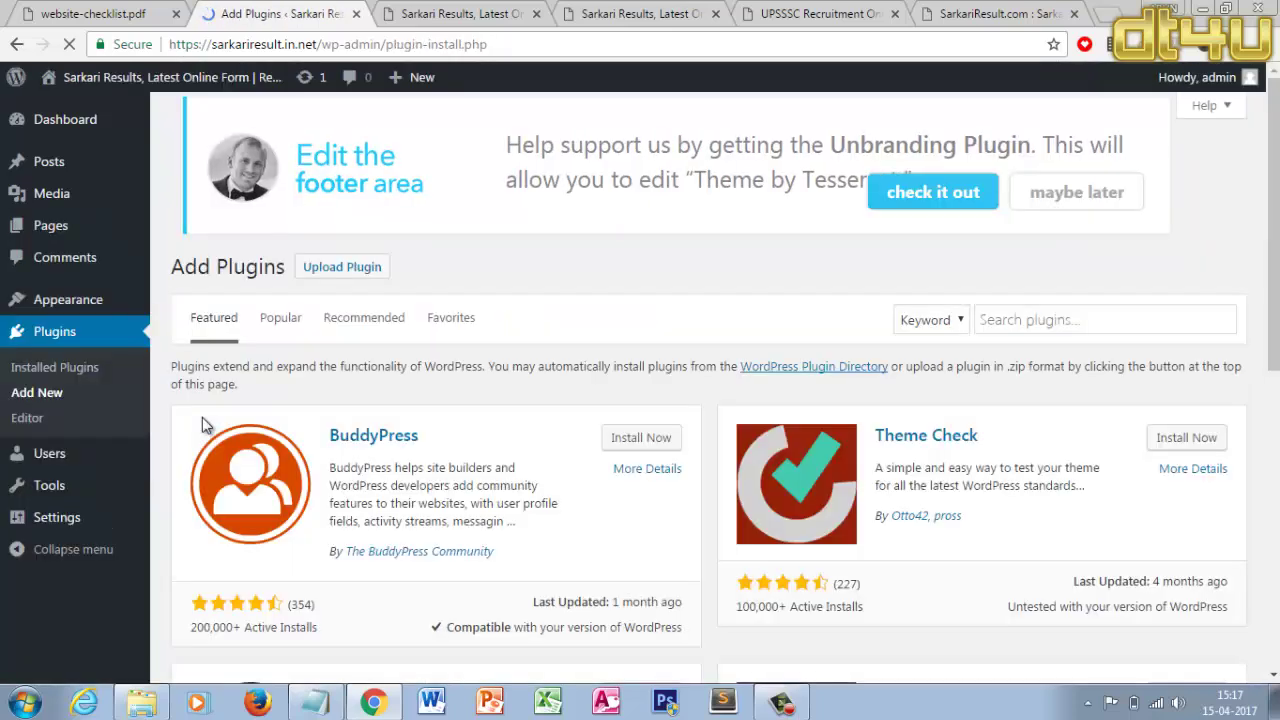
click(460, 13)
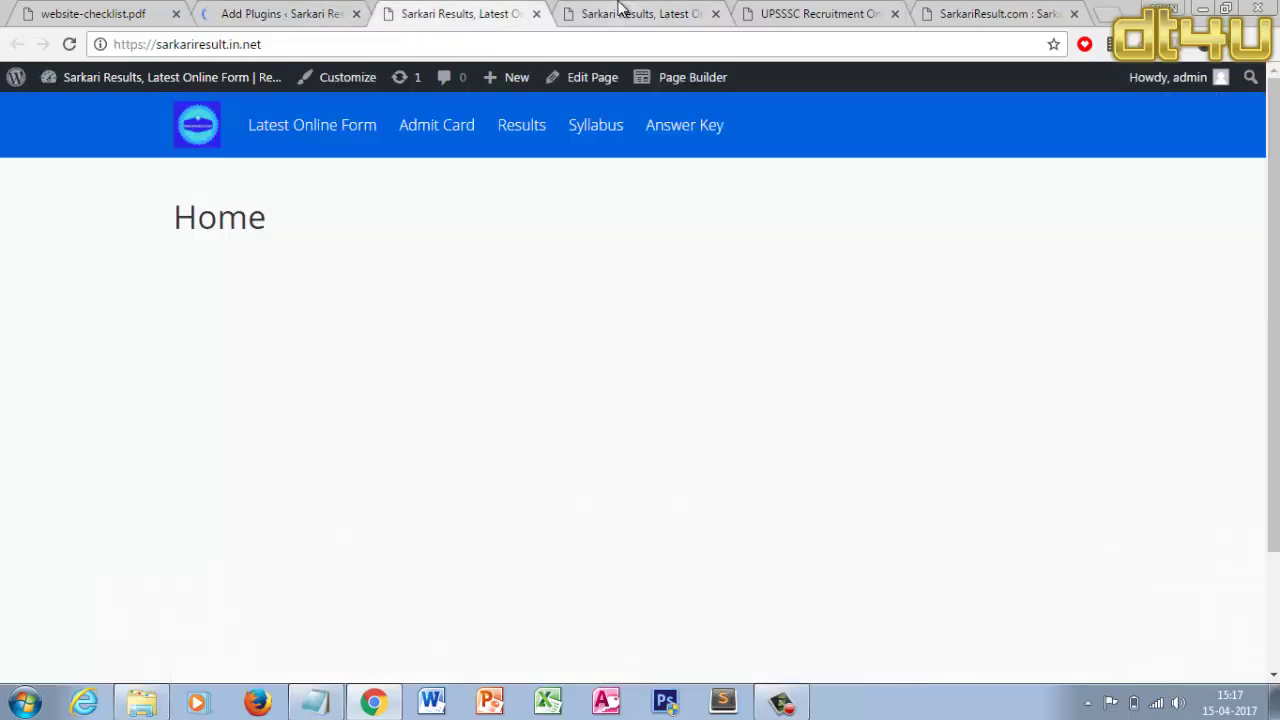
click(625, 12)
click(790, 12)
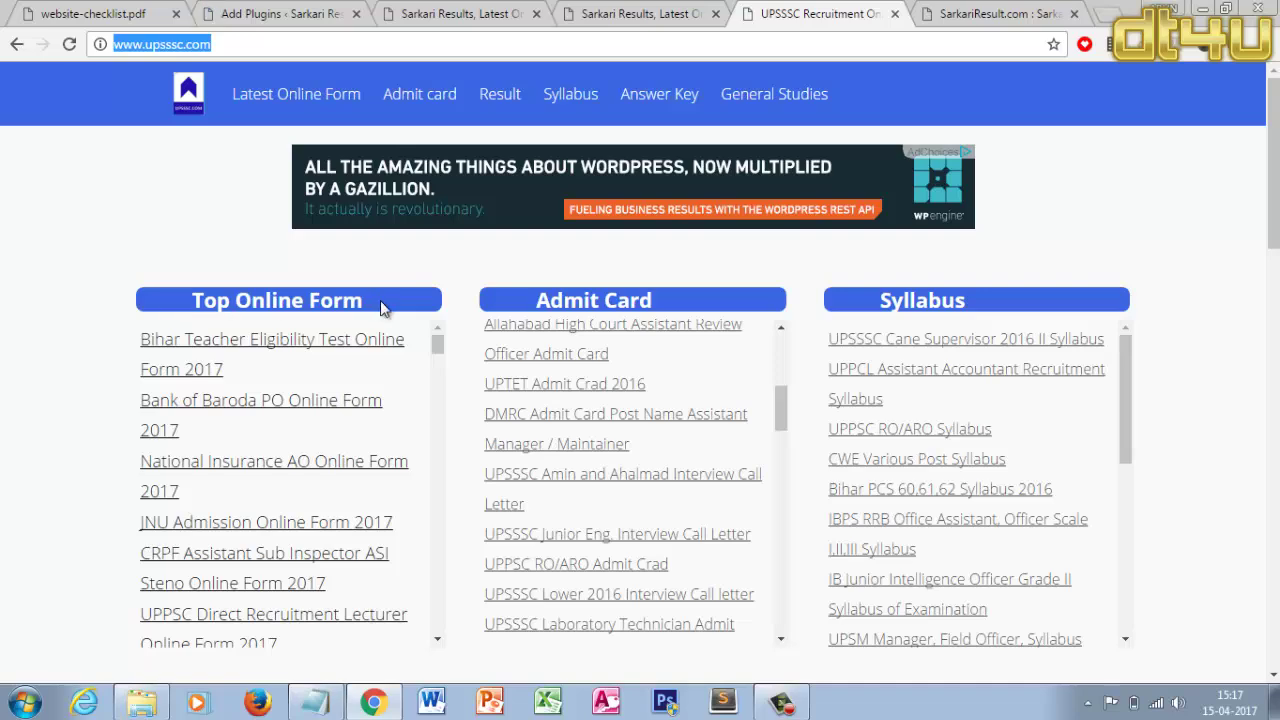
click(254, 12)
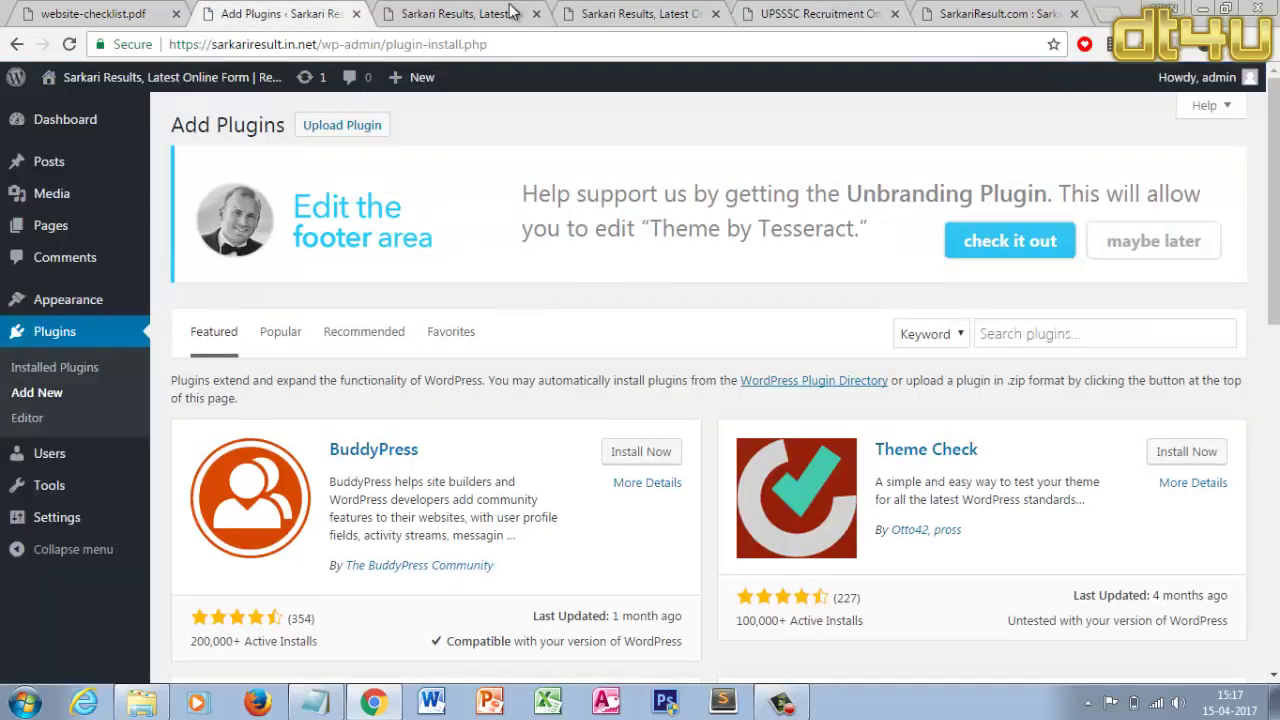
Open the customizer for the live home page in a new tab and close the live site's tab
click(505, 12)
click(271, 10)
click(407, 10)
right_click(324, 88)
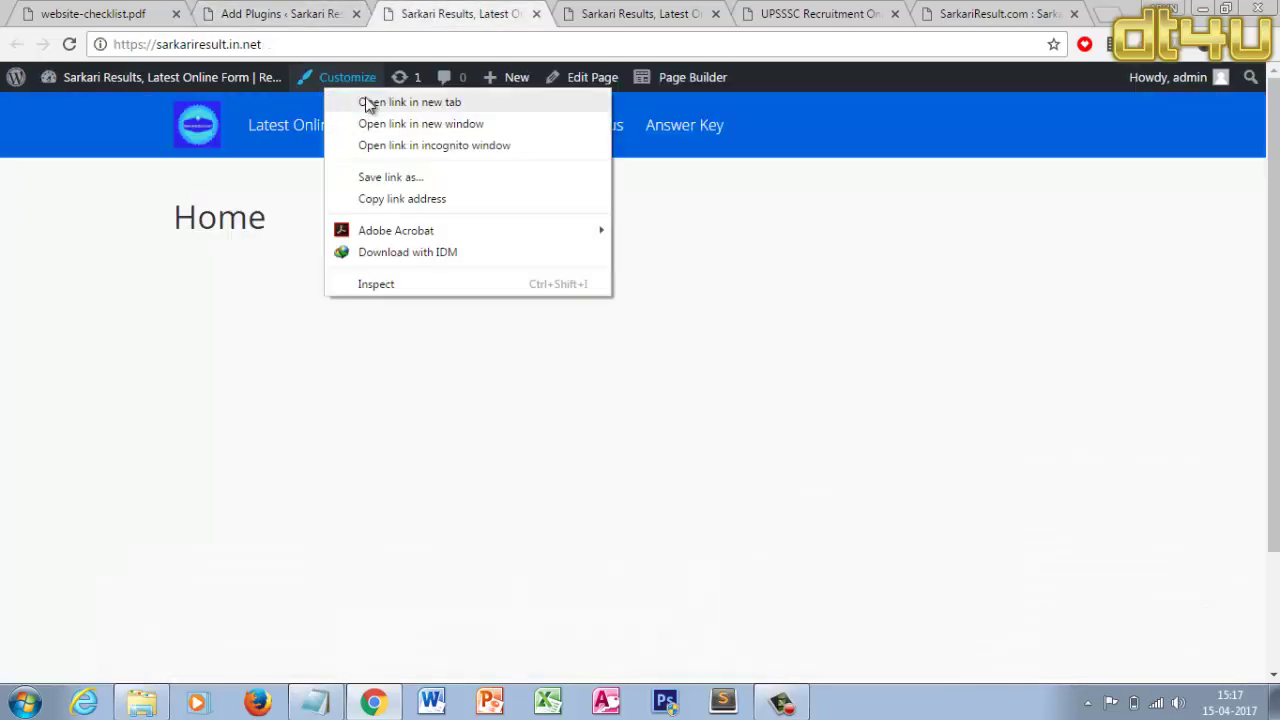
click(368, 103)
click(517, 13)
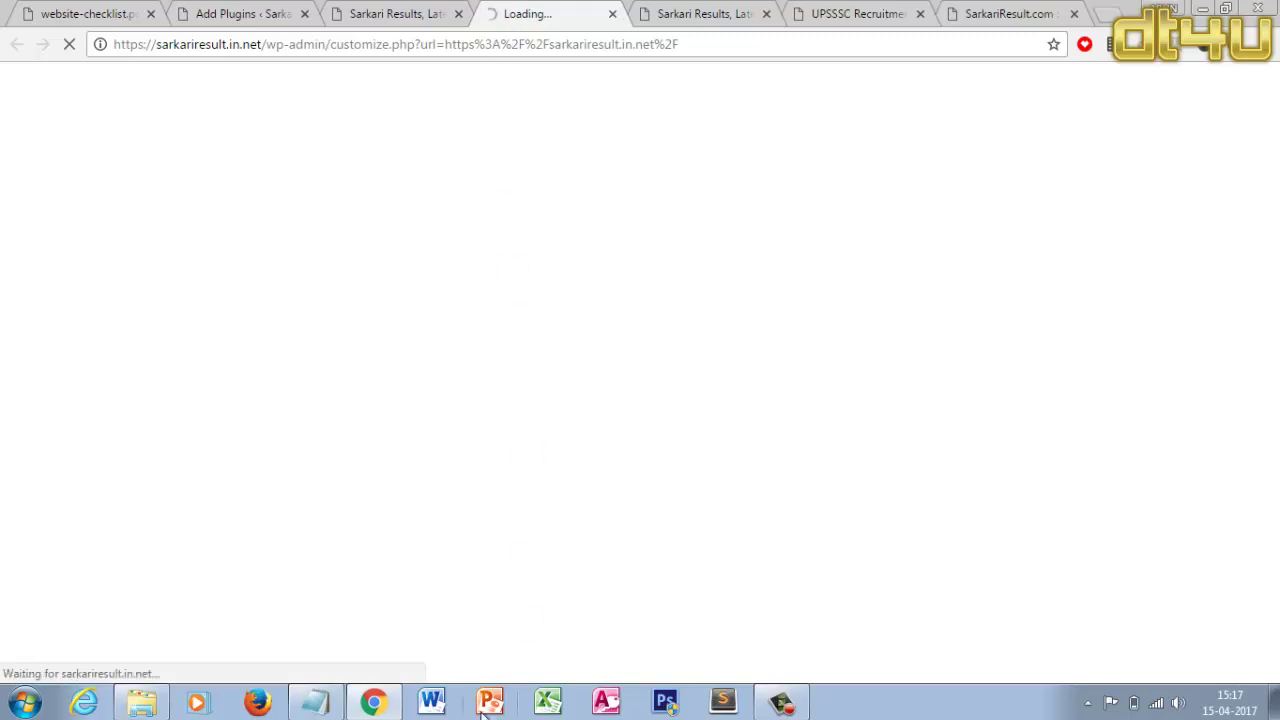
click(400, 13)
click(529, 10)
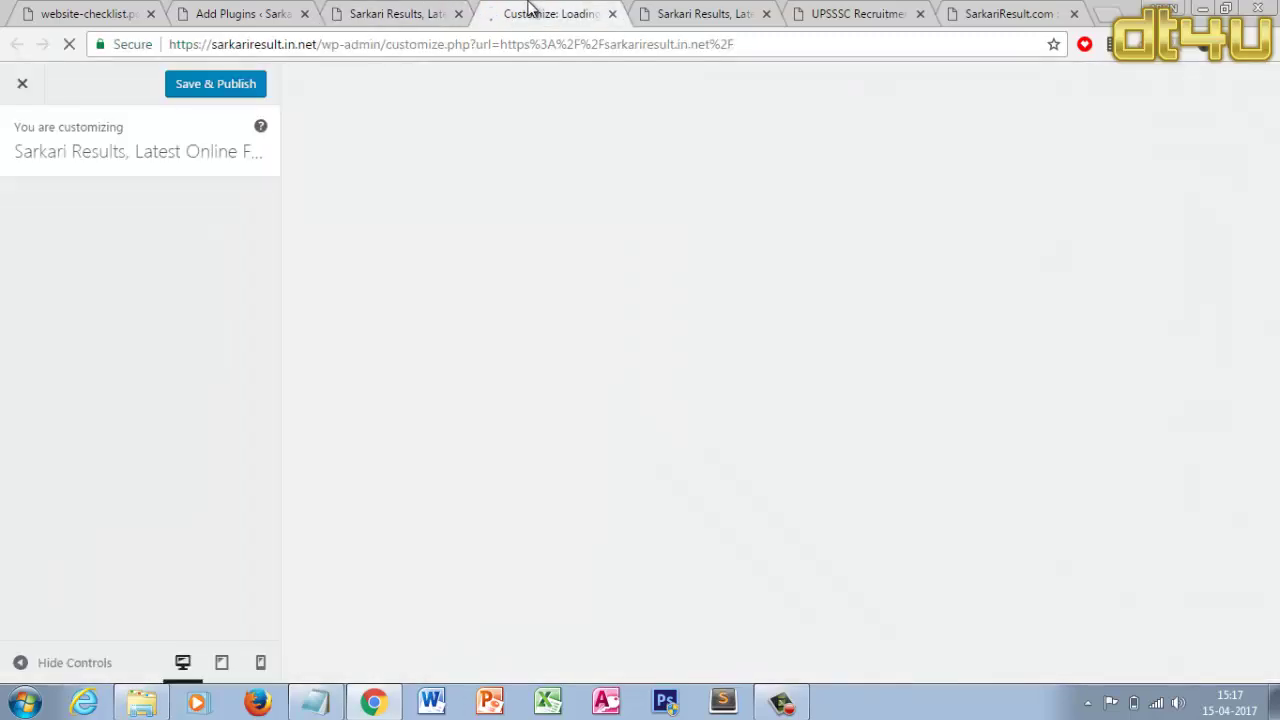
click(458, 14)
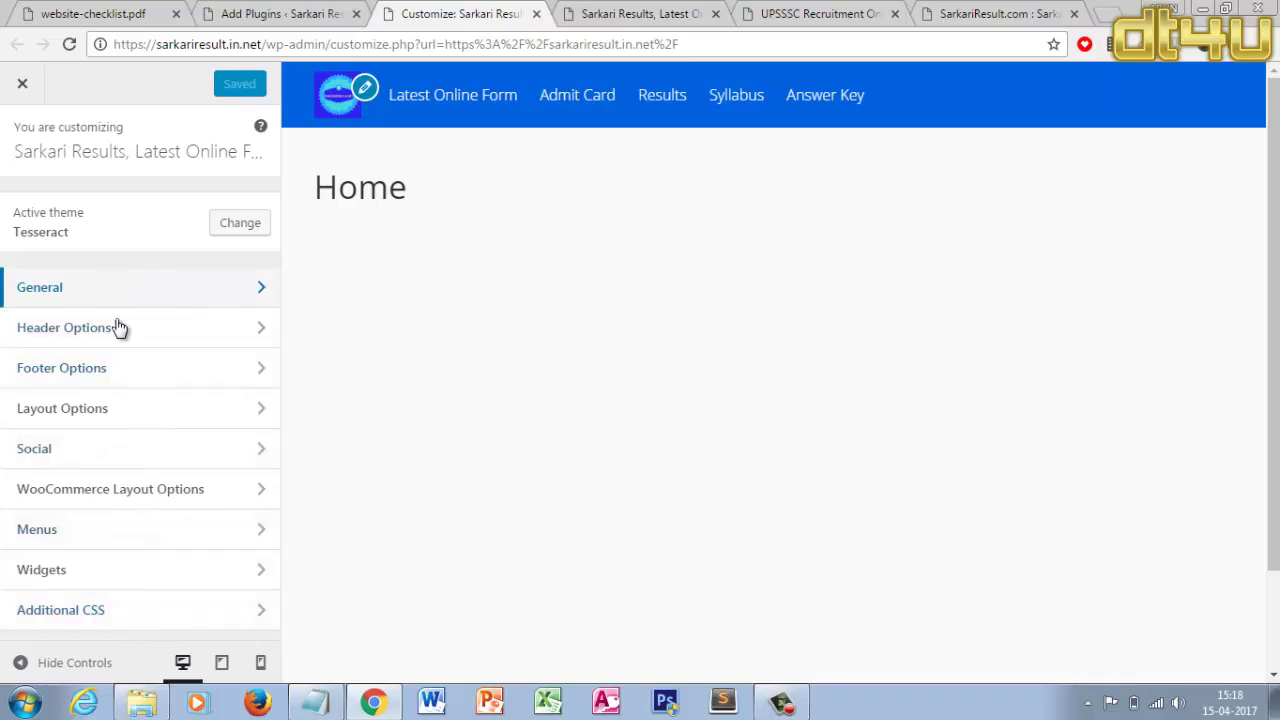
Search the WordPress plugin directory for "easy google font" from the page for adding plugins
click(274, 10)
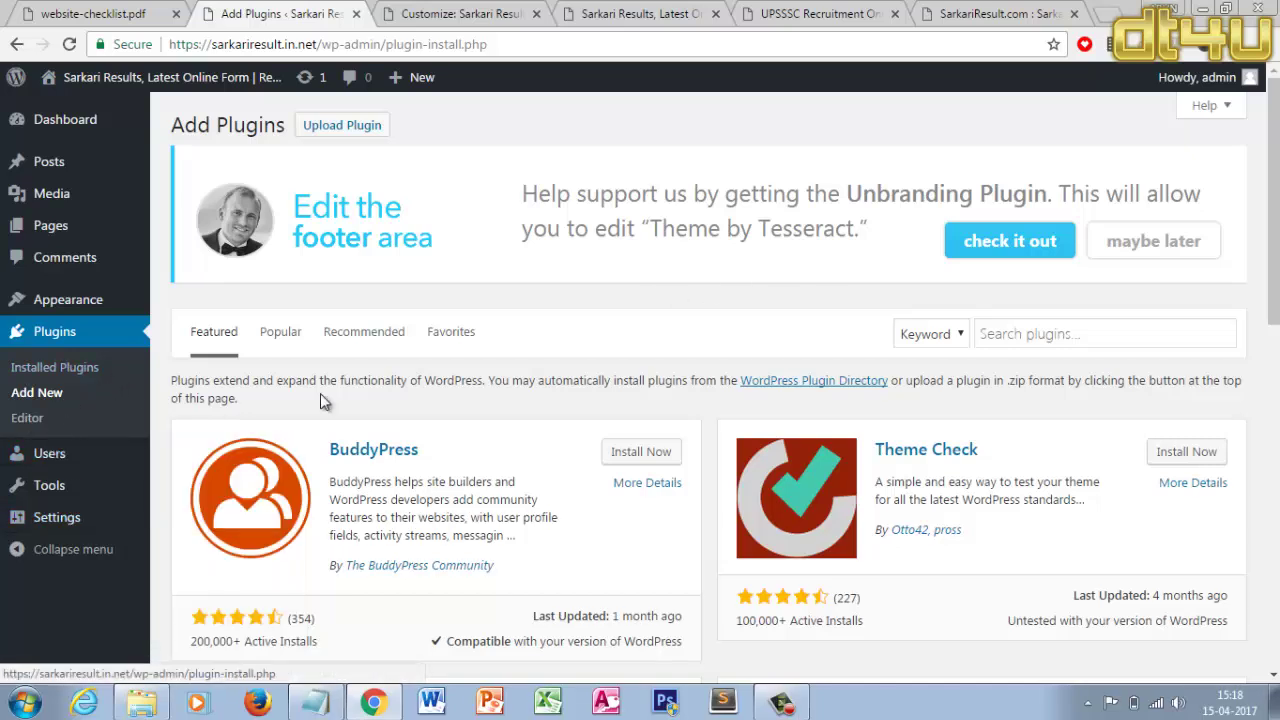
click(1030, 337)
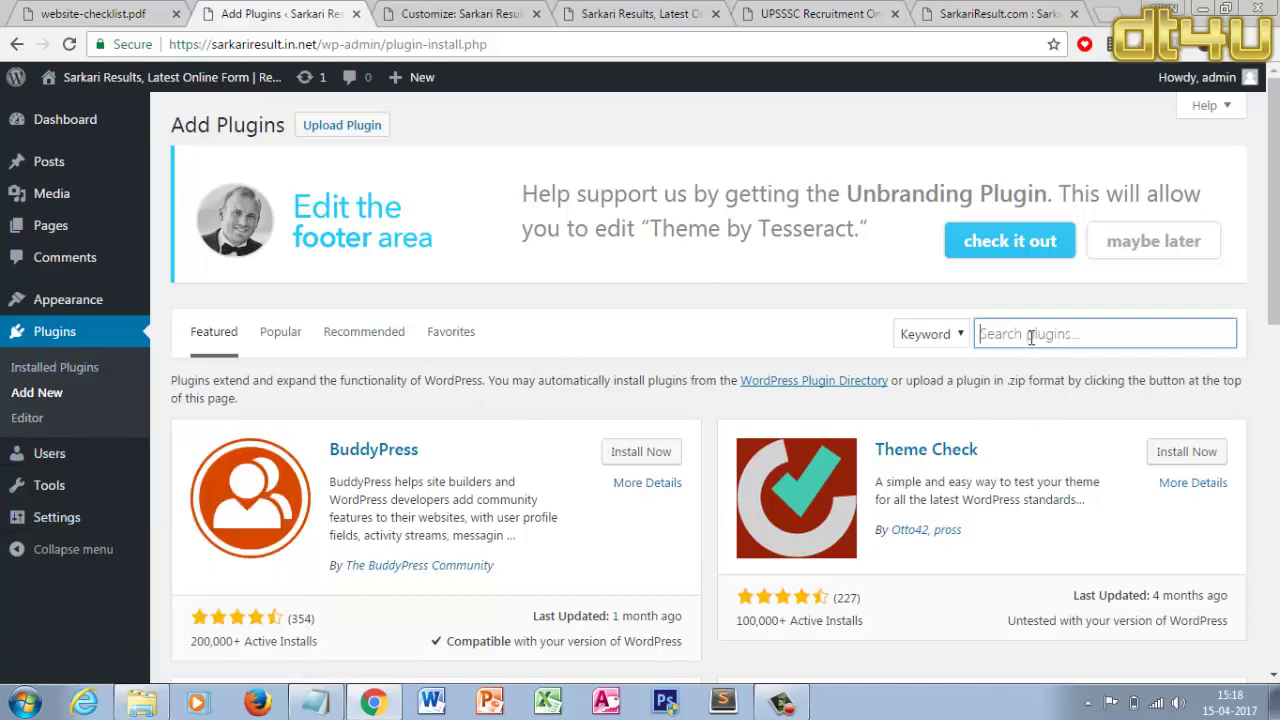
text(e)
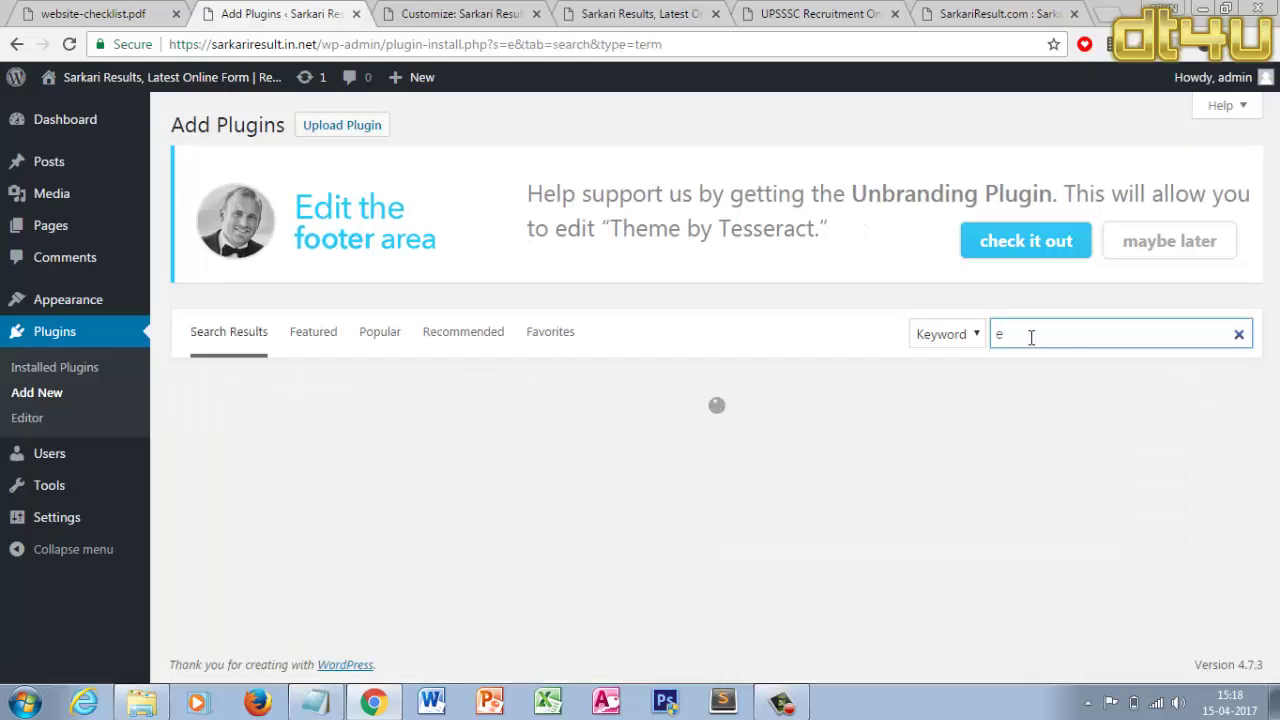
text(as)
key(BackSpace)
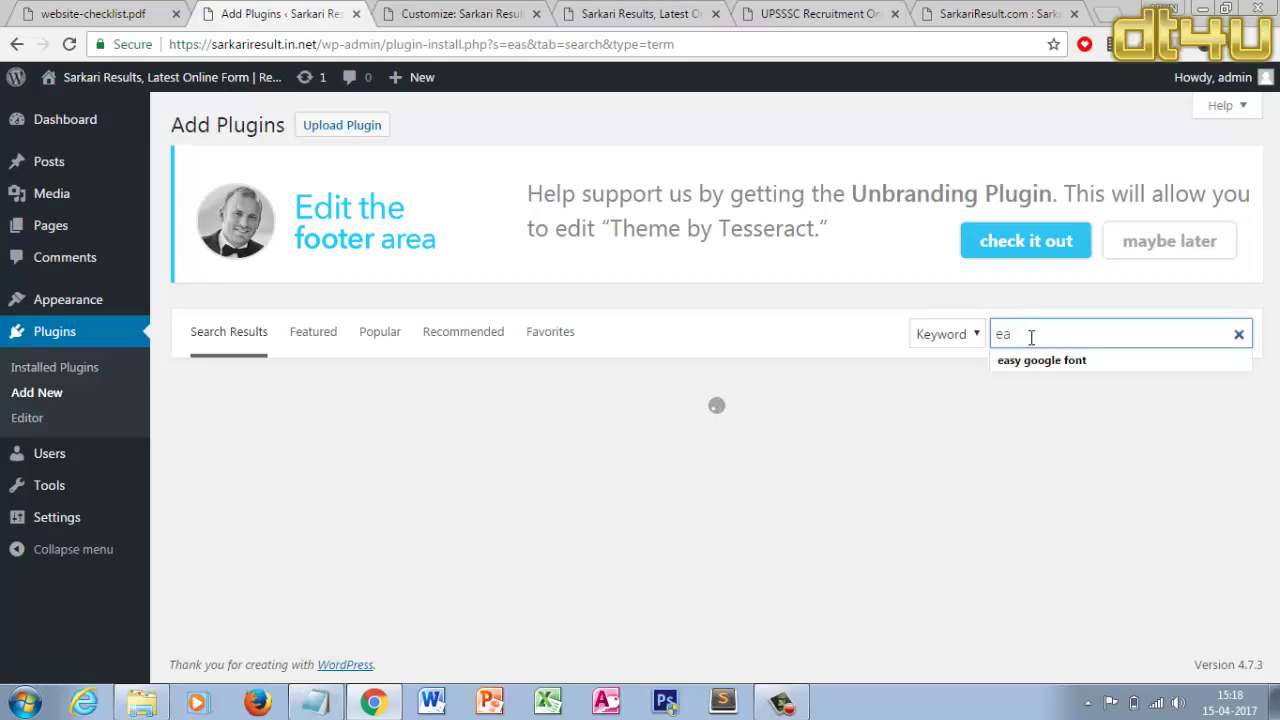
text(s)
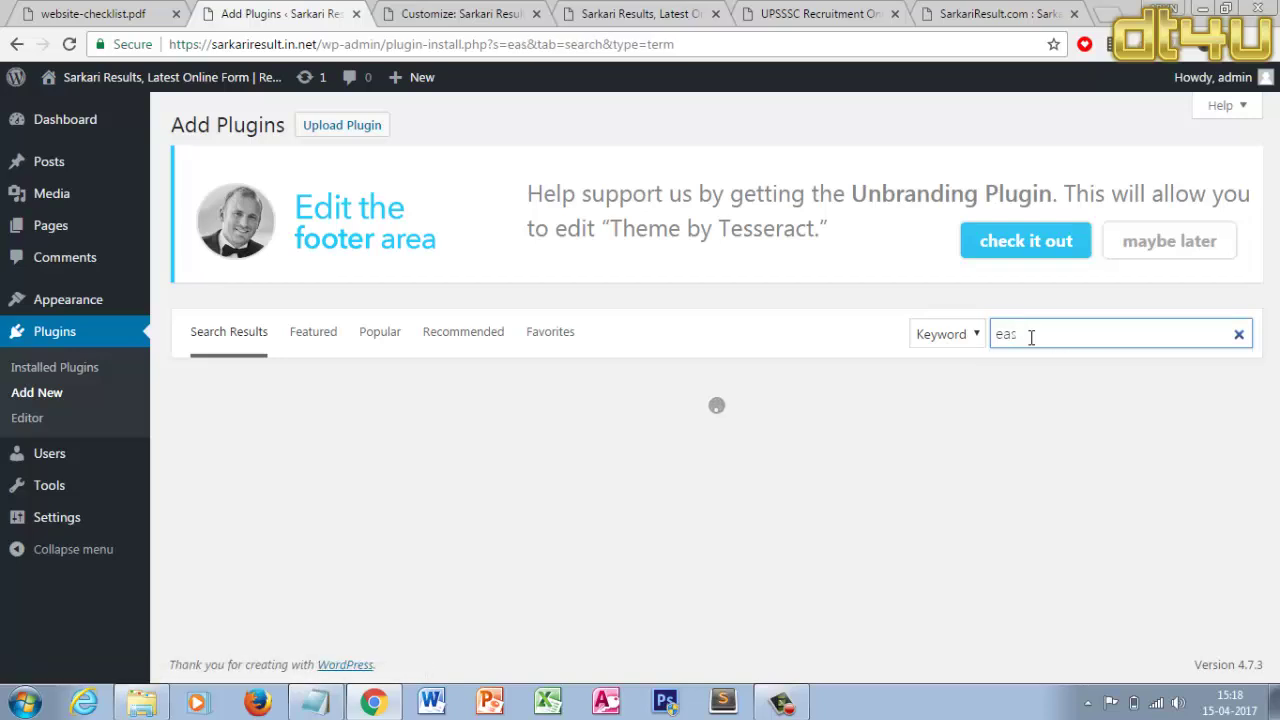
text(y )
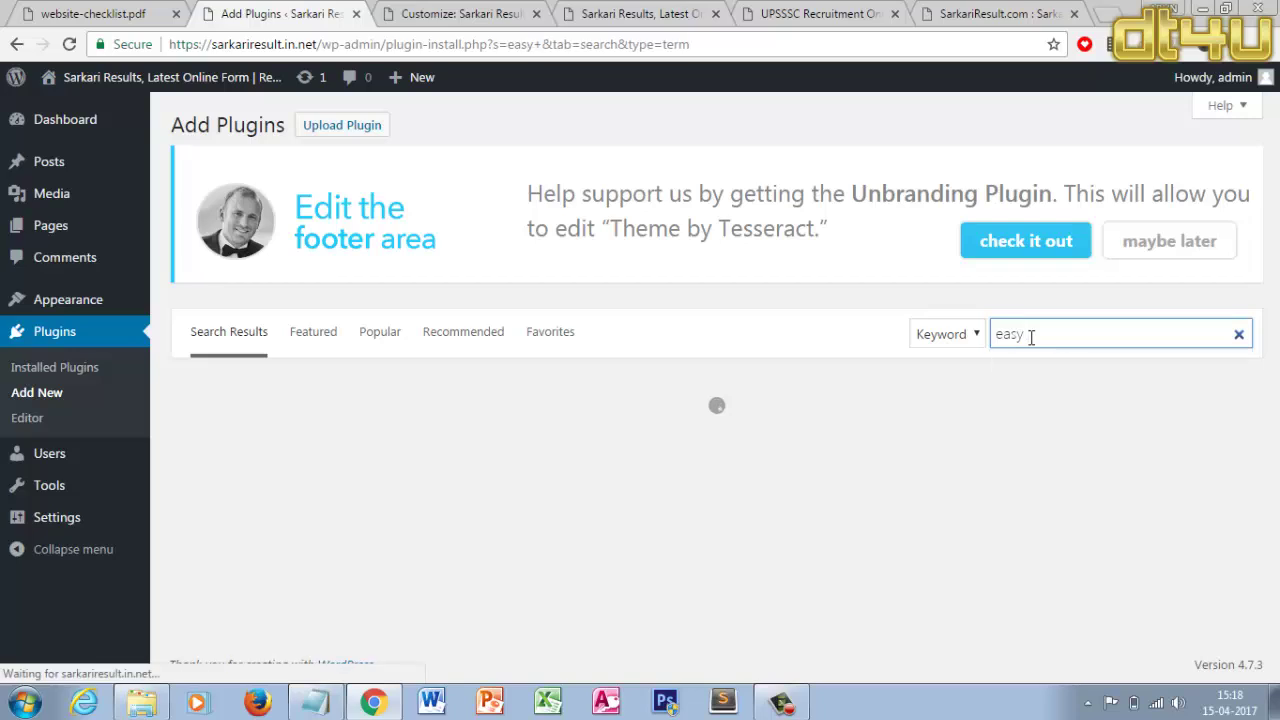
text(google font)
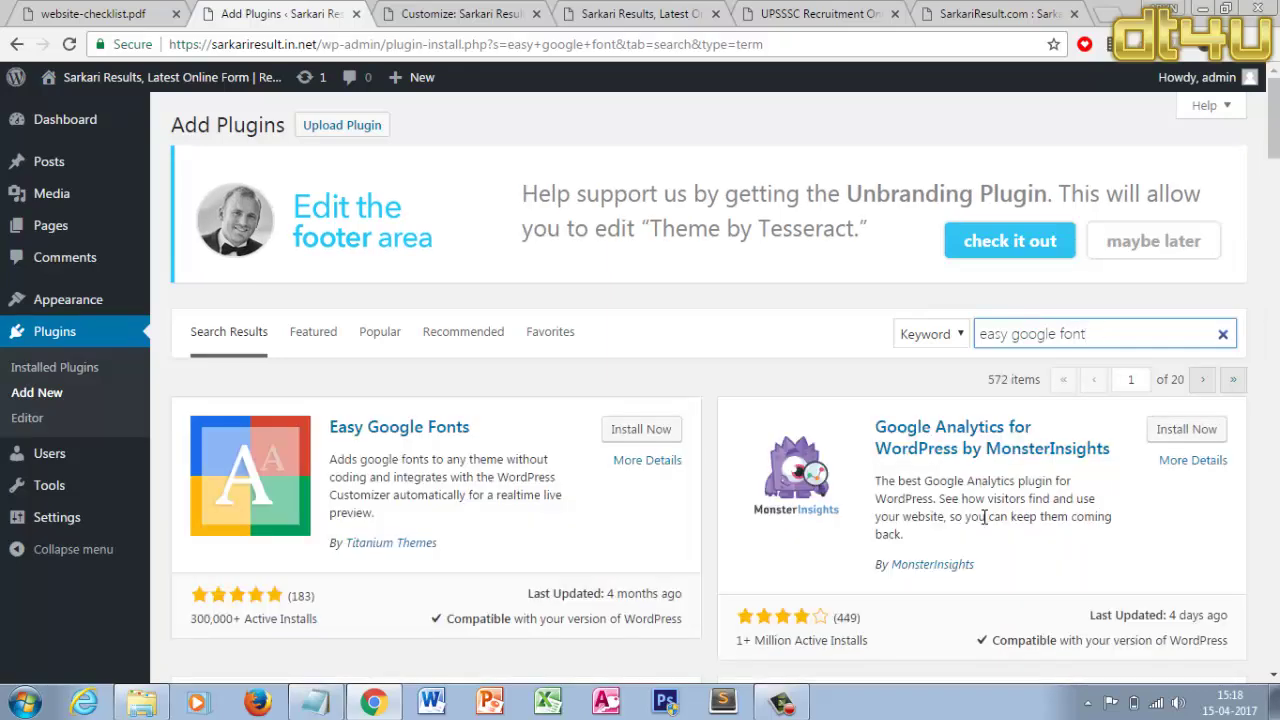
Install and activate the Easy Google Fonts plugin by Titanium Themes
scroll(509, 477, down, 2)
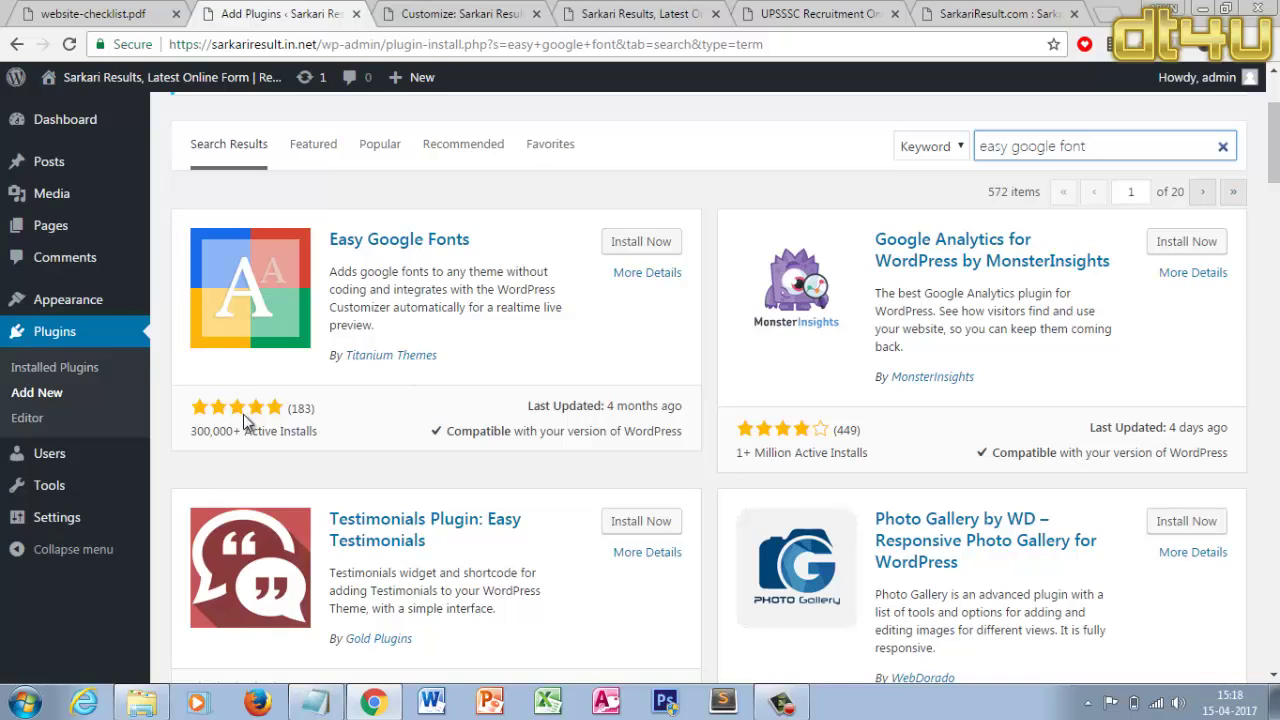
click(661, 250)
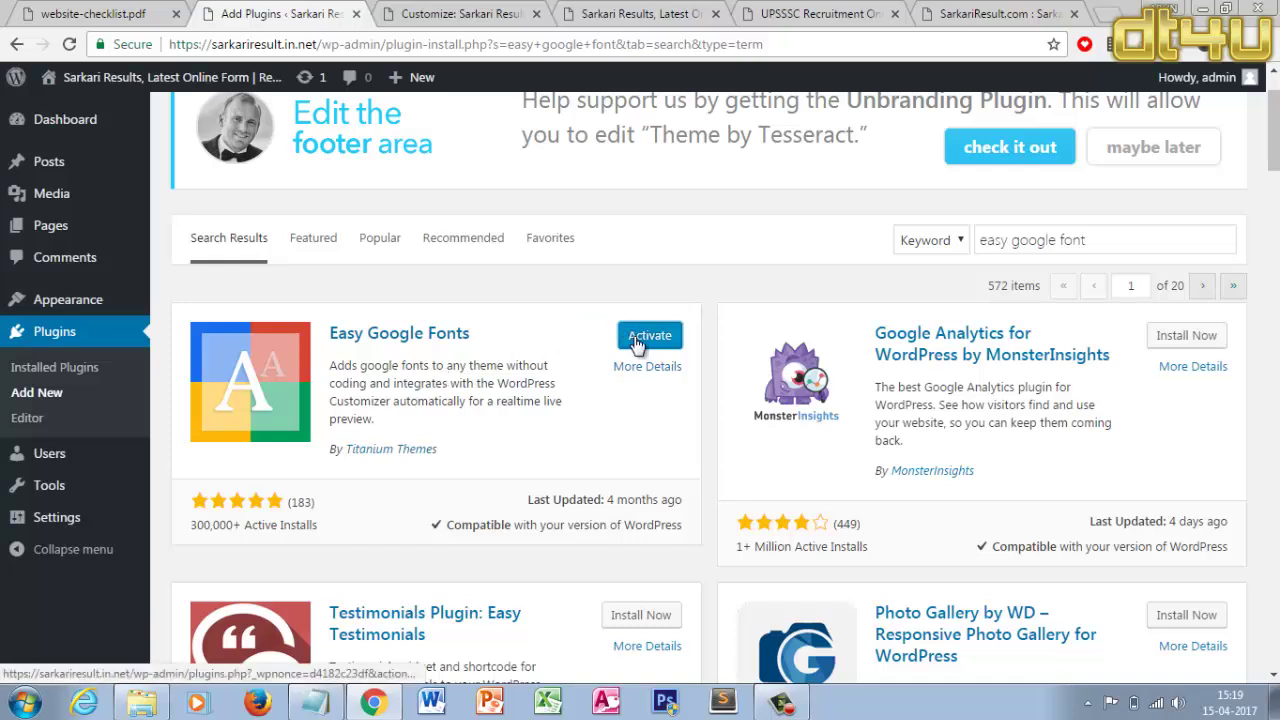
click(636, 342)
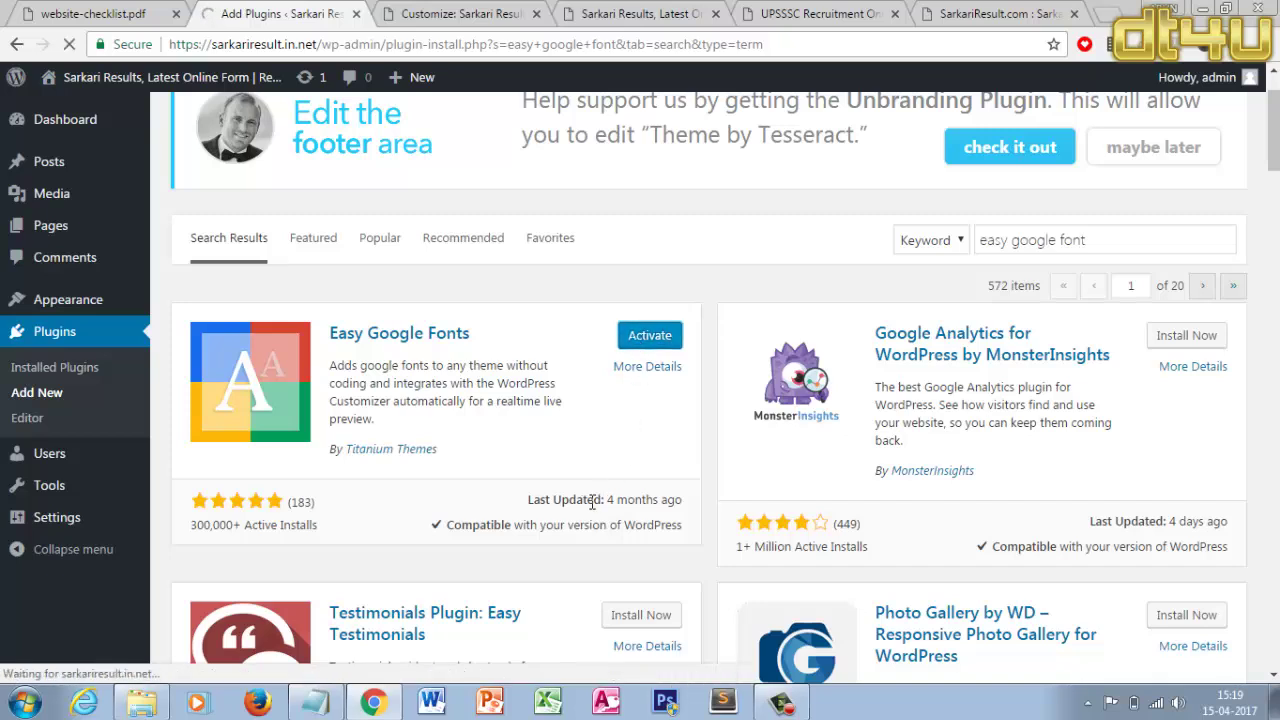
Check the installed plugins list and reload the customizer so it picks up the newly activated font plugin
click(460, 14)
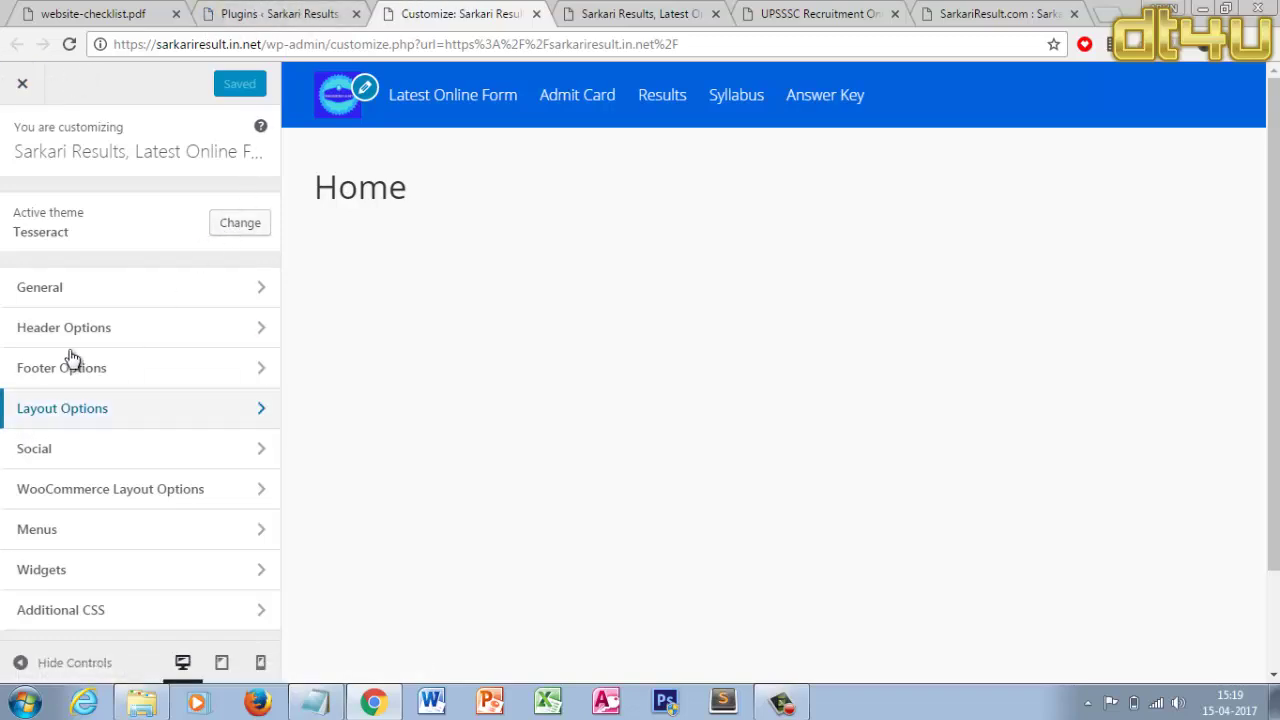
click(272, 12)
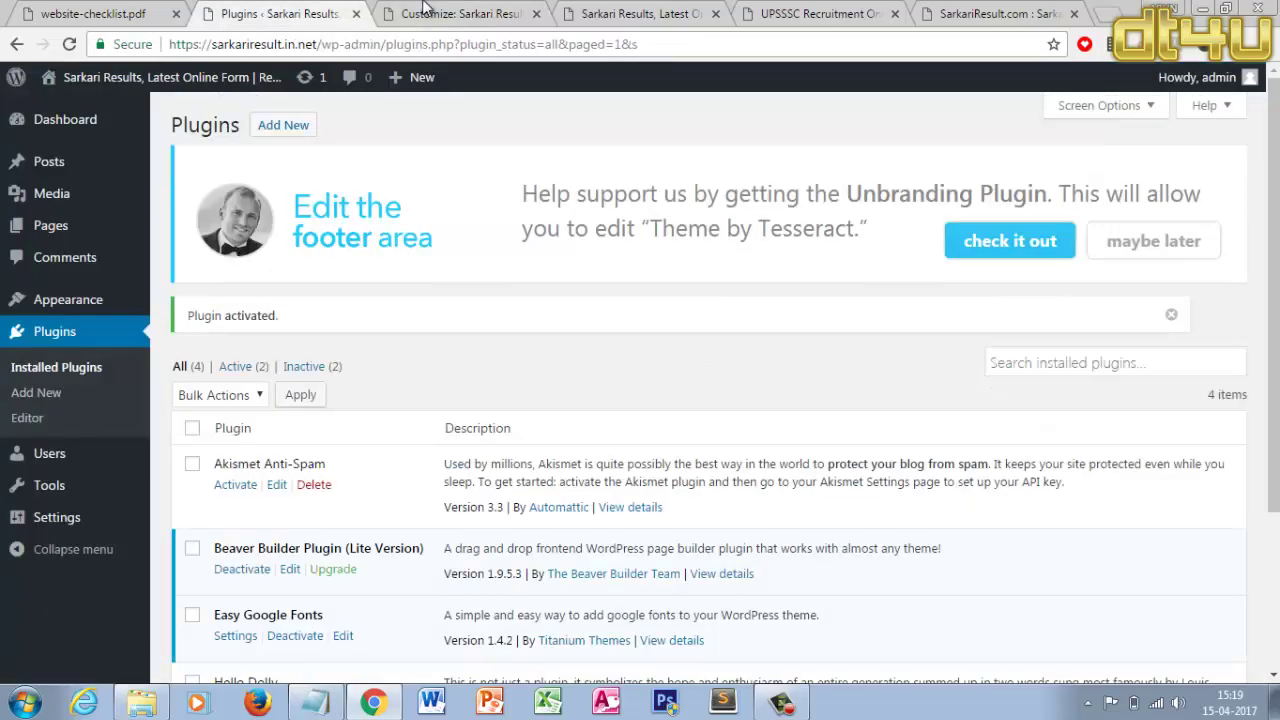
click(460, 14)
click(68, 46)
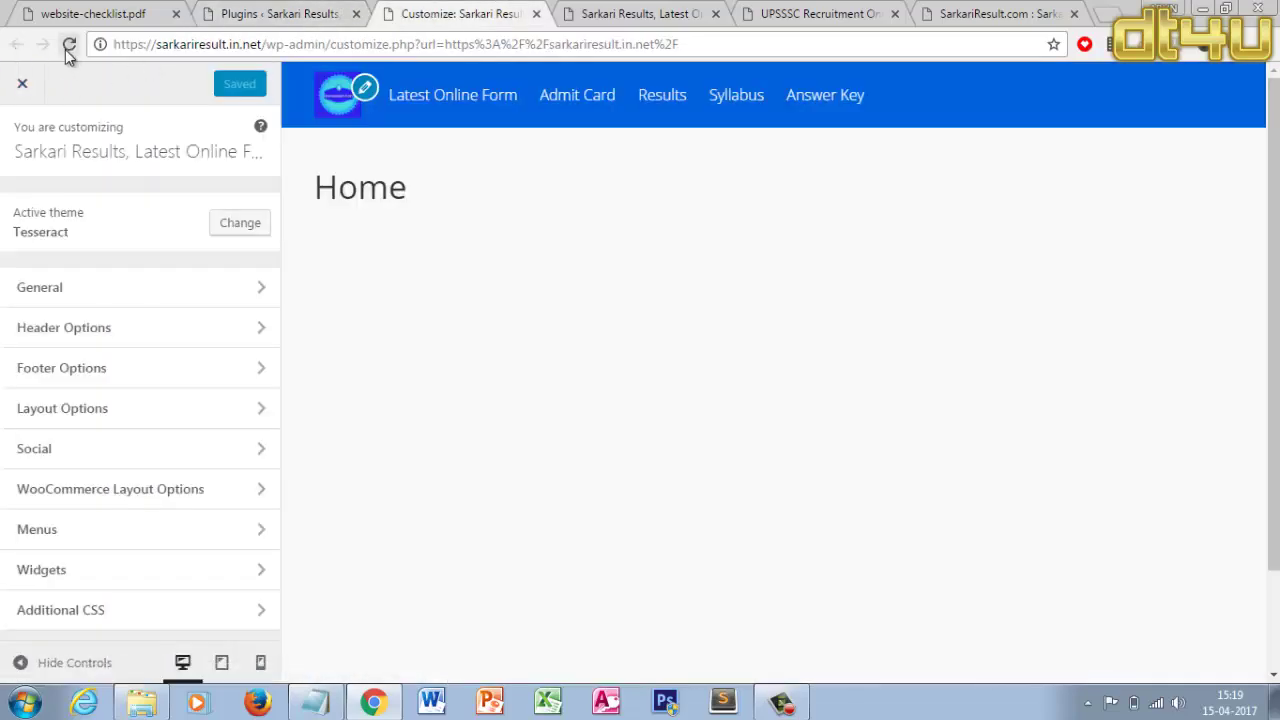
click(625, 12)
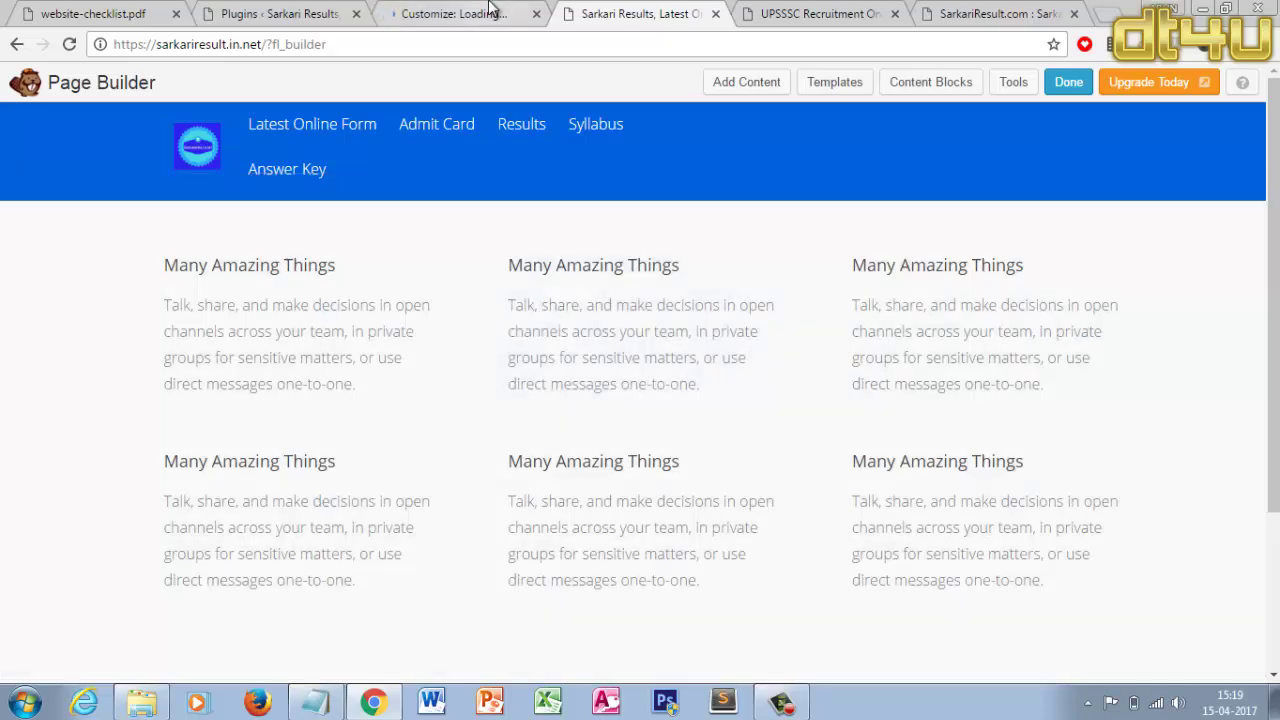
click(490, 10)
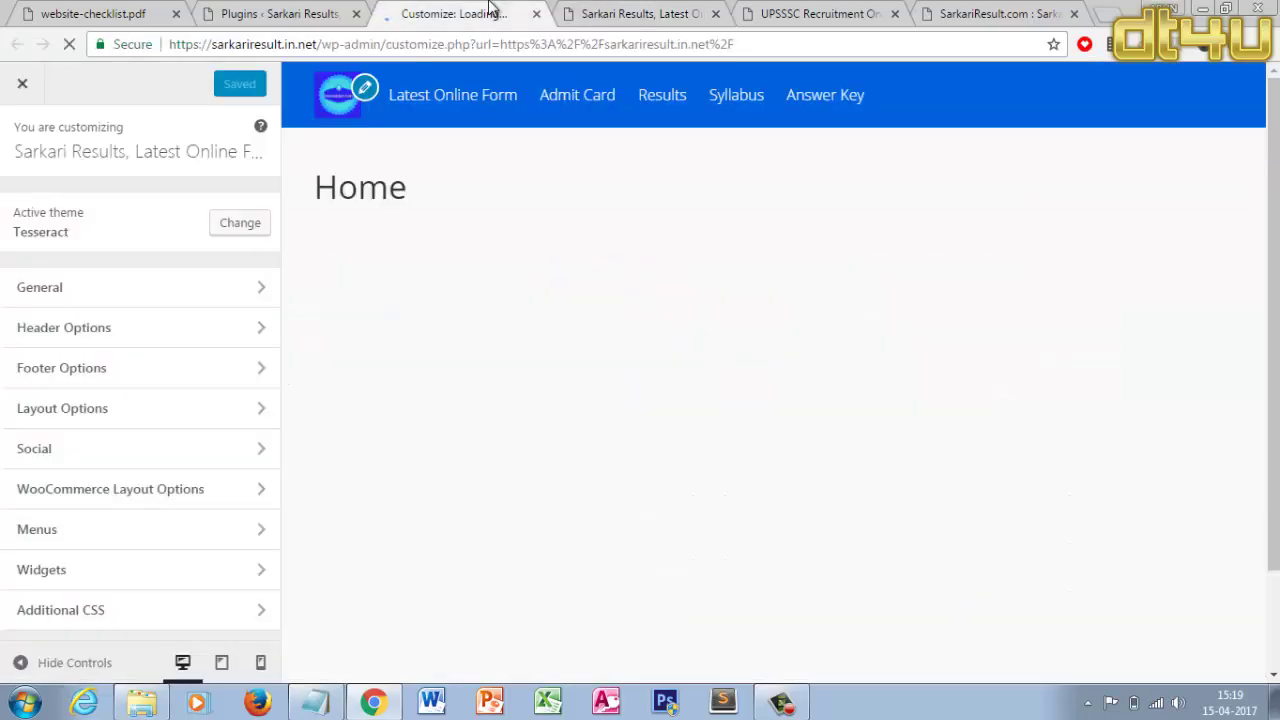
click(630, 12)
click(443, 12)
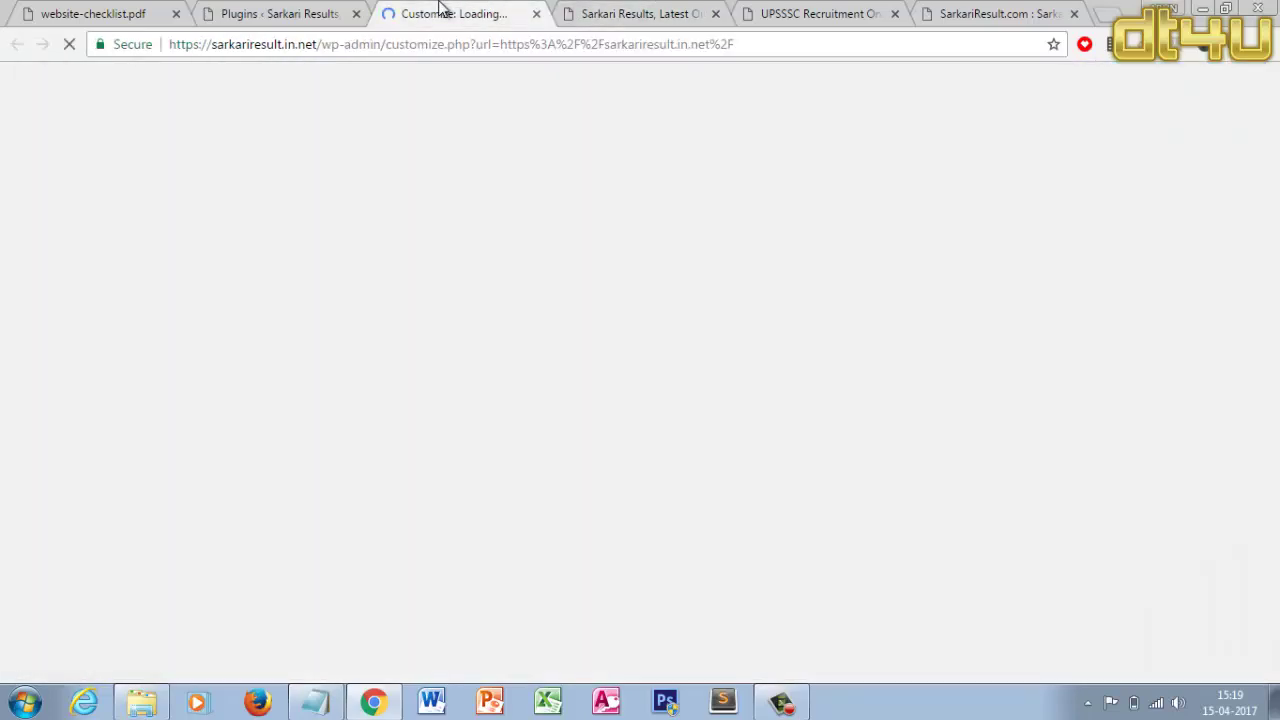
click(600, 12)
click(415, 12)
Inspect the first "Many Amazing Things" block of the home page in the page builder, and close the developer tools
click(593, 10)
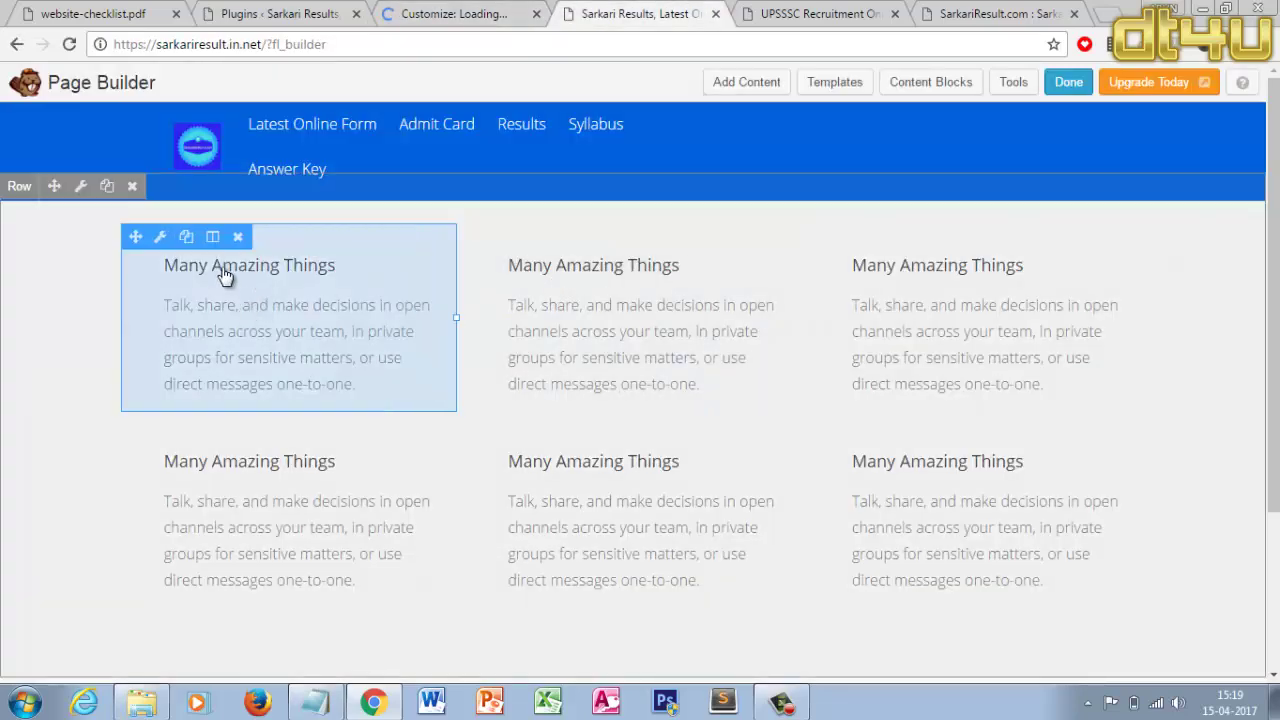
right_click(226, 272)
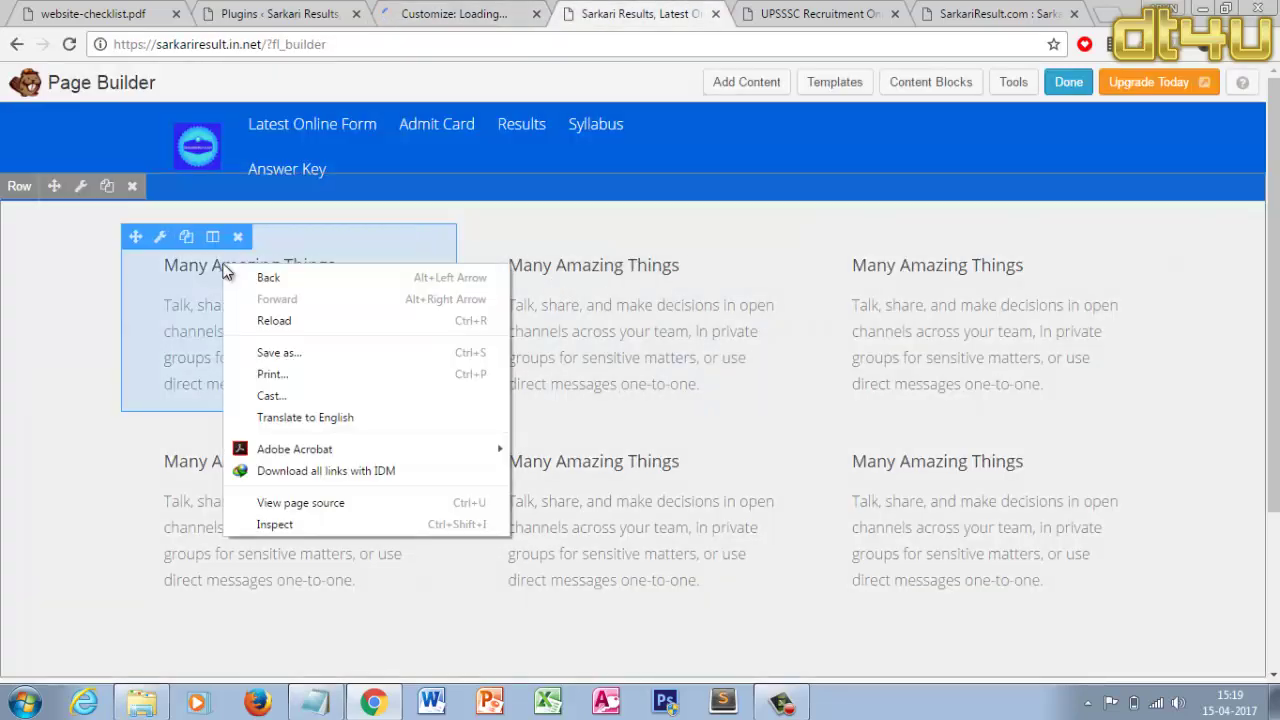
click(317, 529)
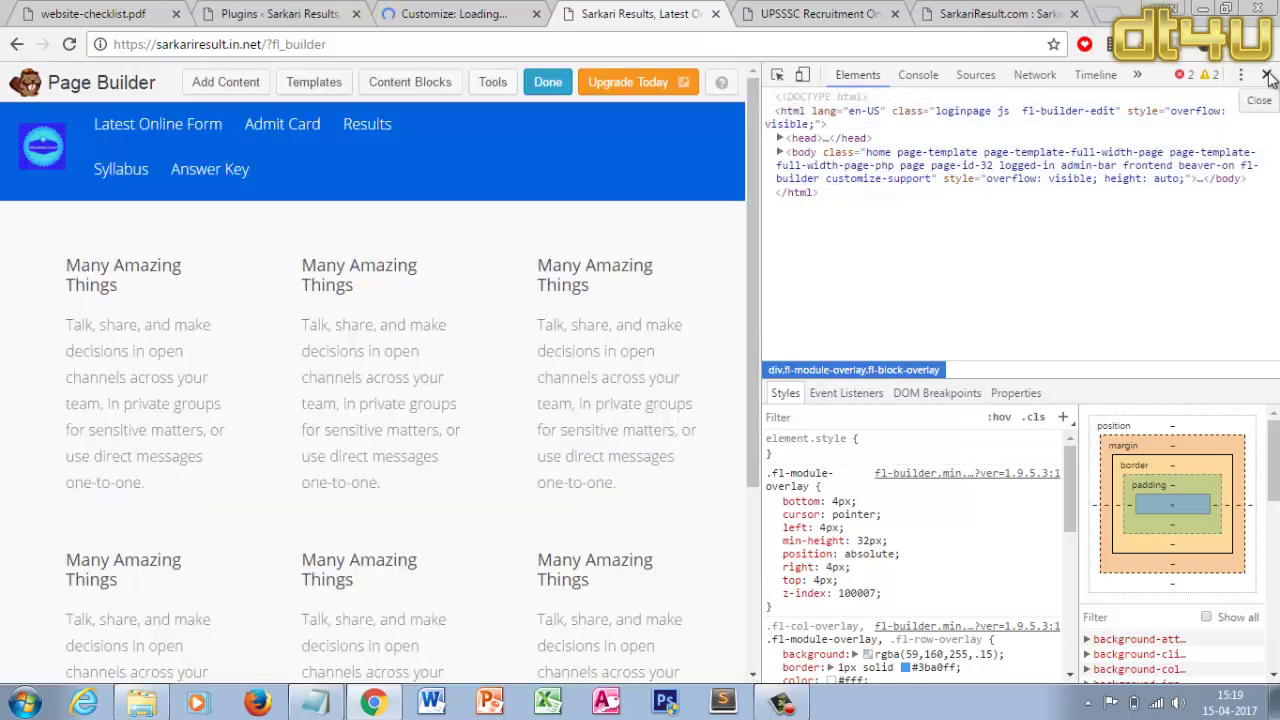
click(1267, 76)
Publish the page builder changes to the home page and view the published page
click(1061, 86)
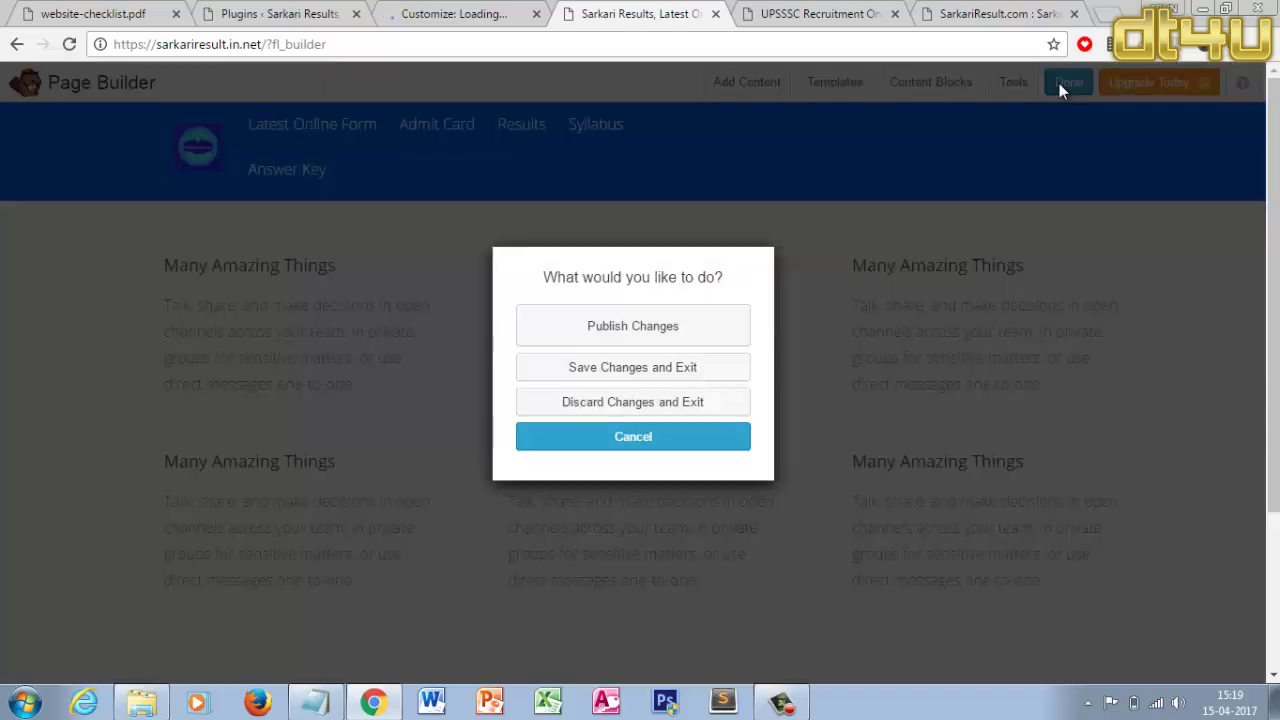
click(638, 337)
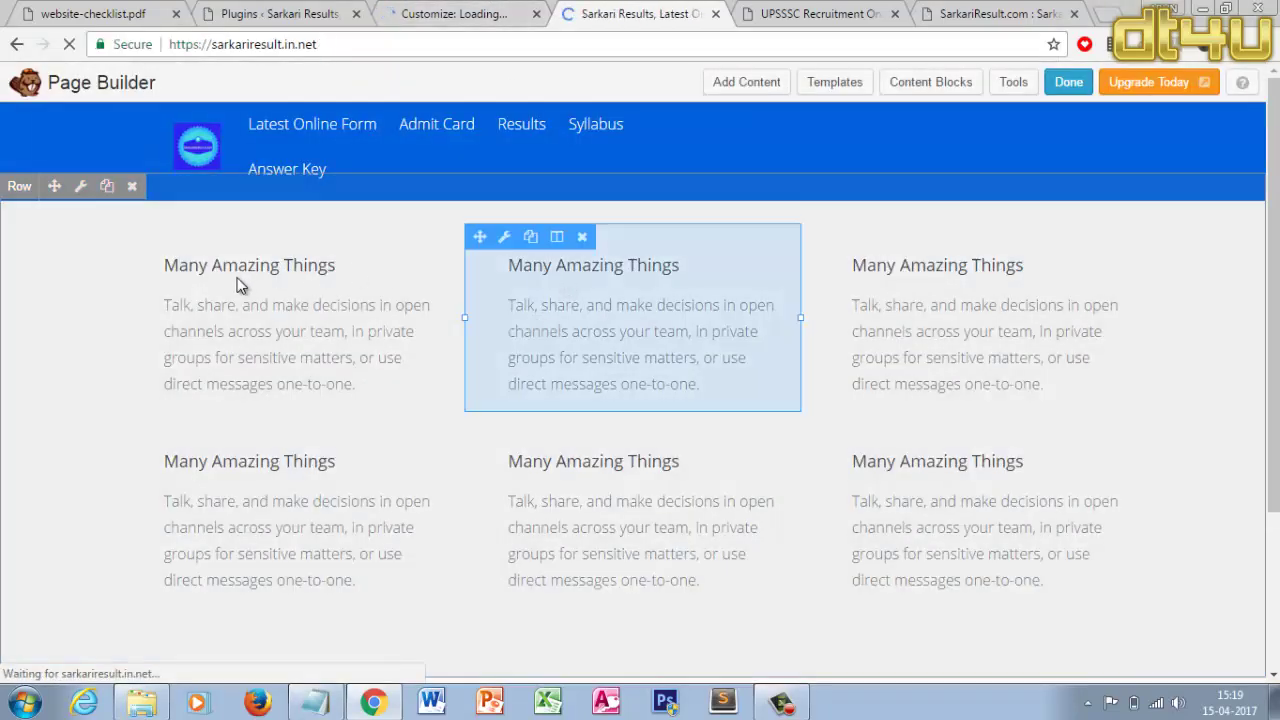
click(460, 10)
click(668, 14)
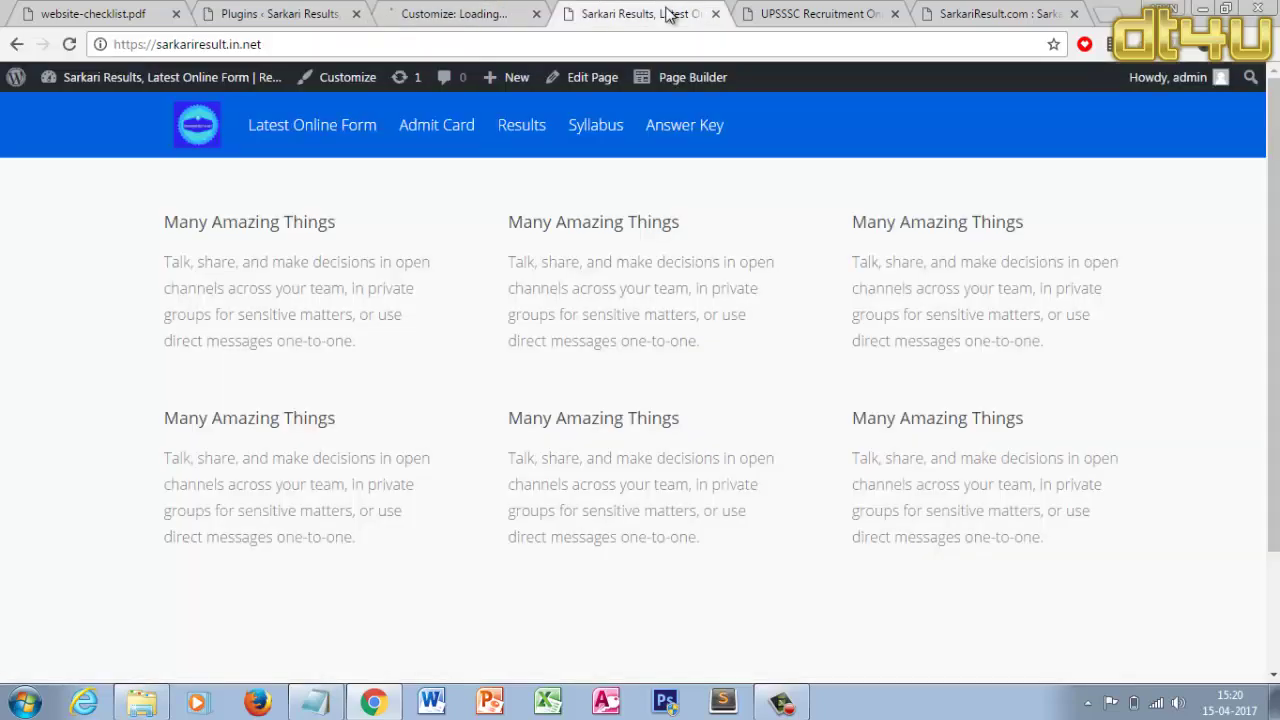
Inspect the HTML of the middle "Many Amazing Things" heading on the published home page, and close the developer tools
right_click(640, 211)
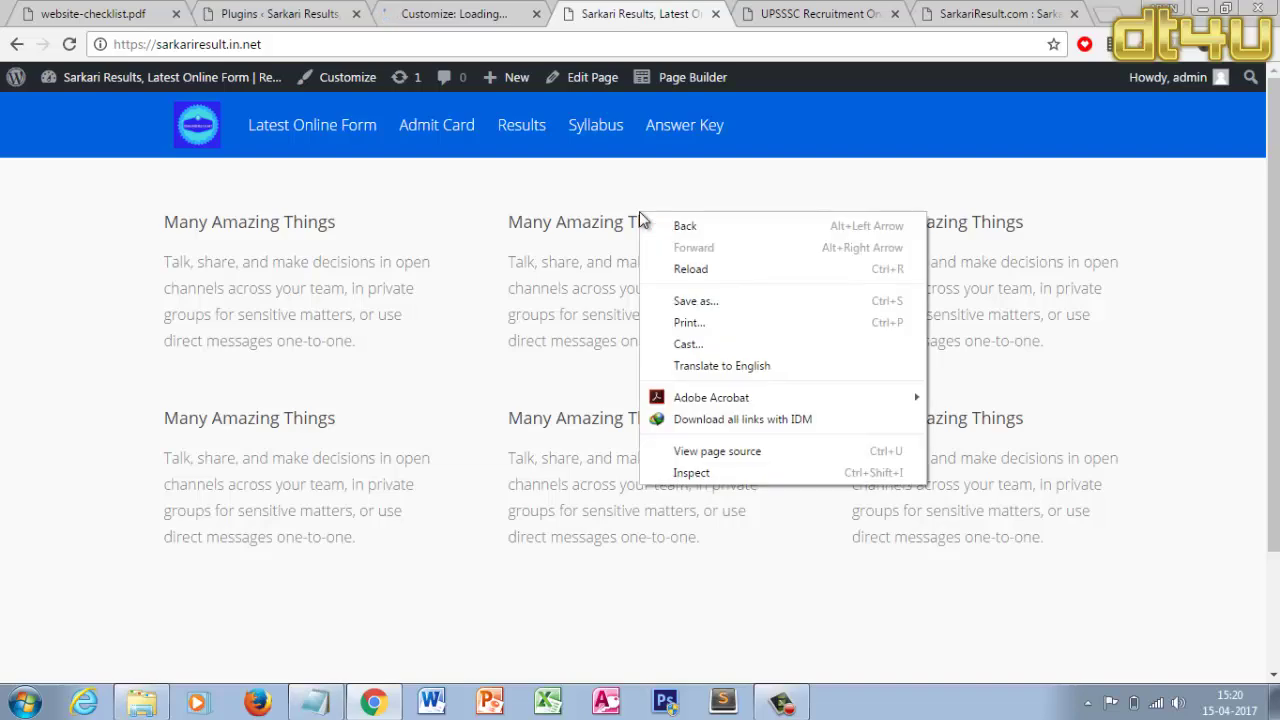
click(728, 471)
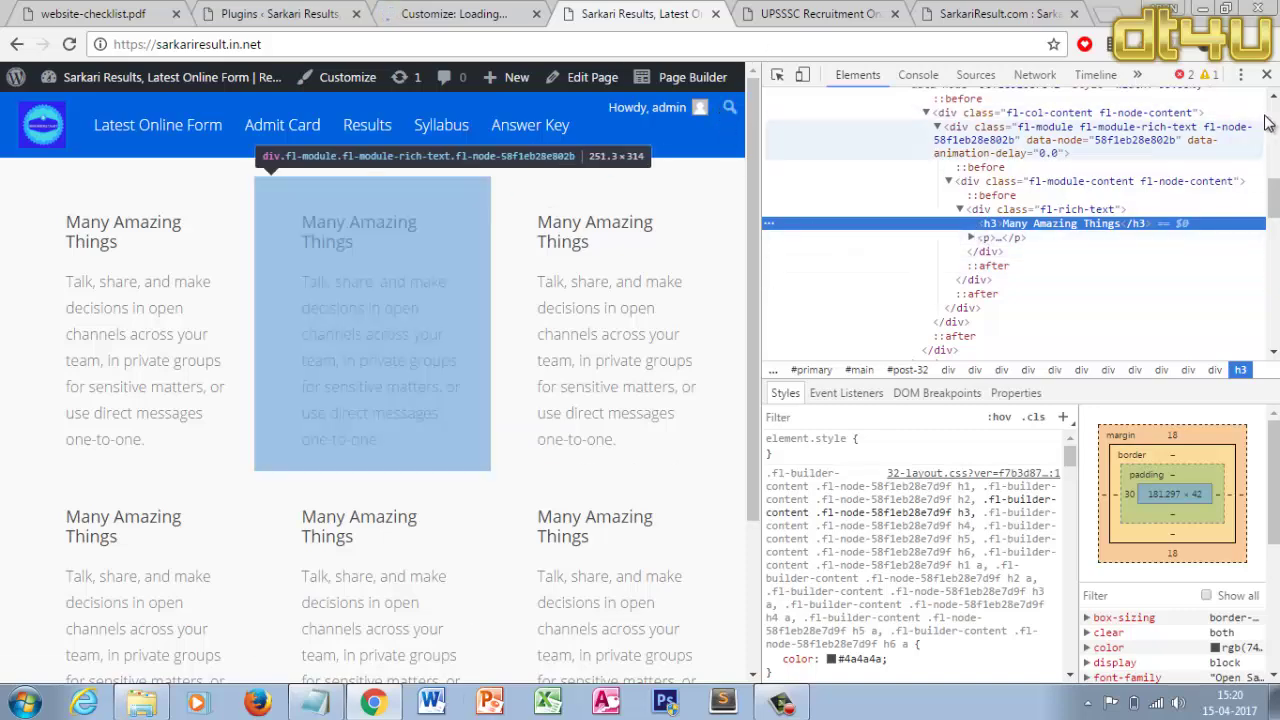
click(1266, 74)
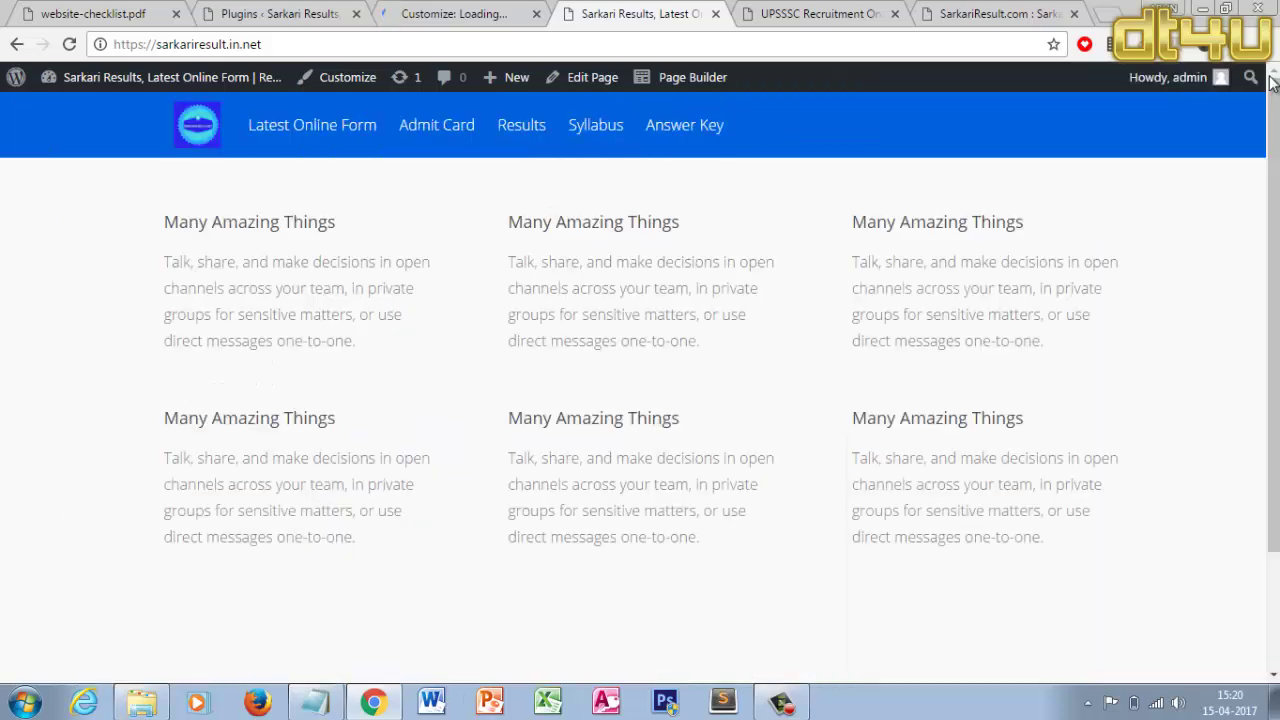
Review the titled boxes on upsssc.com against the new home page and return to the reloaded customizer
click(798, 14)
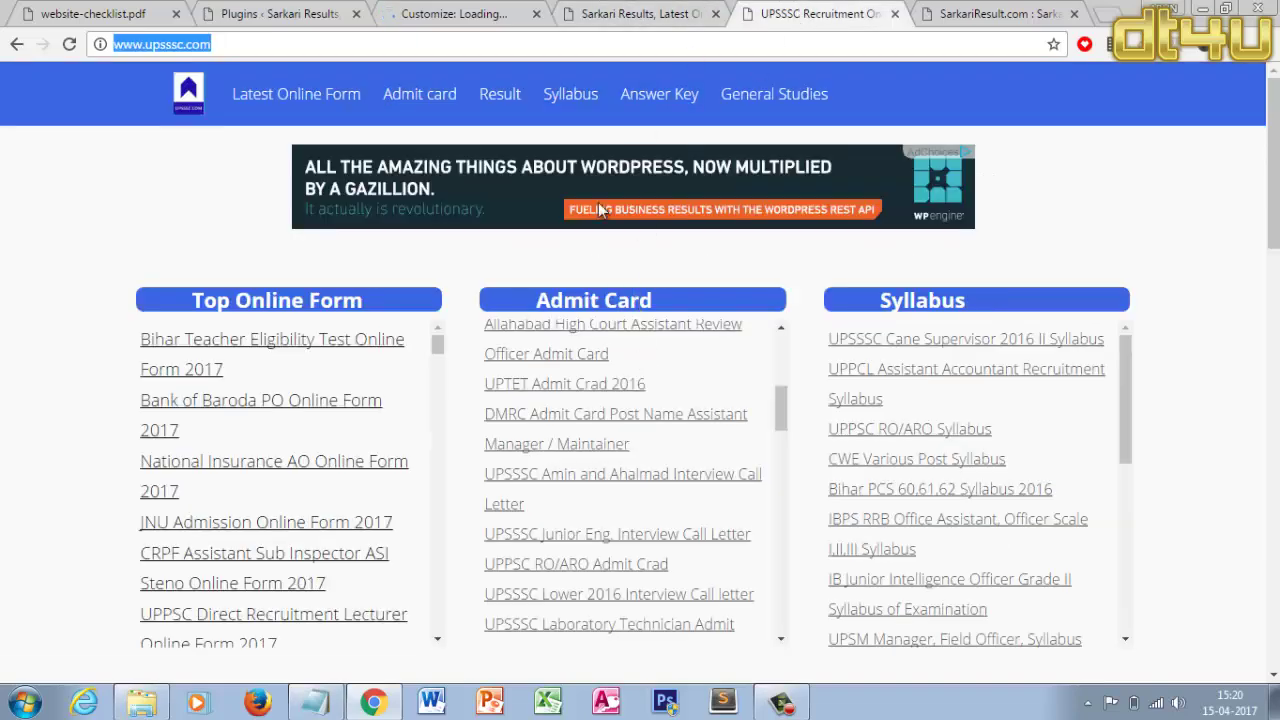
click(626, 10)
click(410, 10)
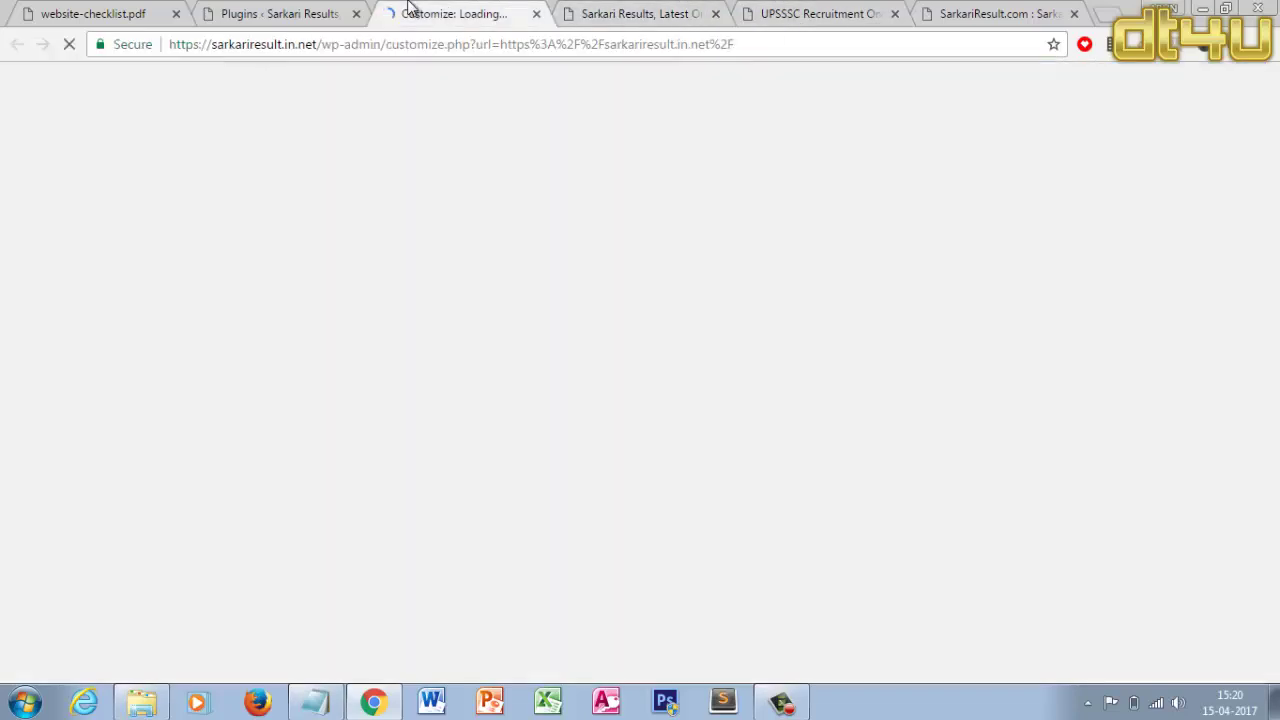
click(622, 10)
click(803, 10)
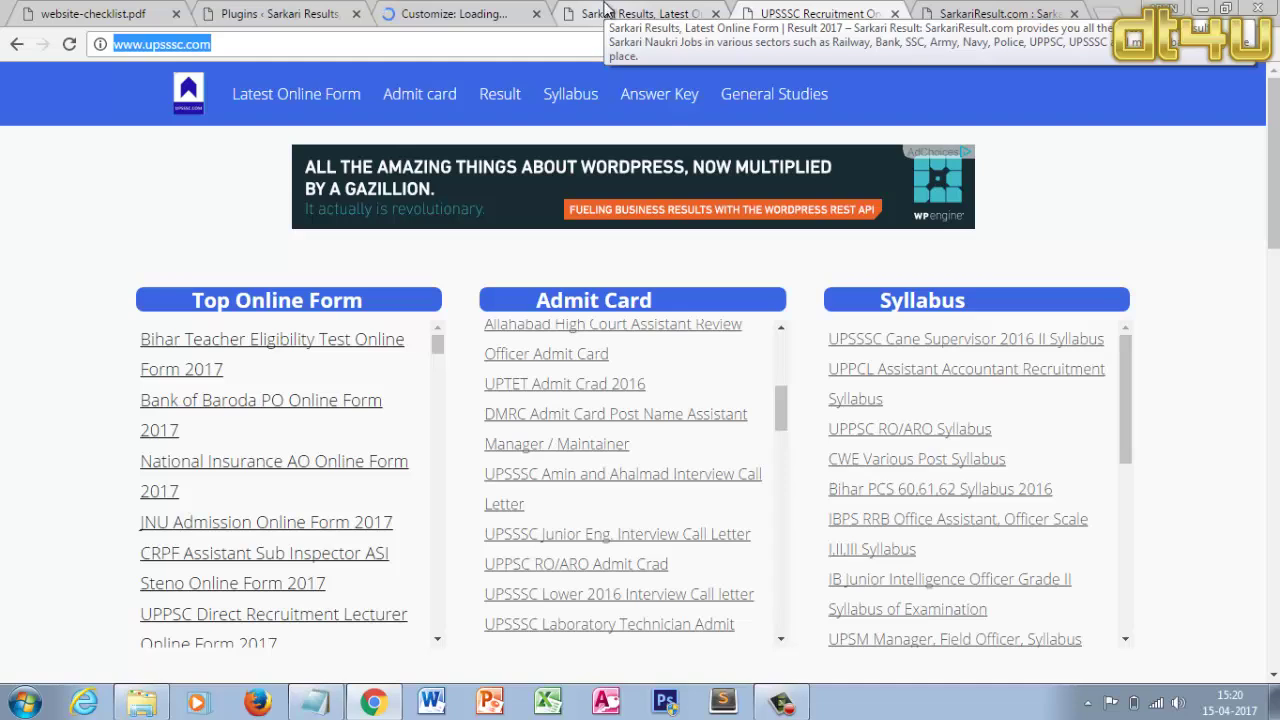
click(490, 10)
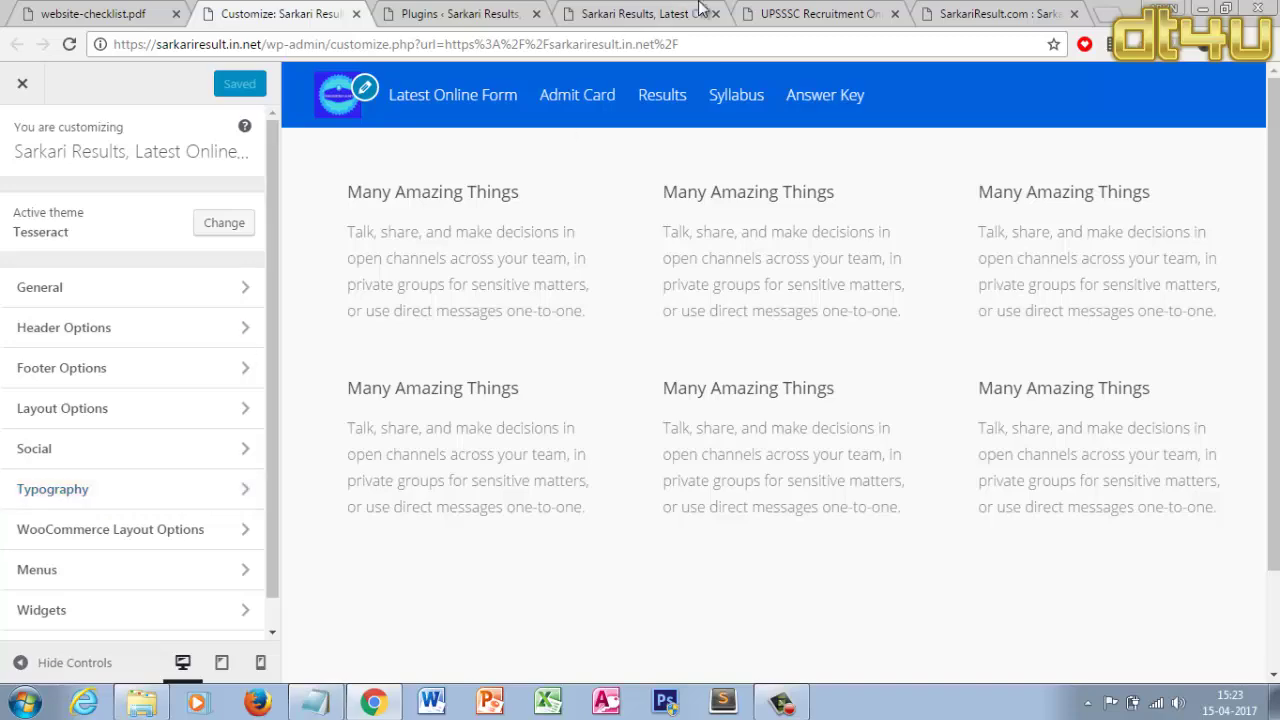
click(814, 12)
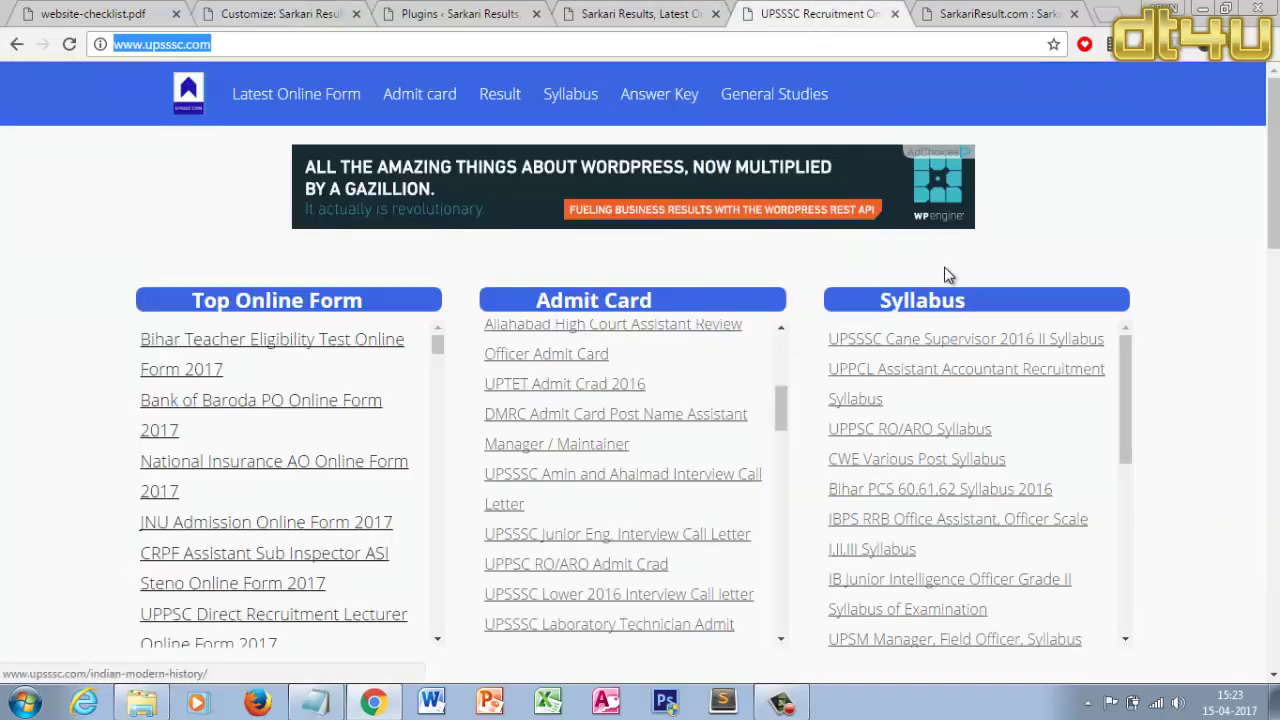
click(295, 13)
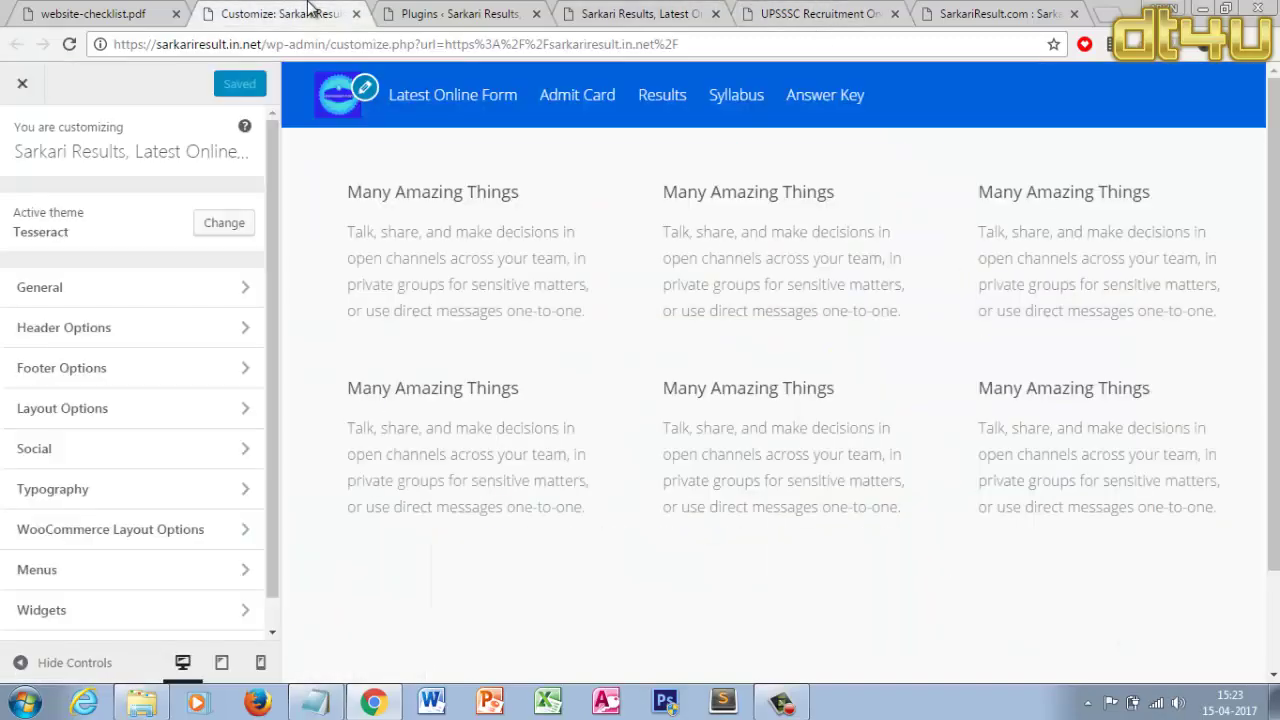
Open the appearance settings for Heading 3 in the customizer's default typography options
click(805, 12)
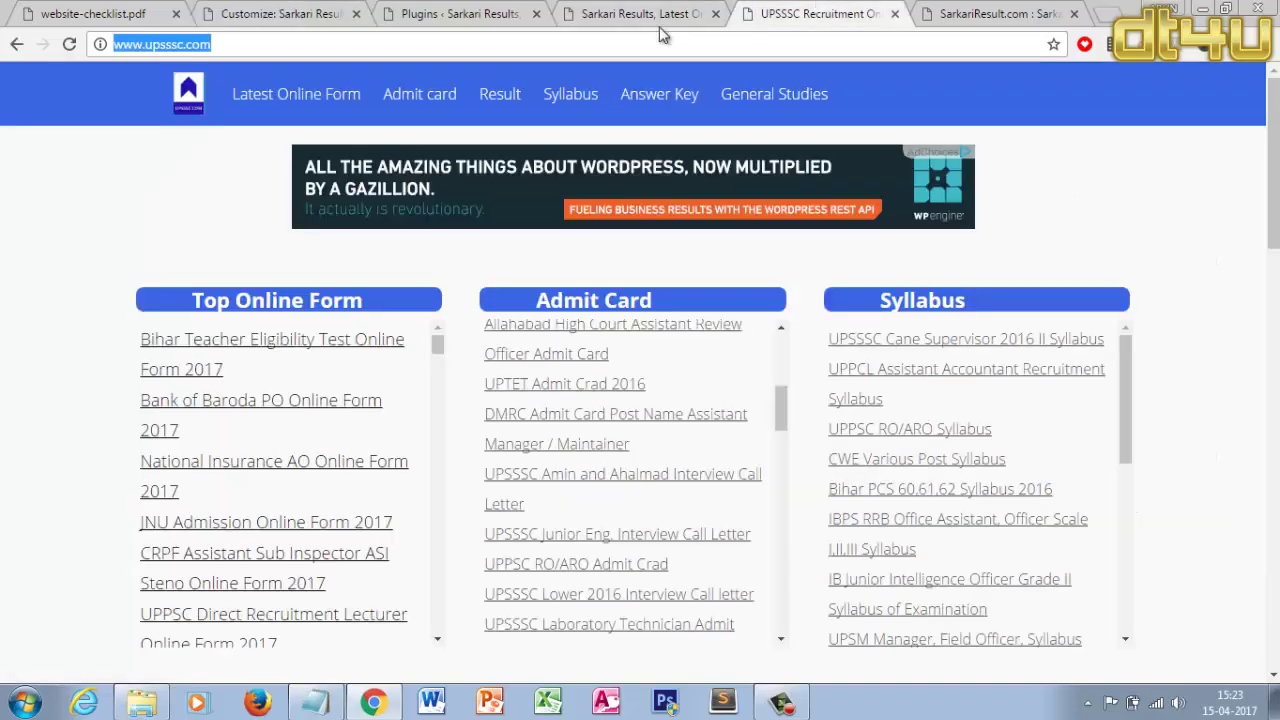
click(282, 12)
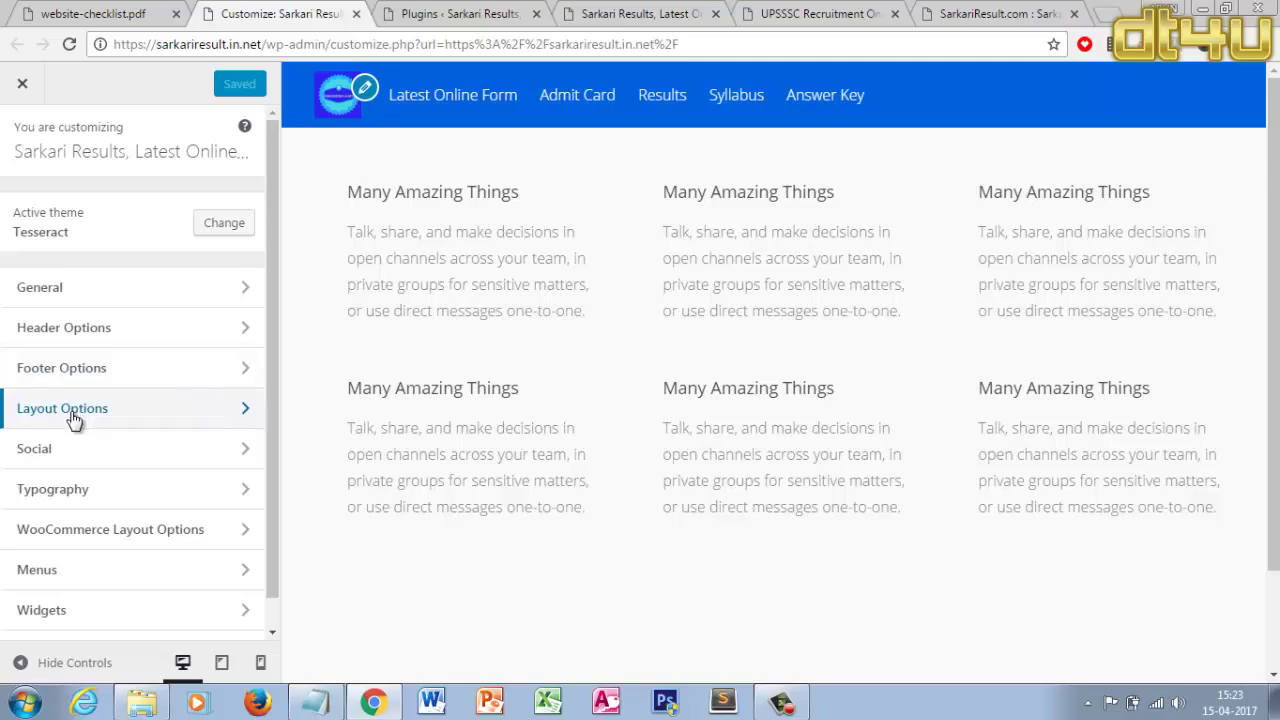
click(110, 511)
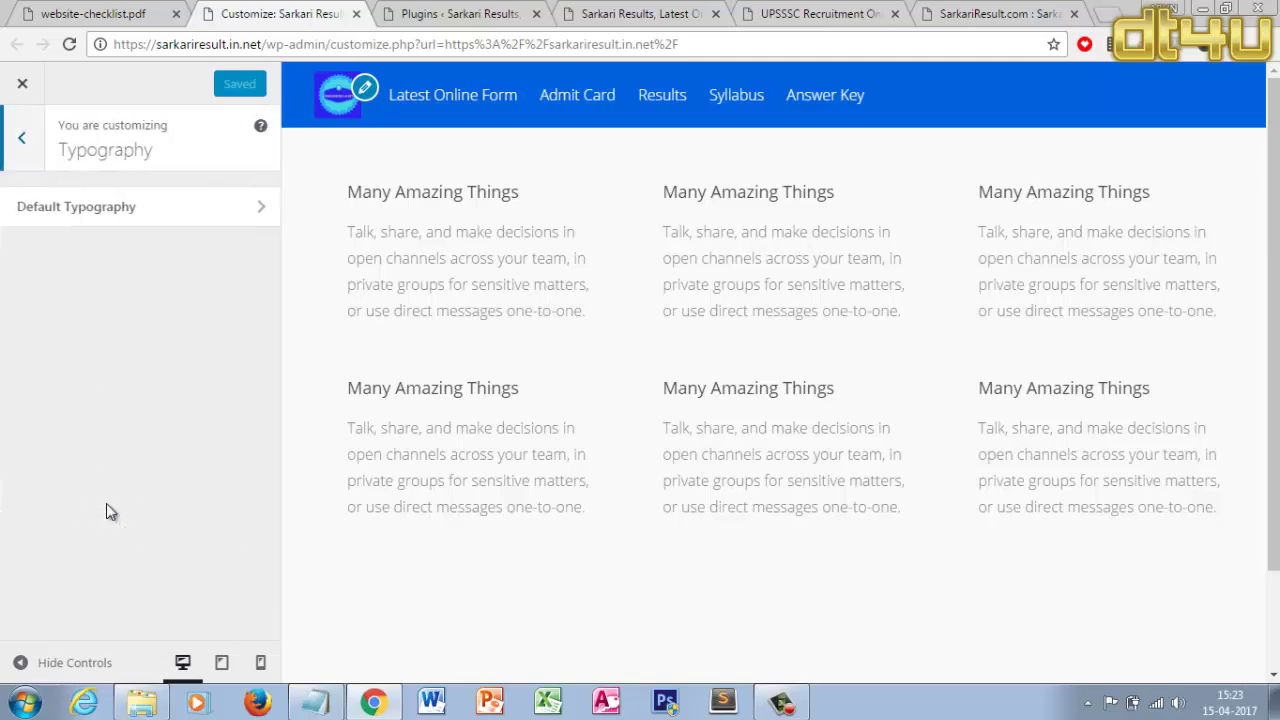
click(128, 212)
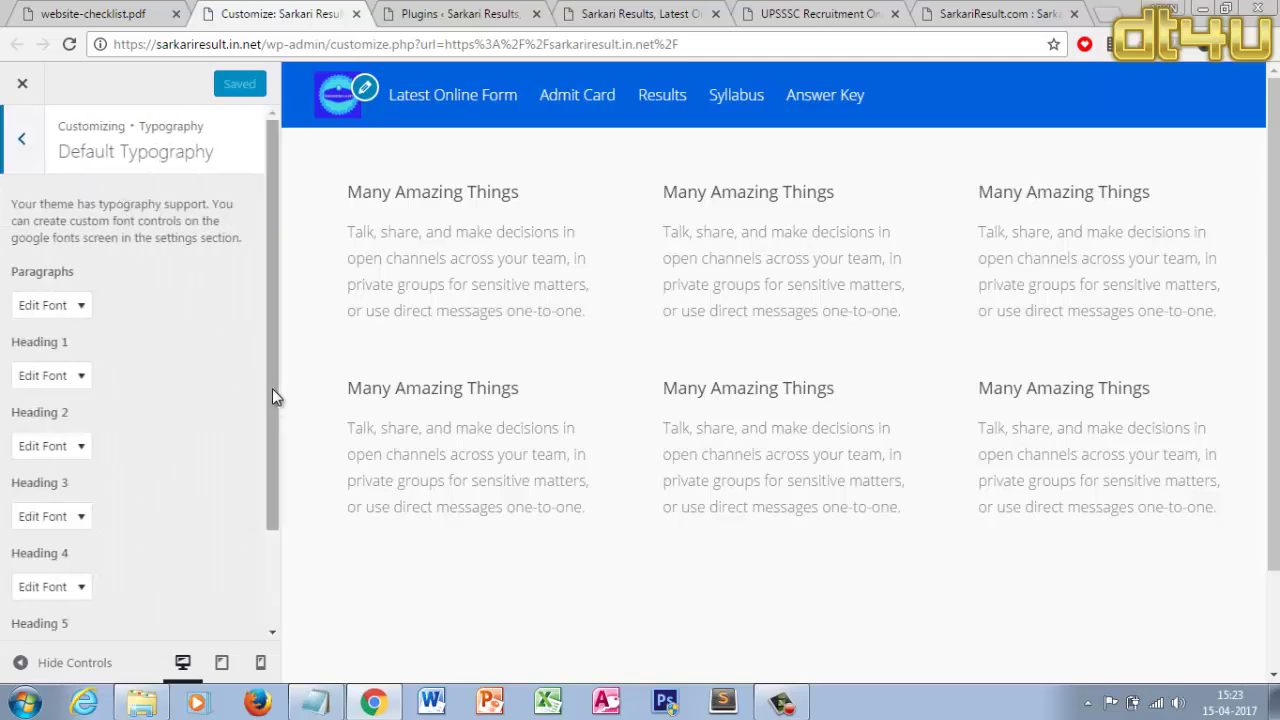
drag(268, 382, 274, 480)
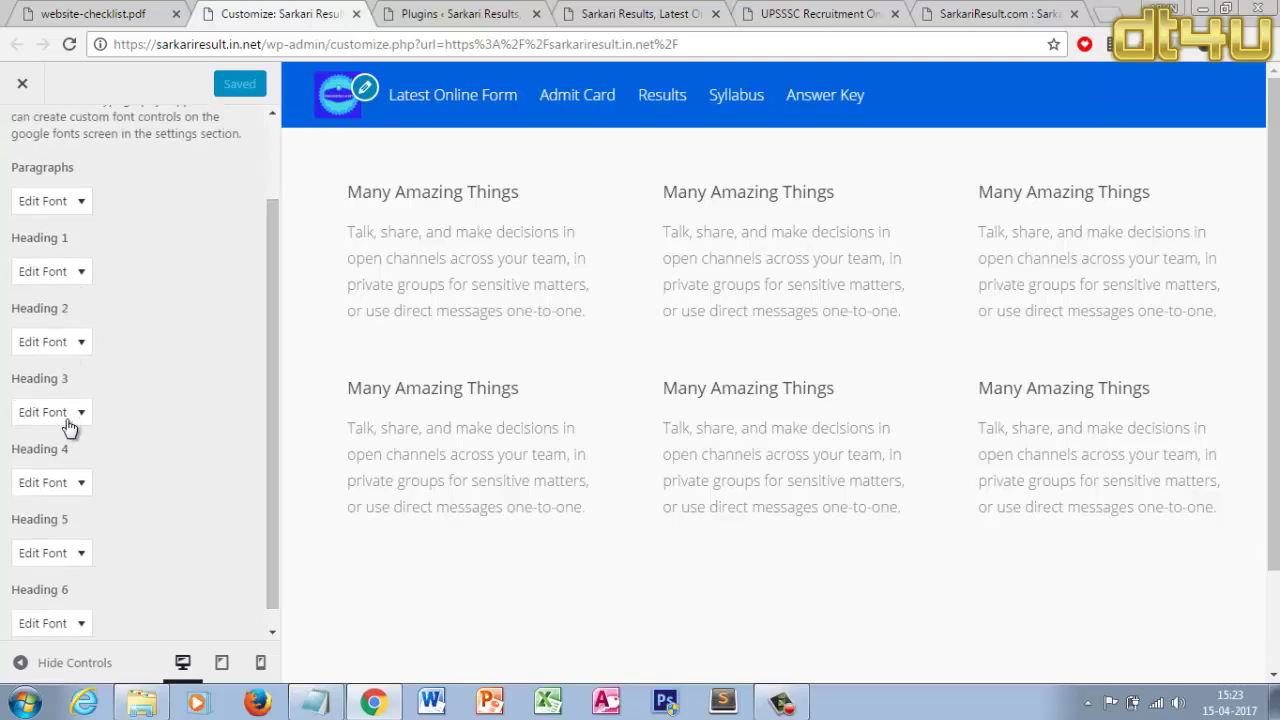
click(68, 418)
drag(275, 360, 267, 488)
click(97, 205)
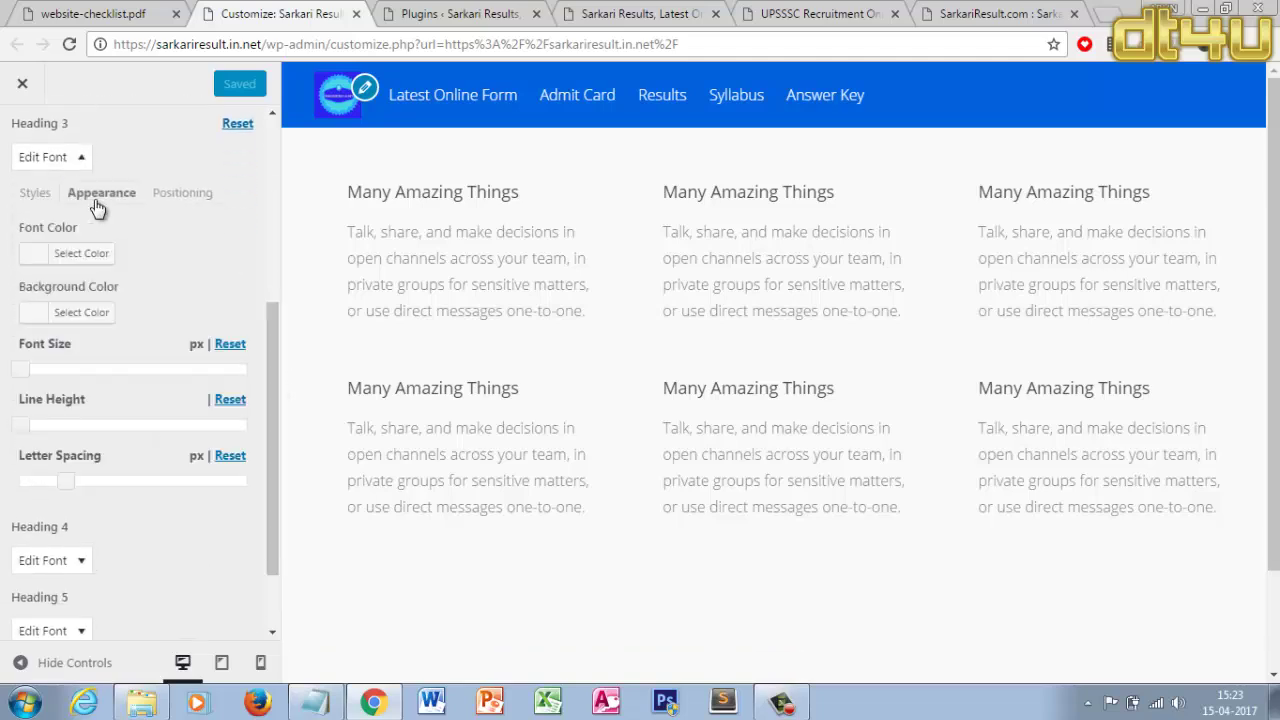
Set Heading 3's background color to #5a86dd, copying the hex code from the Notepad note
click(83, 322)
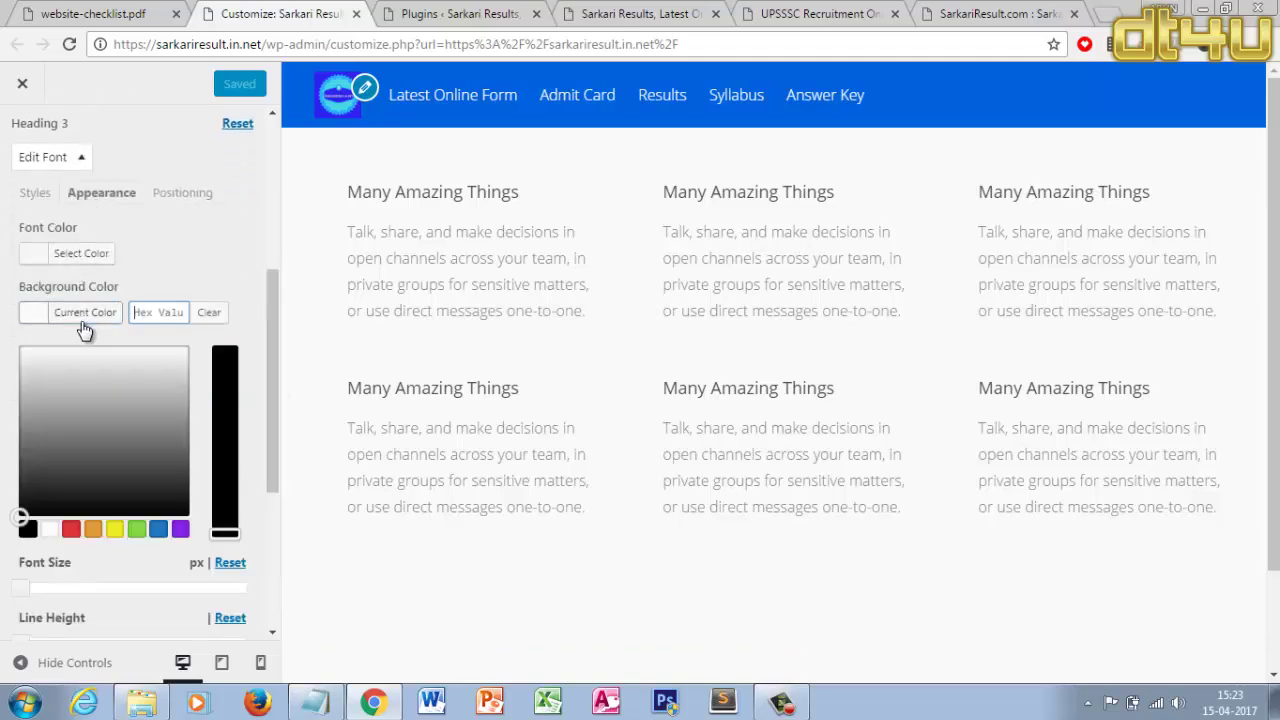
click(519, 14)
click(778, 13)
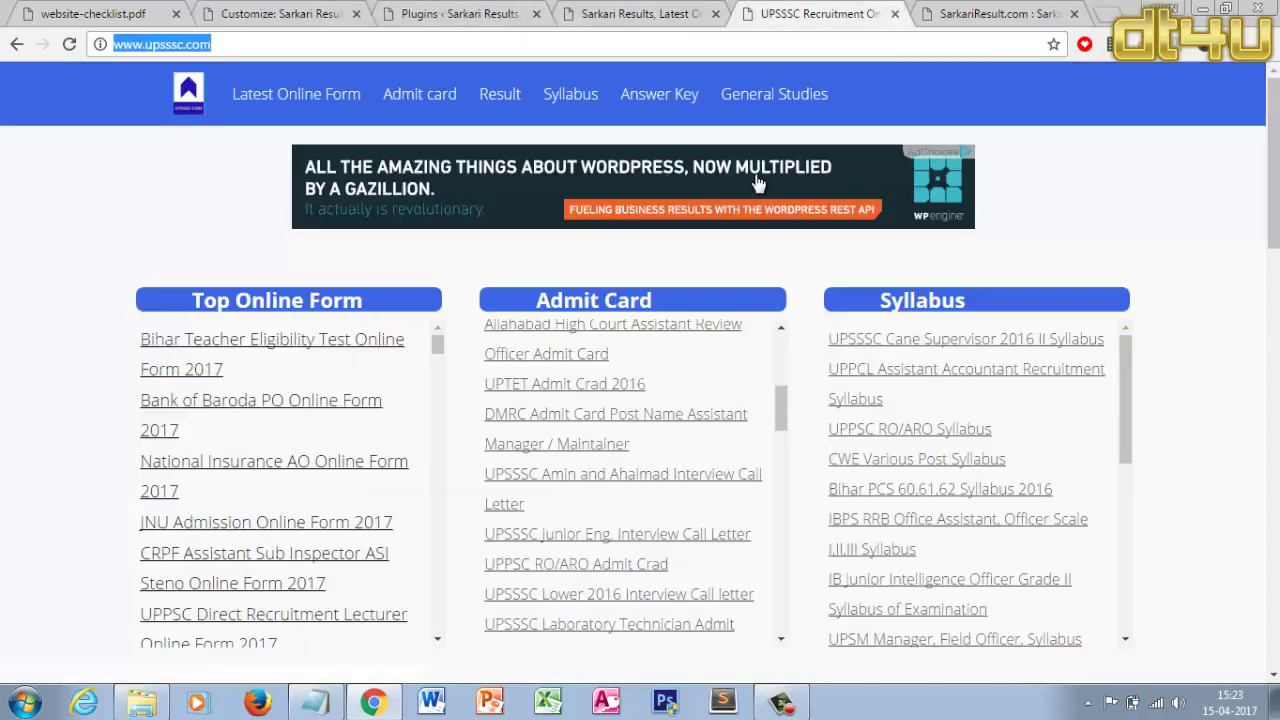
click(340, 14)
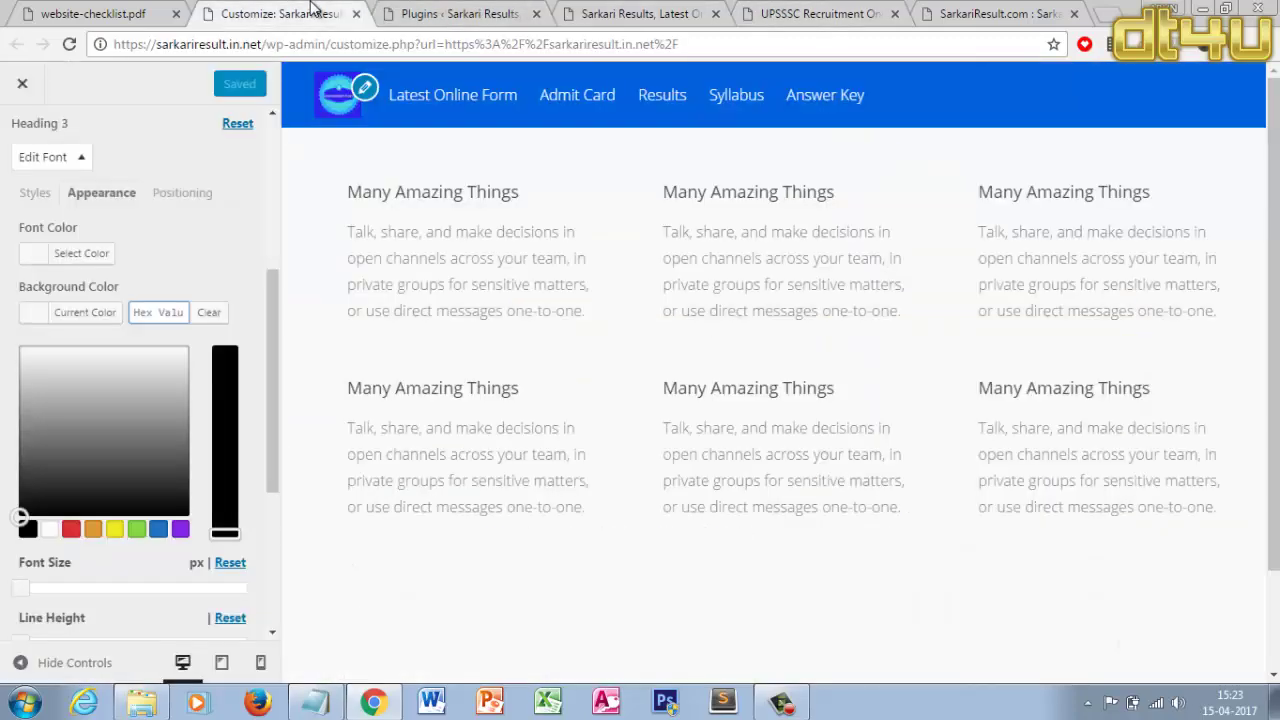
click(315, 702)
drag(565, 443, 356, 444)
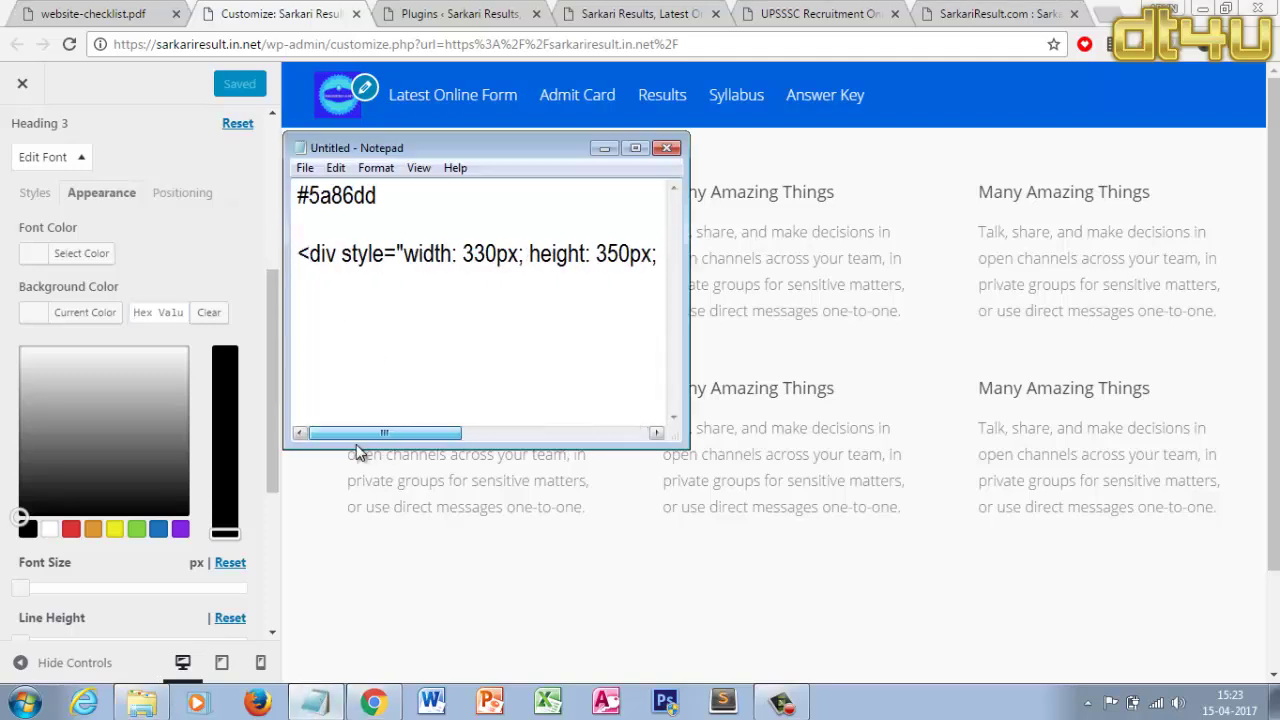
drag(382, 194, 295, 194)
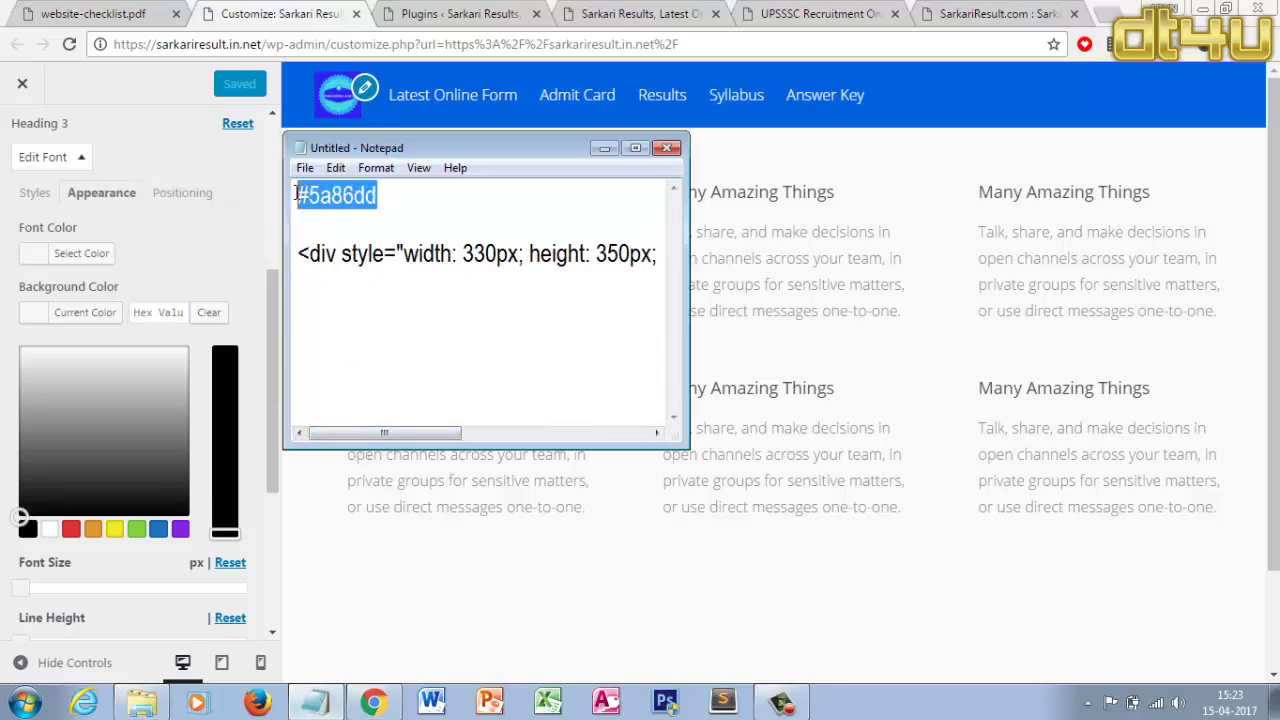
right_click(333, 196)
click(376, 256)
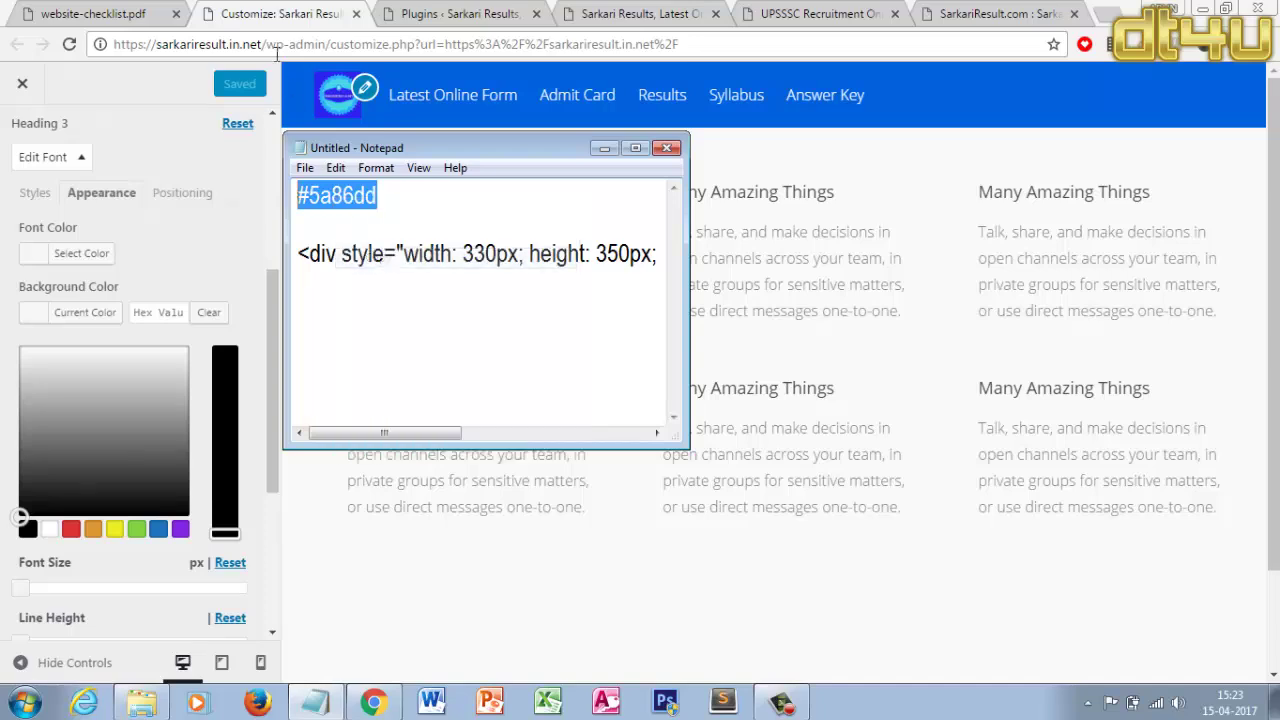
click(274, 8)
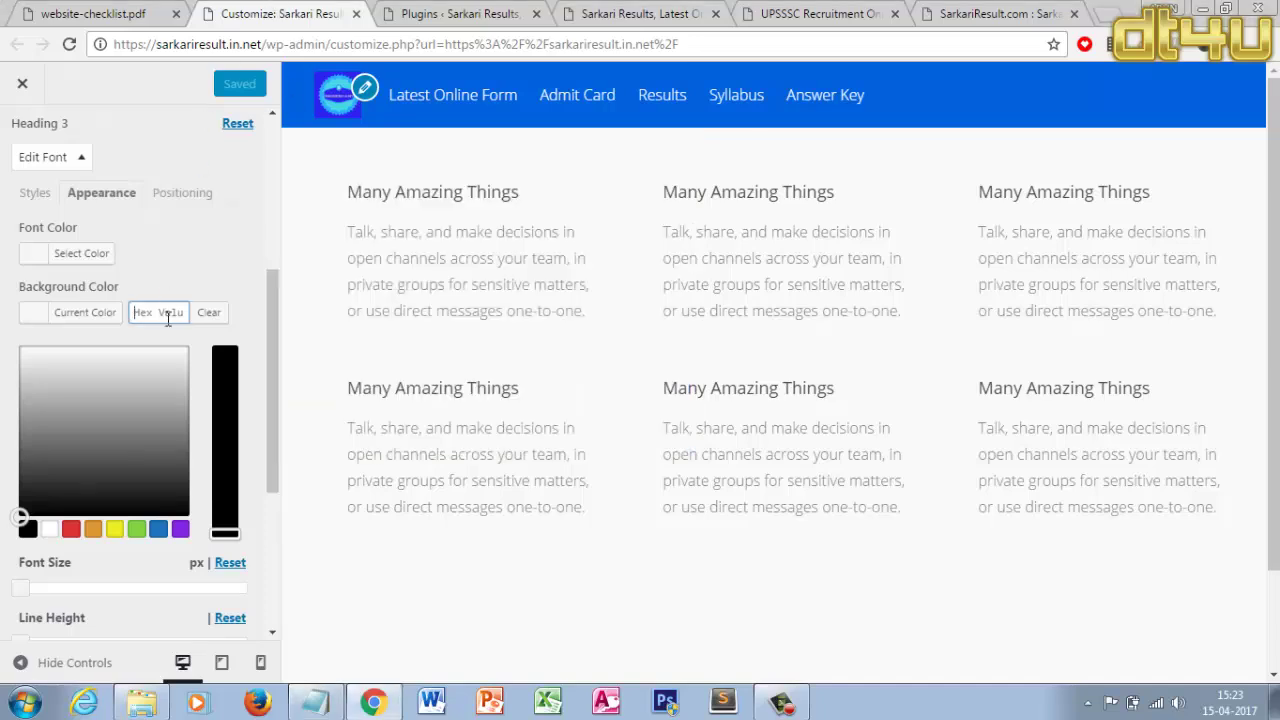
key(Return)
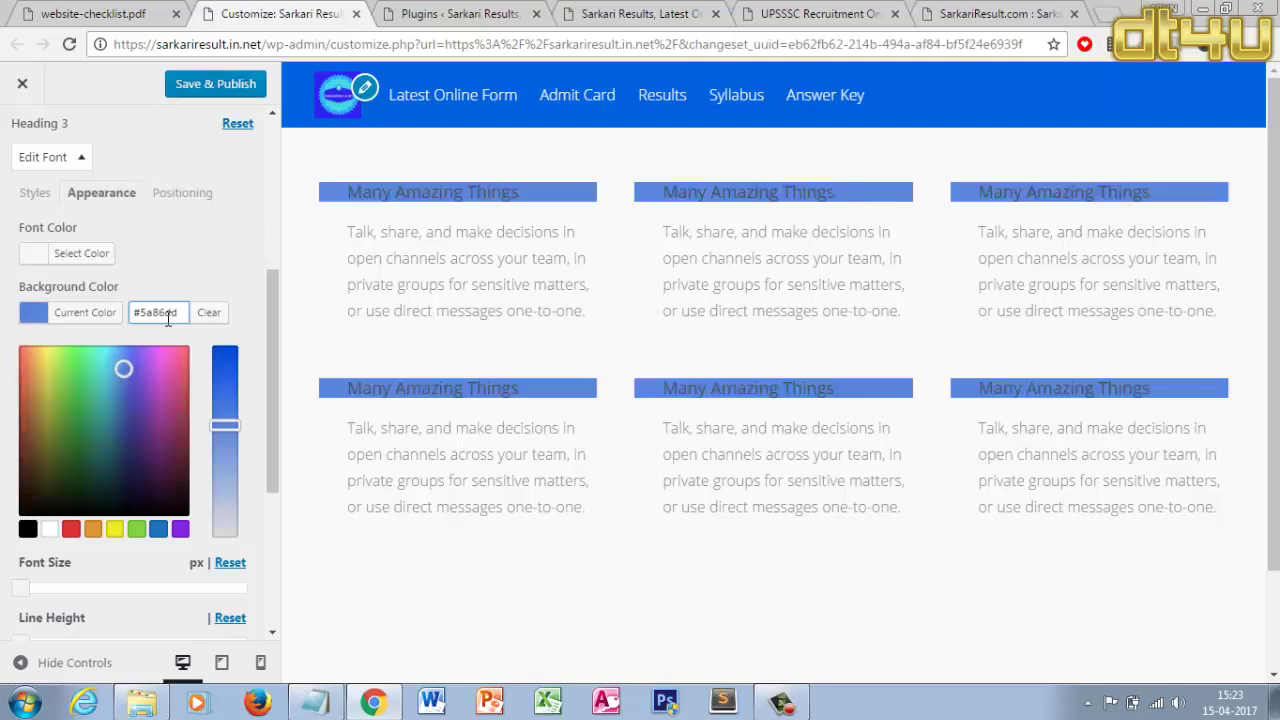
click(221, 234)
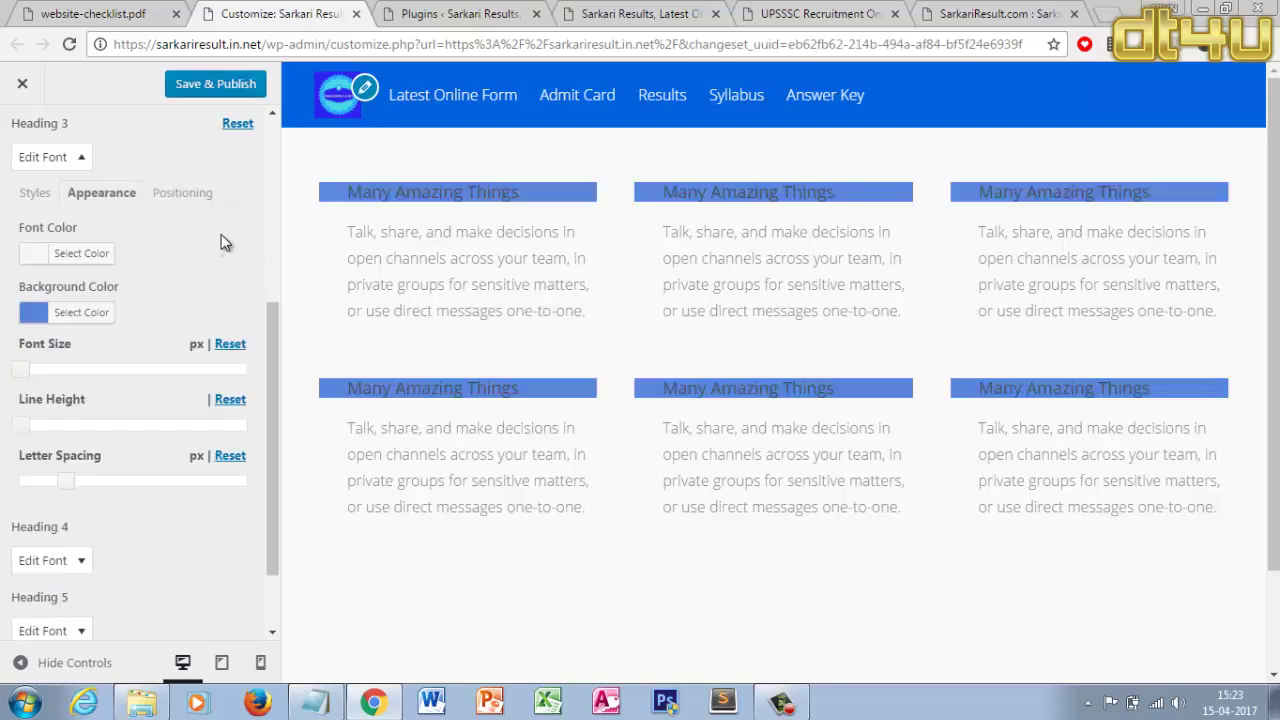
Try a light font color of about #e5e5e5 for Heading 3 and clear the choice
click(81, 253)
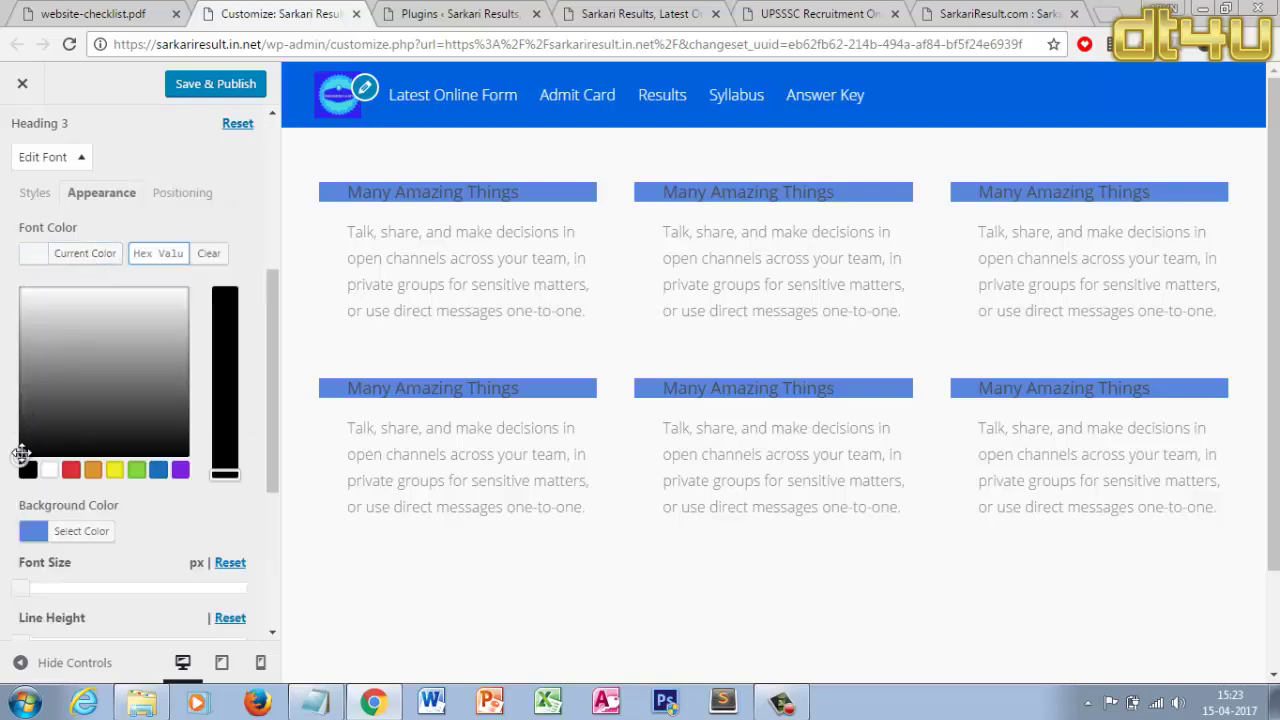
click(45, 474)
click(45, 474)
click(42, 306)
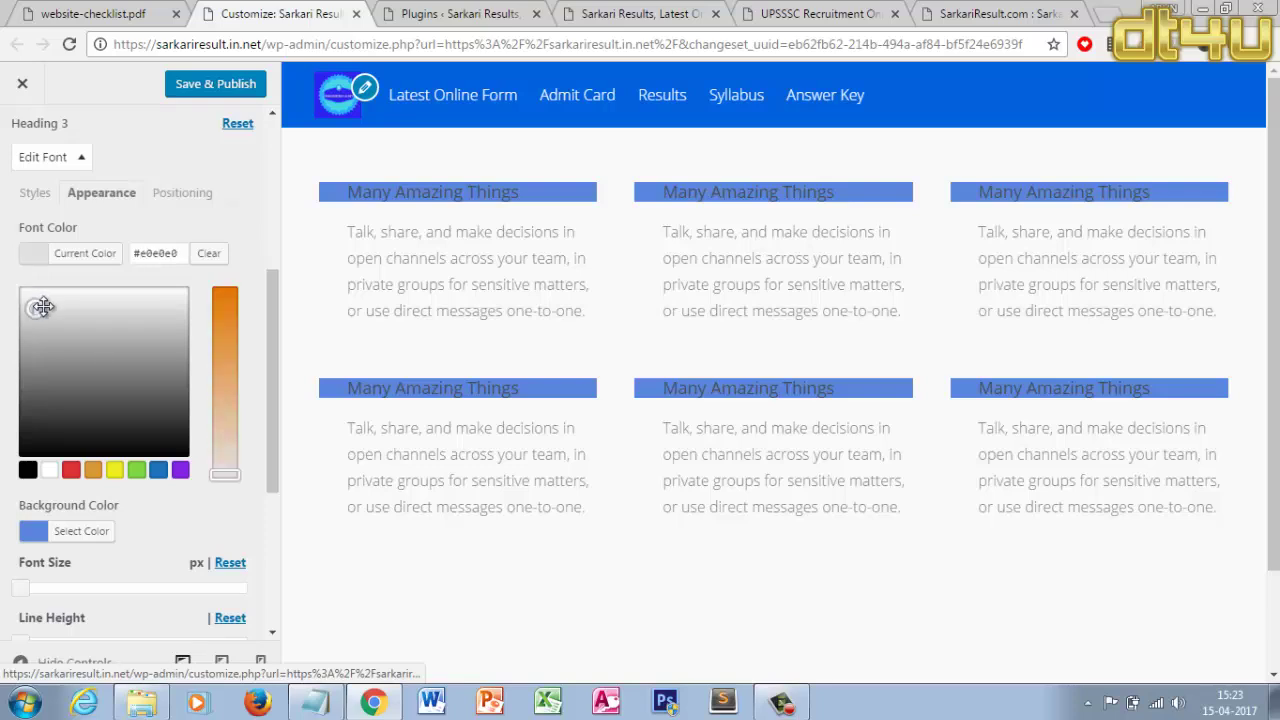
drag(43, 306, 20, 302)
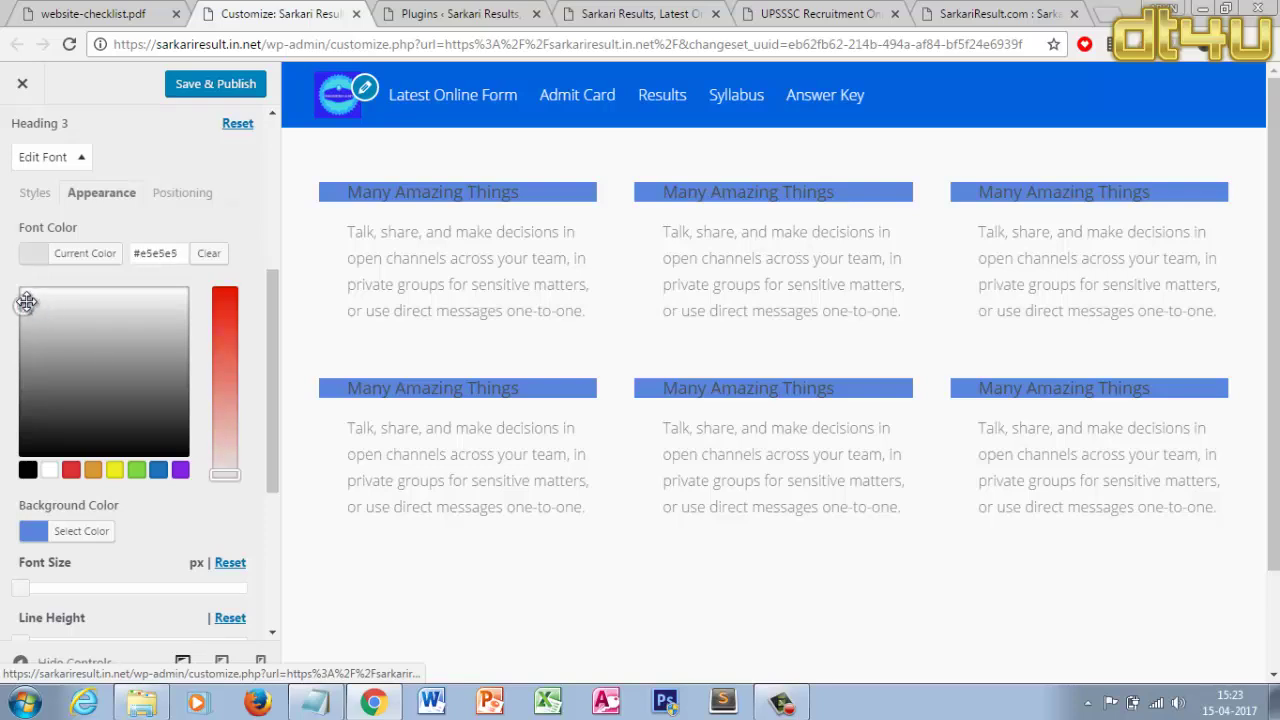
click(210, 257)
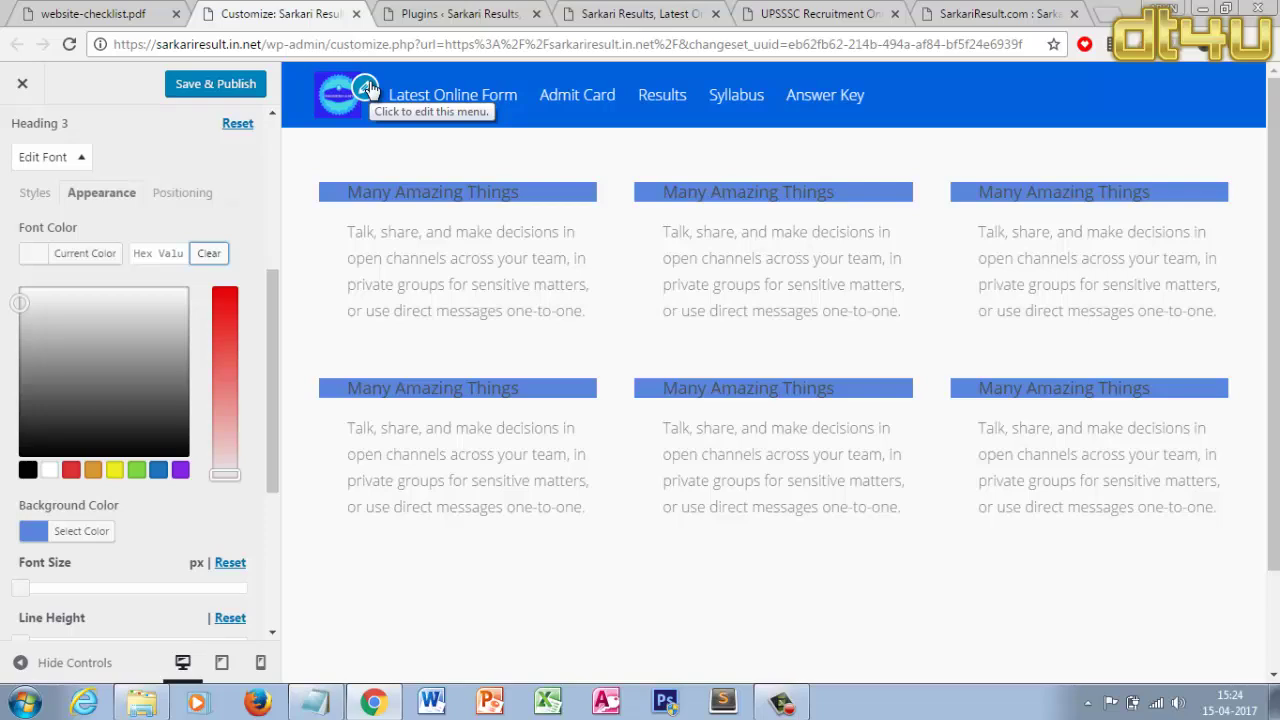
Set Heading 3's margins to 0 px top, 17 px bottom, 25 px left and 0 px right
click(199, 195)
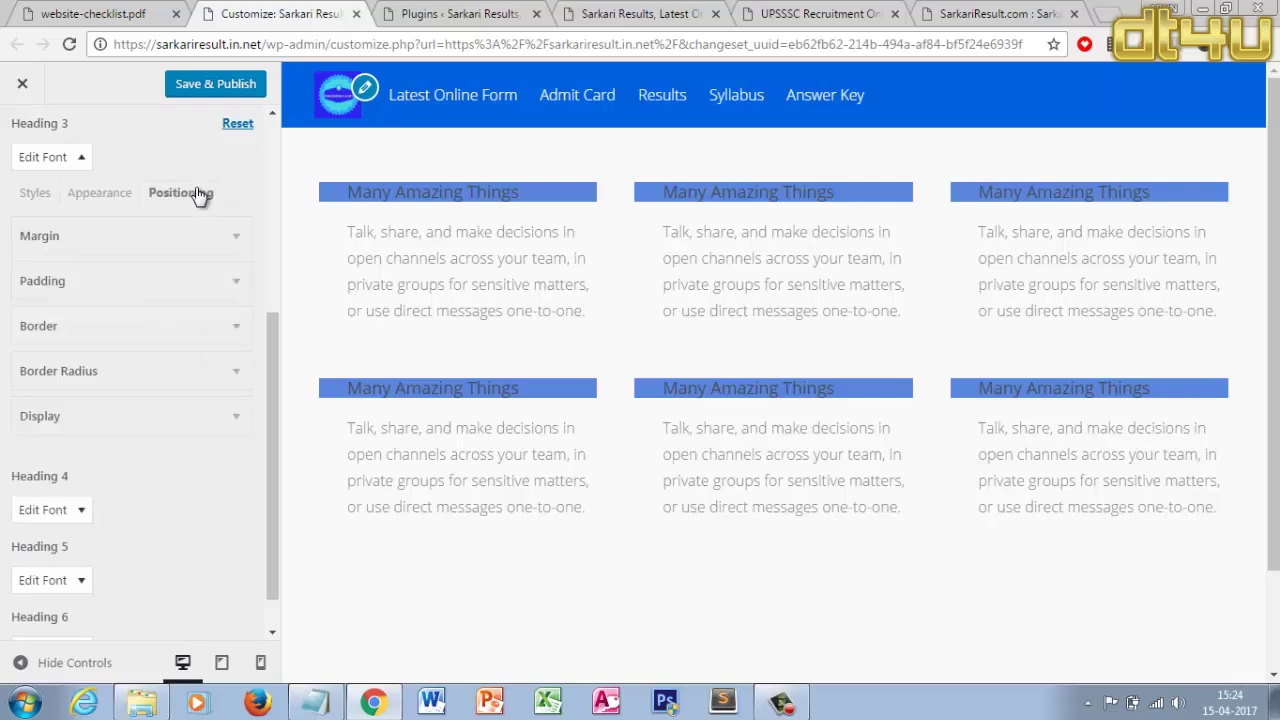
click(170, 240)
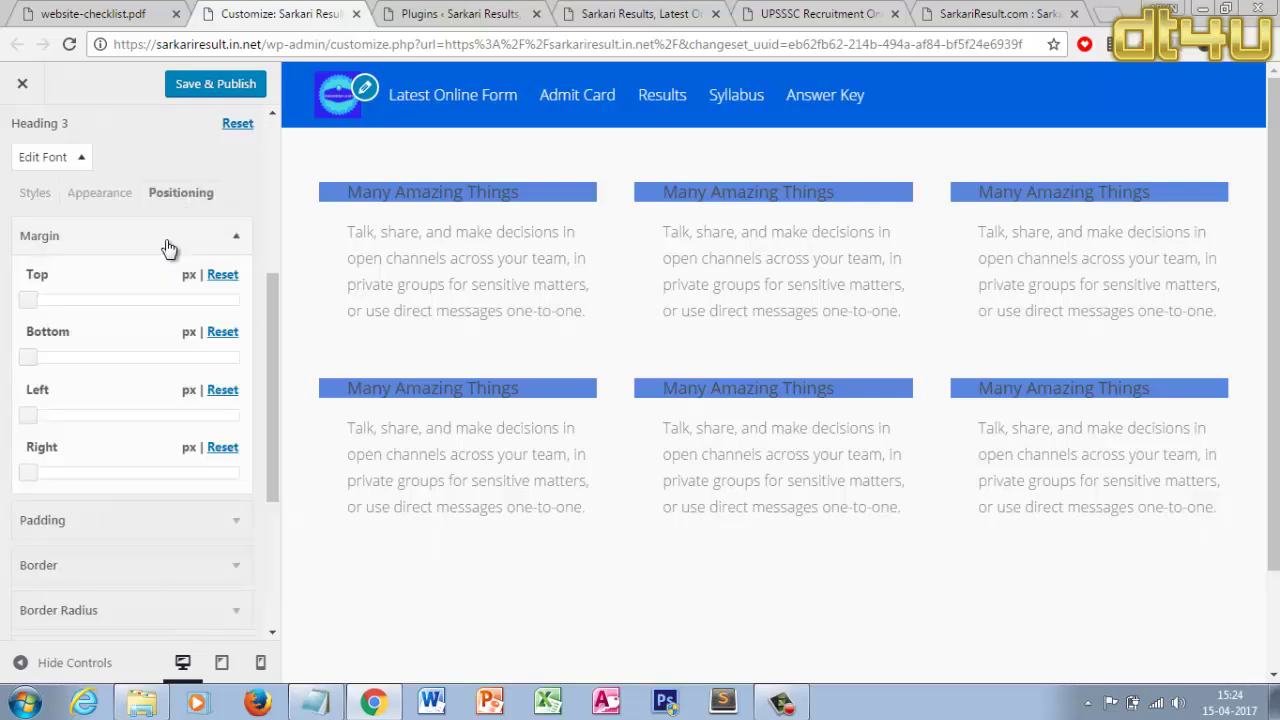
drag(27, 310, 4, 288)
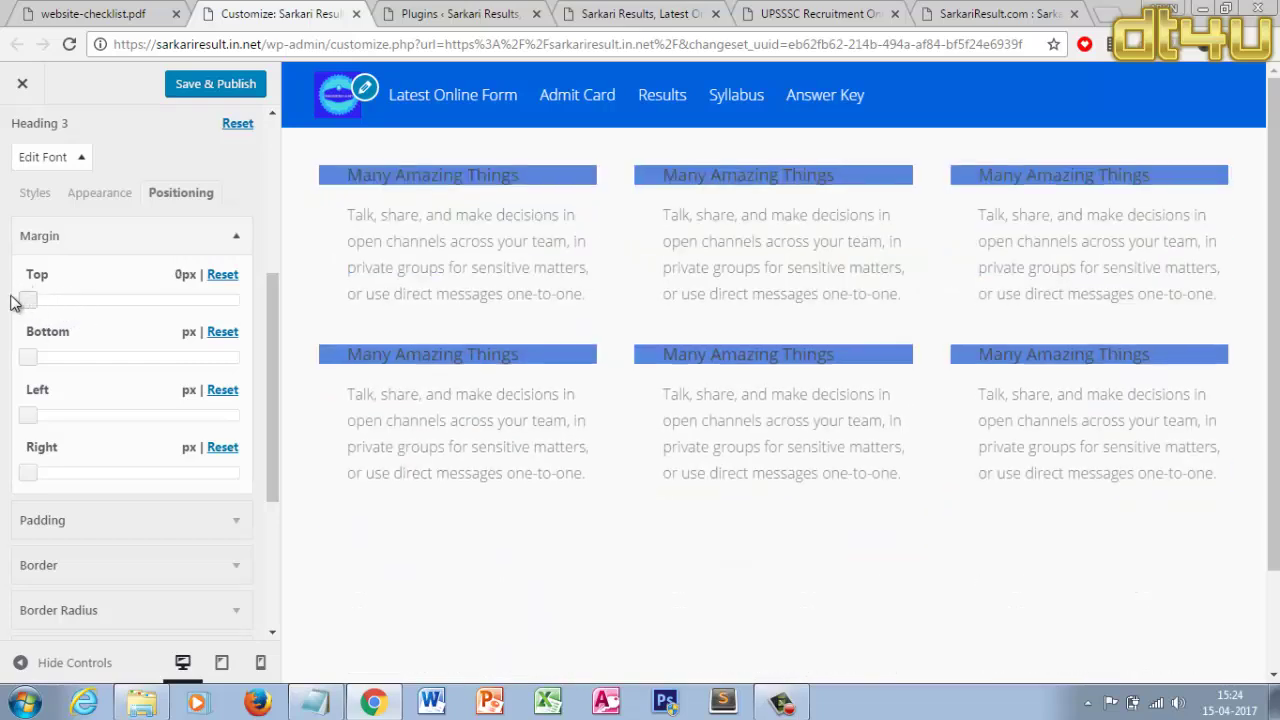
mouse_move(26, 366)
mouse_down()
mouse_move(38, 363)
mouse_move(31, 371)
mouse_up()
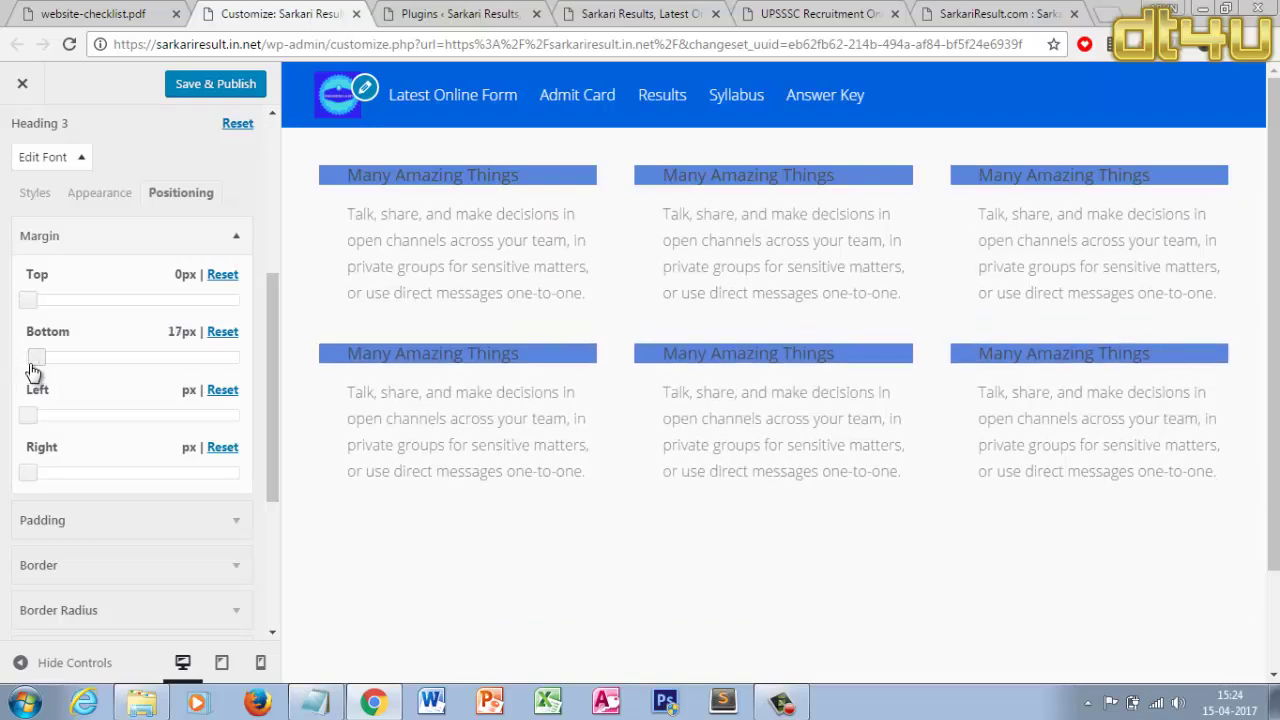
mouse_move(23, 418)
mouse_down()
mouse_move(68, 414)
mouse_move(35, 412)
mouse_up()
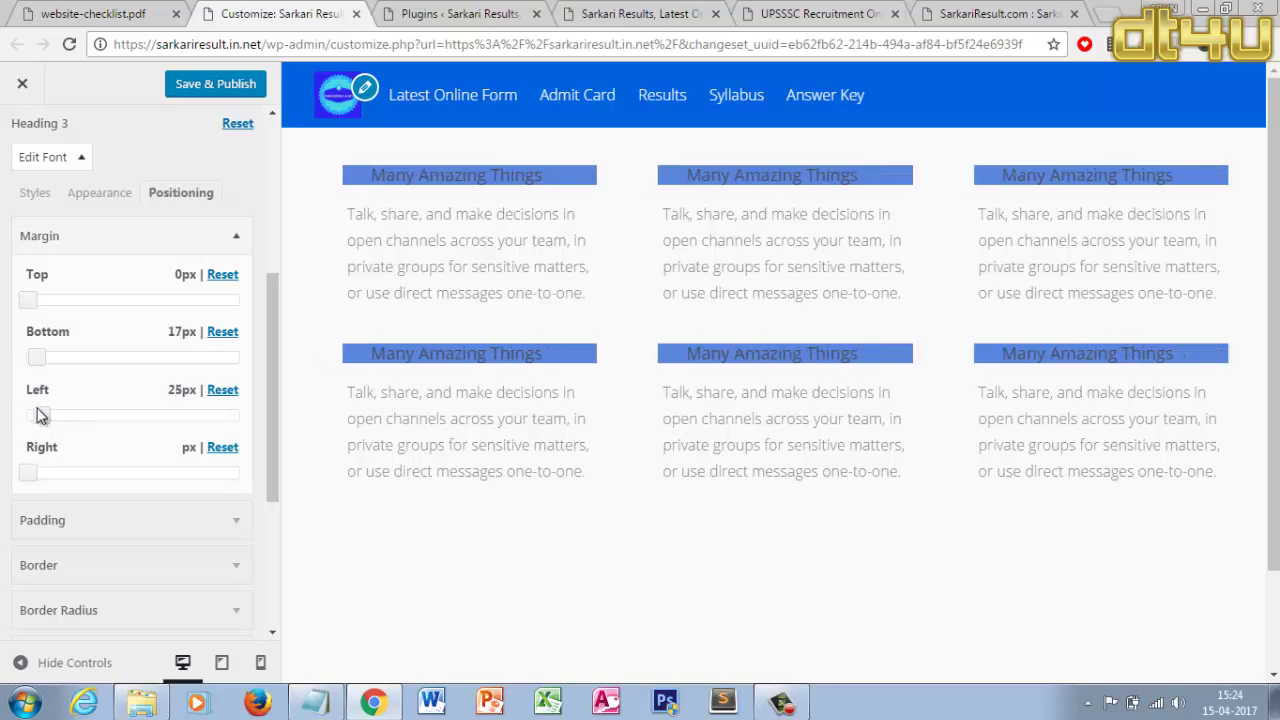
drag(33, 473, 25, 467)
Set Heading 3's padding to 4 px at the bottom, left and right, and fine-tune its small top padding
drag(270, 490, 270, 576)
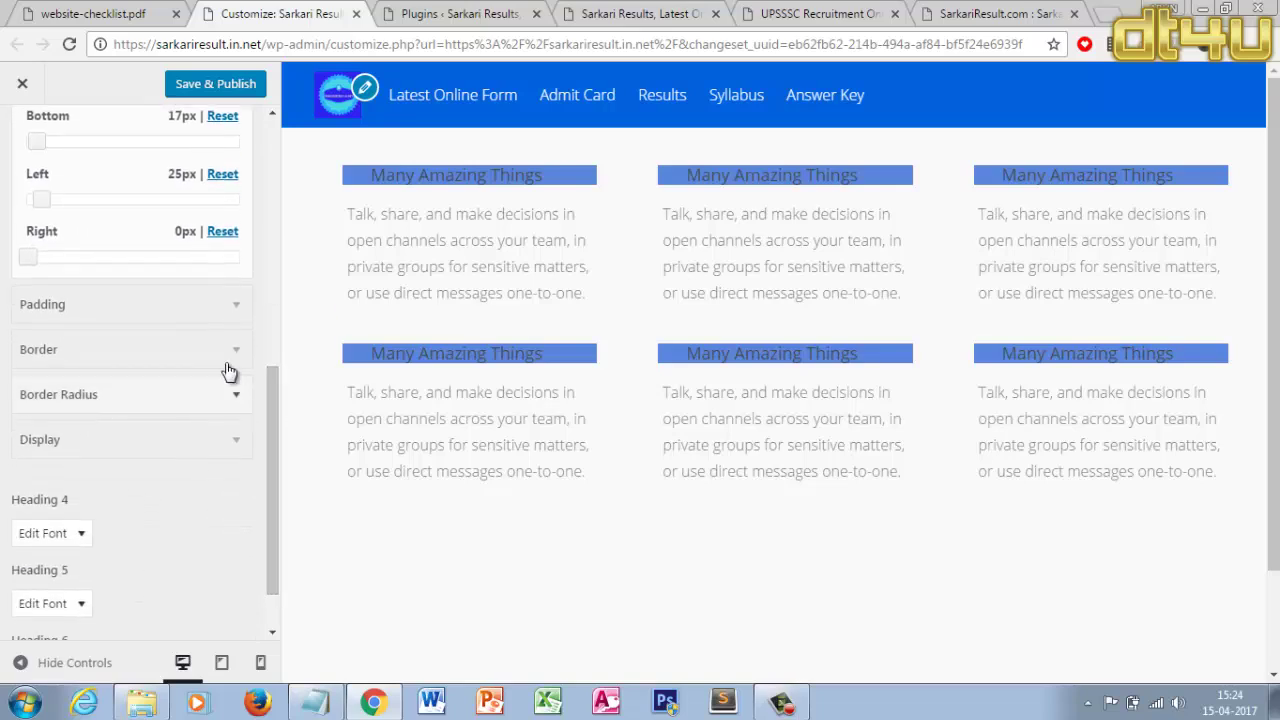
click(214, 304)
scroll(270, 282, up, 1)
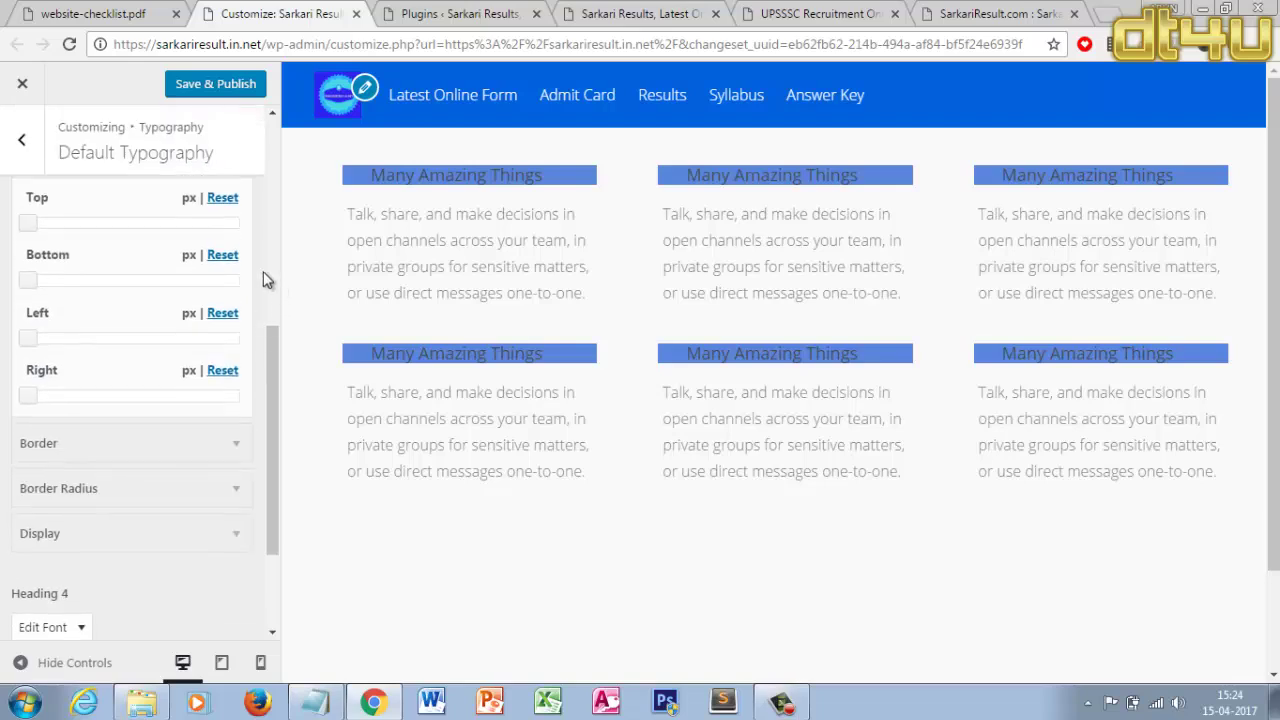
drag(30, 224, 24, 222)
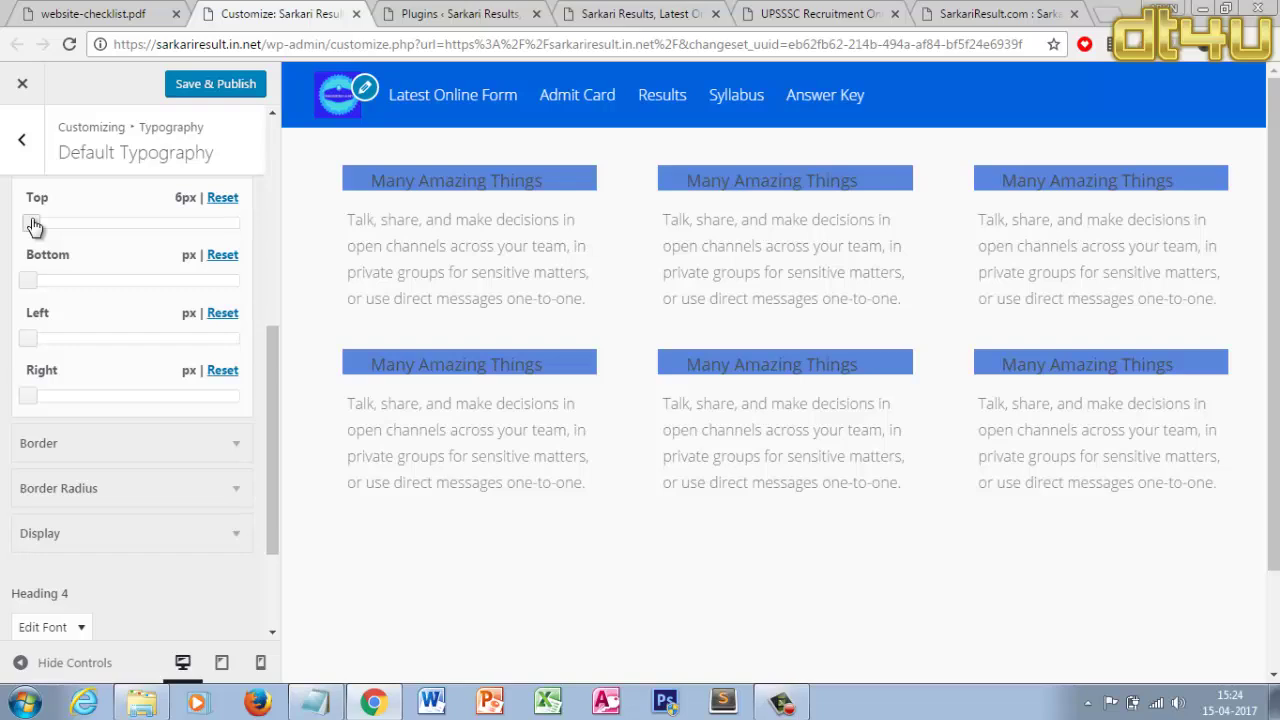
drag(29, 280, 9, 279)
drag(32, 232, 27, 230)
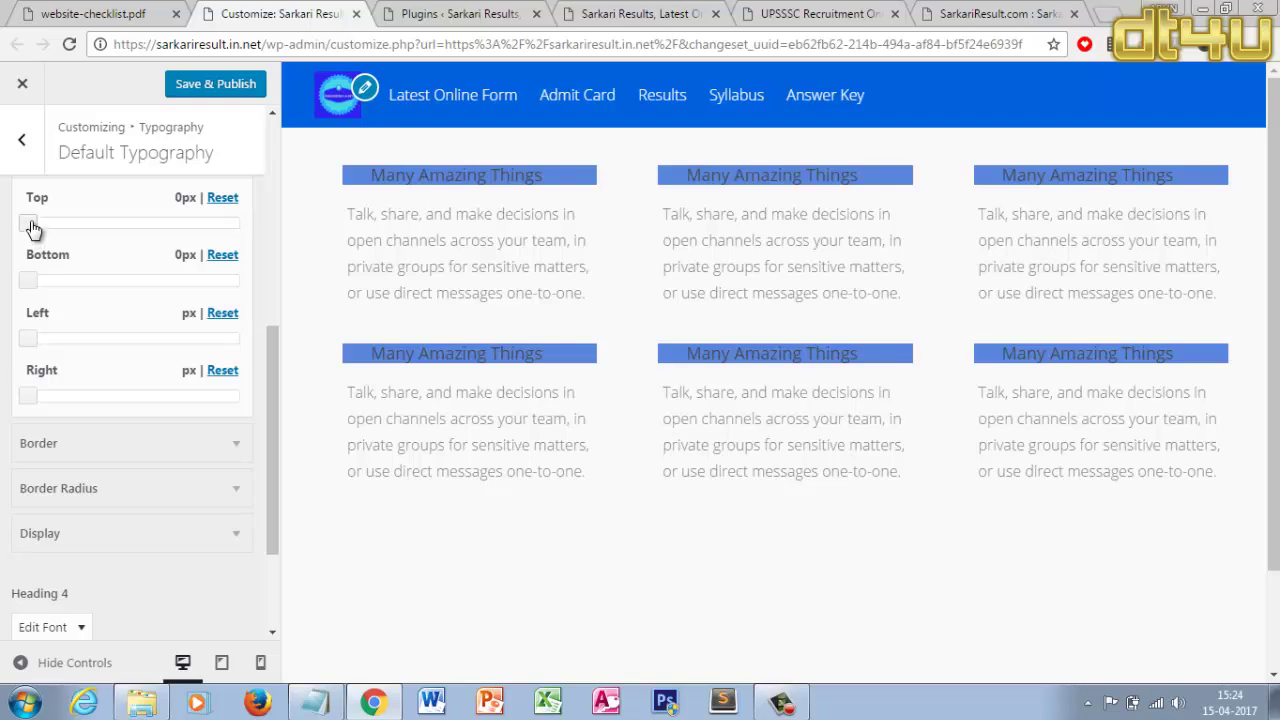
click(32, 230)
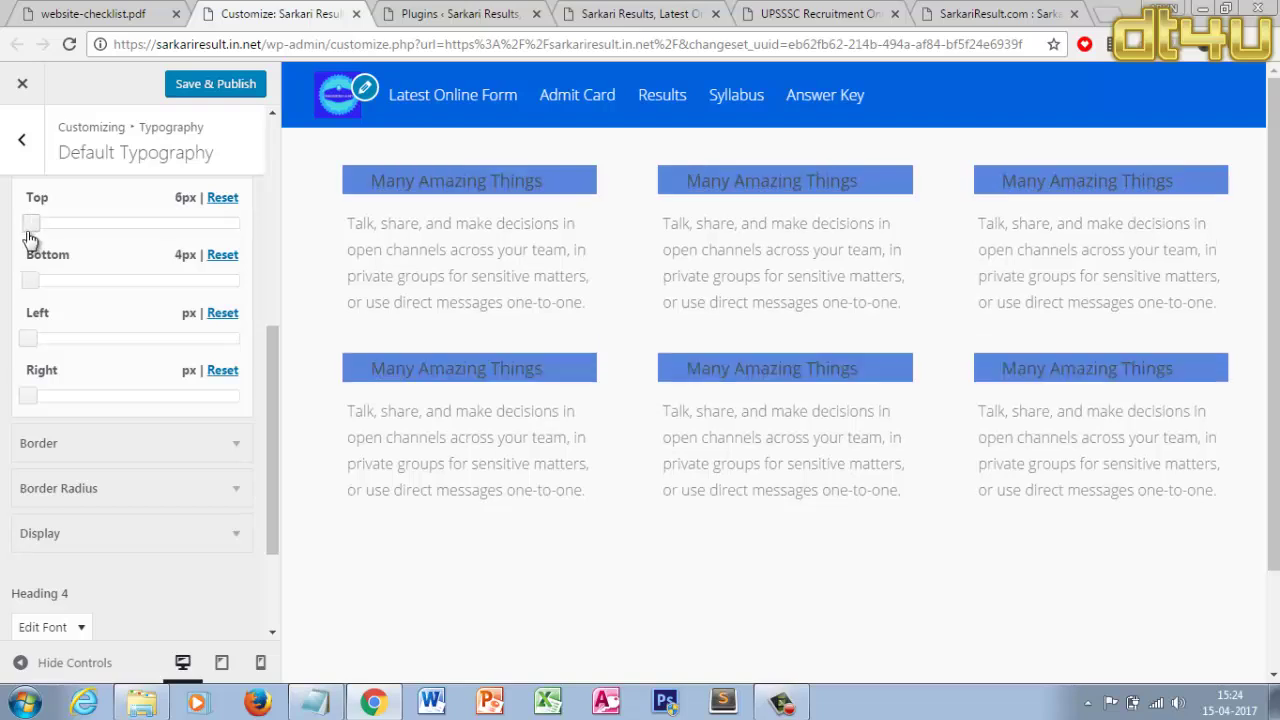
drag(29, 240, 28, 234)
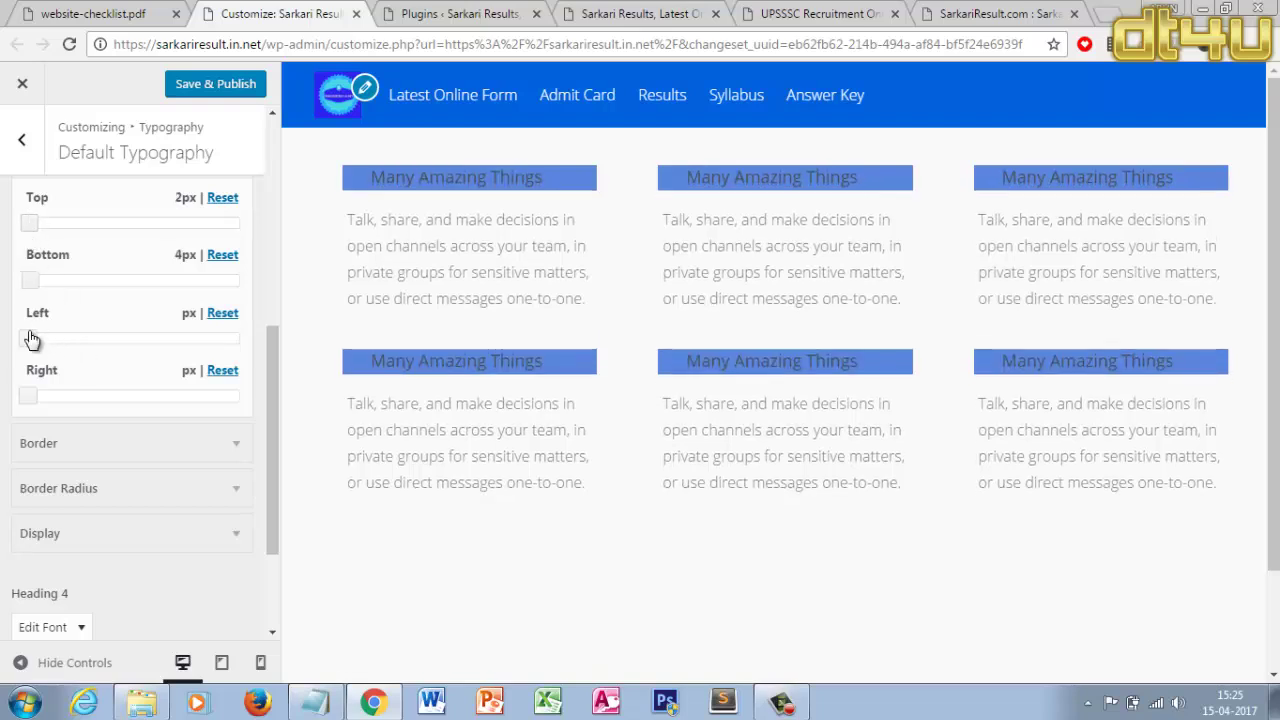
drag(30, 341, 31, 343)
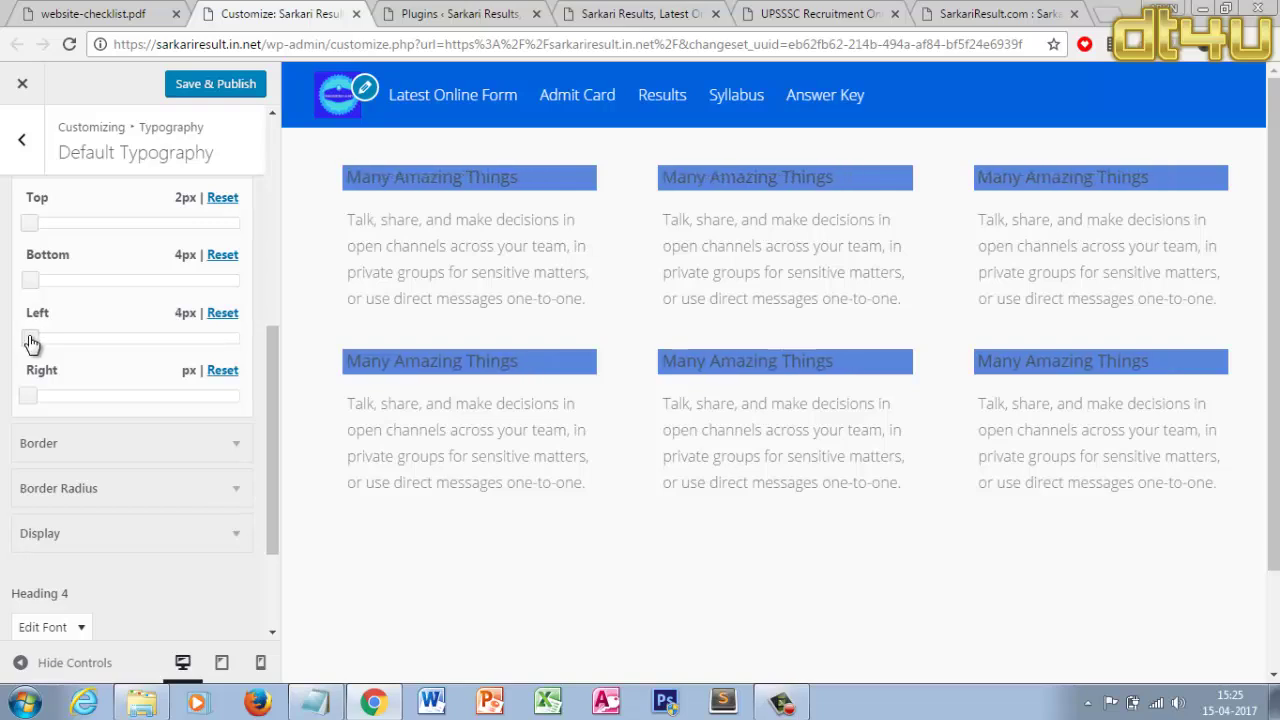
drag(28, 400, 29, 401)
drag(33, 222, 35, 223)
Set Heading 3's border radius to 5 px on all four corners
scroll(183, 329, down, 1)
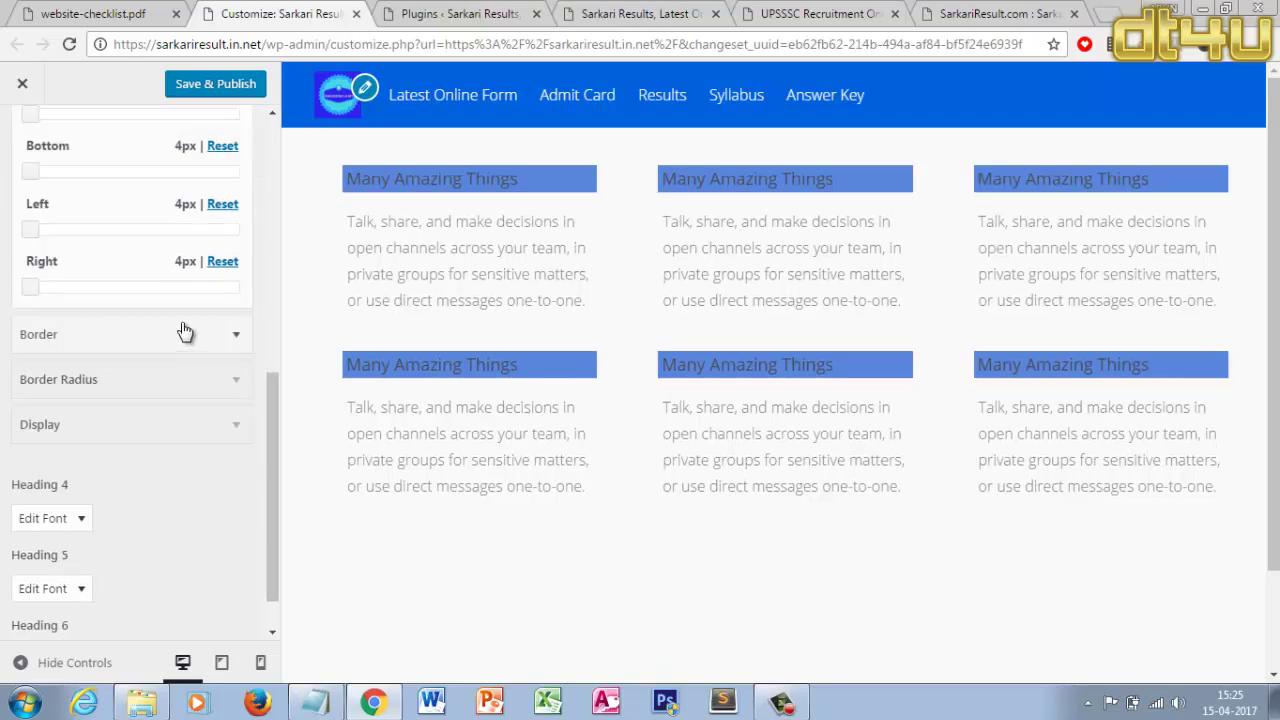
click(191, 336)
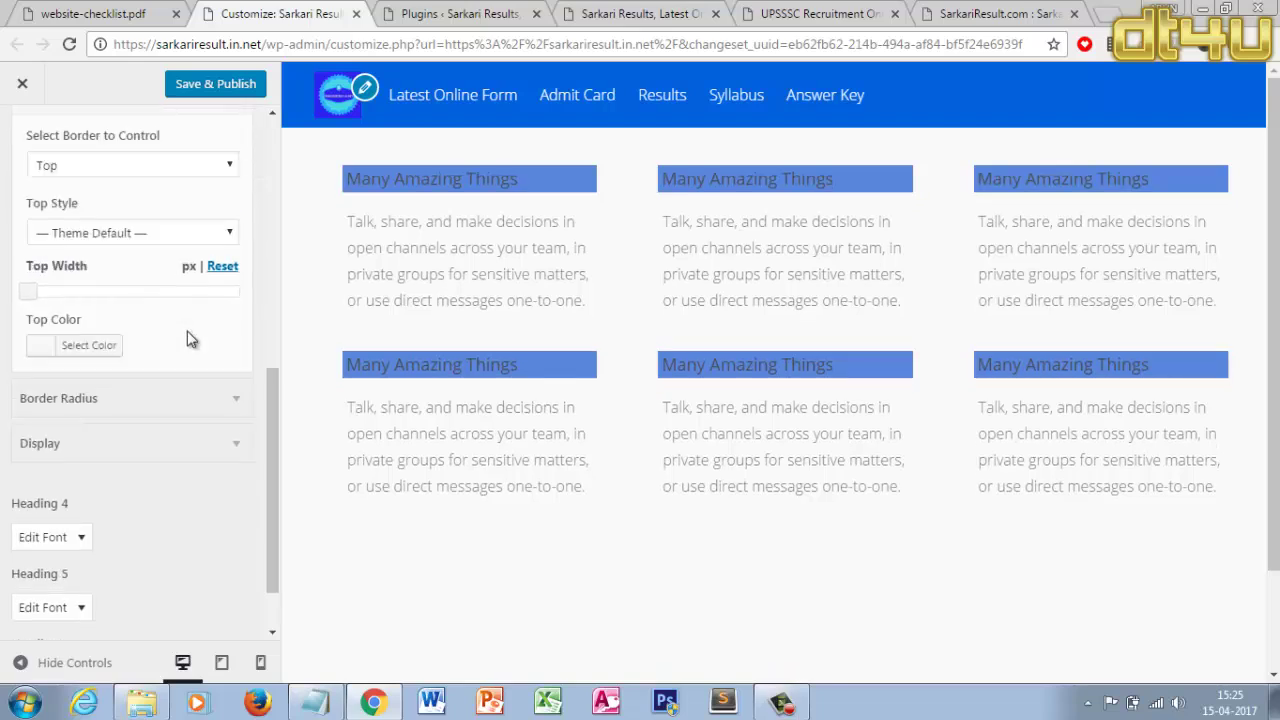
click(210, 415)
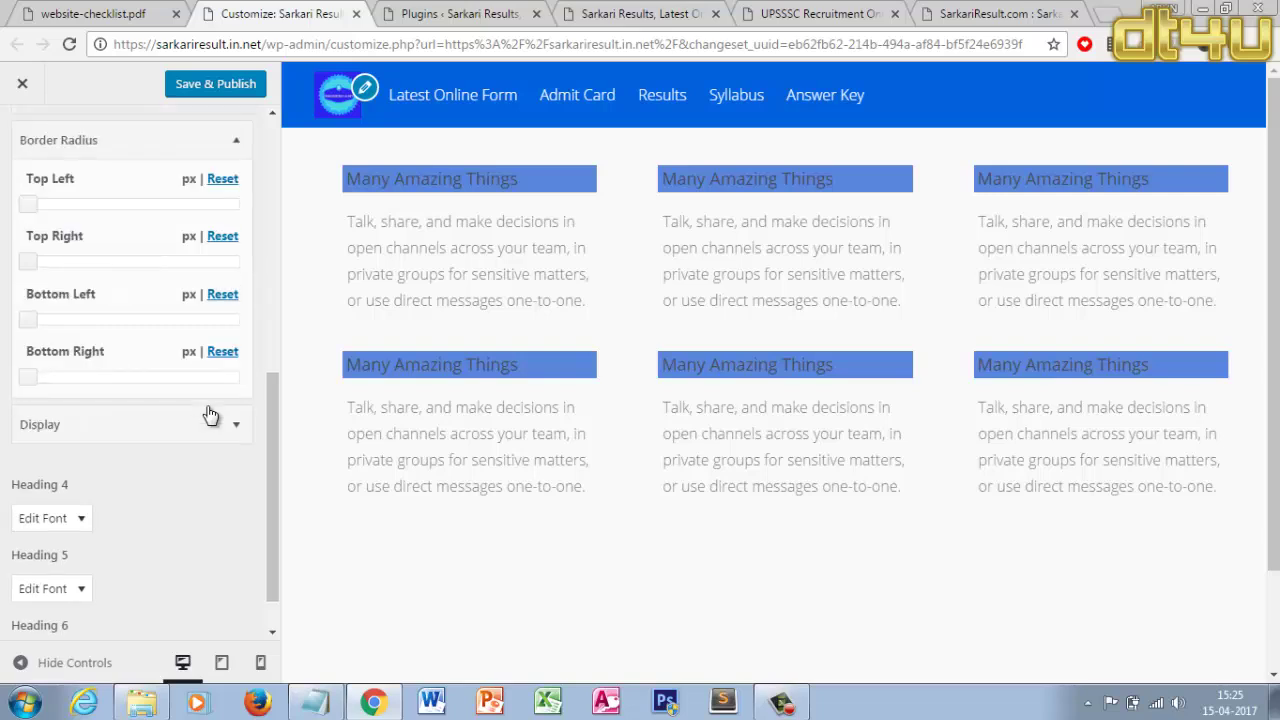
scroll(223, 342, up, 1)
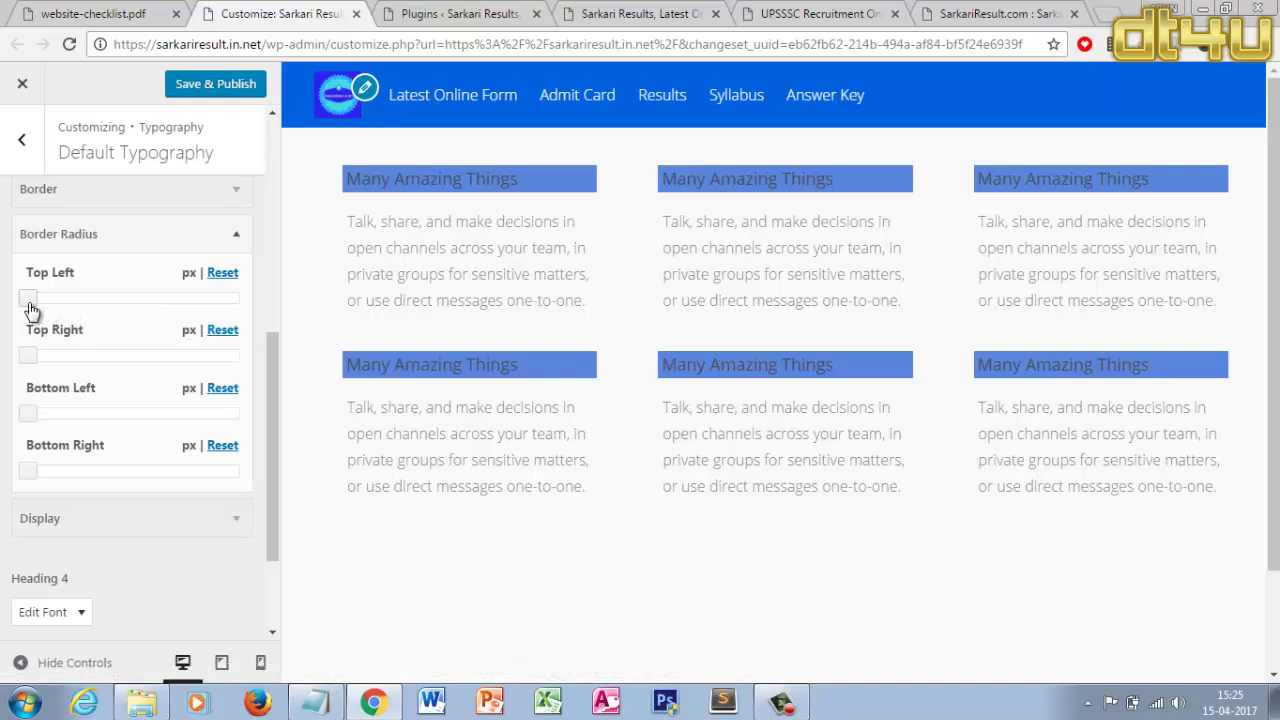
drag(30, 306, 40, 307)
drag(43, 312, 41, 314)
drag(31, 364, 41, 362)
drag(35, 417, 44, 420)
drag(34, 477, 43, 478)
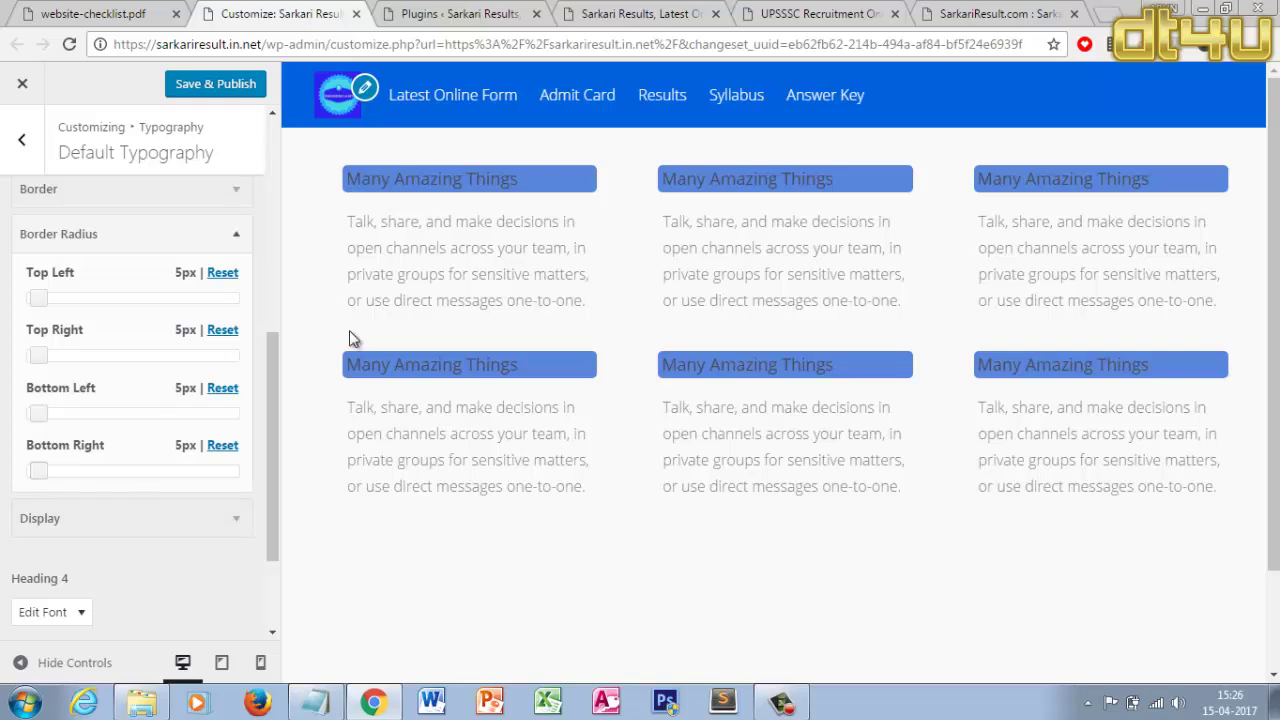
click(214, 520)
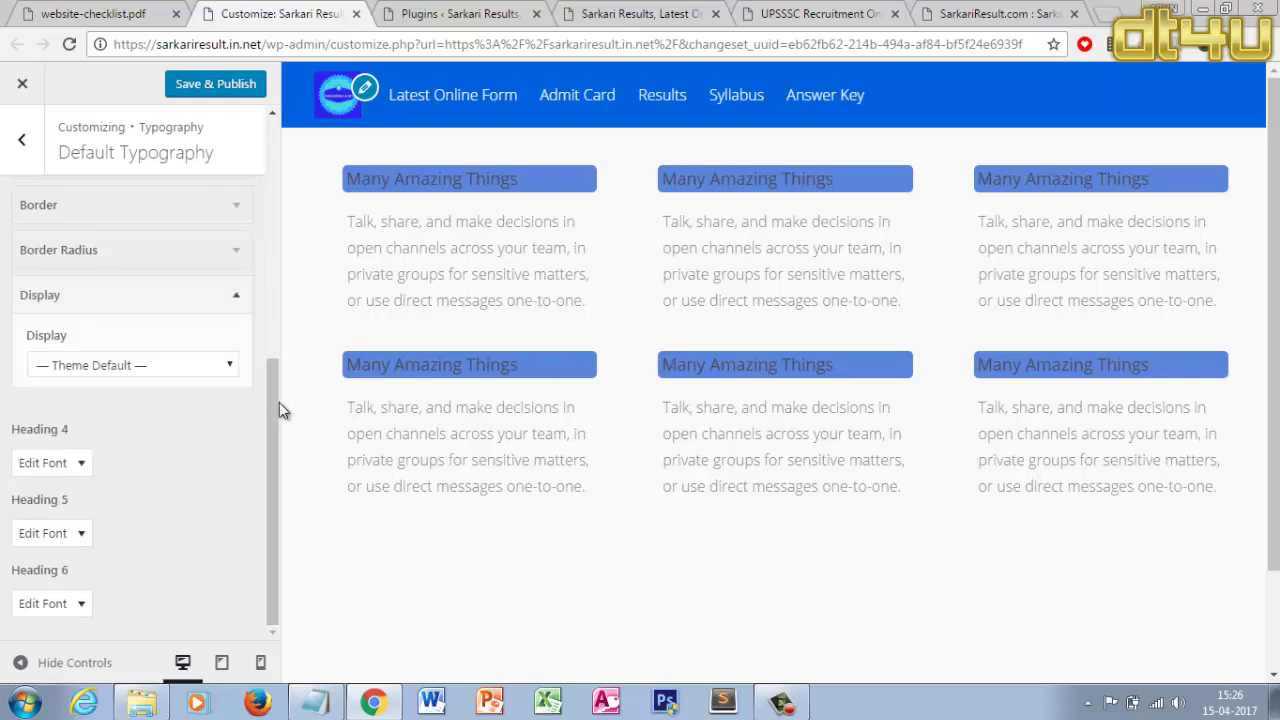
drag(267, 423, 286, 386)
click(178, 377)
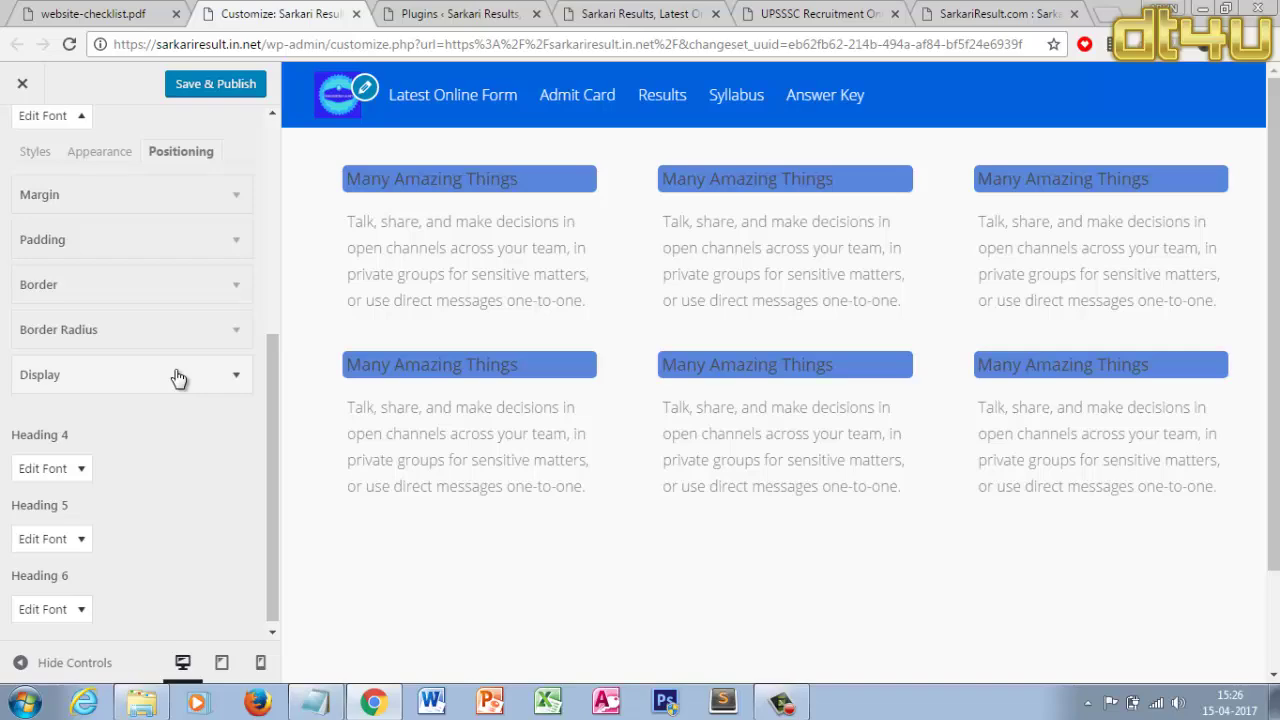
click(181, 345)
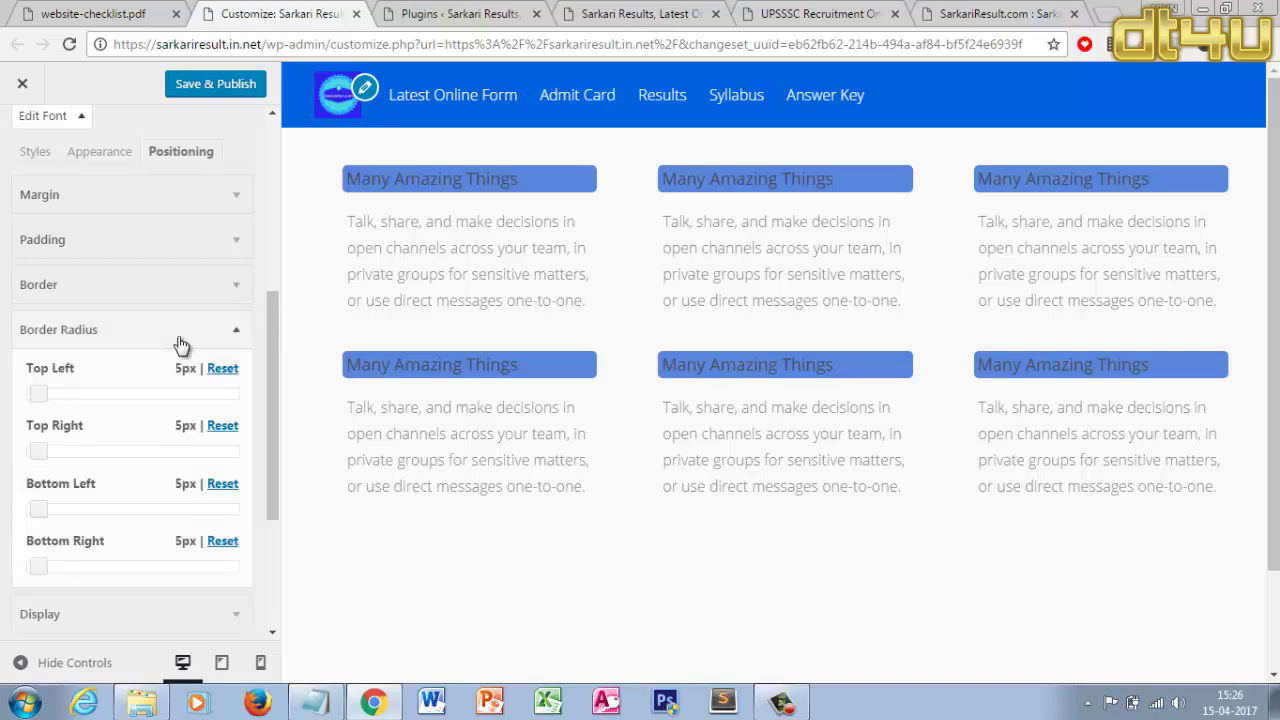
click(181, 340)
Compare the section title styling on the upsssc.com reference site with the Sarkari Results page
click(840, 13)
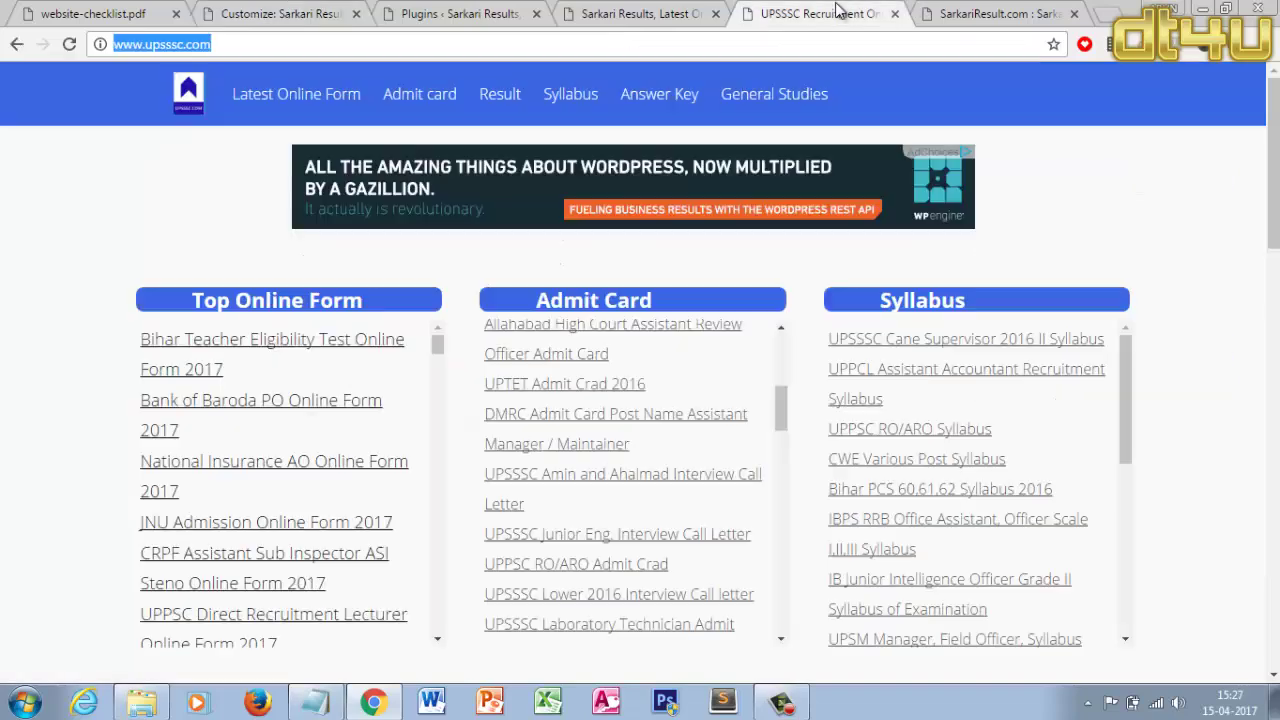
click(940, 13)
click(809, 13)
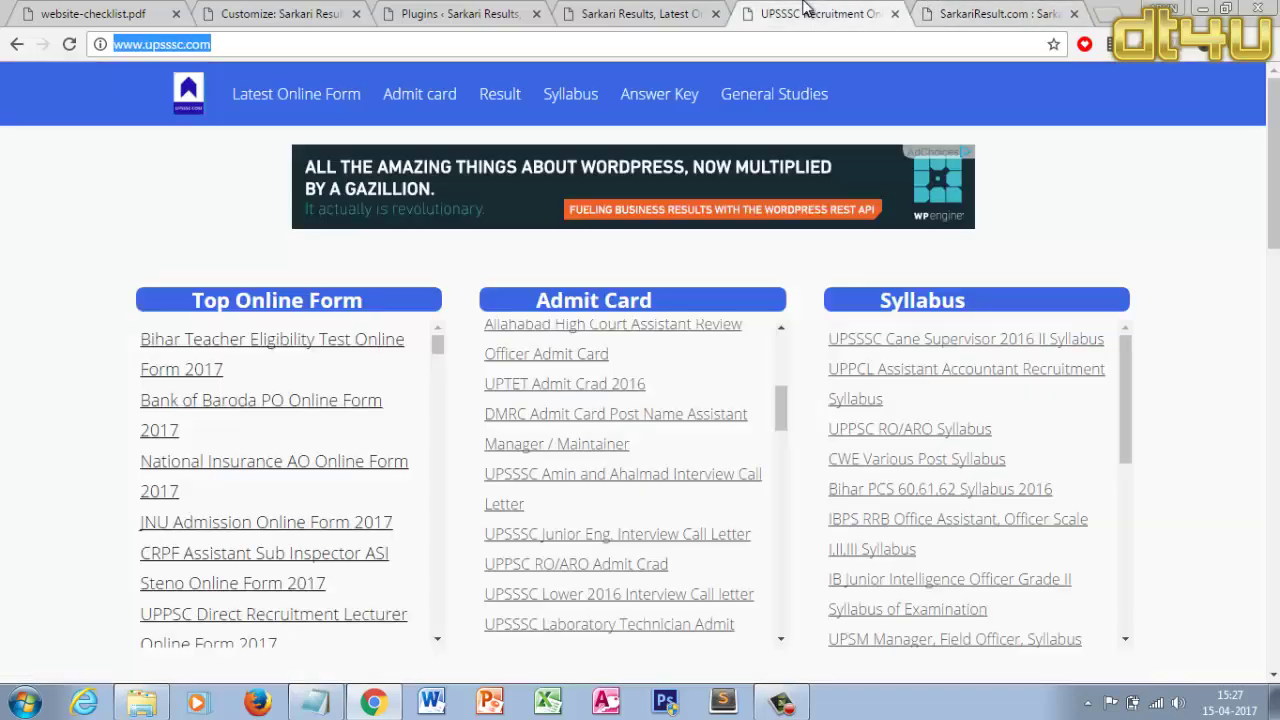
click(628, 13)
click(770, 12)
drag(194, 299, 408, 298)
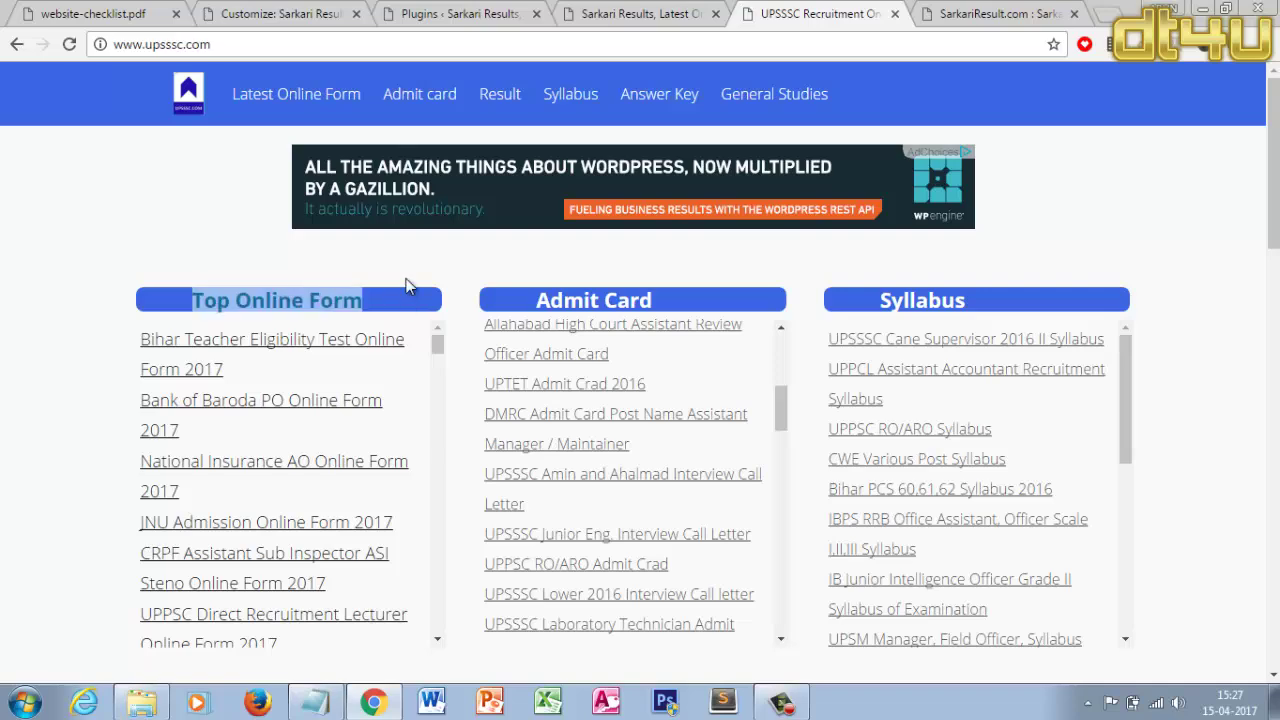
Set Heading 3's left padding to 51 px in the Customizer and publish the typography changes
click(333, 12)
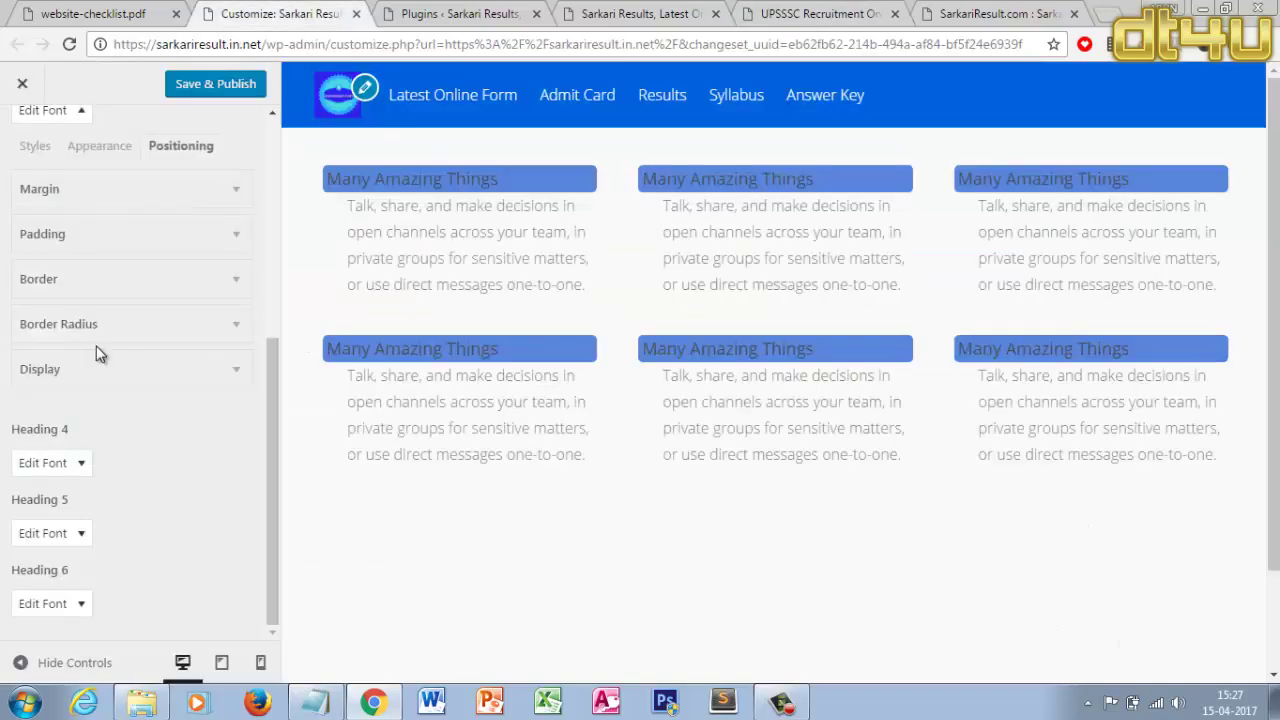
click(182, 231)
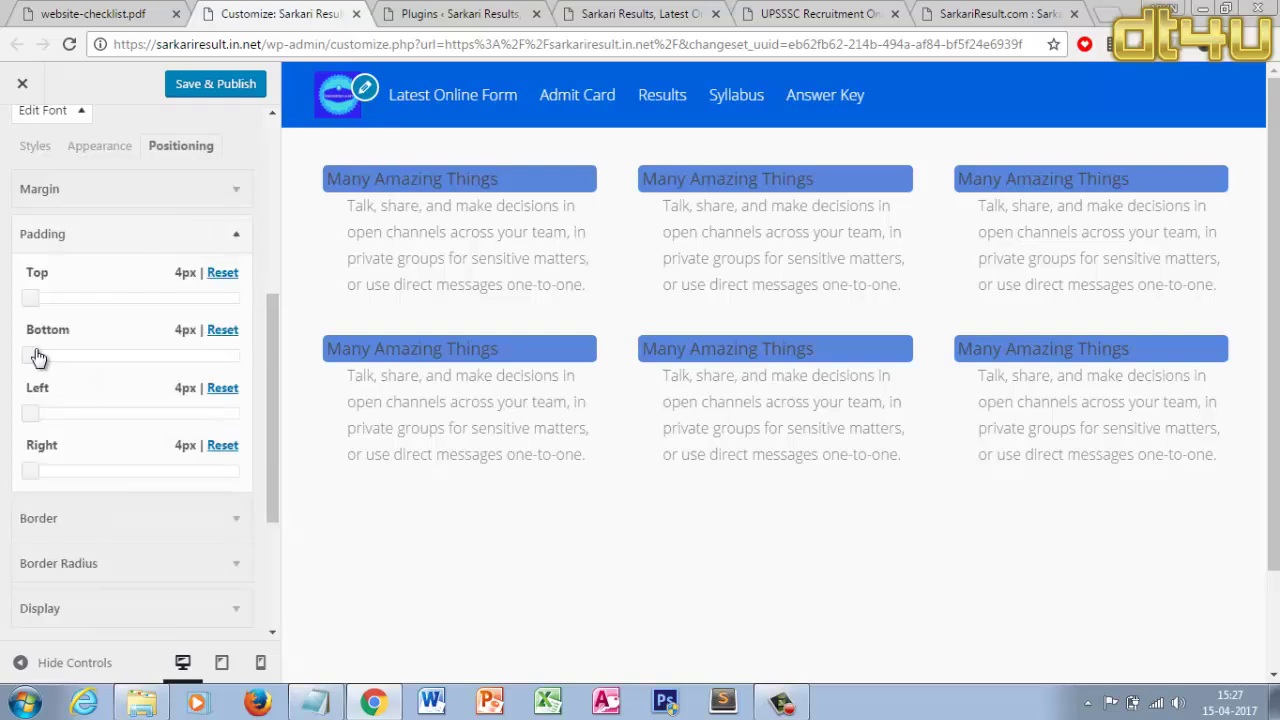
drag(34, 418, 58, 415)
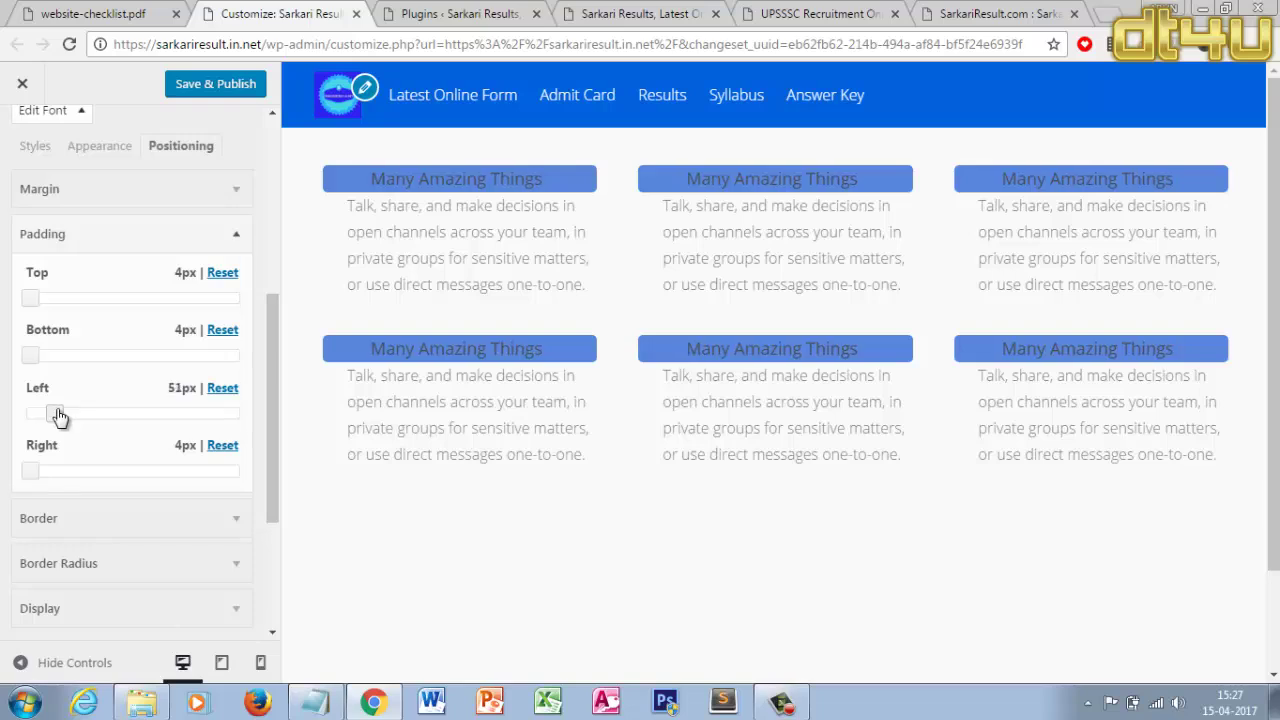
click(234, 90)
scroll(274, 138, up, 4)
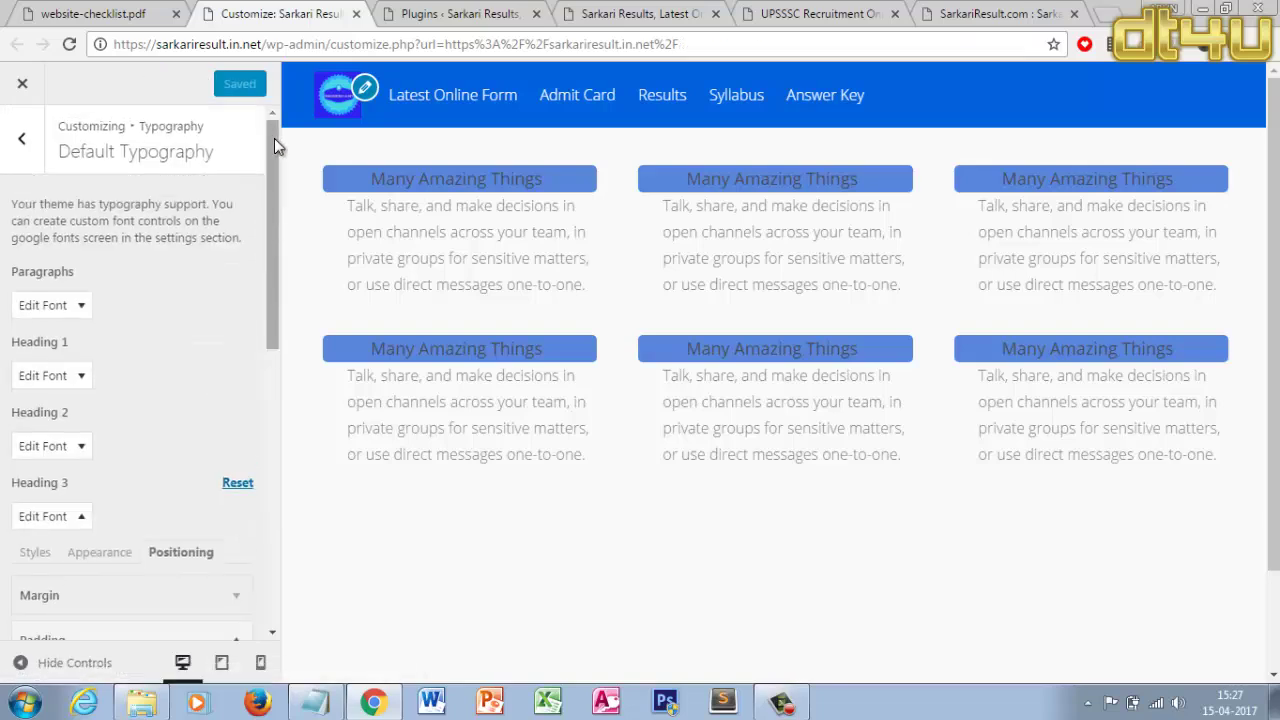
Reload the live Sarkari Results home page and check the published heading styling
click(462, 10)
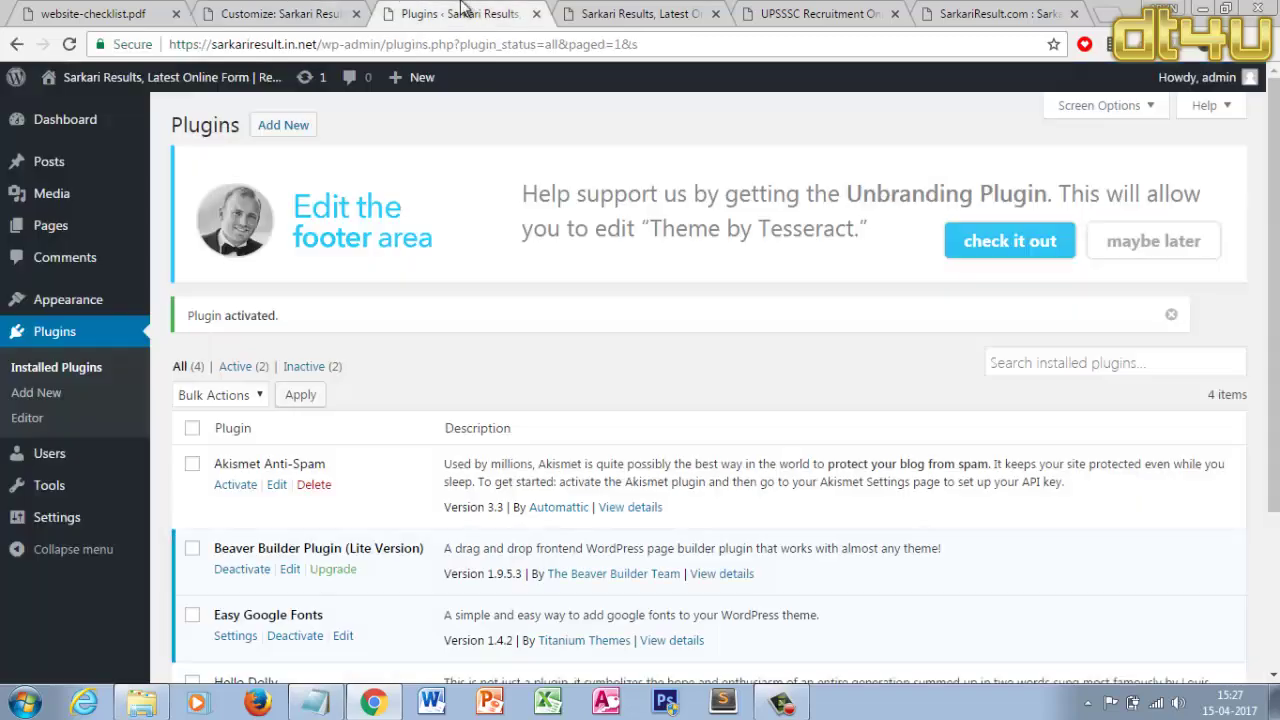
click(610, 12)
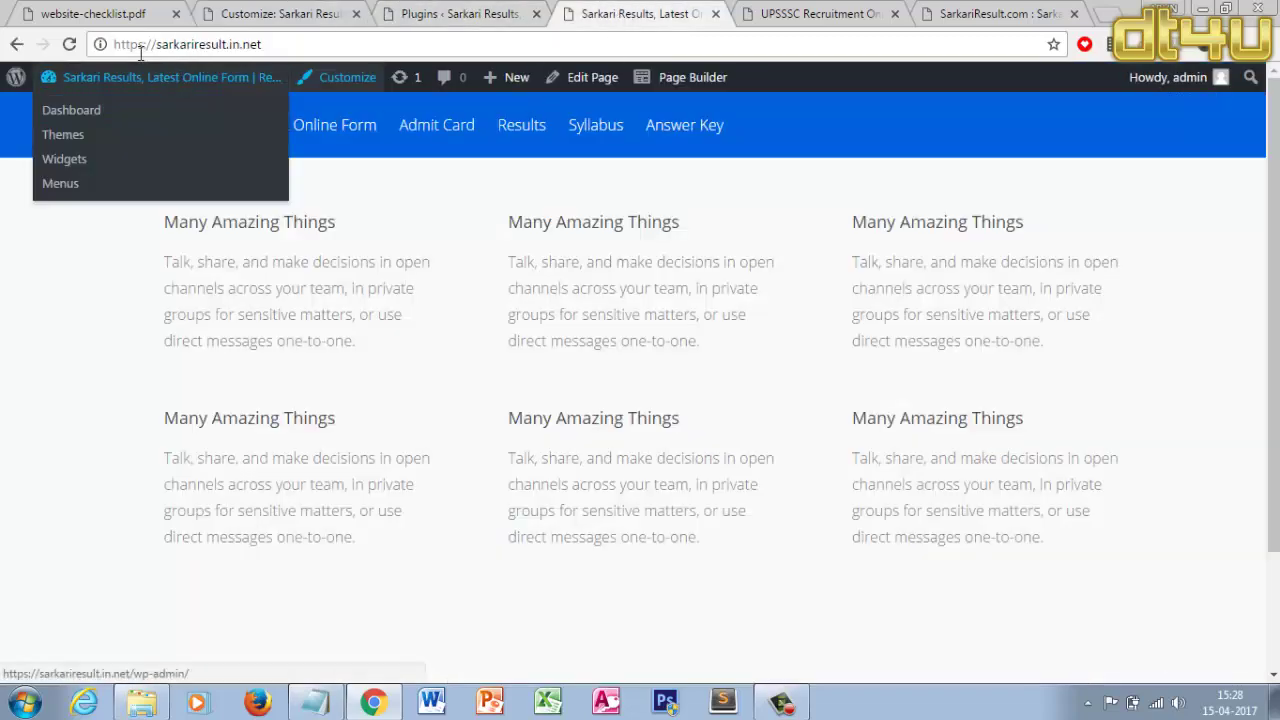
click(69, 44)
click(320, 16)
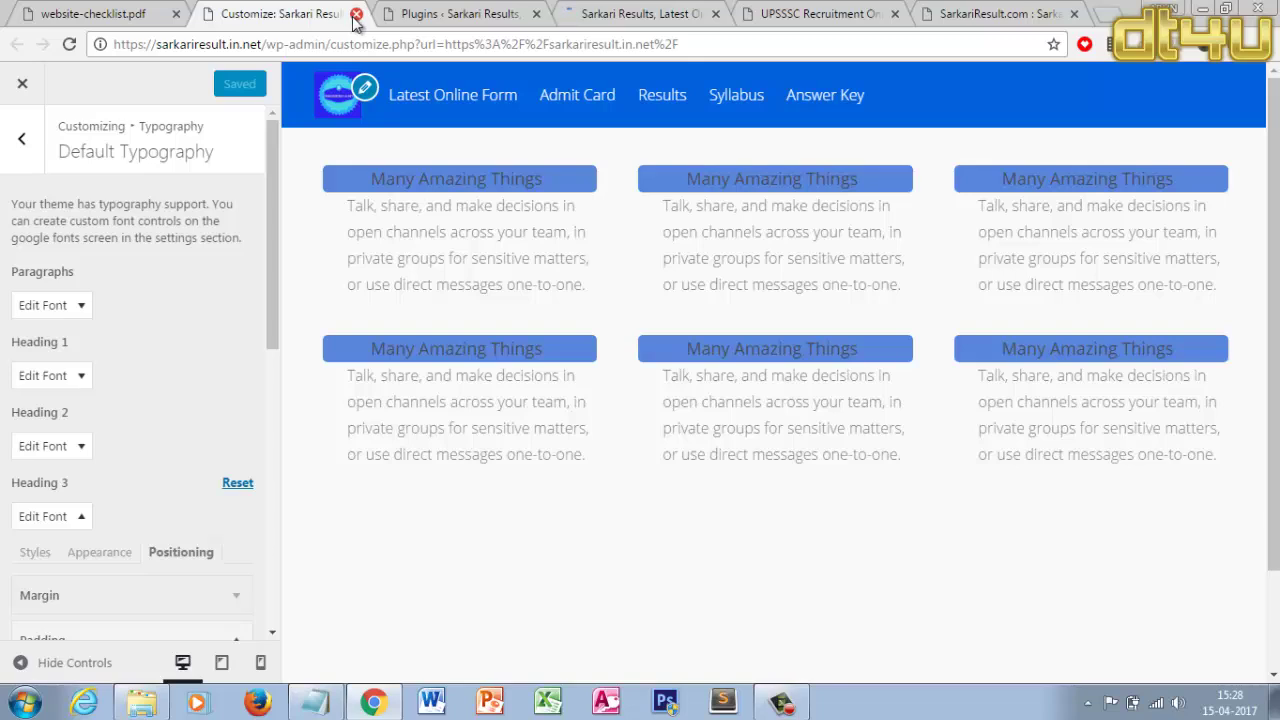
click(648, 12)
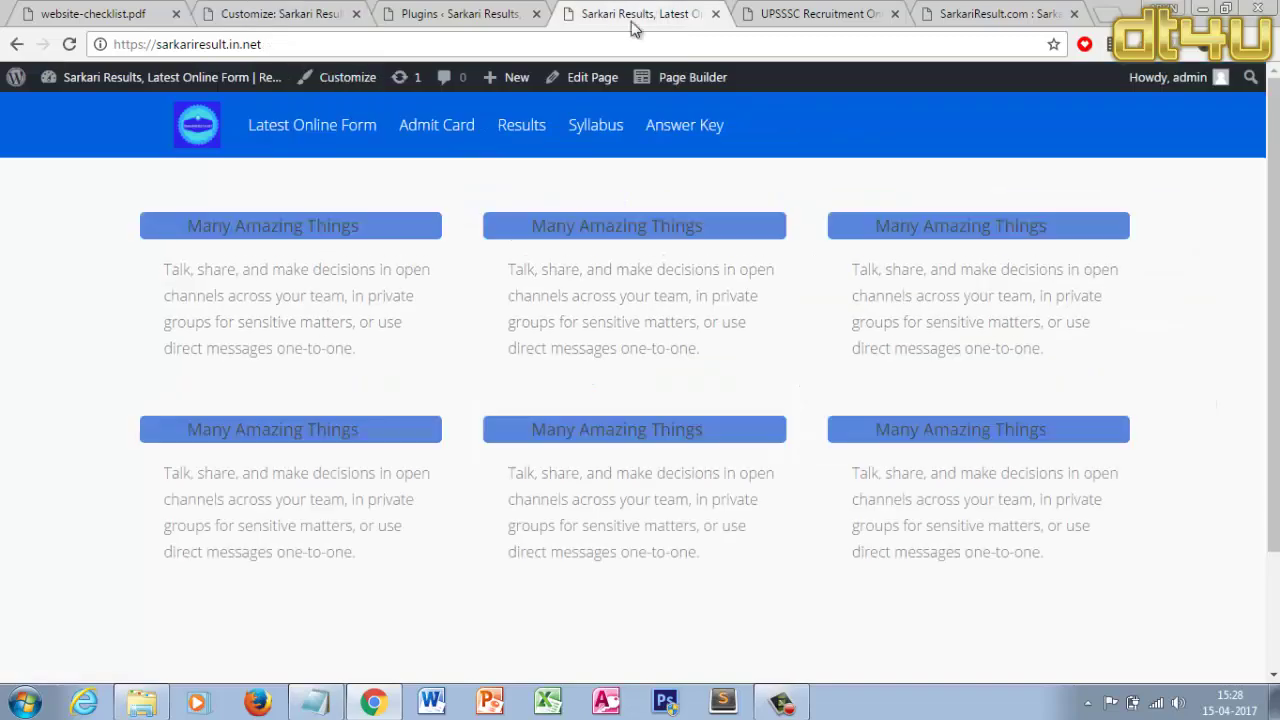
scroll(827, 278, down, 3)
scroll(827, 278, up, 3)
Open the Sarkari Results home page in the Page Builder
click(683, 77)
click(462, 13)
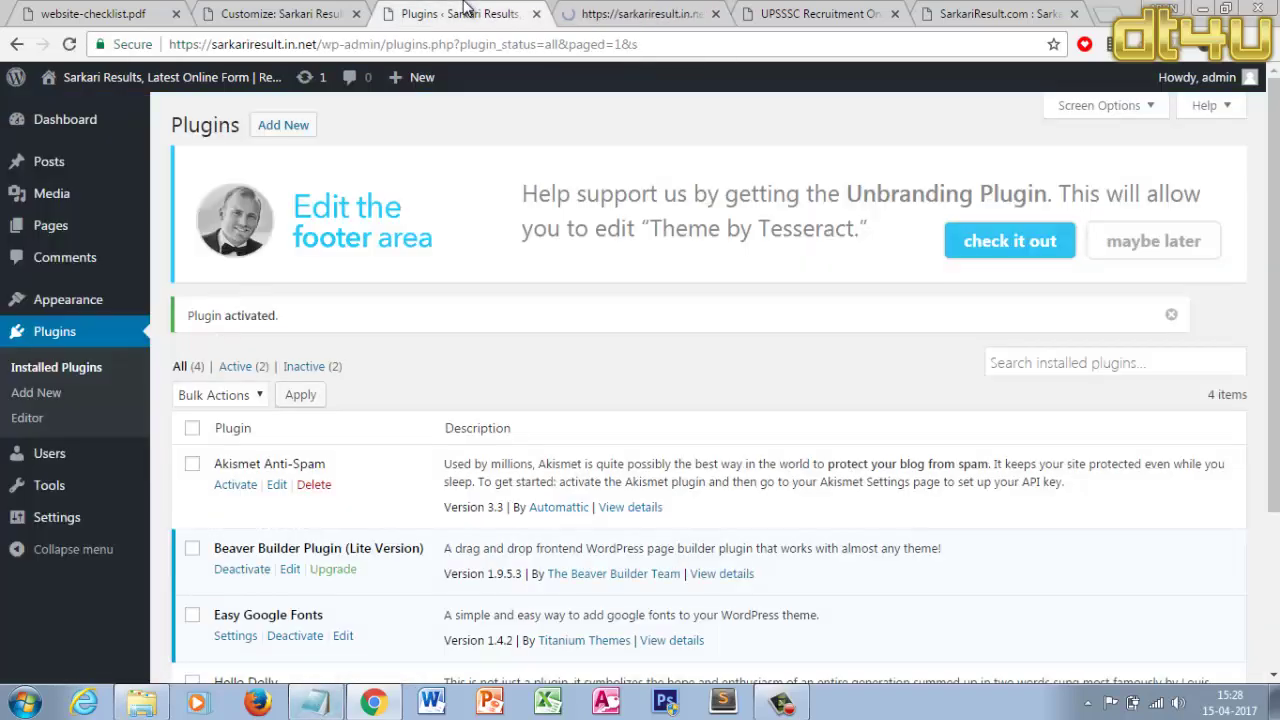
click(655, 13)
click(772, 13)
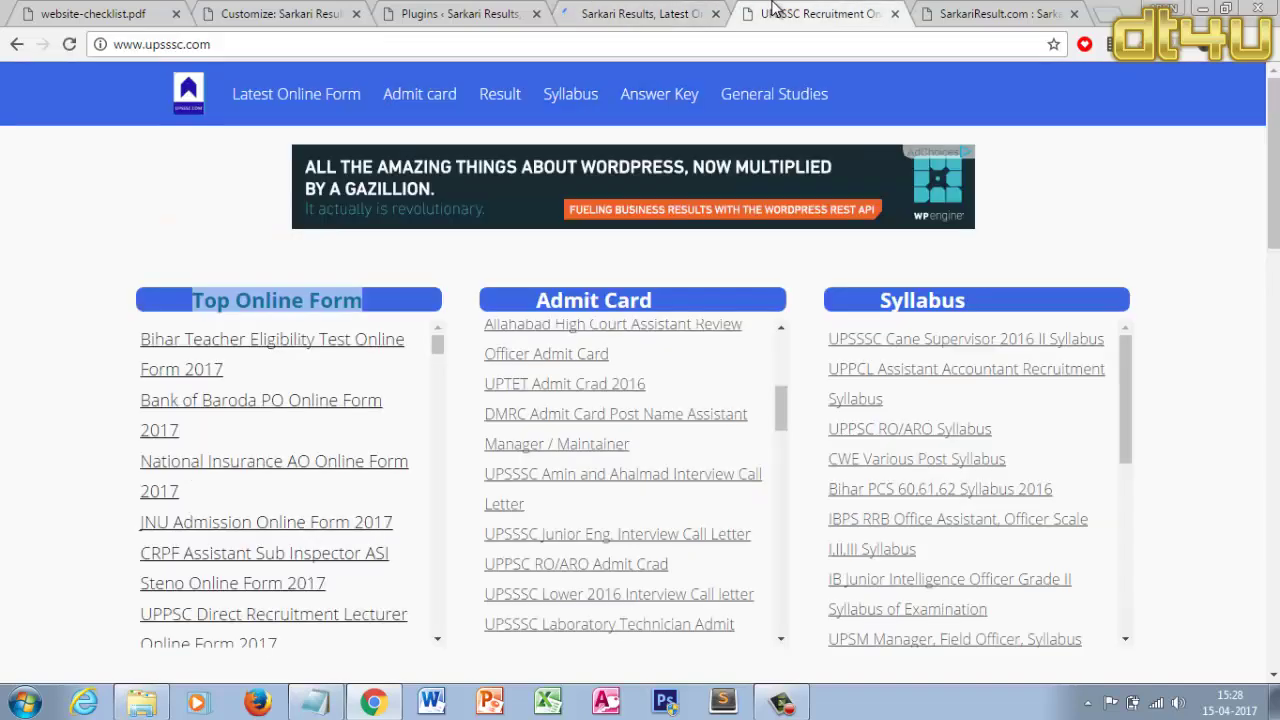
click(600, 12)
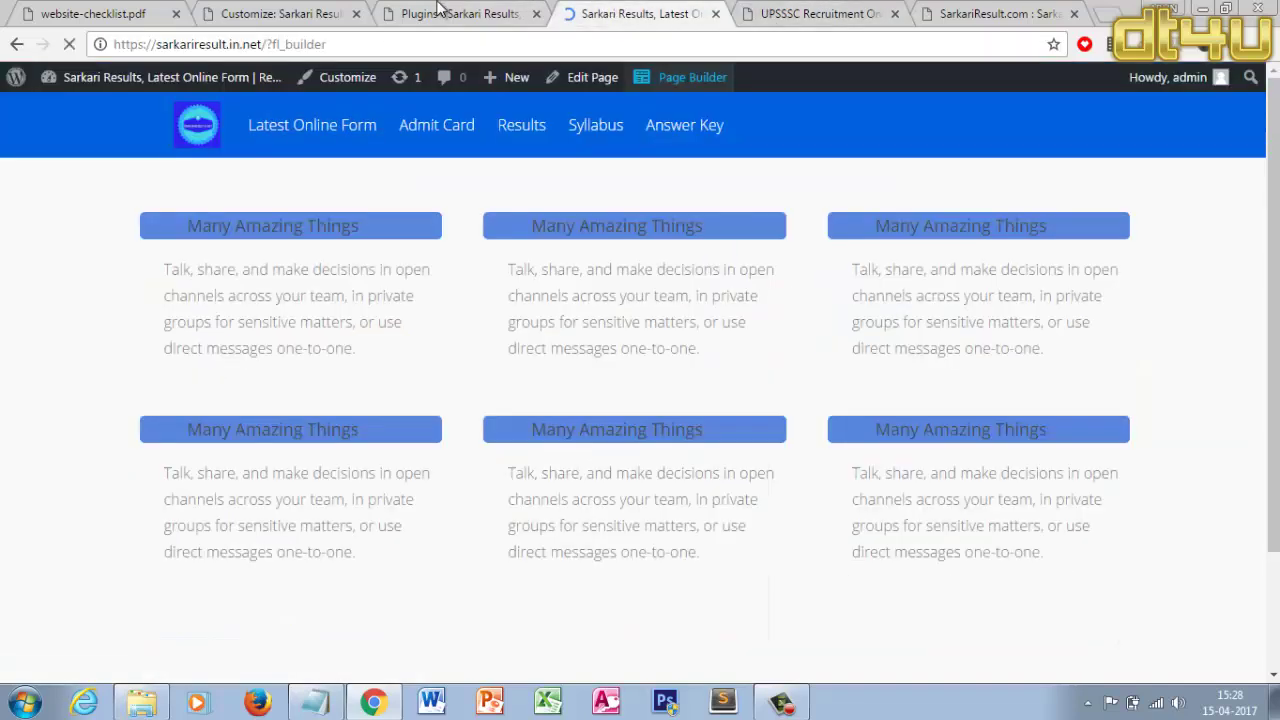
click(438, 10)
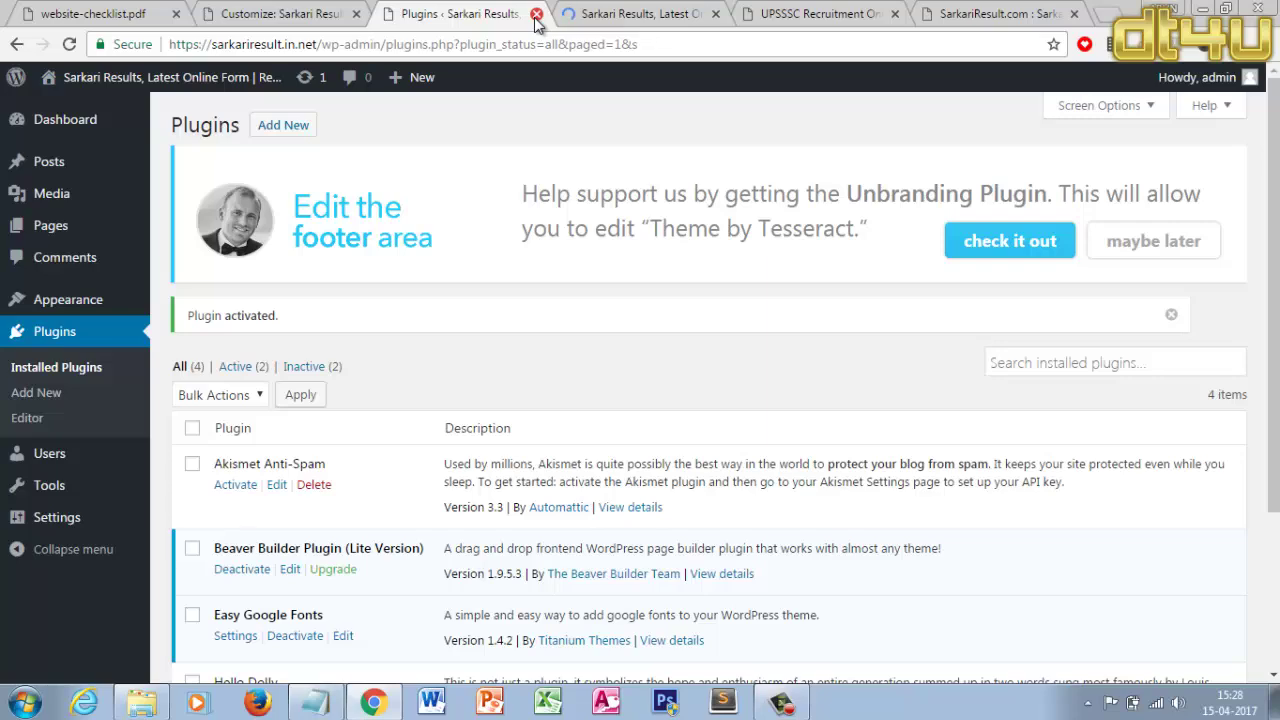
click(645, 13)
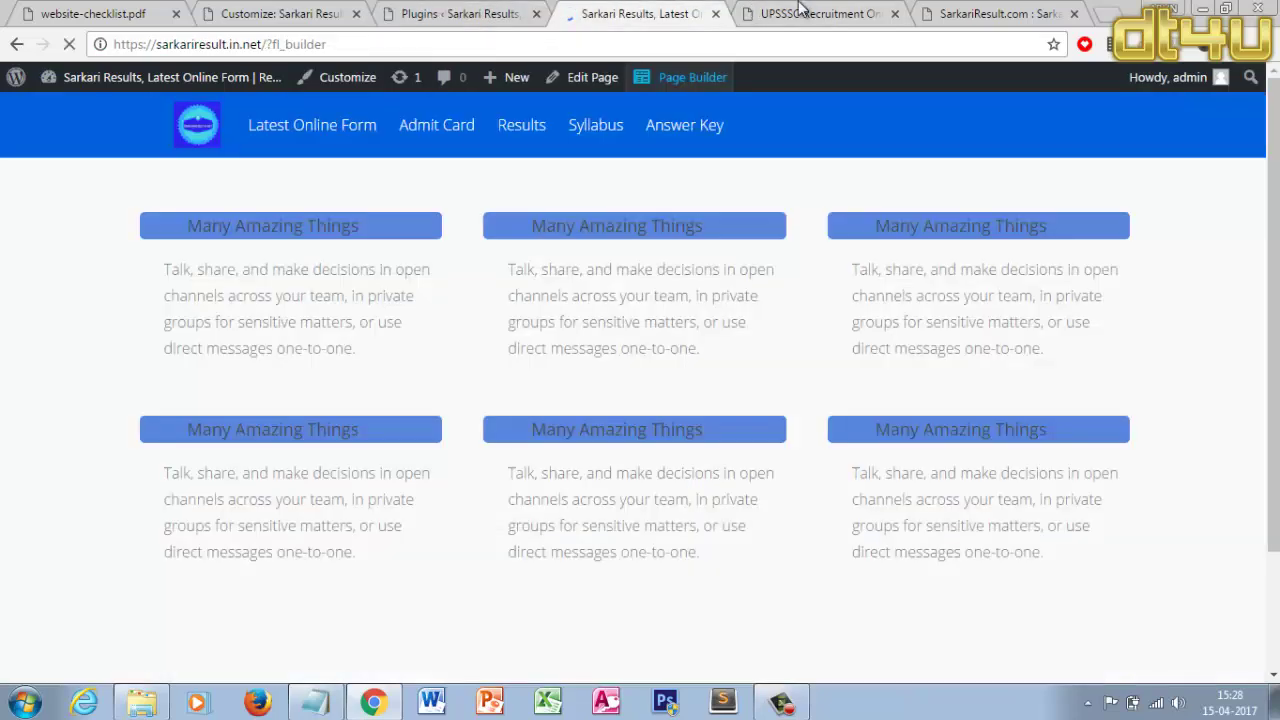
Examine the post and sidebar layout of the reference site's Bihar Teacher Eligibility Test page in a new tab, then close it
click(805, 13)
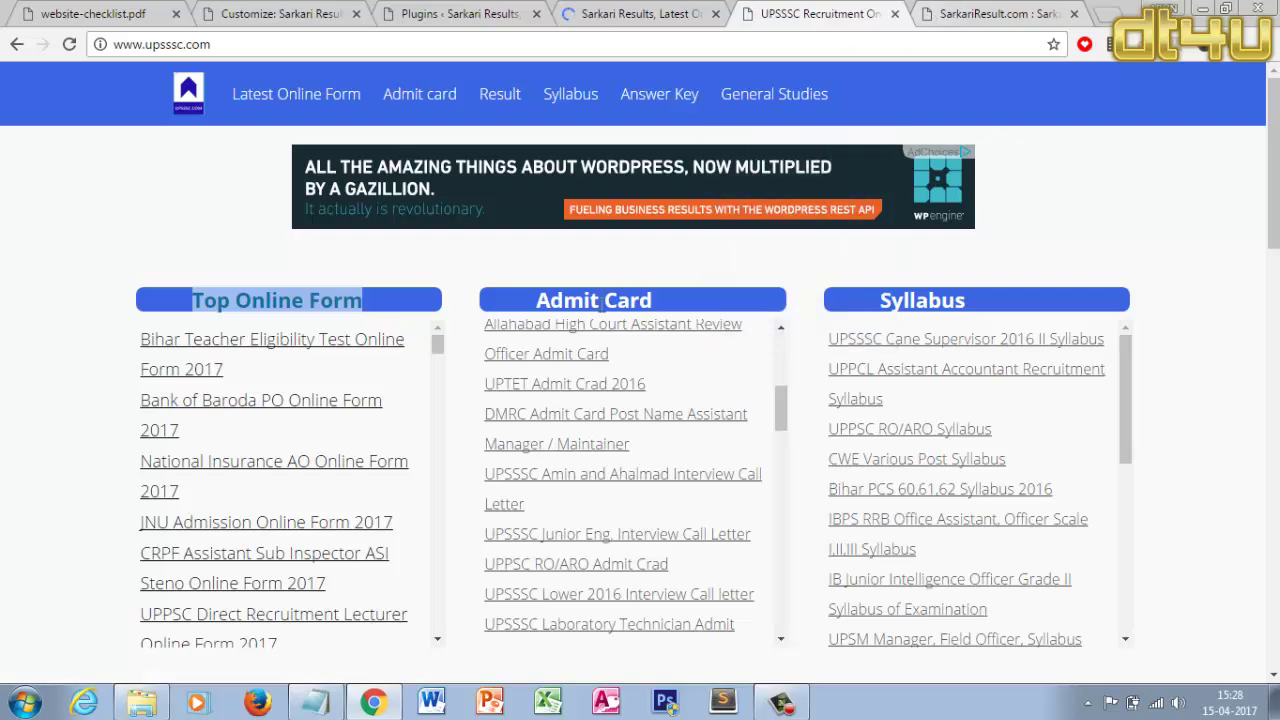
right_click(355, 357)
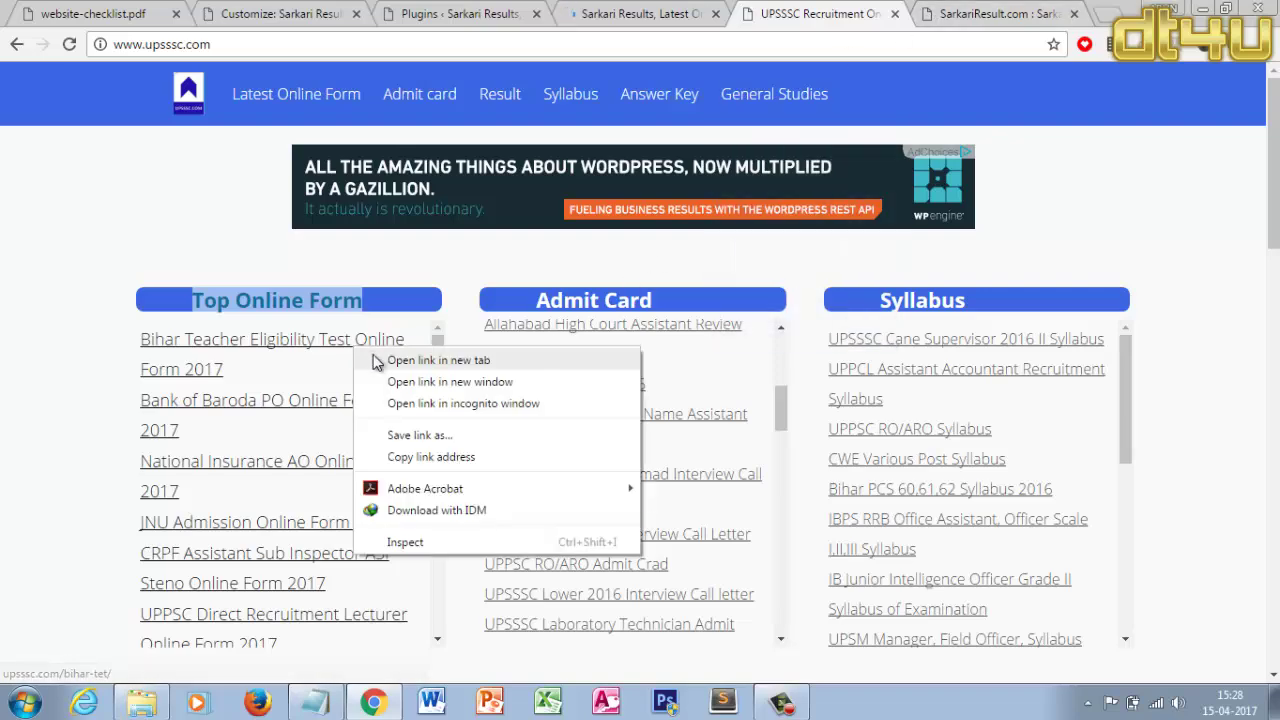
click(420, 360)
click(820, 10)
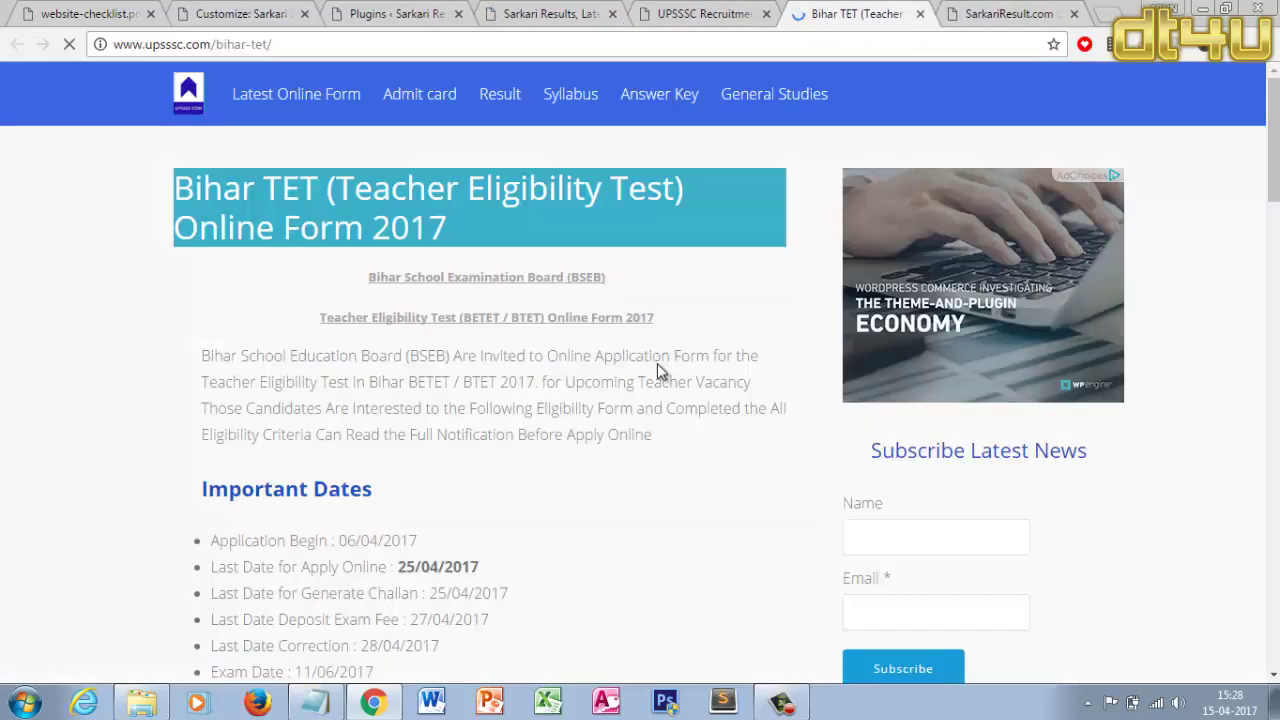
scroll(657, 363, down, 3)
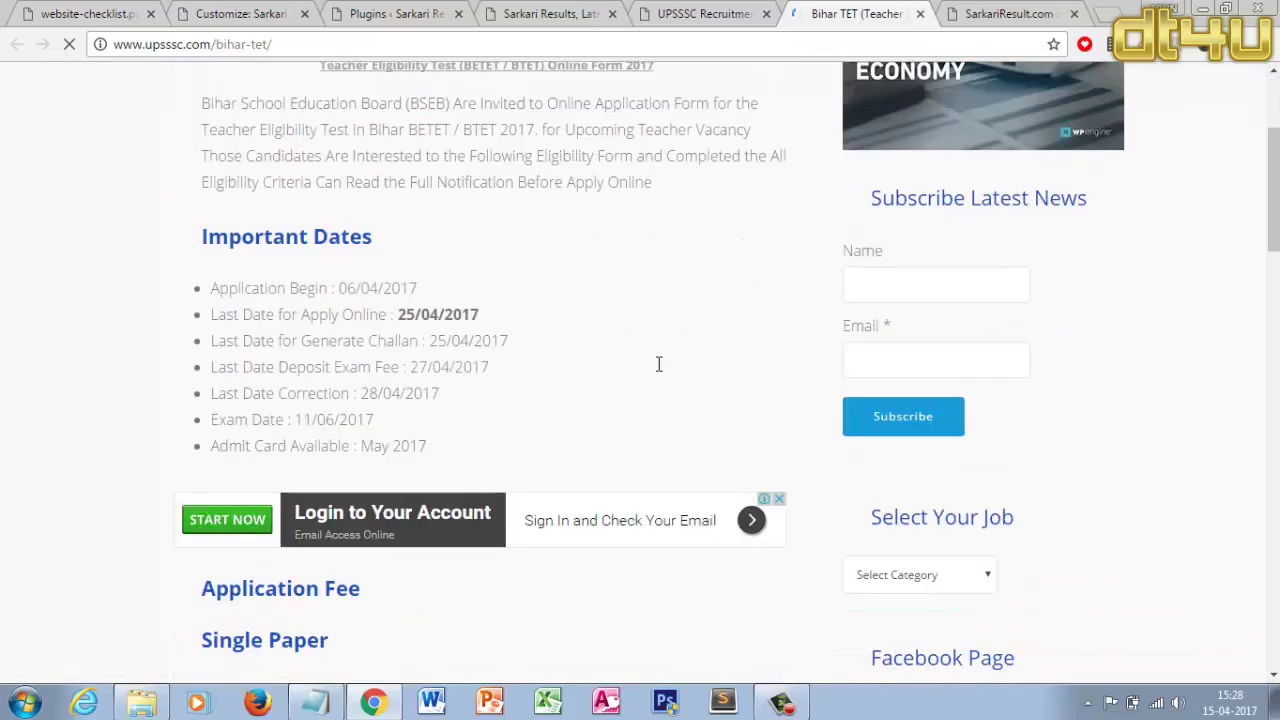
click(882, 259)
click(874, 327)
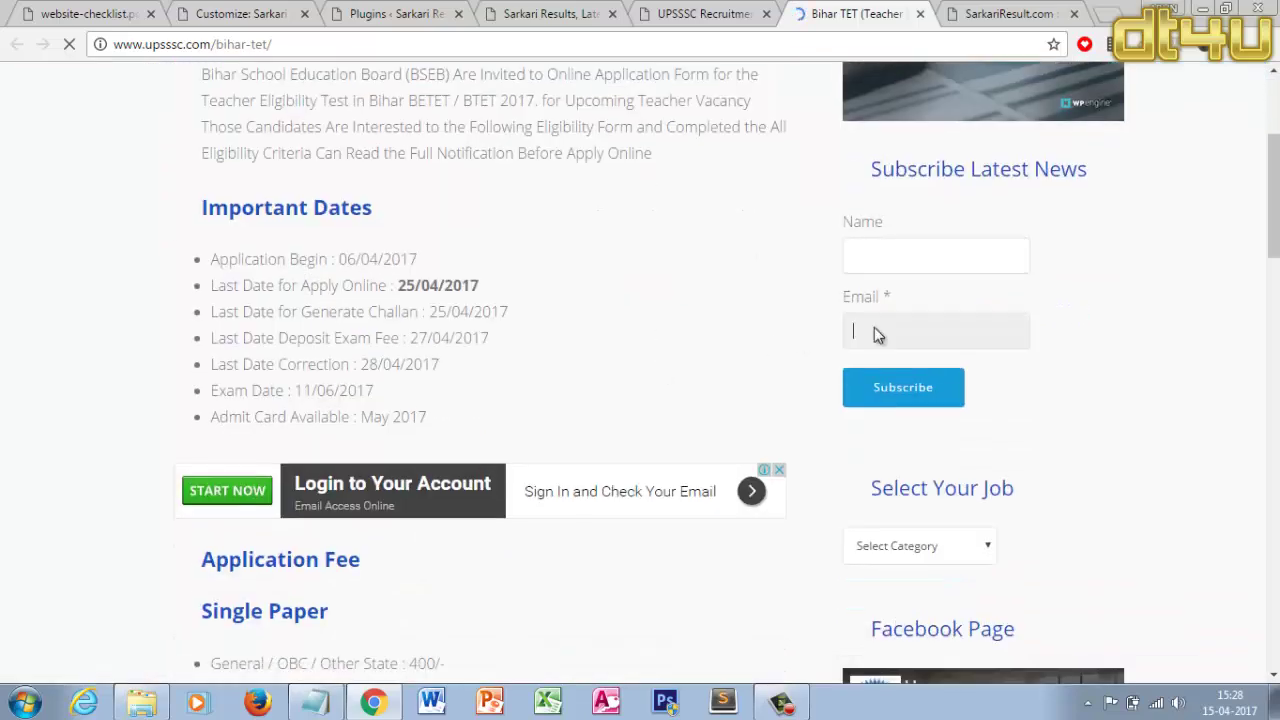
scroll(699, 279, down, 3)
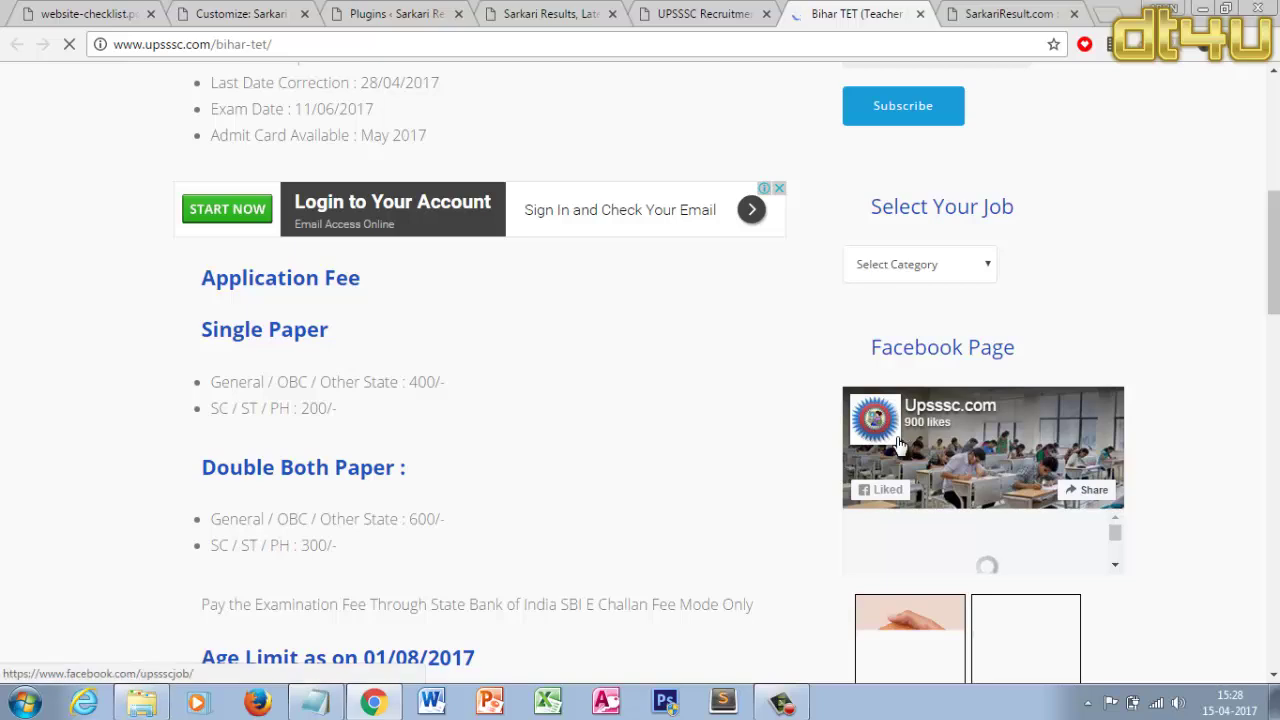
click(864, 268)
click(795, 309)
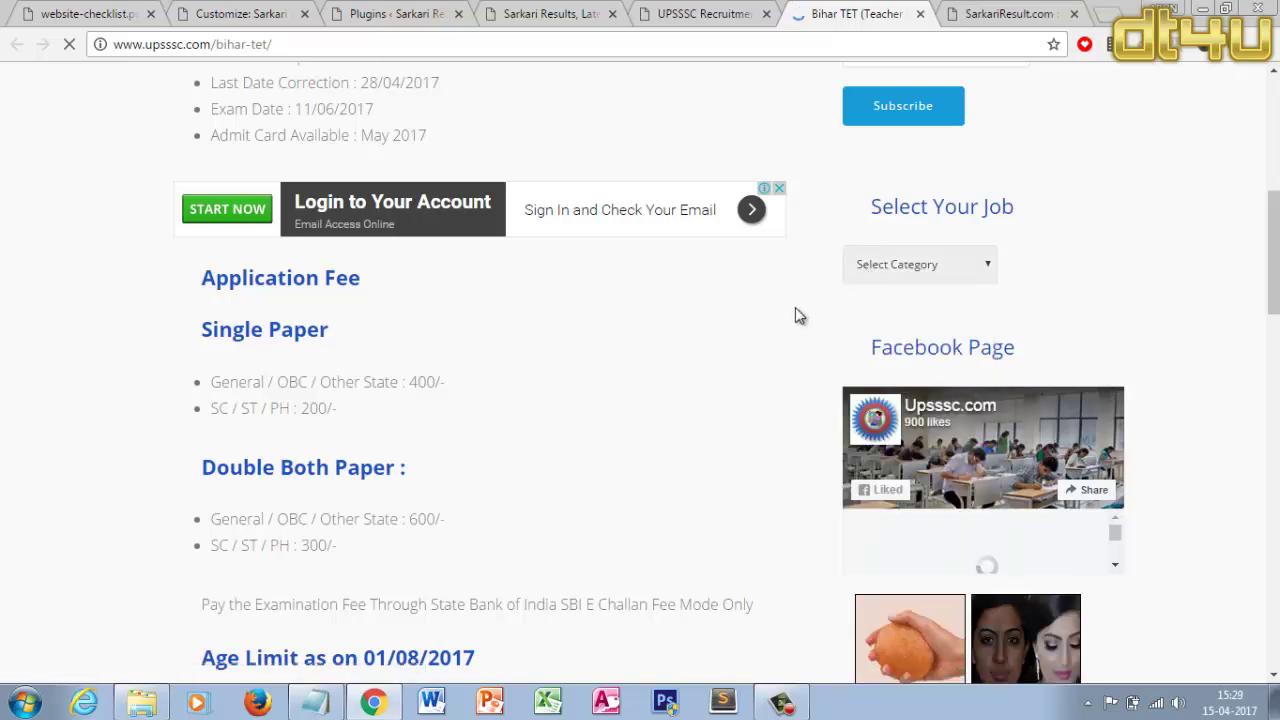
scroll(767, 323, down, 3)
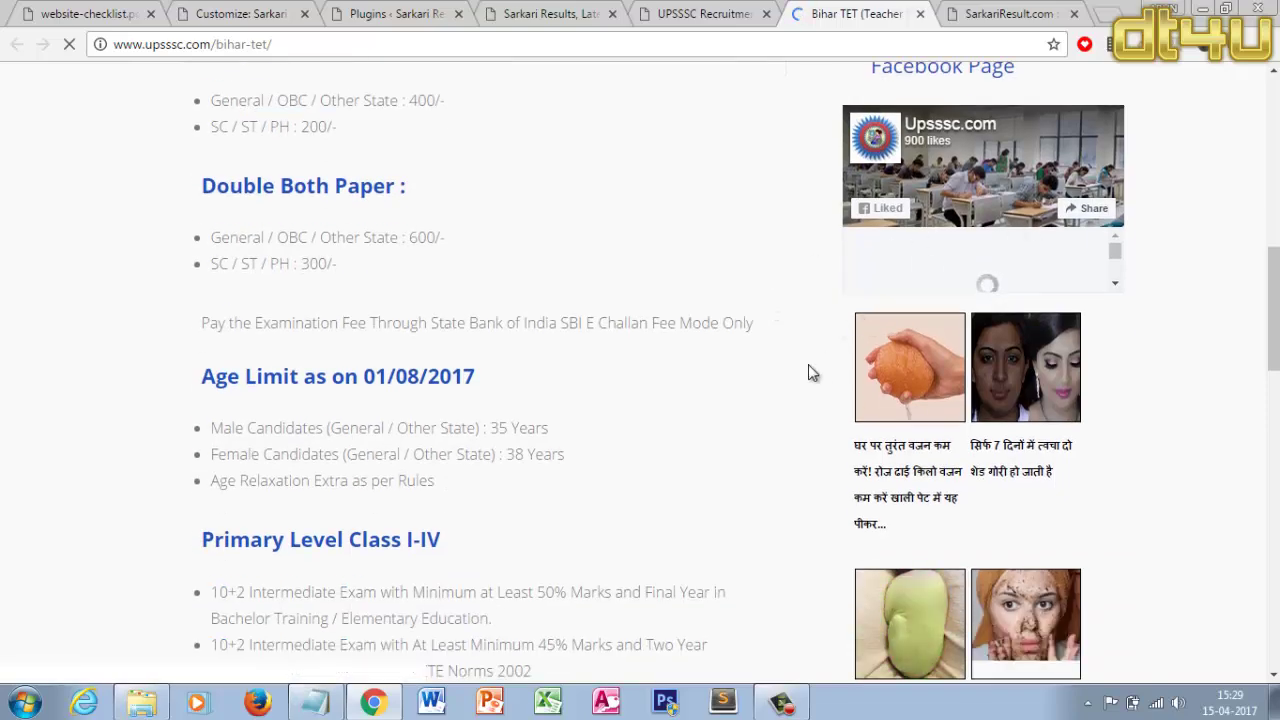
scroll(726, 406, down, 2)
scroll(726, 406, up, 4)
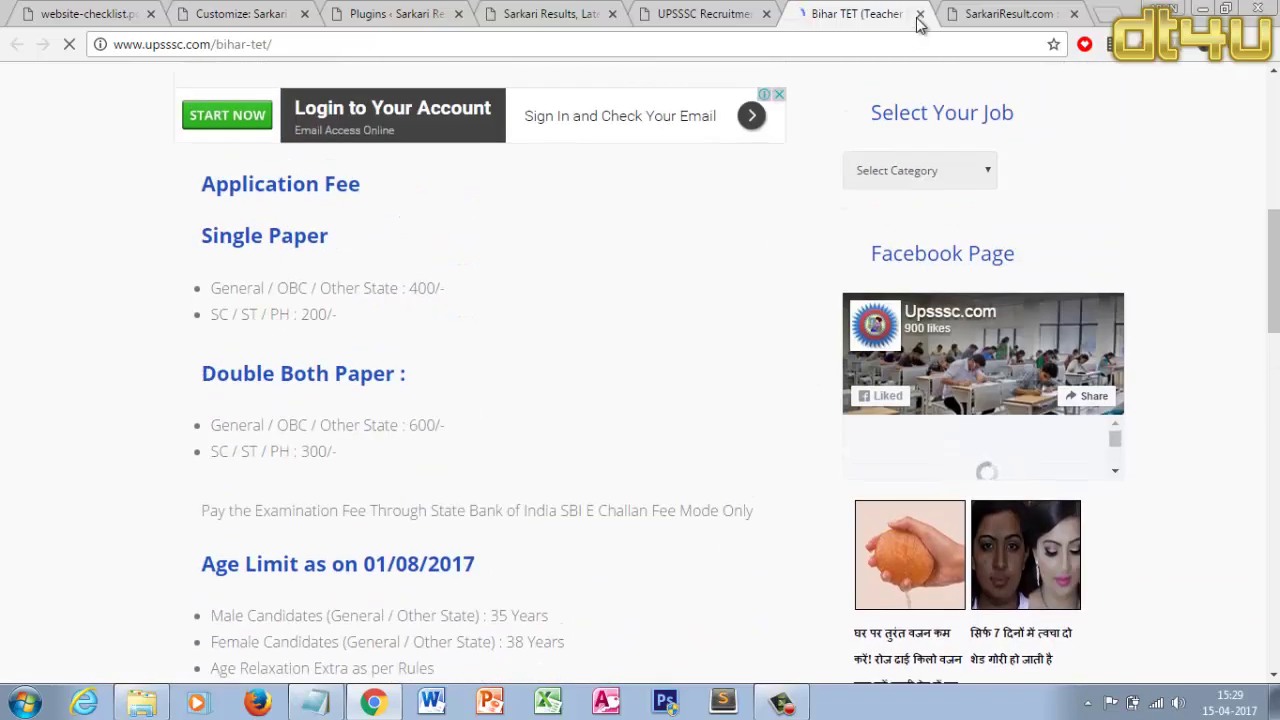
click(920, 14)
Return to the Sarkari Results page in the Page Builder and close its list of row layouts and modules
click(596, 12)
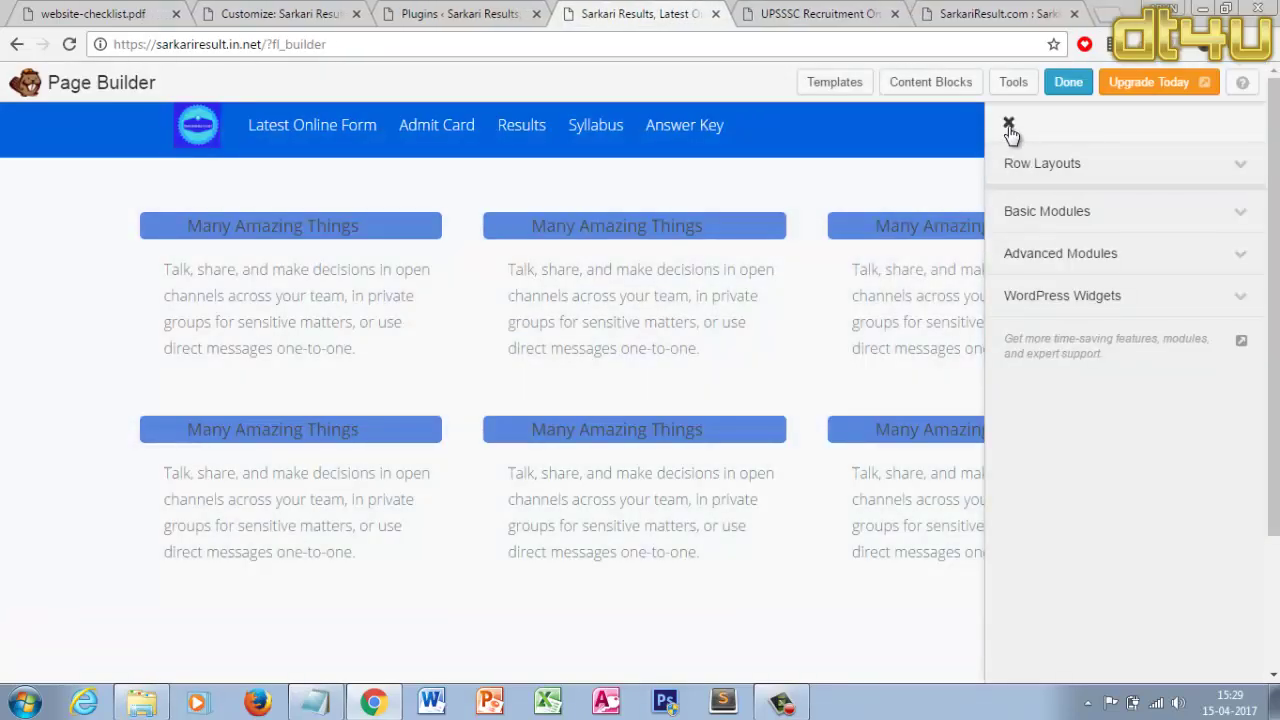
click(1009, 125)
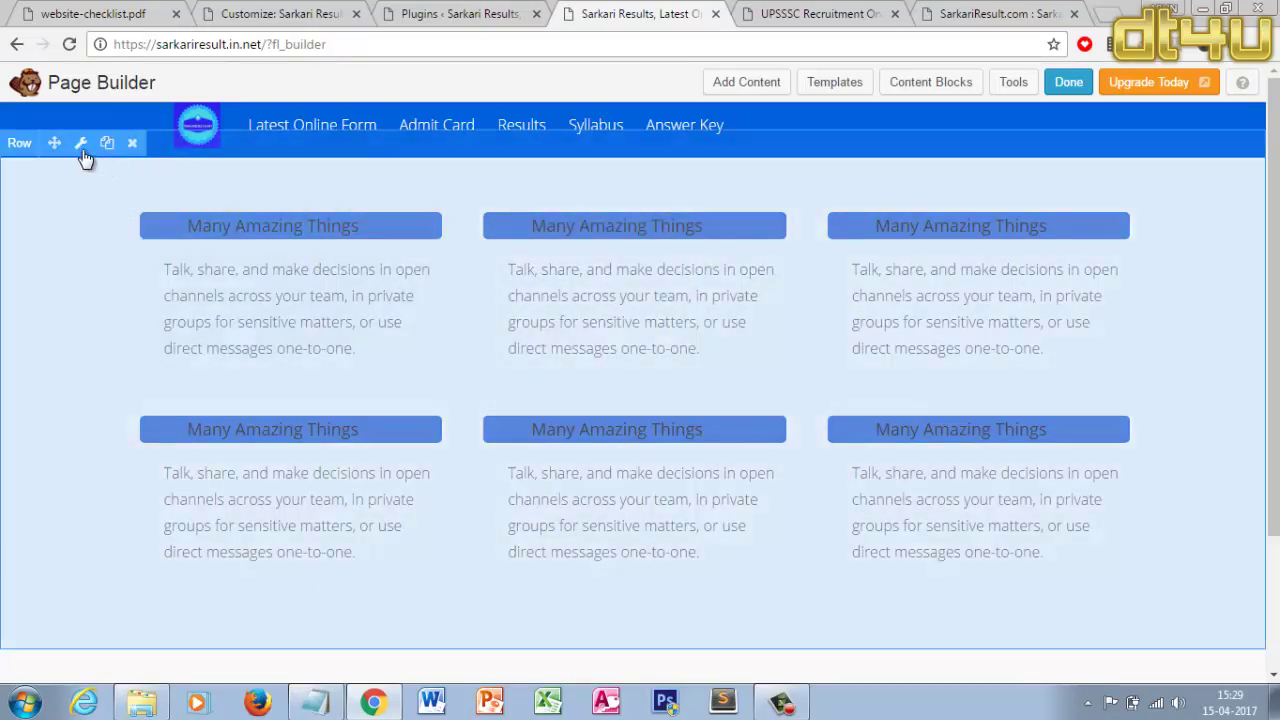
Set the row's top and bottom padding to 0 px and save the row settings
click(82, 146)
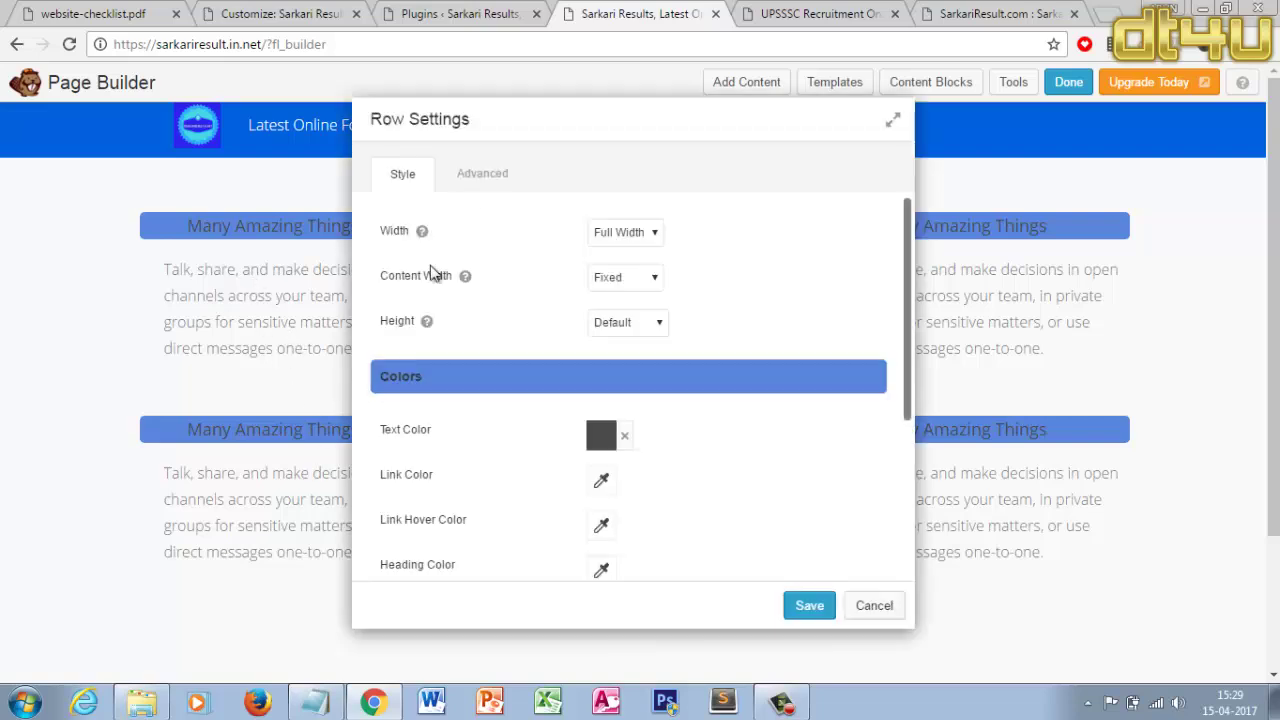
click(484, 174)
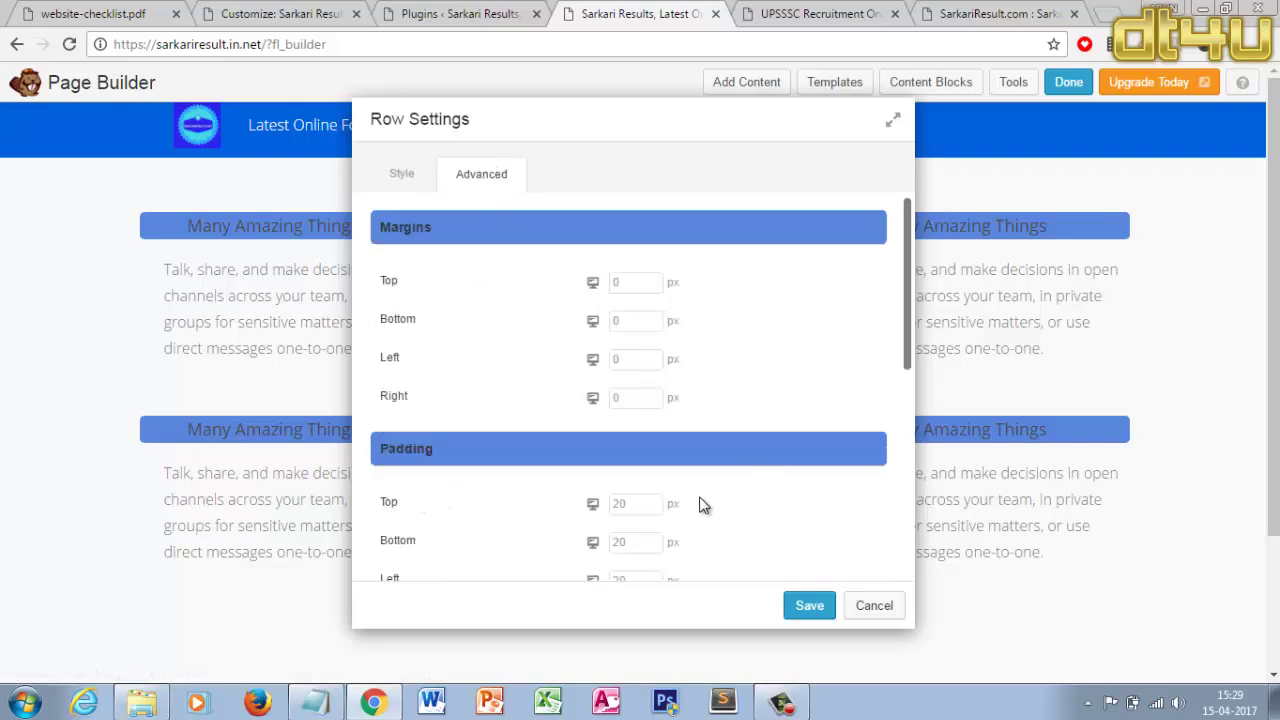
scroll(703, 505, down, 1)
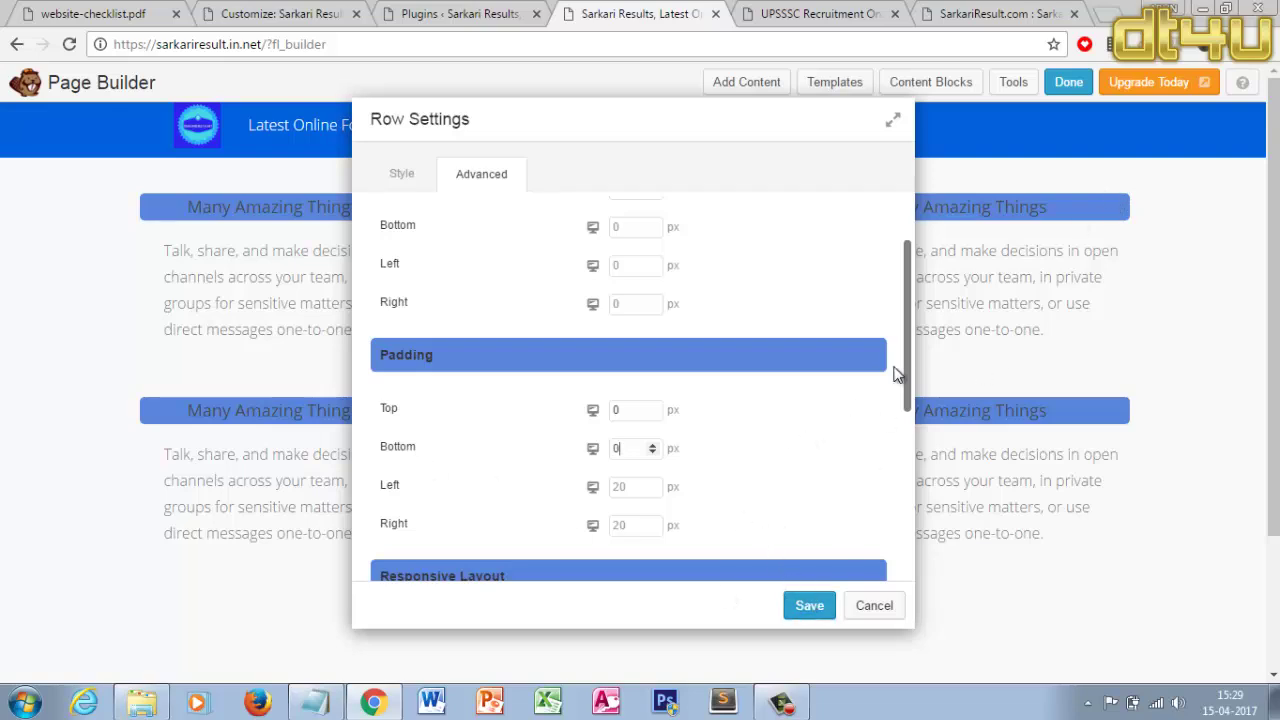
click(813, 609)
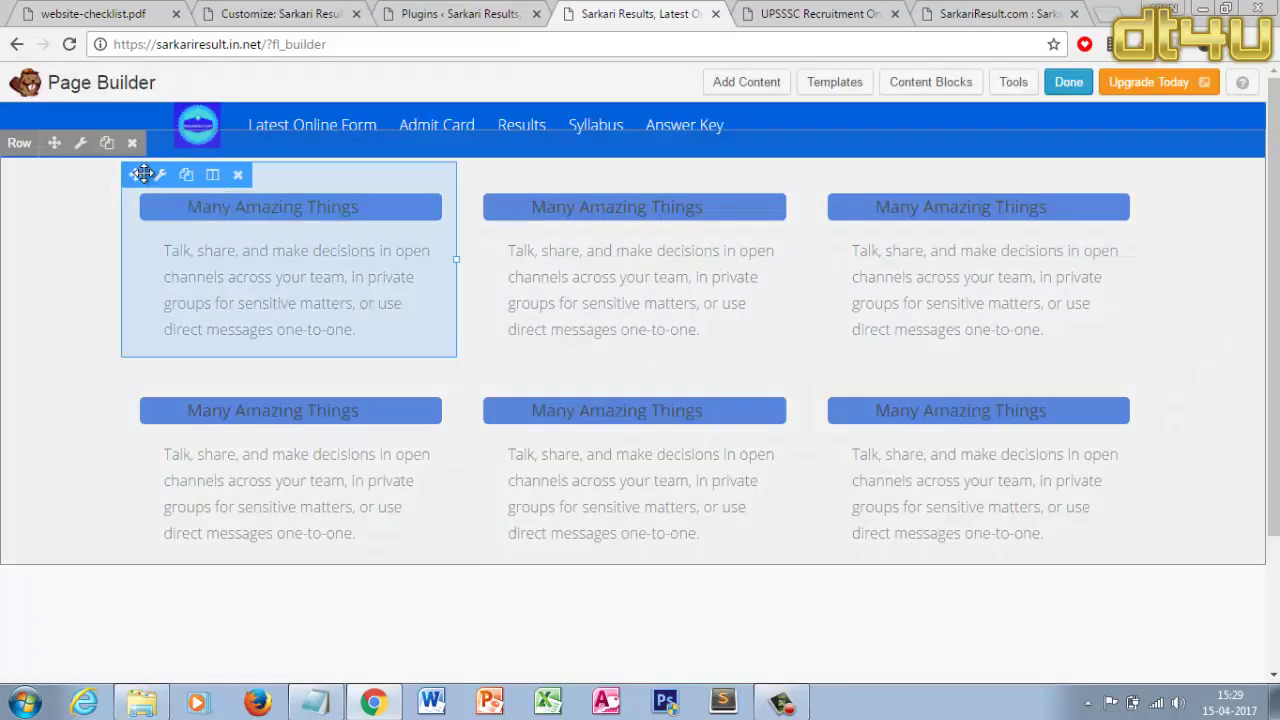
Set the top and bottom margins of the first row's first text module to 0 px and save
drag(143, 172, 266, 206)
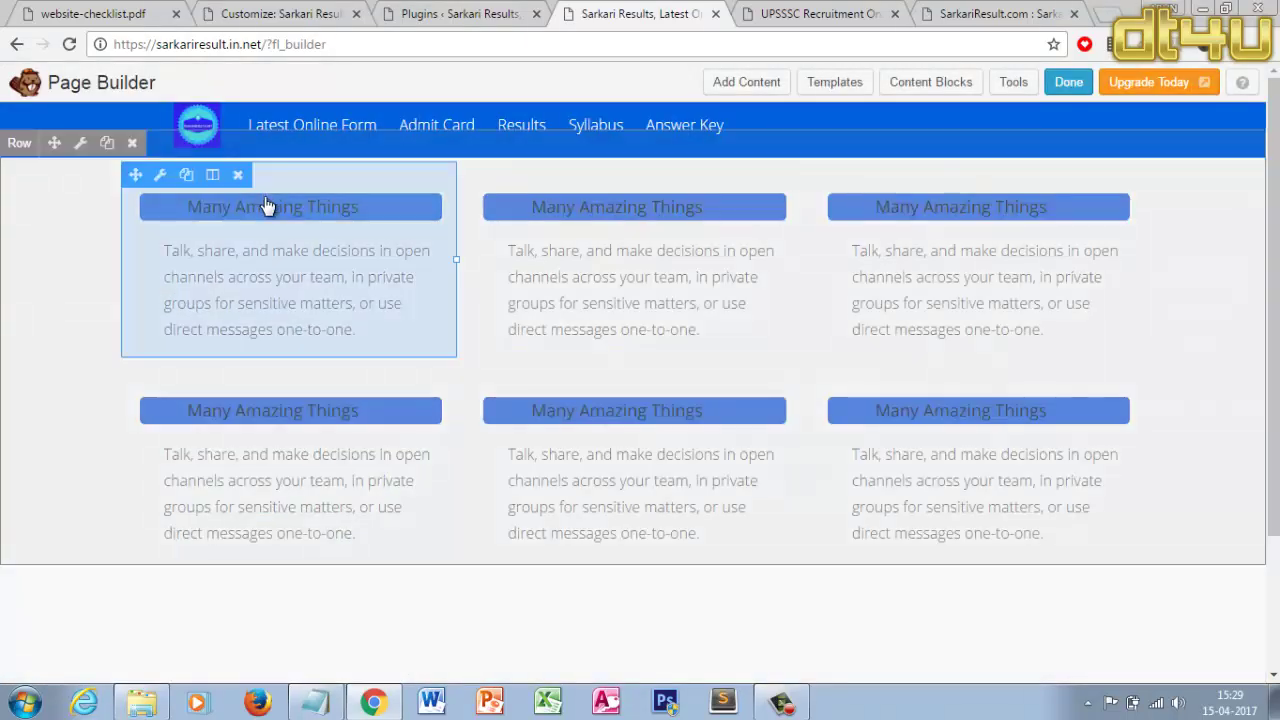
click(160, 176)
click(530, 180)
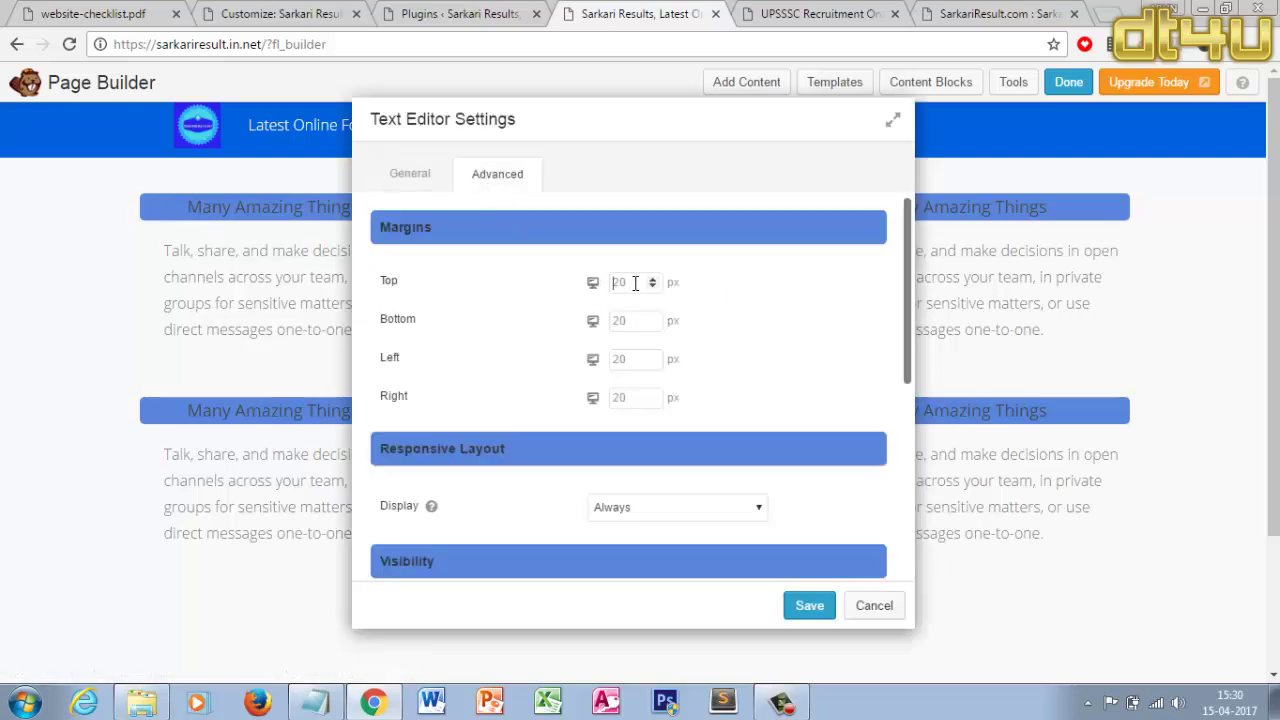
text(0)
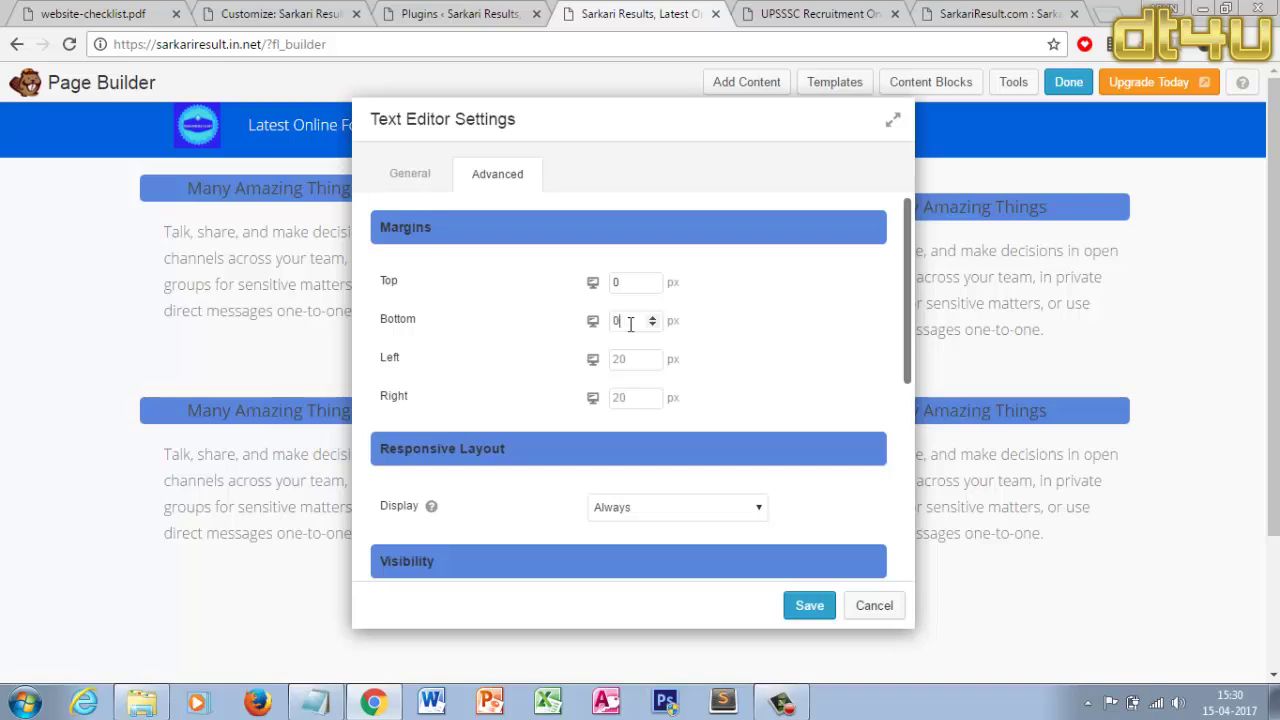
click(806, 608)
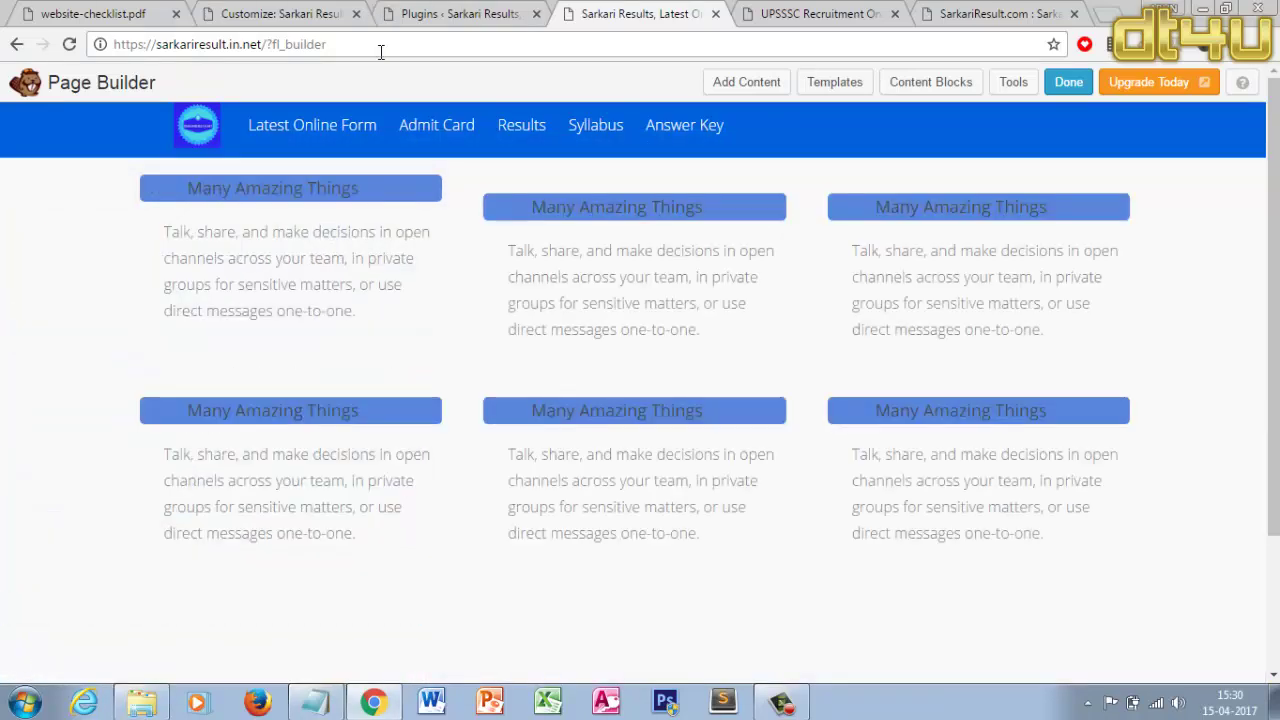
Replace the middle text module of the first line with a duplicate of the first module
mouse_move(526, 176)
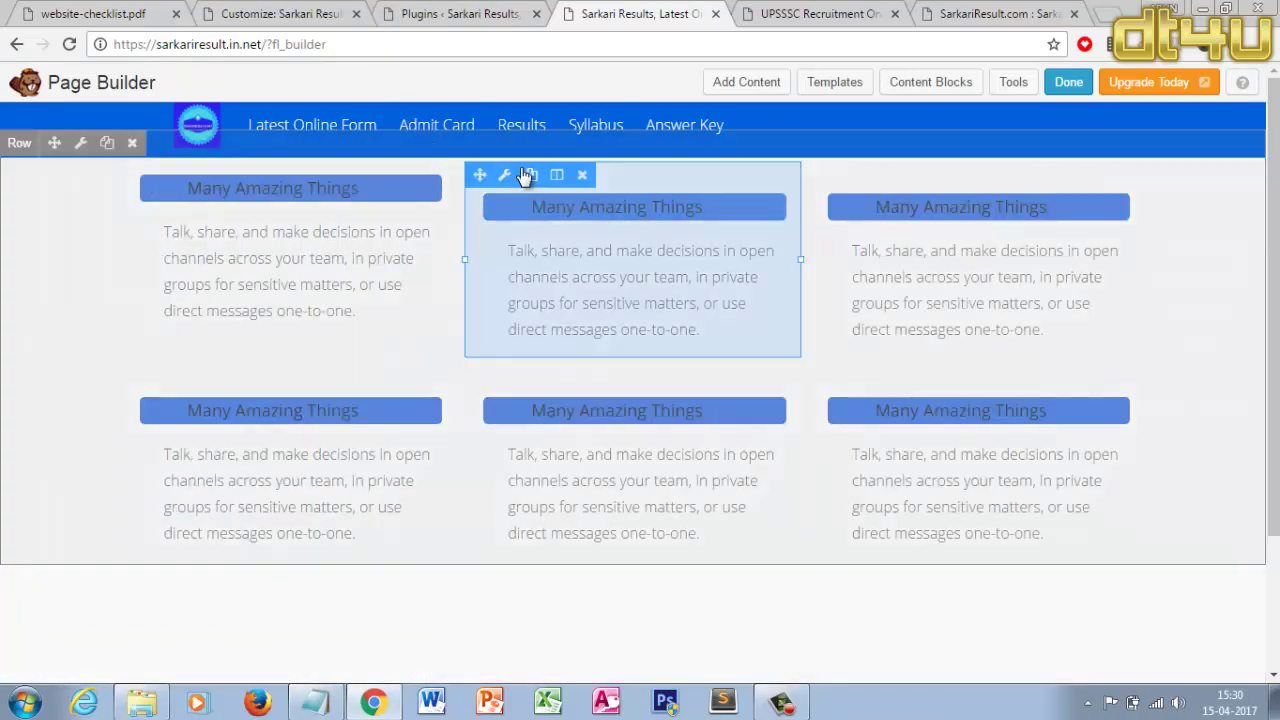
click(585, 176)
click(718, 158)
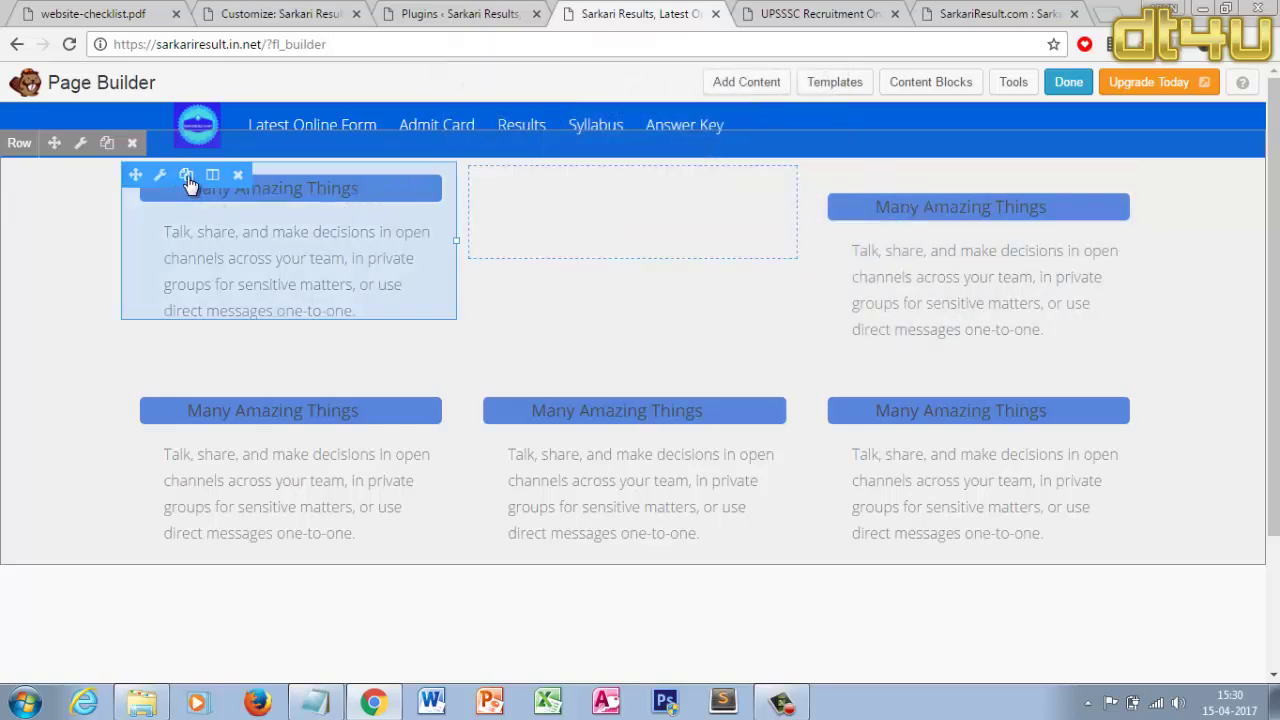
click(188, 180)
drag(260, 314, 79, 204)
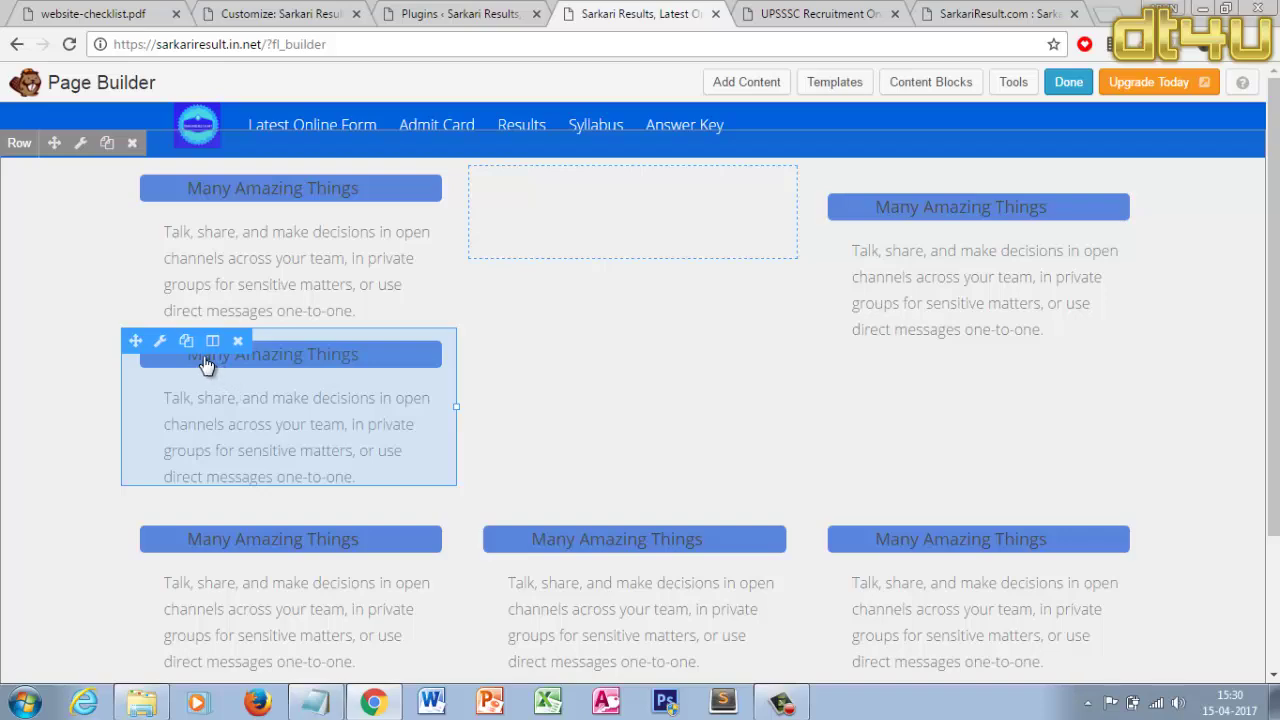
drag(131, 342, 525, 176)
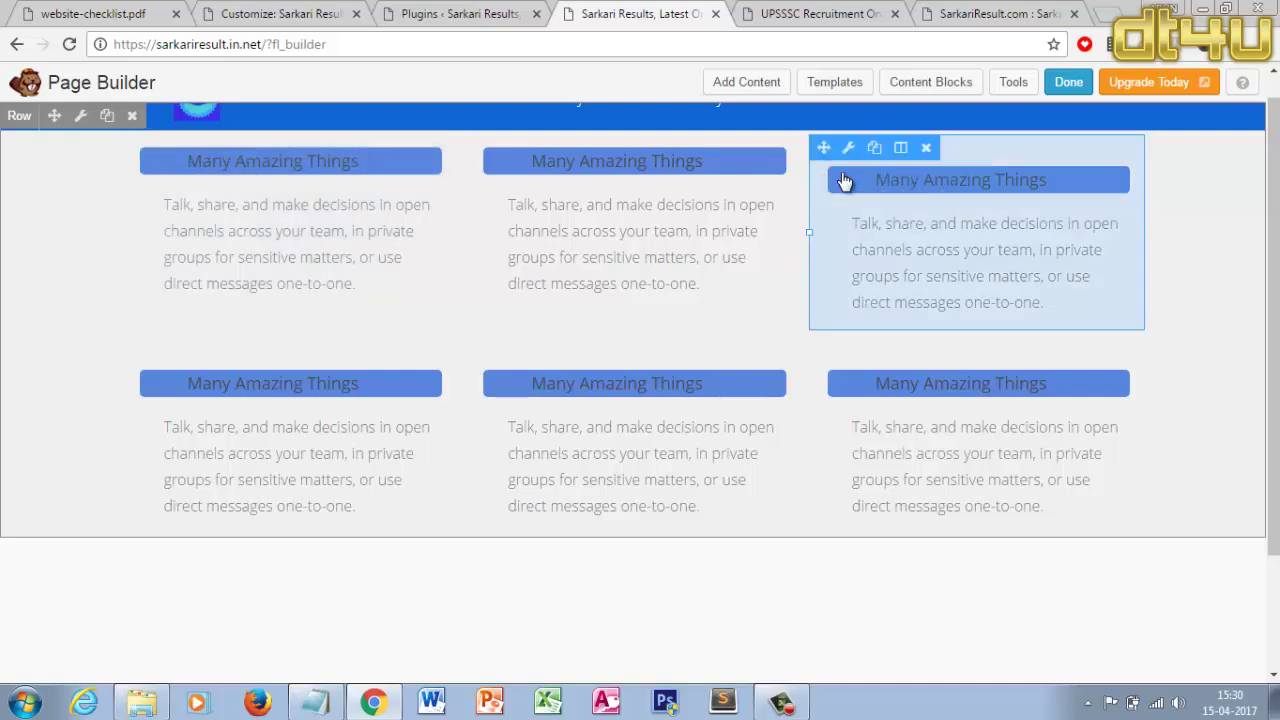
Replace the third text module of the first line with a duplicate of the middle module
click(927, 149)
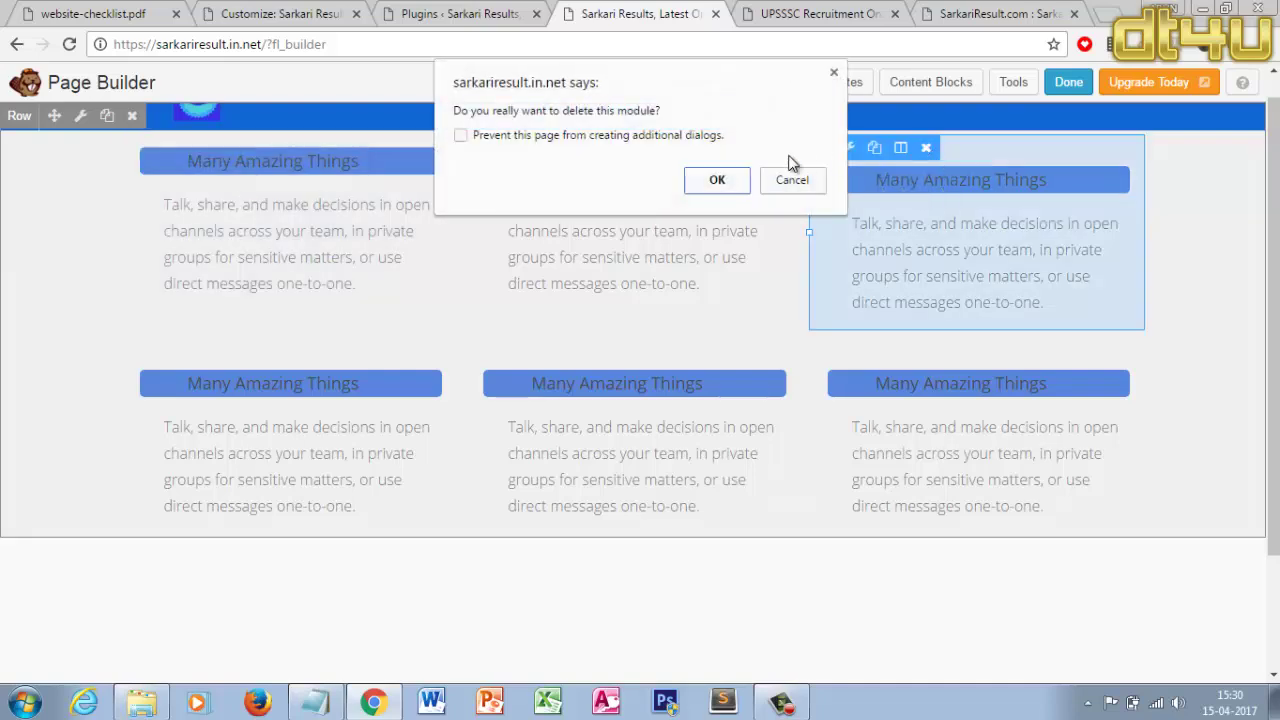
click(714, 180)
click(537, 163)
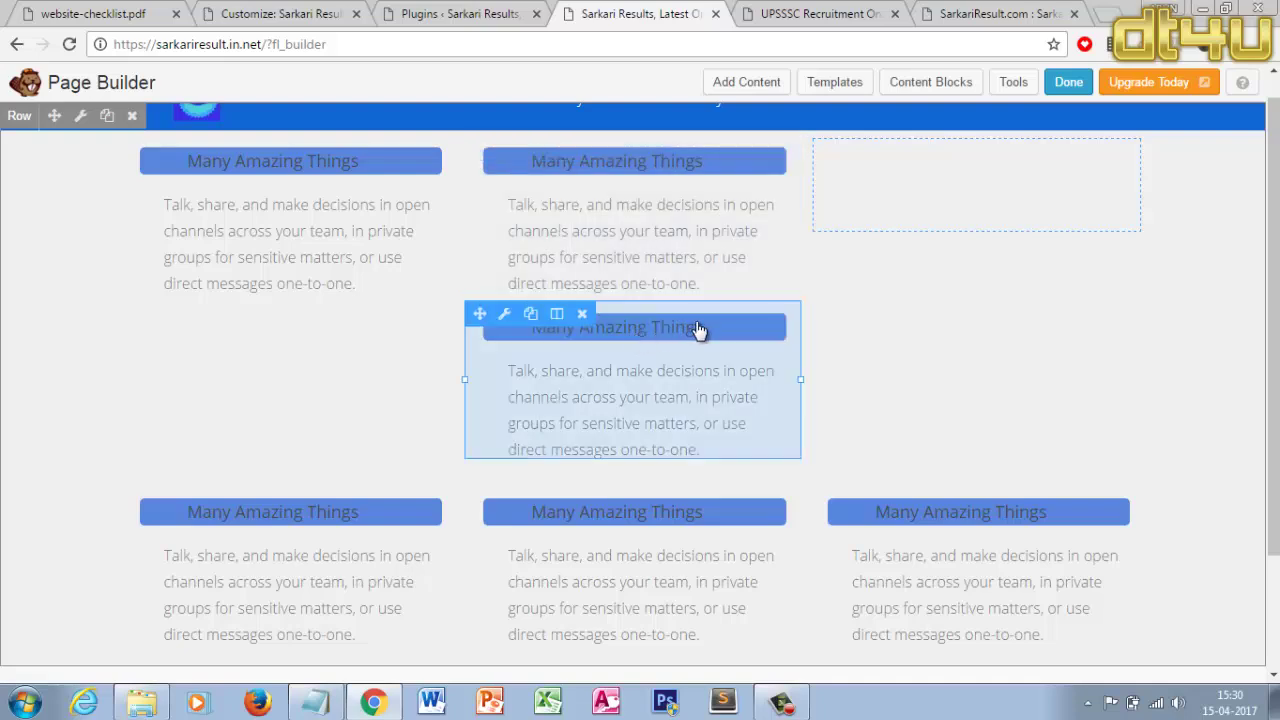
click(698, 330)
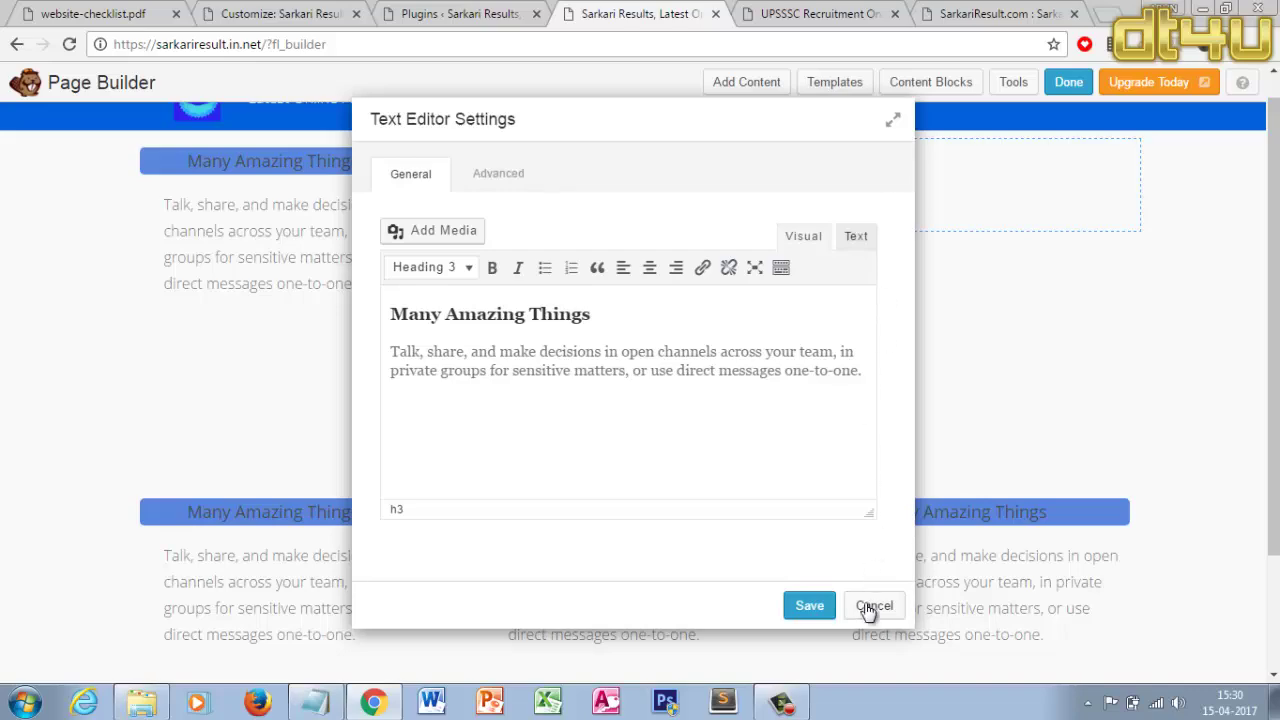
click(870, 608)
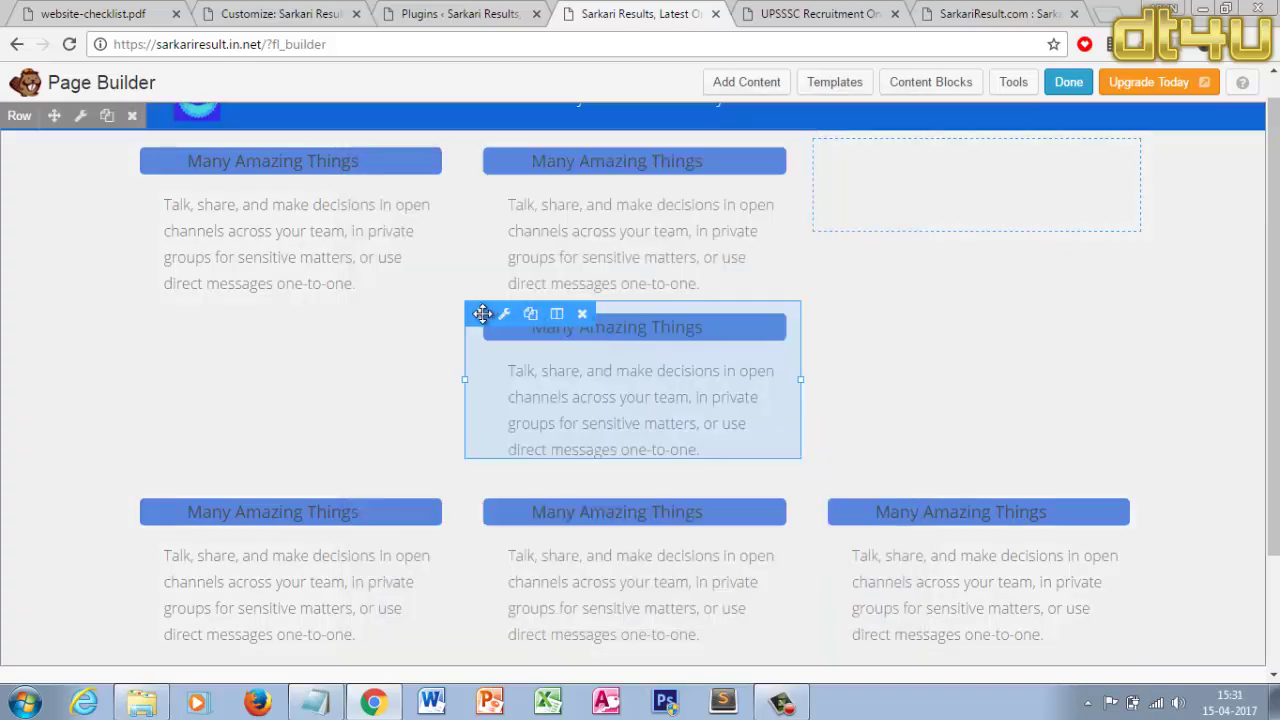
drag(483, 314, 880, 203)
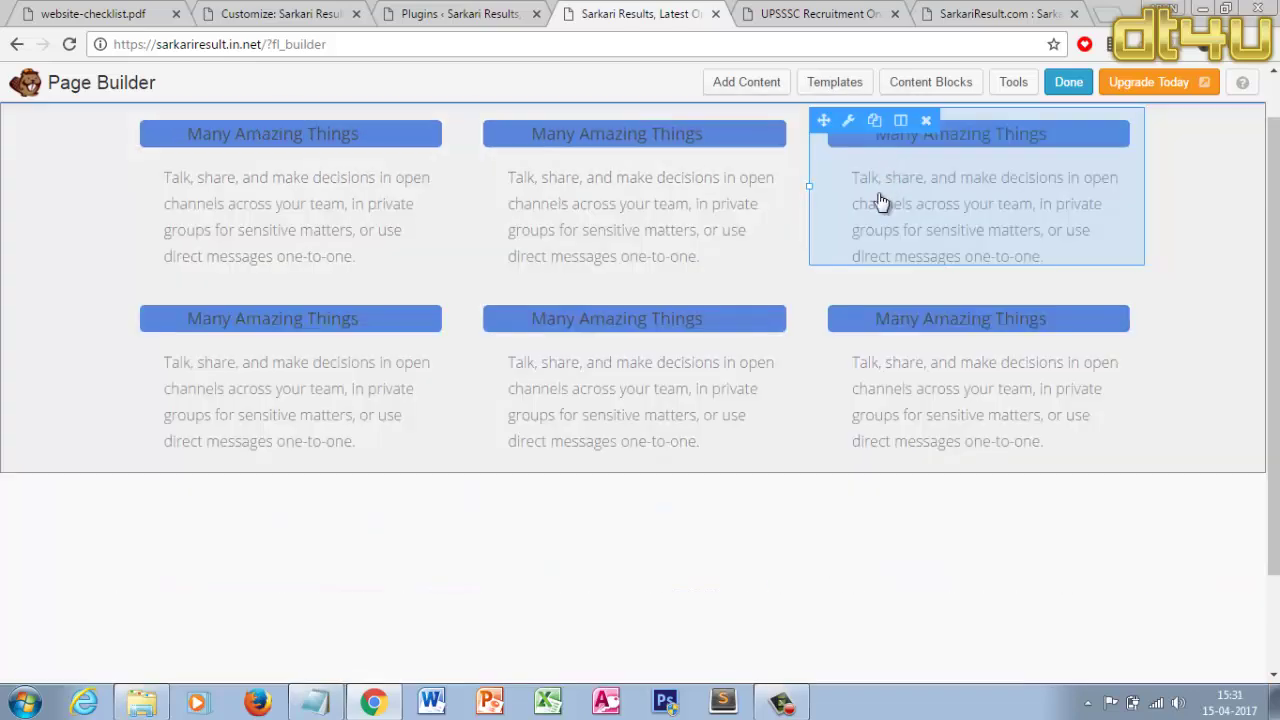
Delete all three text modules in the second line of the row
scroll(746, 217, up, 1)
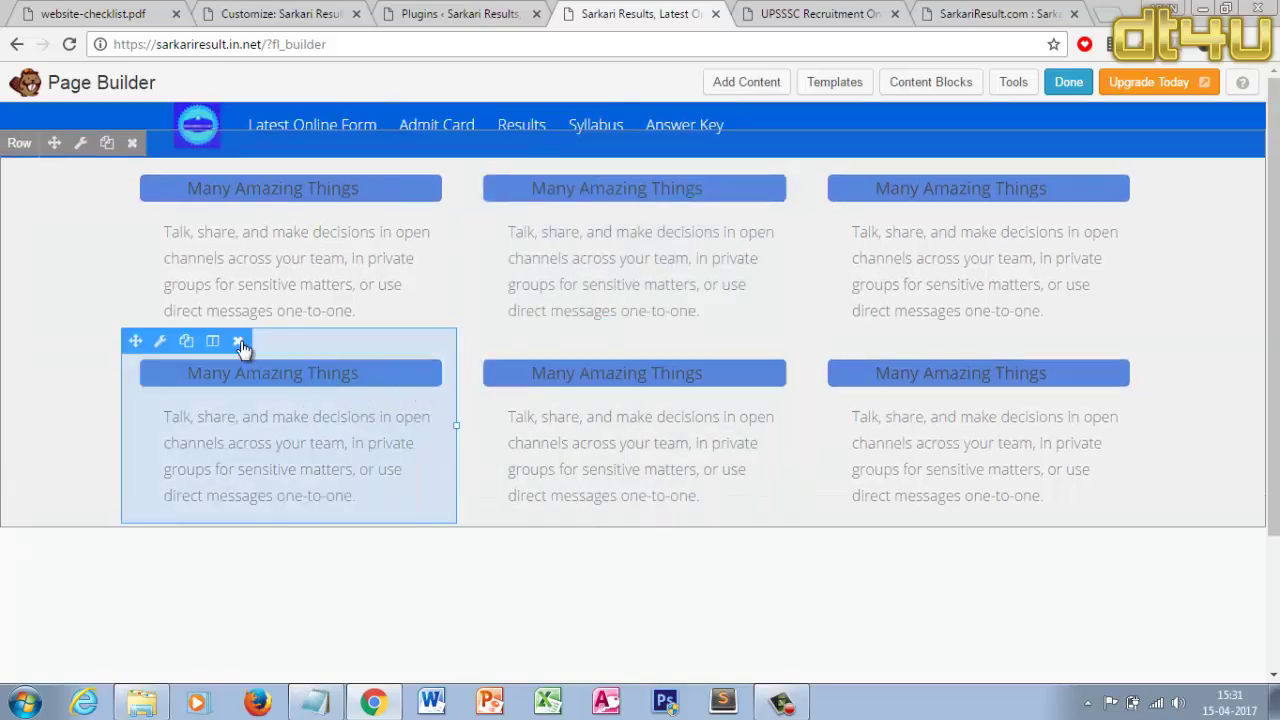
click(238, 342)
click(724, 181)
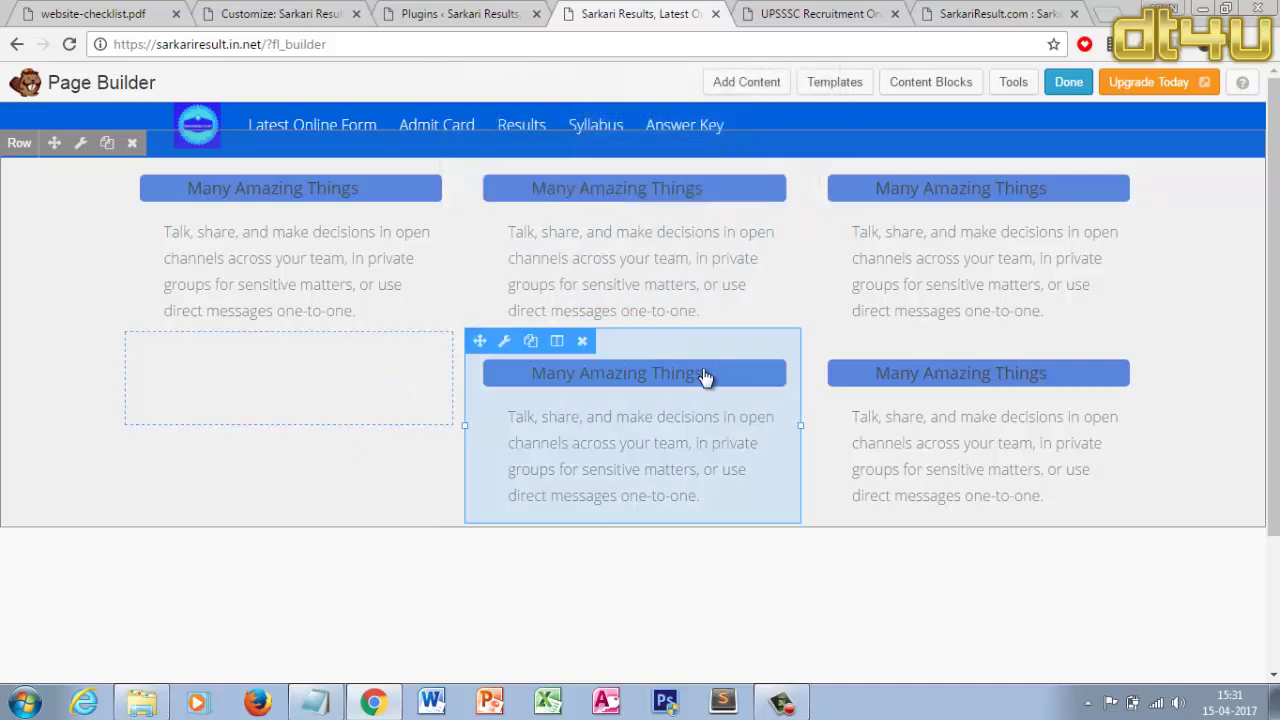
click(582, 343)
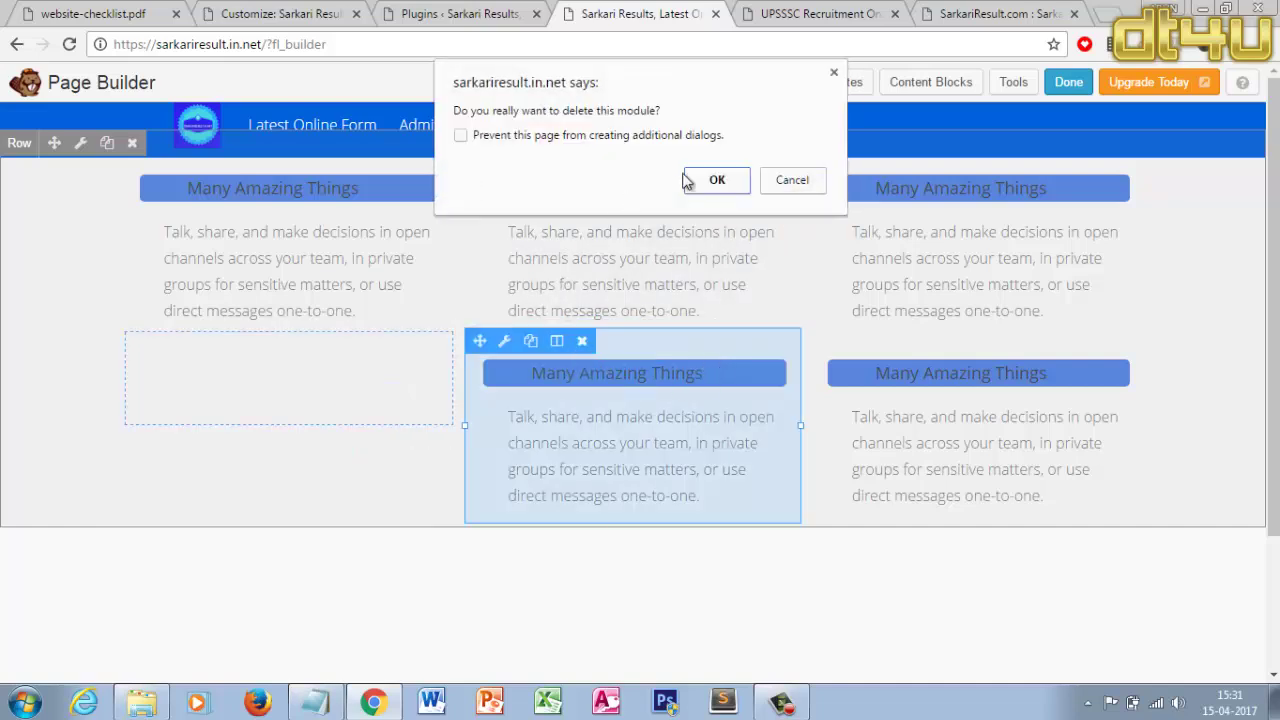
click(722, 179)
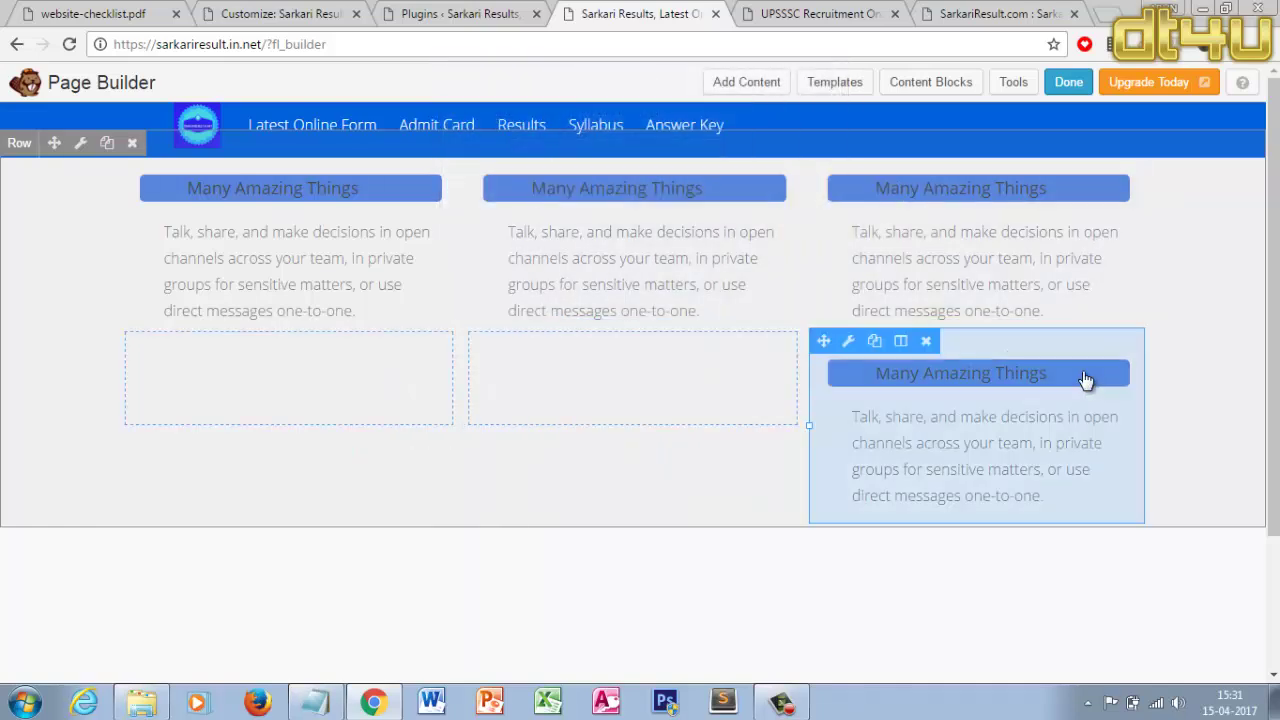
click(926, 341)
click(741, 190)
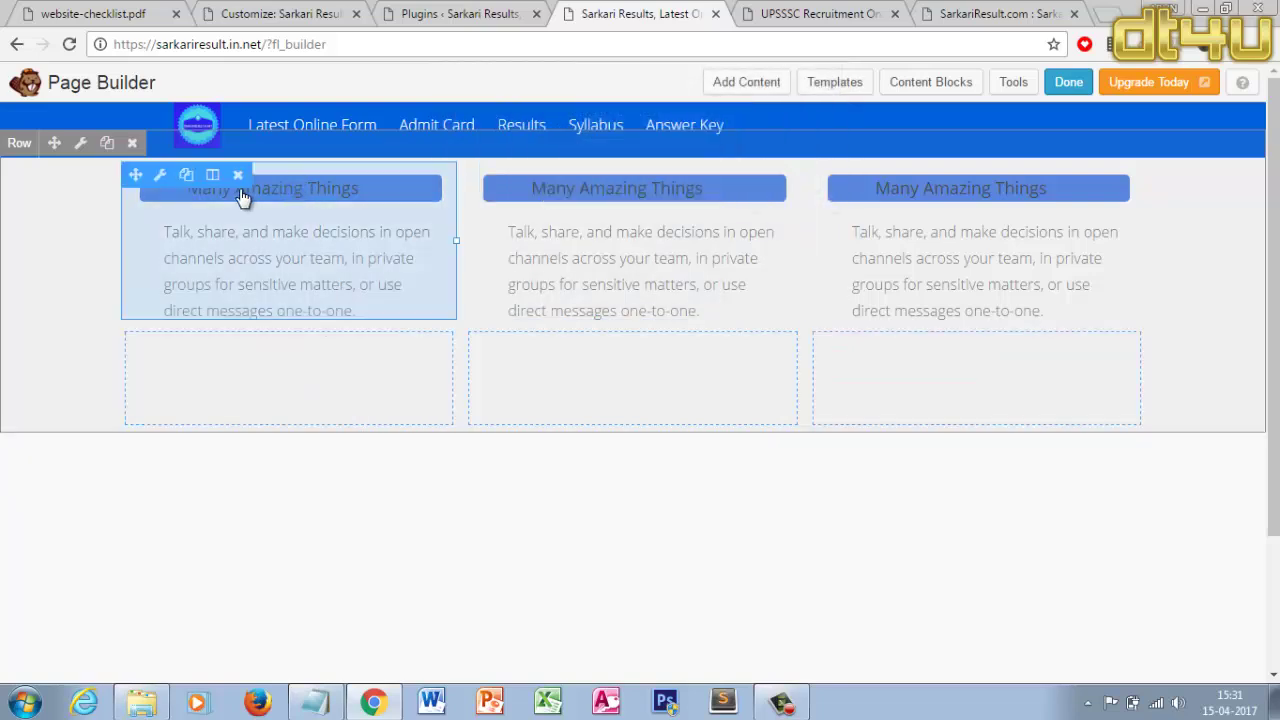
Duplicate each of the three remaining text modules so that every column holds two
click(187, 177)
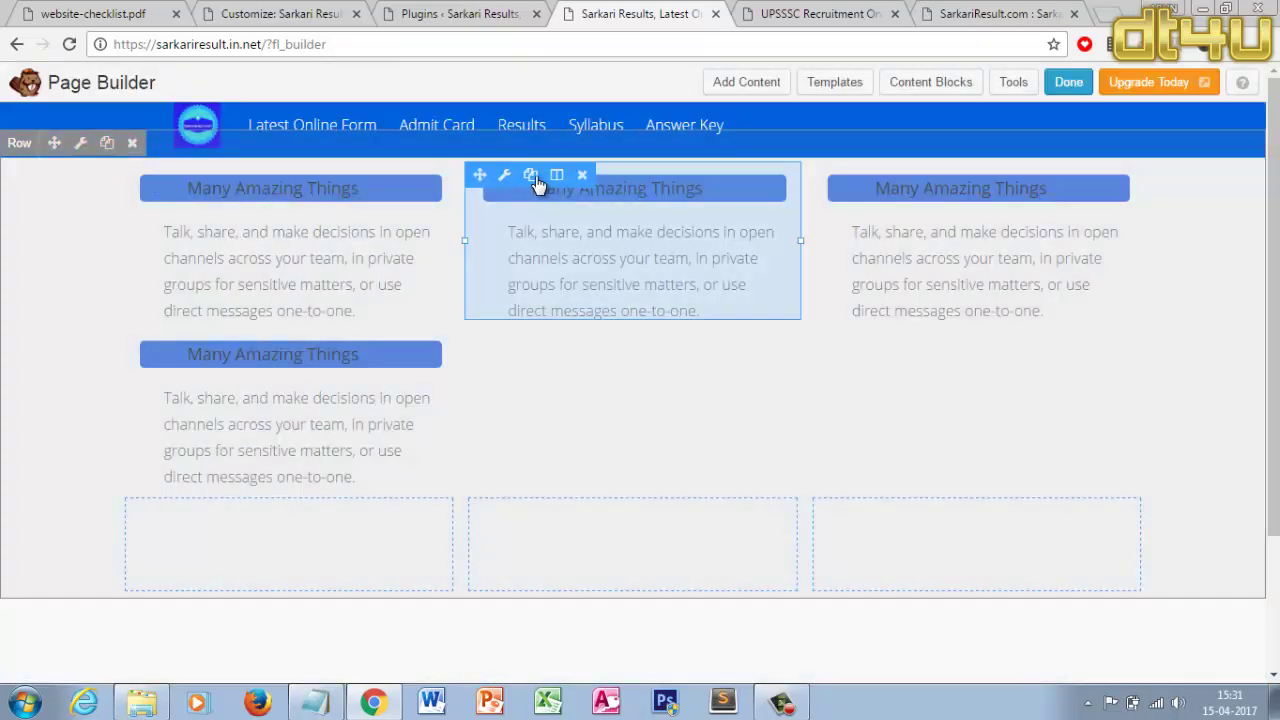
click(530, 175)
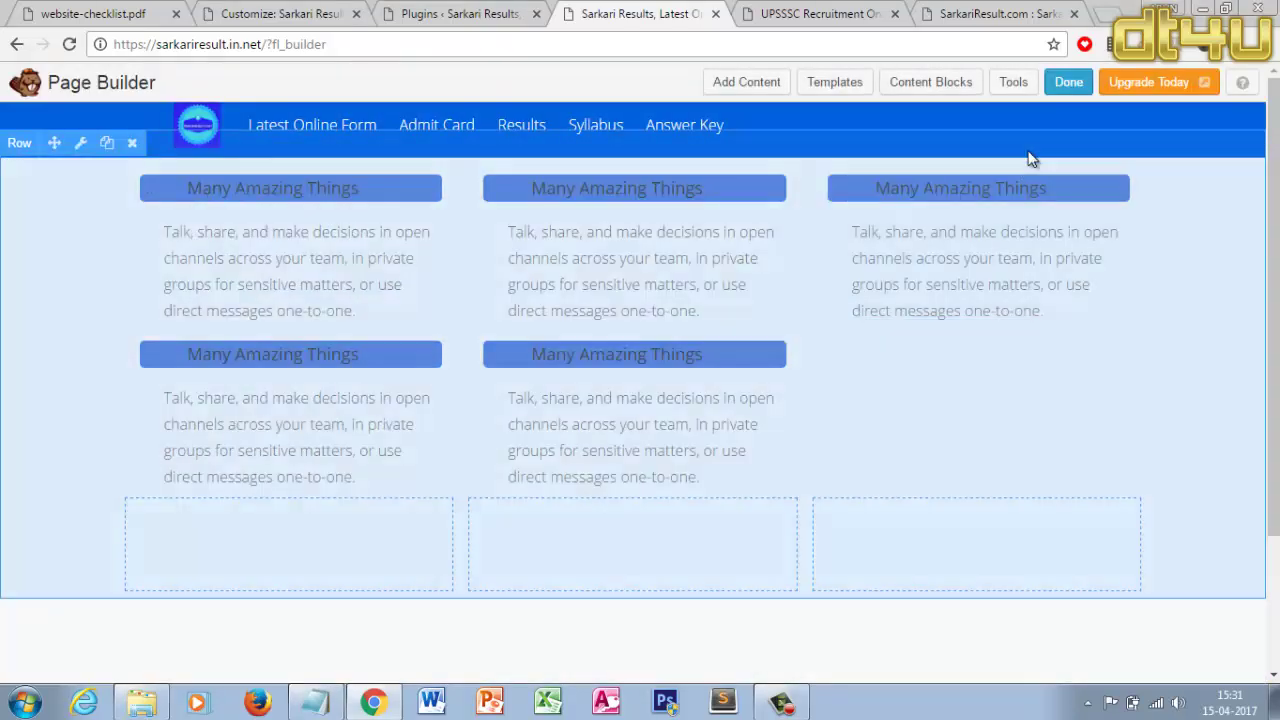
mouse_move(915, 195)
click(873, 178)
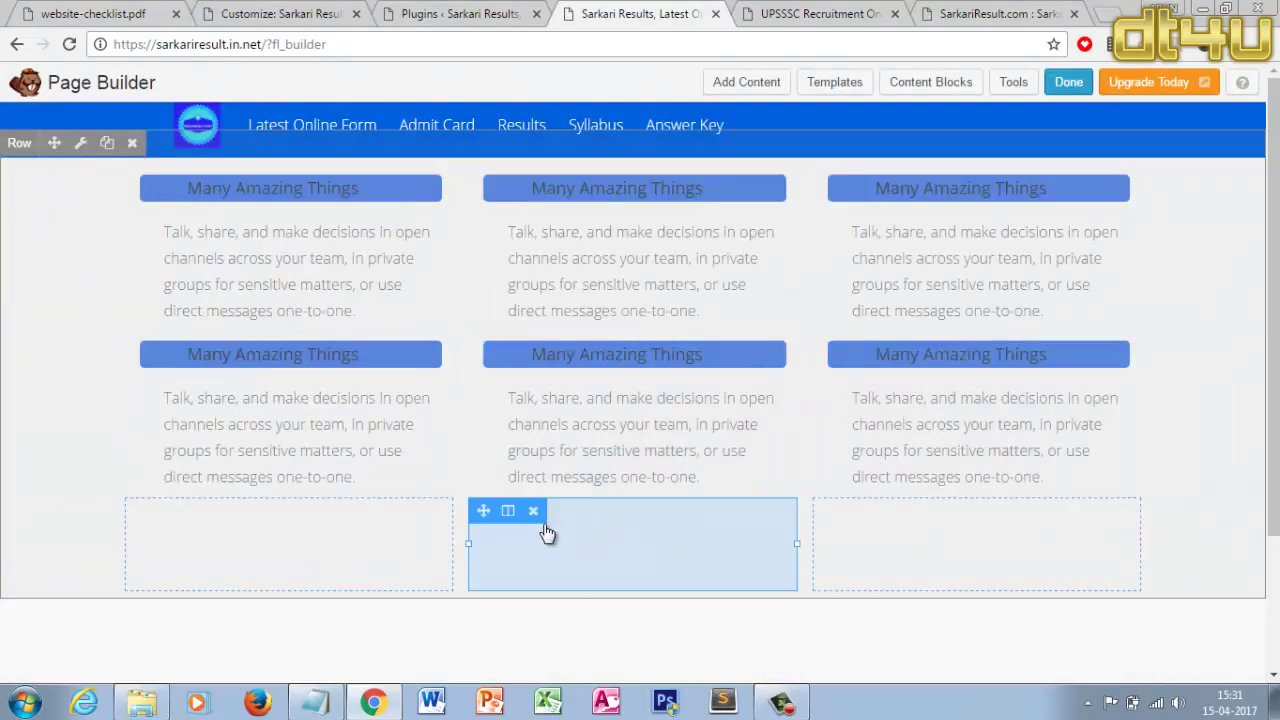
Delete the three empty columns beneath the text modules
click(533, 511)
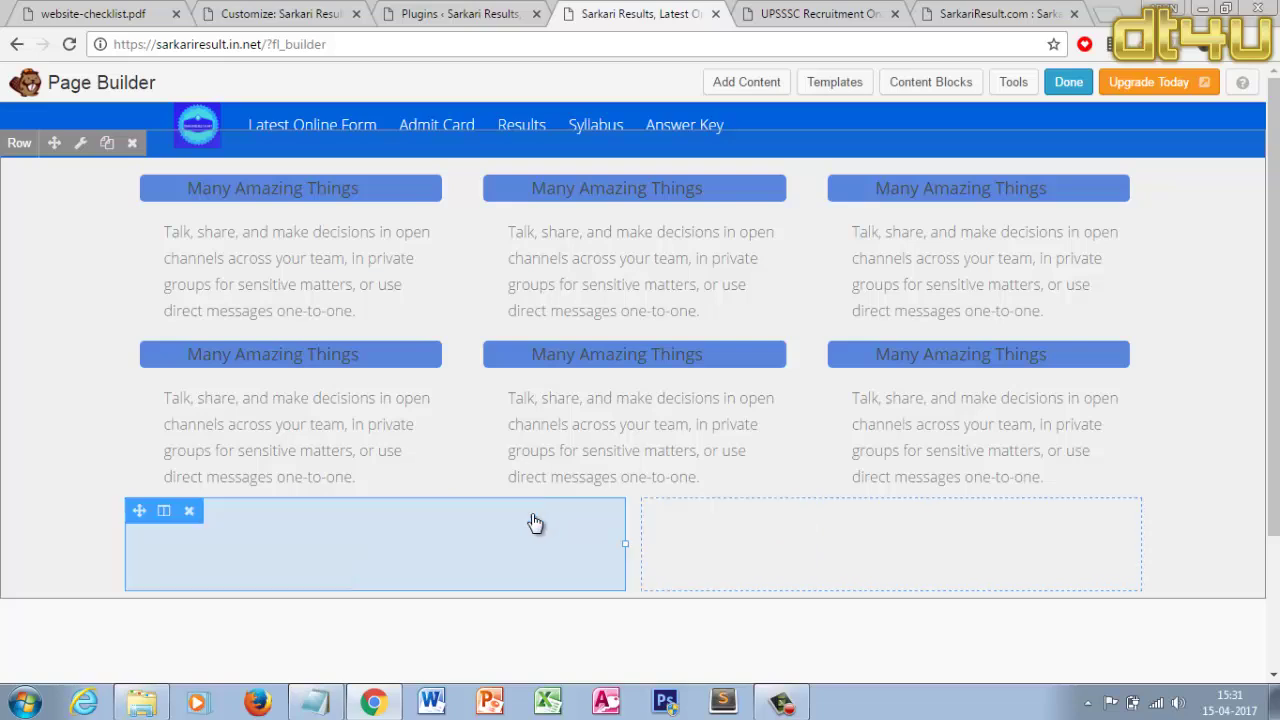
click(188, 518)
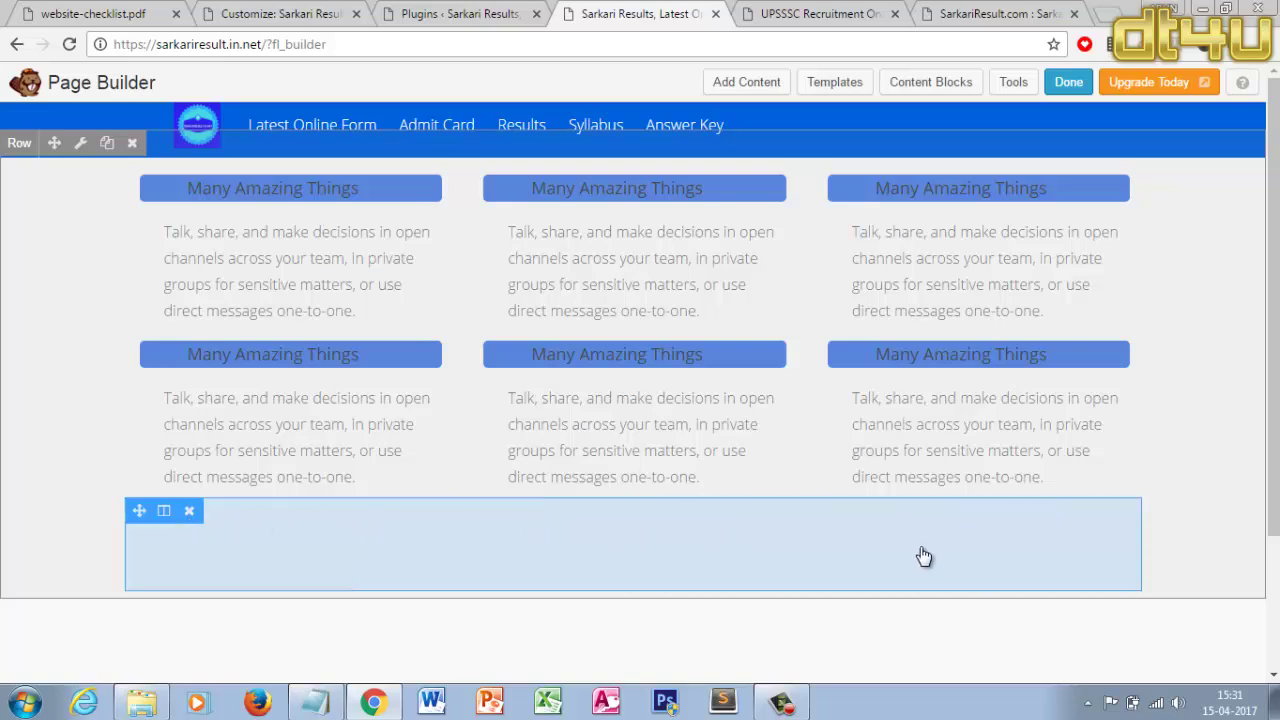
click(188, 513)
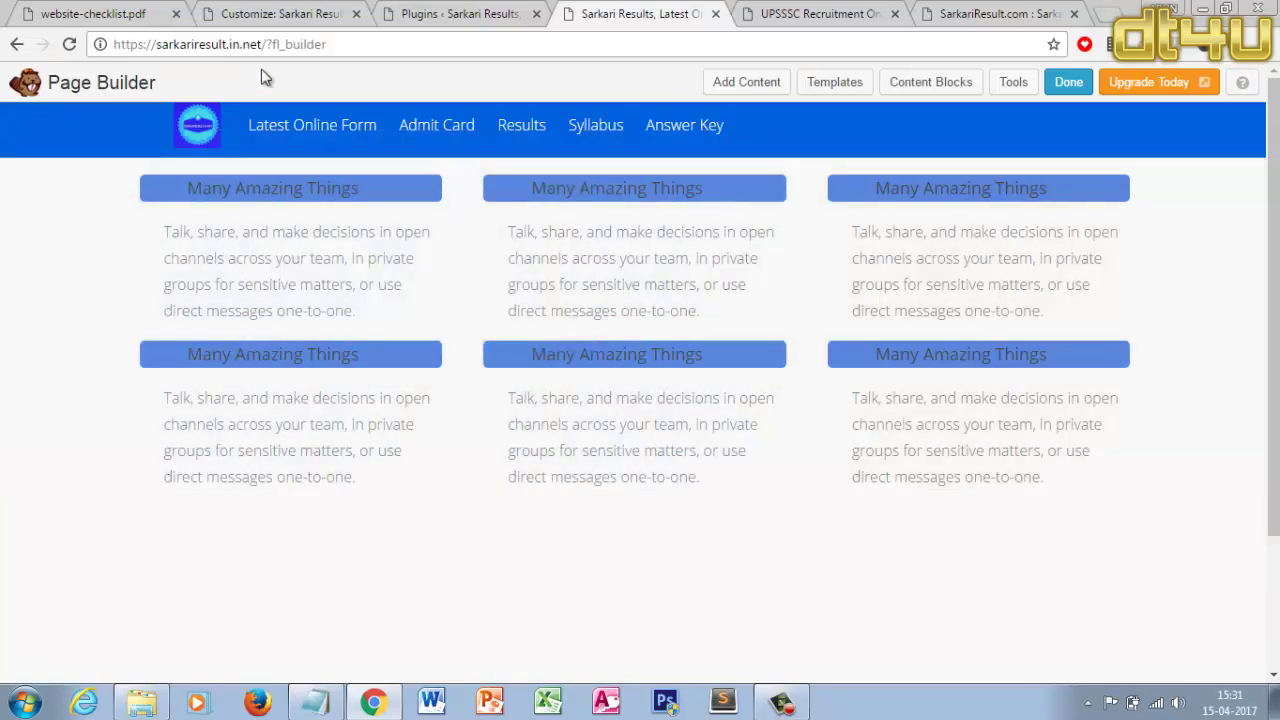
Examine the scrollable link lists under the headings on the upsssc.com reference site
mouse_move(414, 229)
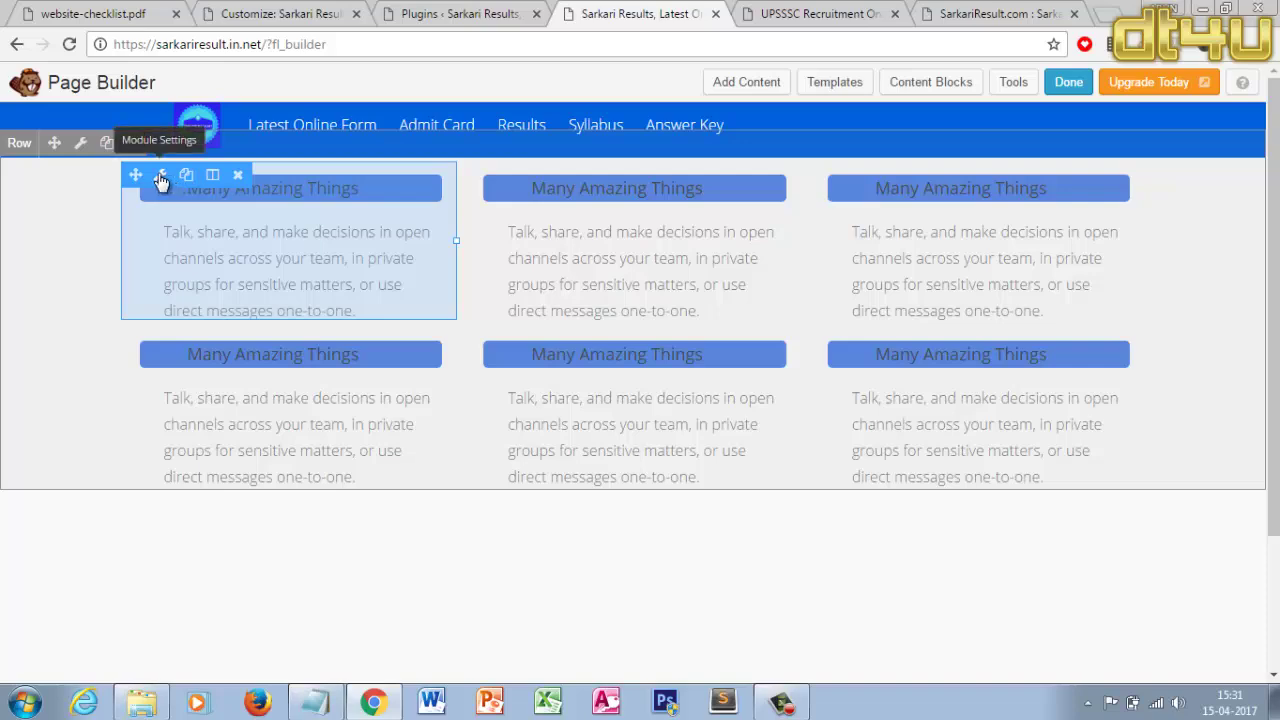
click(815, 14)
click(957, 20)
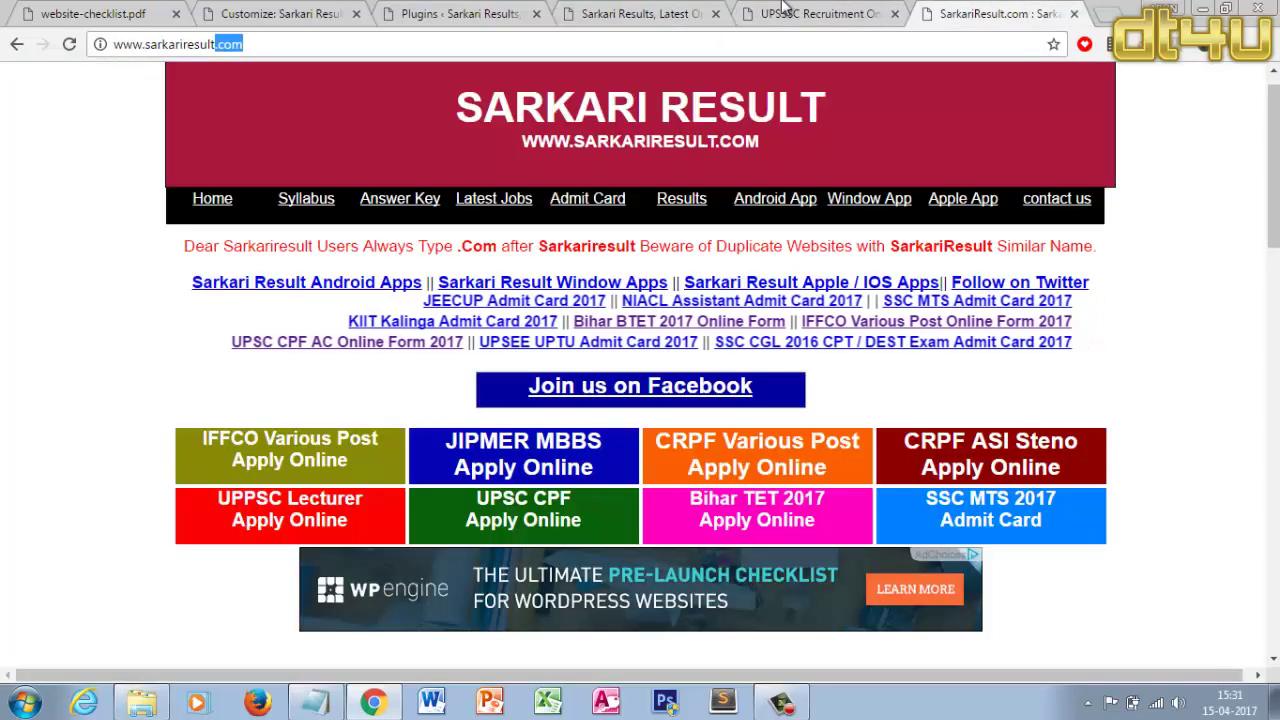
click(815, 14)
scroll(657, 430, down, 1)
scroll(657, 430, up, 5)
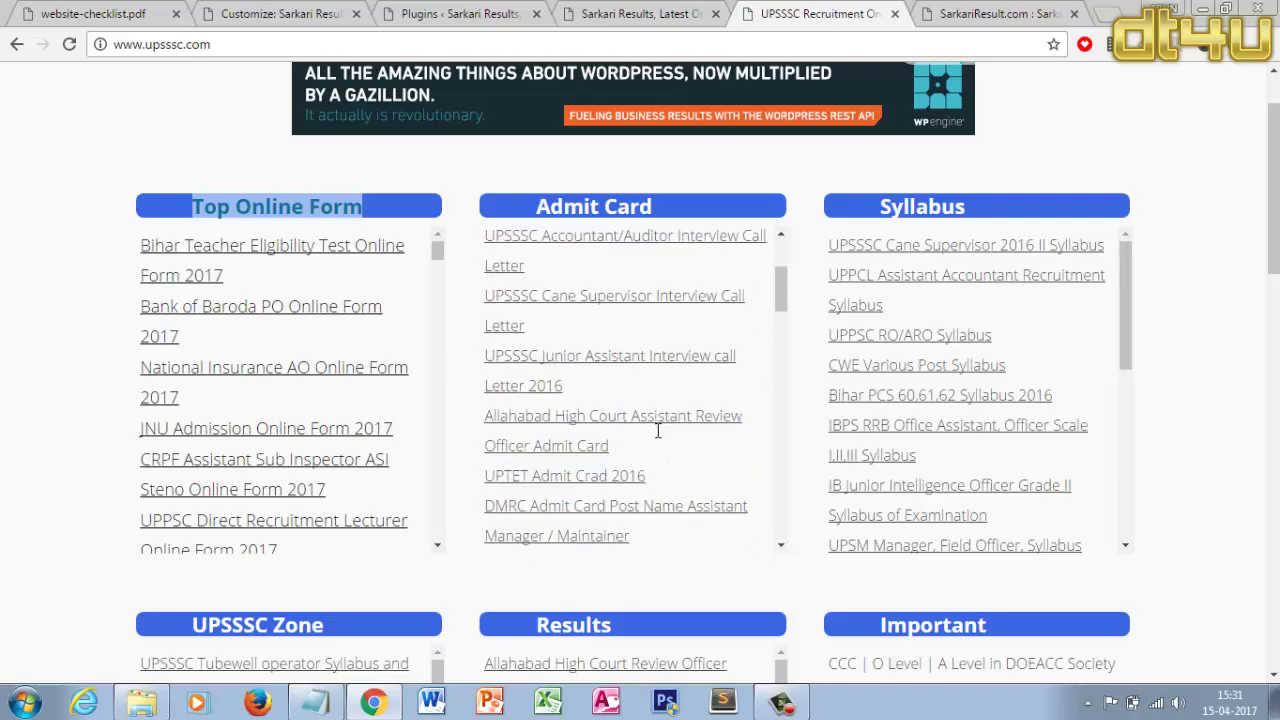
scroll(366, 382, down, 5)
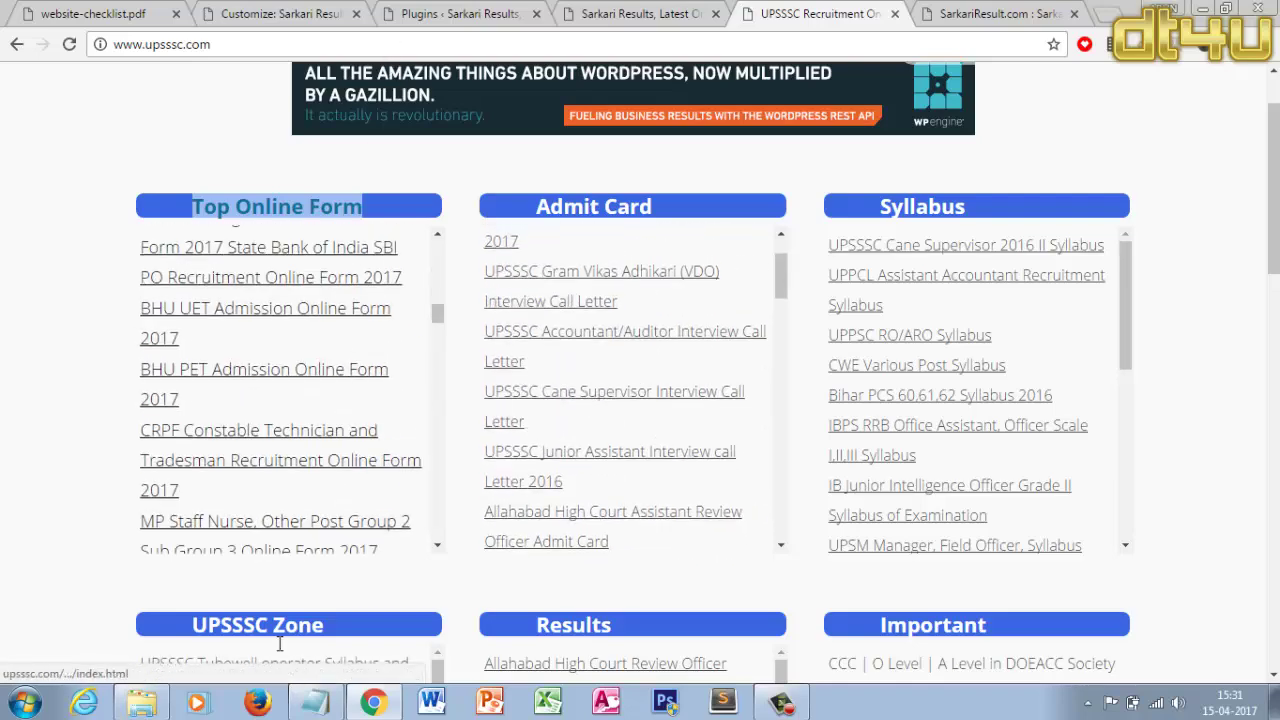
Switch to Notepad, copy the scroll-box div tag with width 330px and height 350px, and return to the browser
click(315, 703)
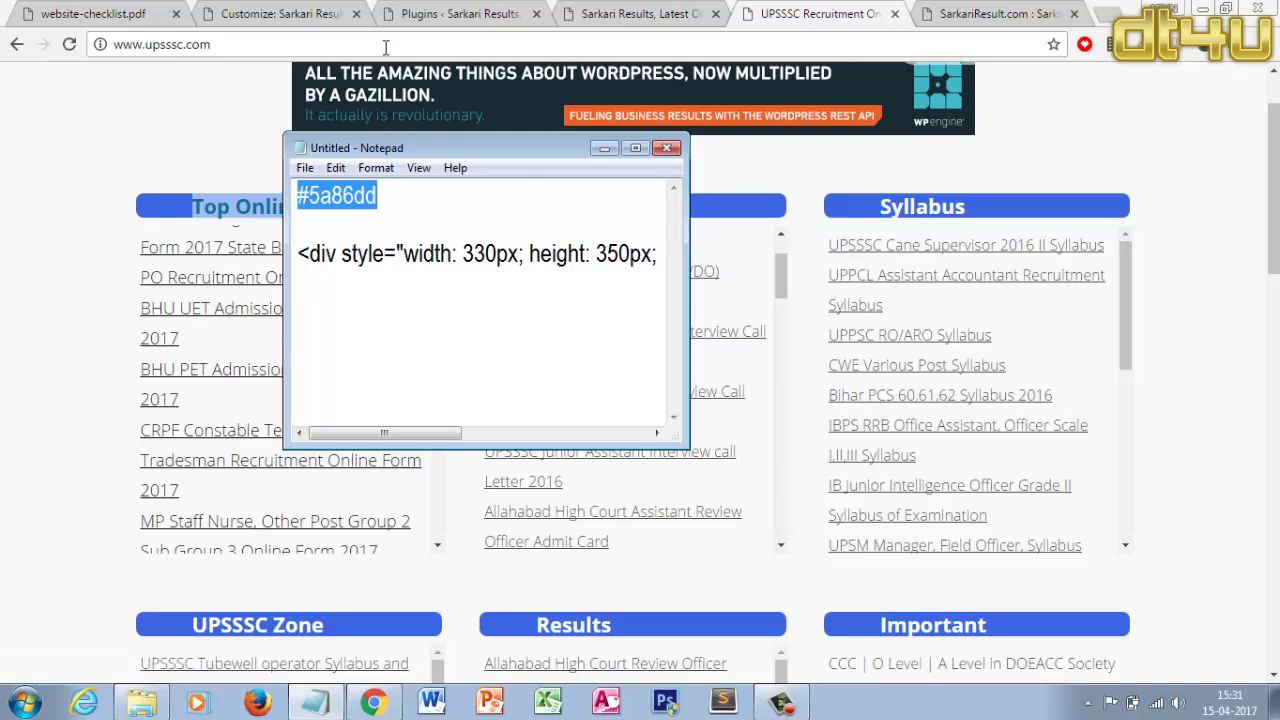
drag(300, 250, 768, 281)
right_click(522, 268)
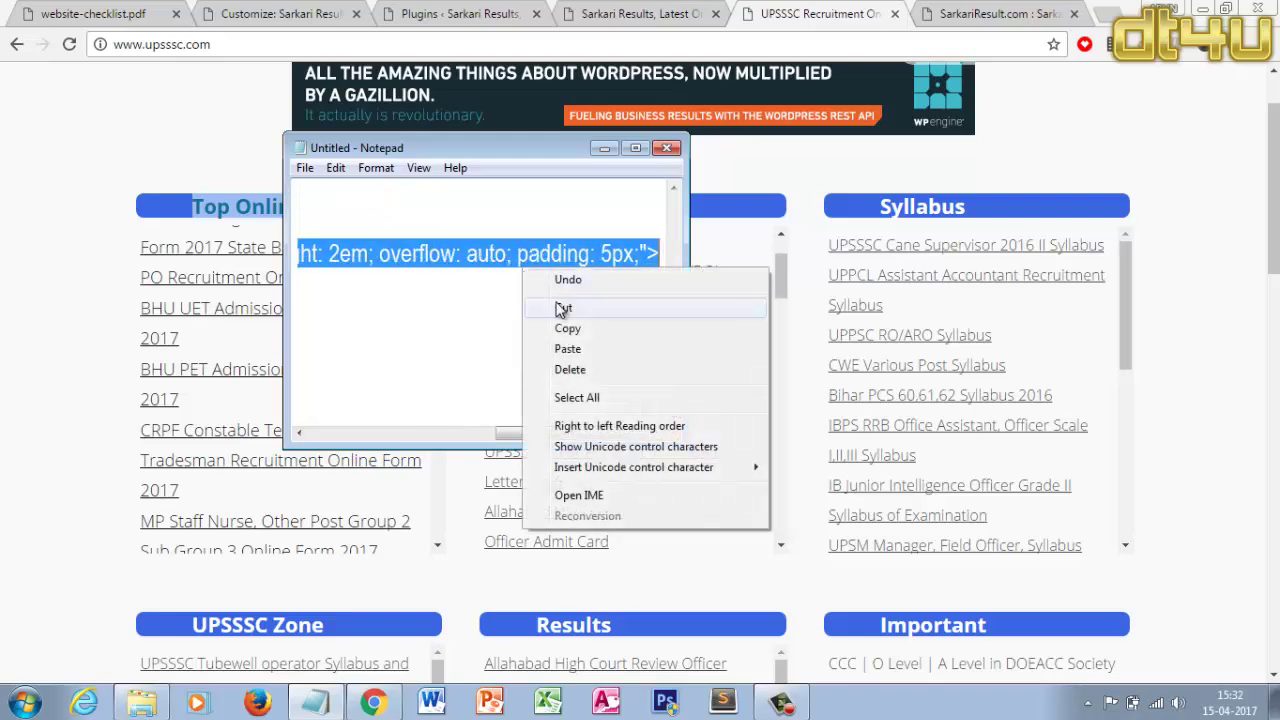
click(572, 325)
click(416, 12)
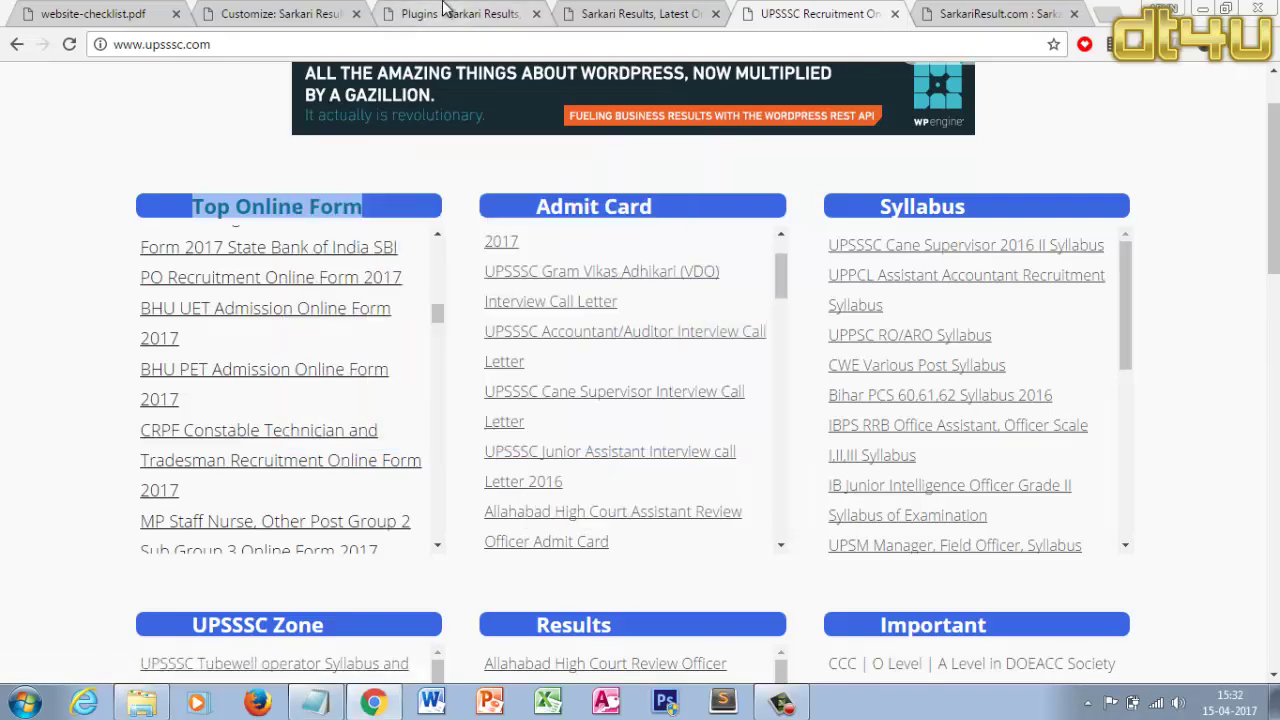
In the Page Builder, replace the paragraph in the first column's upper text module with the copied scroll-box div in the HTML source
click(305, 12)
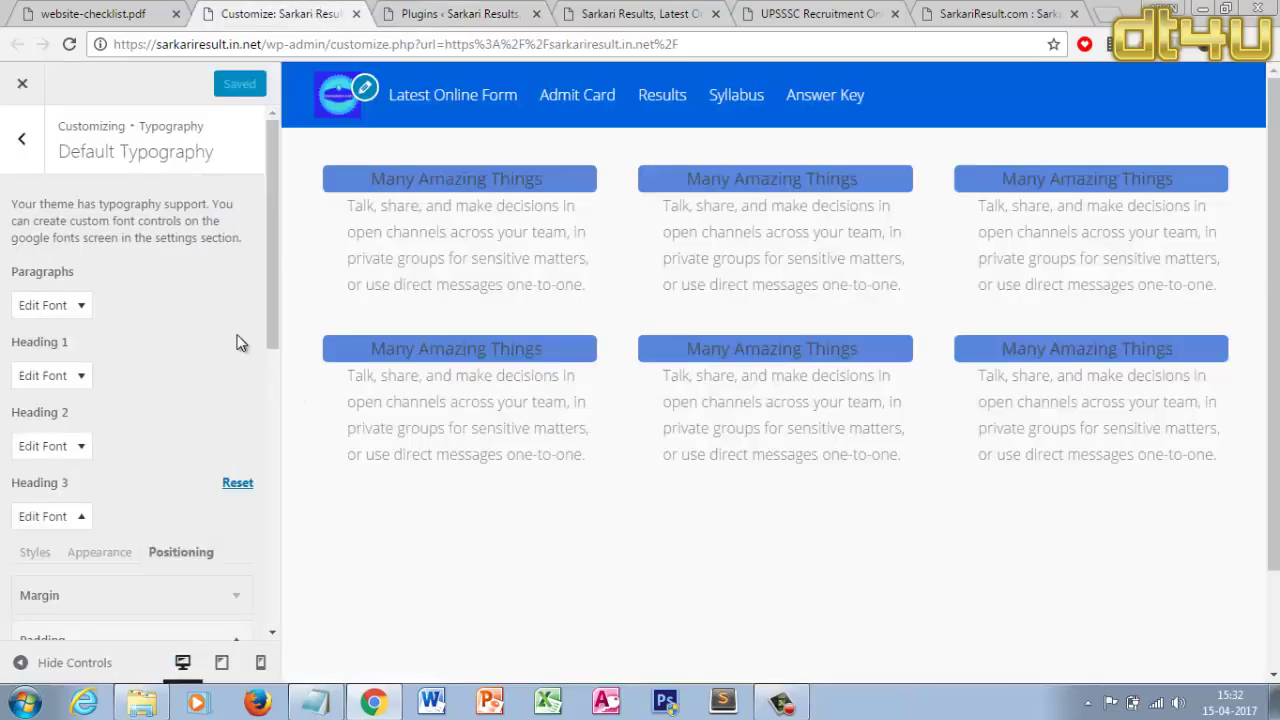
click(463, 12)
click(594, 14)
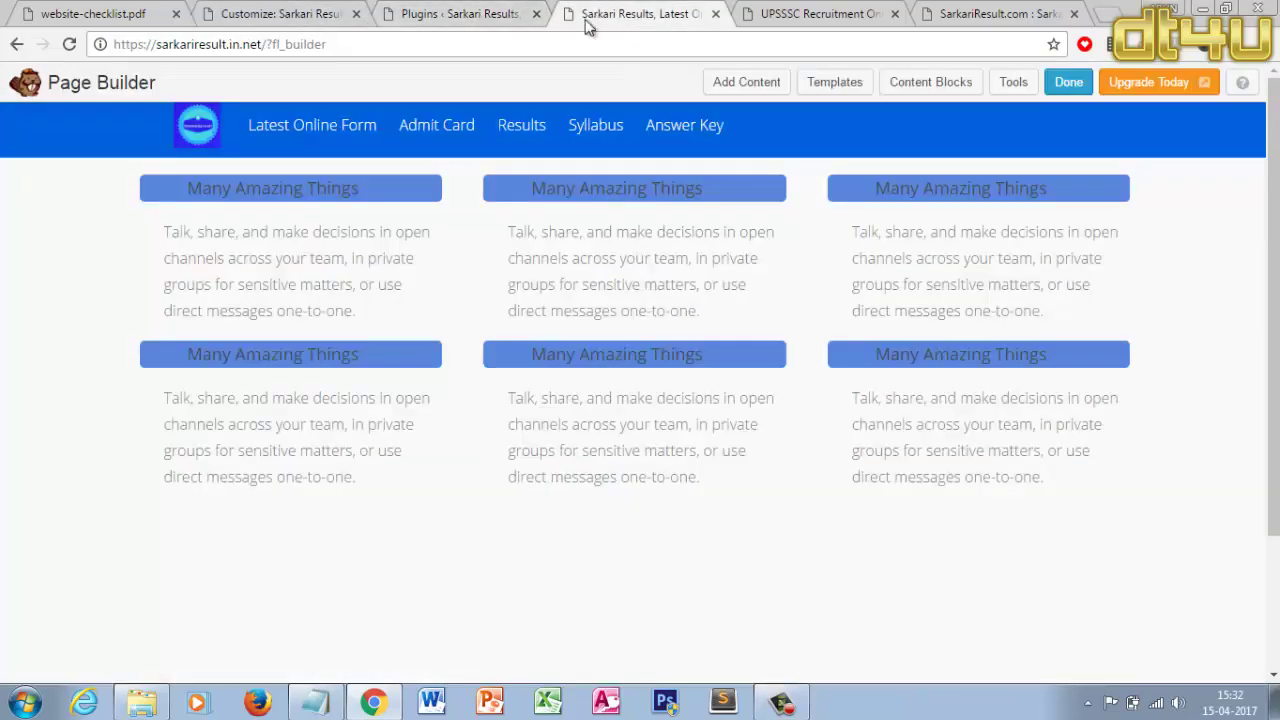
click(160, 175)
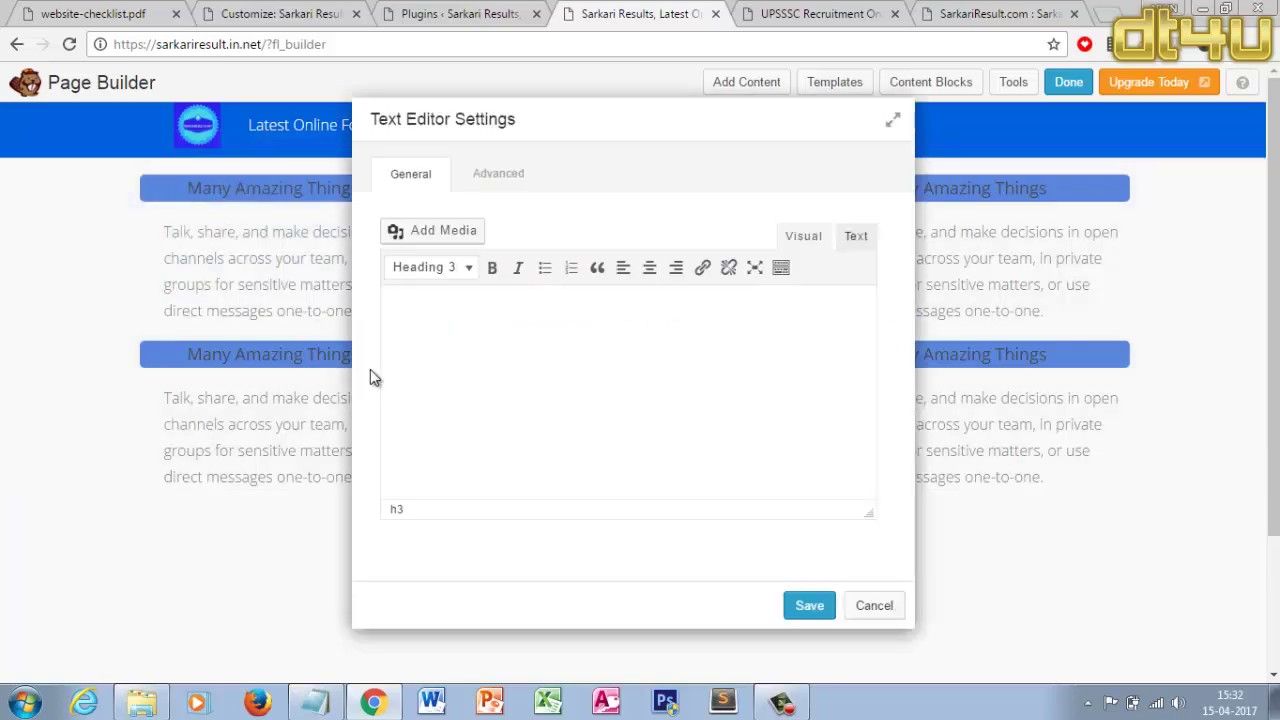
click(856, 240)
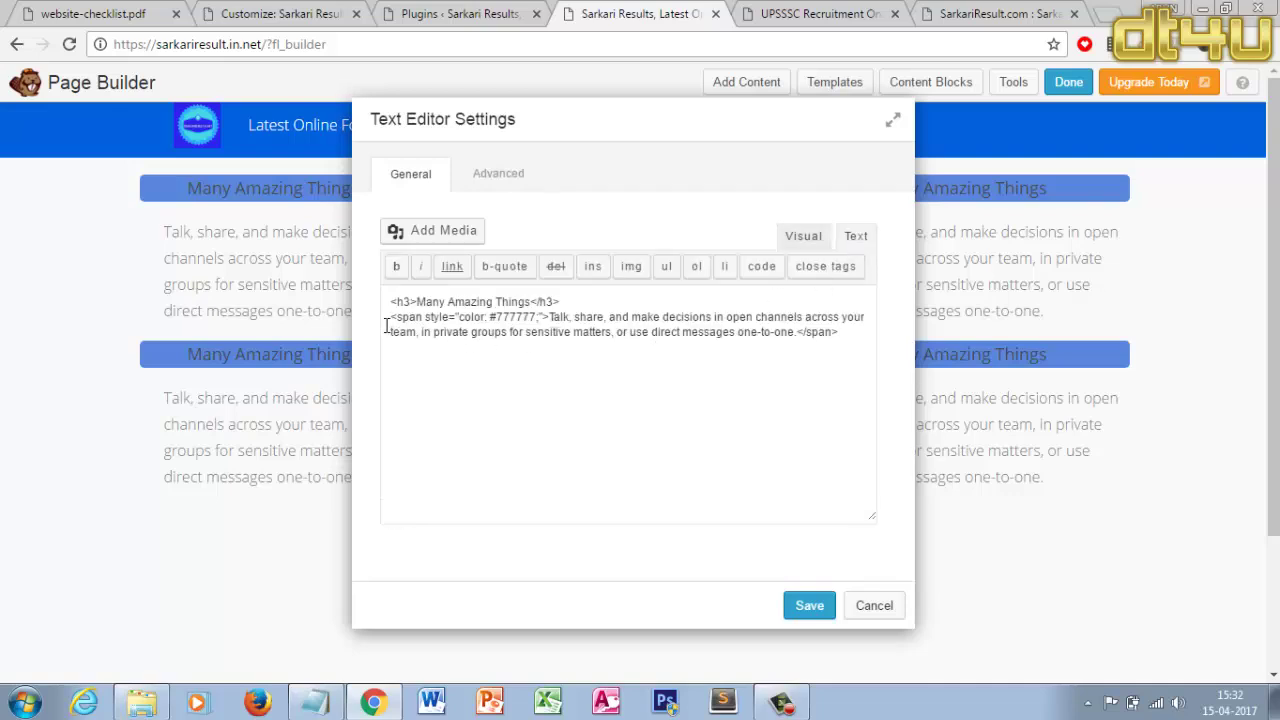
drag(385, 325, 455, 320)
drag(727, 352, 837, 333)
drag(409, 316, 708, 349)
key(BackSpace)
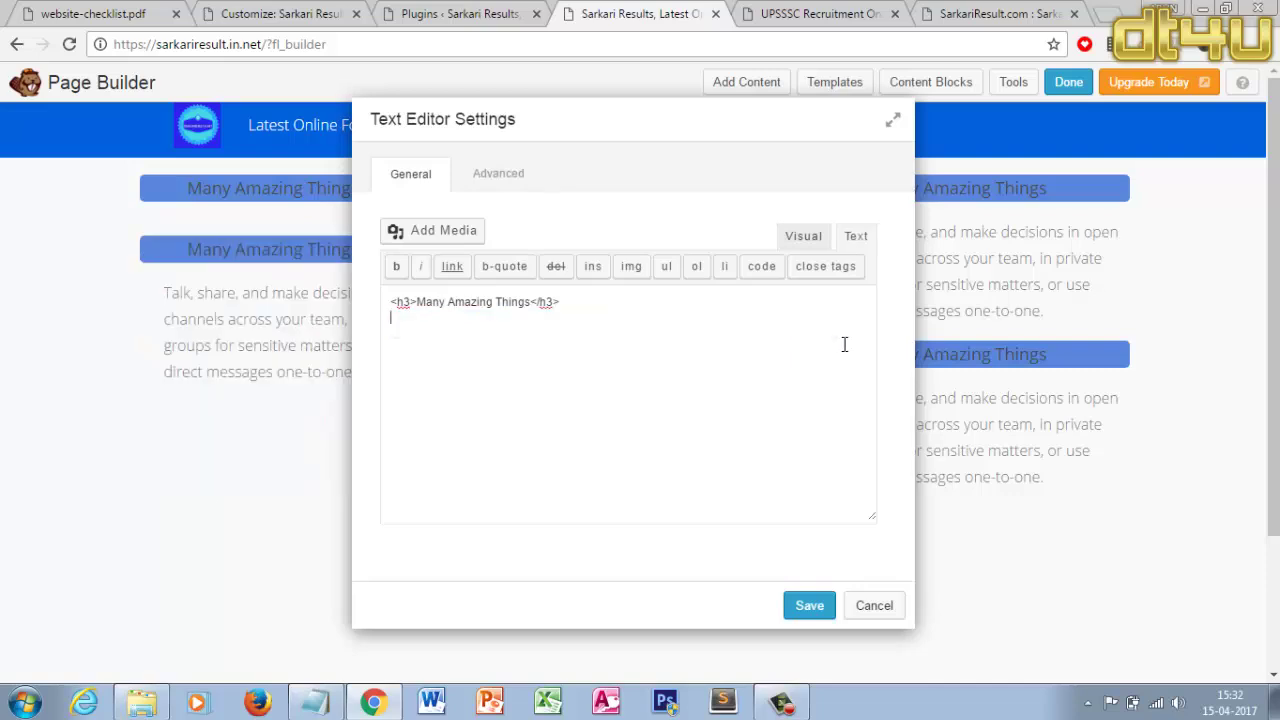
key(ctrl+v)
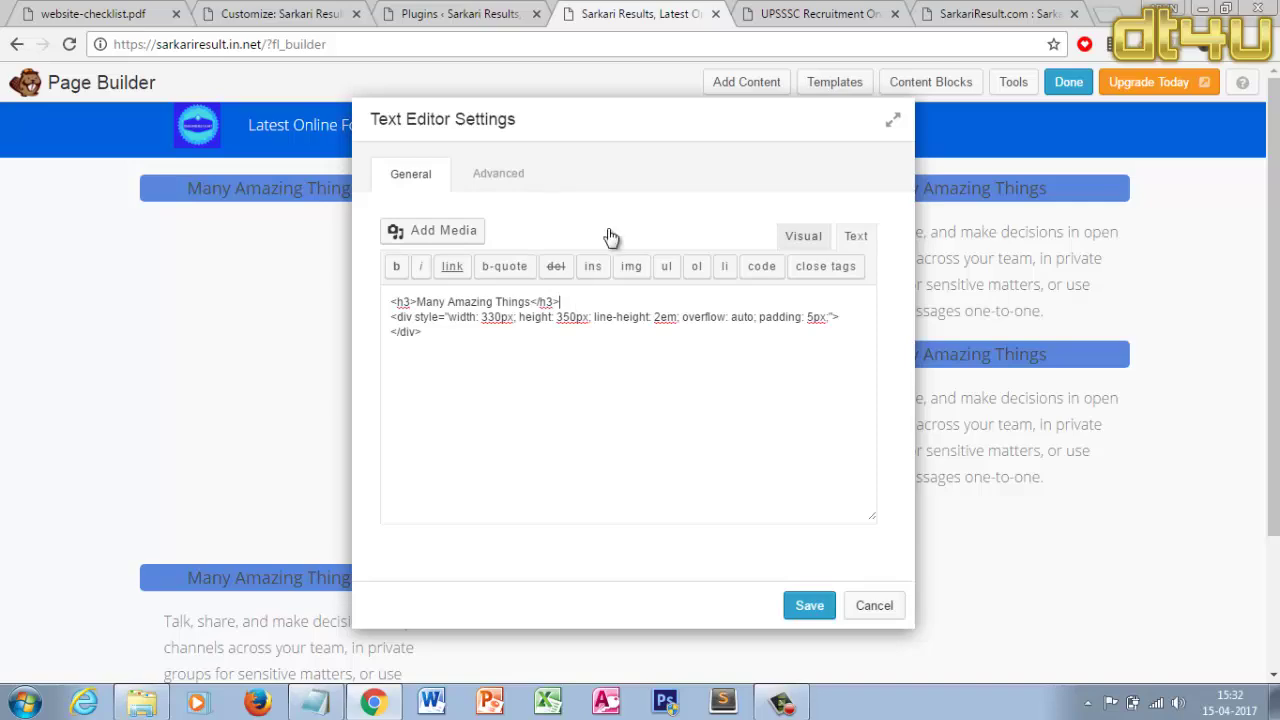
Copy the upsssc.com text from the start of the Syllabus list through "CCC | O Level | A Level in DOEACC" under Important
click(787, 10)
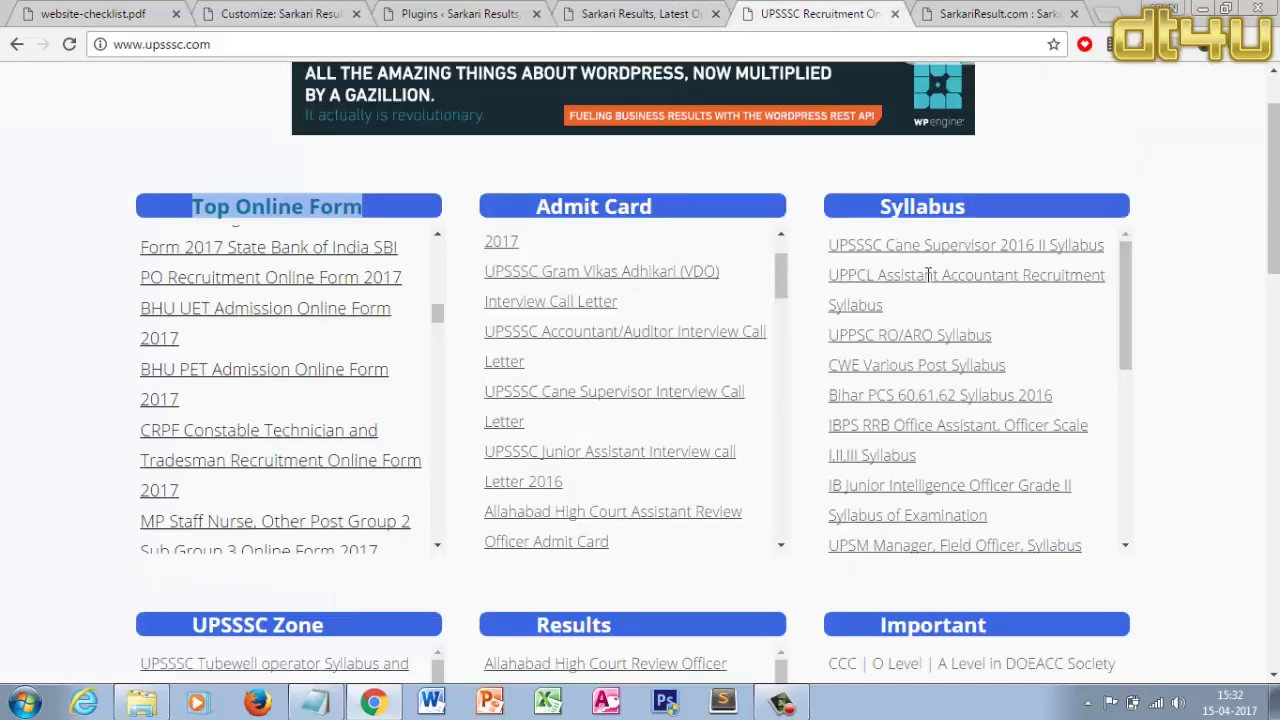
click(829, 243)
drag(1001, 326, 1064, 652)
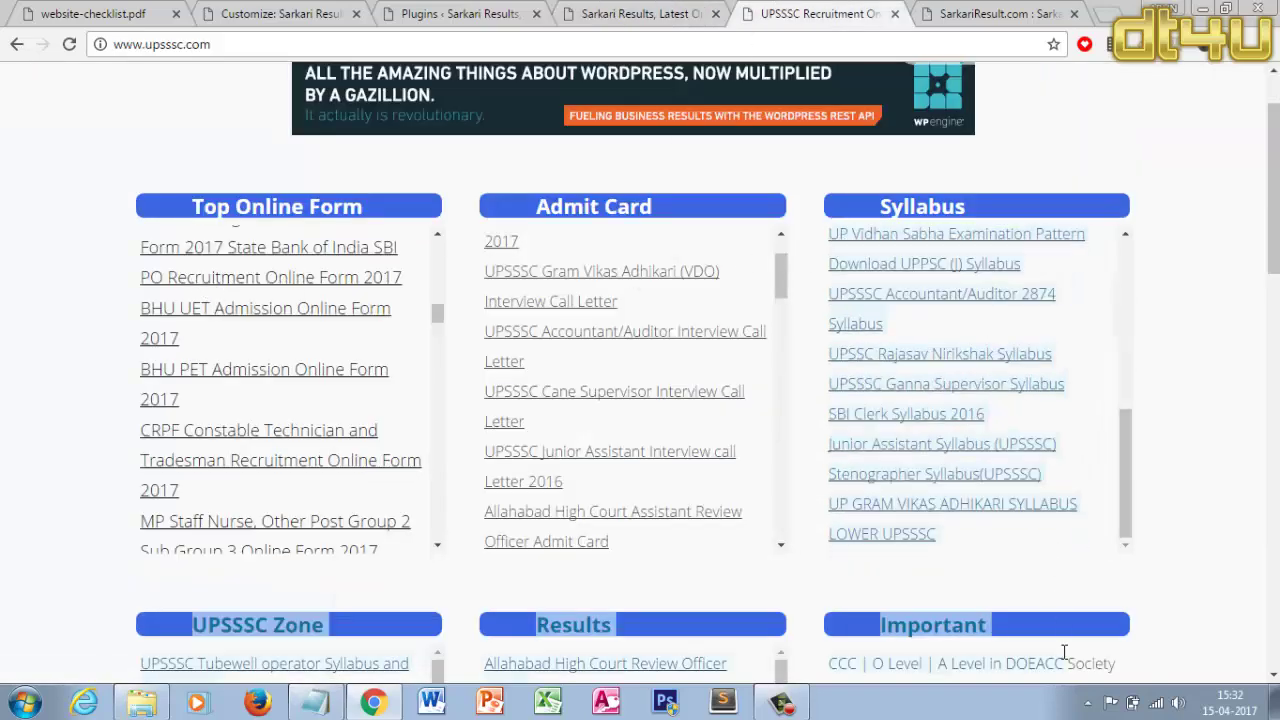
right_click(979, 416)
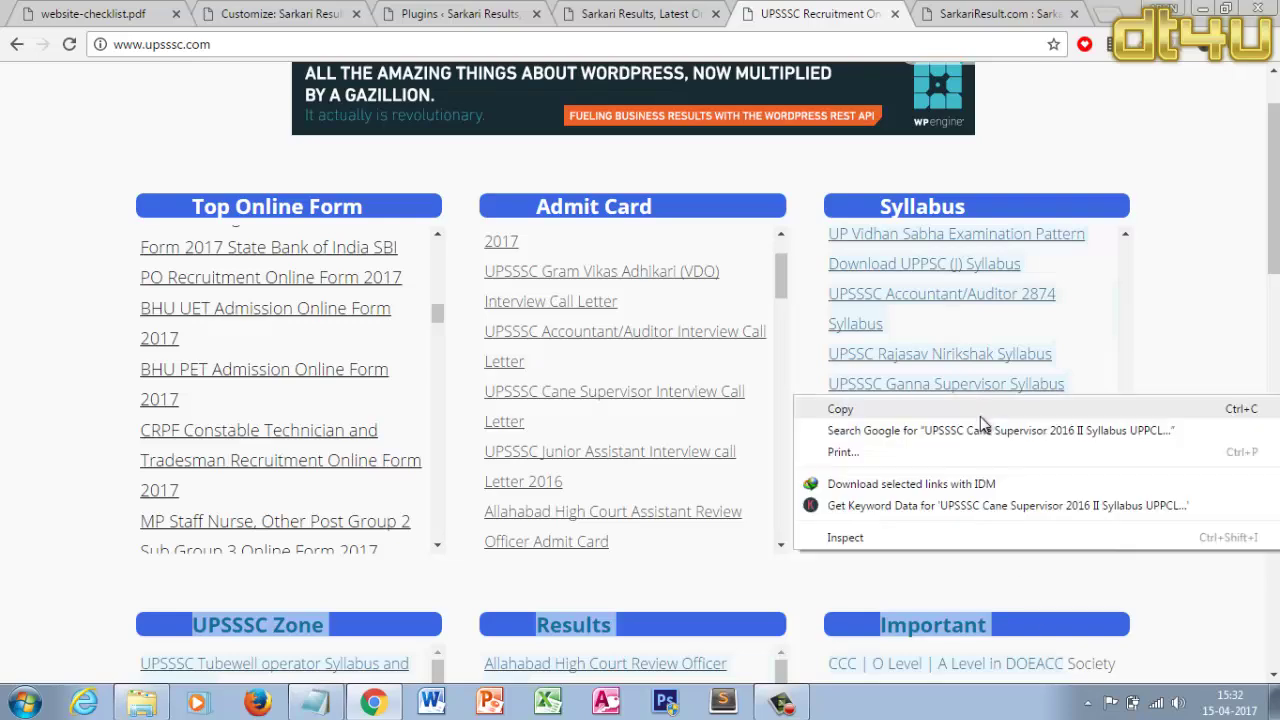
click(980, 416)
Return to the Page Builder and paste the copied list inside the scroll-box div on a new line
click(234, 8)
click(128, 14)
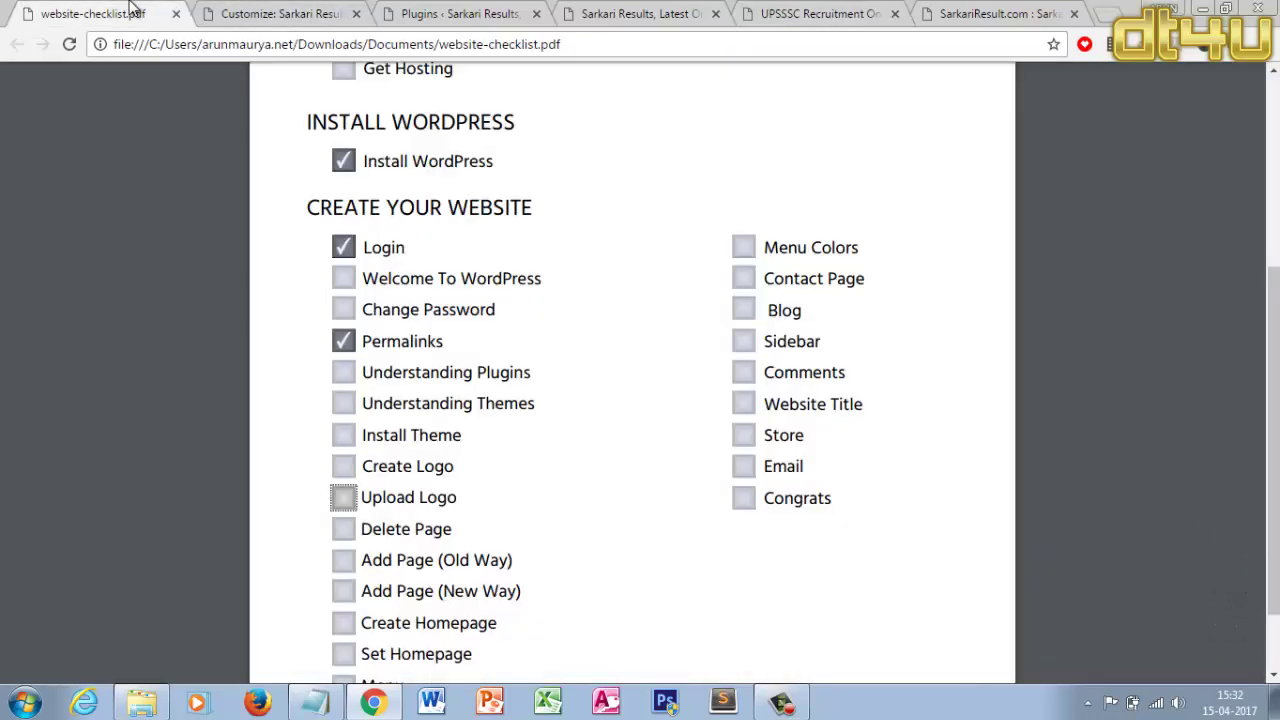
click(305, 12)
click(470, 10)
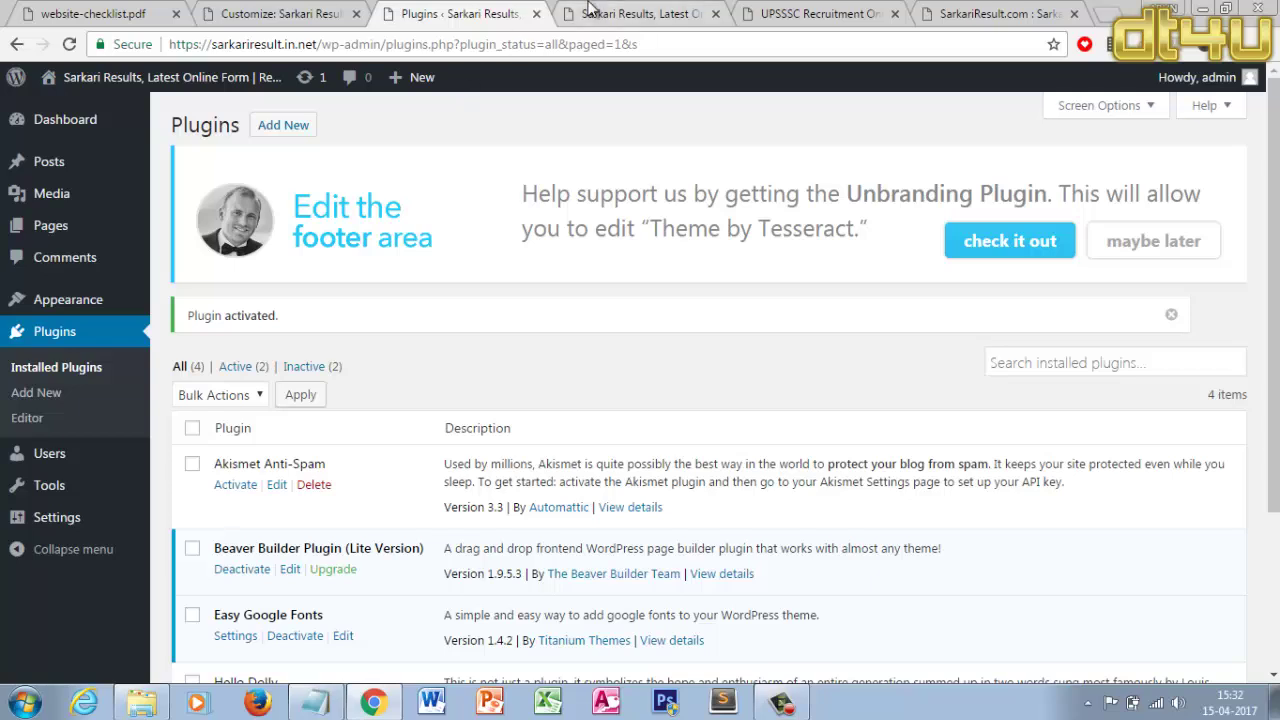
click(590, 12)
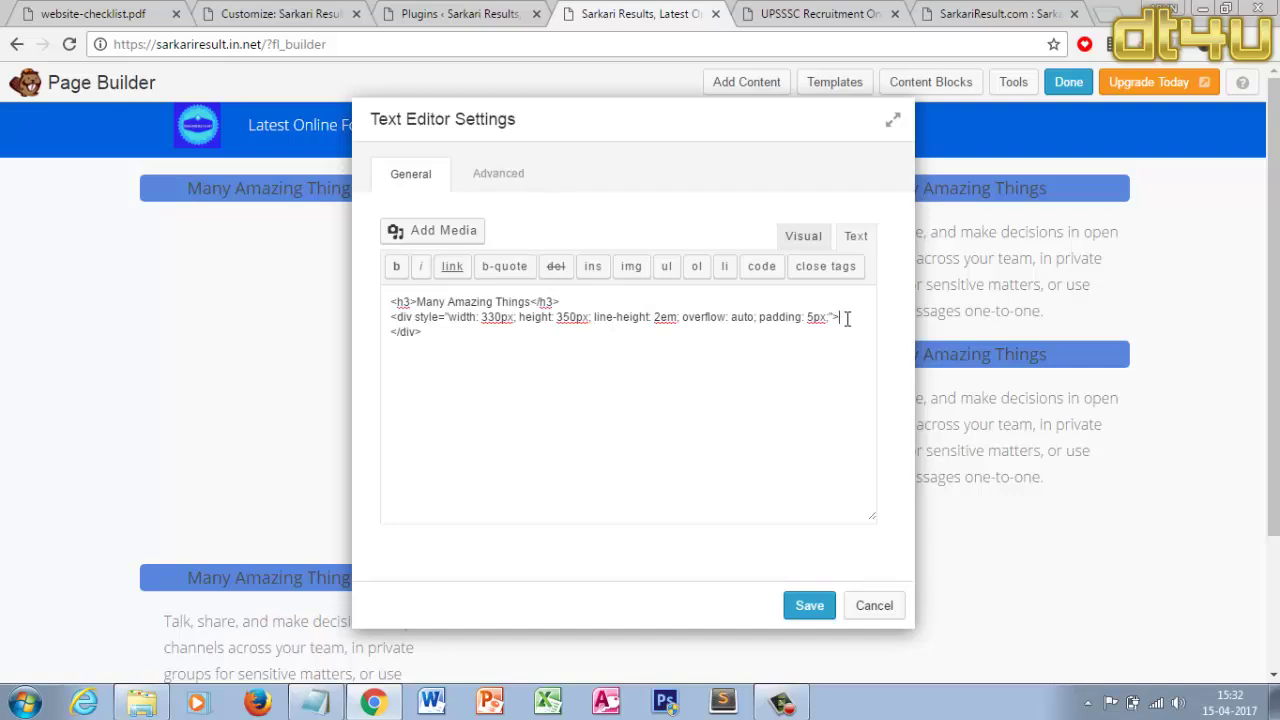
key(Return)
key(ctrl+v)
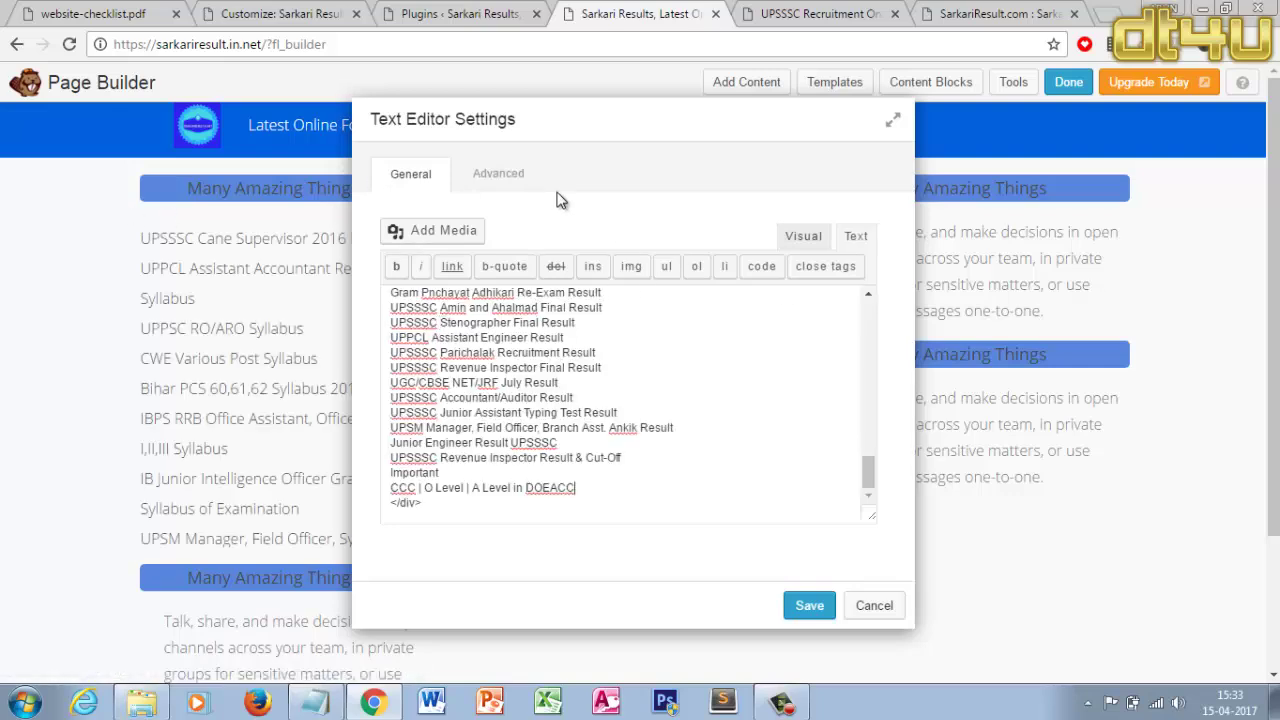
Move the settings dialog clear of the first column and examine the scrollable list on the page and in the visual editor
drag(601, 116, 878, 143)
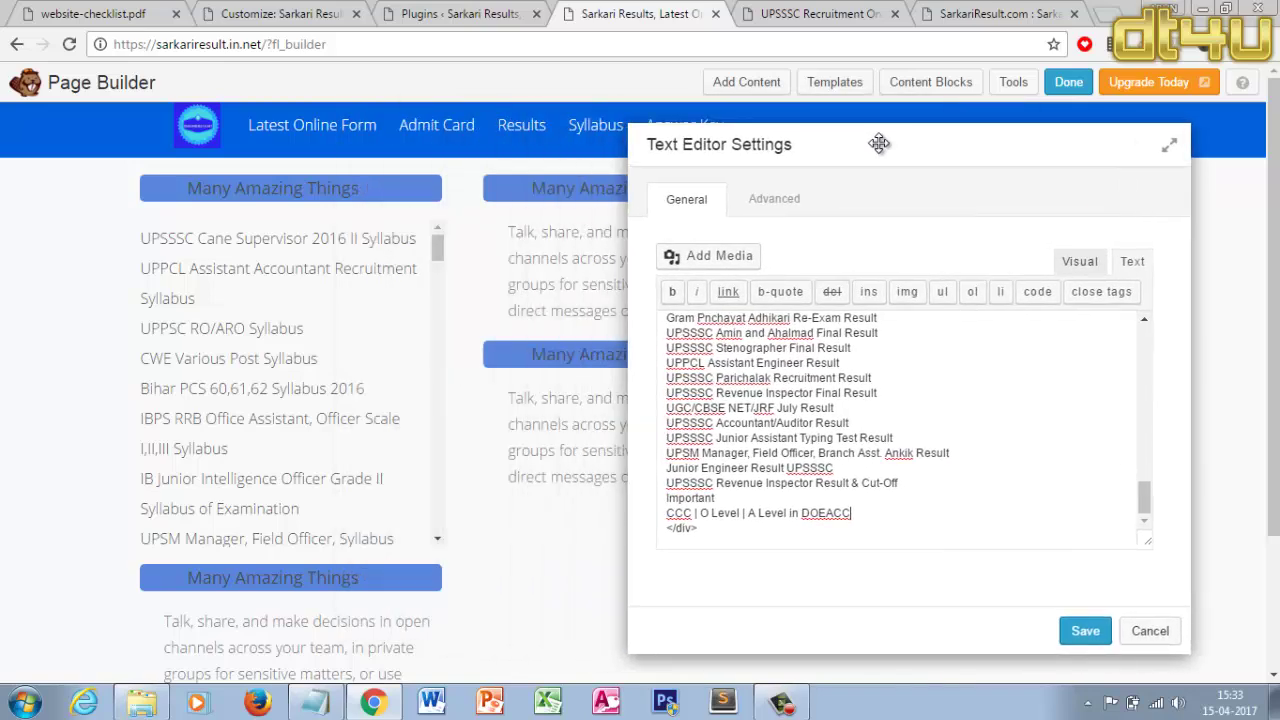
scroll(383, 301, down, 2)
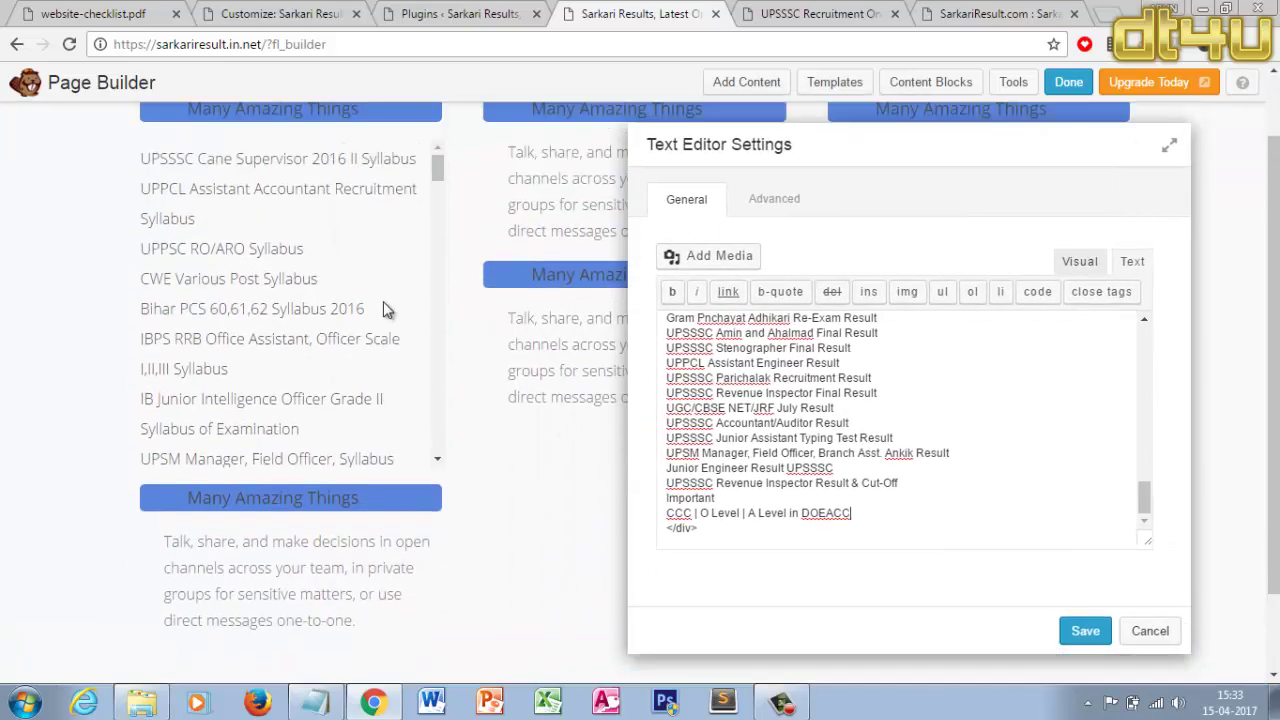
scroll(383, 301, up, 2)
click(1080, 262)
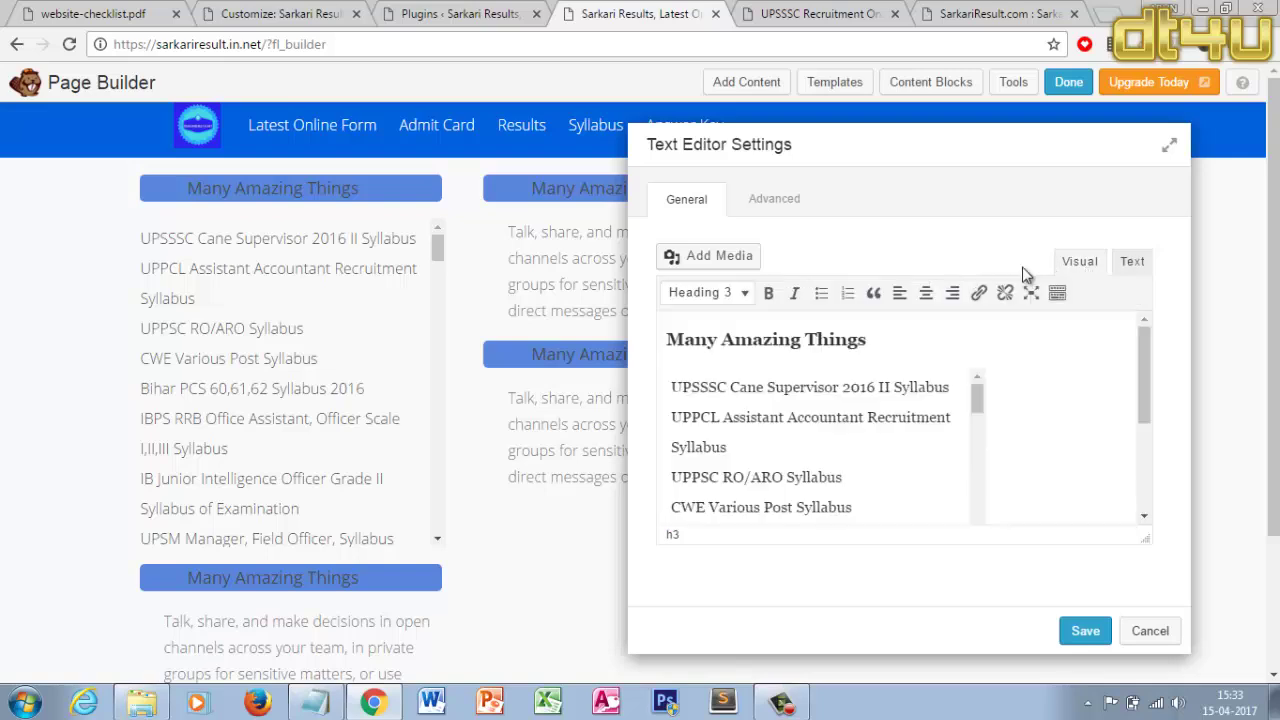
click(769, 416)
drag(675, 387, 955, 386)
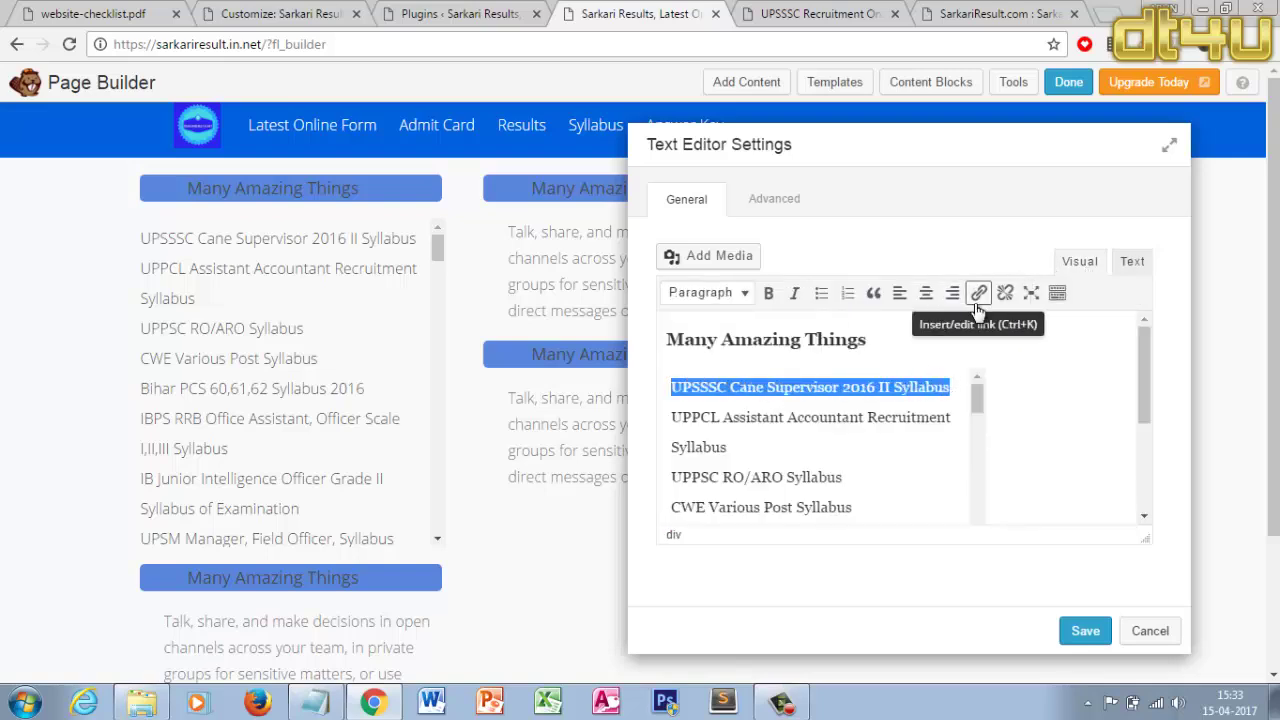
click(759, 420)
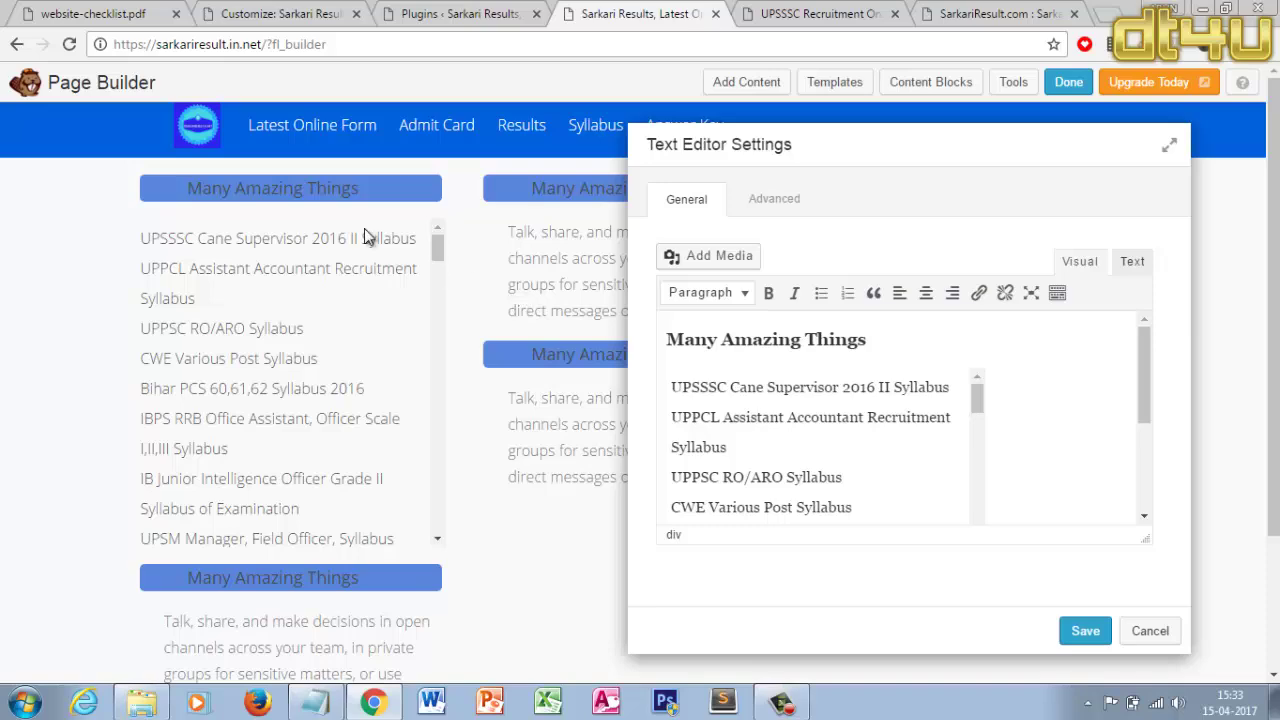
Check the heading style on upsssc.com, then make the "Many Amazing Things" heading in the open text module white and bold
click(820, 13)
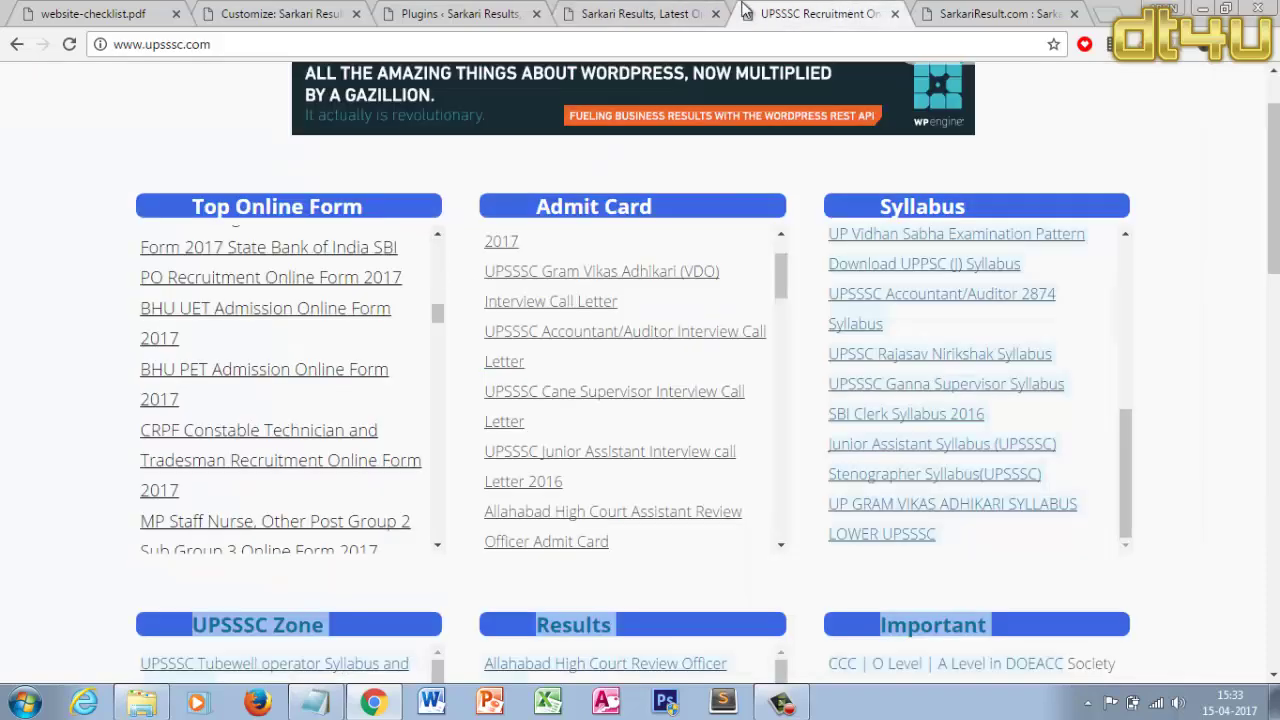
click(283, 10)
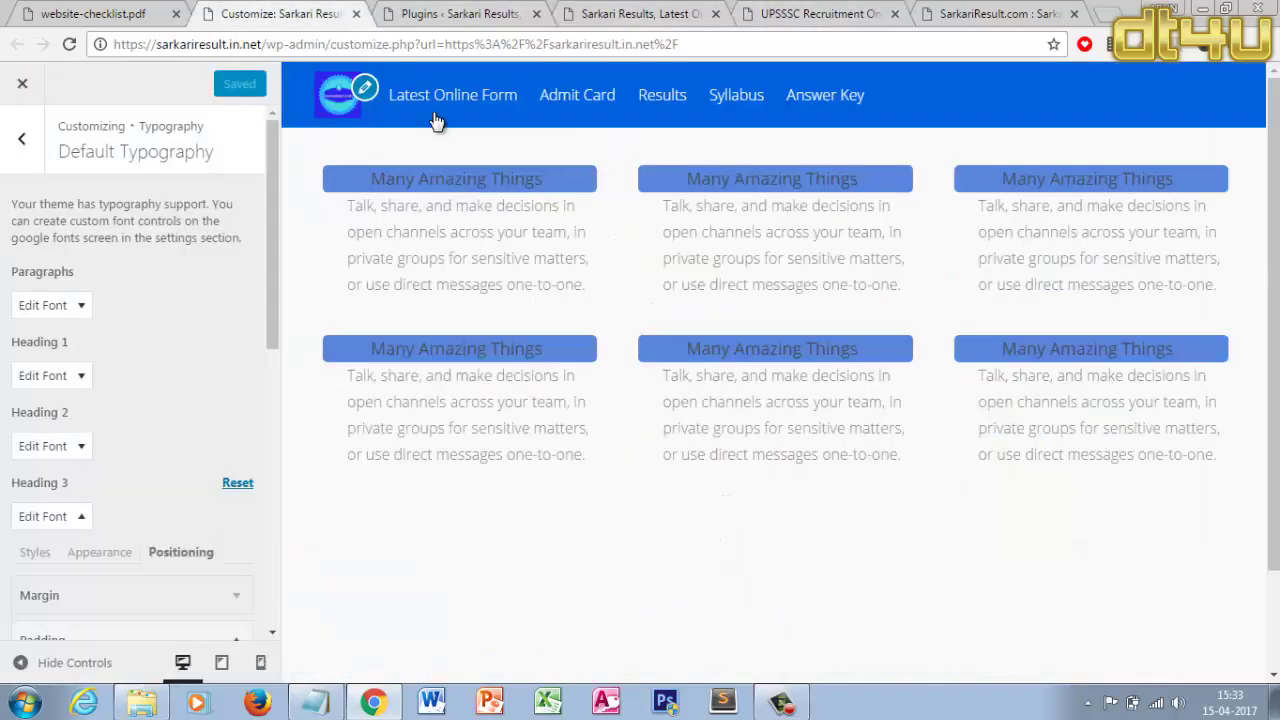
click(426, 12)
click(622, 10)
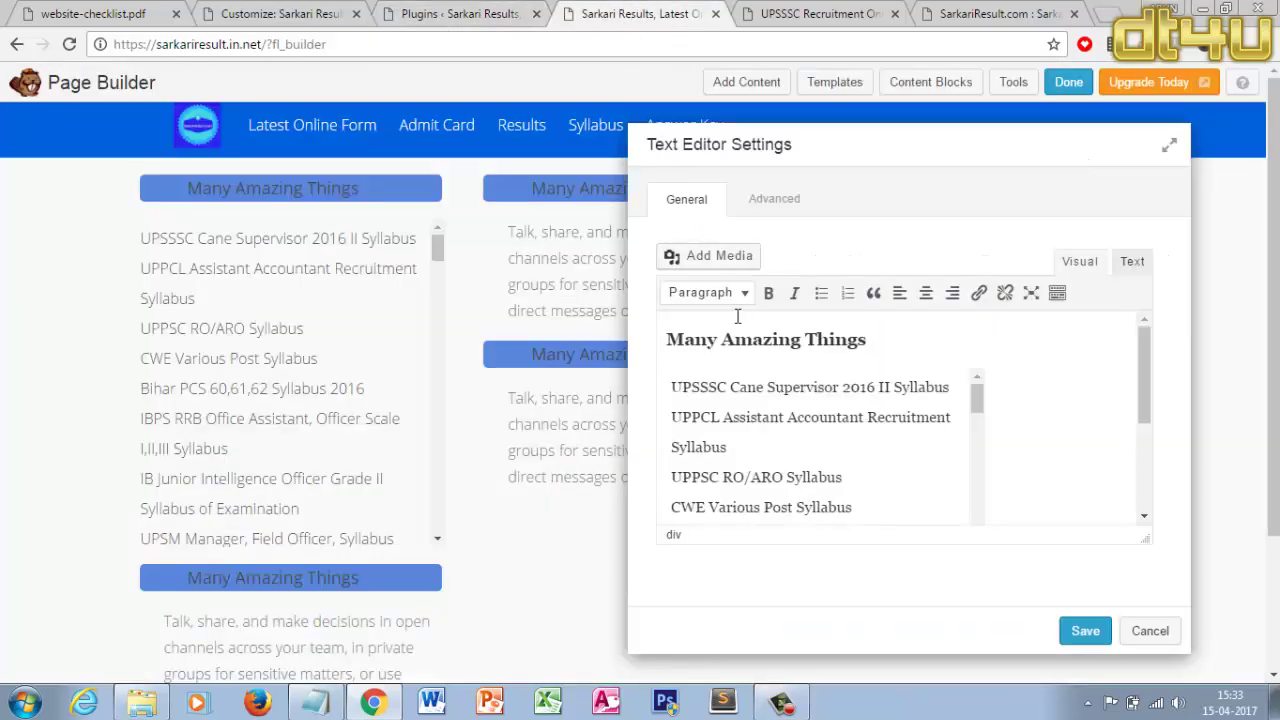
drag(879, 342, 670, 342)
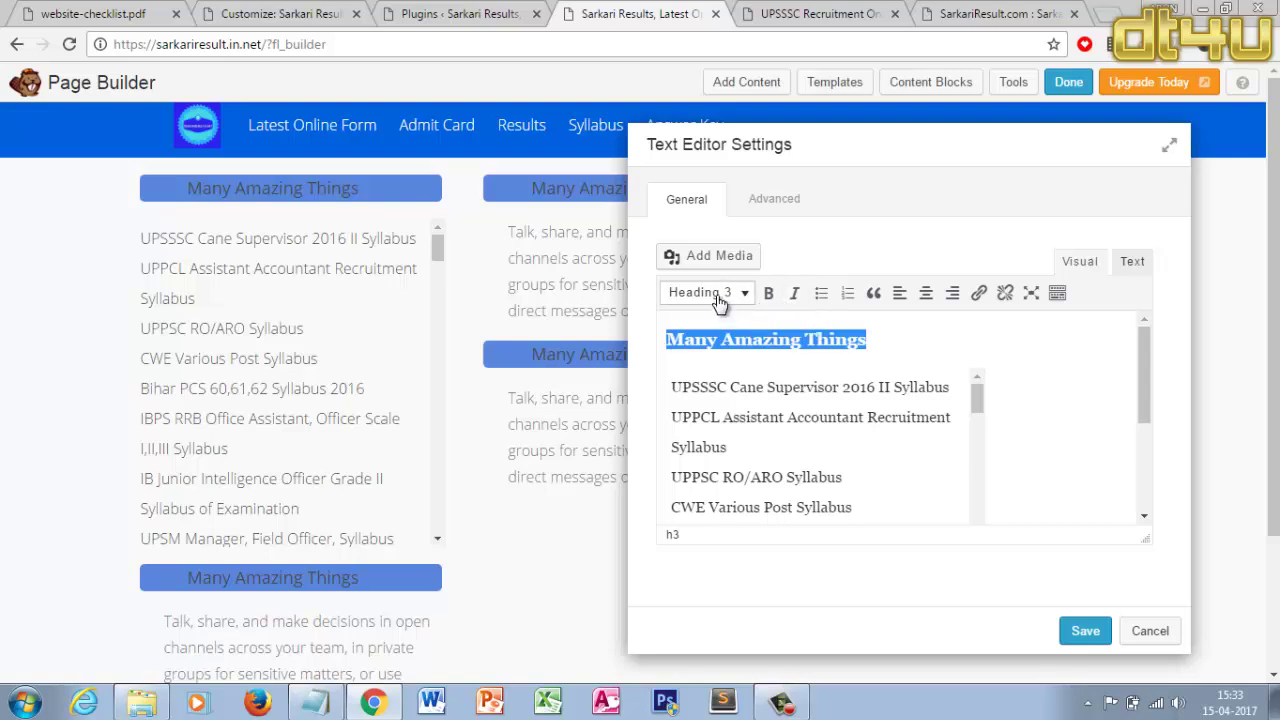
click(1058, 296)
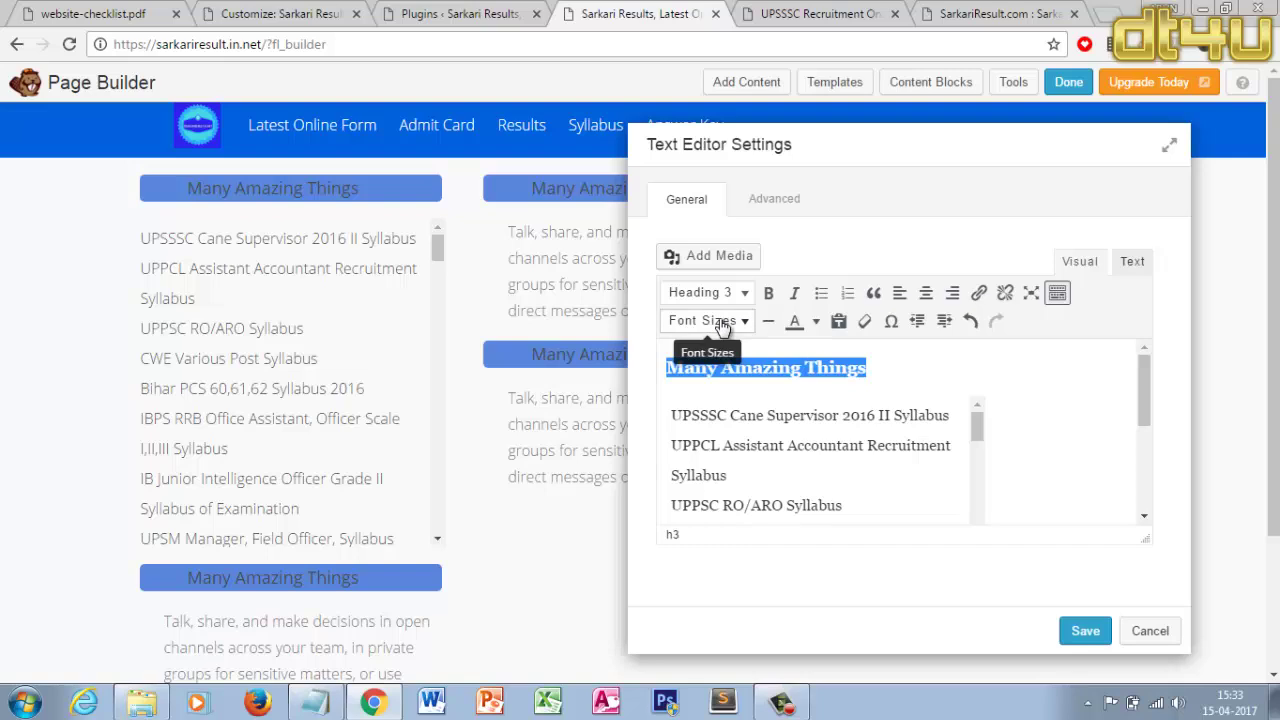
click(817, 322)
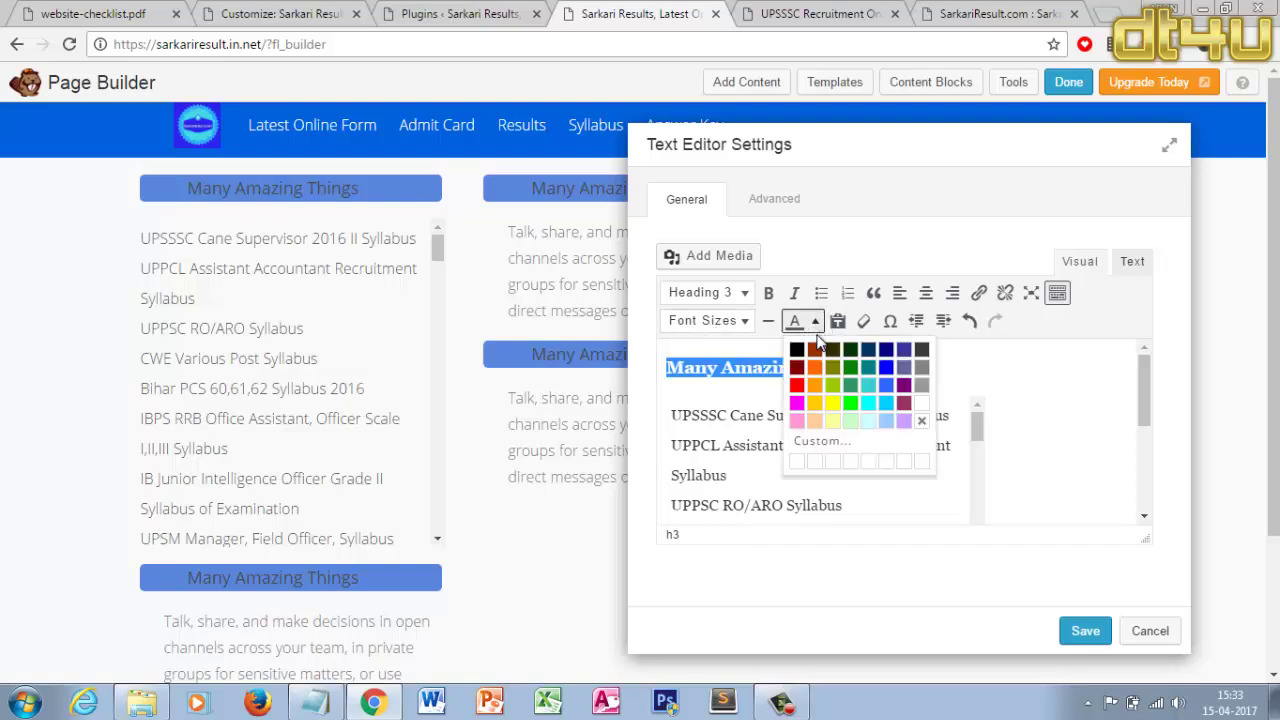
click(921, 410)
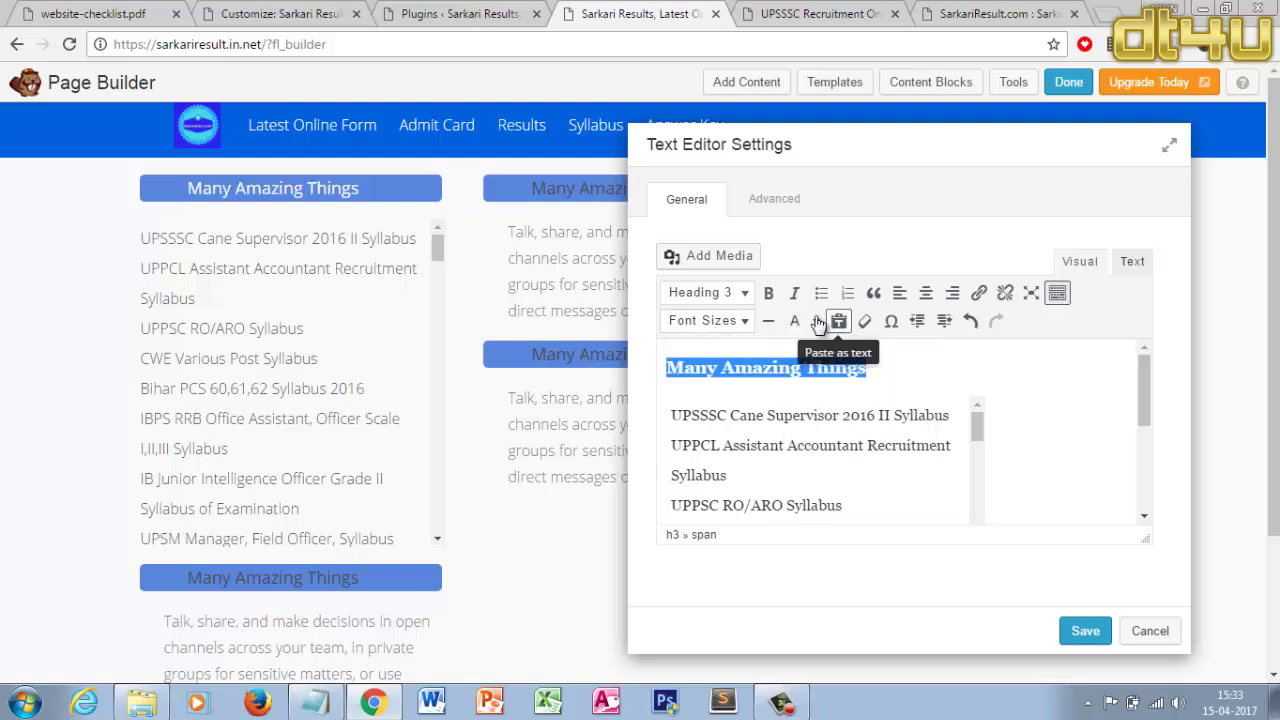
click(772, 293)
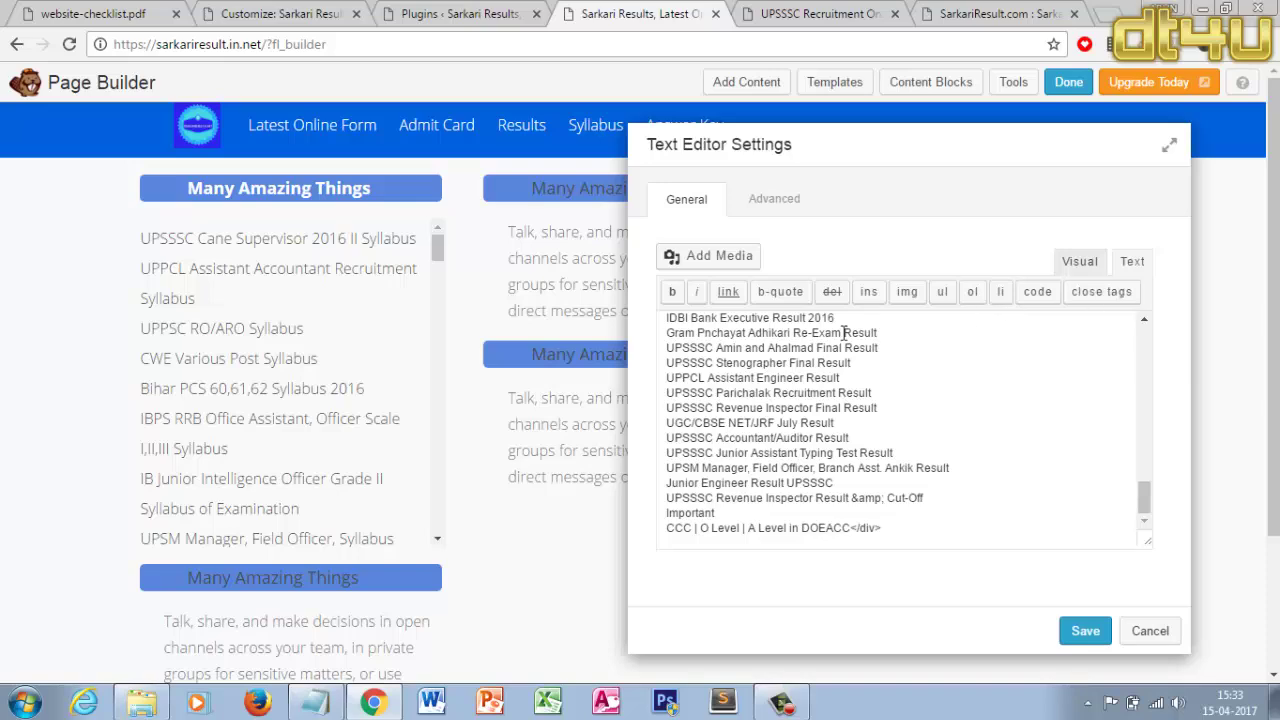
Replace the module's heading text with "Latest Online Form" in the HTML source, keeping its formatting tags, and save the module
scroll(1150, 354, up, 15)
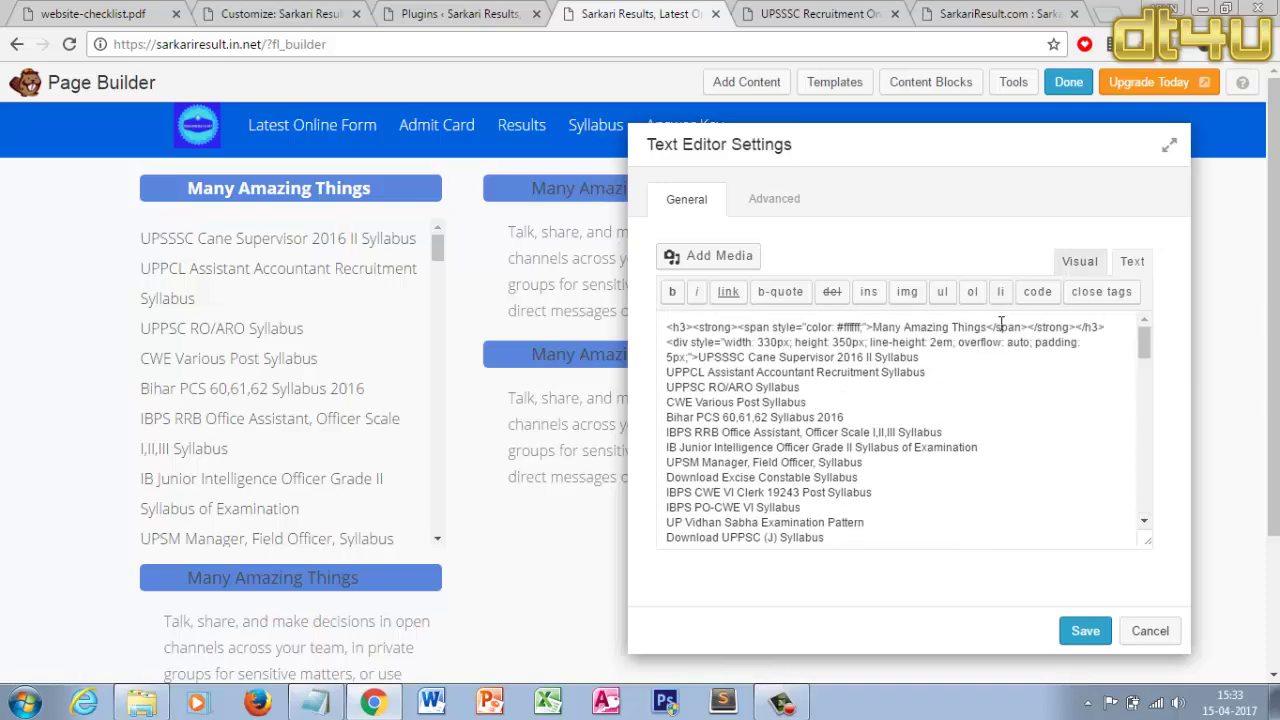
click(985, 327)
key(BackSpace)
key(BackSpace)
key(BackSpace)
key(BackSpace)
key(BackSpace)
key(BackSpace)
key(BackSpace)
key(BackSpace)
key(BackSpace)
key(BackSpace)
key(BackSpace)
key(BackSpace)
key(BackSpace)
key(BackSpace)
key(BackSpace)
key(BackSpace)
key(BackSpace)
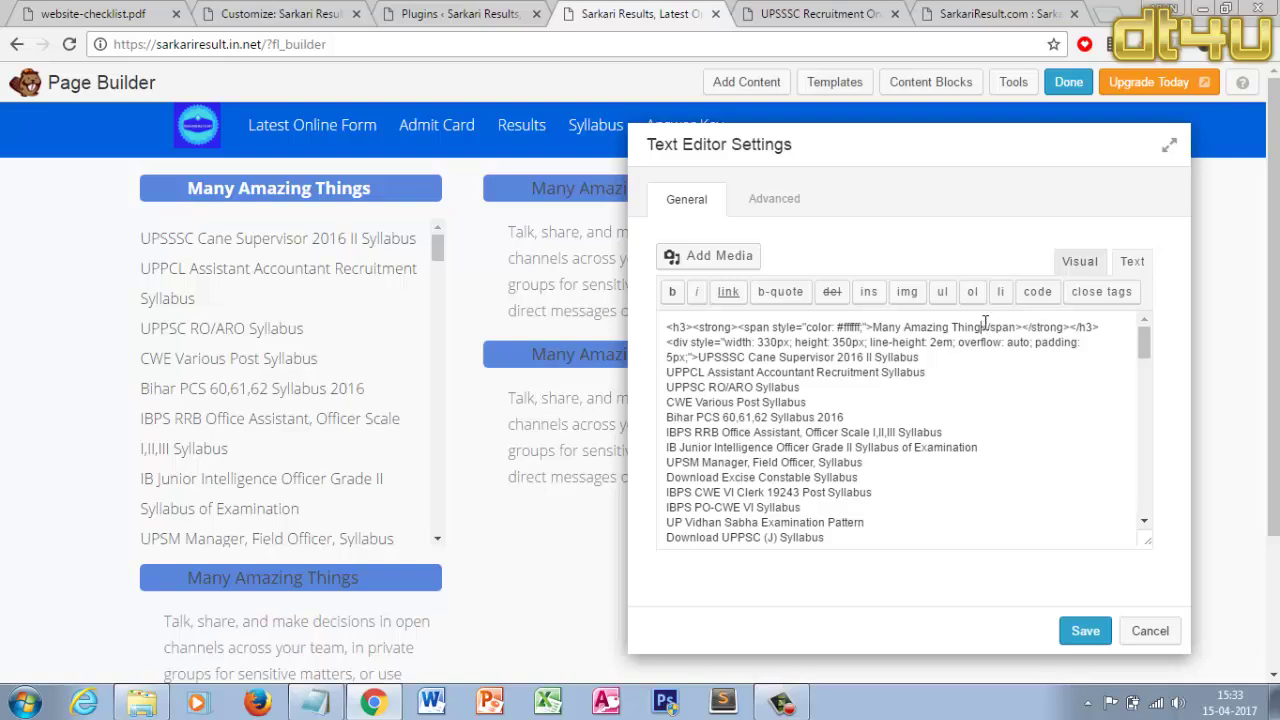
key(BackSpace)
key(BackSpace)
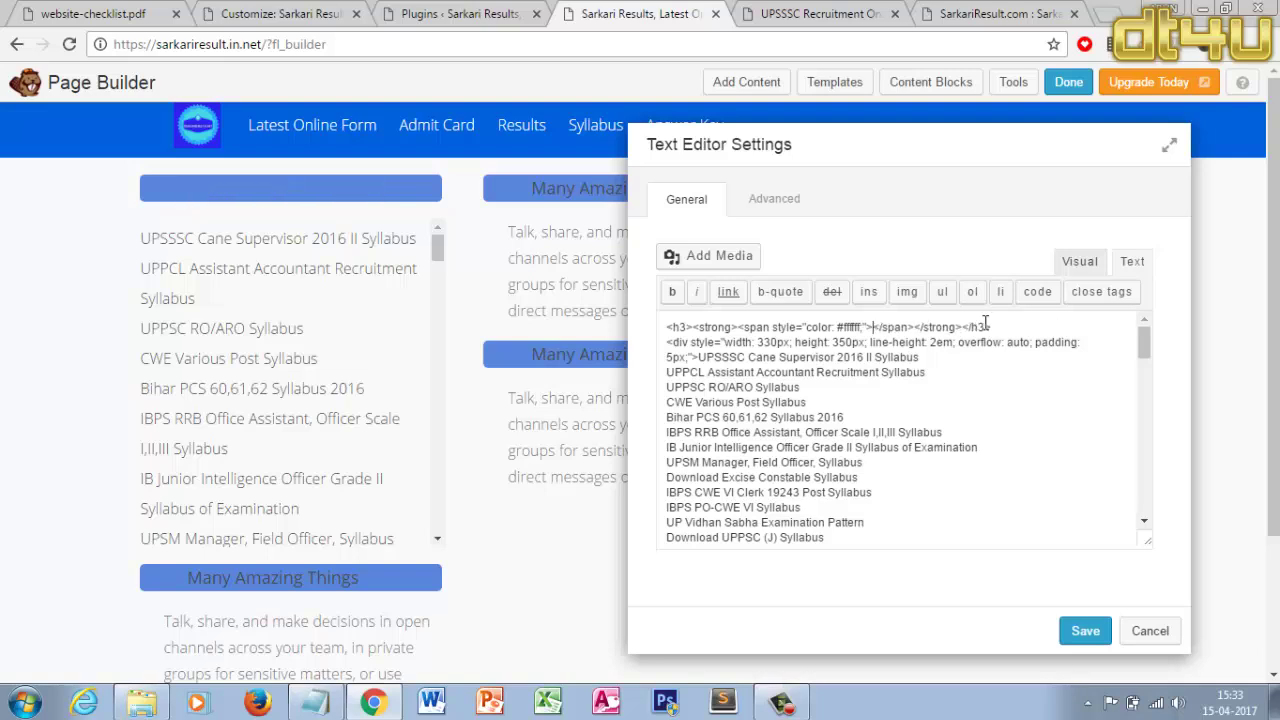
text(Latest)
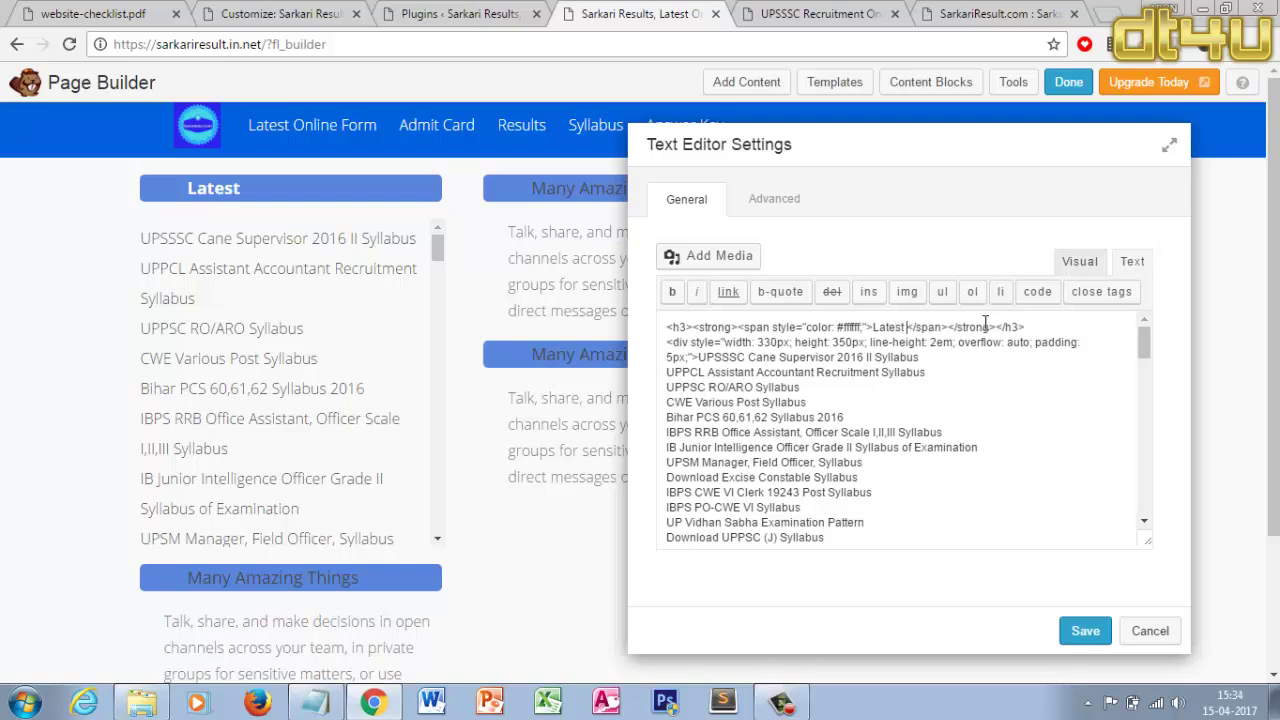
text( Online )
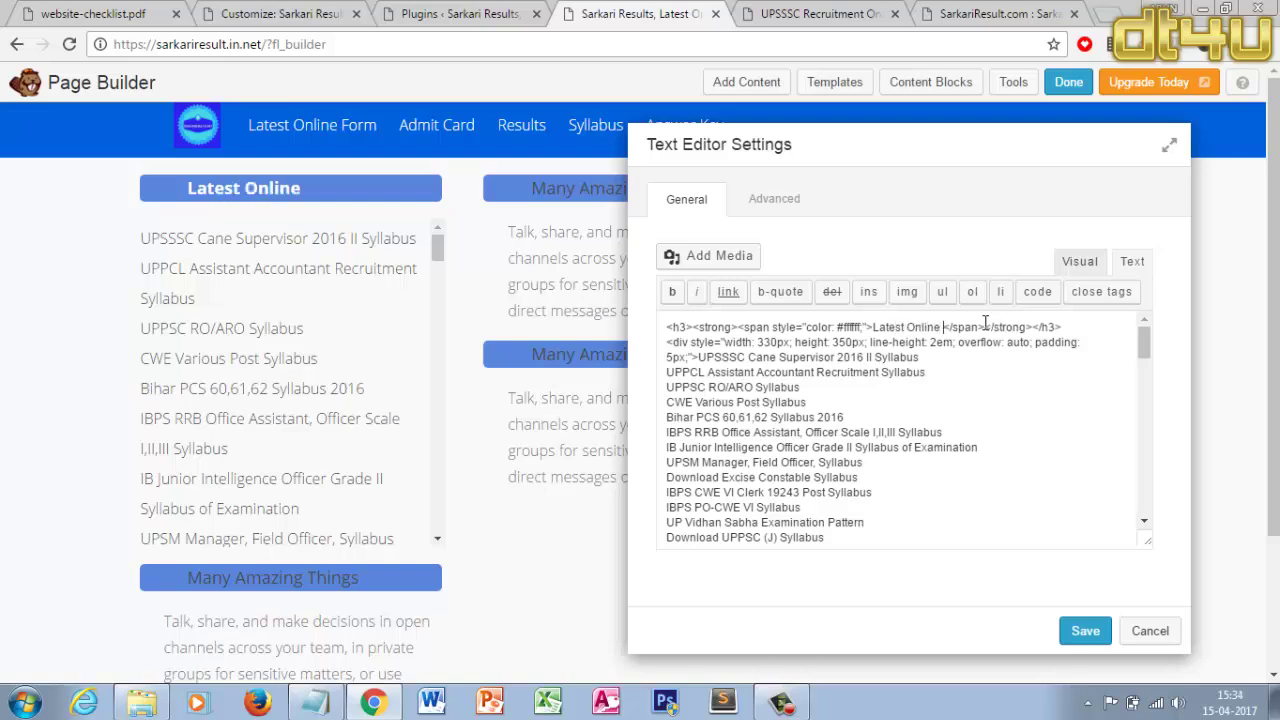
text(Form)
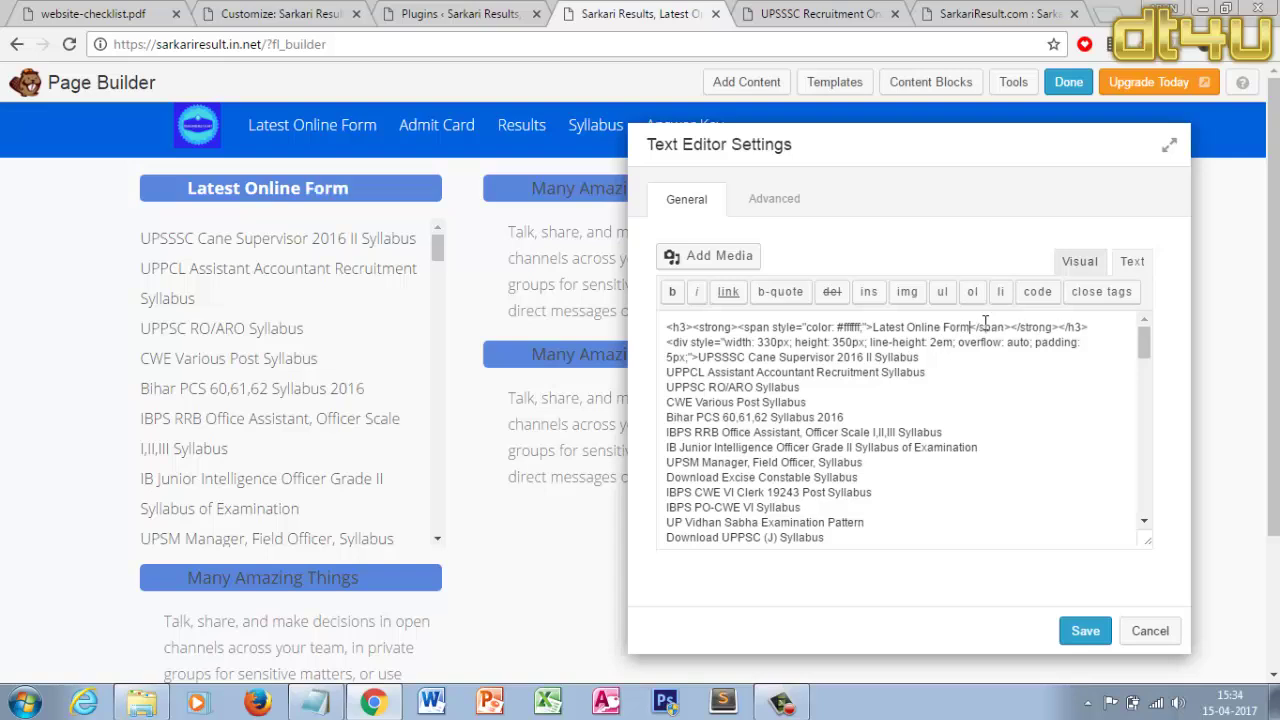
click(1087, 630)
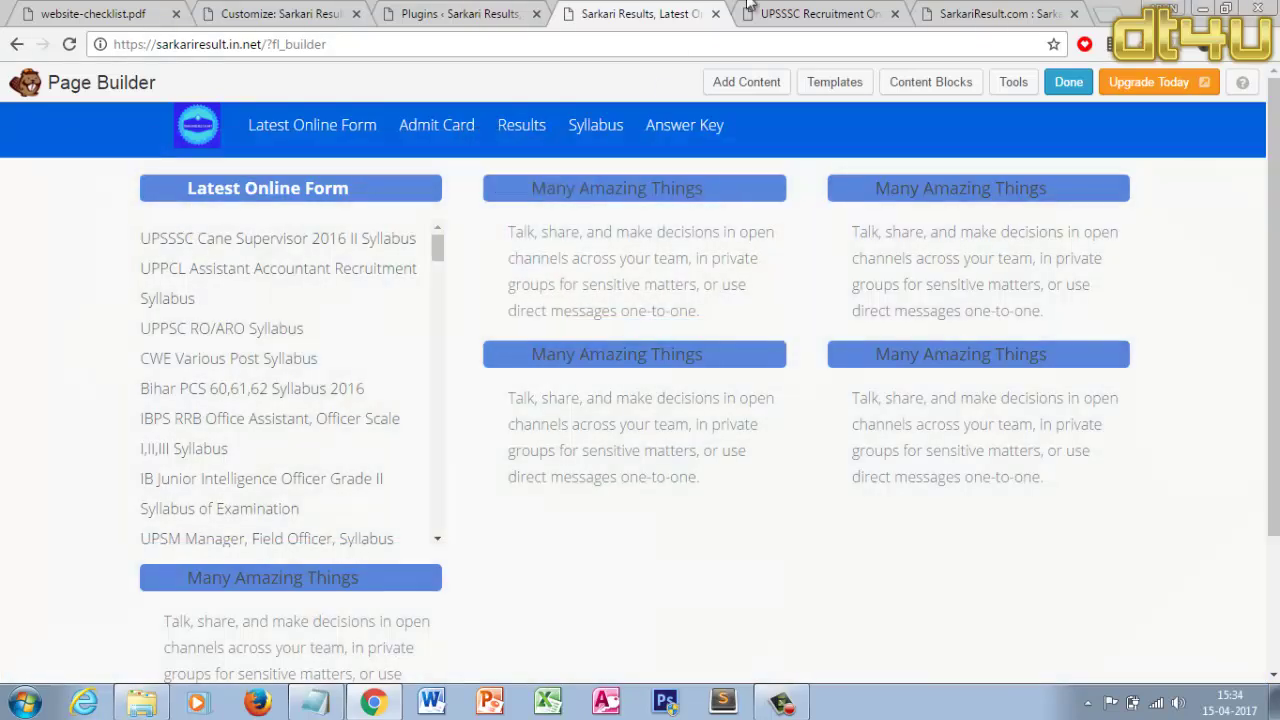
click(815, 13)
click(1008, 13)
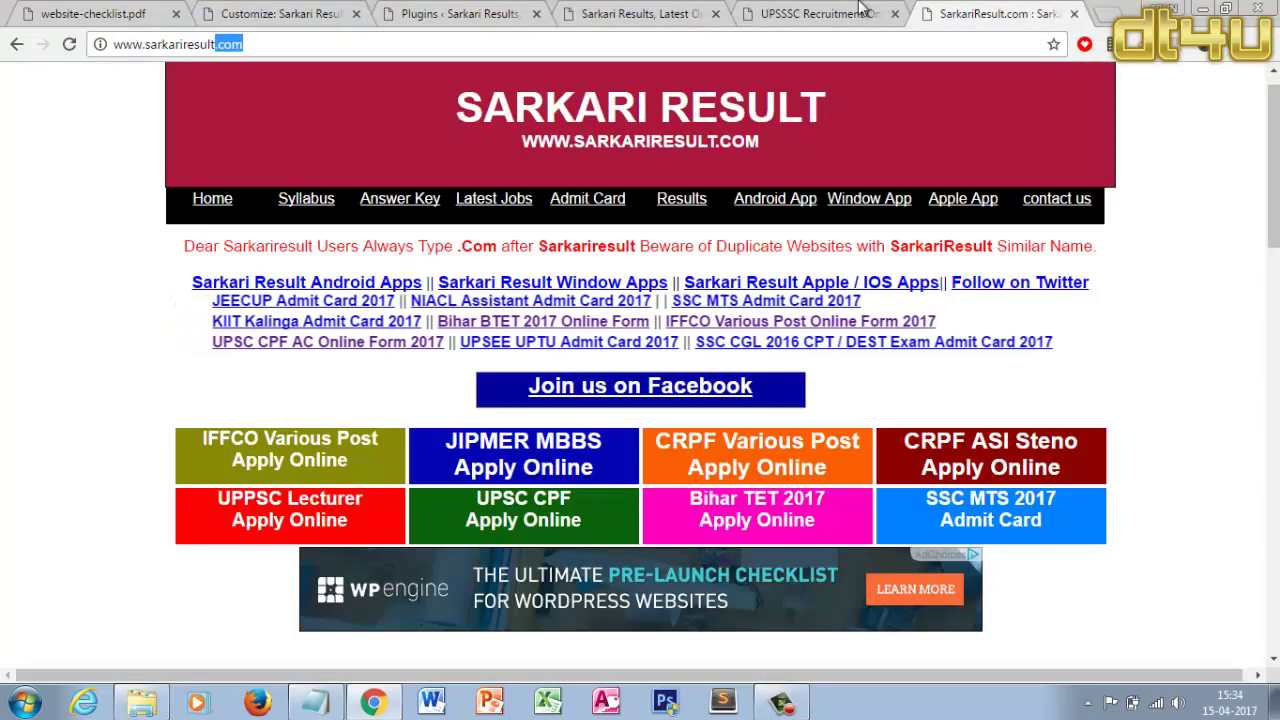
click(640, 13)
click(440, 13)
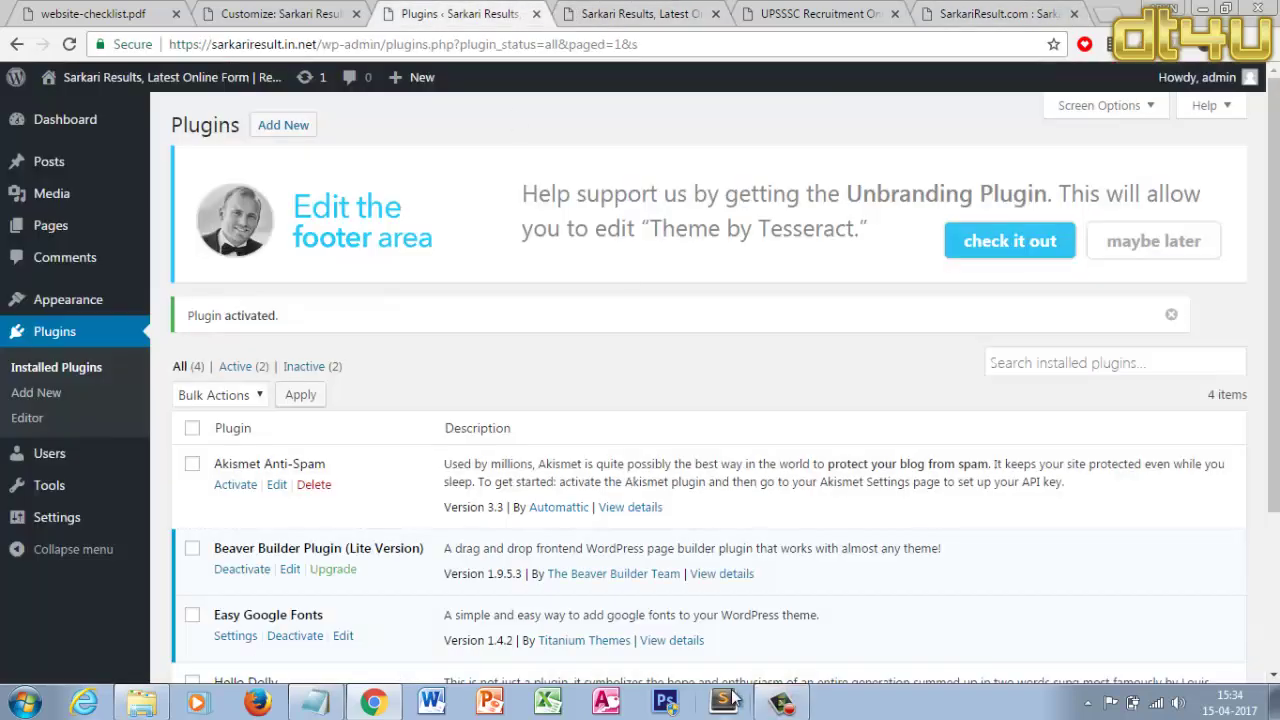
Replace the "Admit card" heading of the module beside Syllabus with "Answer key" in its HTML source and save the module
key(ctrl+Tab)
click(503, 295)
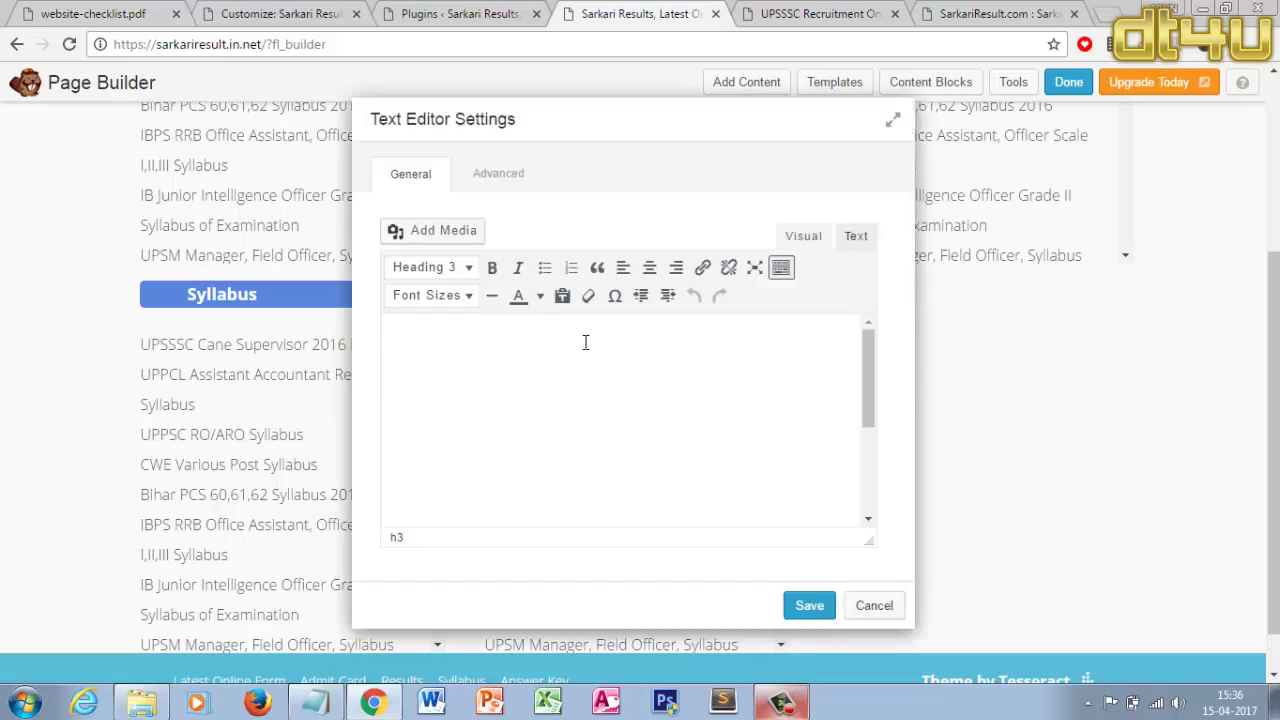
click(856, 236)
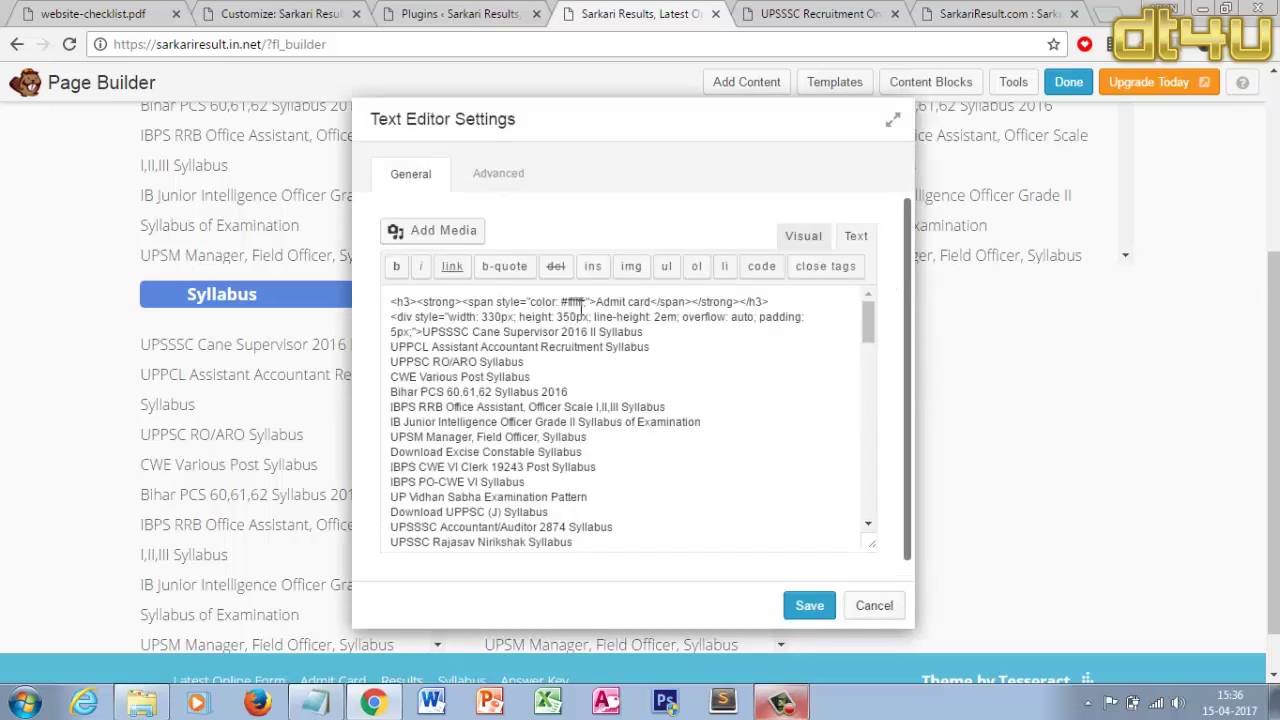
click(651, 301)
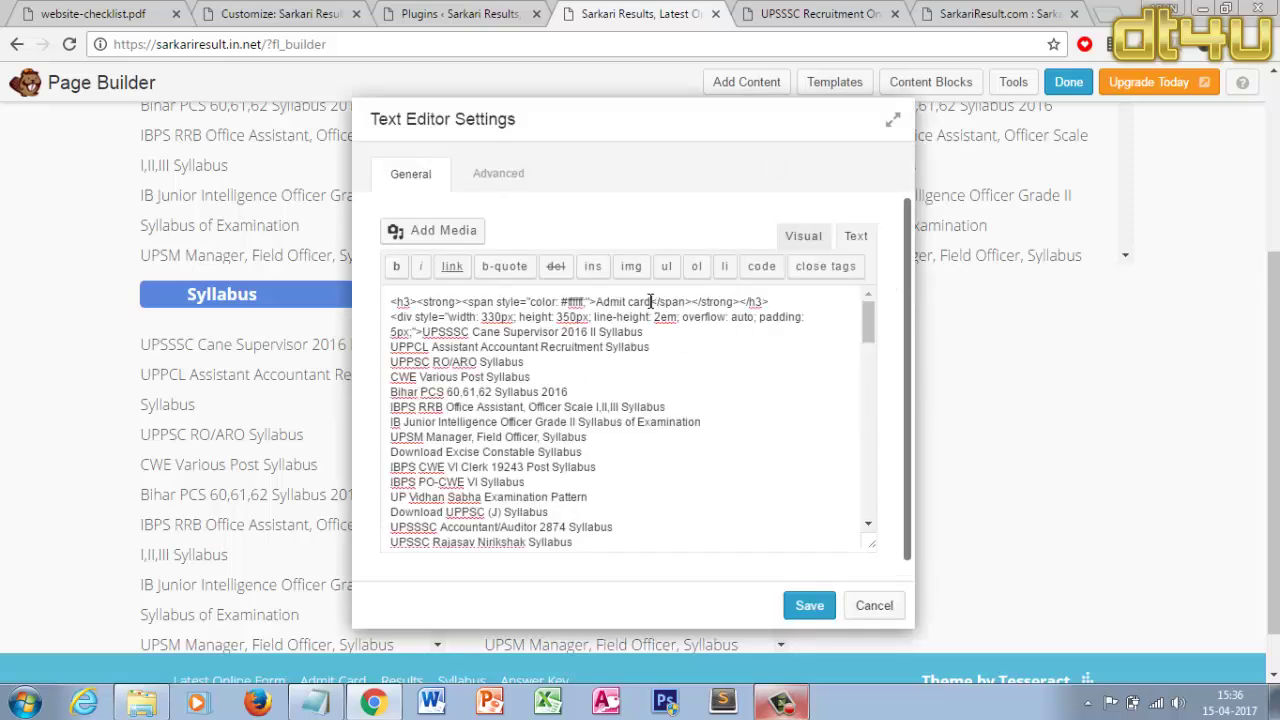
key(BackSpace)
key(BackSpace)
key(BackSpace)
key(BackSpace)
key(BackSpace)
key(BackSpace)
key(BackSpace)
key(BackSpace)
key(BackSpace)
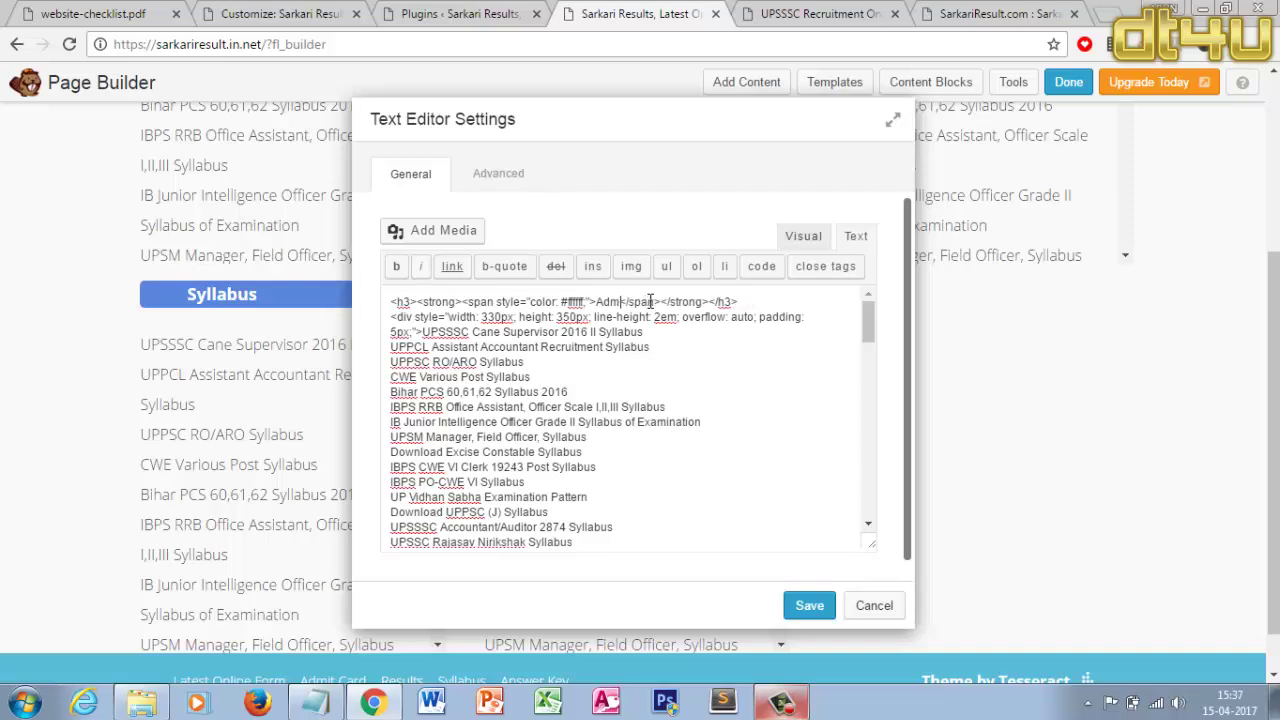
text(nswer)
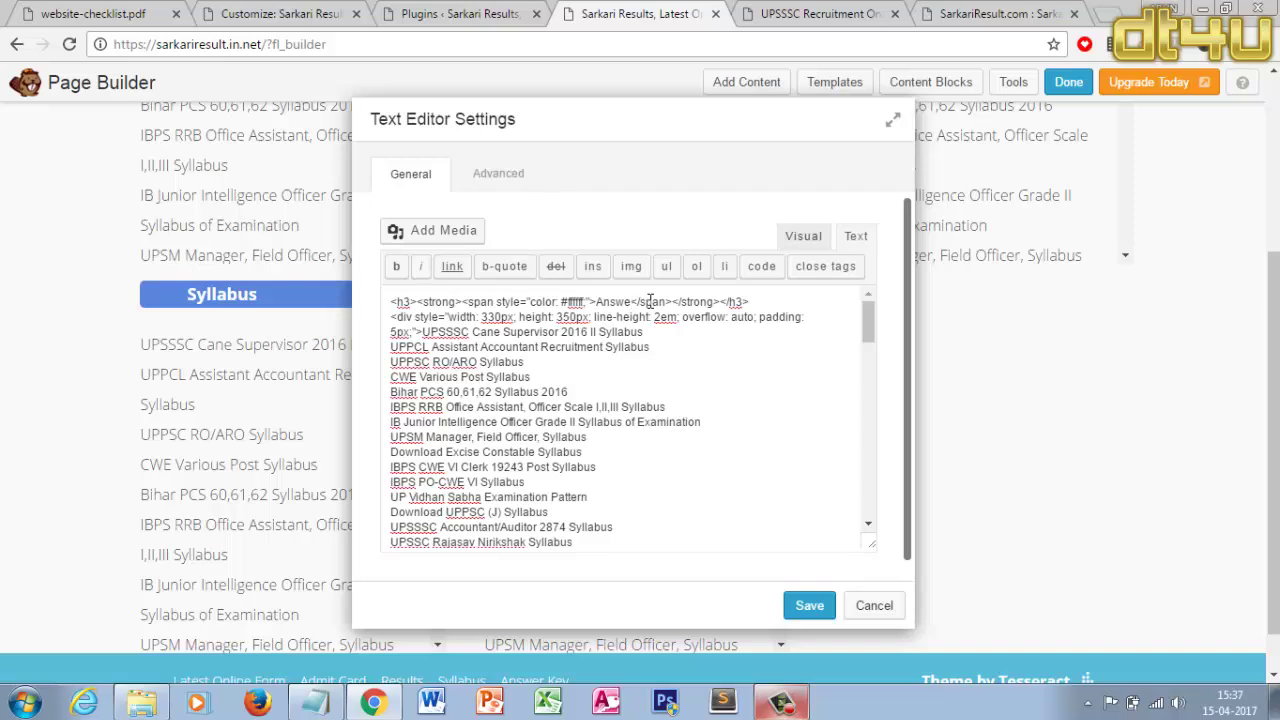
text(r key)
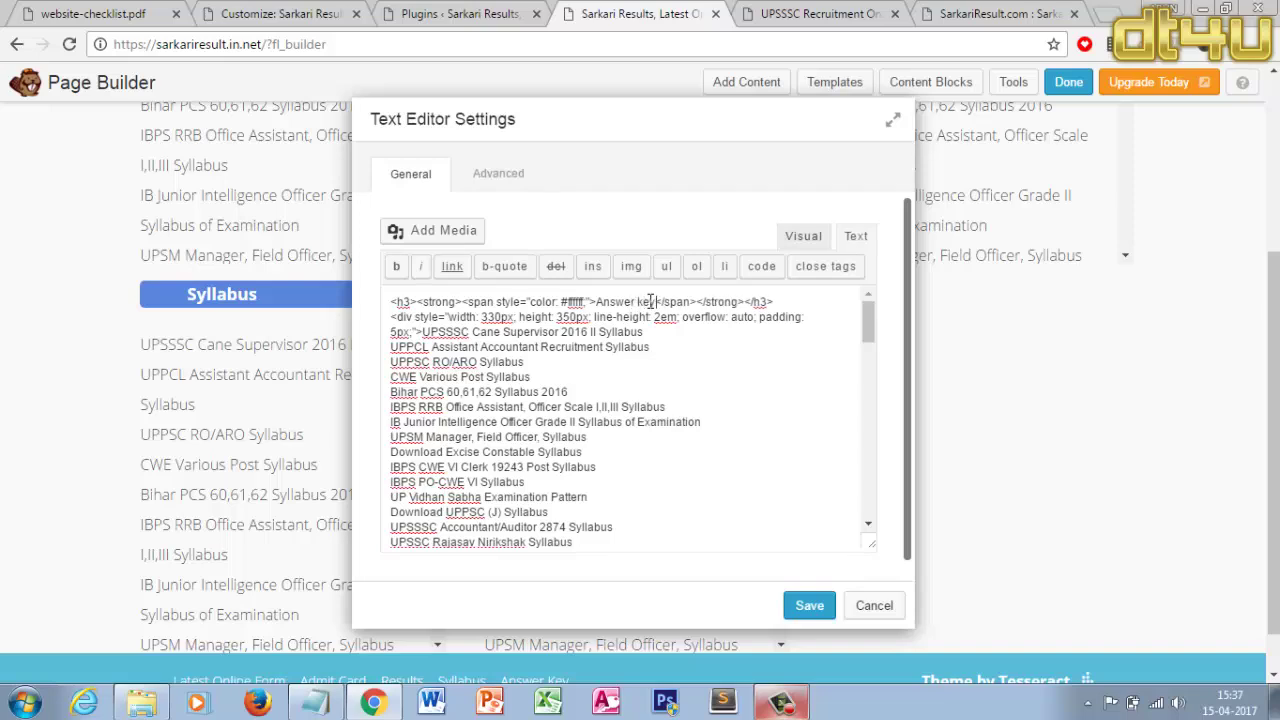
click(805, 605)
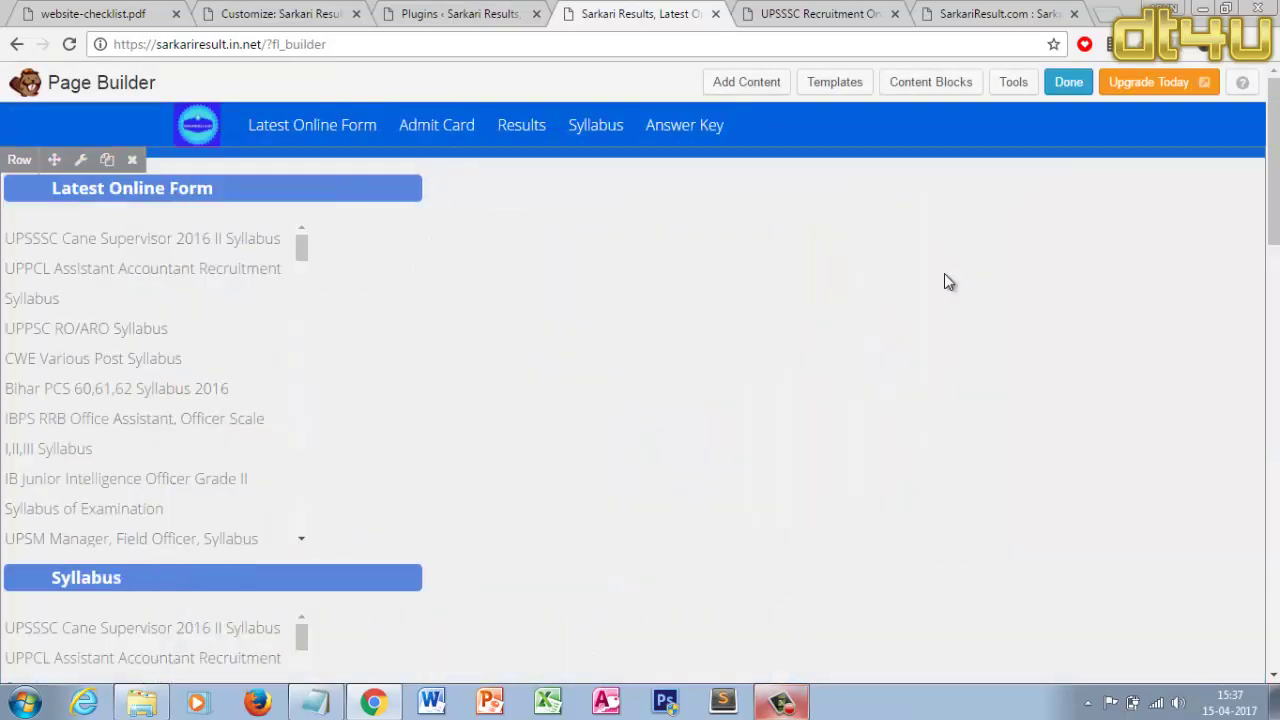
Compare the page with the box layout on upsssc.com, then duplicate the Results module below the original in the third column
key(ctrl+Tab)
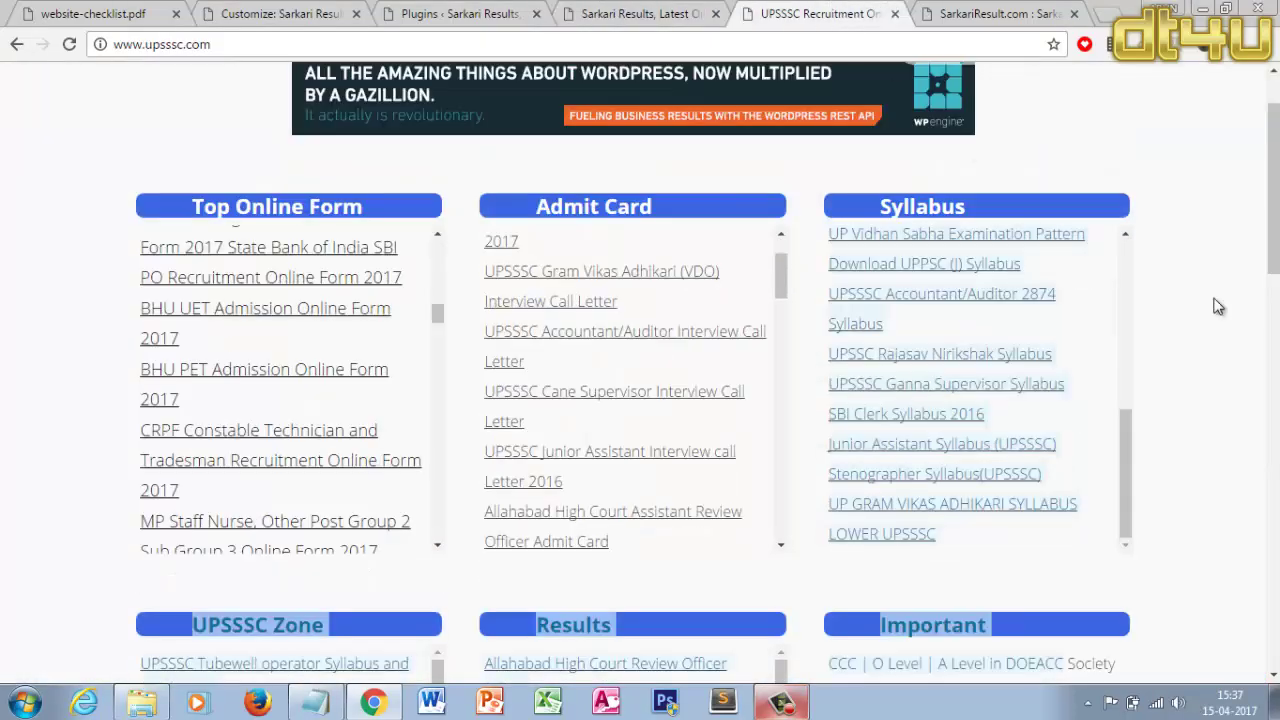
click(690, 12)
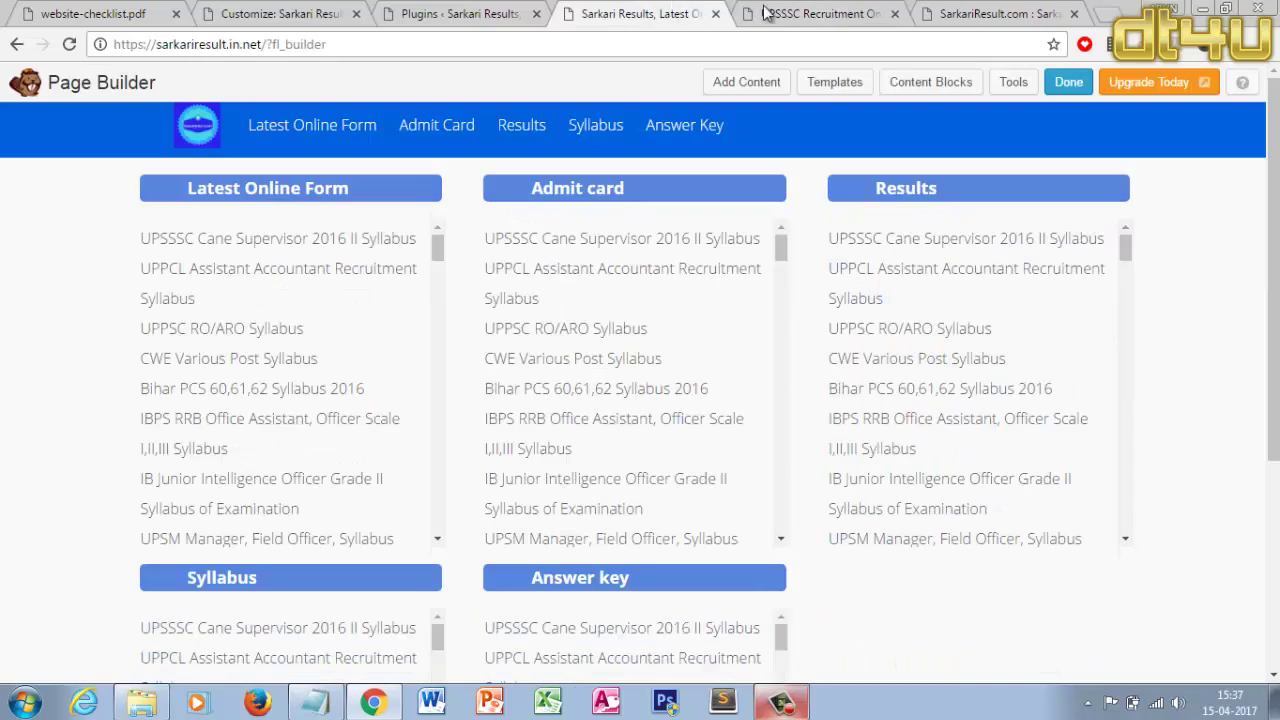
click(765, 12)
click(640, 13)
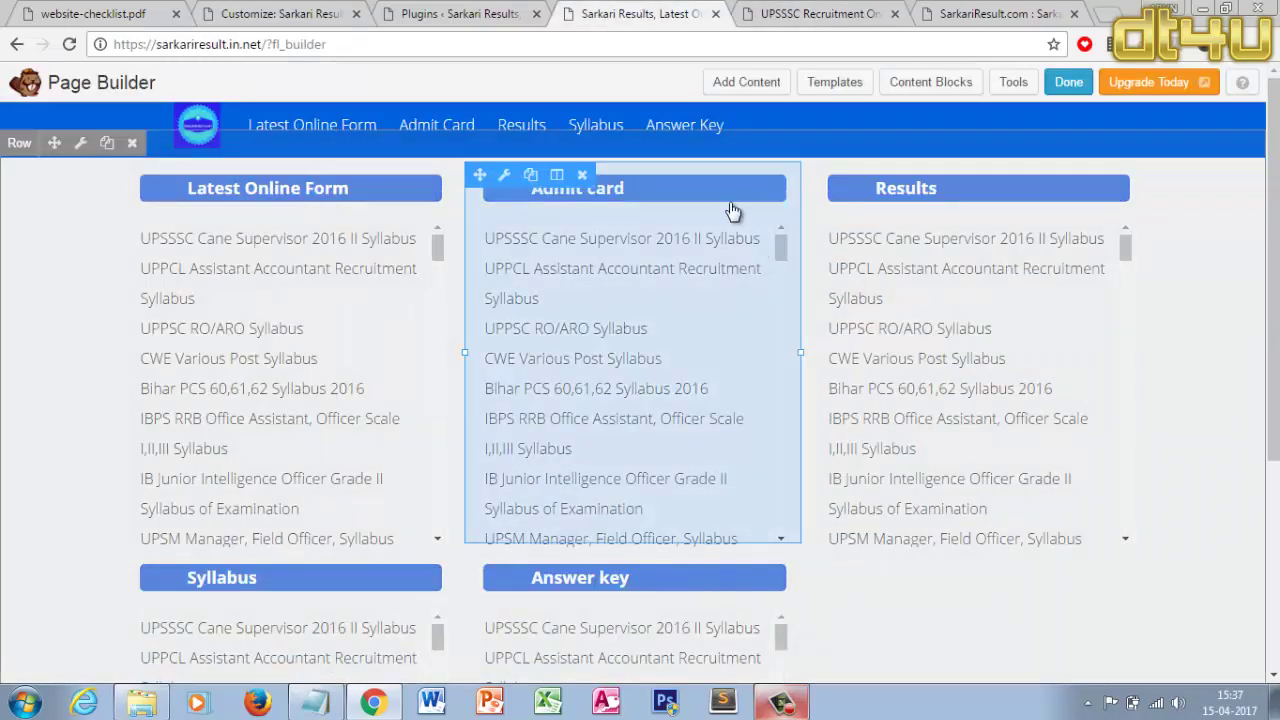
click(874, 176)
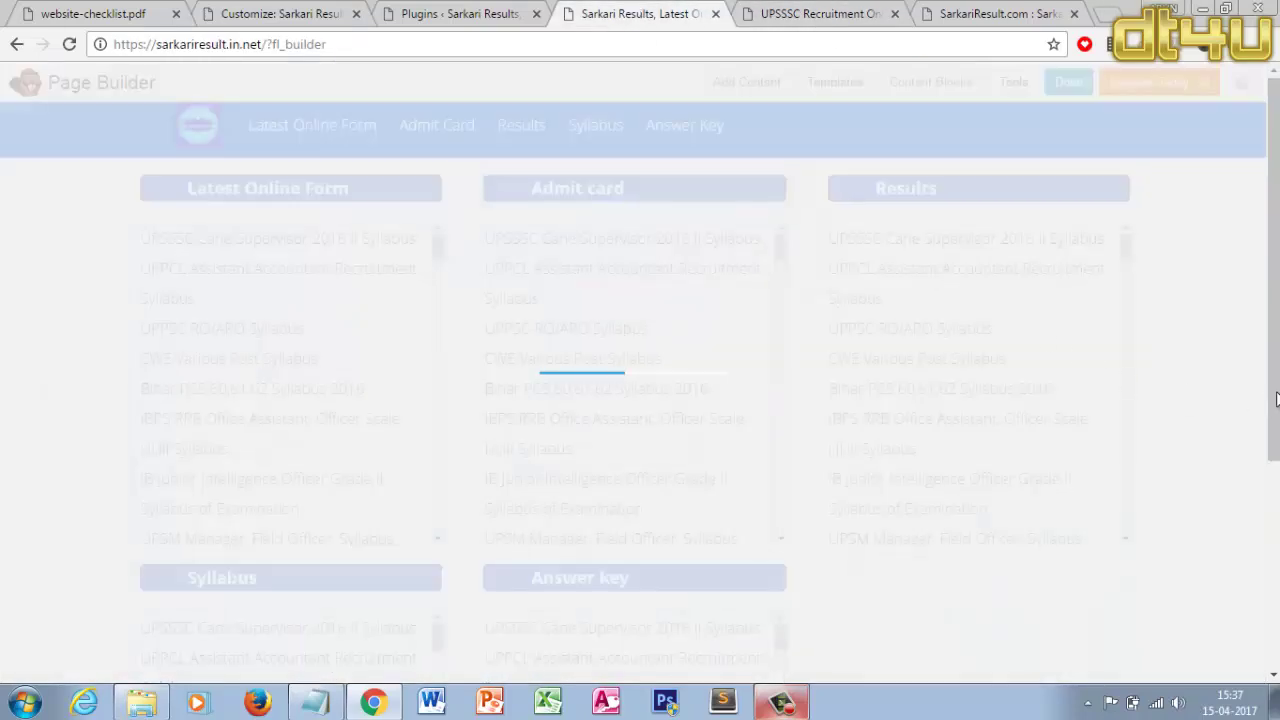
scroll(640, 380, down, 3)
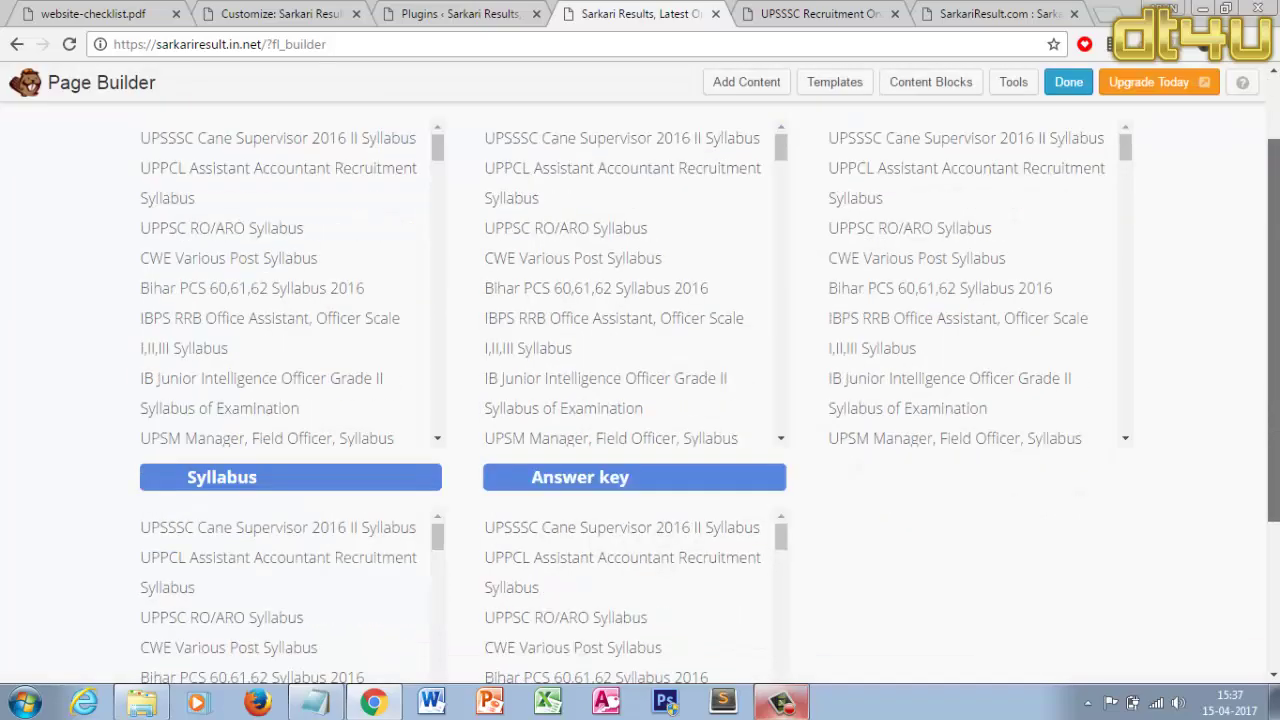
mouse_move(946, 306)
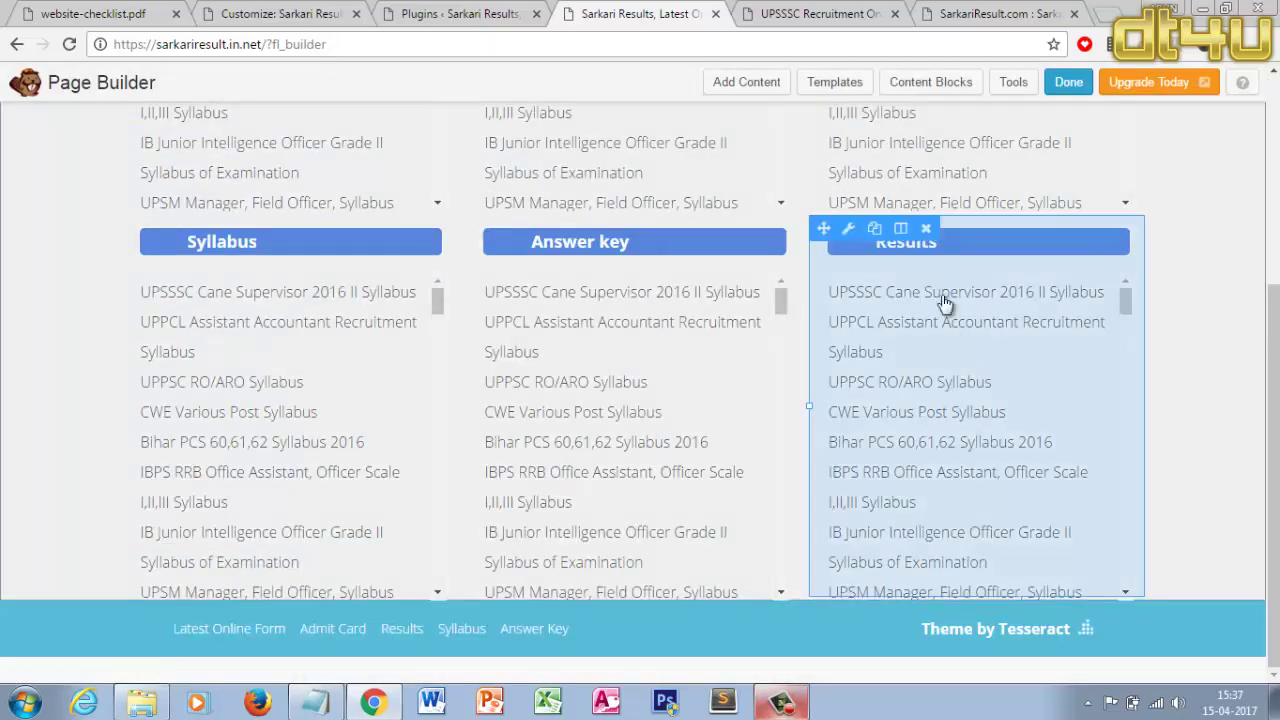
Replace the duplicated Results module's heading with "Important" in its HTML source, keeping the formatting tags, and save the module
click(848, 229)
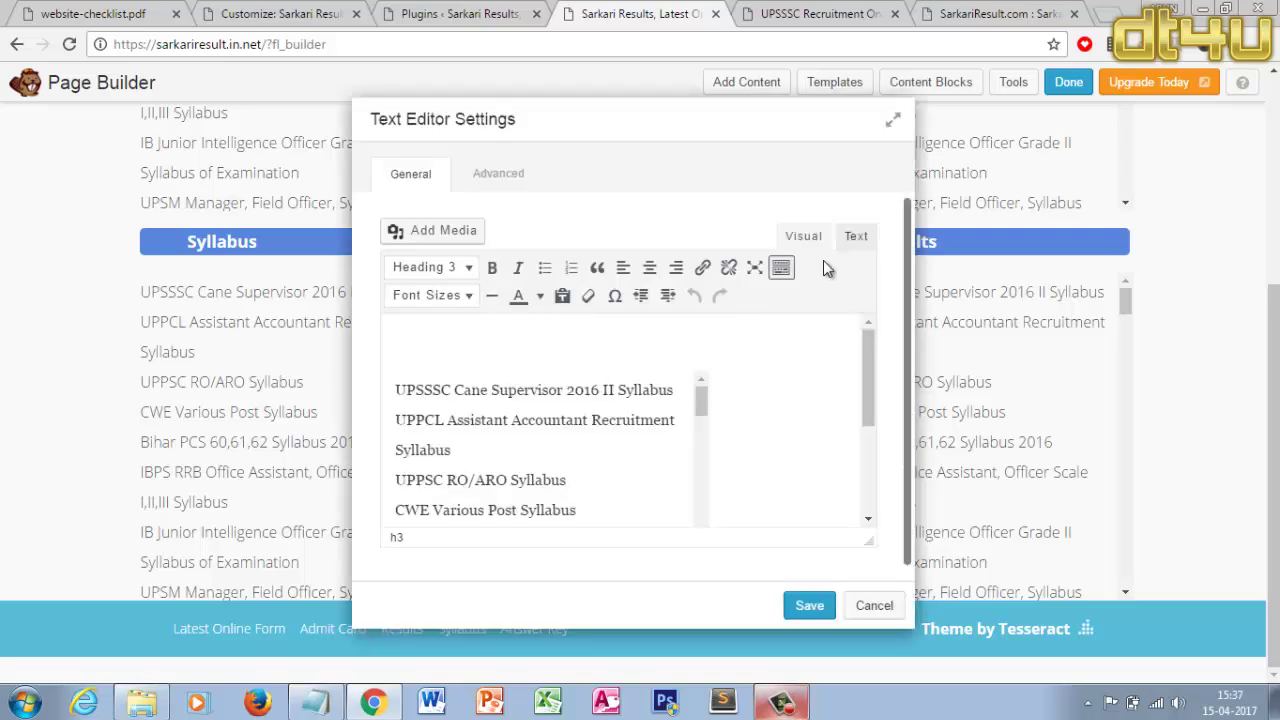
click(856, 242)
drag(546, 346, 360, 320)
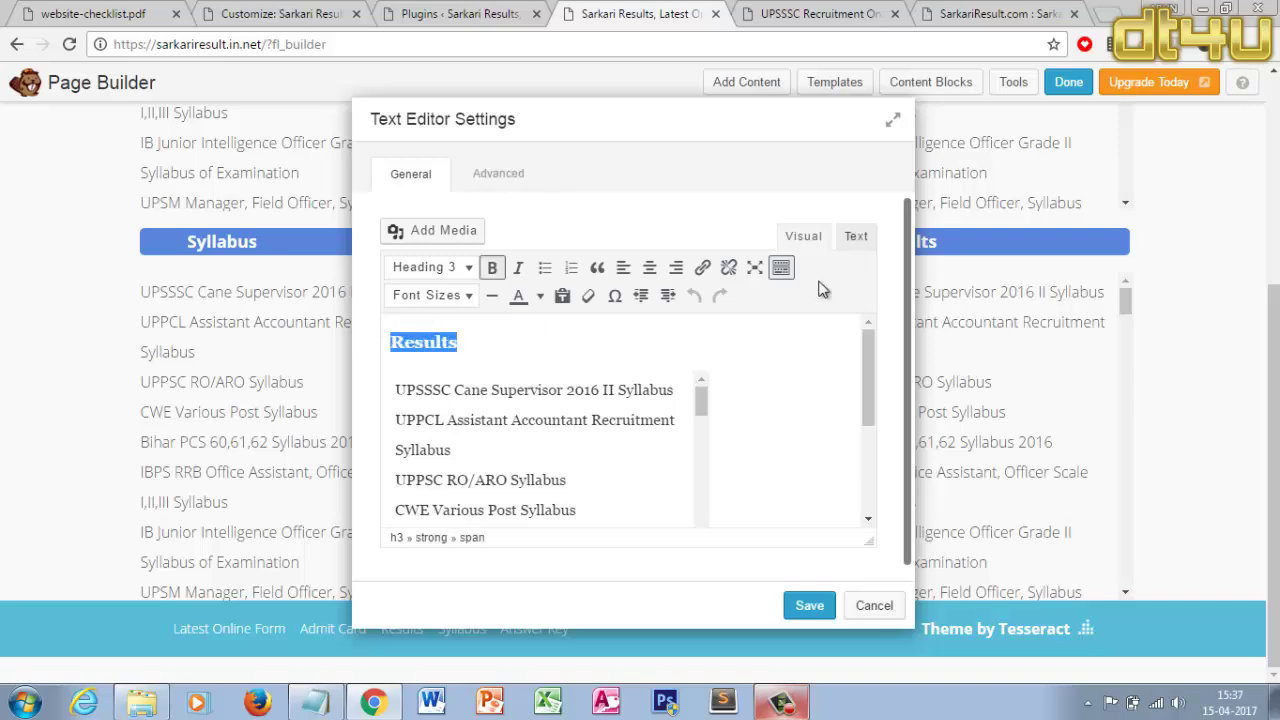
click(856, 238)
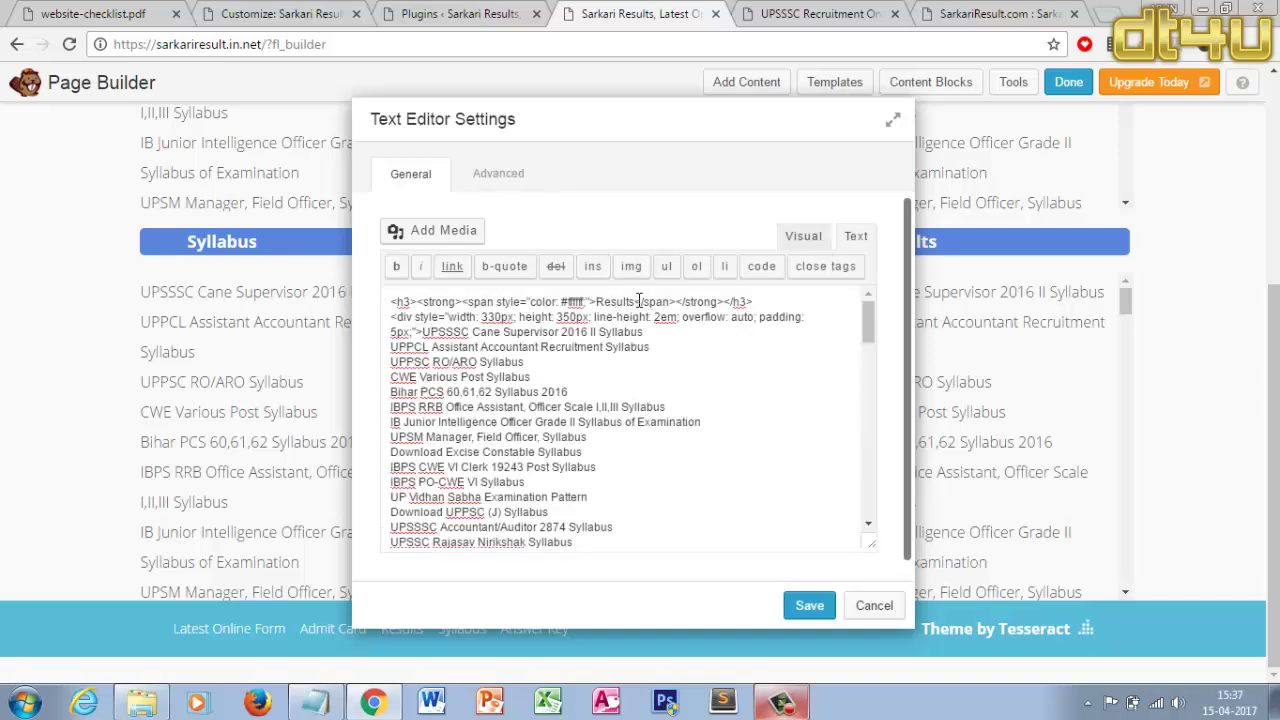
key(BackSpace)
key(BackSpace)
key(BackSpace)
key(BackSpace)
key(BackSpace)
key(BackSpace)
key(BackSpace)
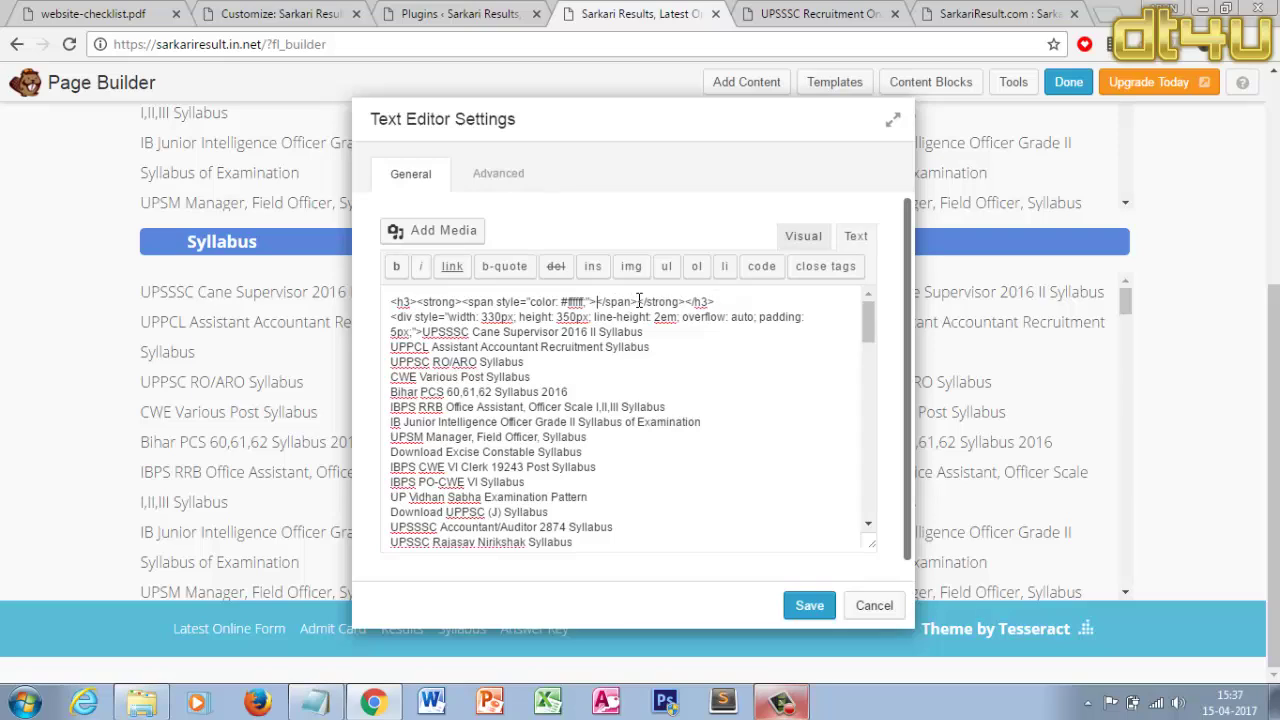
key(BackSpace)
text(>R)
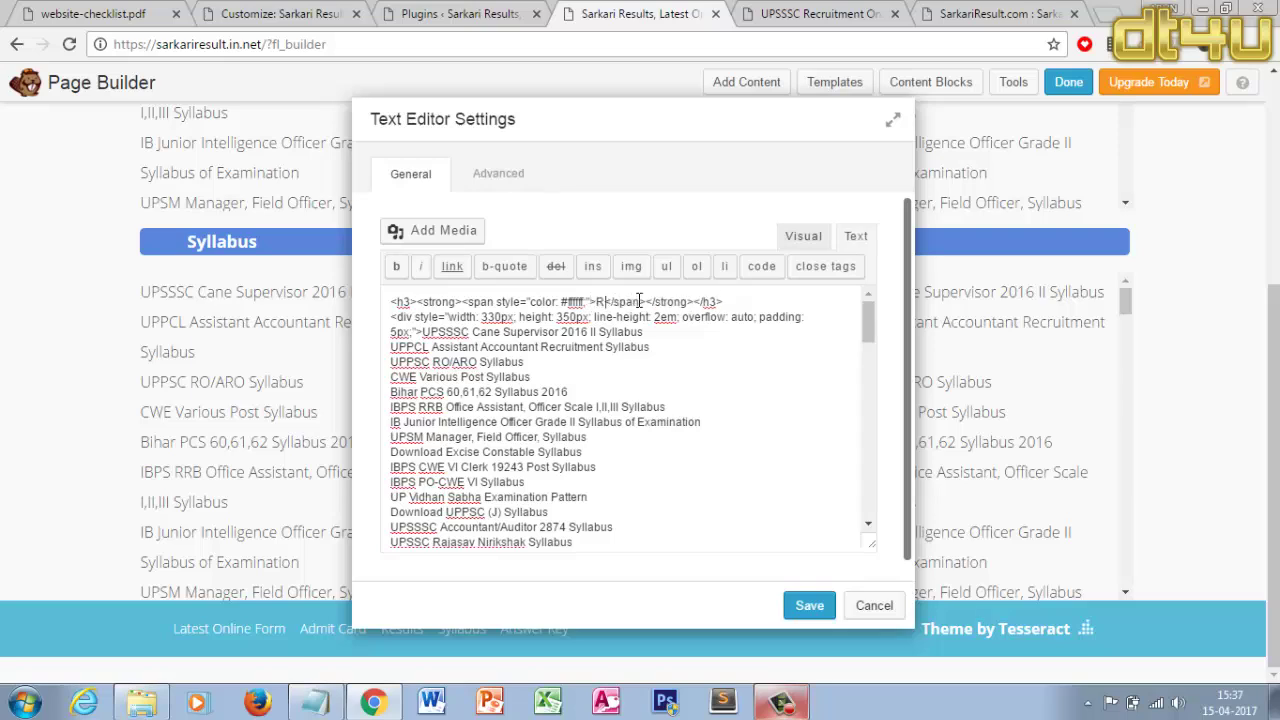
key(BackSpace)
text(Impo)
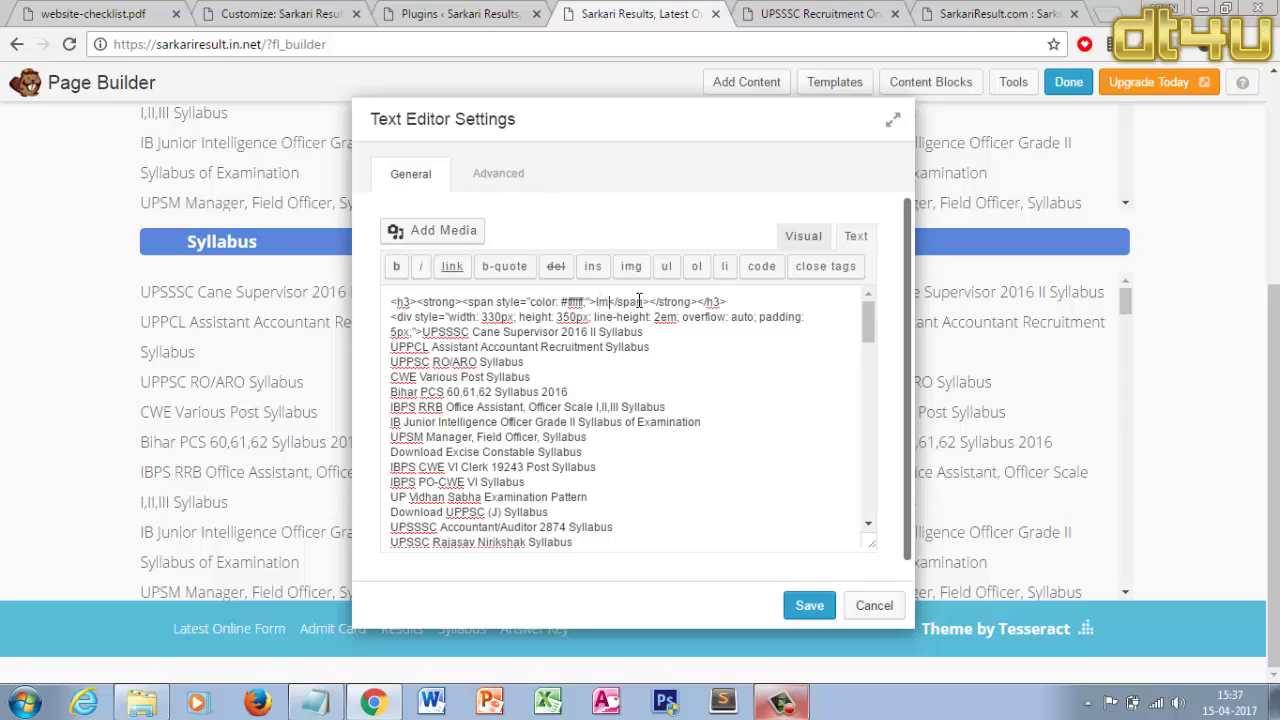
text(rtant)
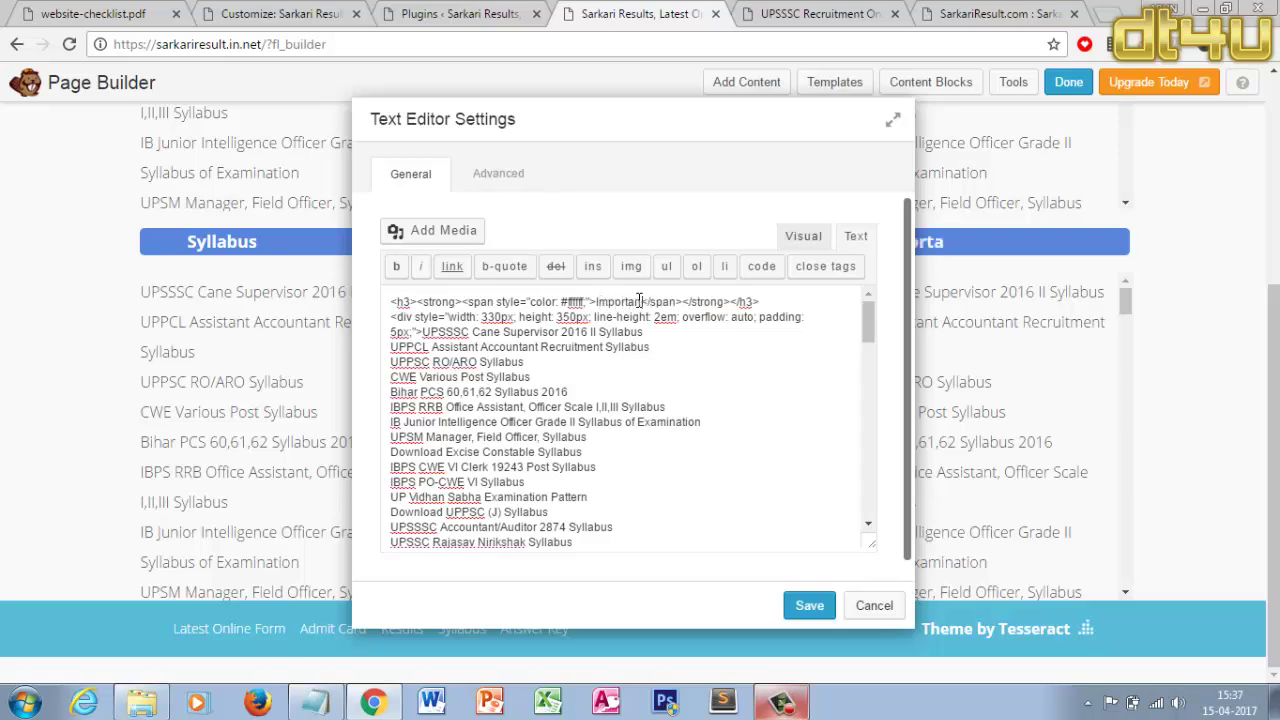
click(809, 605)
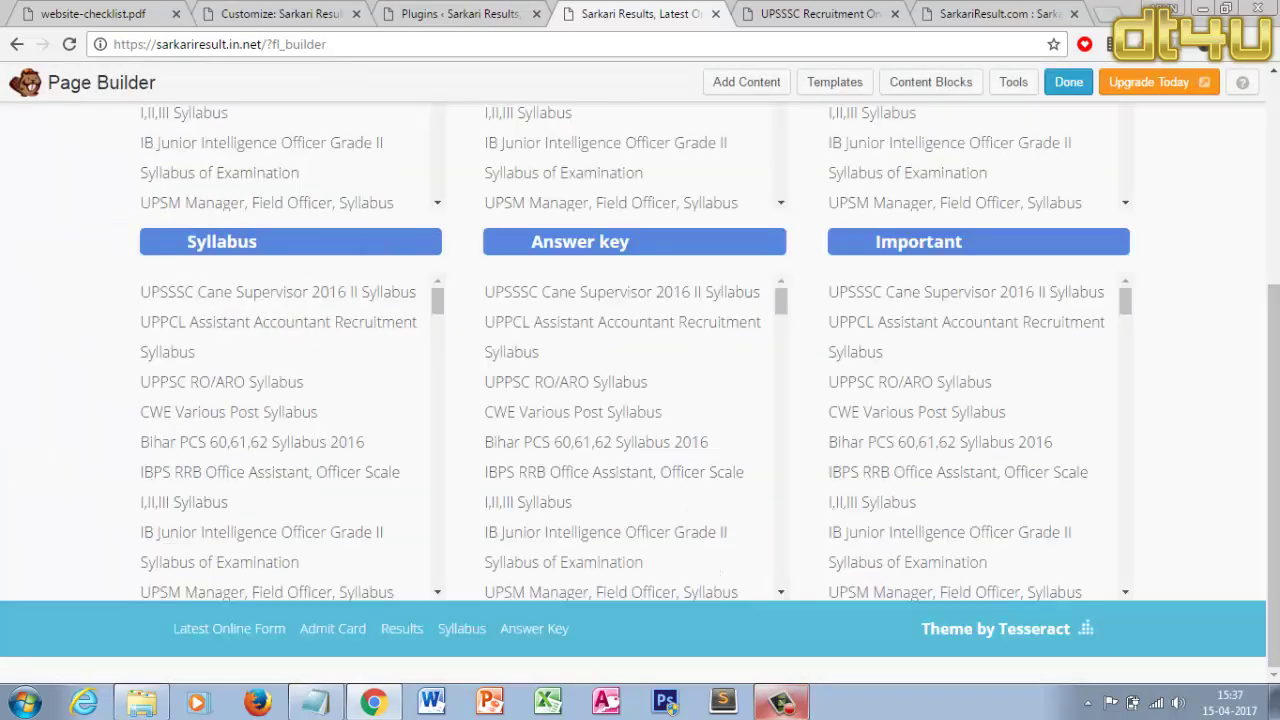
Review the six boxes on the page, then examine the lower sections and footer copyright text on upsssc.com
drag(1275, 331, 1275, 125)
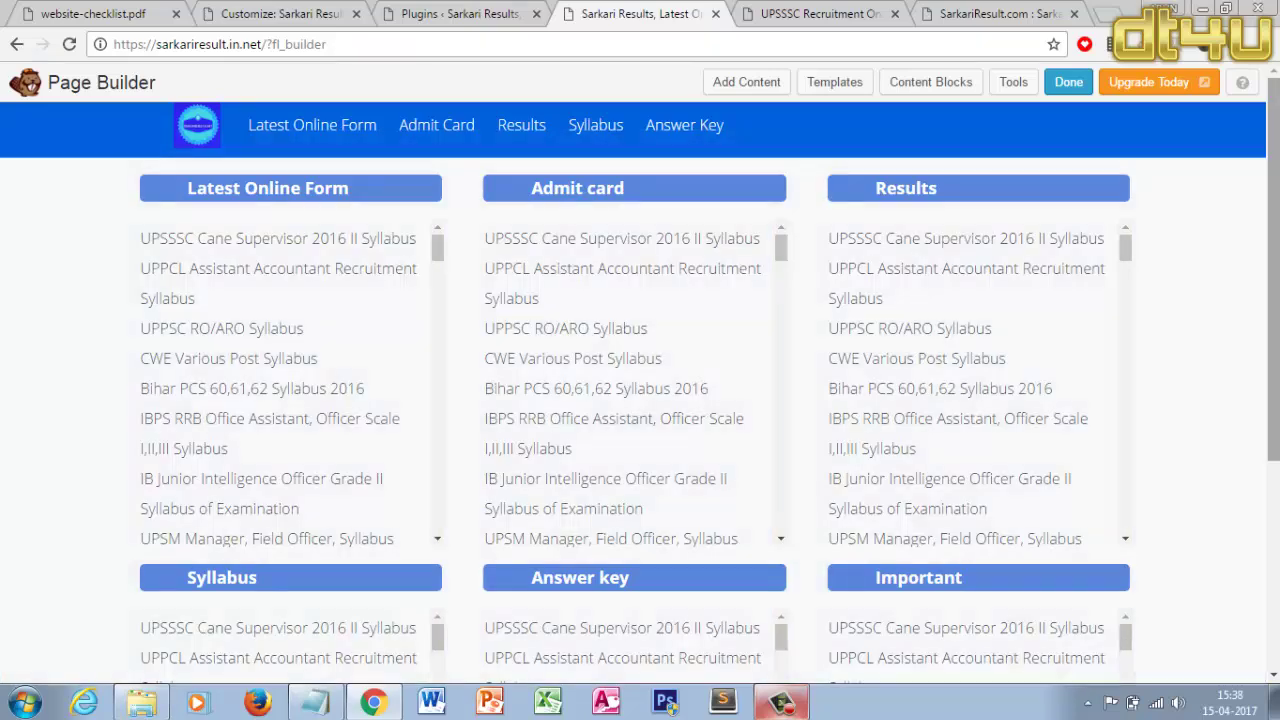
scroll(640, 400, down, 3)
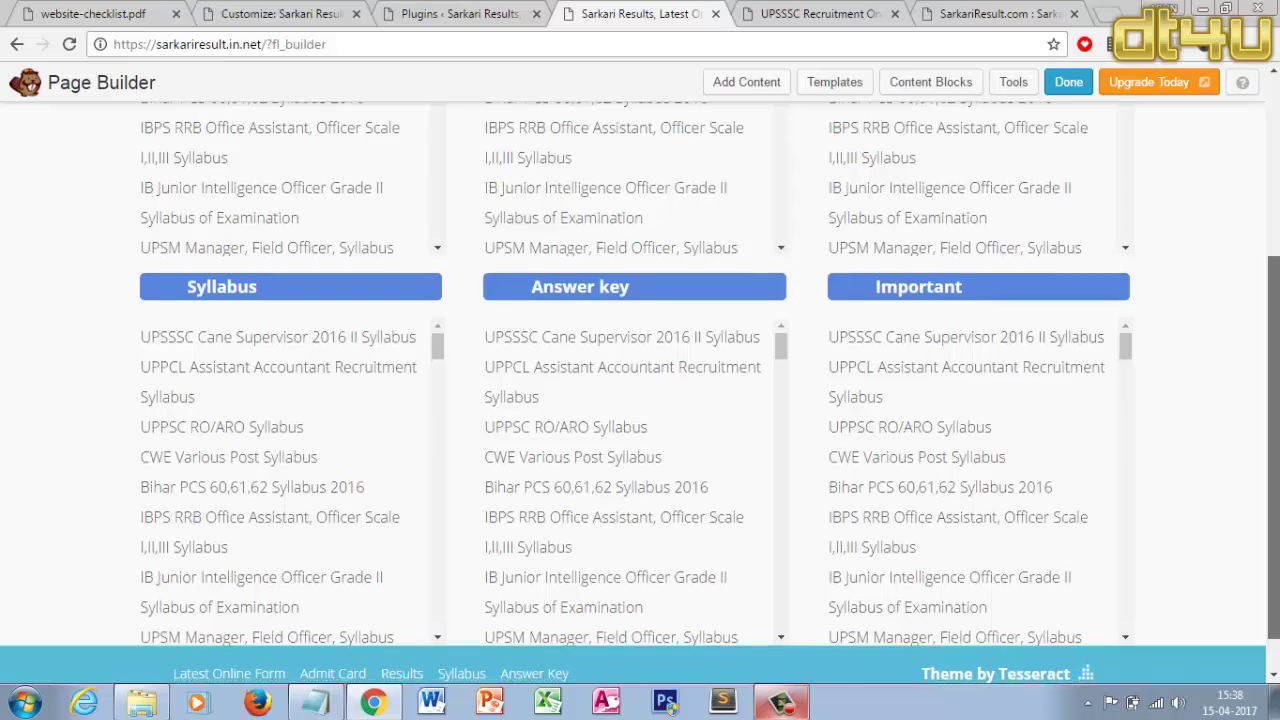
scroll(640, 395, down, 1)
scroll(640, 380, up, 4)
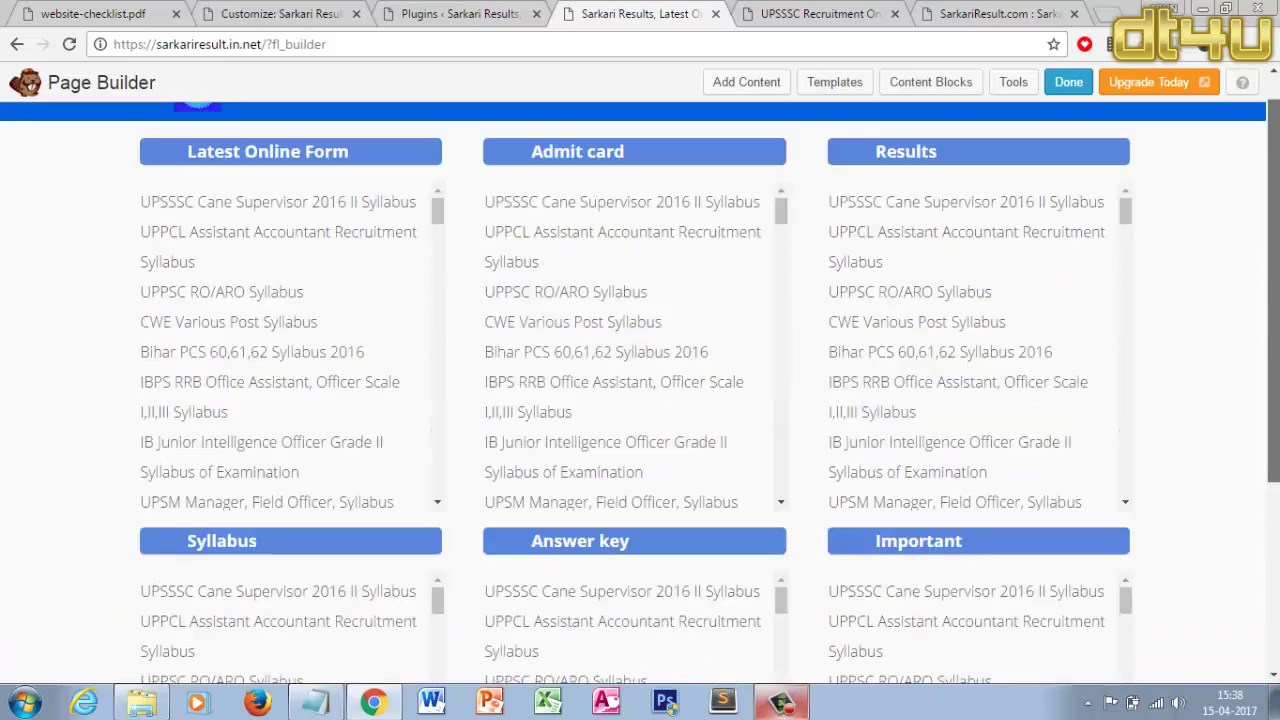
click(783, 10)
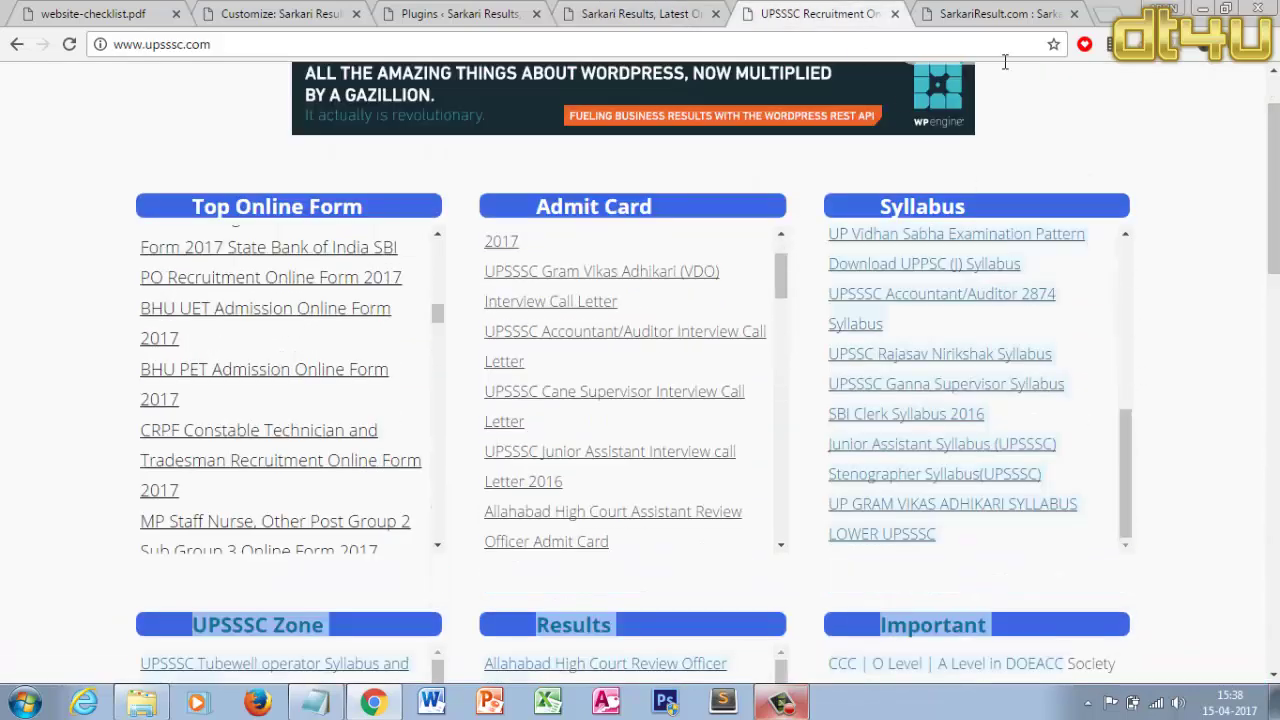
click(976, 14)
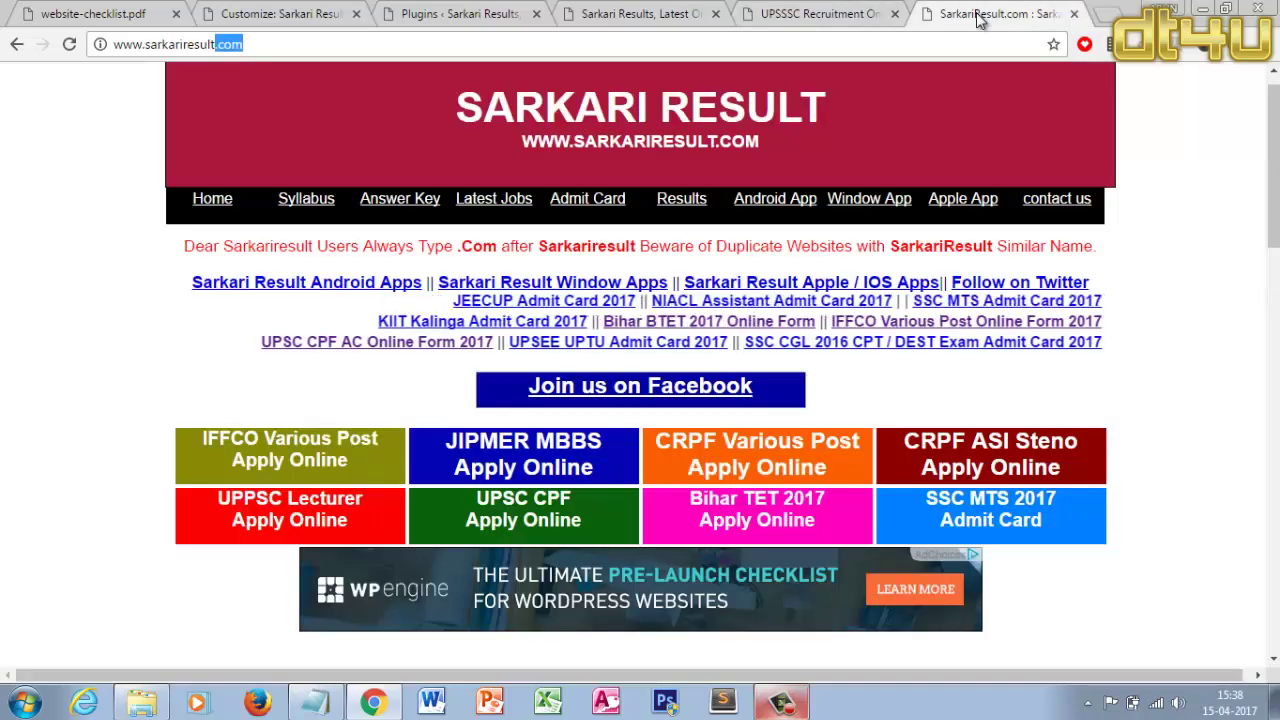
click(780, 14)
drag(1271, 224, 1271, 615)
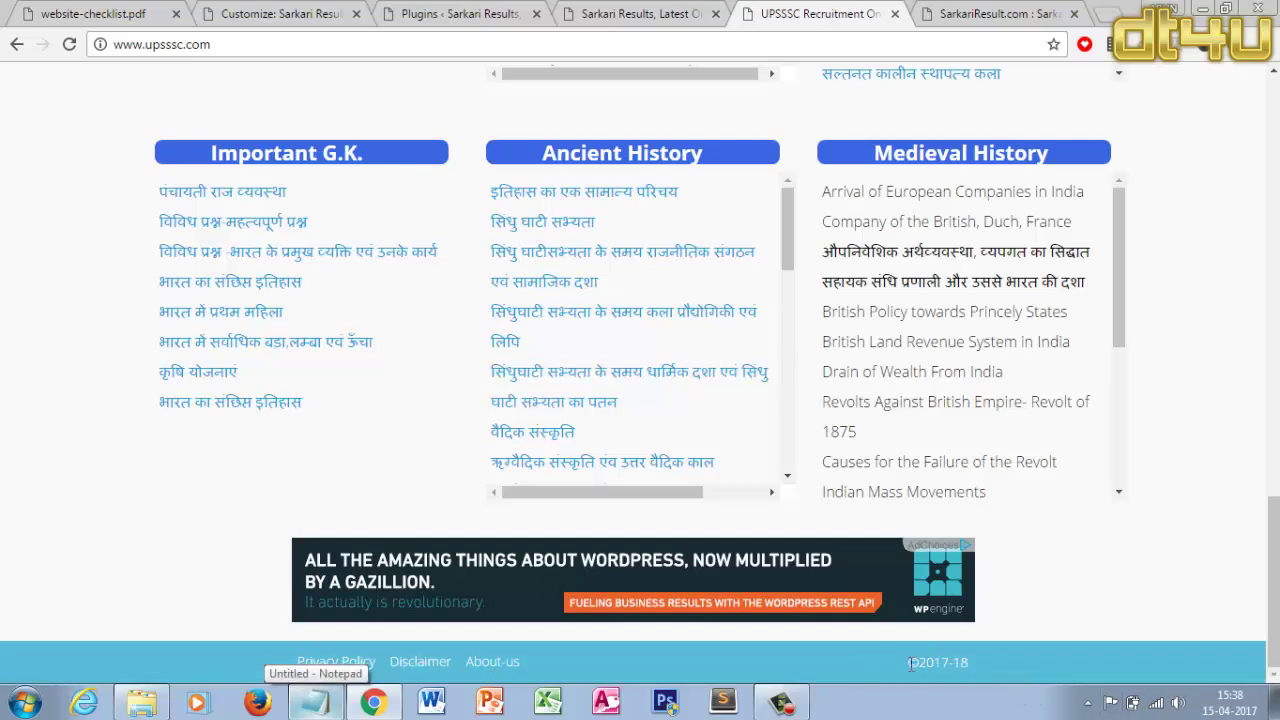
drag(909, 662, 966, 658)
Return to the Page Builder, check the page down to its footer, and publish the changes
click(603, 10)
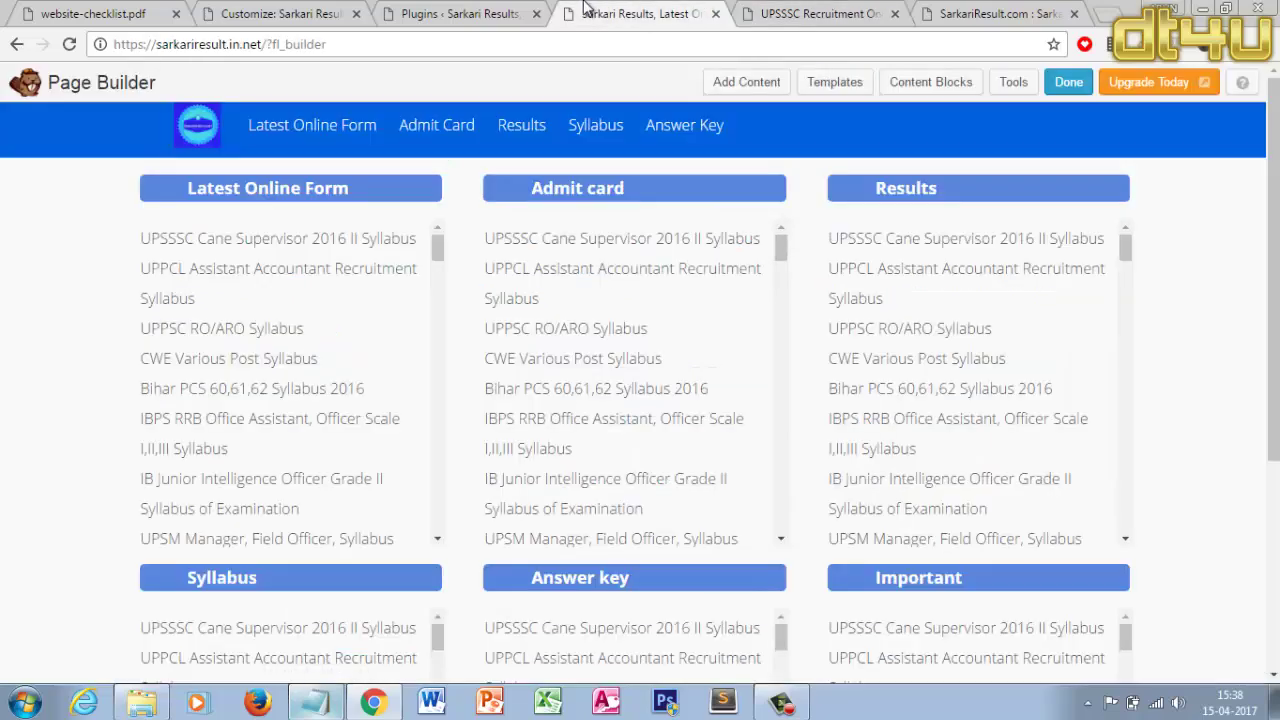
click(458, 13)
click(628, 14)
scroll(1103, 636, down, 4)
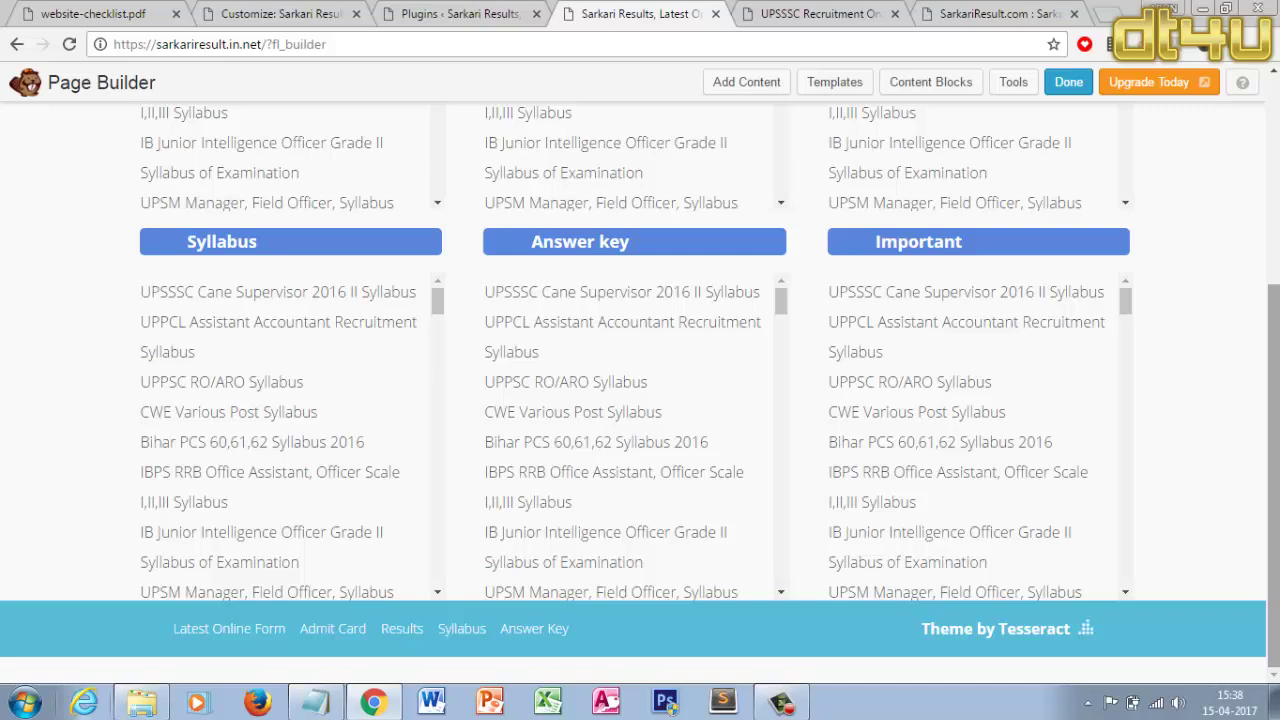
scroll(912, 103, up, 5)
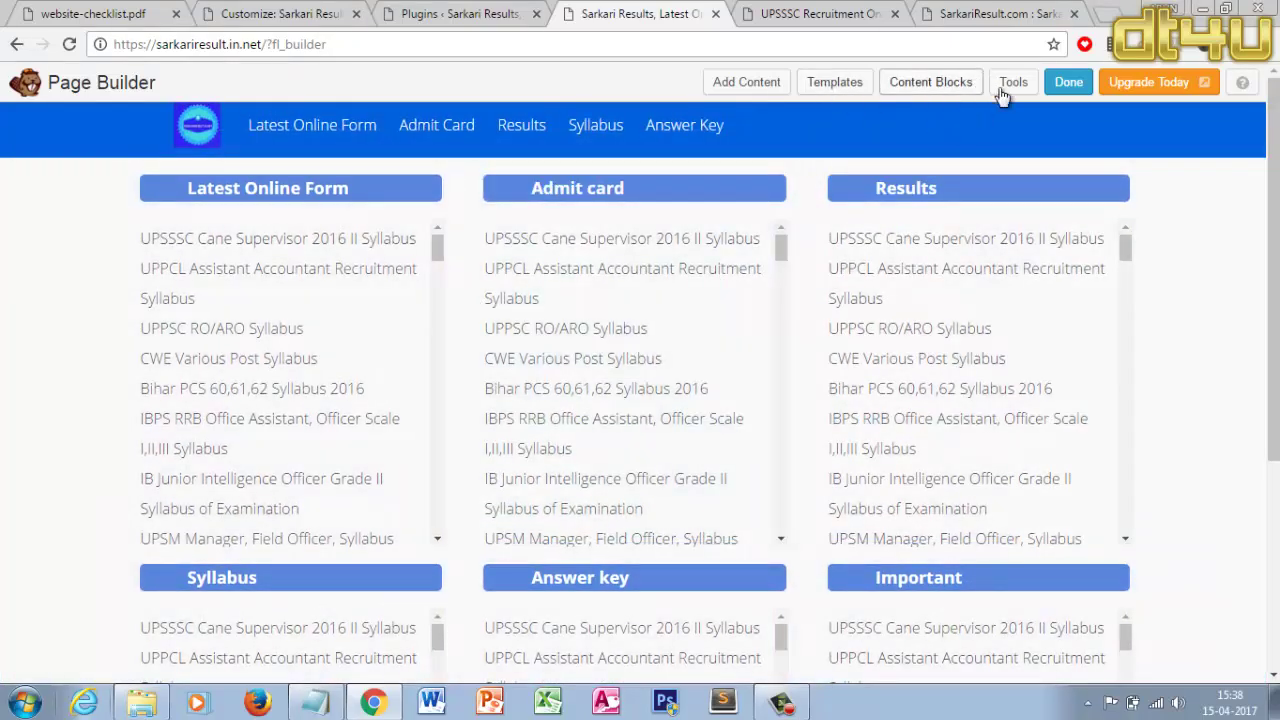
click(1067, 88)
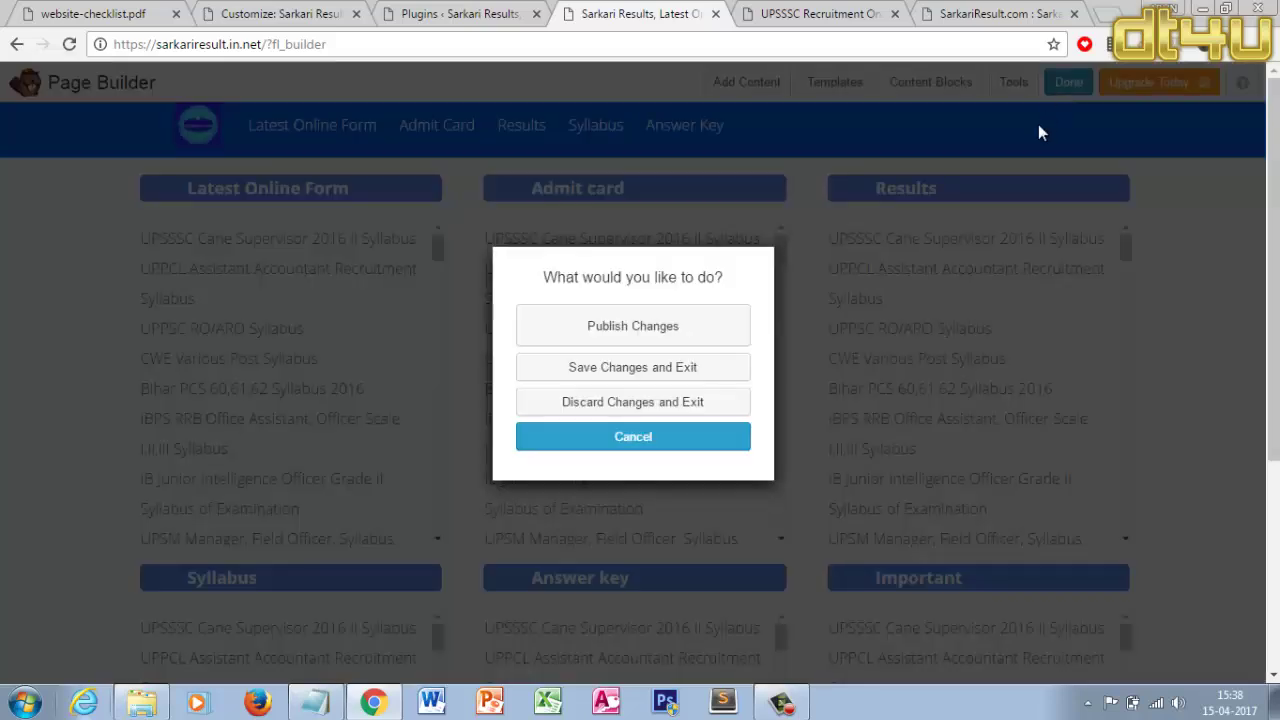
click(629, 333)
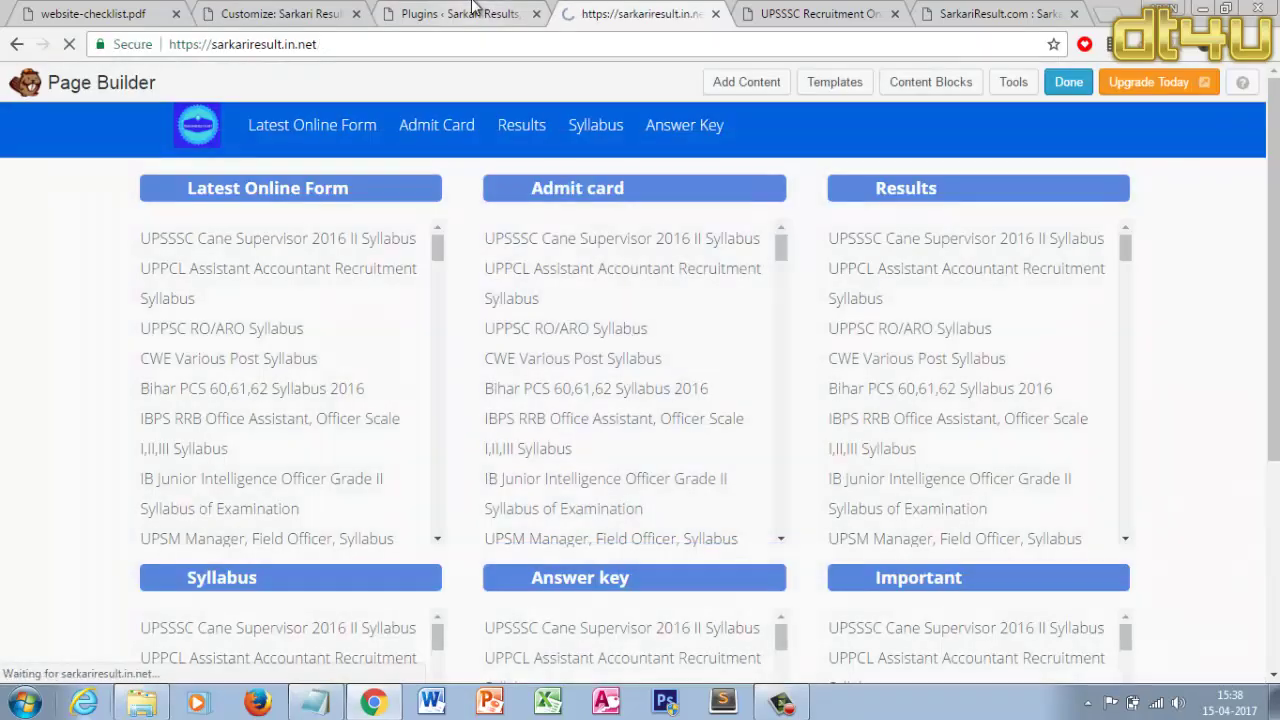
click(474, 10)
click(598, 10)
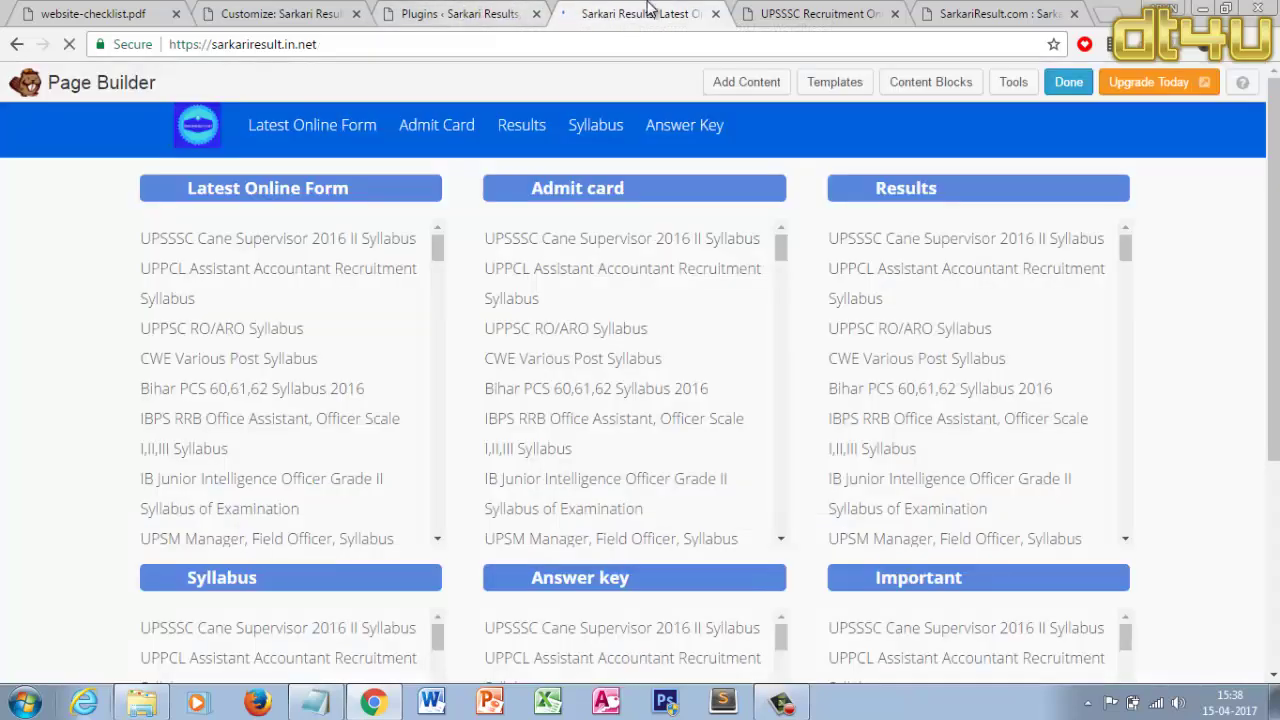
key(ctrl+Tab)
click(603, 10)
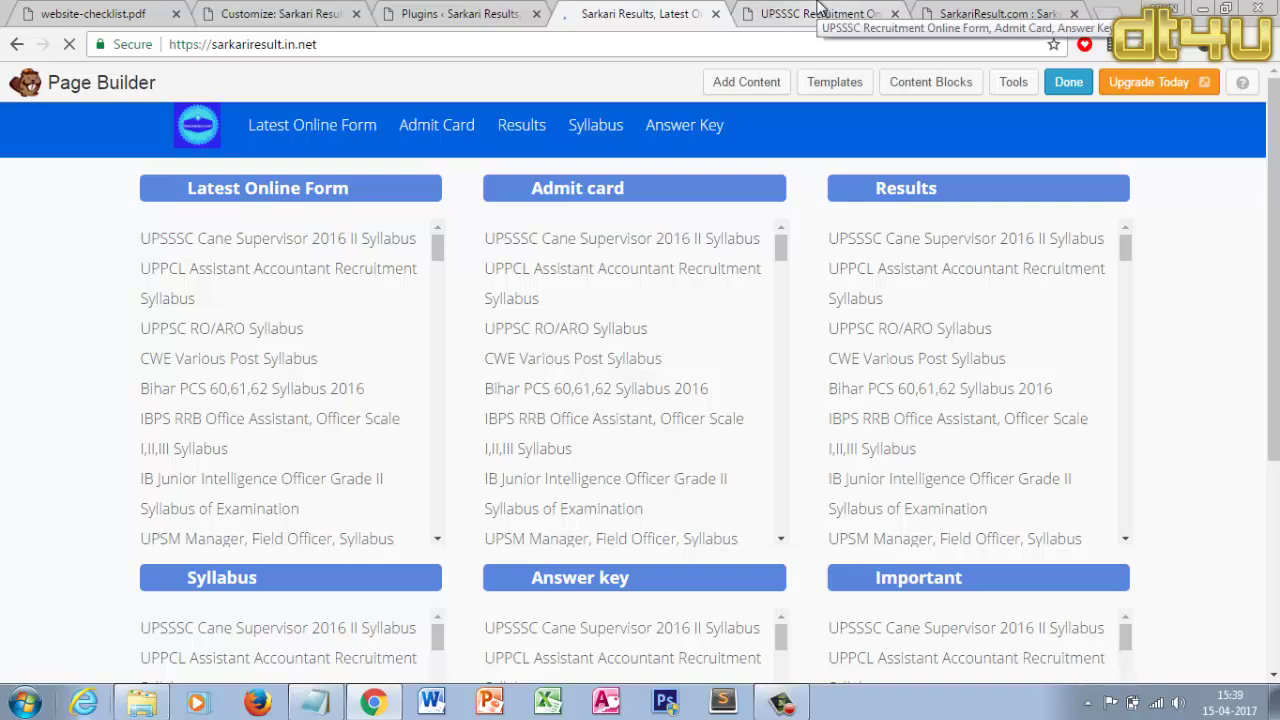
click(818, 8)
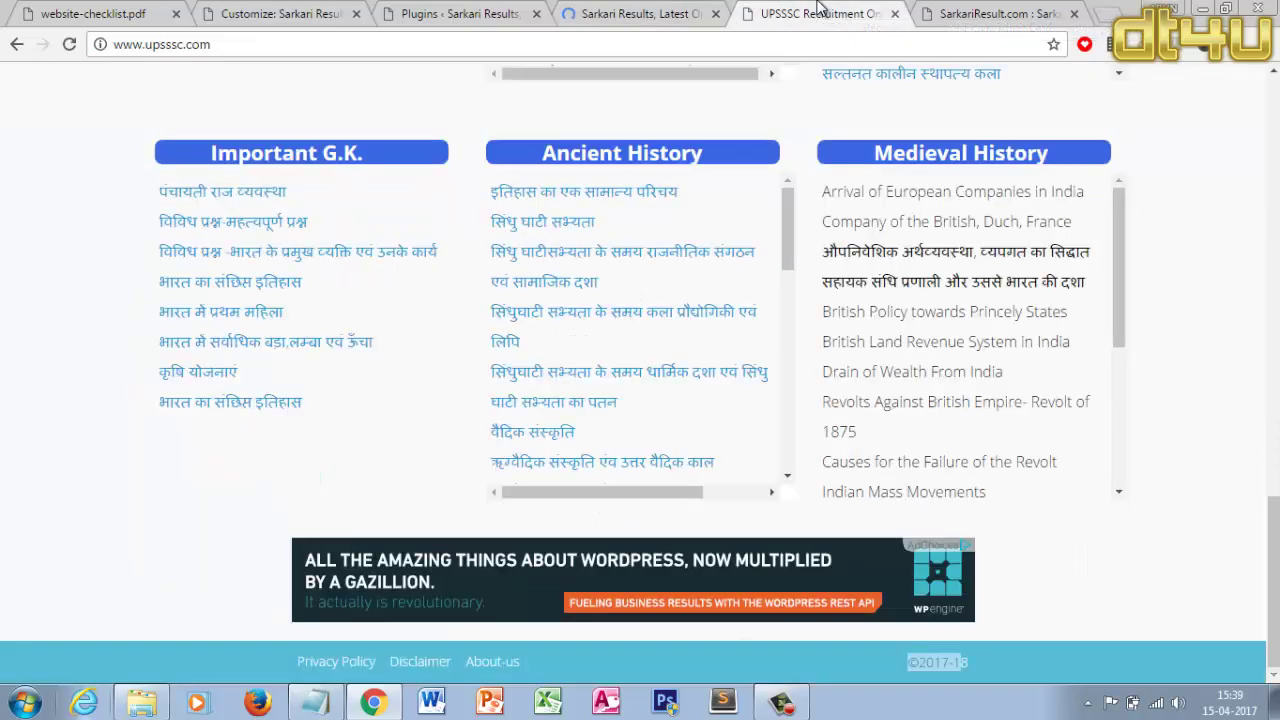
Compare the rebuilt home page with the lower boxes on upsssc.com and glance at the sarkariresult.com home page
click(680, 9)
key(ctrl+Tab)
click(676, 8)
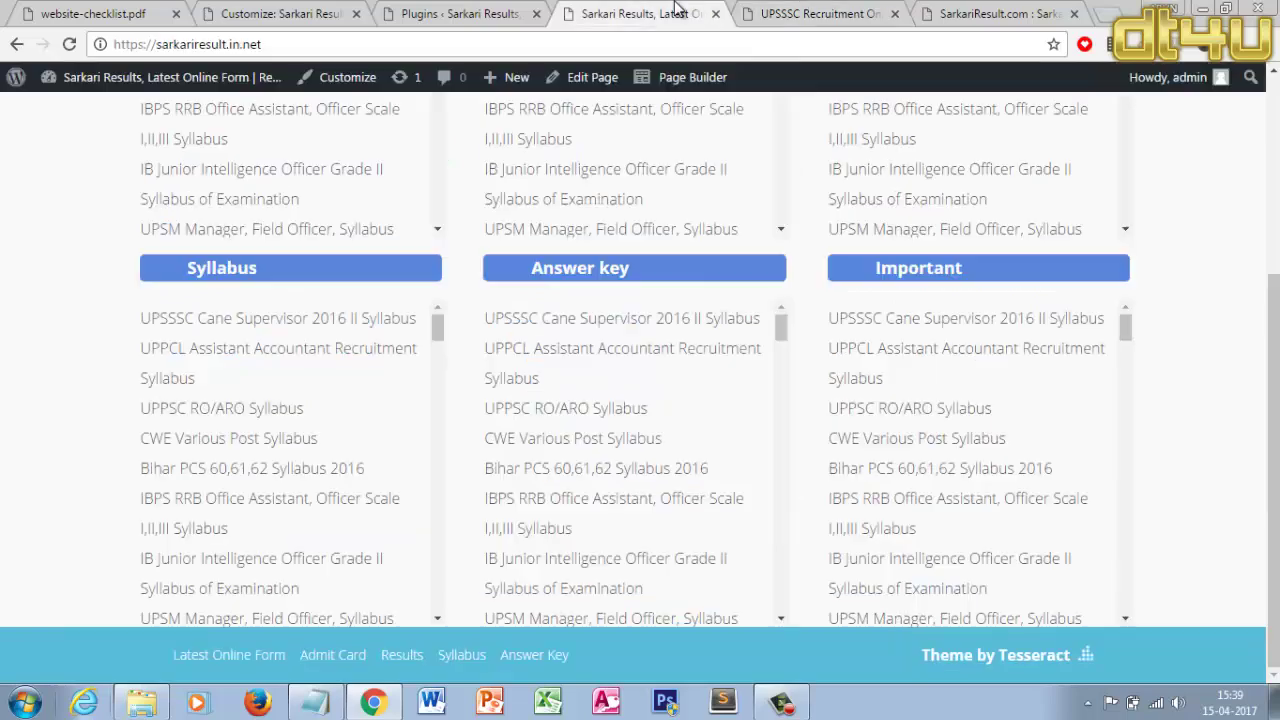
click(830, 10)
scroll(1085, 490, down, 3)
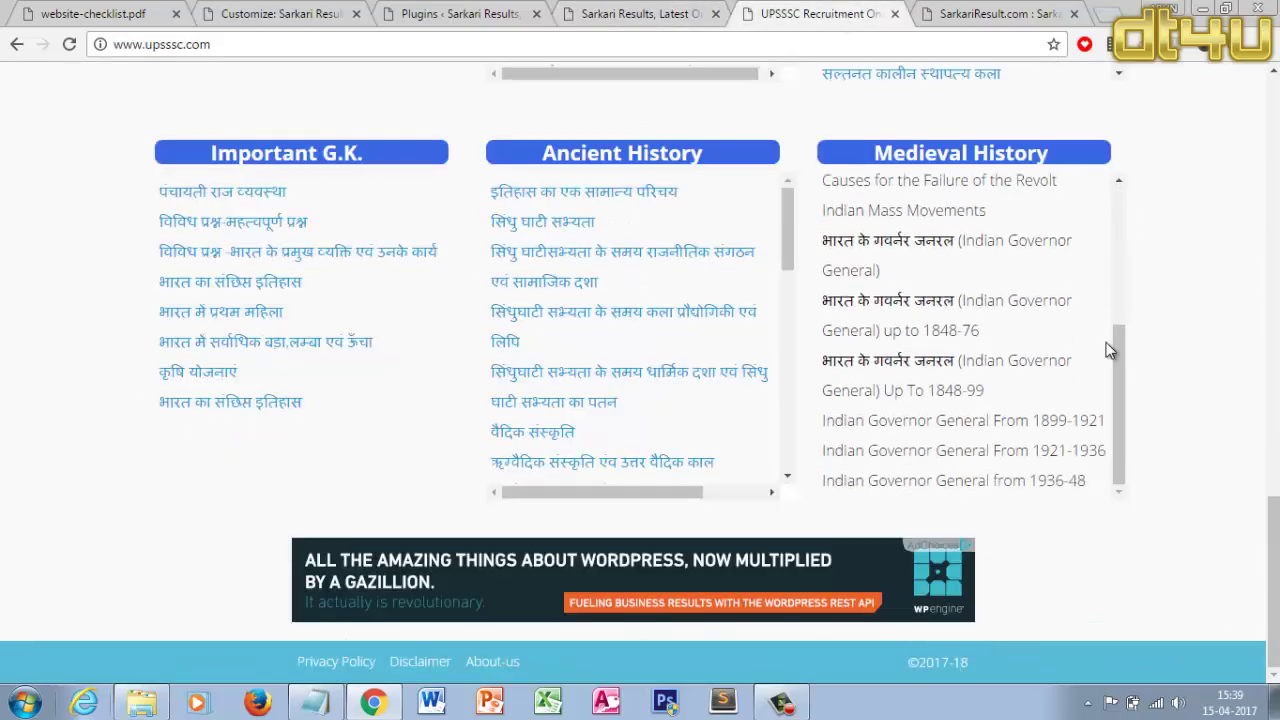
scroll(1110, 350, up, 3)
scroll(725, 96, up, 4)
click(640, 12)
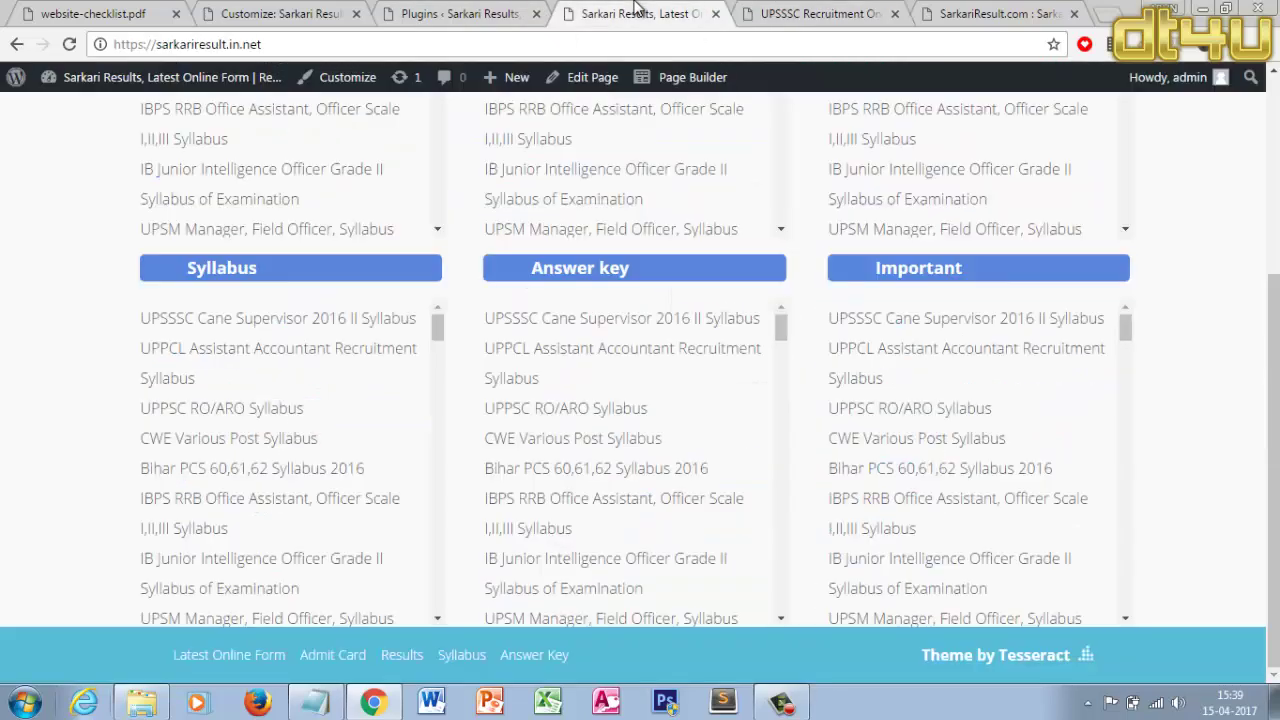
scroll(1218, 428, up, 3)
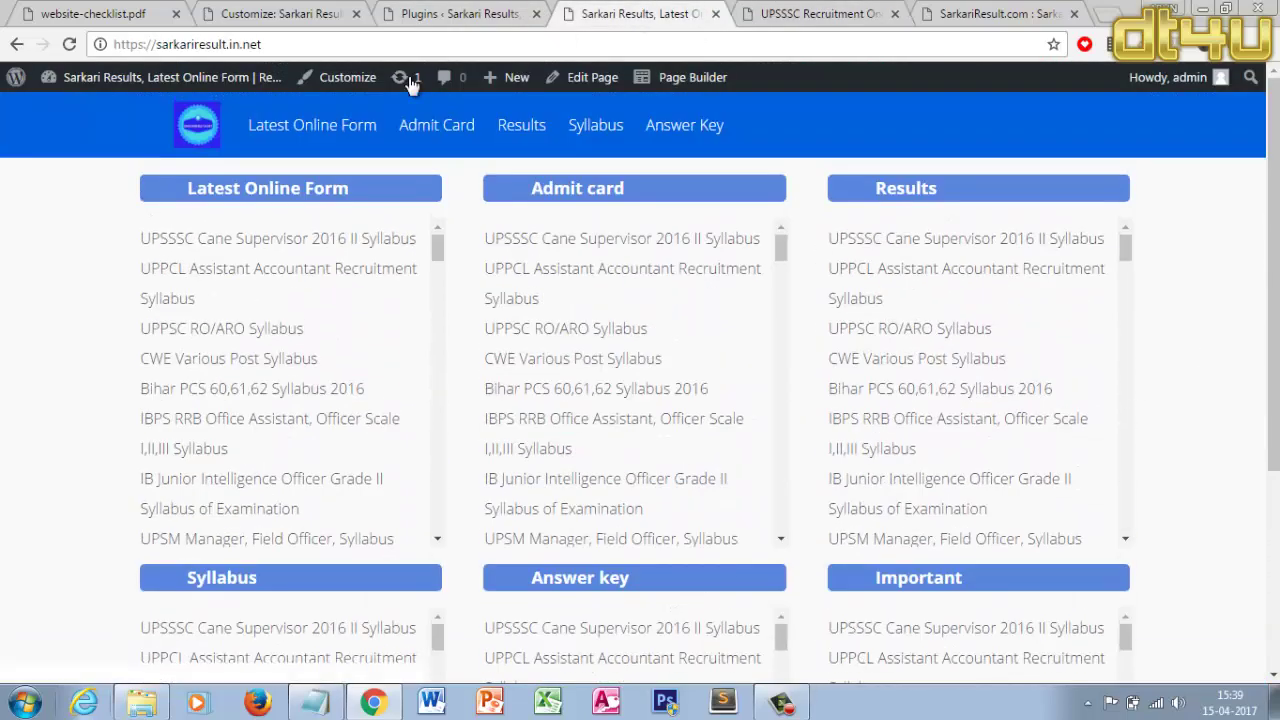
click(835, 12)
click(962, 12)
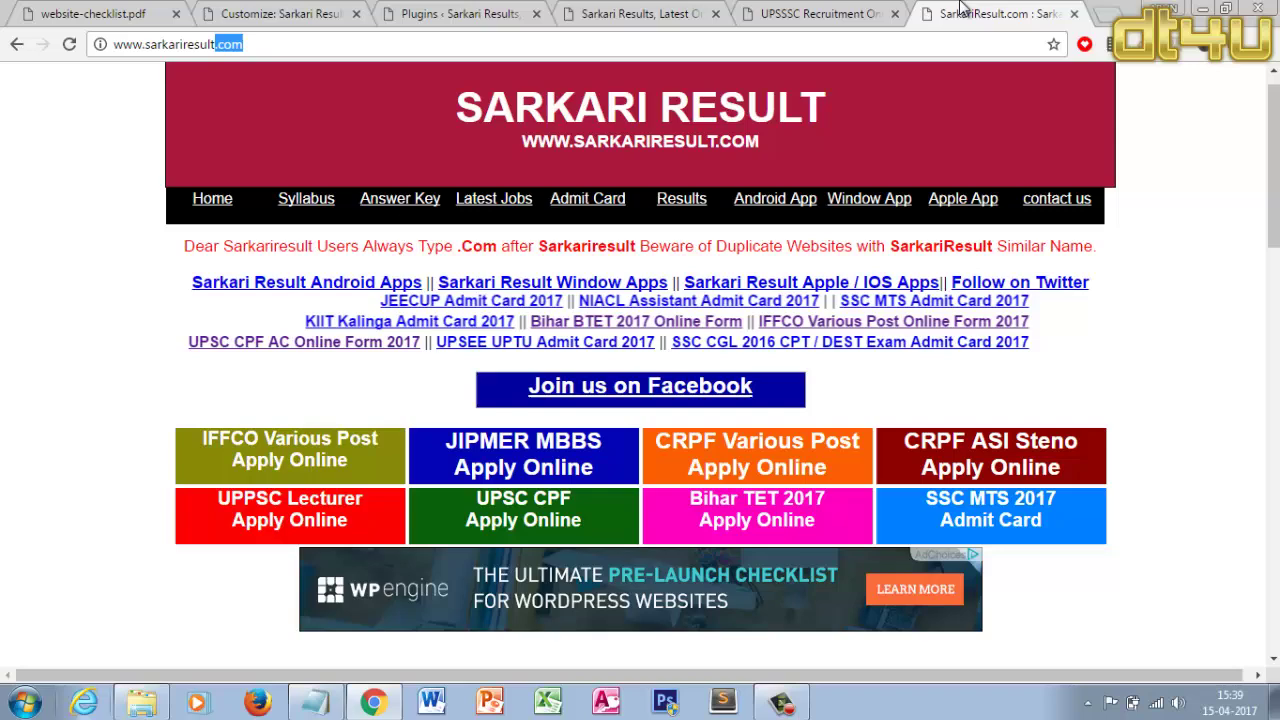
click(833, 12)
Open the Hindi article on the Arab invasion of India from upsssc.com, close the SarkariResult.com tab, and examine the article's sidebar
click(877, 274)
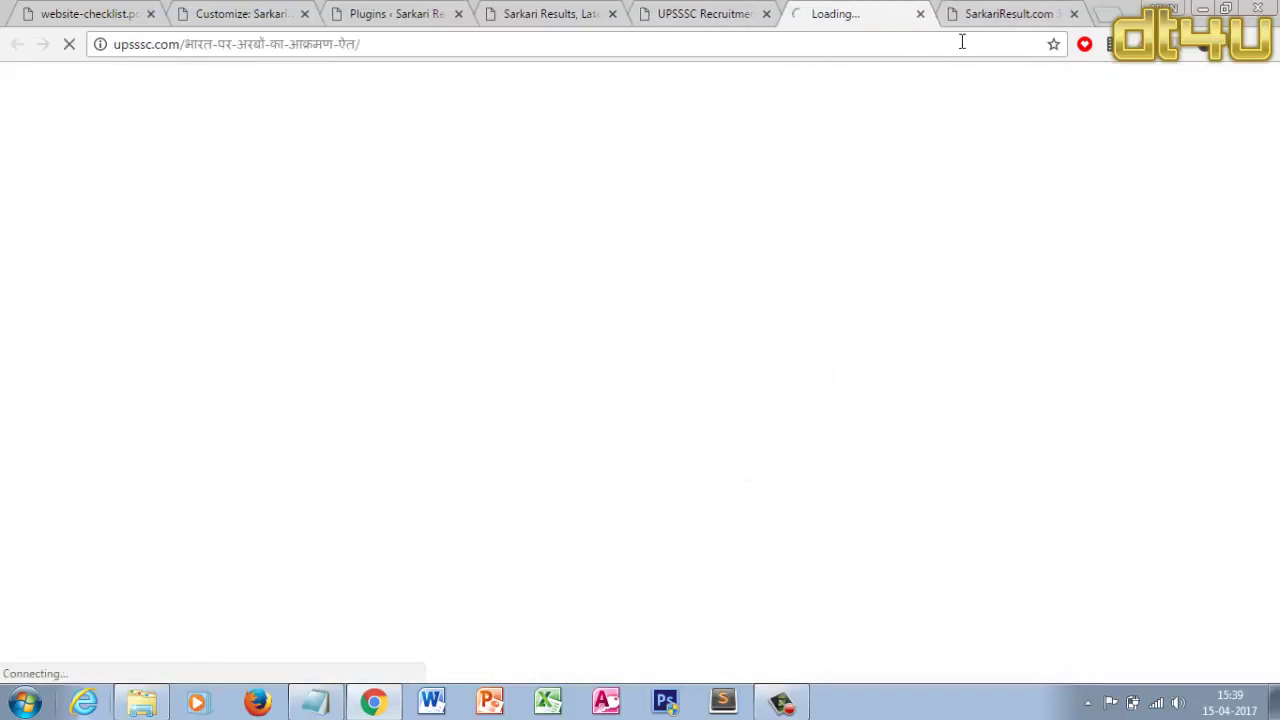
click(994, 13)
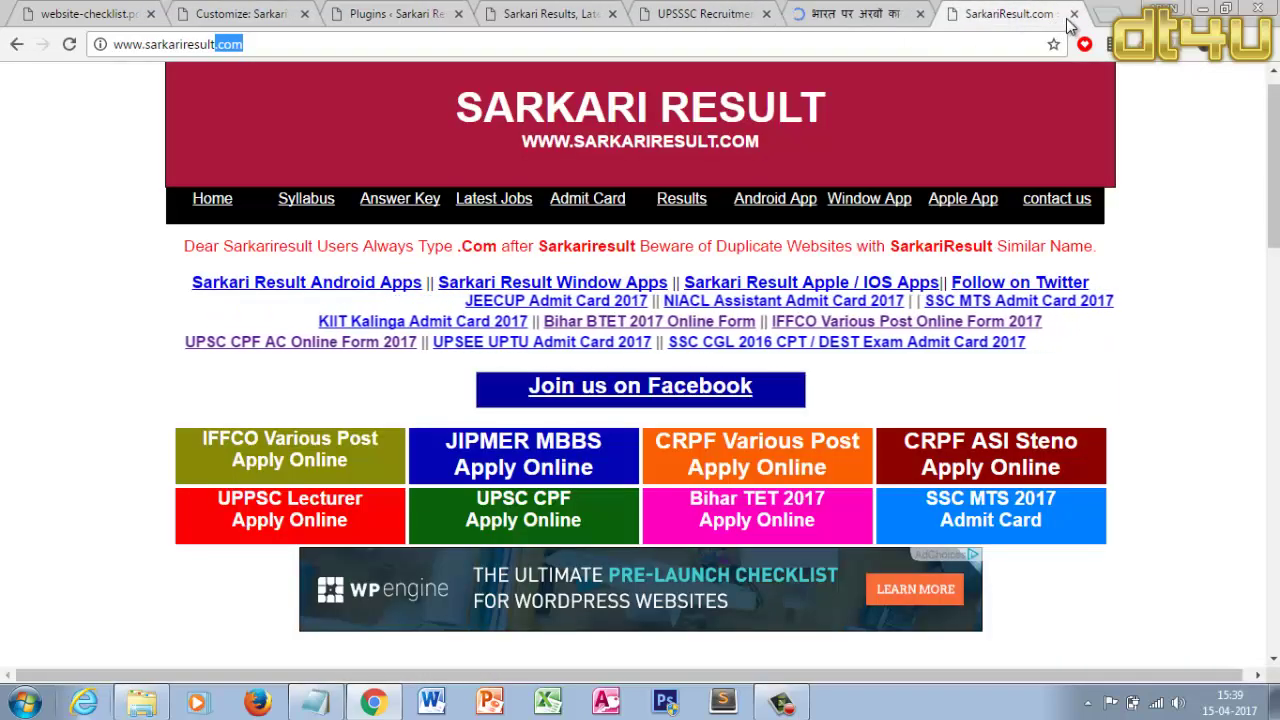
click(1073, 14)
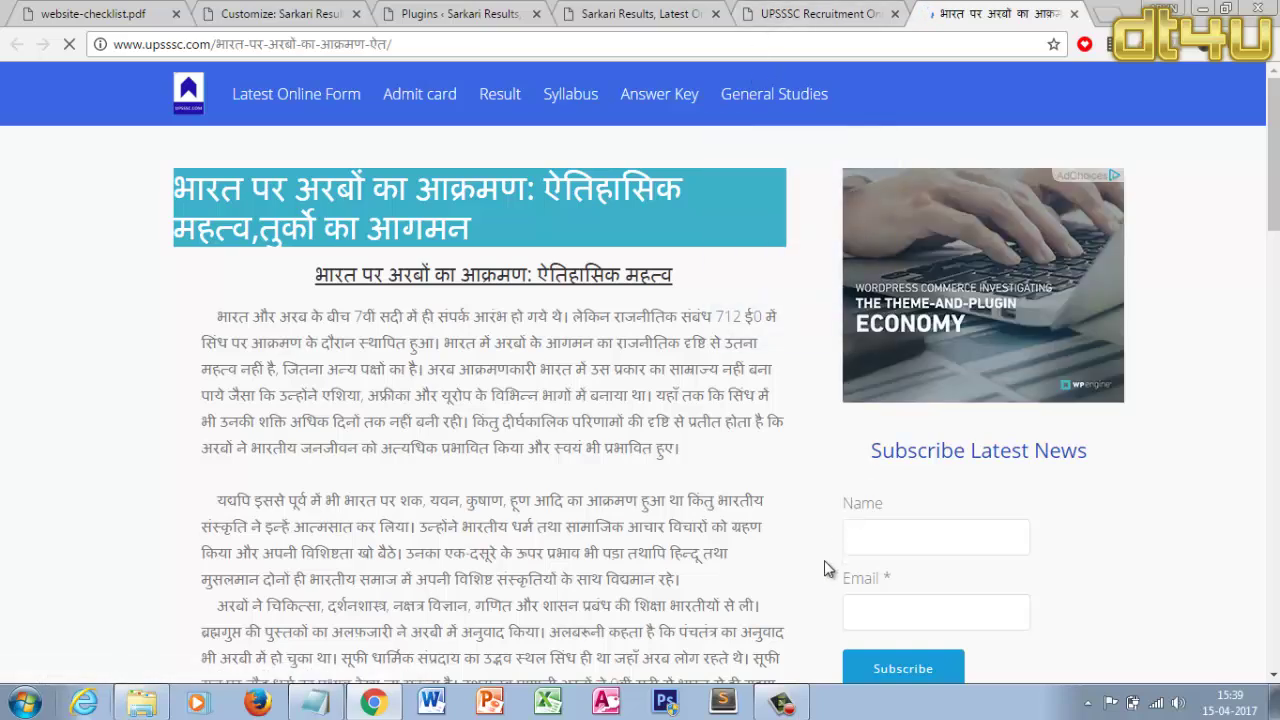
scroll(840, 553, down, 3)
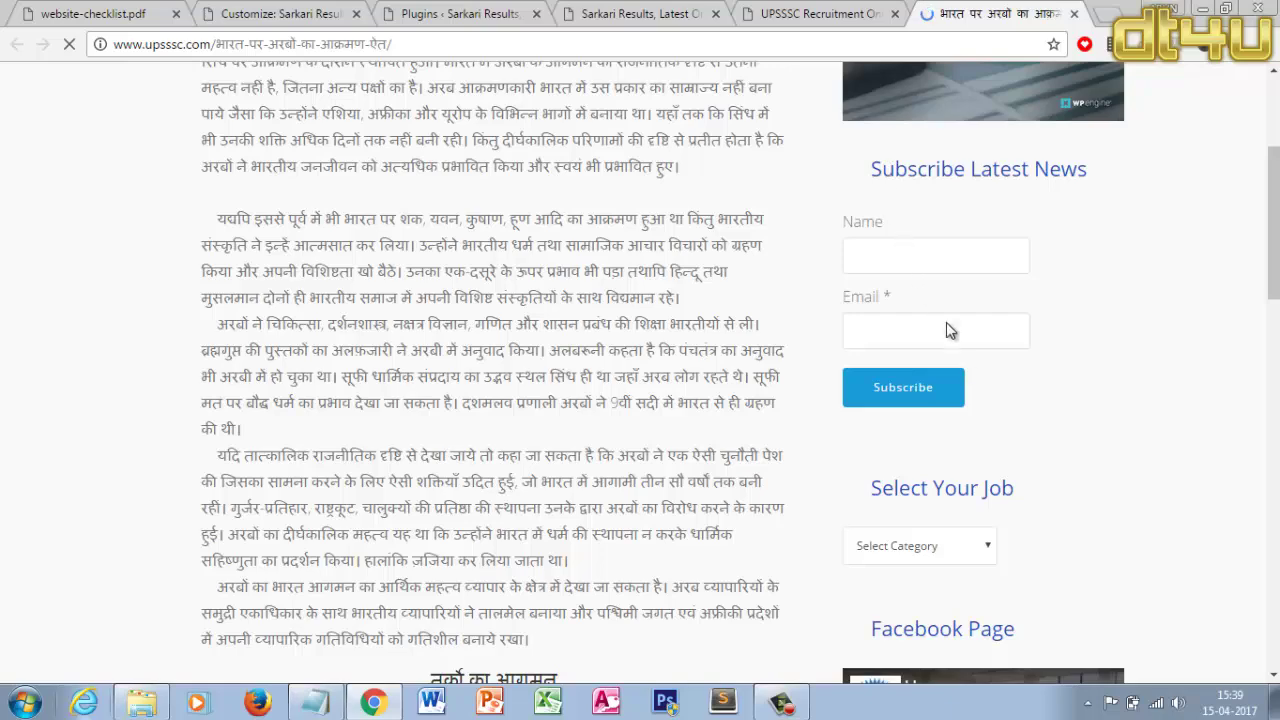
scroll(948, 325, down, 3)
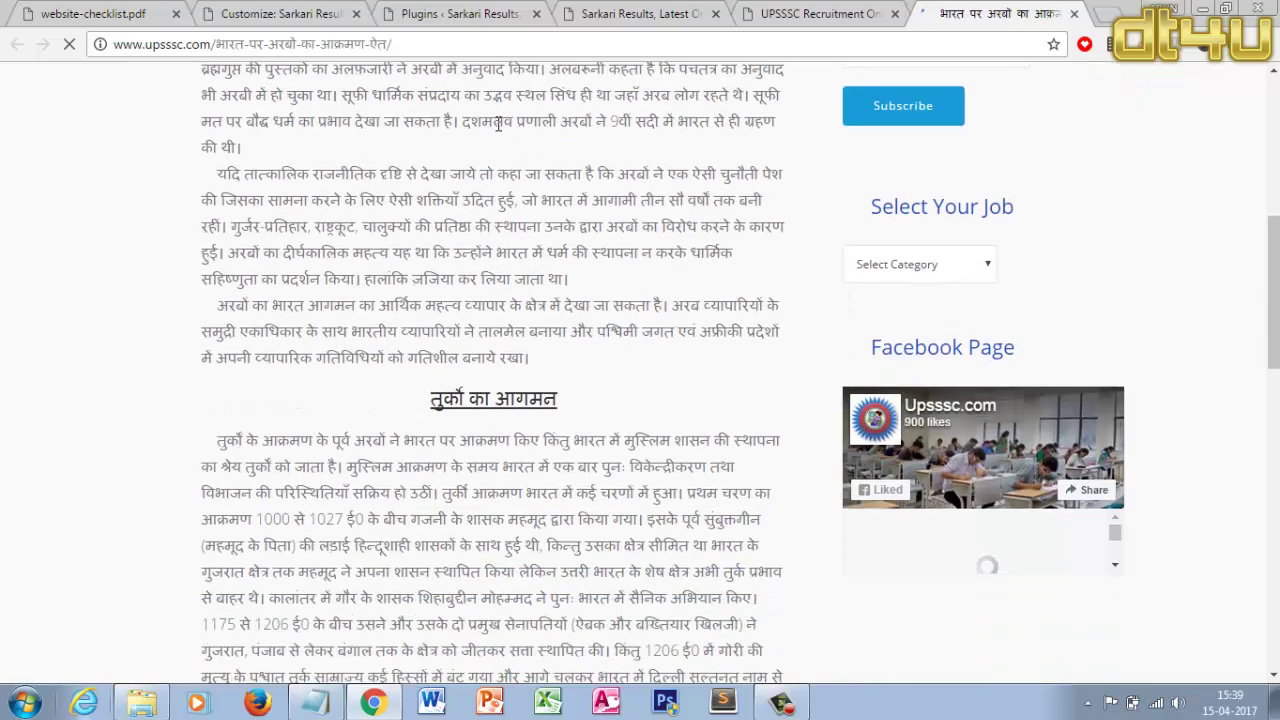
Open the WordPress page for adding new plugins and check the Subscribe Latest News form in the reference article's sidebar
click(625, 13)
click(490, 13)
click(278, 8)
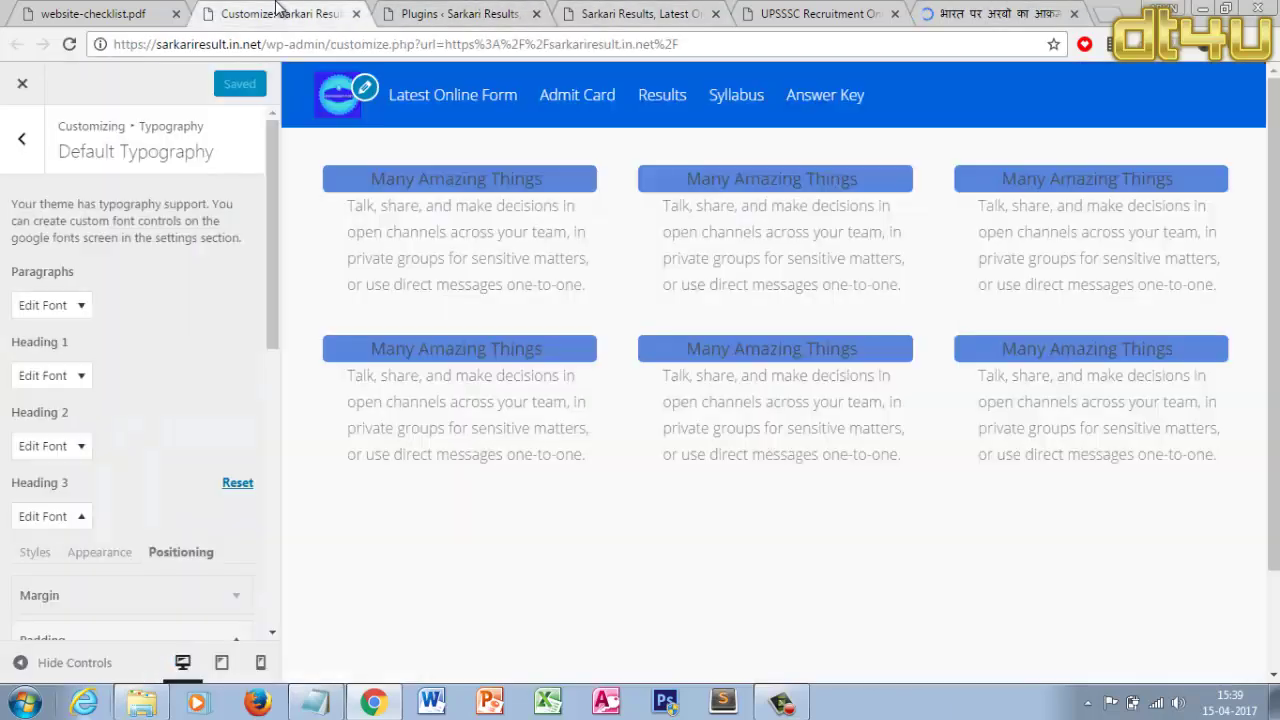
click(398, 8)
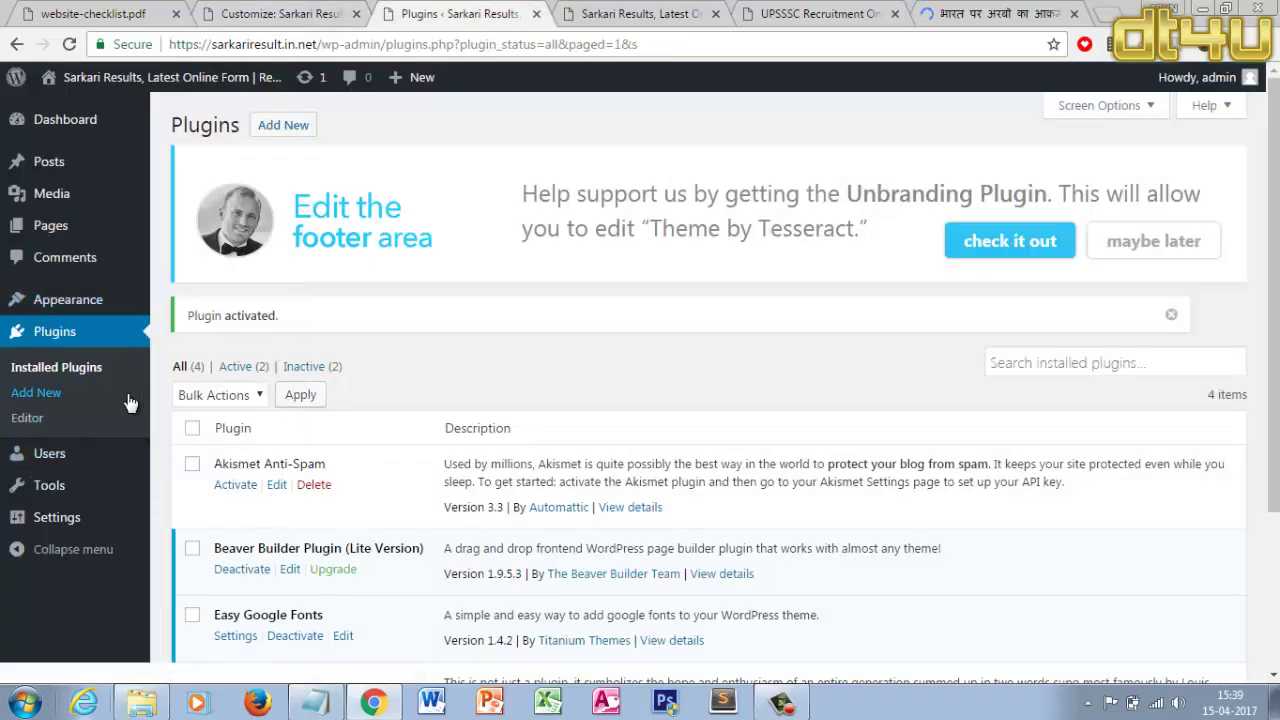
click(38, 397)
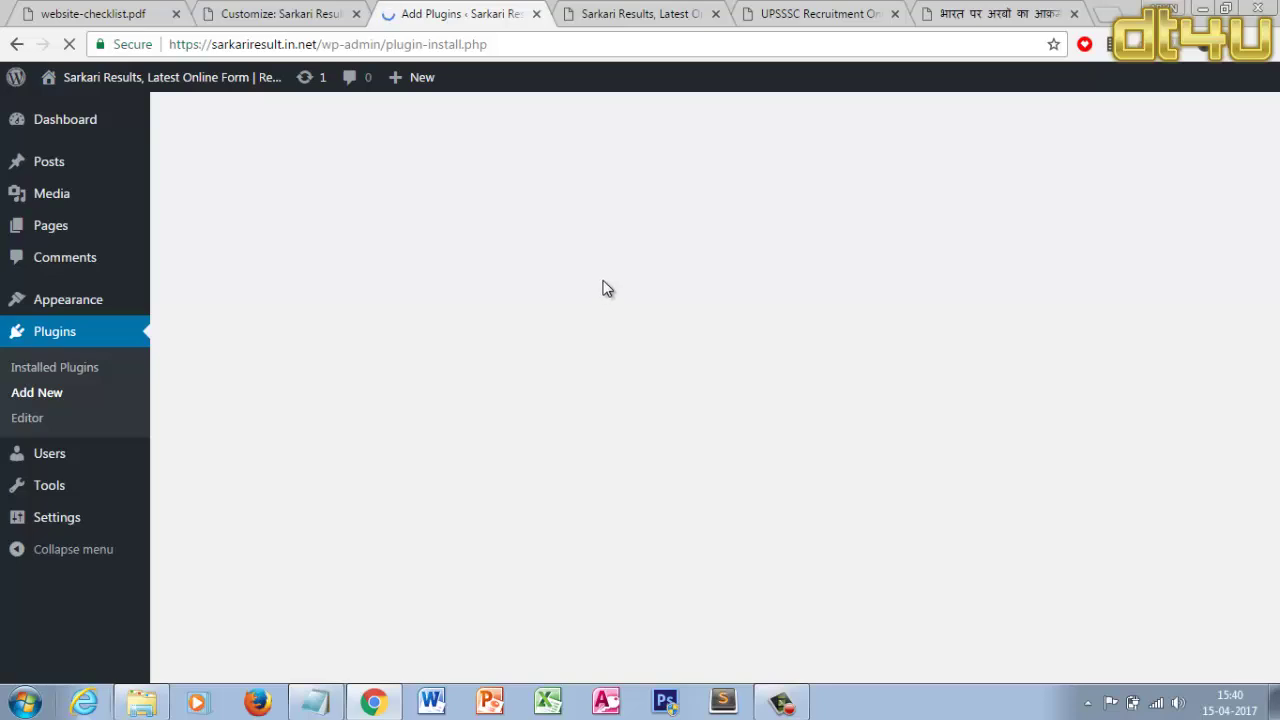
click(924, 10)
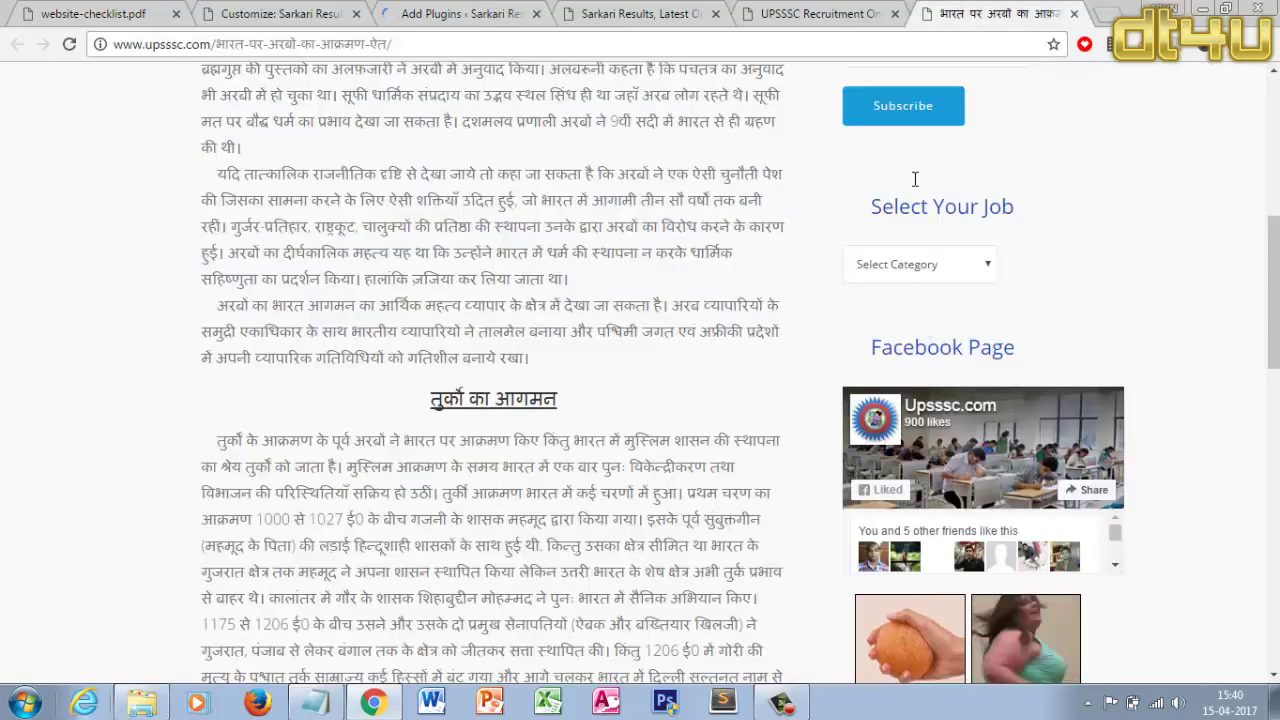
scroll(897, 196, up, 2)
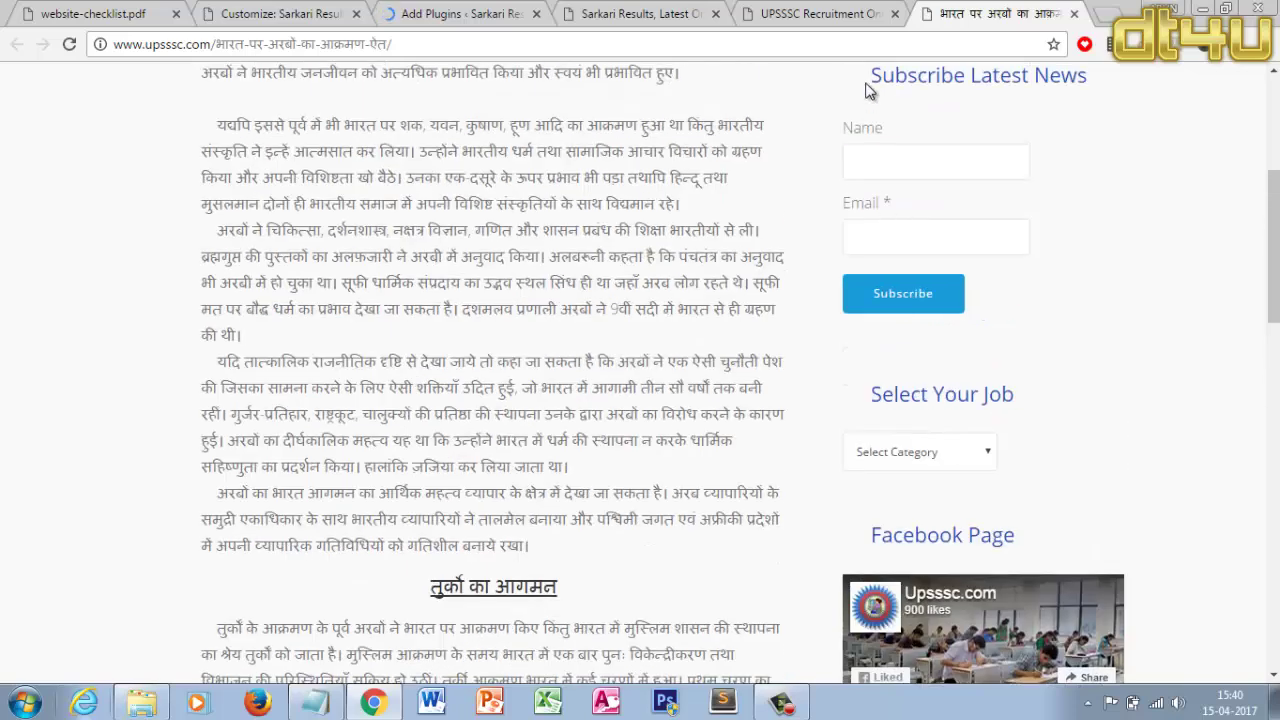
click(460, 10)
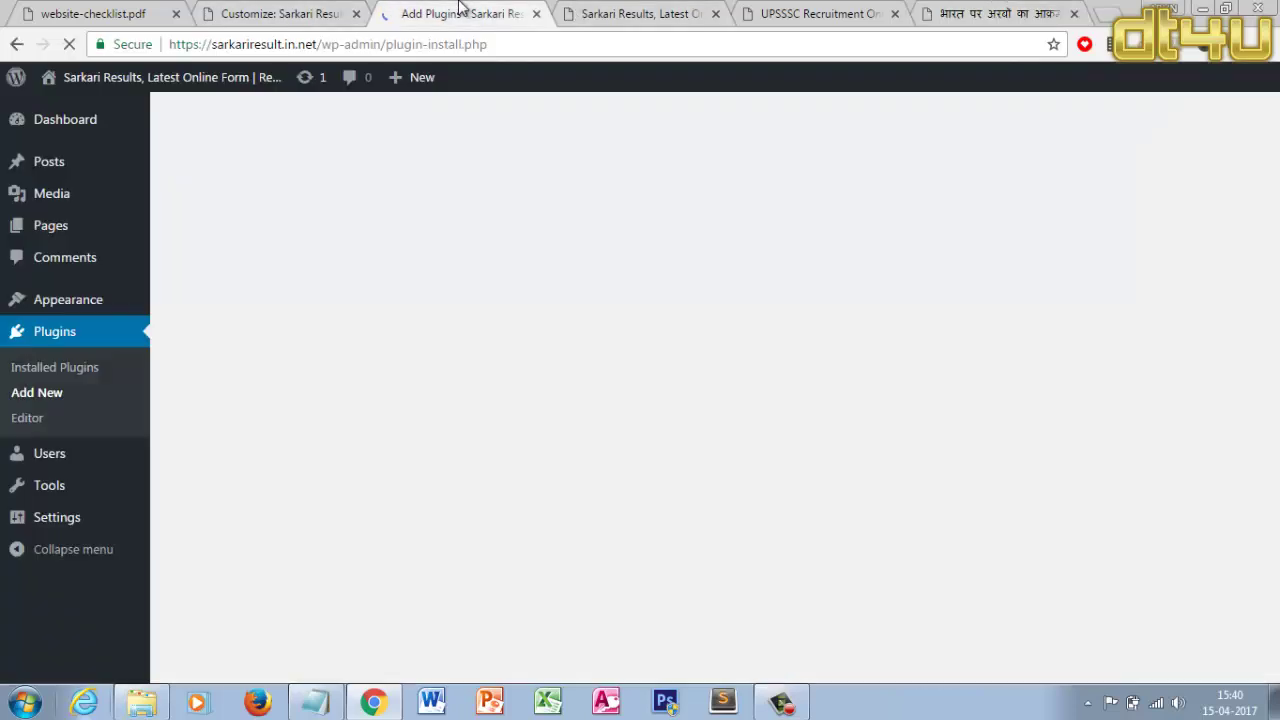
Close the Customizer, find the Email Subscribers & Newsletters plugin by Icegram with the keyword "email subscriber", and install and activate it
click(356, 13)
scroll(740, 236, down, 2)
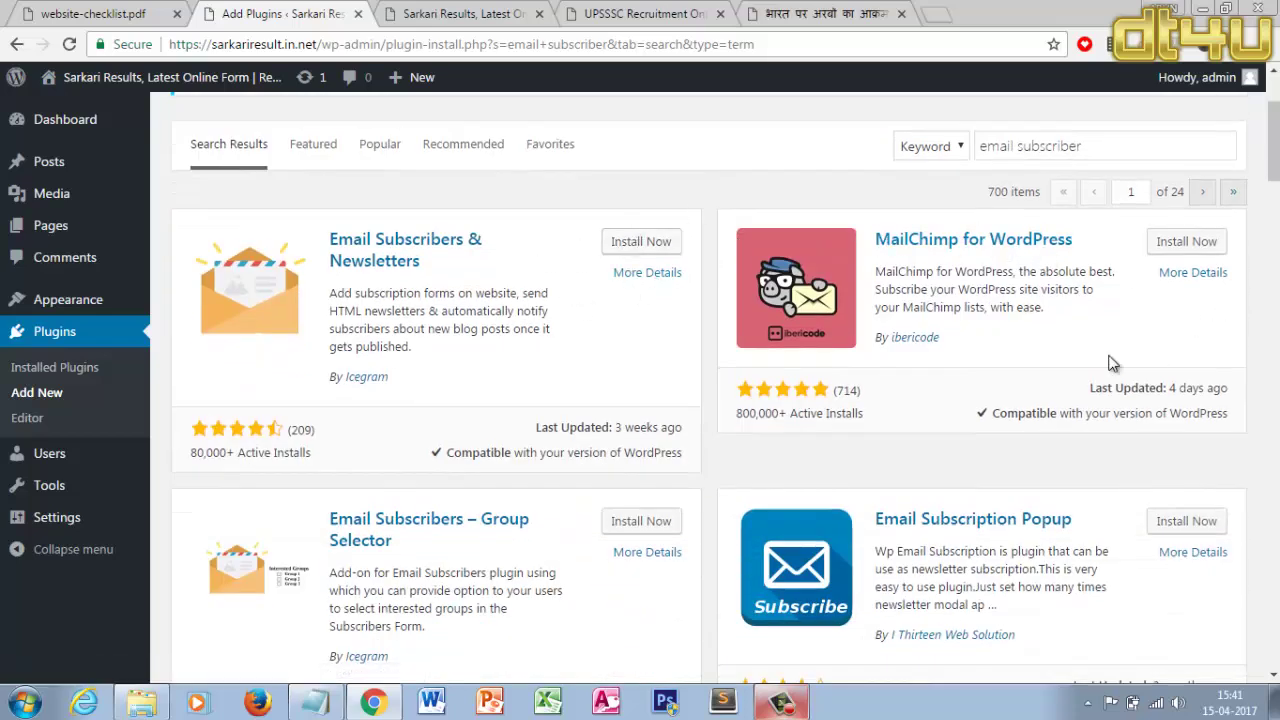
click(638, 245)
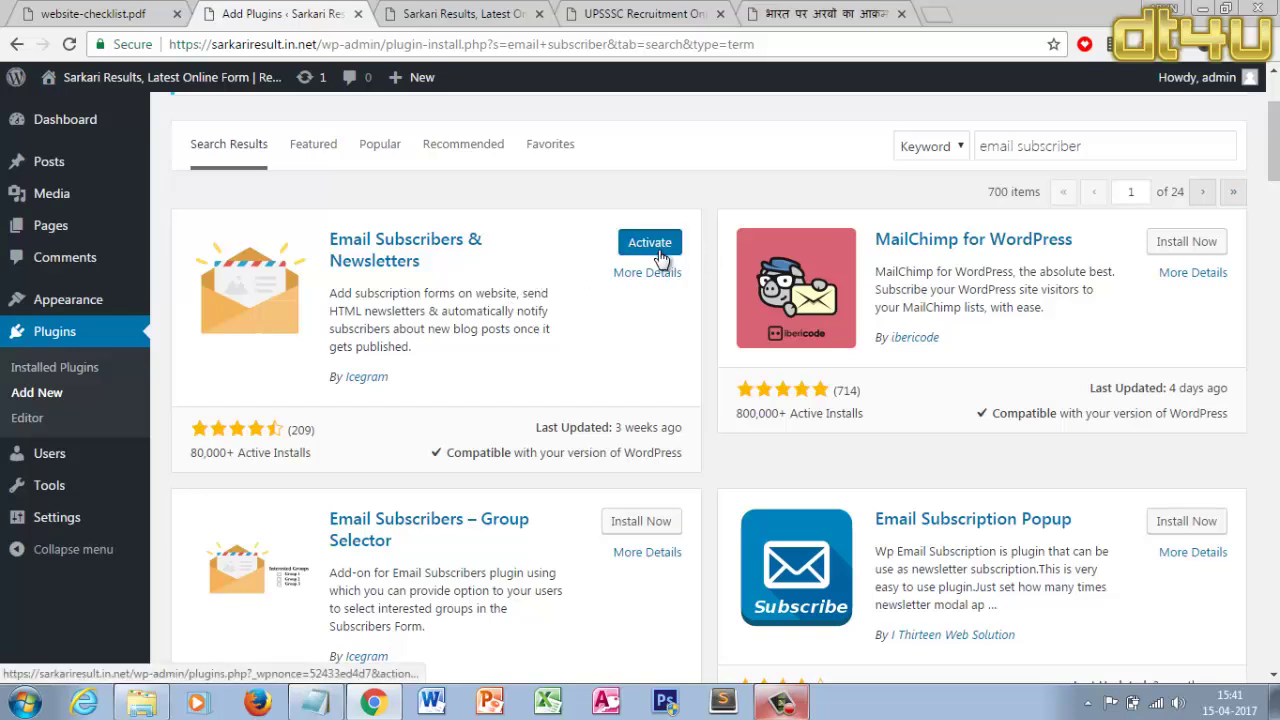
click(660, 256)
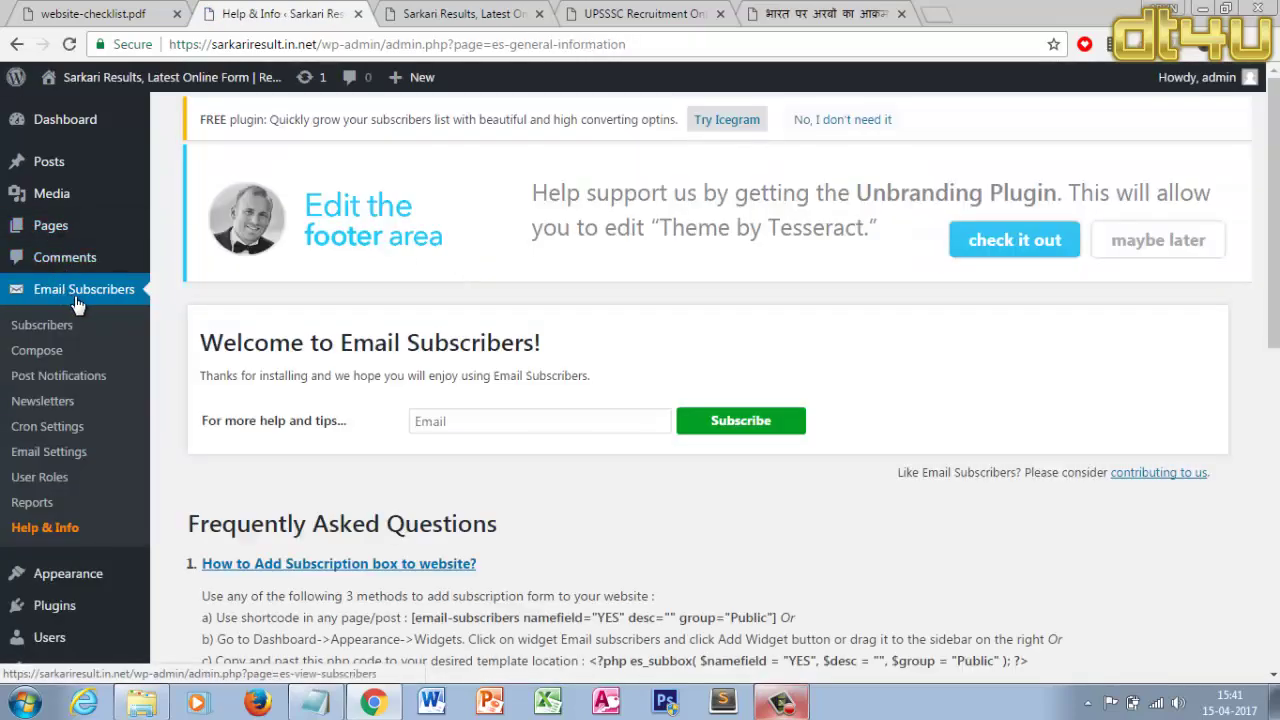
Submit the admin's e-mail address for the Email Subscribers help and tips, and dismiss the Icegram plugin offer
click(488, 424)
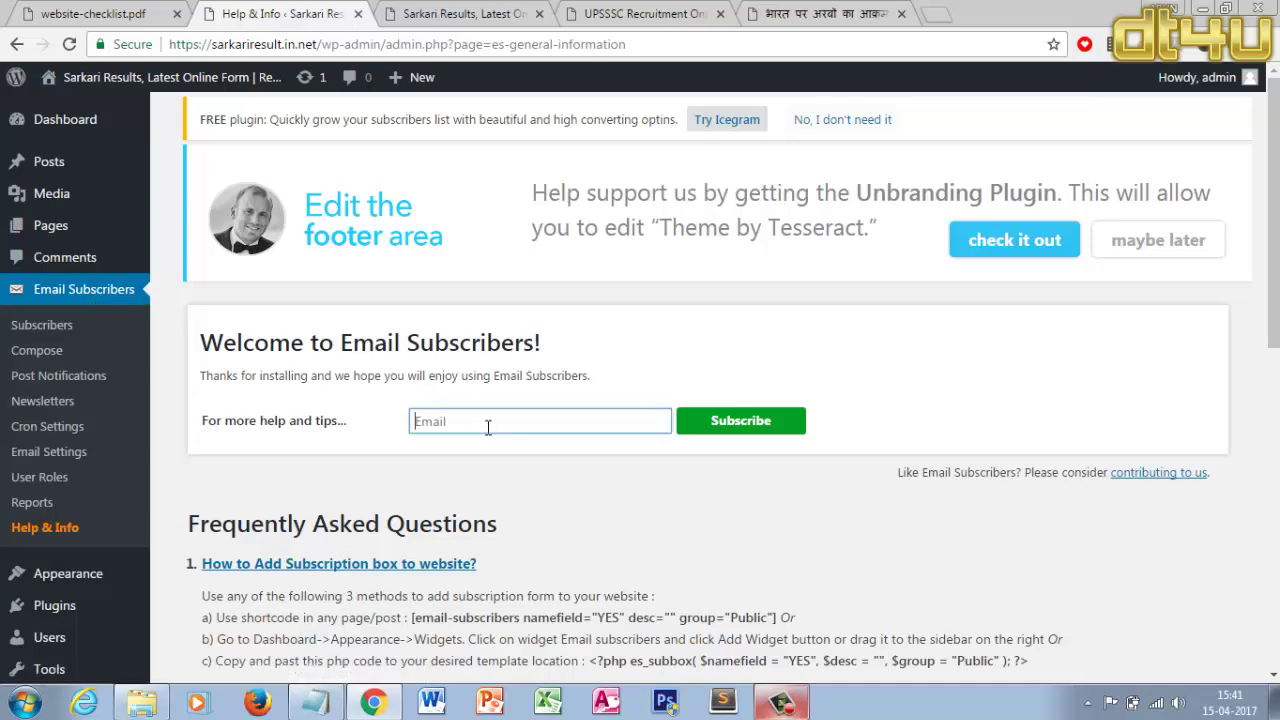
text(g)
click(490, 443)
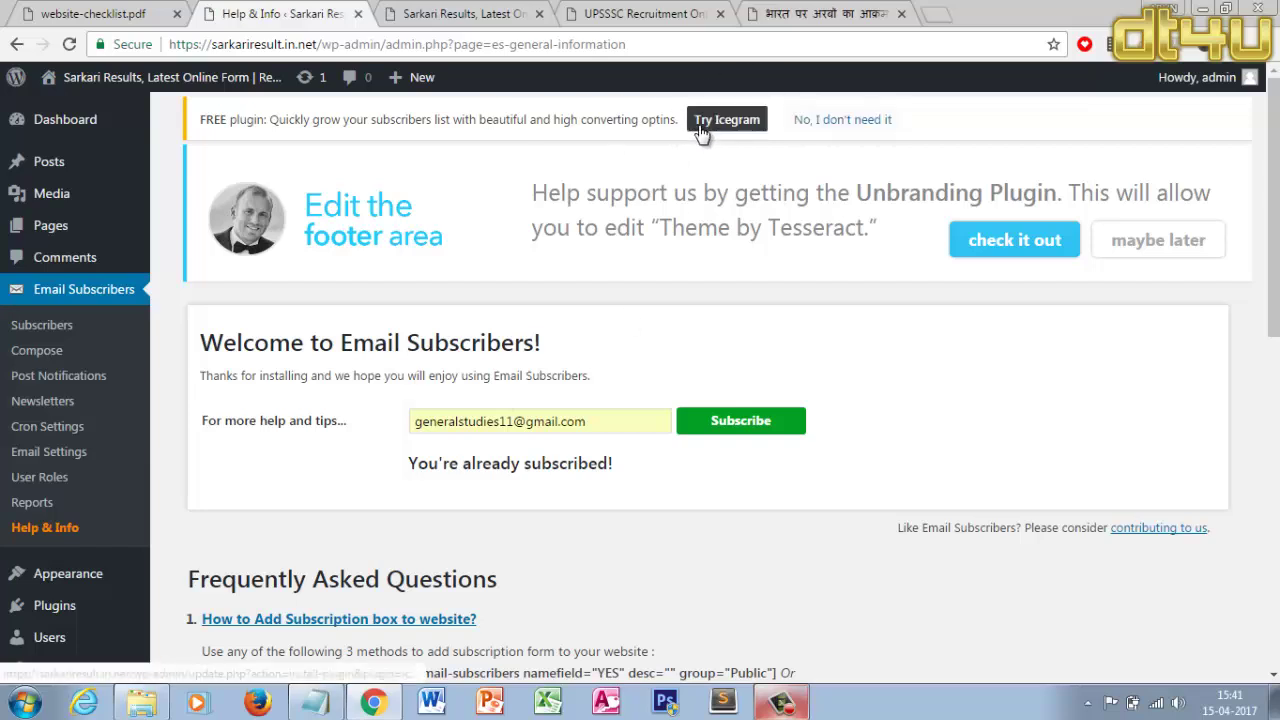
click(840, 121)
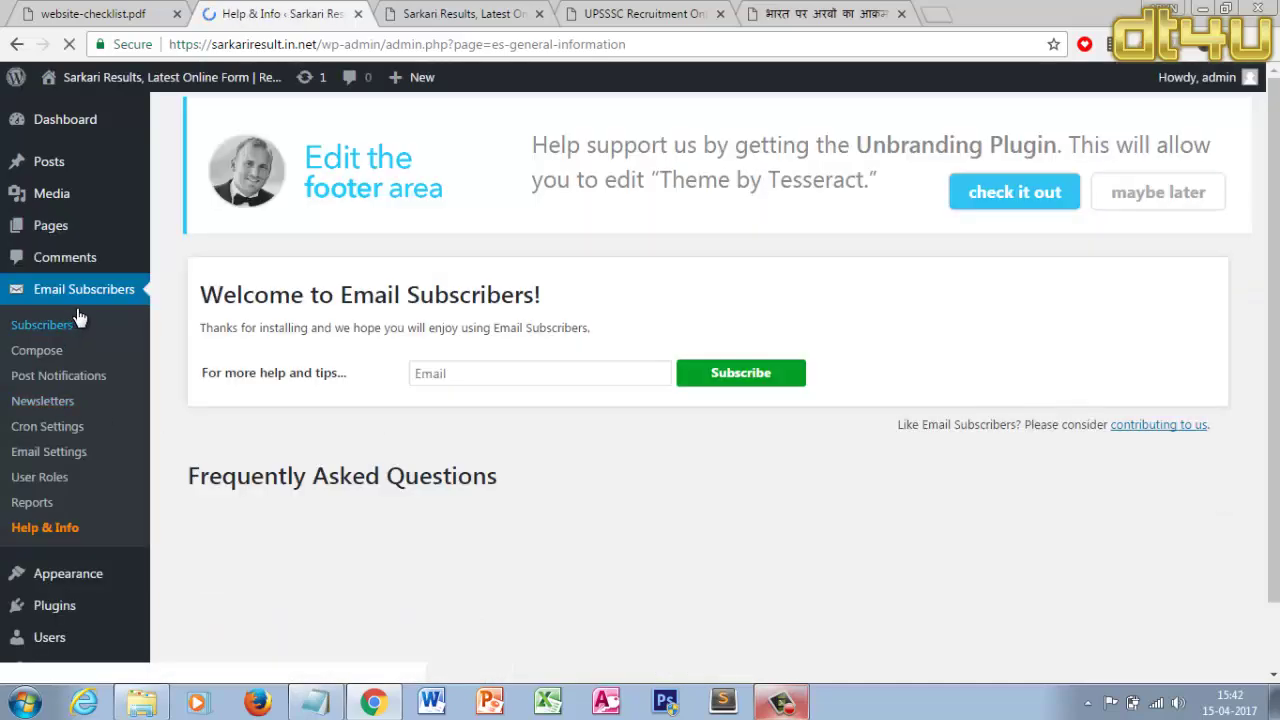
Look over the Email Subscribers help page and open the plugin's list of subscribers
scroll(86, 375, down, 3)
scroll(88, 380, up, 3)
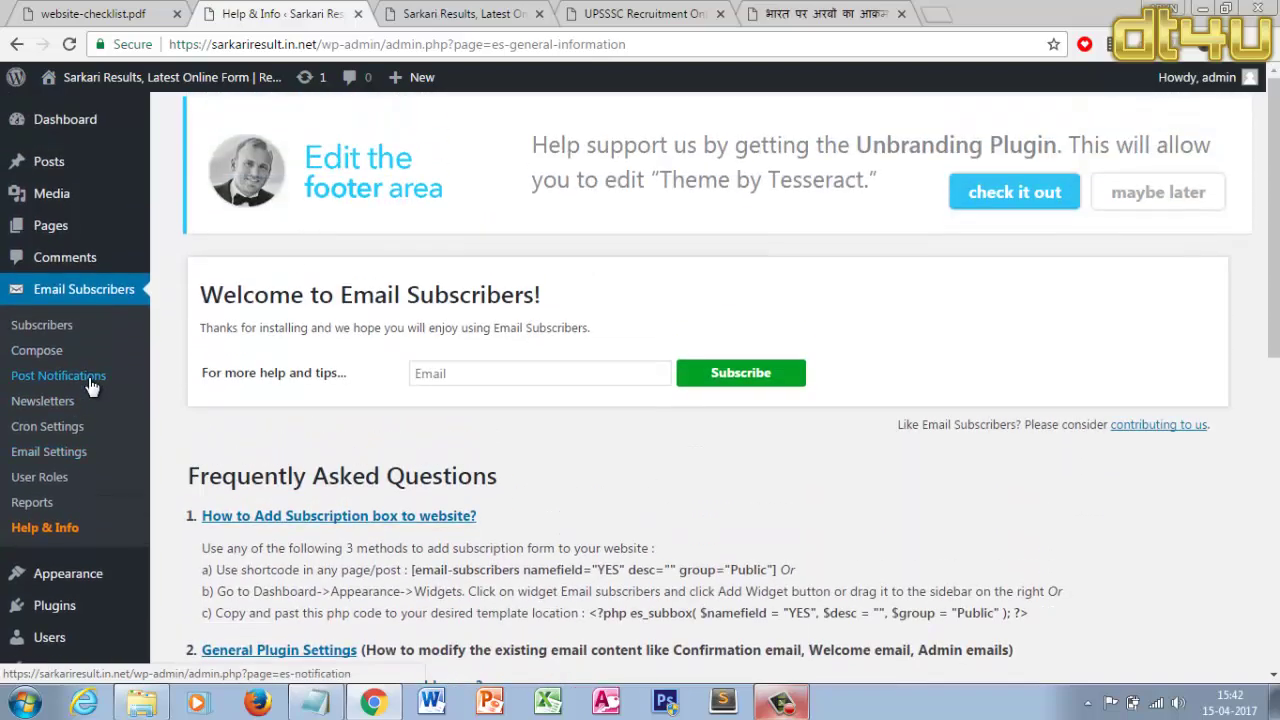
scroll(12, 375, down, 3)
scroll(12, 375, up, 3)
click(77, 326)
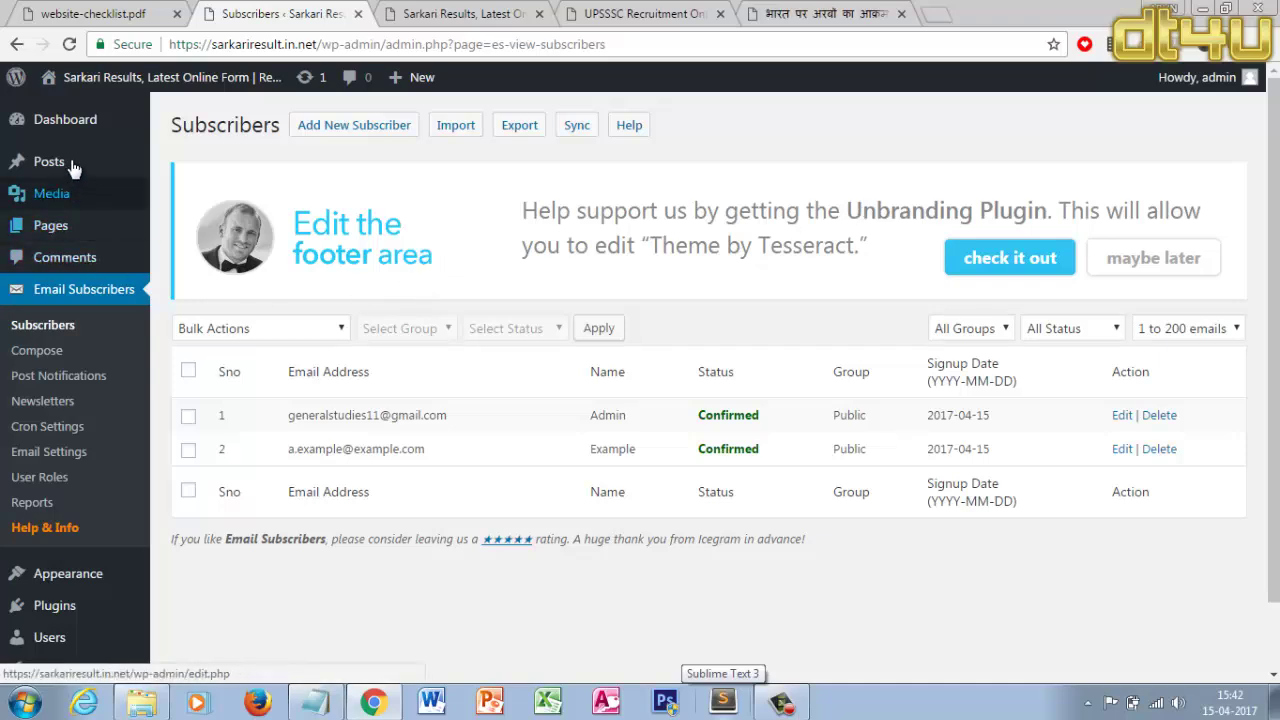
Open the list of all posts in a new tab and move the "Hello world!" post to the trash
mouse_move(76, 166)
right_click(186, 175)
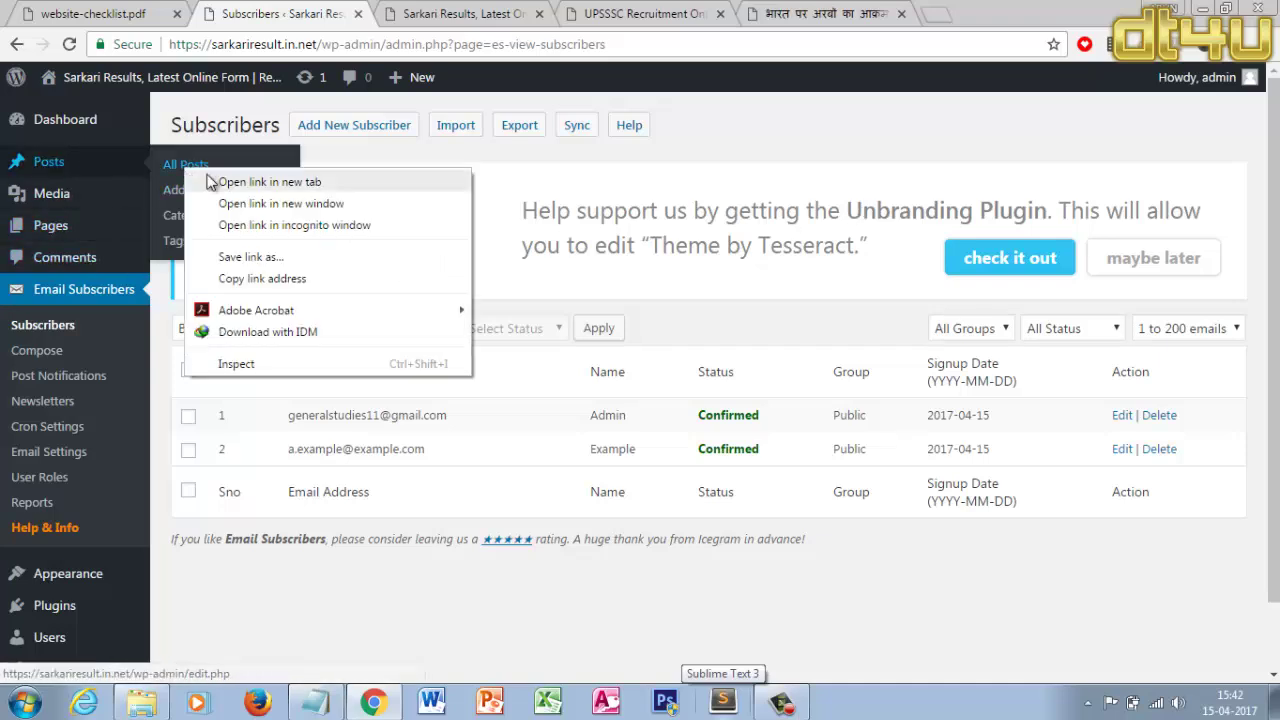
click(222, 181)
click(451, 12)
click(632, 13)
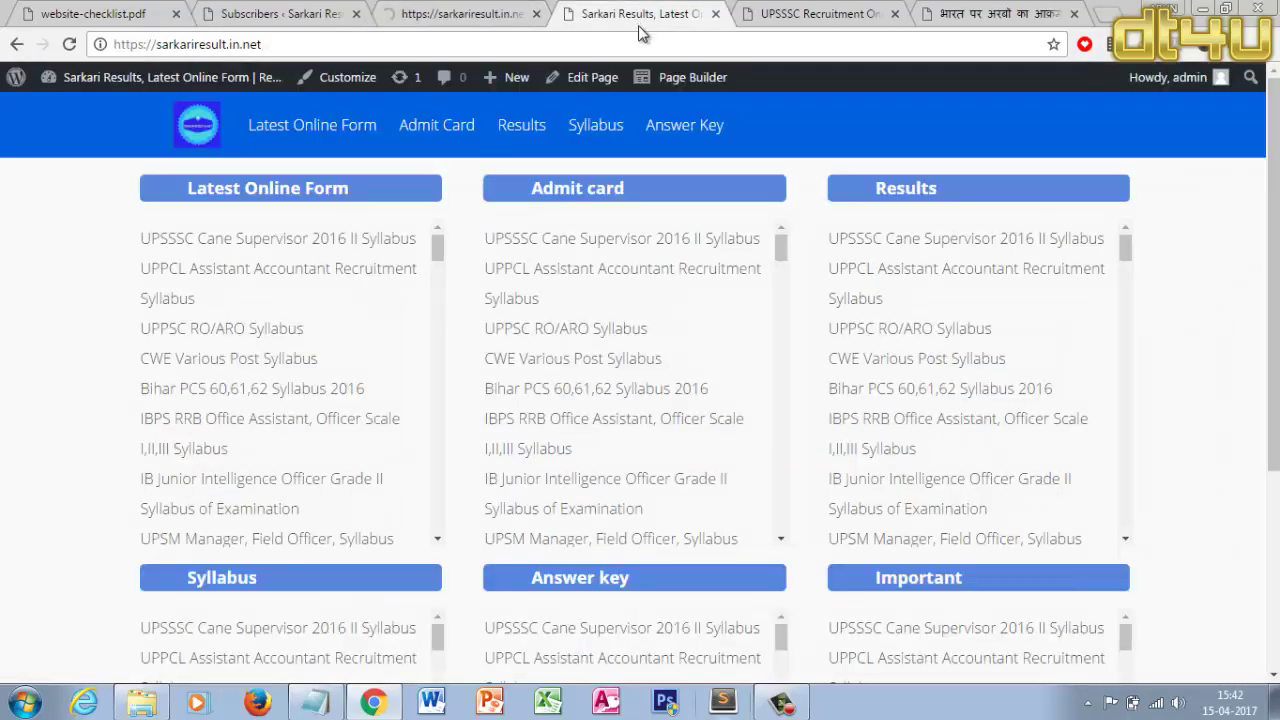
click(808, 12)
scroll(285, 248, up, 8)
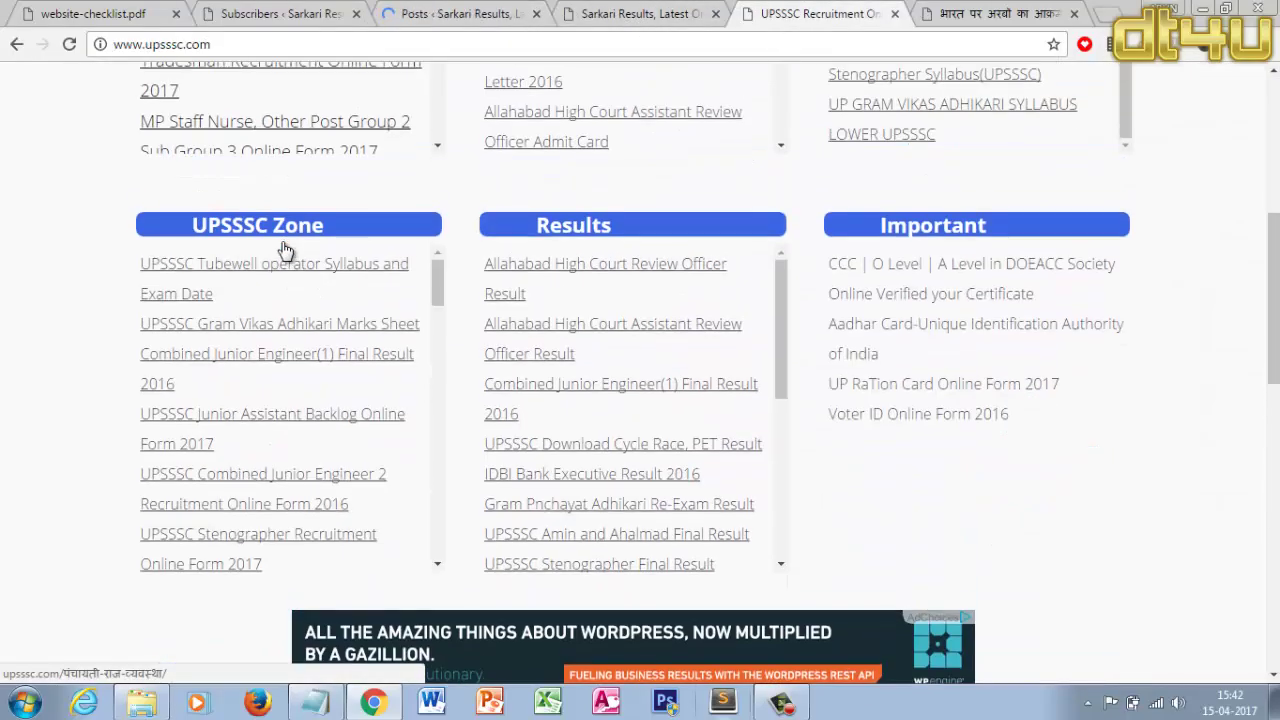
click(452, 14)
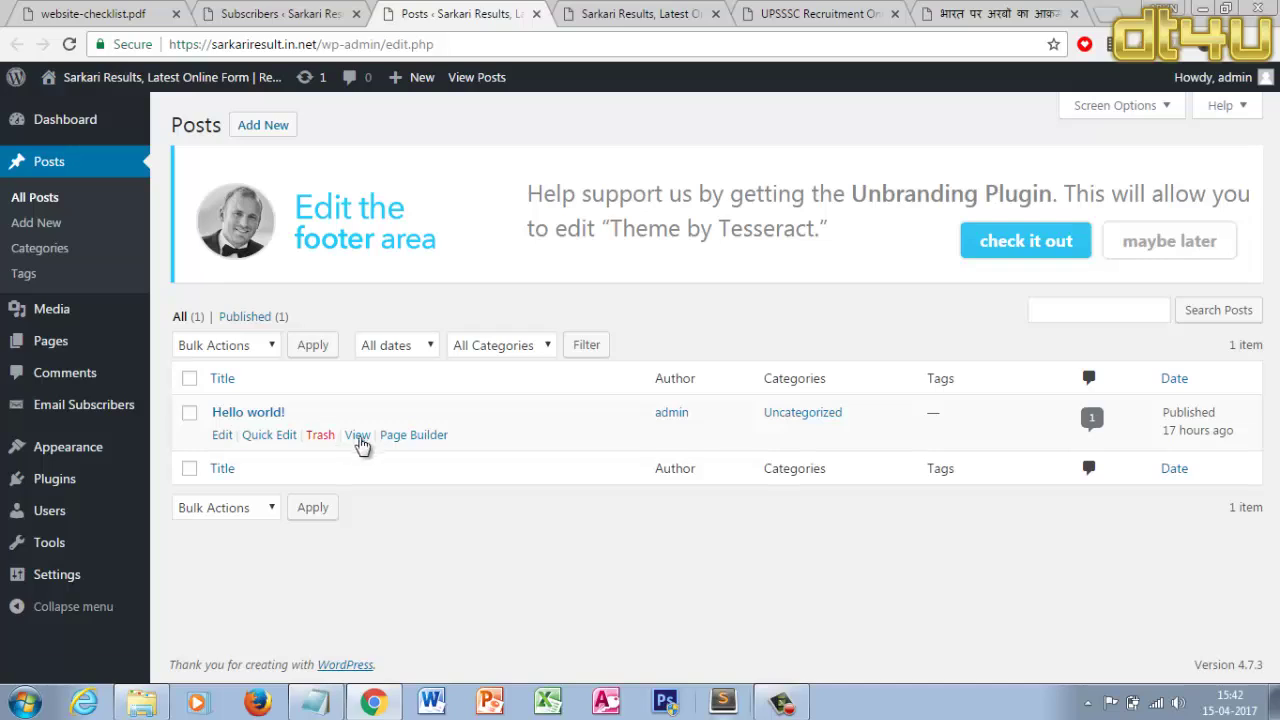
click(321, 436)
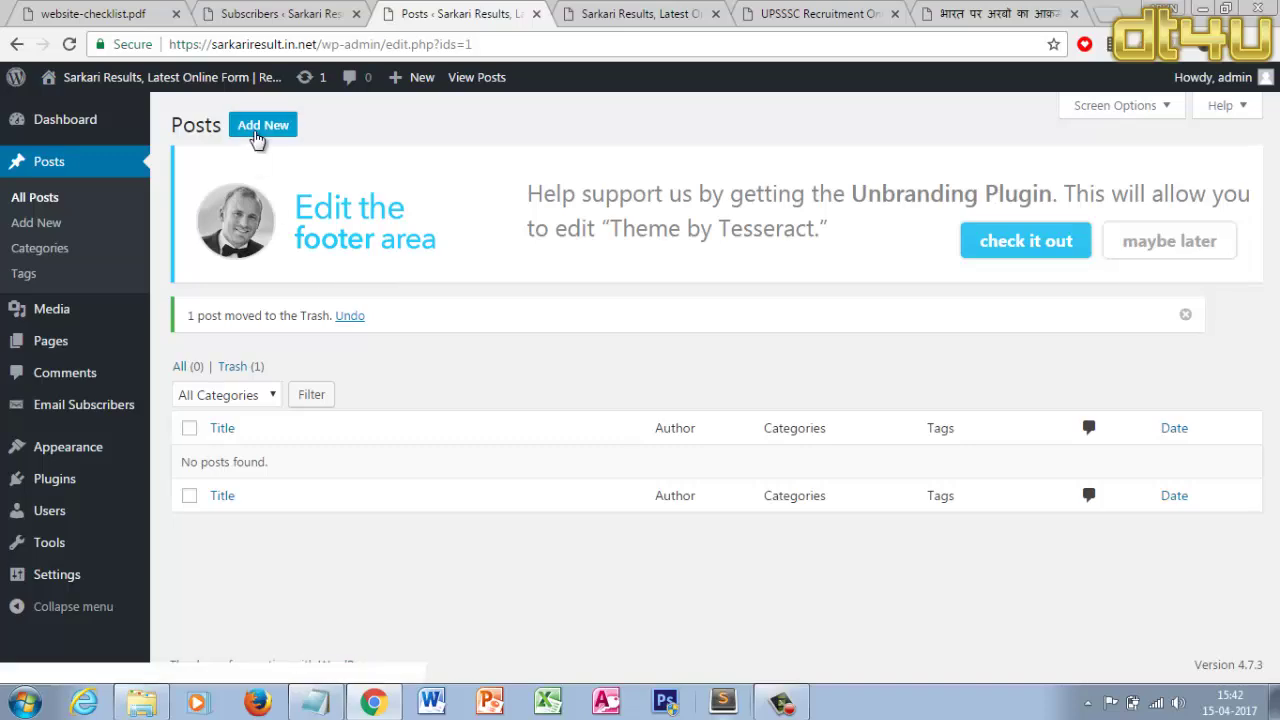
Recheck the site's home page, close its tab, and review the Top Online Form, Admit Card and Syllabus boxes on upsssc.com
click(598, 12)
click(460, 13)
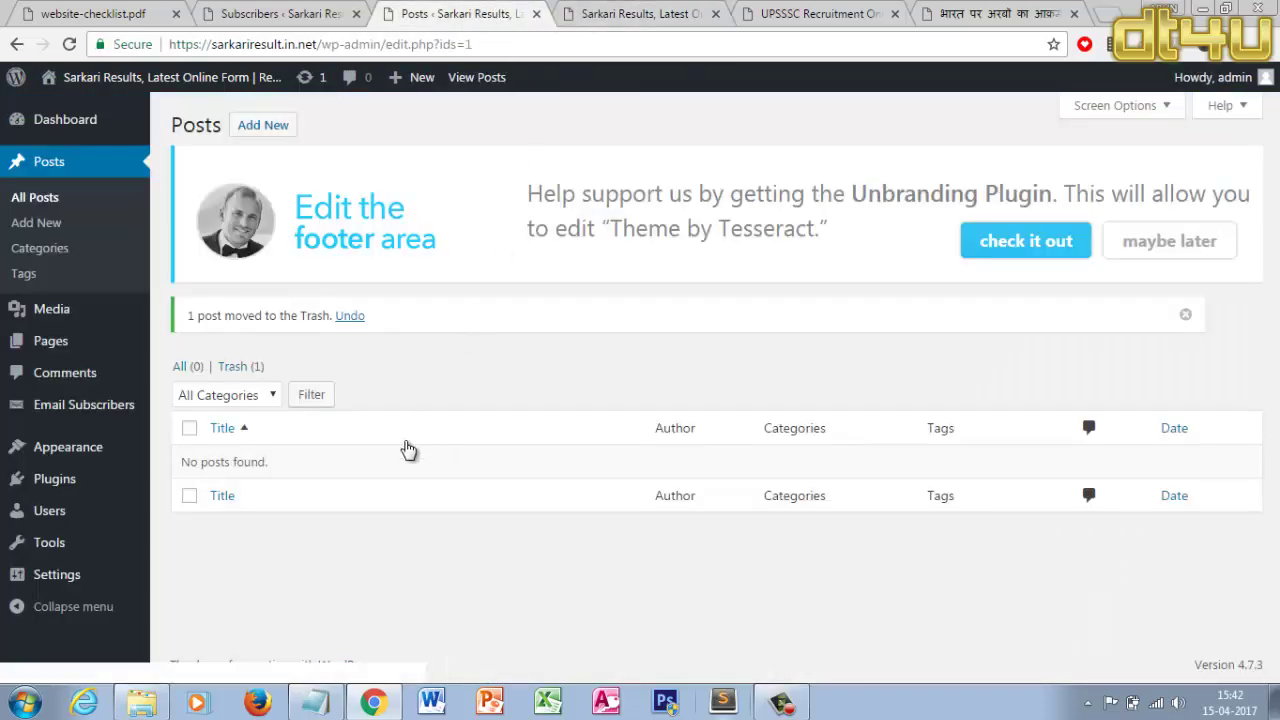
click(698, 13)
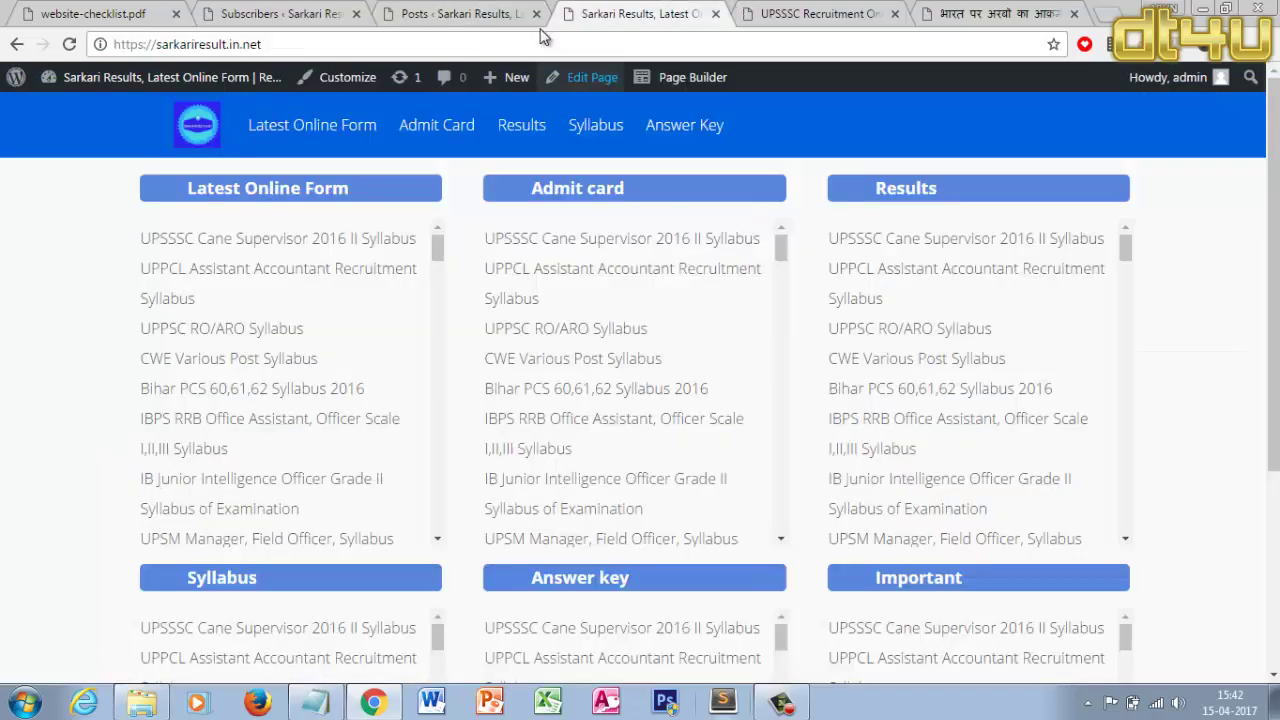
click(485, 10)
click(697, 13)
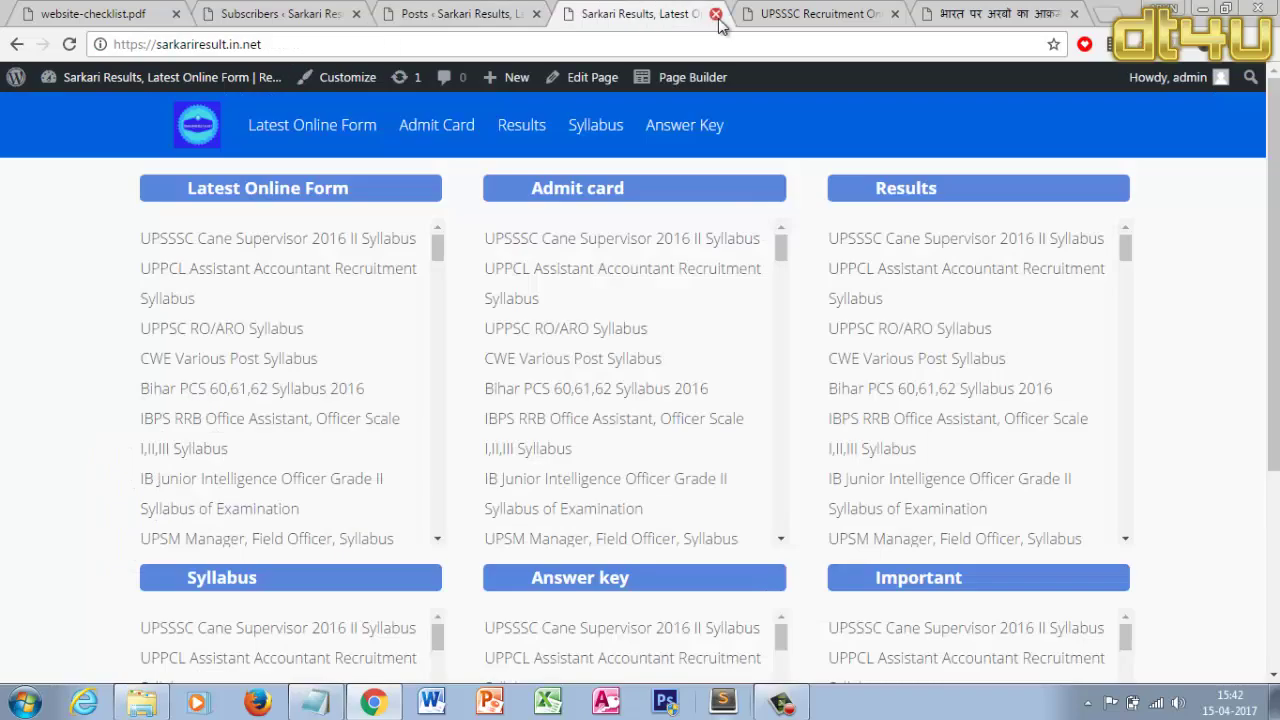
click(716, 14)
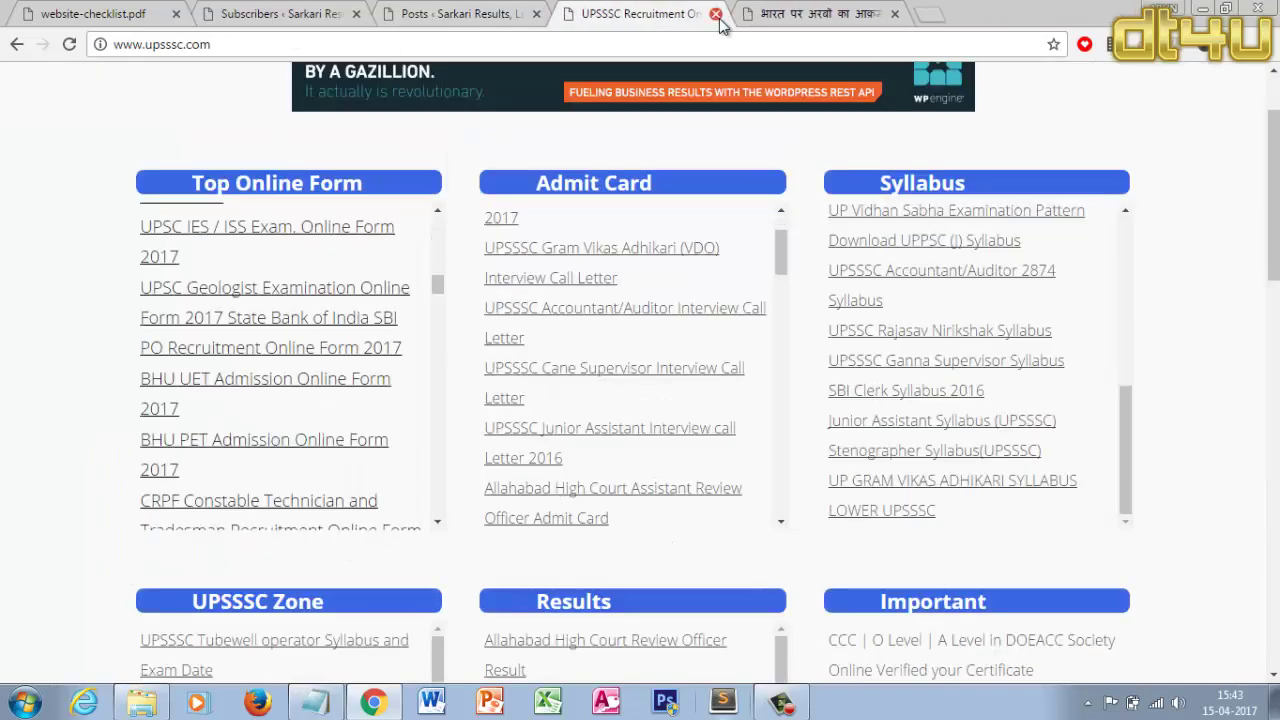
click(510, 12)
click(613, 8)
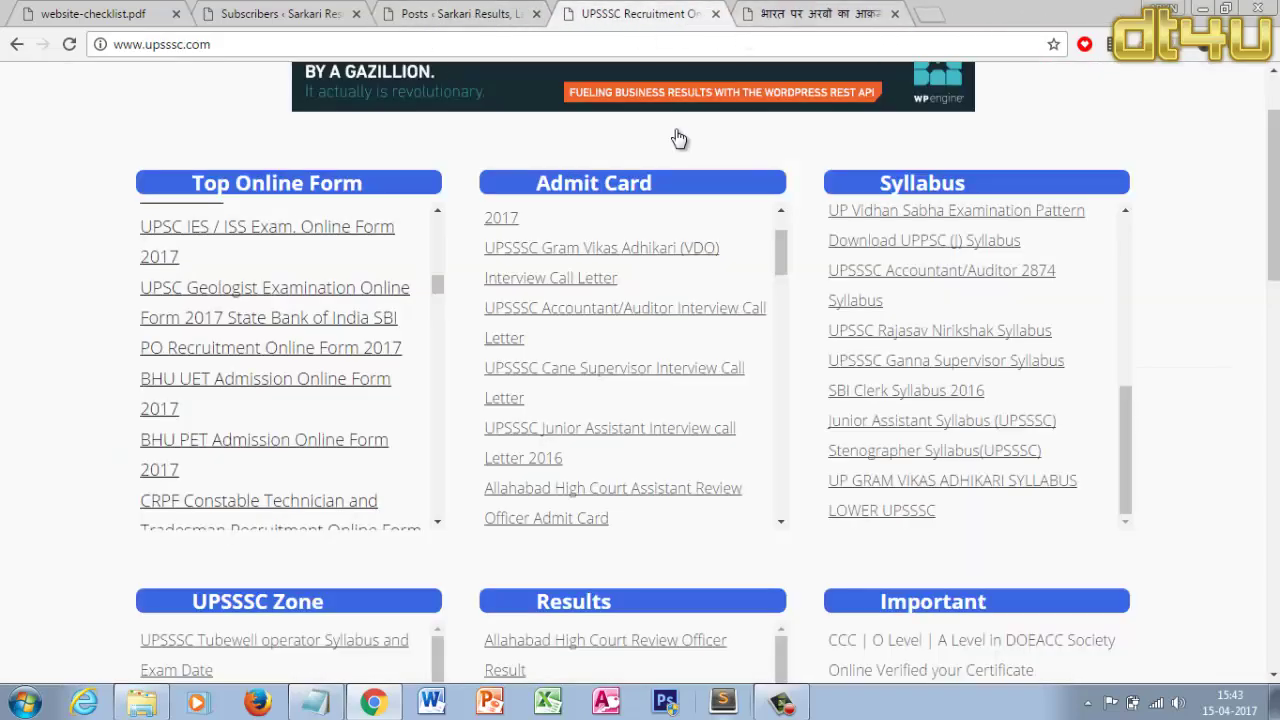
scroll(743, 200, up, 2)
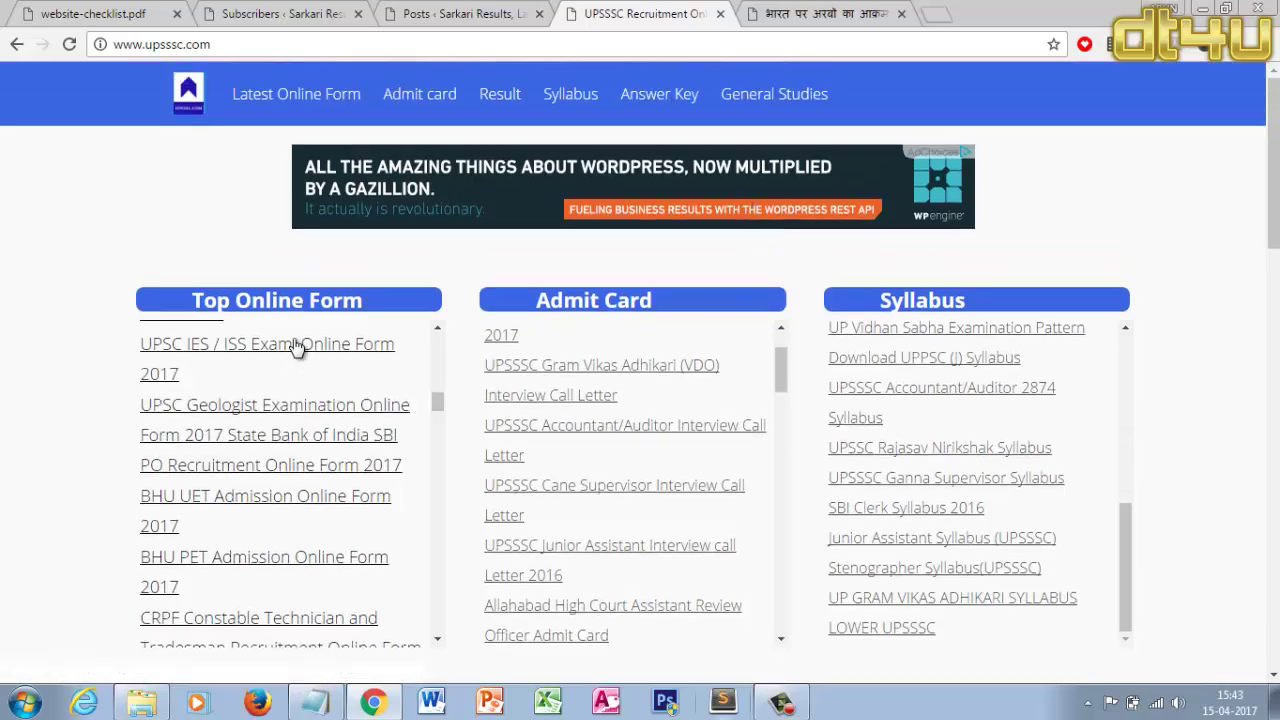
Open the site's widget settings and delete the Meta widget from the Primary Sidebar
click(265, 12)
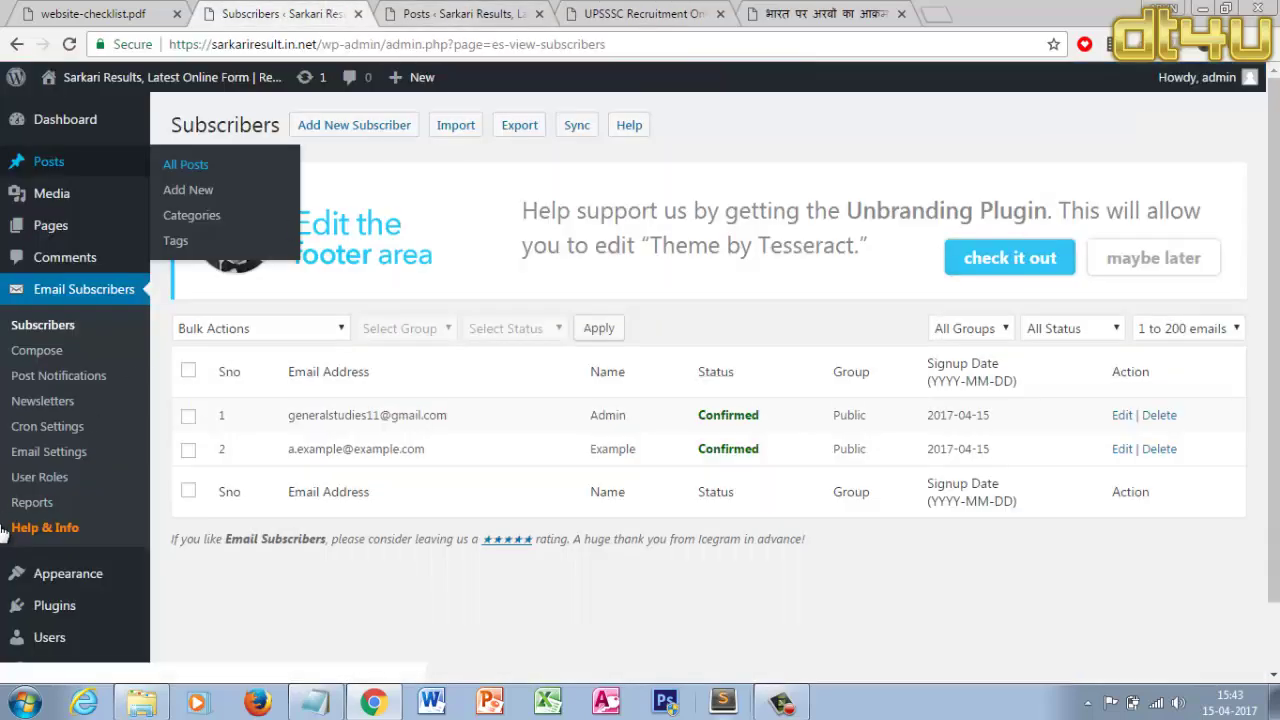
mouse_move(90, 580)
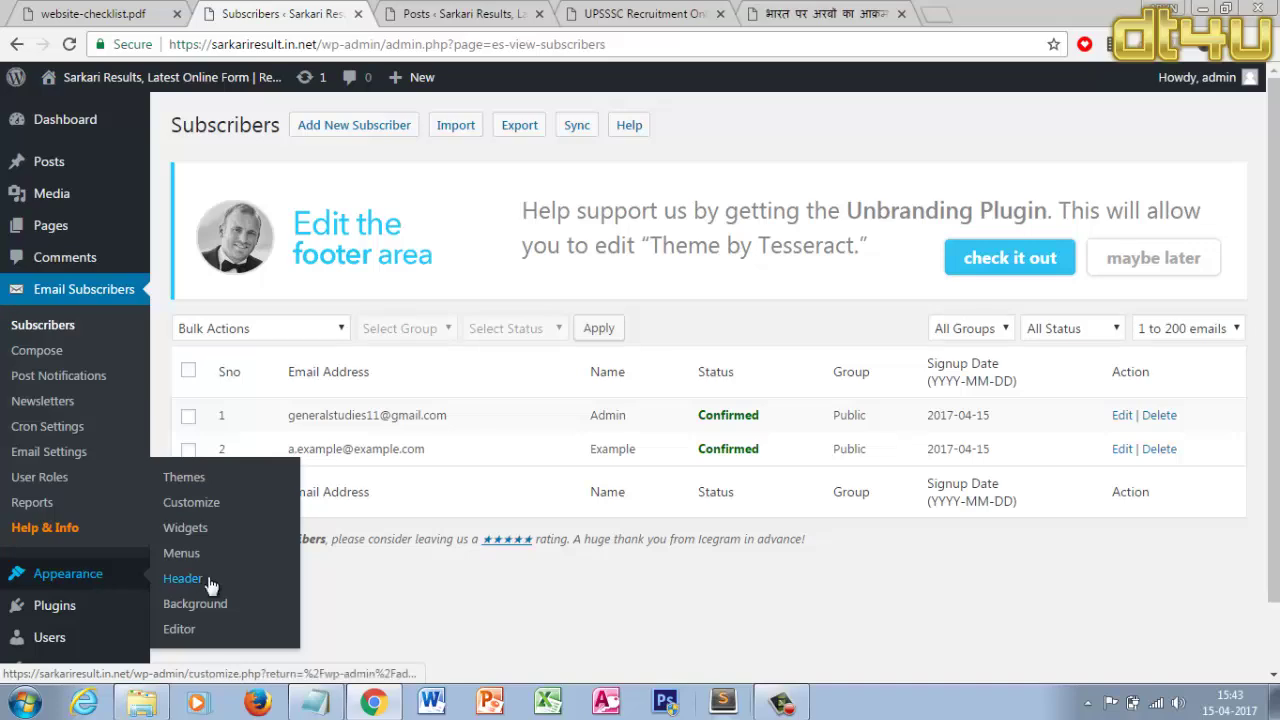
click(187, 527)
click(480, 12)
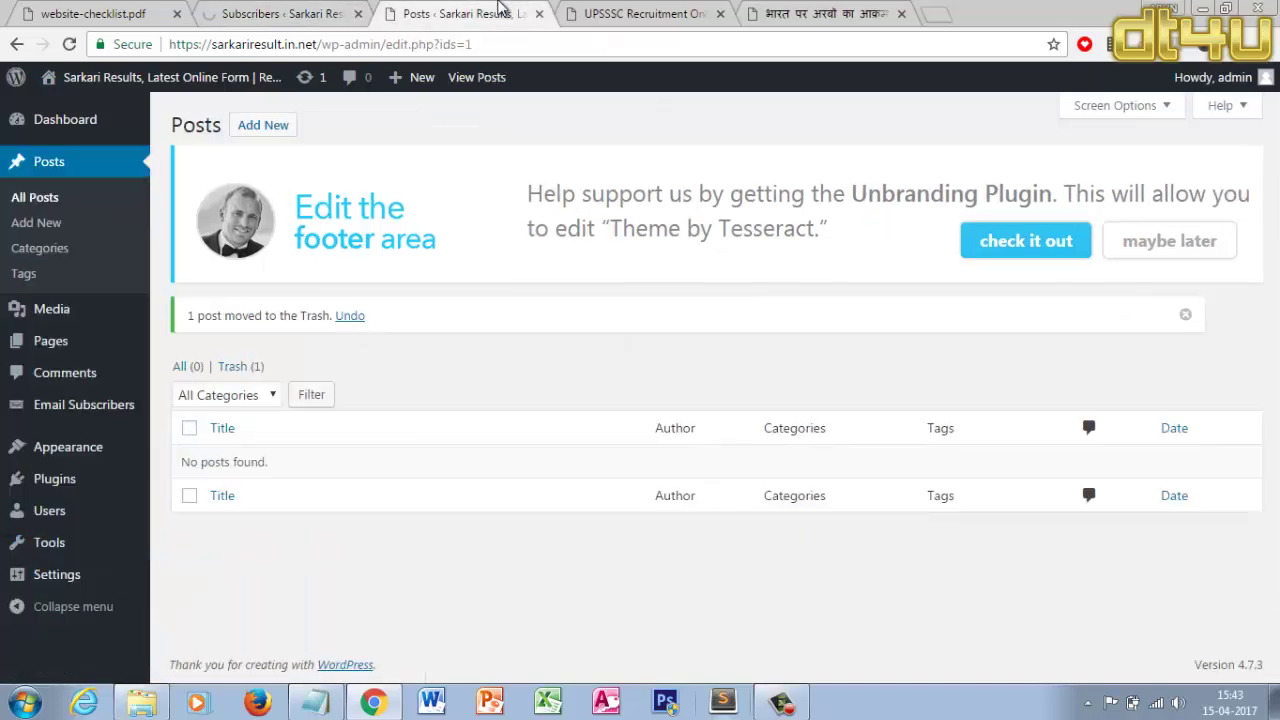
click(350, 10)
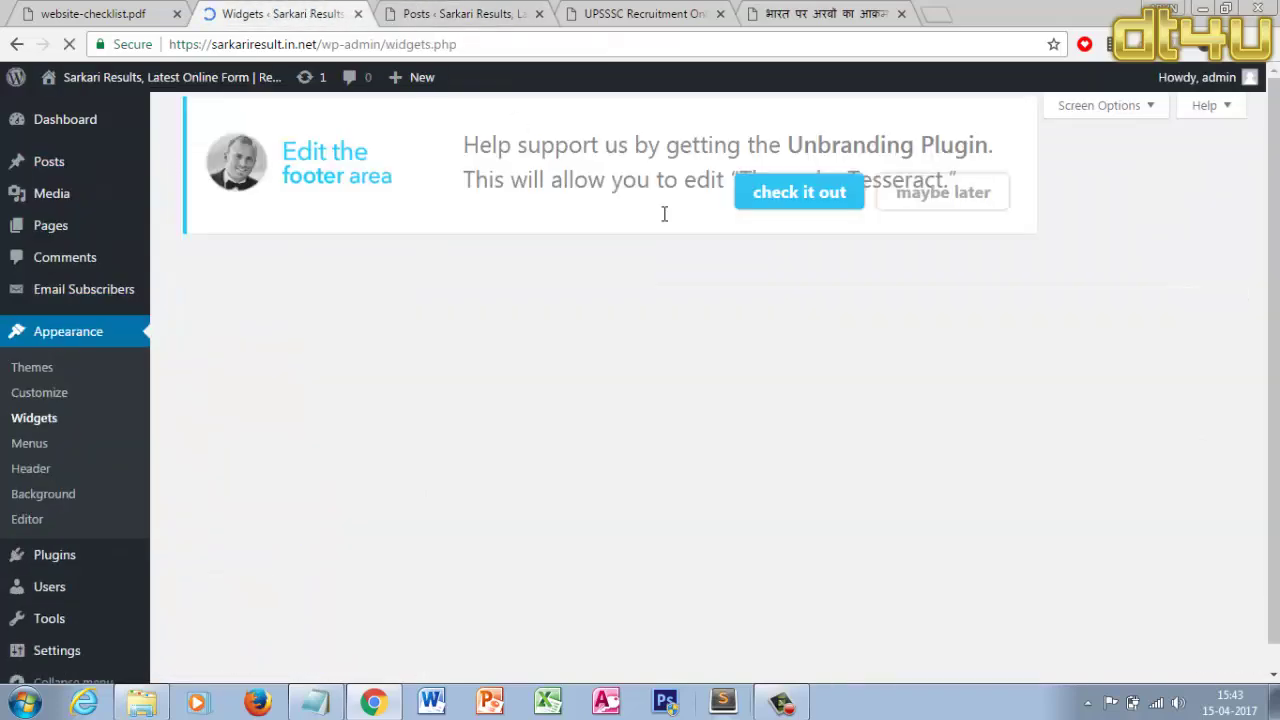
scroll(775, 386, down, 4)
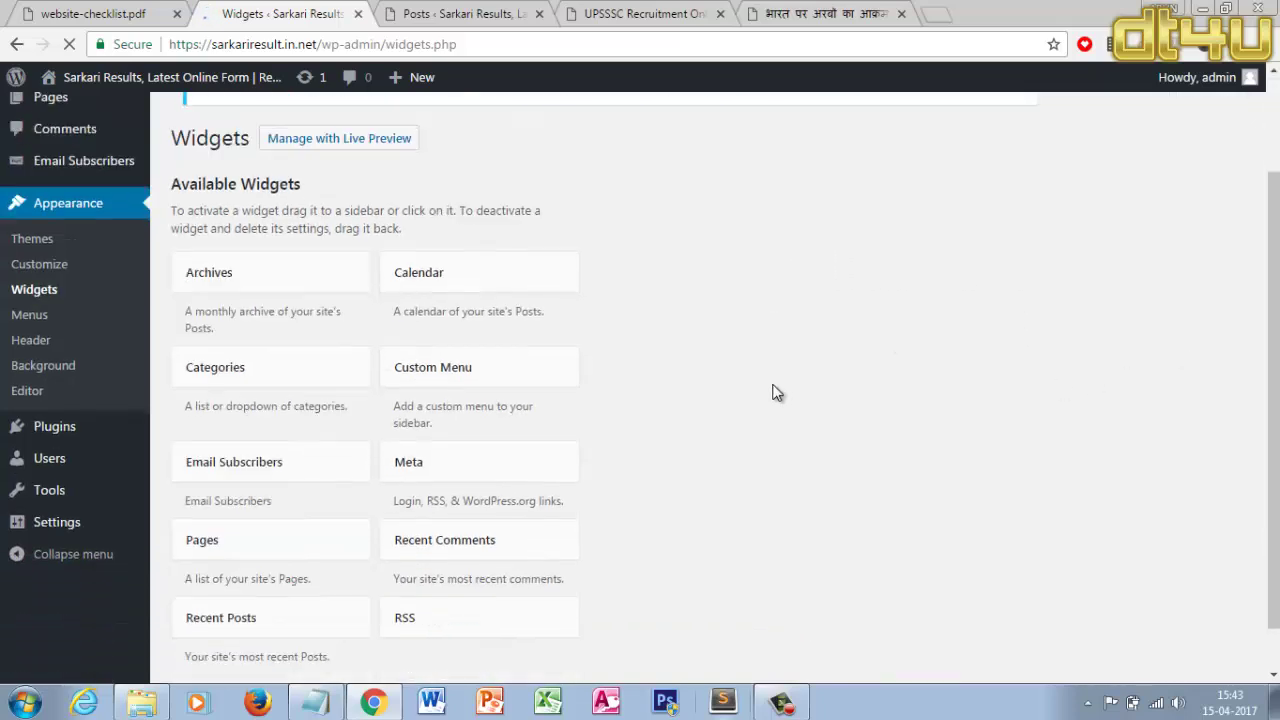
scroll(800, 398, up, 1)
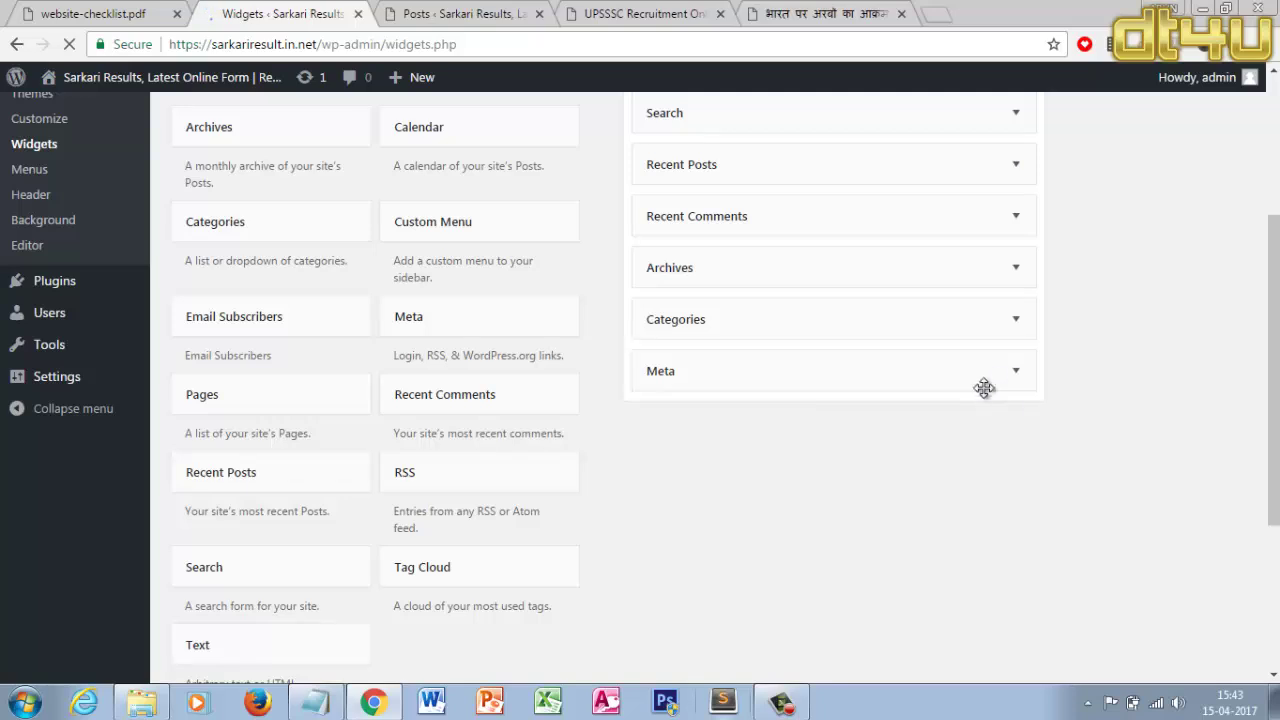
click(1016, 386)
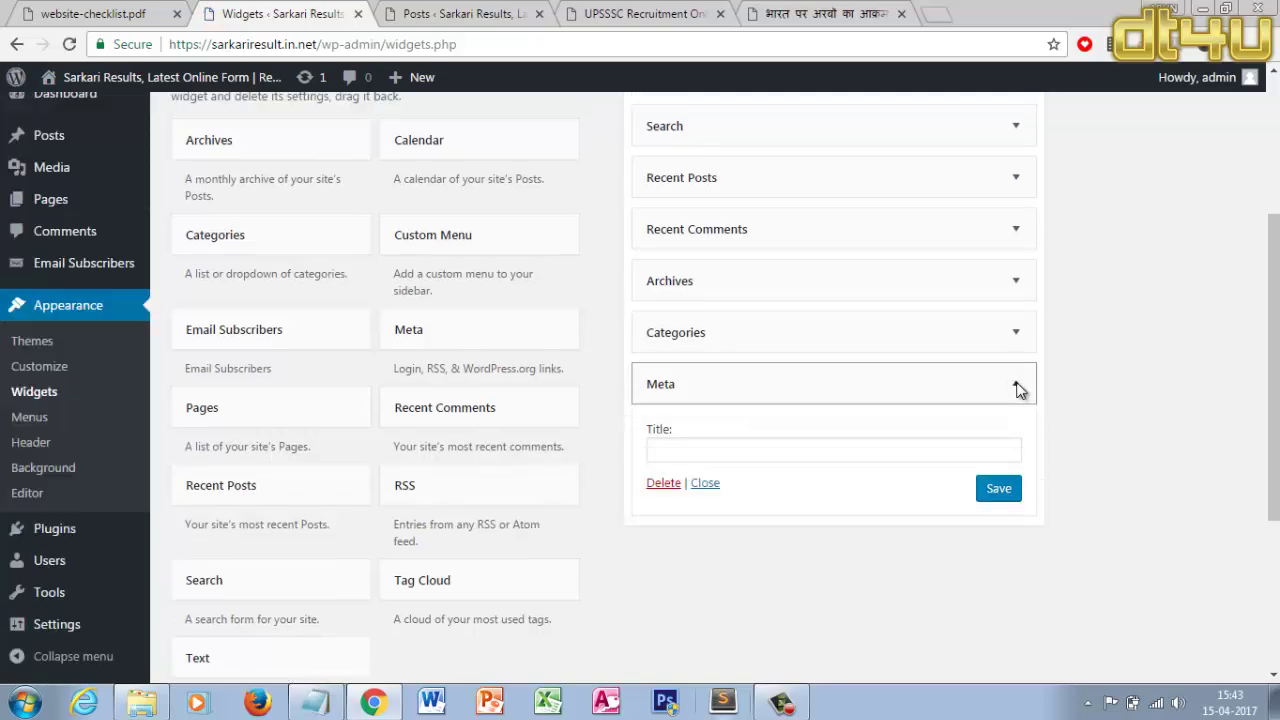
click(665, 490)
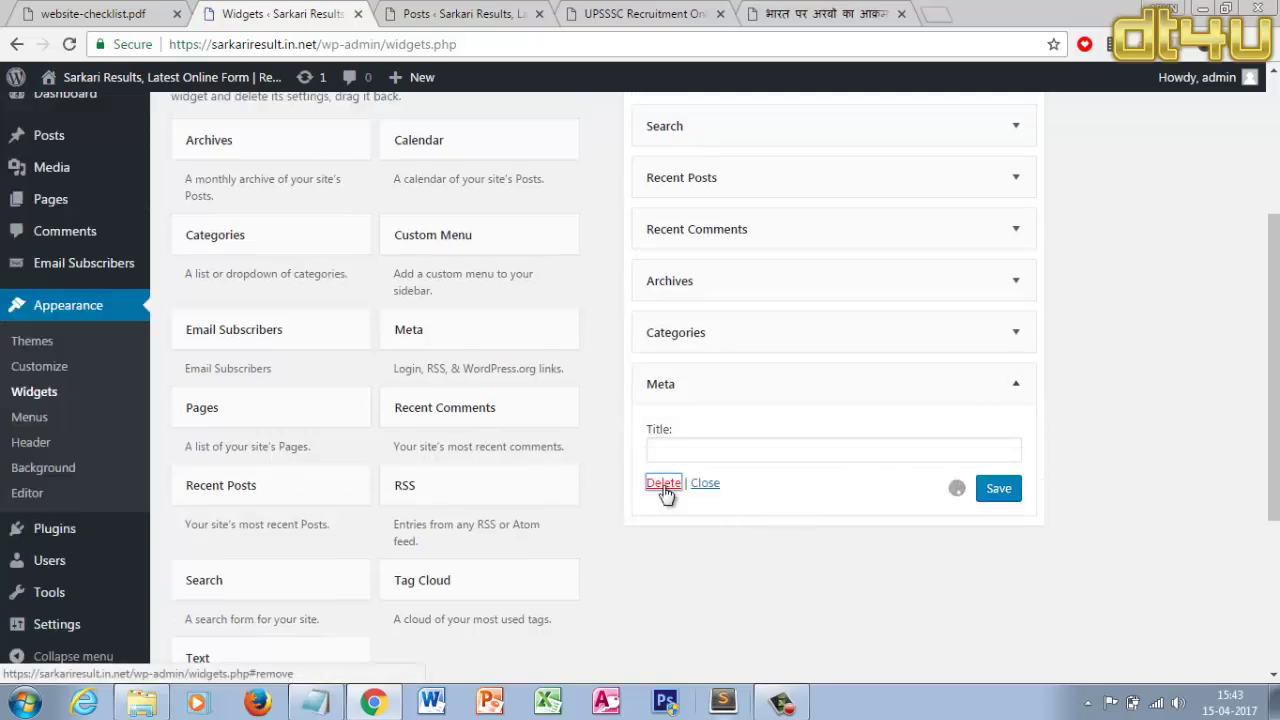
click(1013, 338)
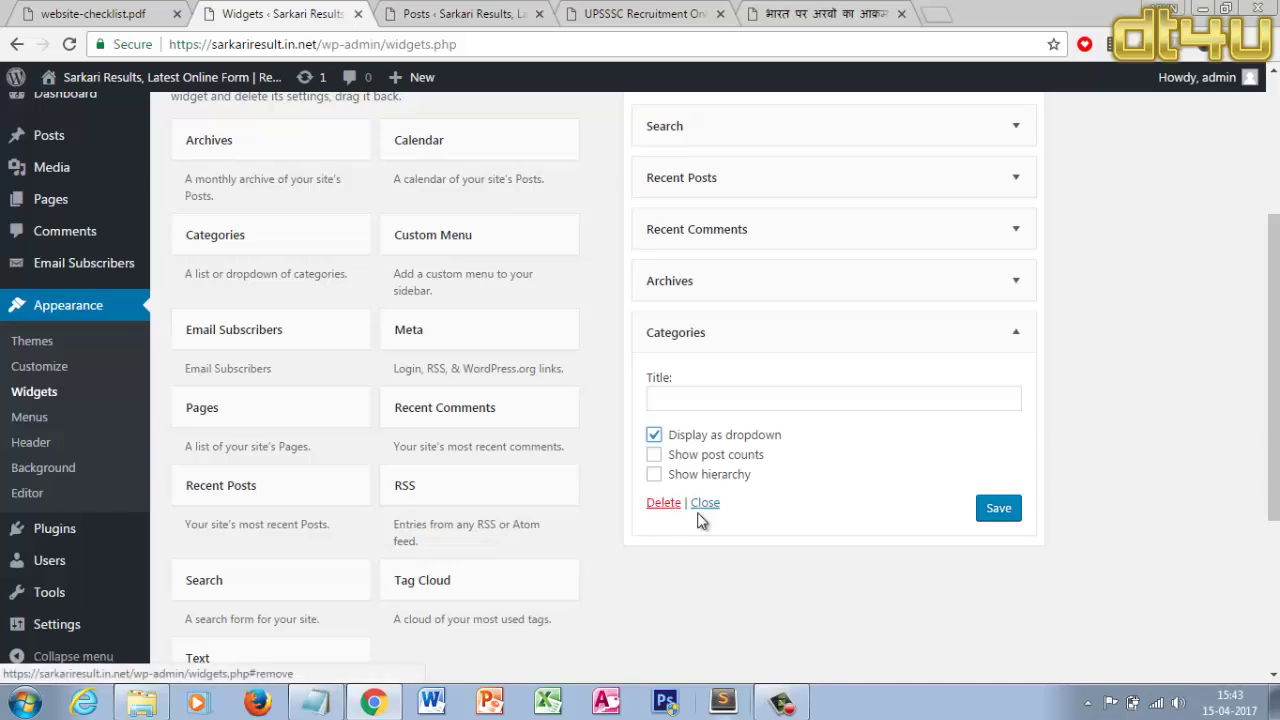
click(1020, 335)
click(1013, 336)
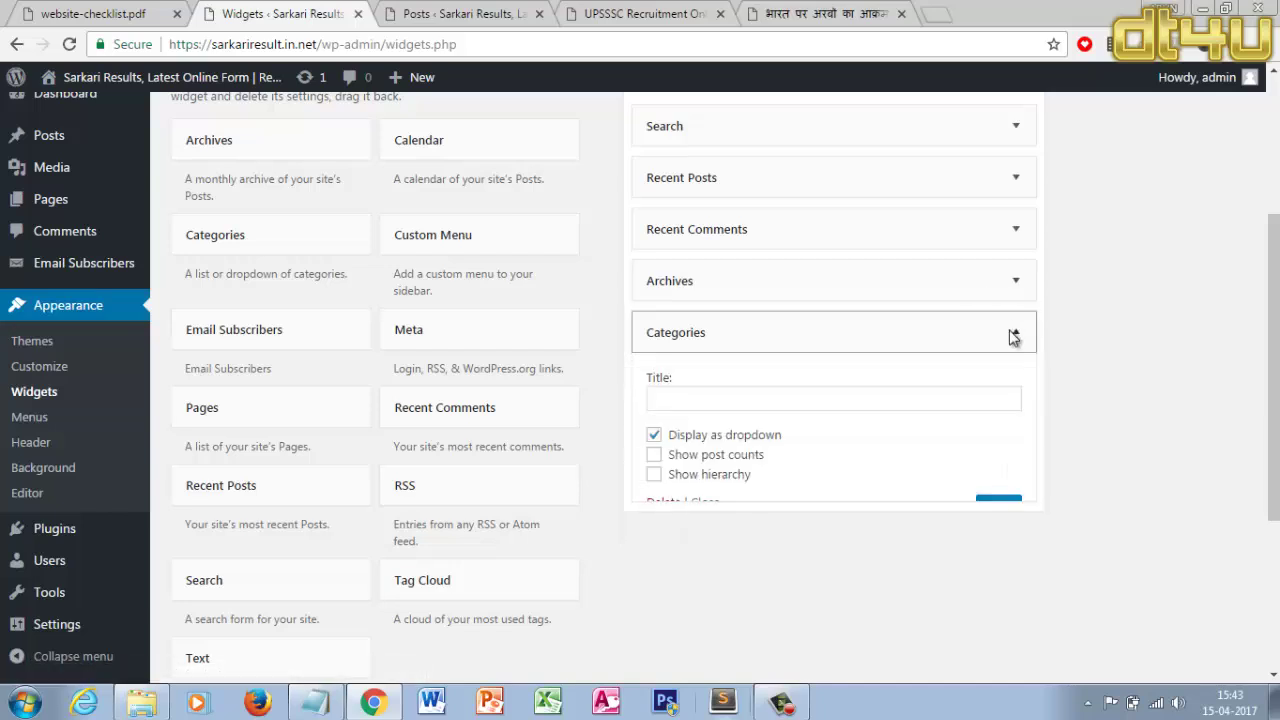
click(1013, 340)
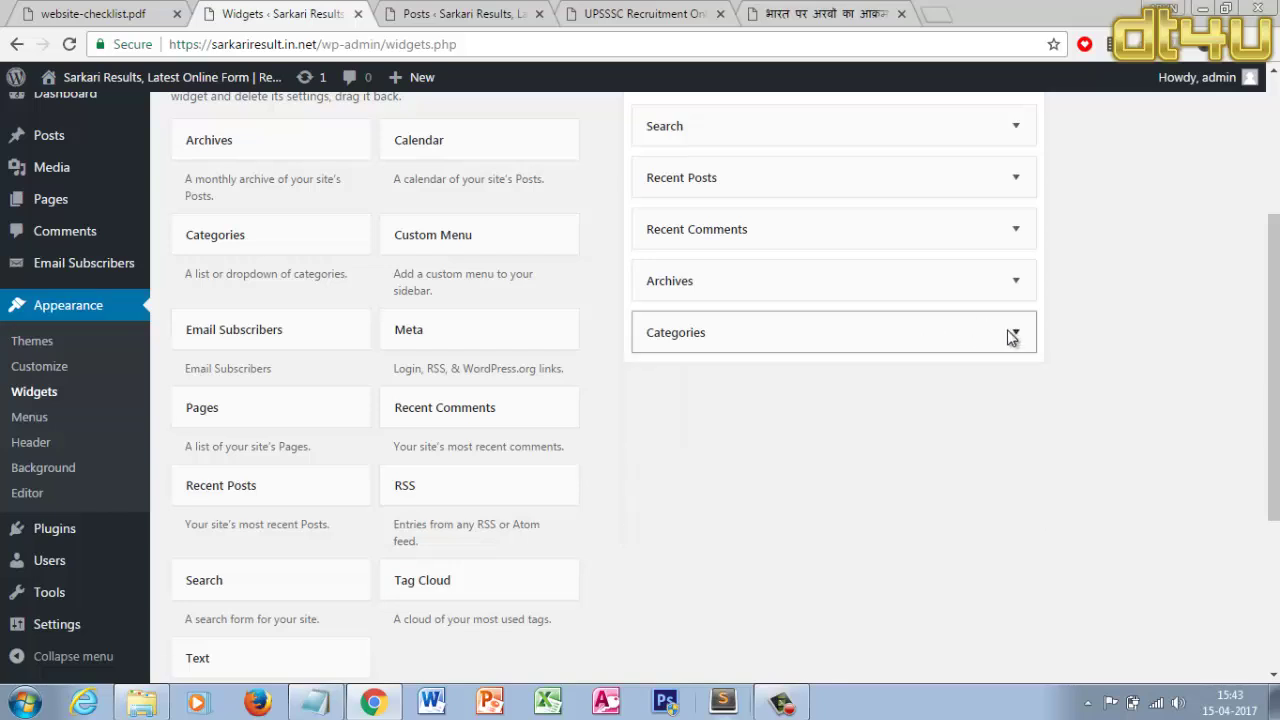
Delete the Archives and Recent Comments widgets from the Primary Sidebar
click(1020, 287)
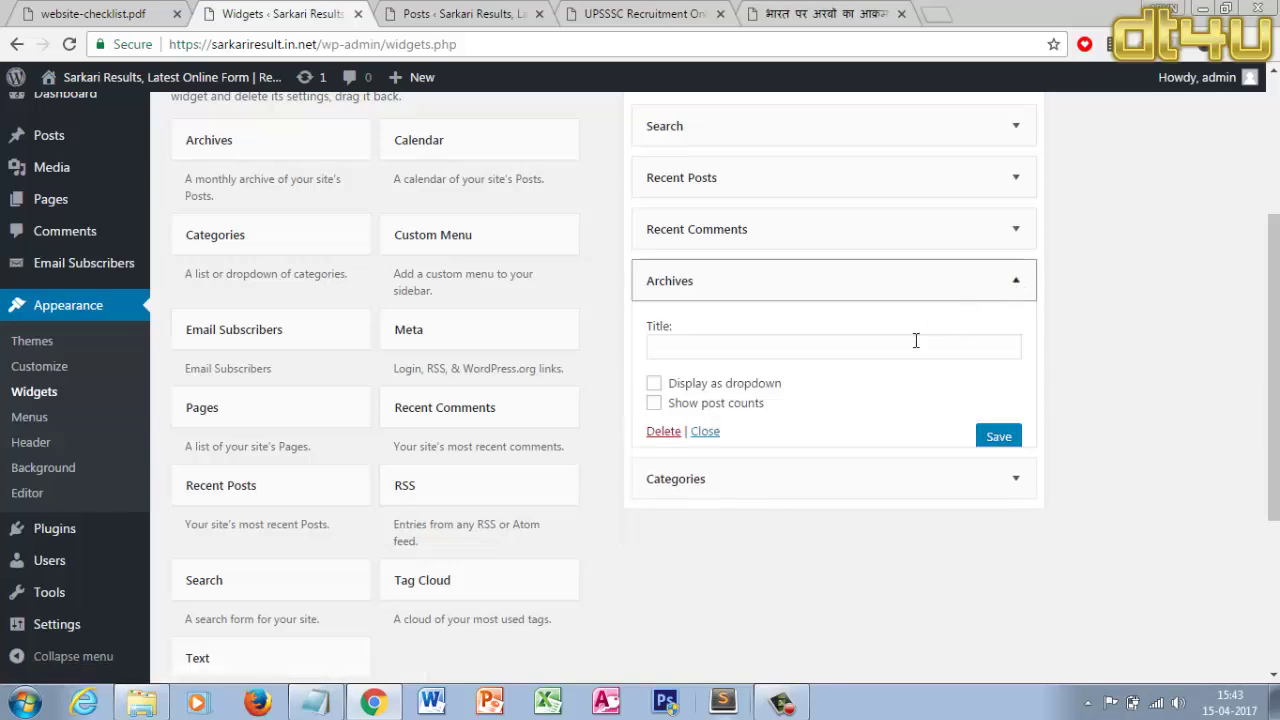
click(663, 431)
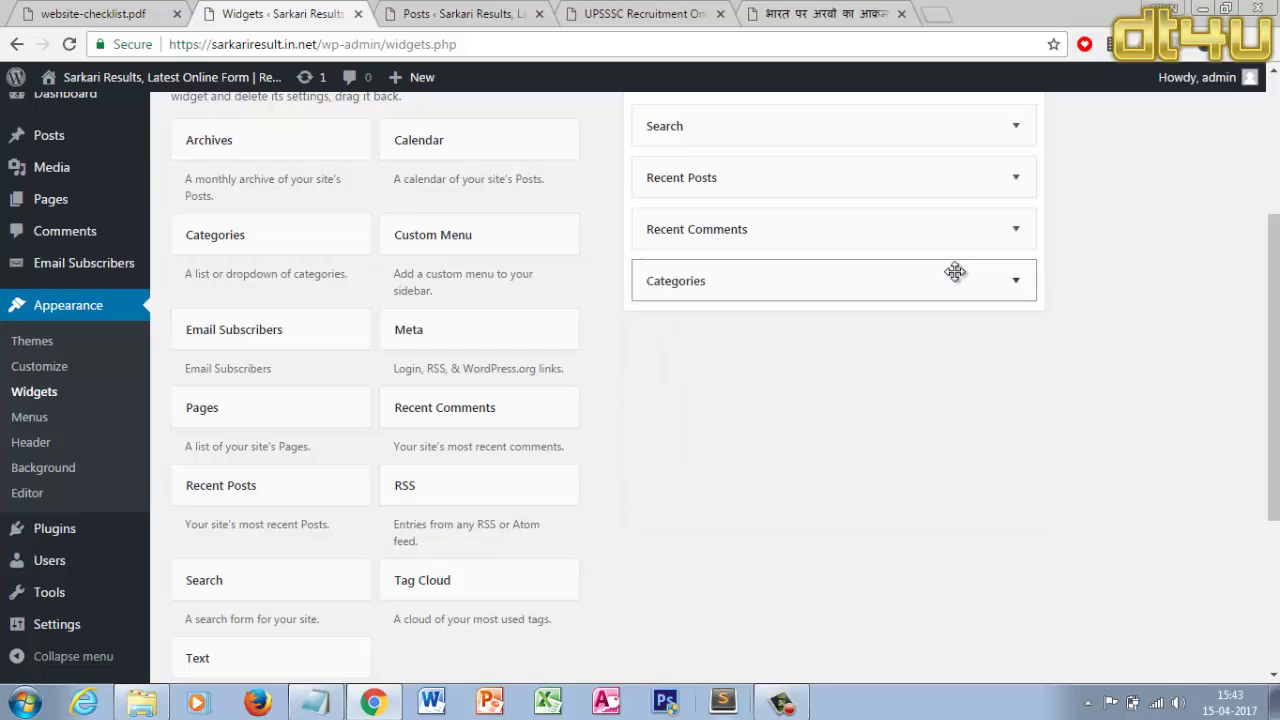
click(1017, 231)
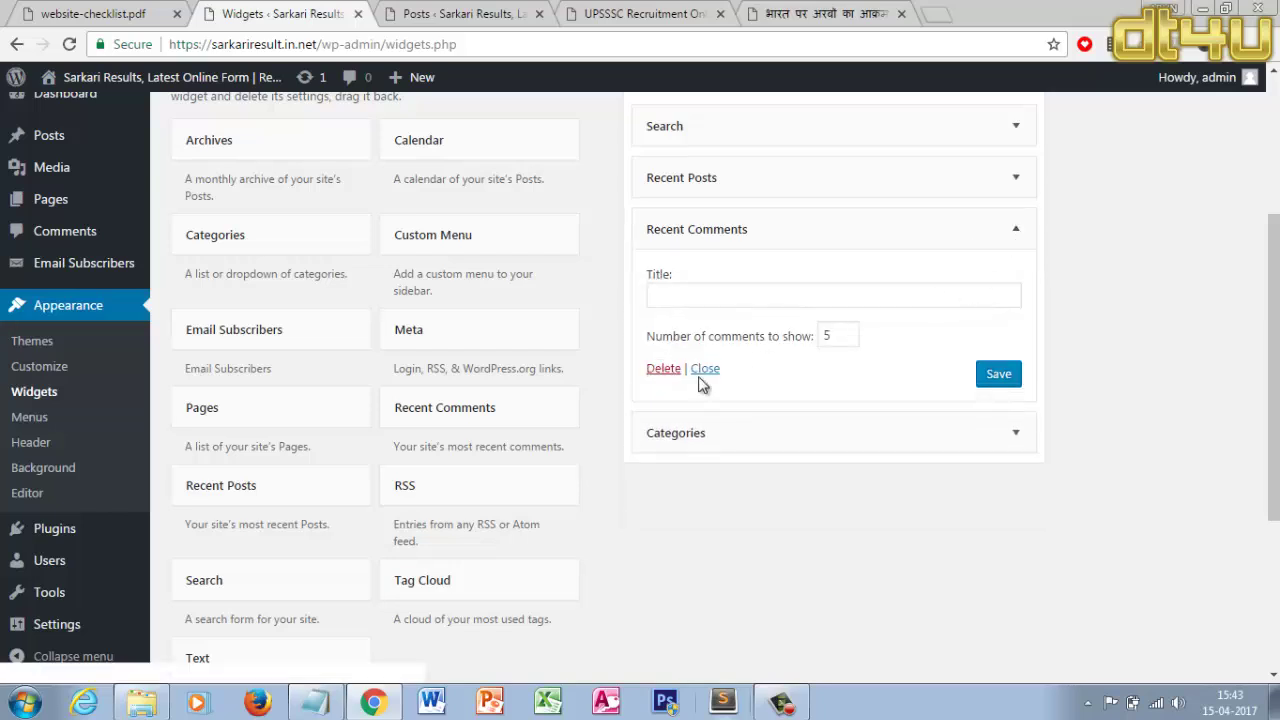
click(675, 372)
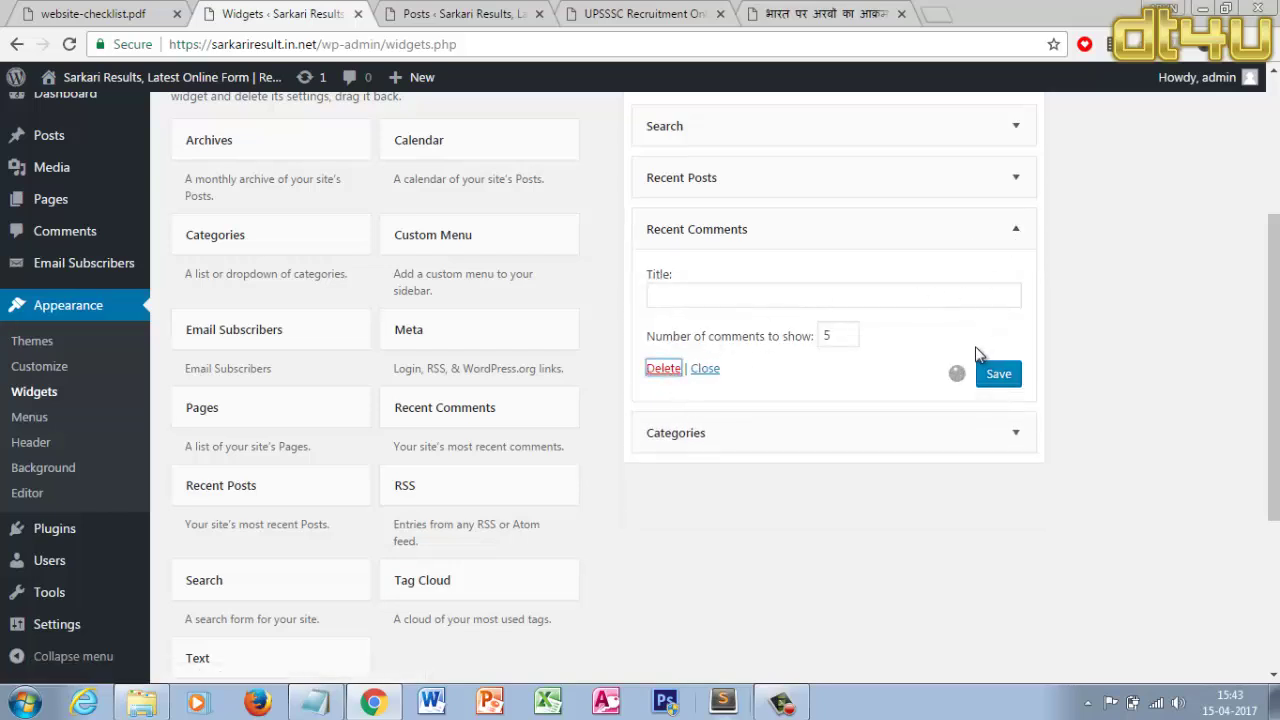
Check the Recent Posts widget's options and delete the Search widget from the Primary Sidebar
scroll(983, 280, up, 2)
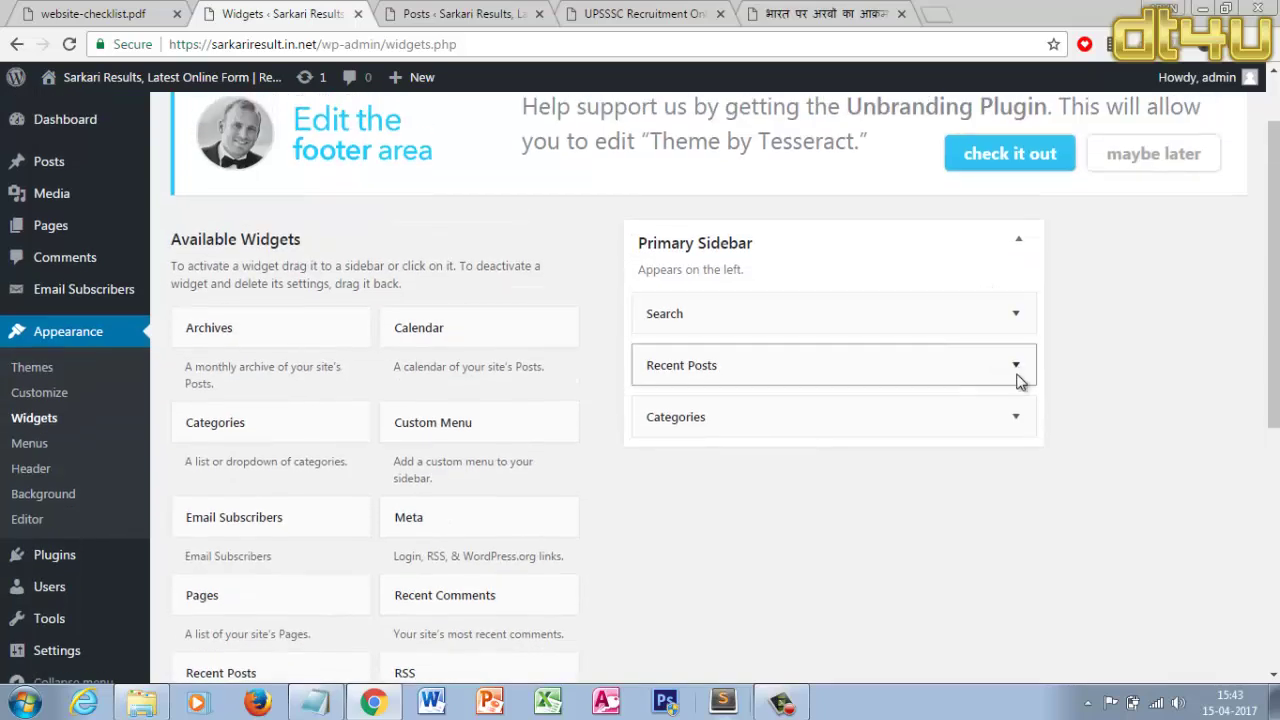
click(1016, 366)
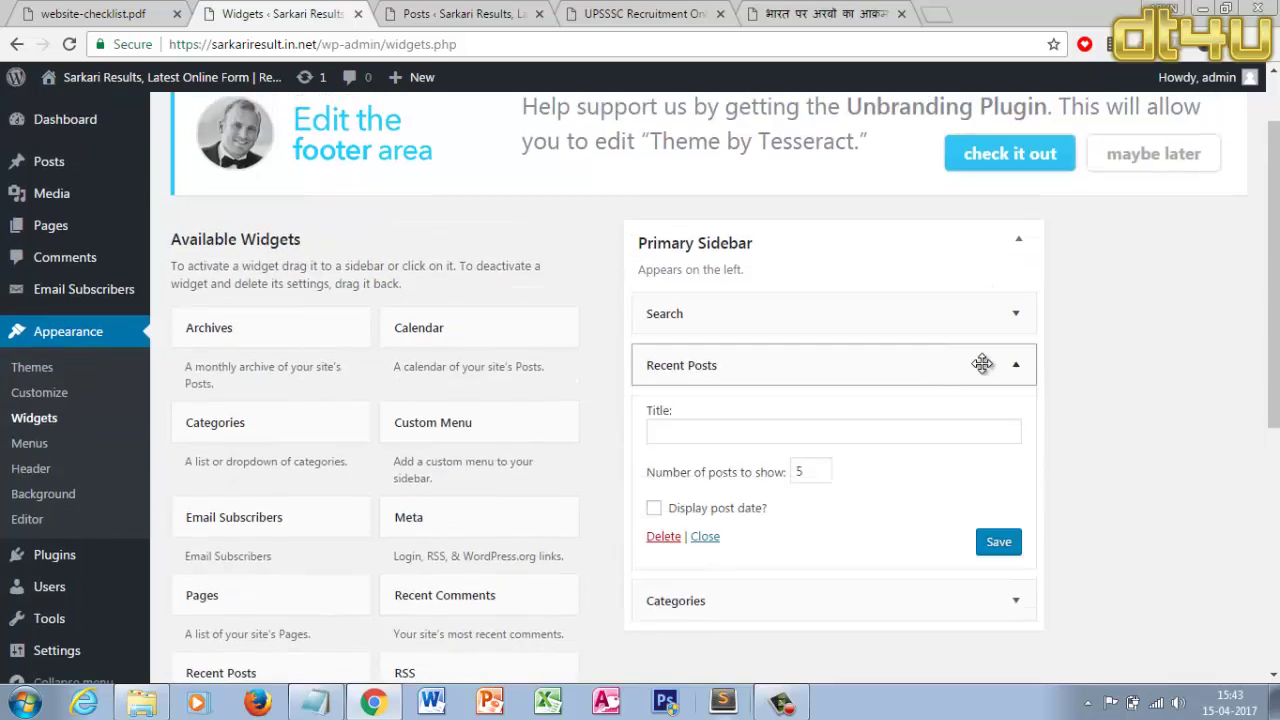
click(1018, 366)
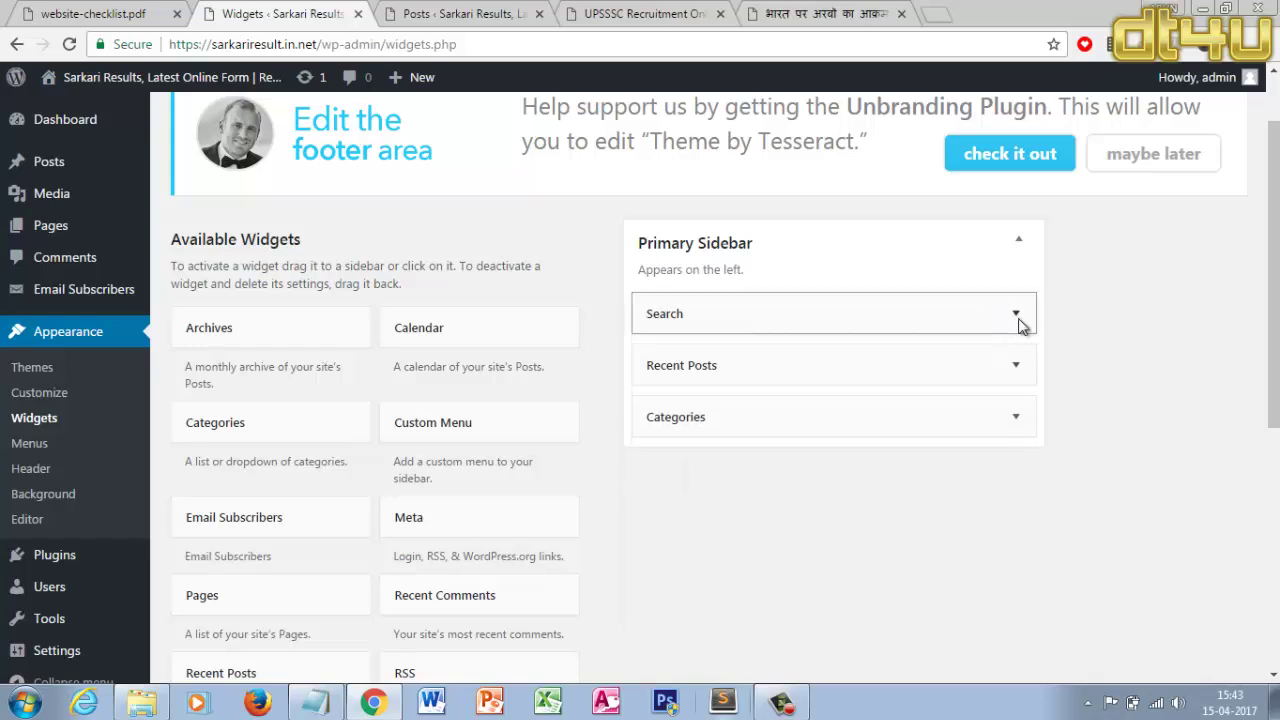
click(1016, 316)
click(664, 415)
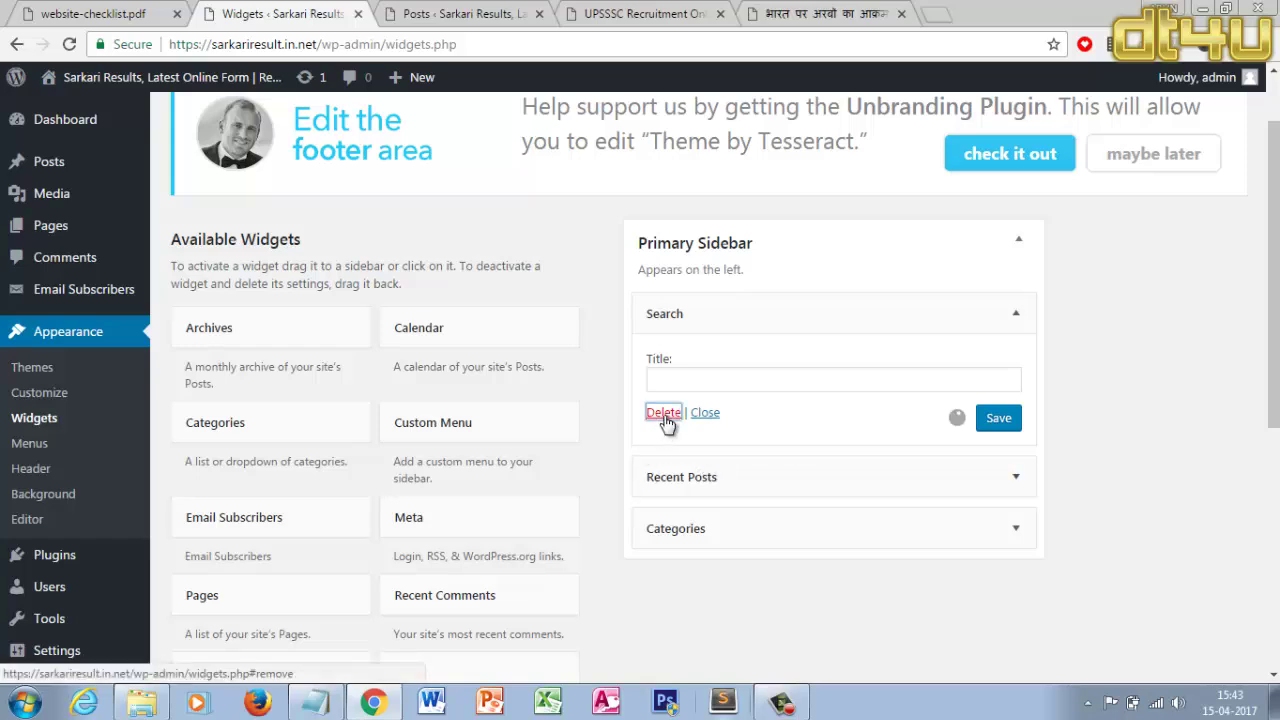
Add the Email Subscribers widget to the Primary Sidebar and place it above Recent Posts
scroll(666, 423, down, 3)
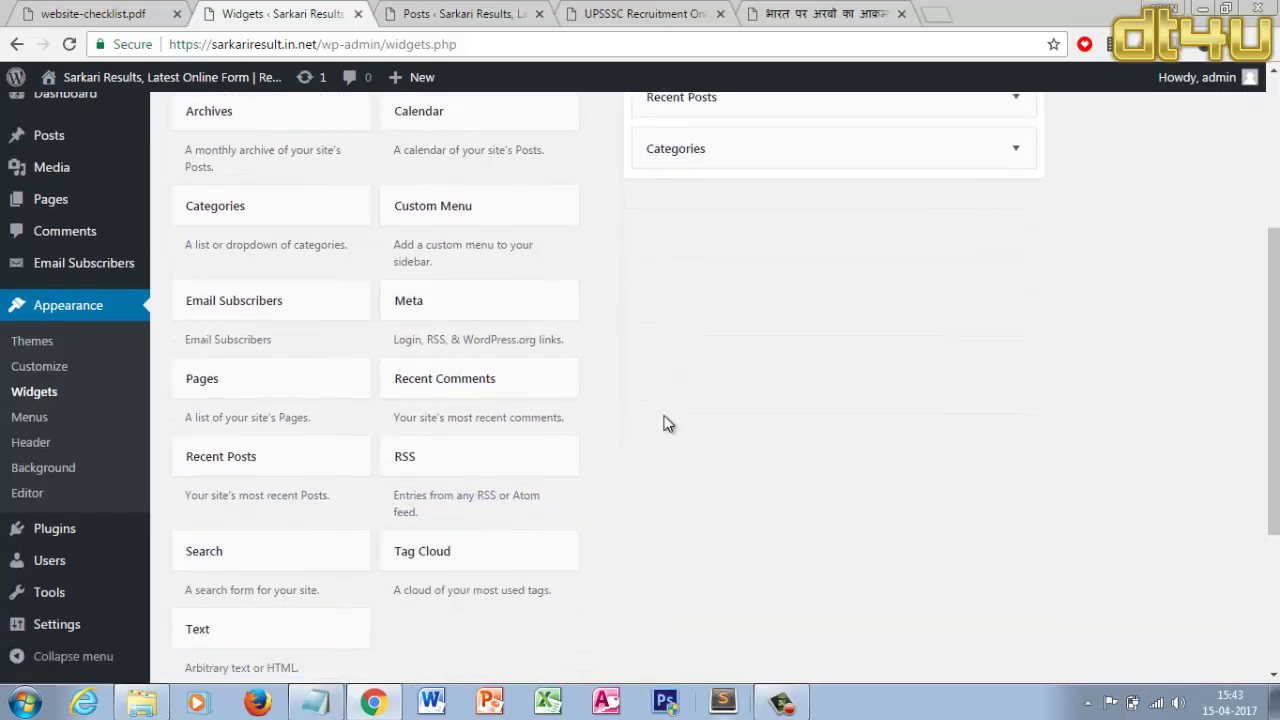
scroll(668, 423, down, 2)
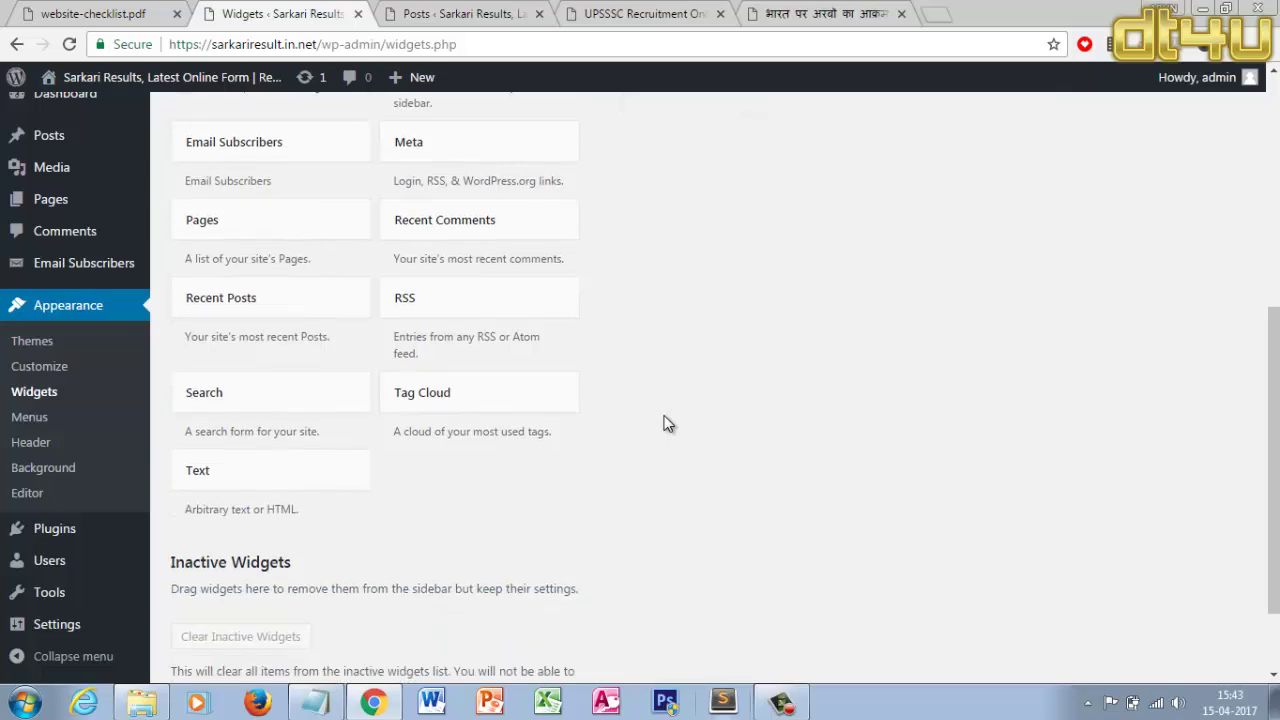
scroll(668, 423, up, 1)
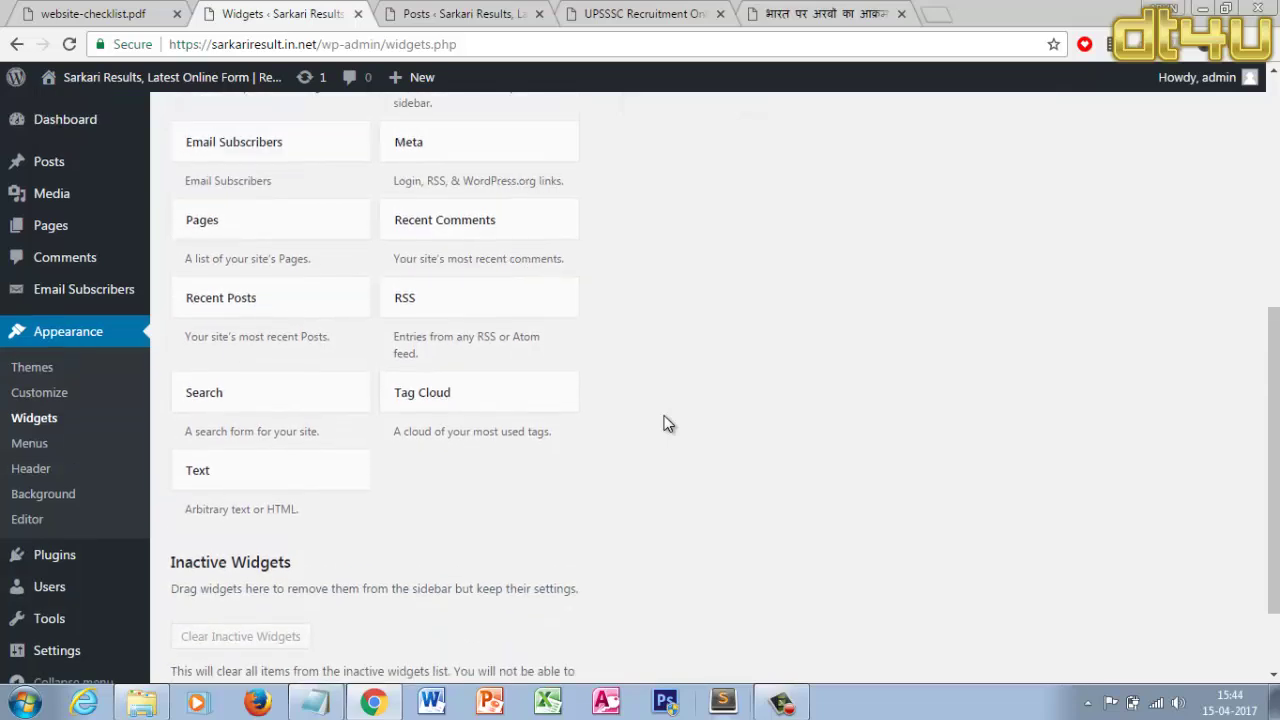
drag(257, 150, 729, 390)
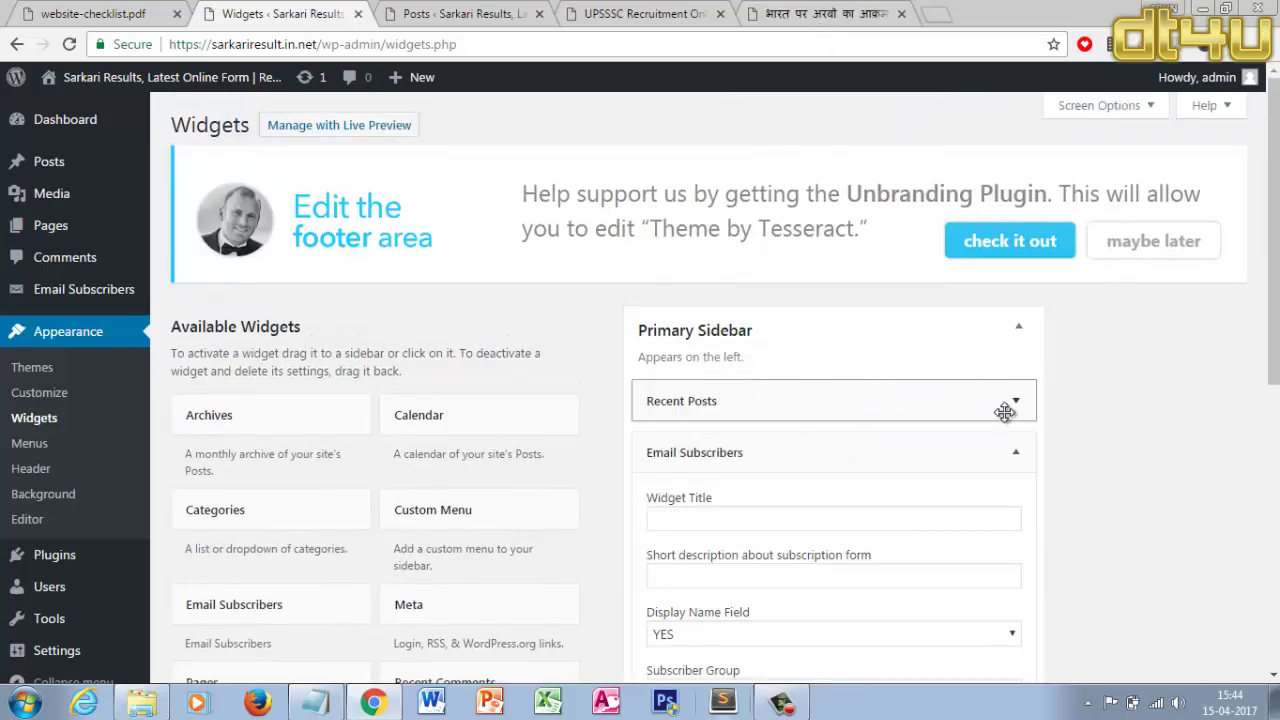
click(1015, 459)
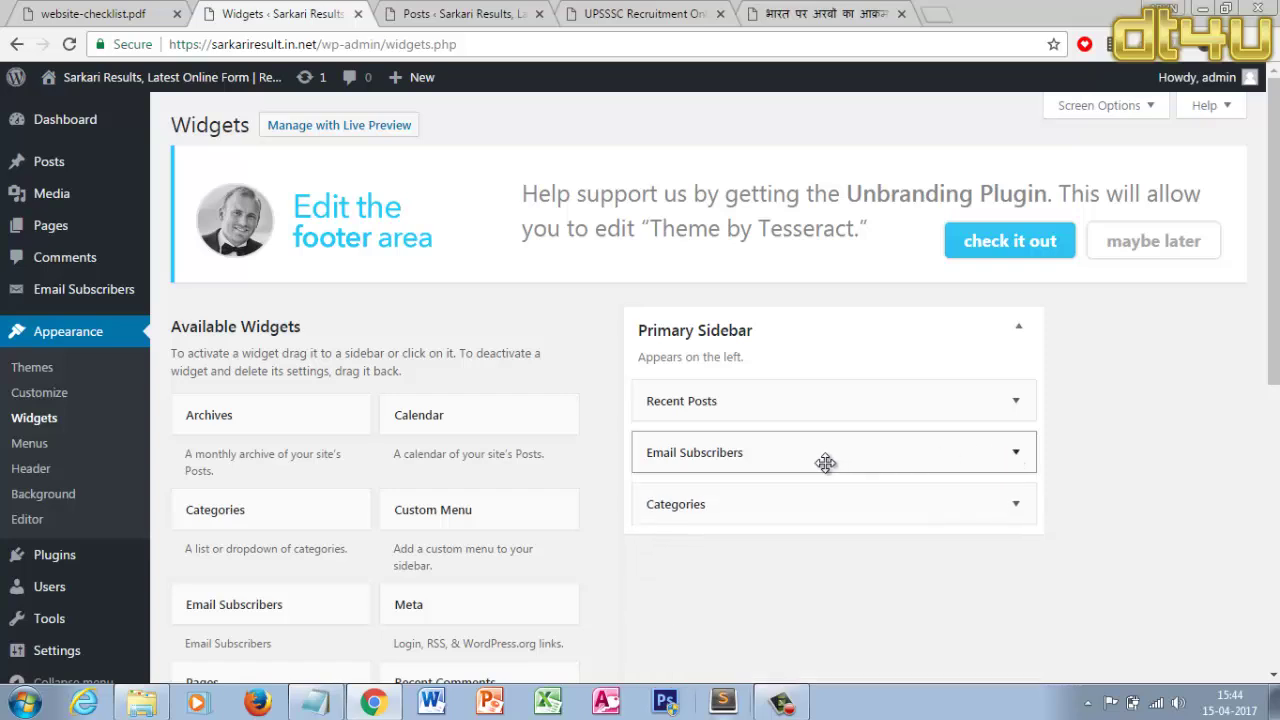
drag(780, 452, 786, 400)
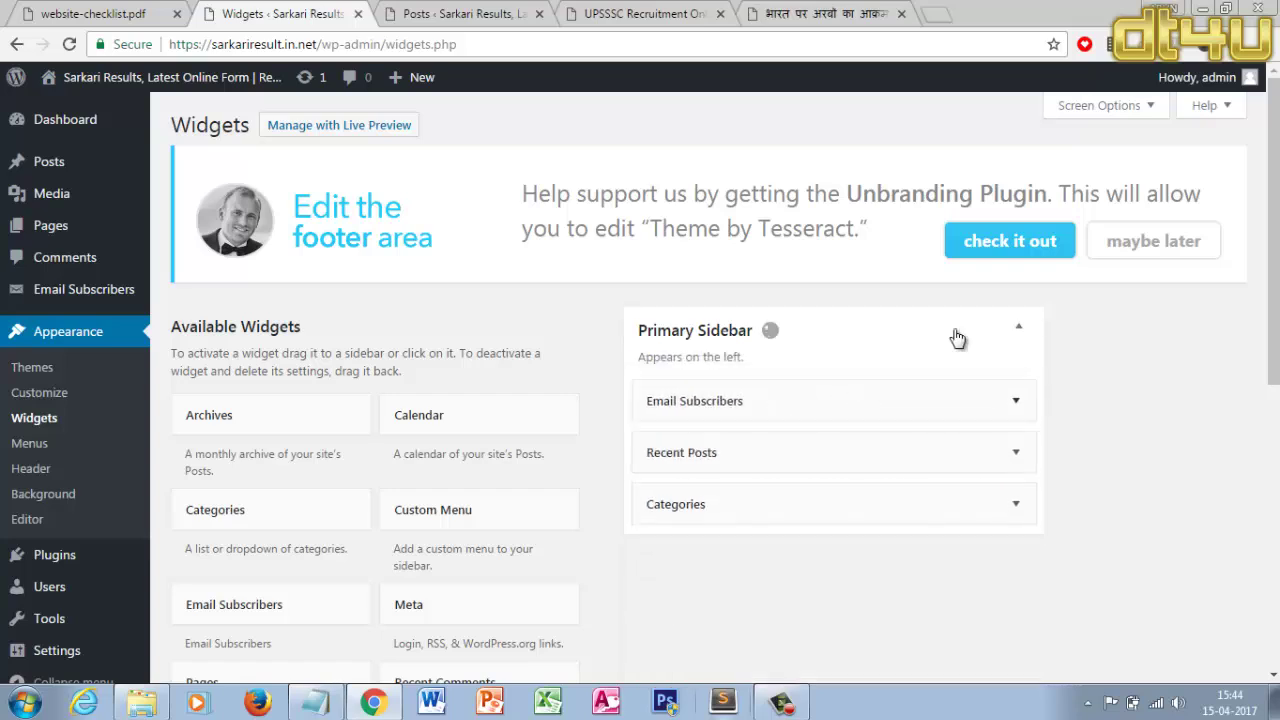
Visit the site's home page in a new browser tab opened from the posts list
click(490, 12)
click(313, 10)
click(515, 12)
click(689, 12)
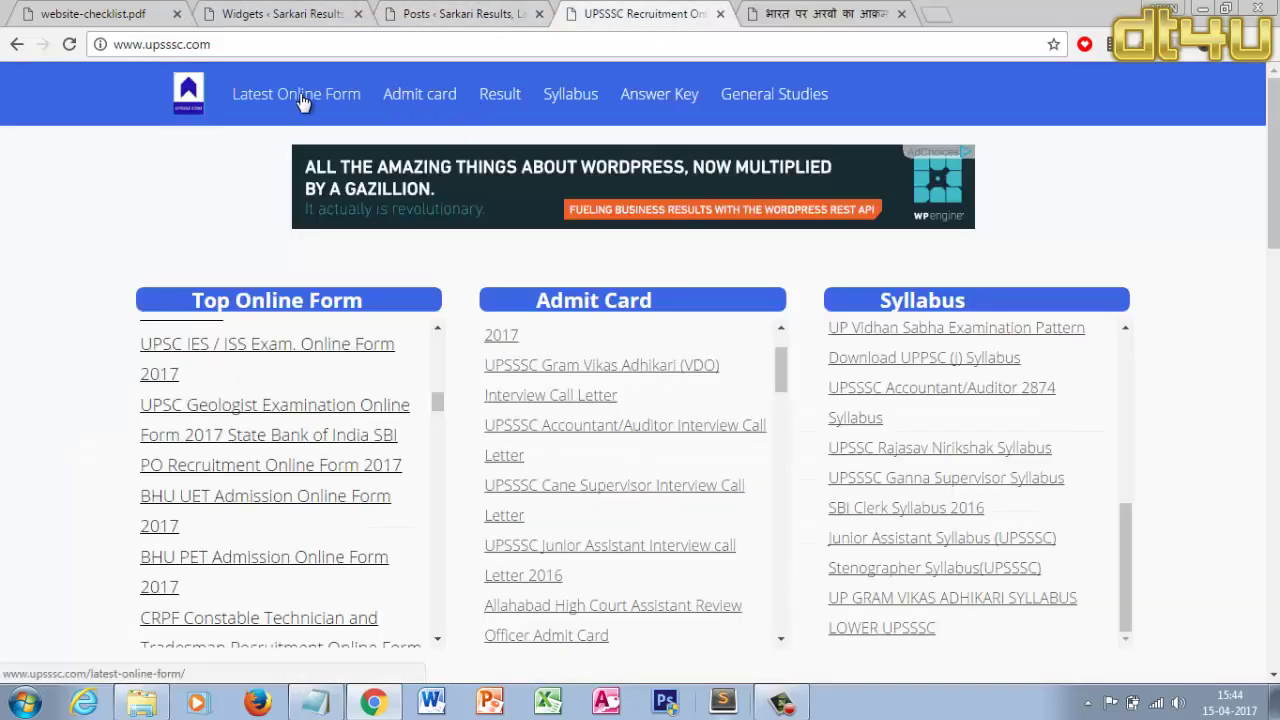
click(457, 12)
mouse_move(95, 80)
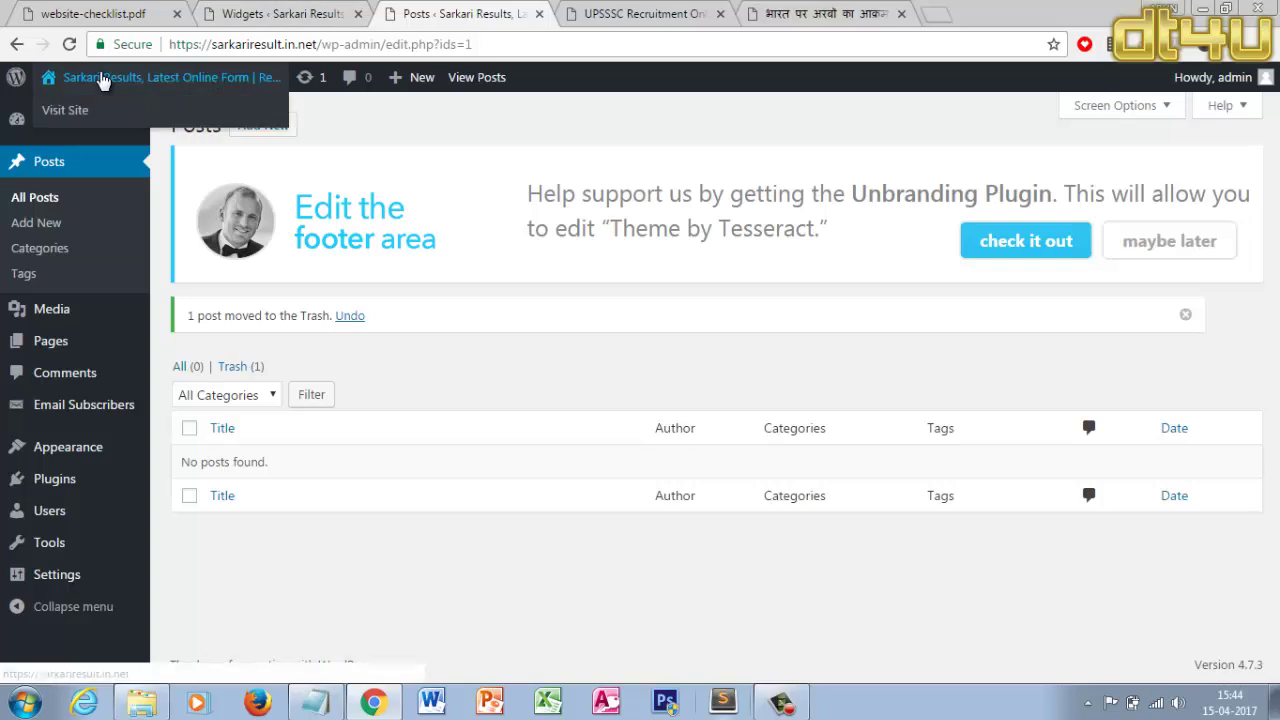
right_click(95, 108)
click(150, 117)
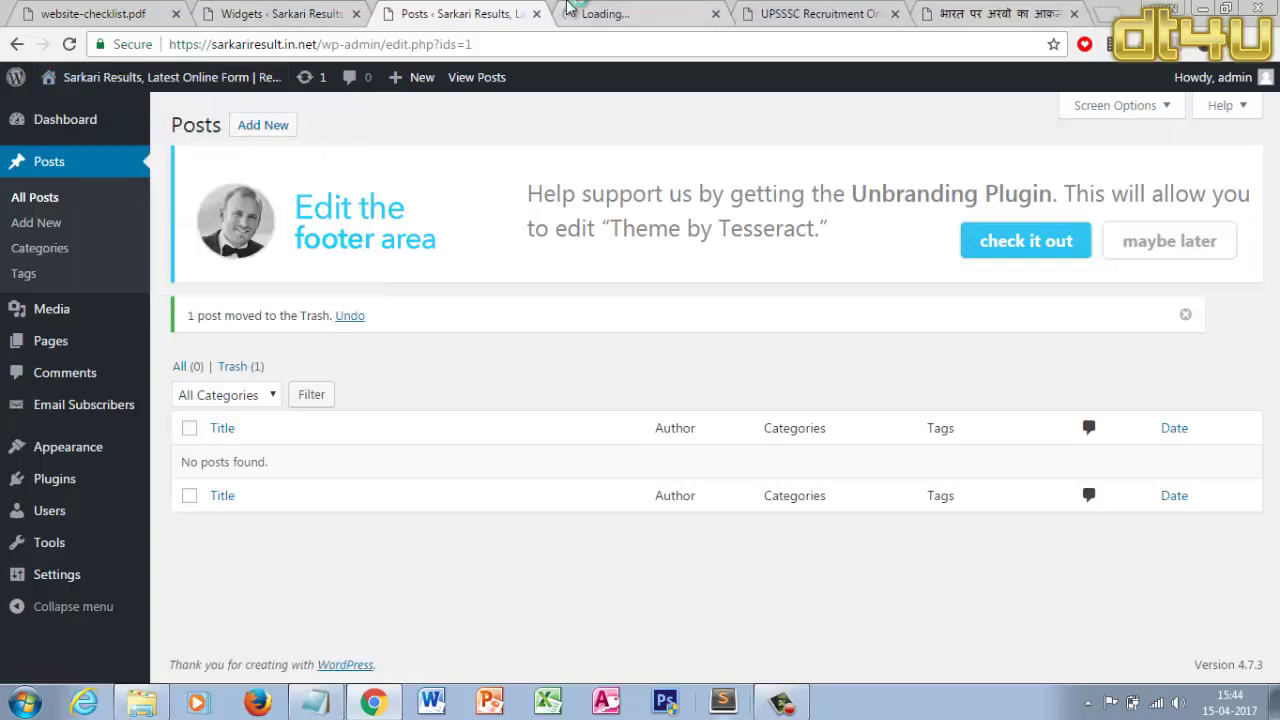
click(575, 12)
click(489, 10)
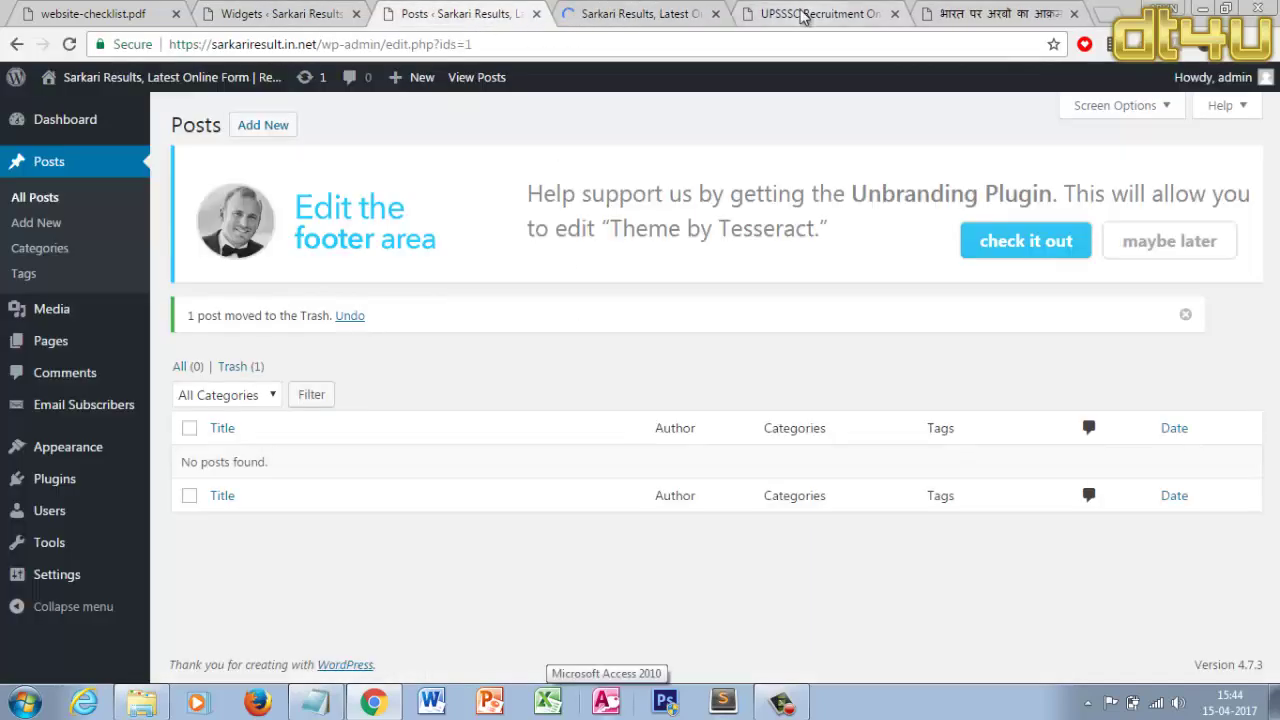
click(660, 12)
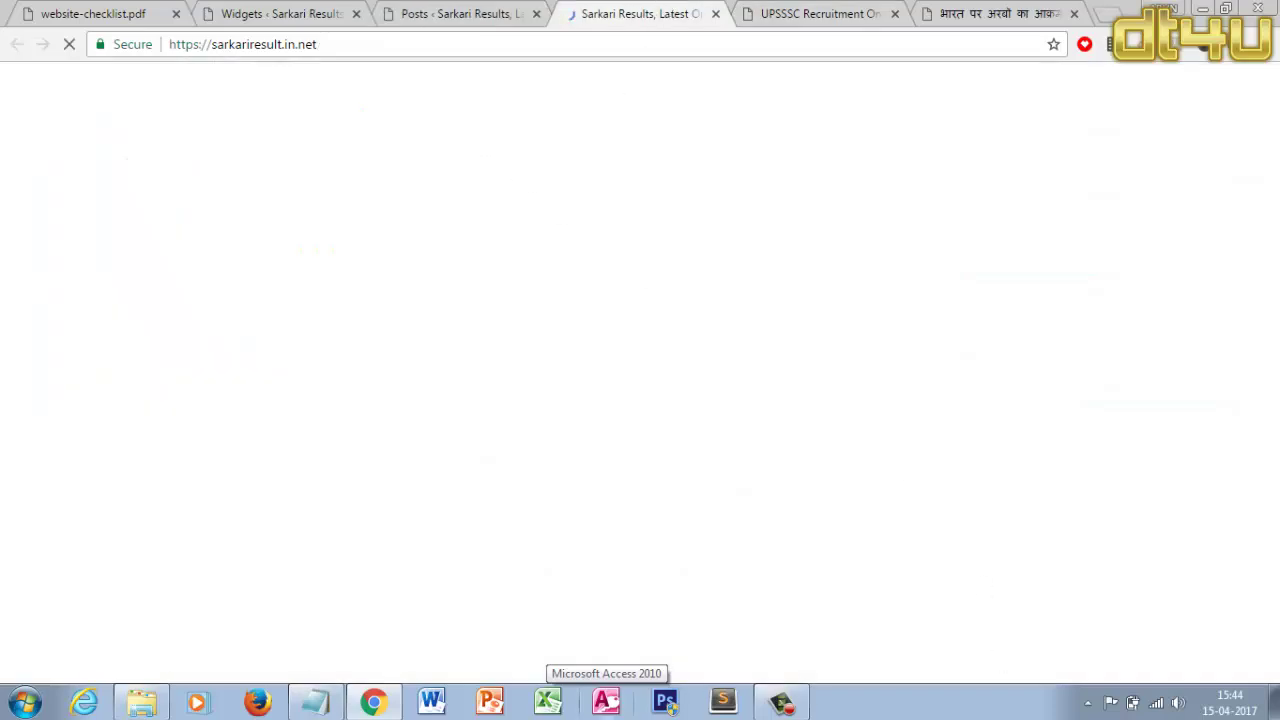
click(523, 10)
click(677, 10)
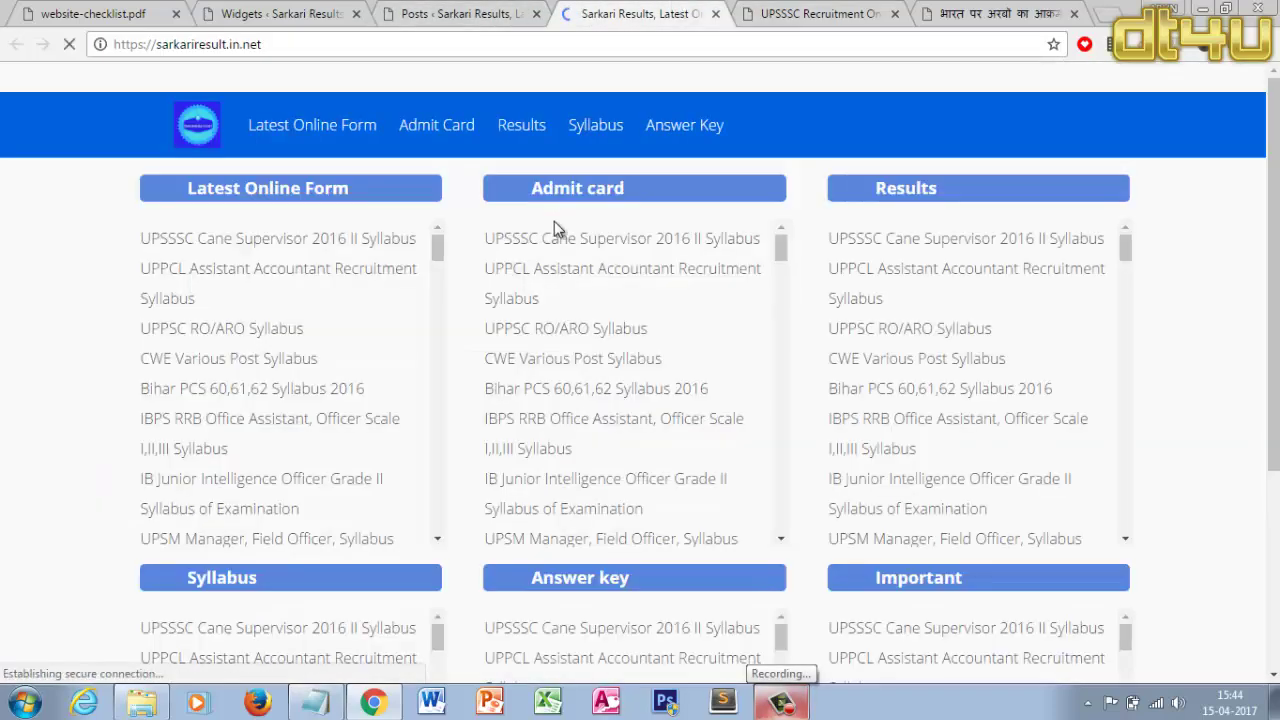
Open the site's Admit Card page and check the subscription form and Categories in its sidebar
click(410, 132)
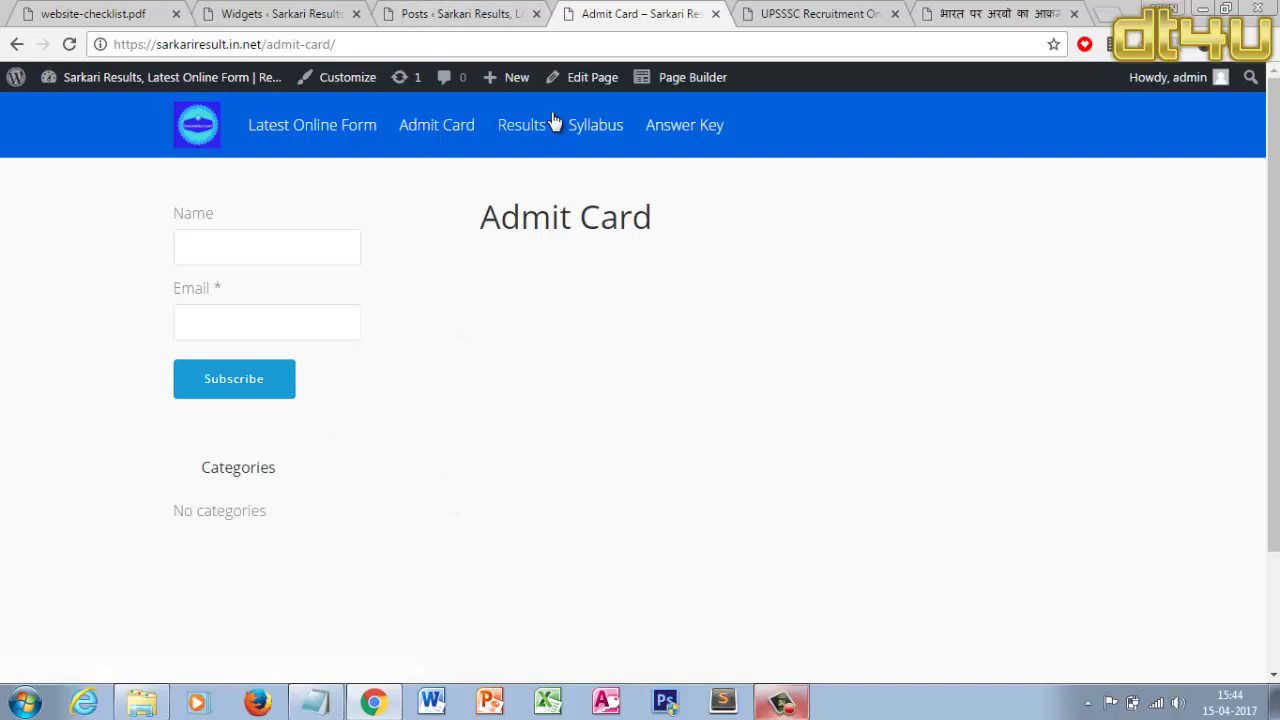
click(466, 9)
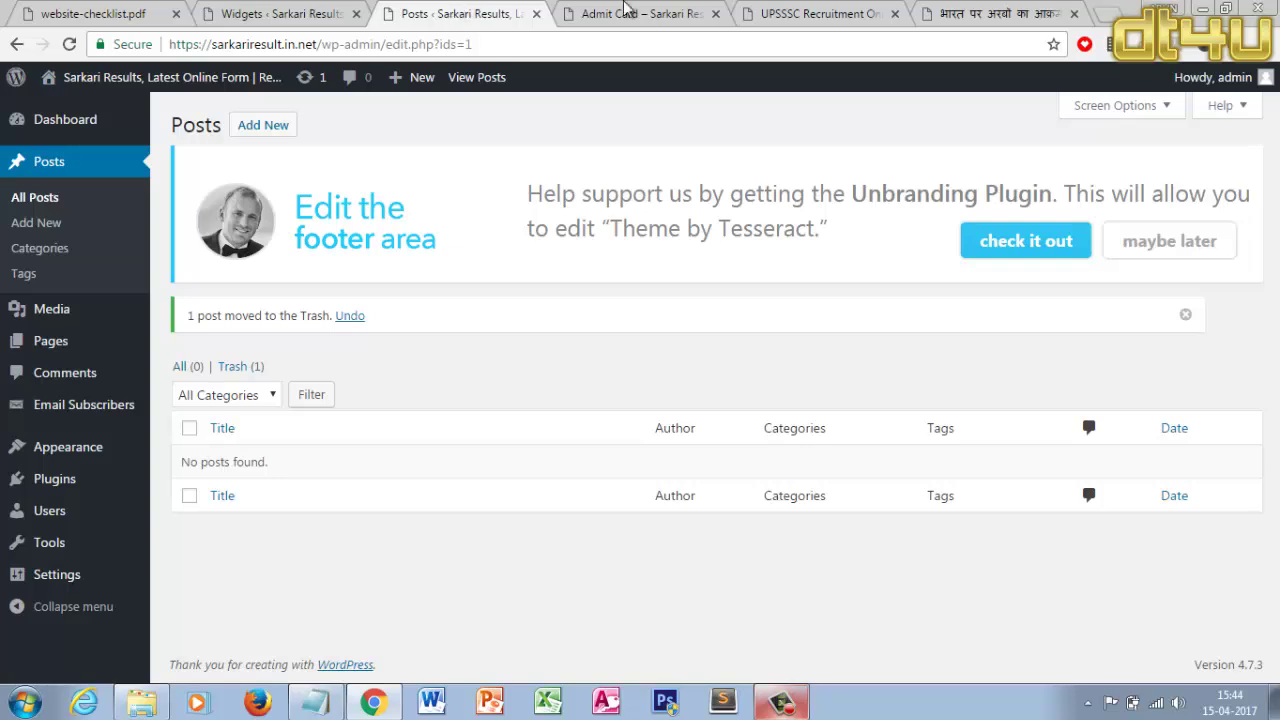
click(655, 10)
click(474, 12)
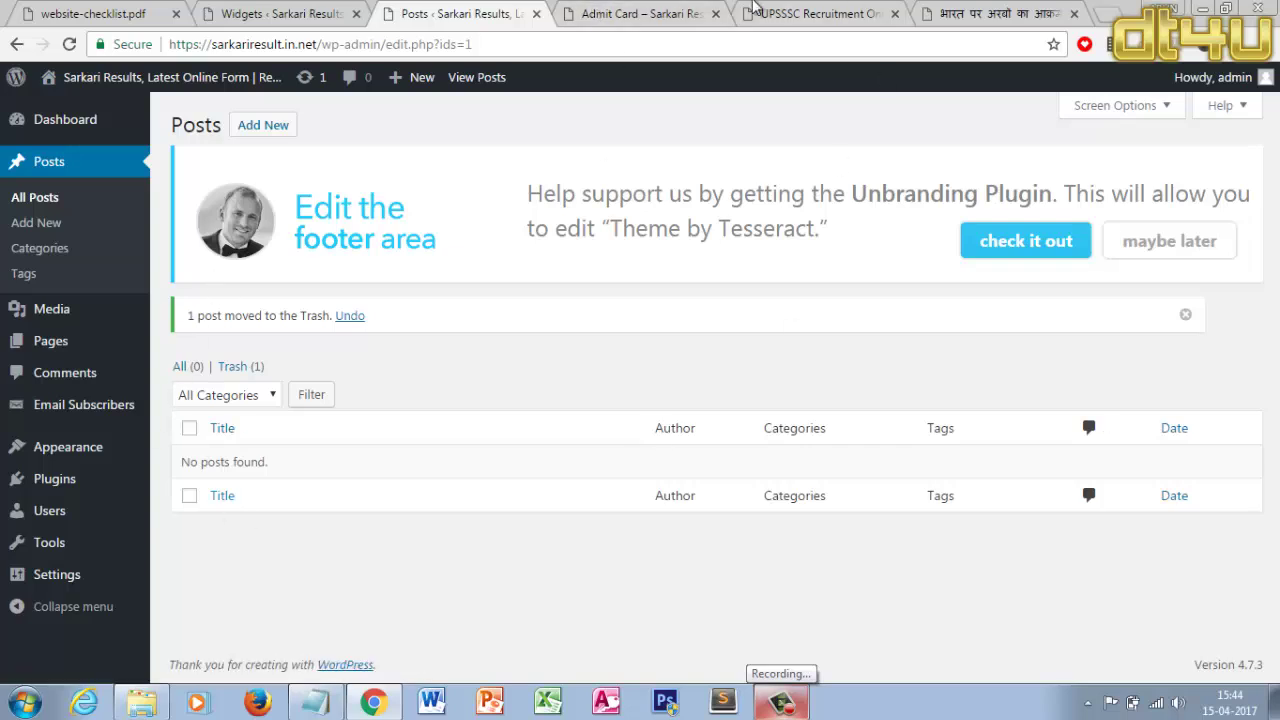
click(618, 8)
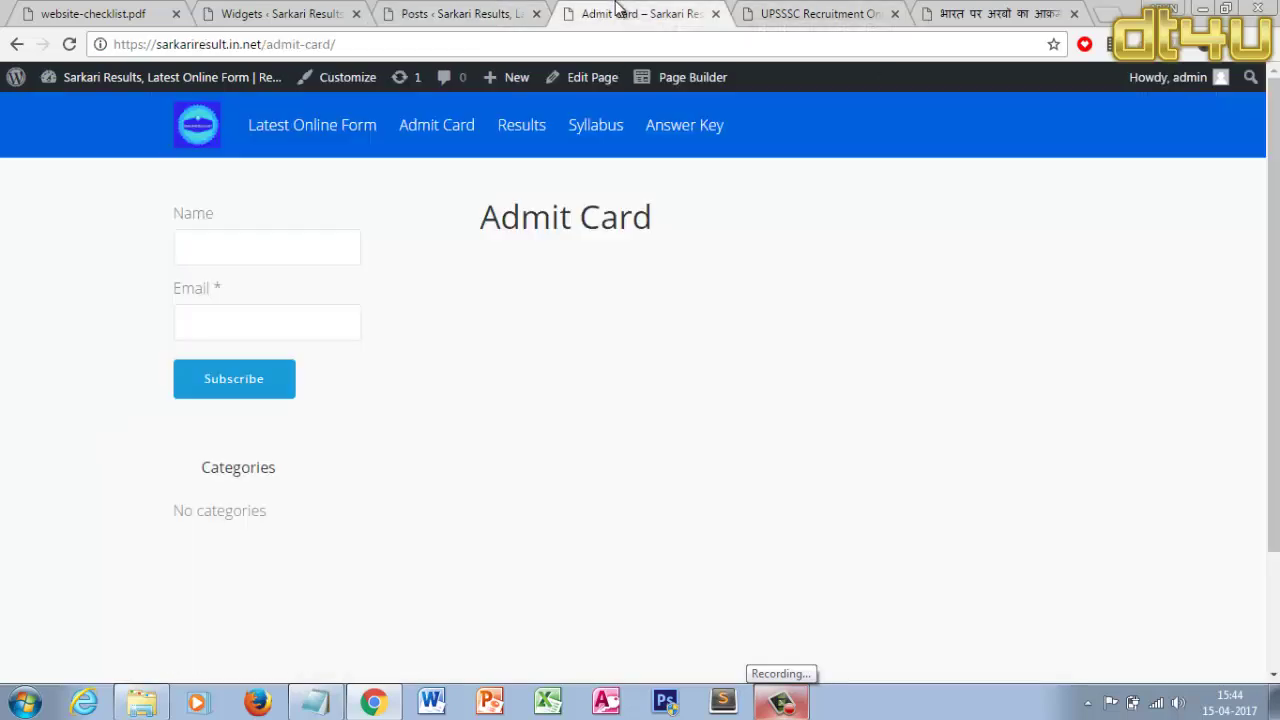
Return to the WordPress posts list and review the submenu options of Media, Pages, Email Subscribers, Plugins, Users and Tools
click(506, 13)
mouse_move(4, 548)
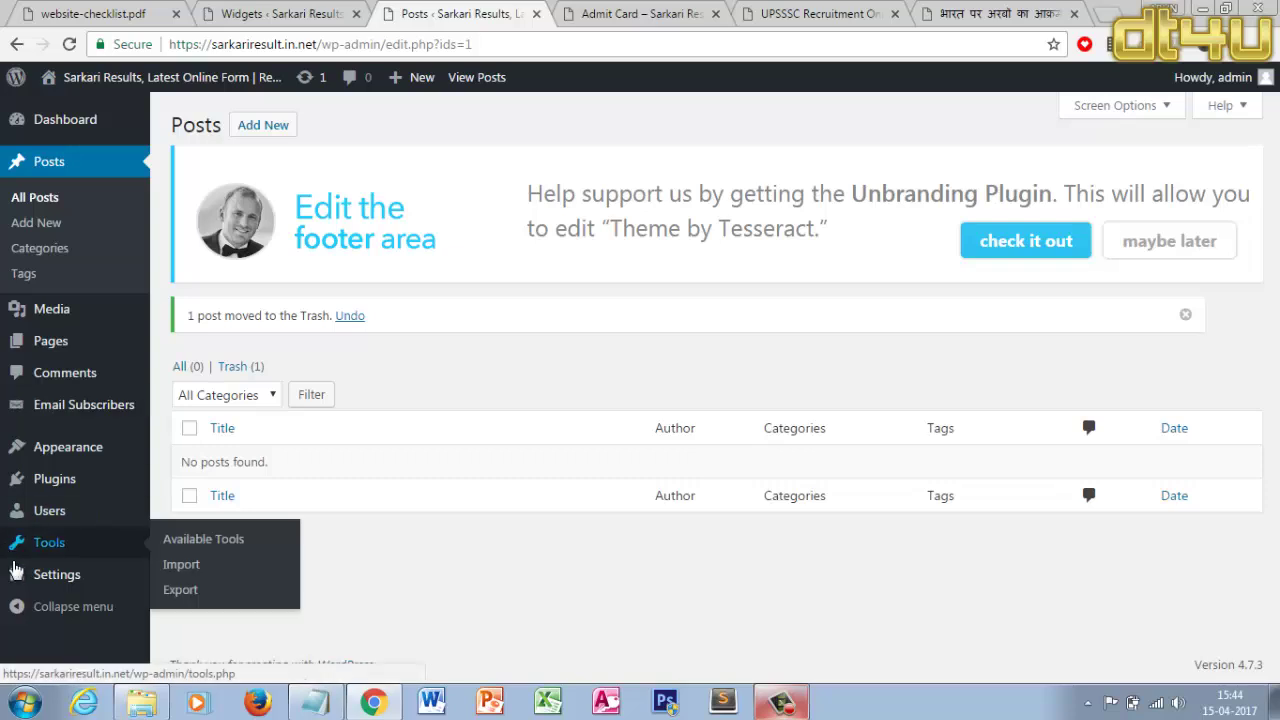
mouse_move(34, 580)
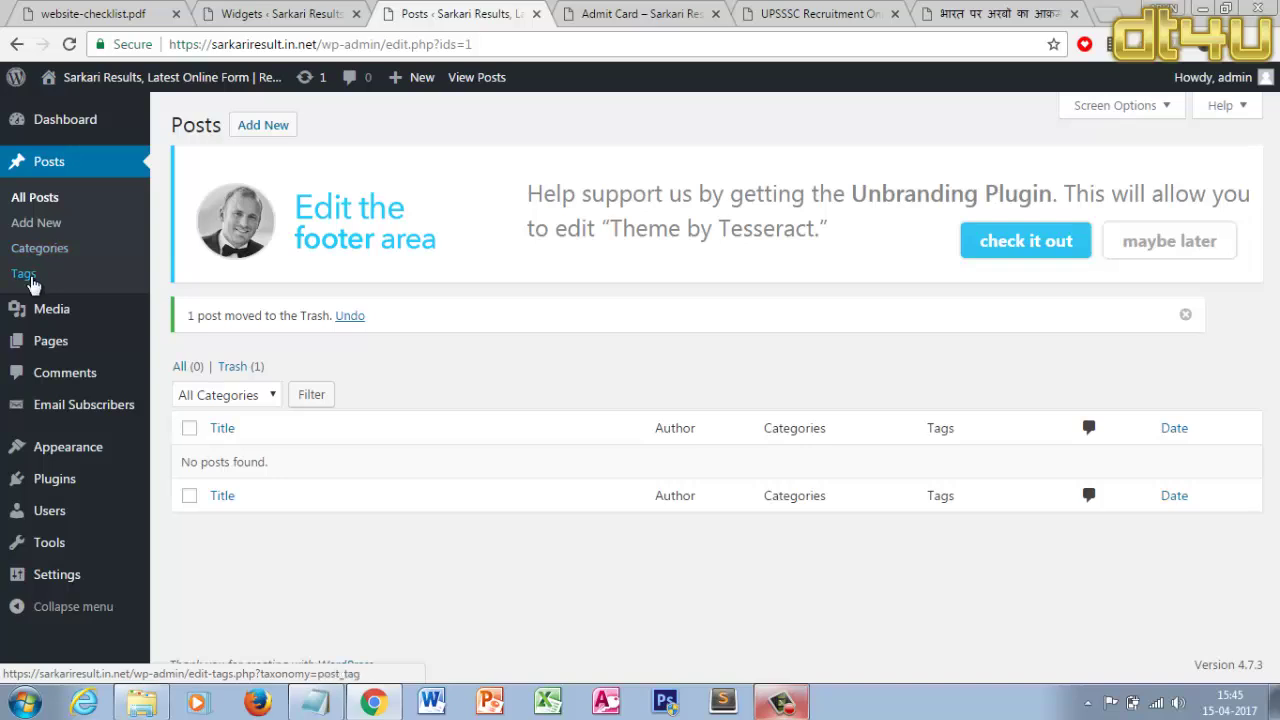
mouse_move(30, 308)
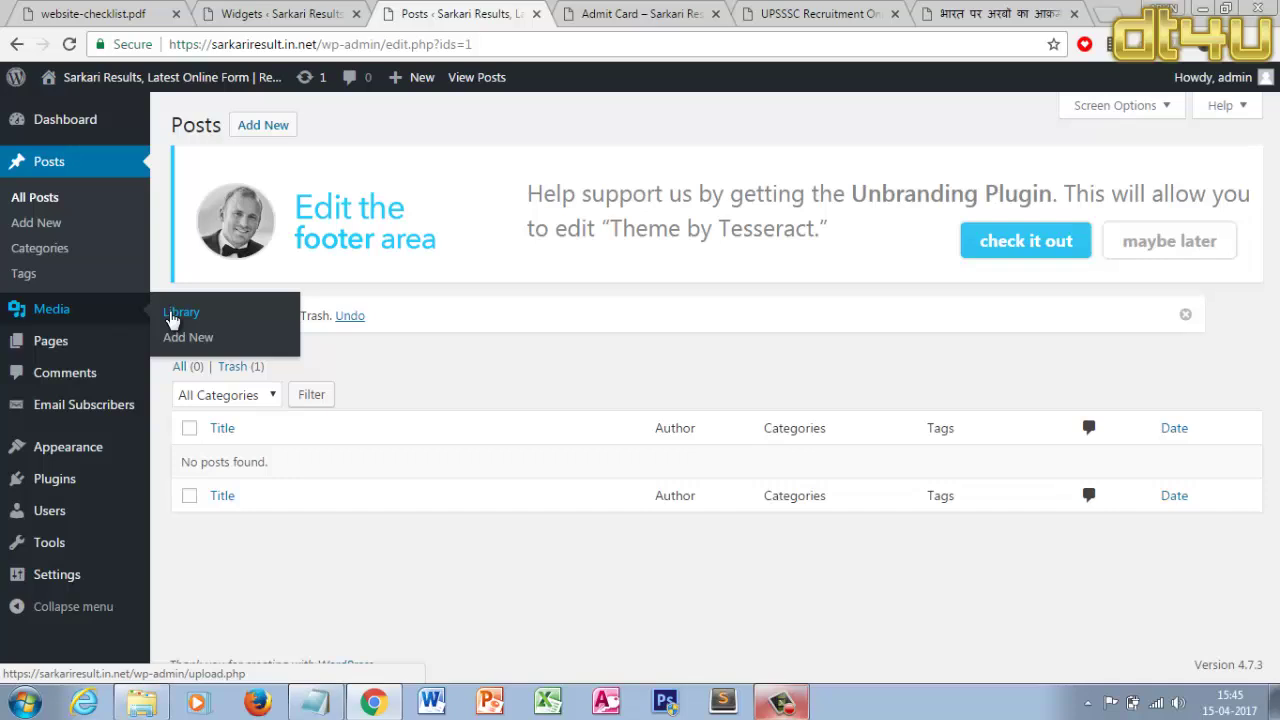
mouse_move(48, 350)
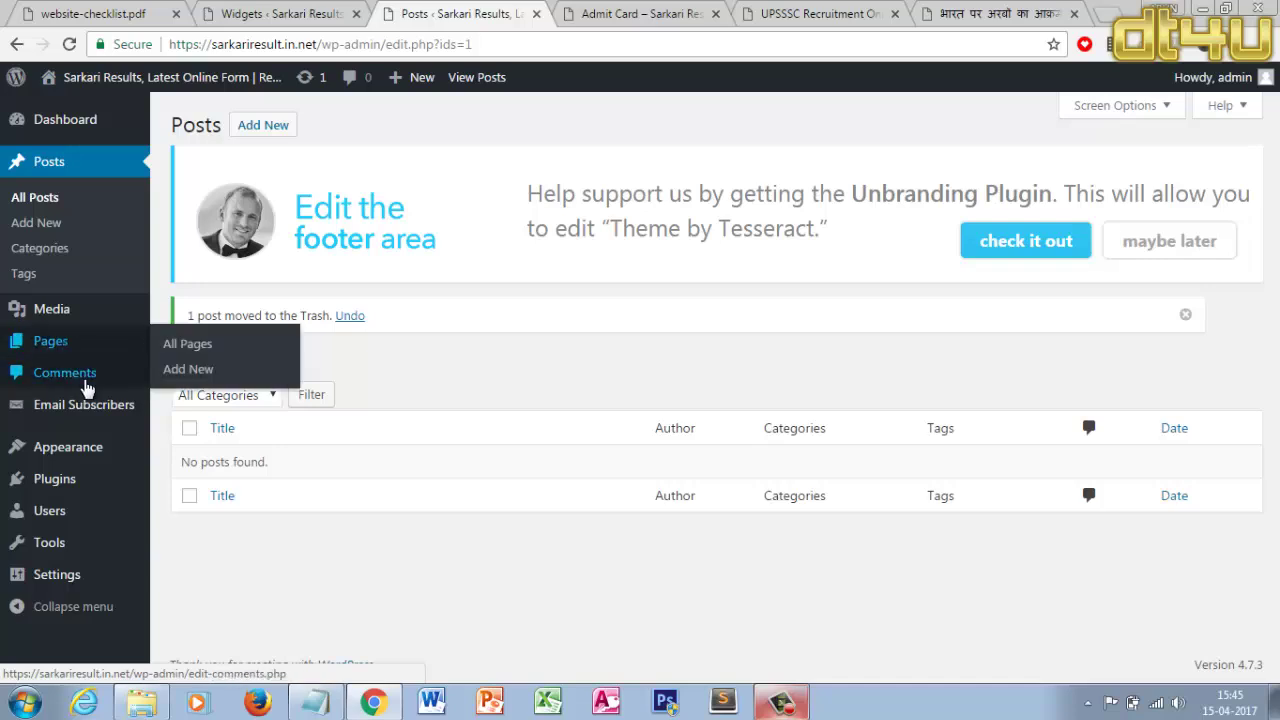
mouse_move(112, 420)
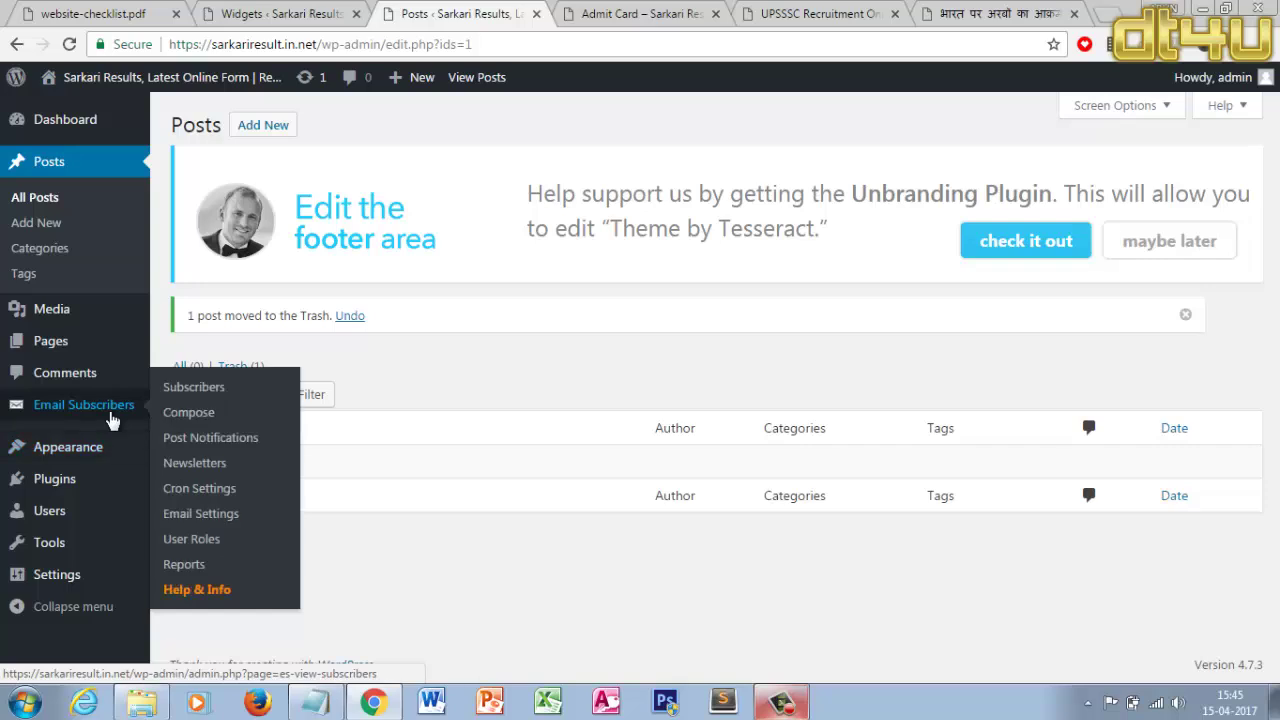
mouse_move(84, 452)
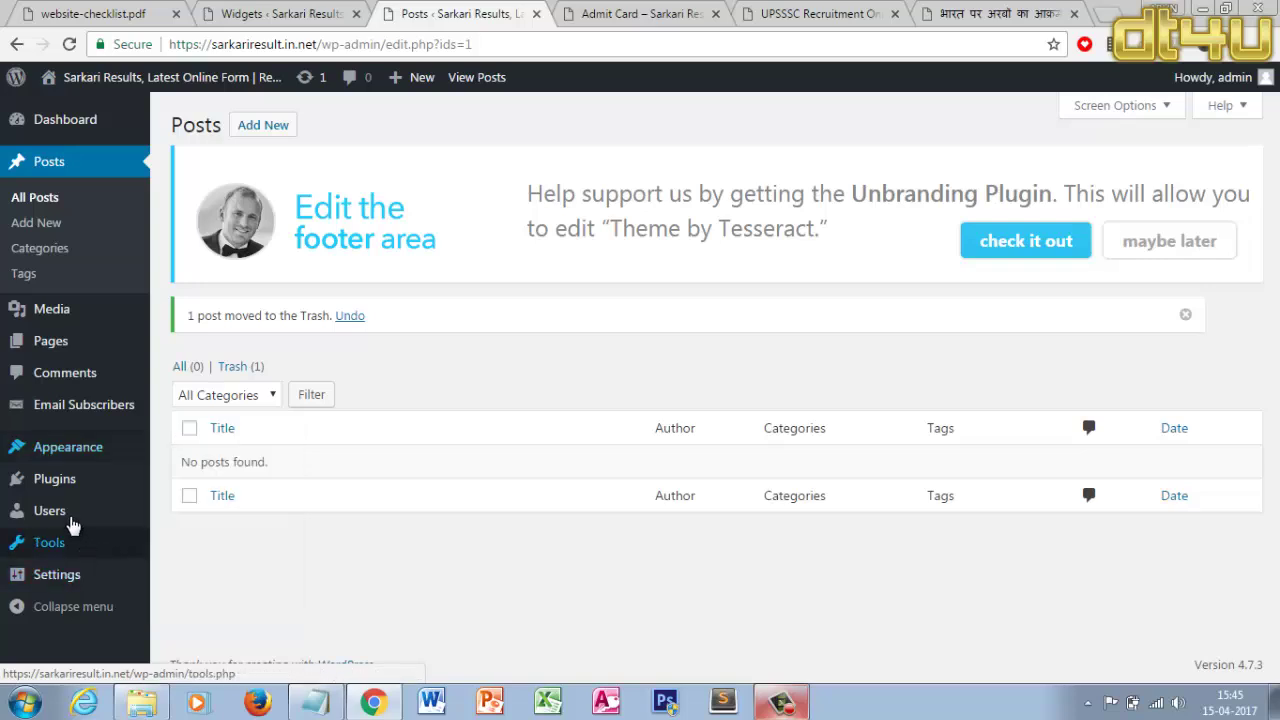
mouse_move(62, 485)
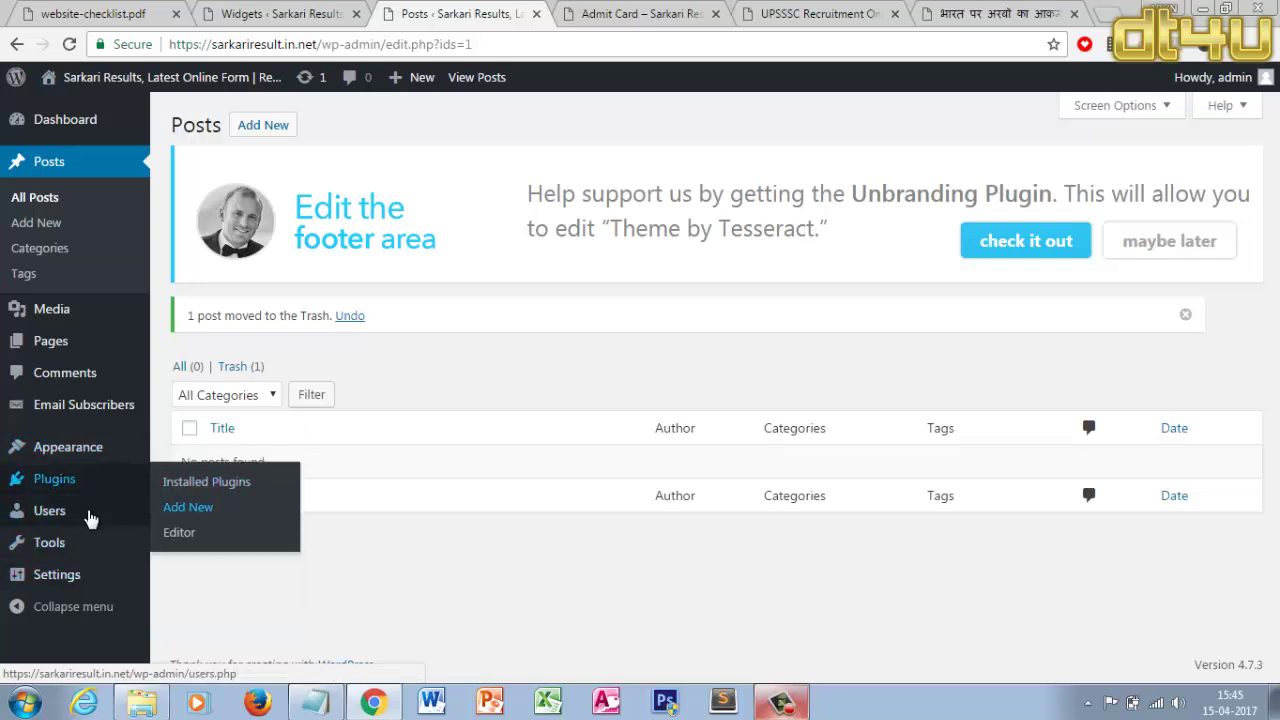
mouse_move(68, 516)
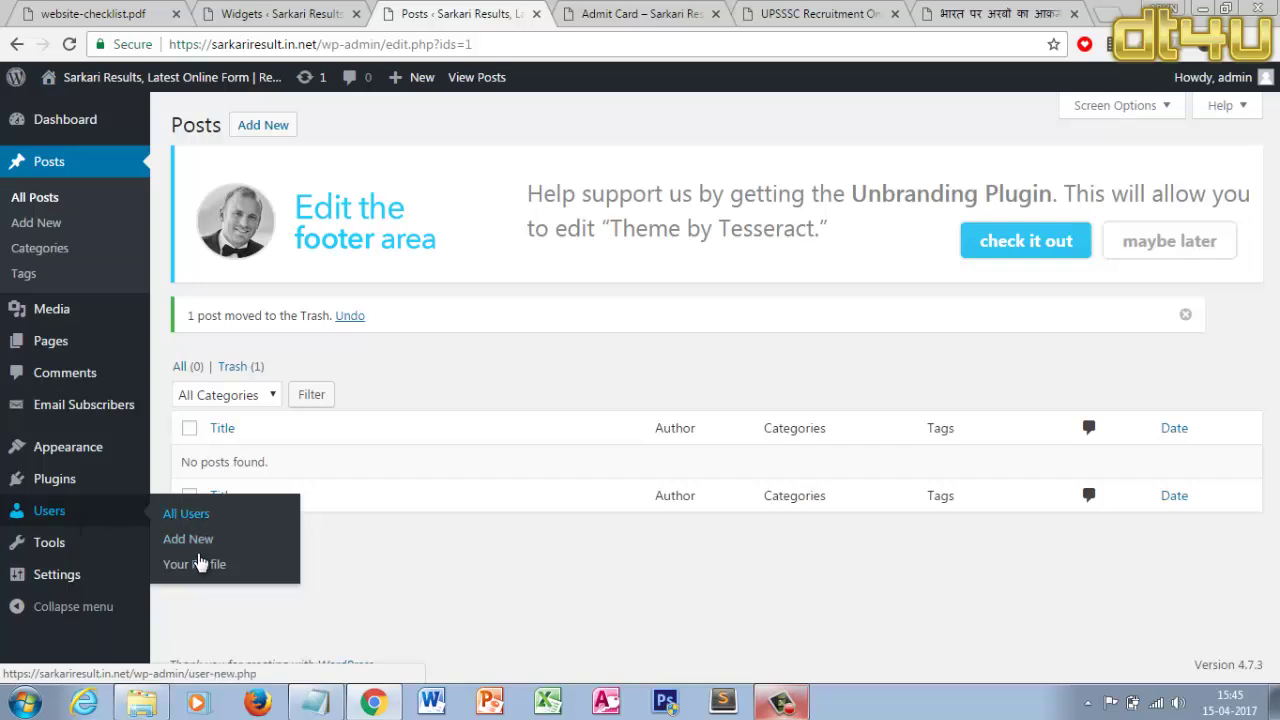
mouse_move(52, 555)
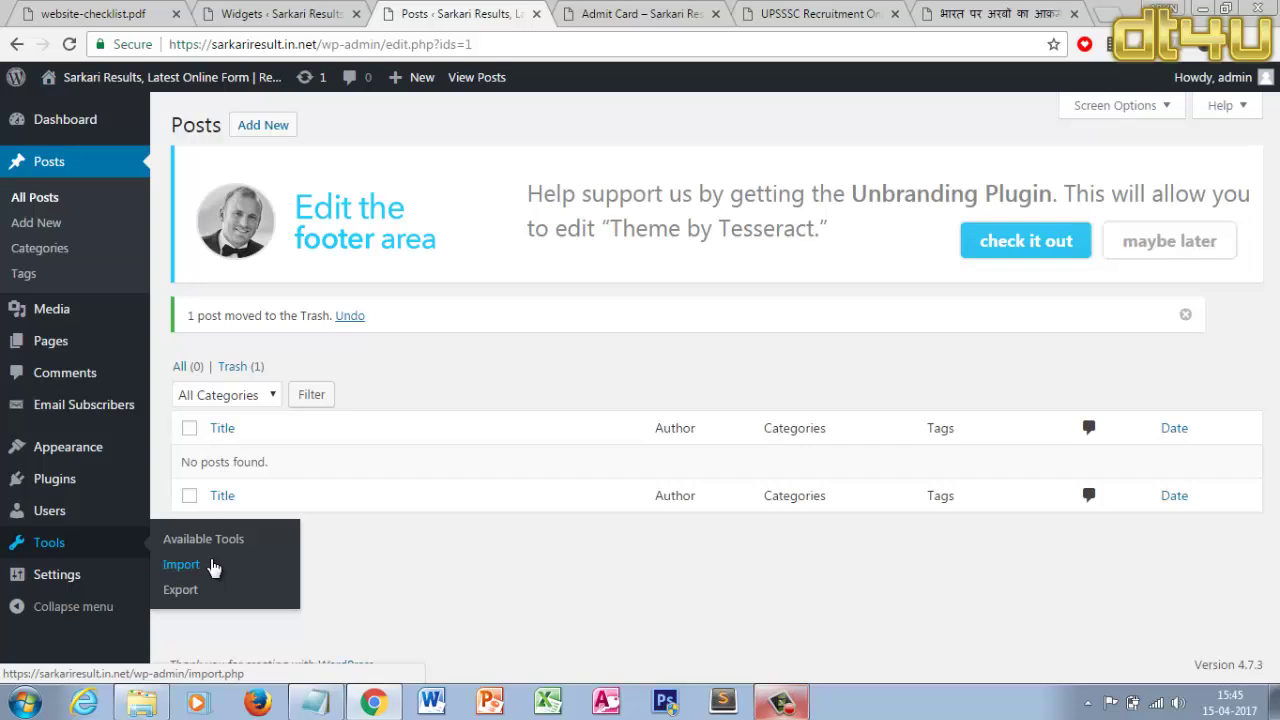
Open the Reading settings in a new browser tab and view the front page display options
mouse_move(105, 578)
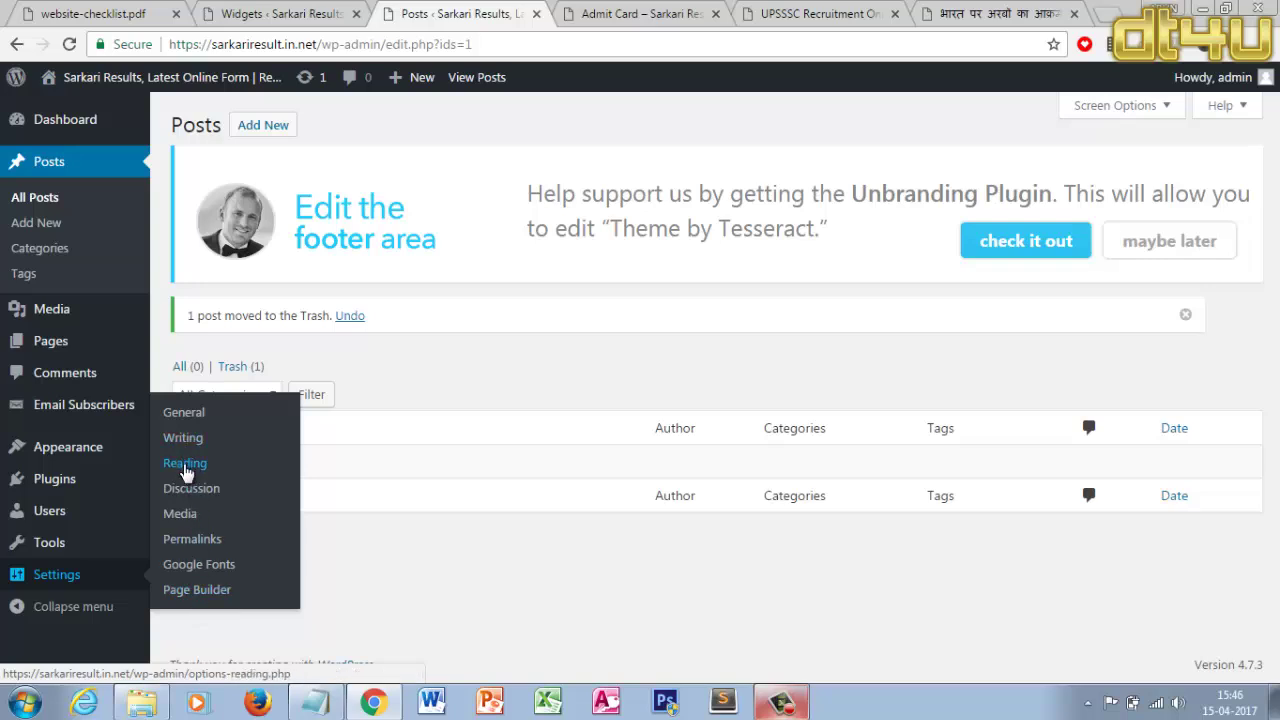
right_click(185, 467)
click(215, 474)
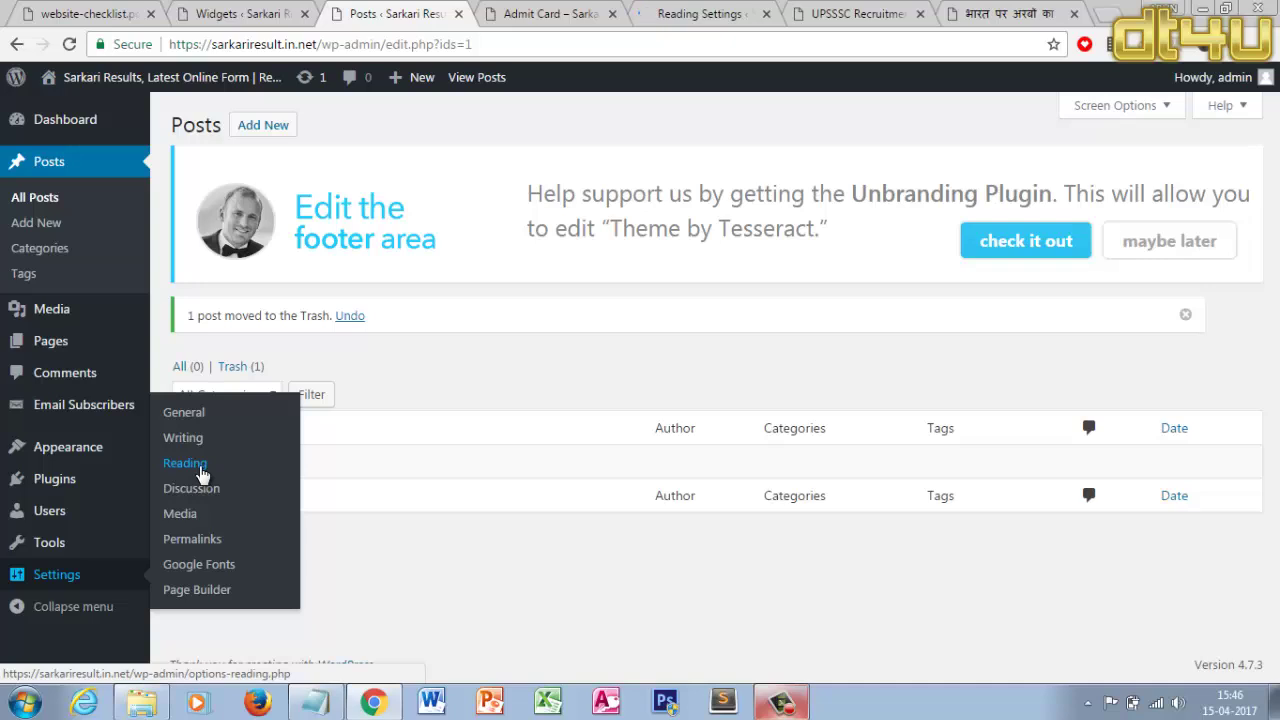
click(735, 7)
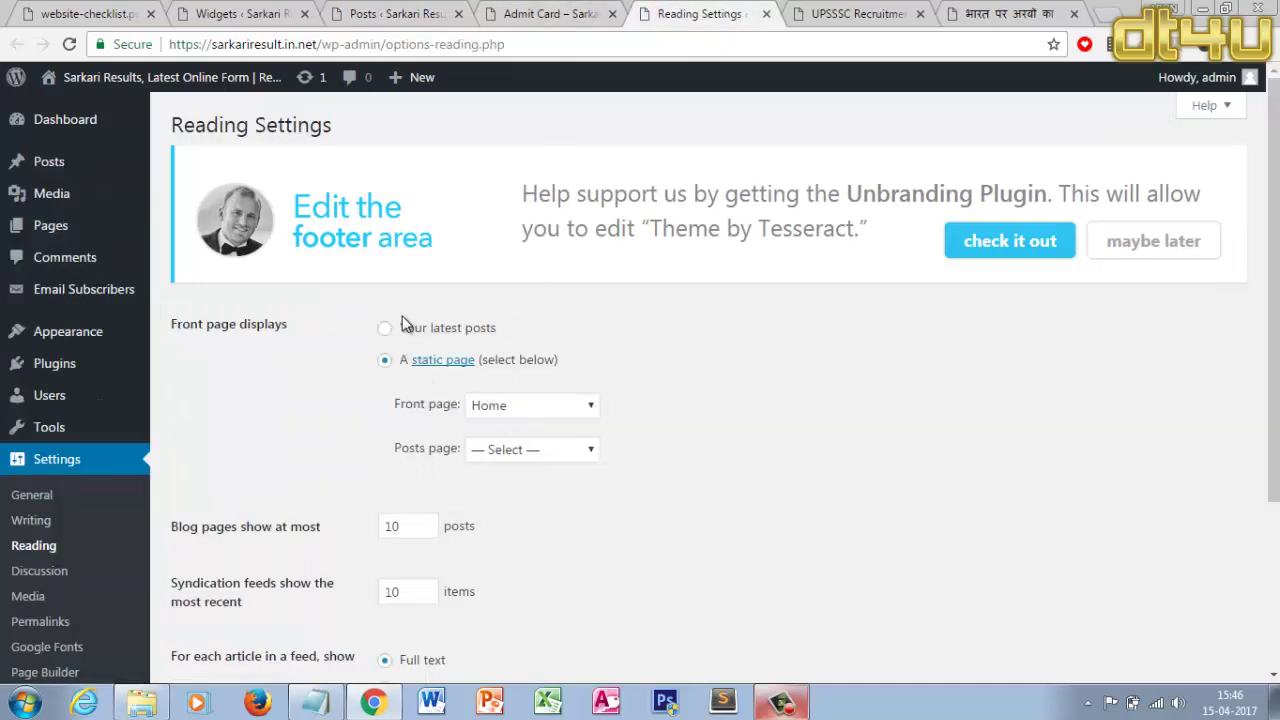
click(535, 8)
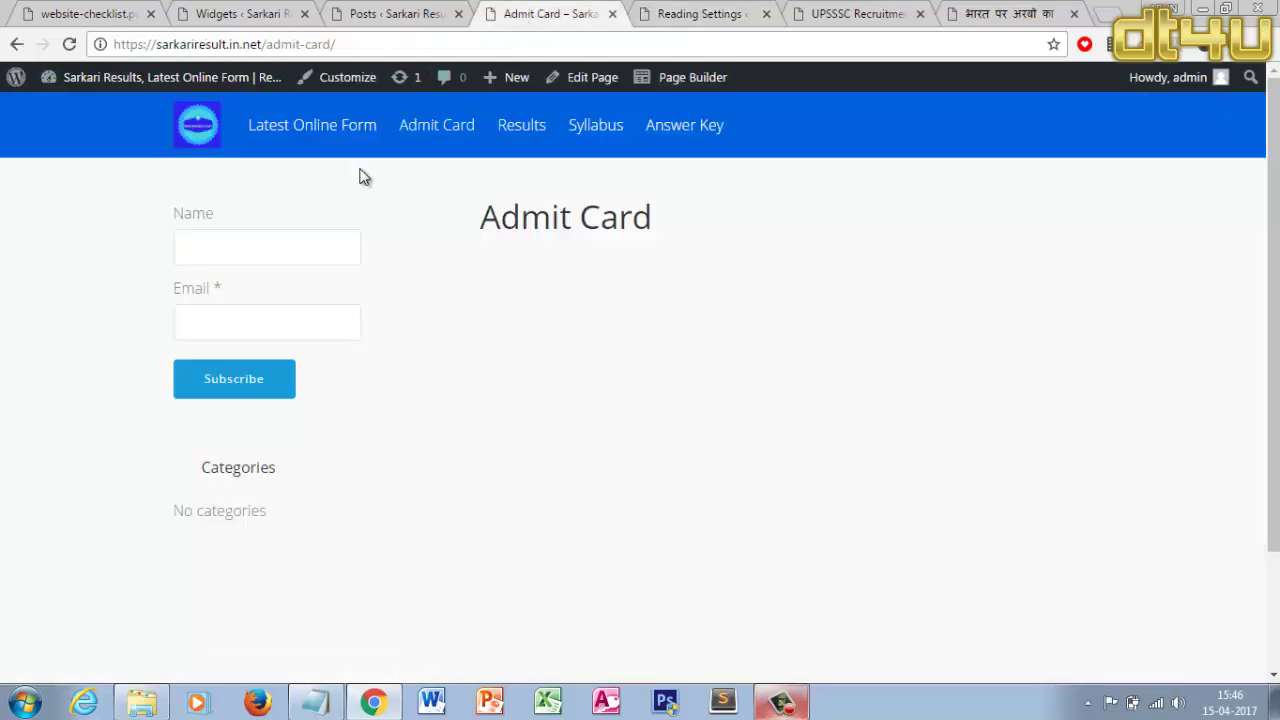
click(255, 10)
click(98, 8)
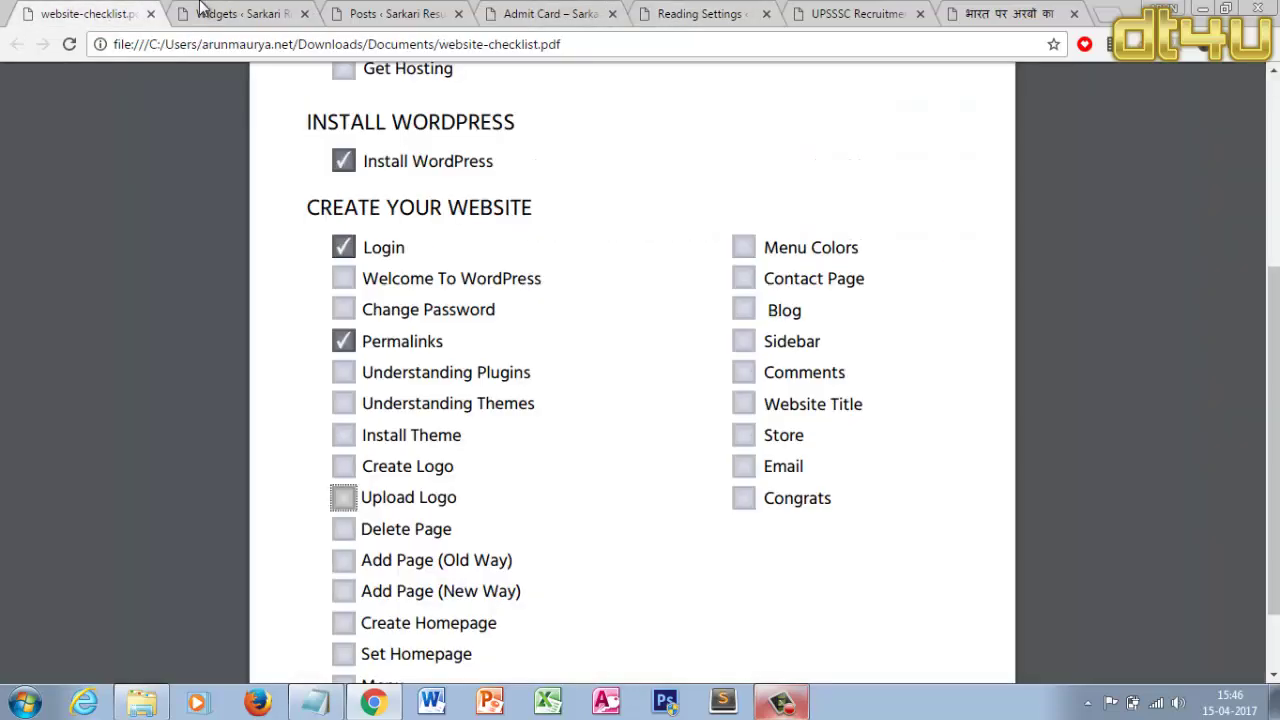
click(280, 12)
click(420, 12)
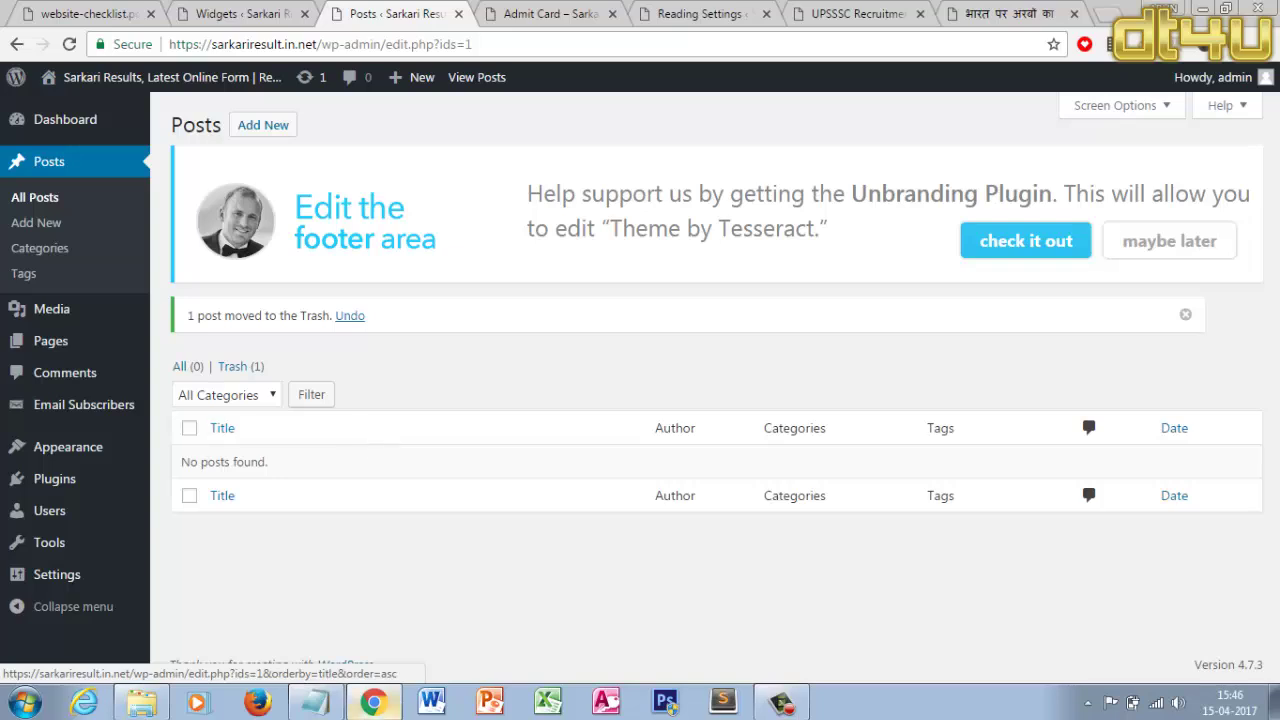
Mark Welcome To WordPress and Change Password as done in the website checklist PDF
click(86, 13)
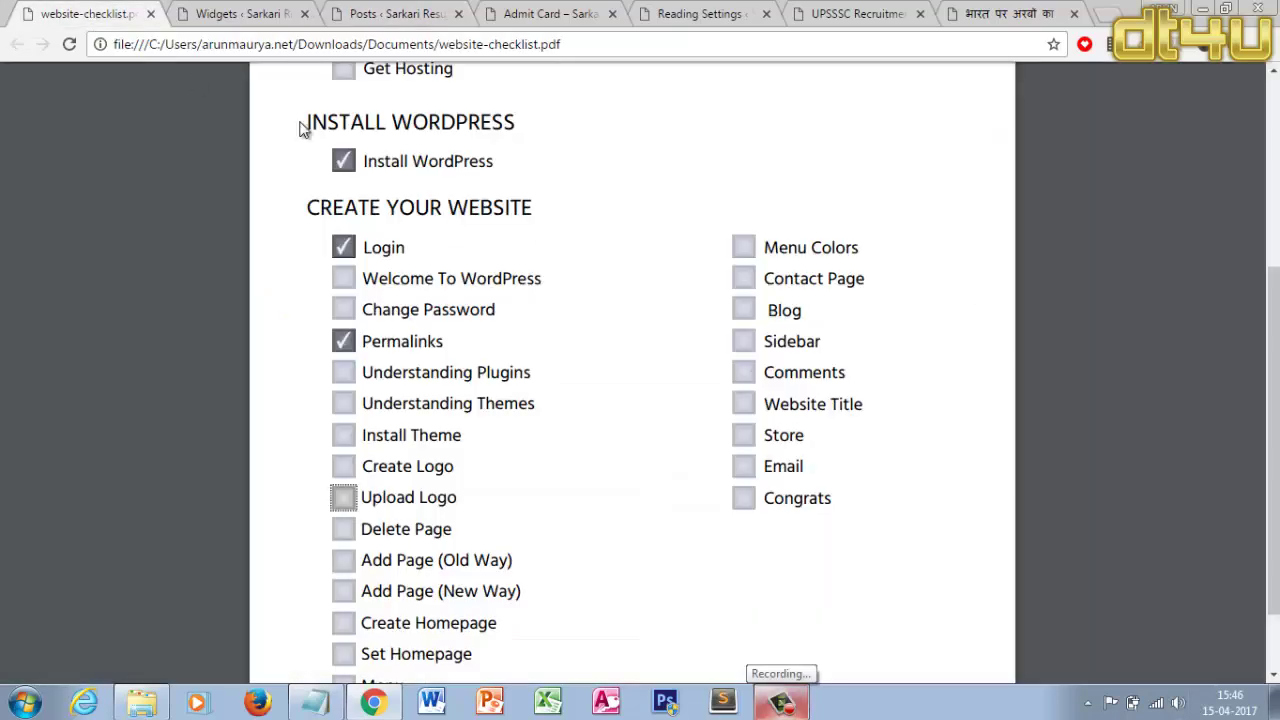
click(352, 278)
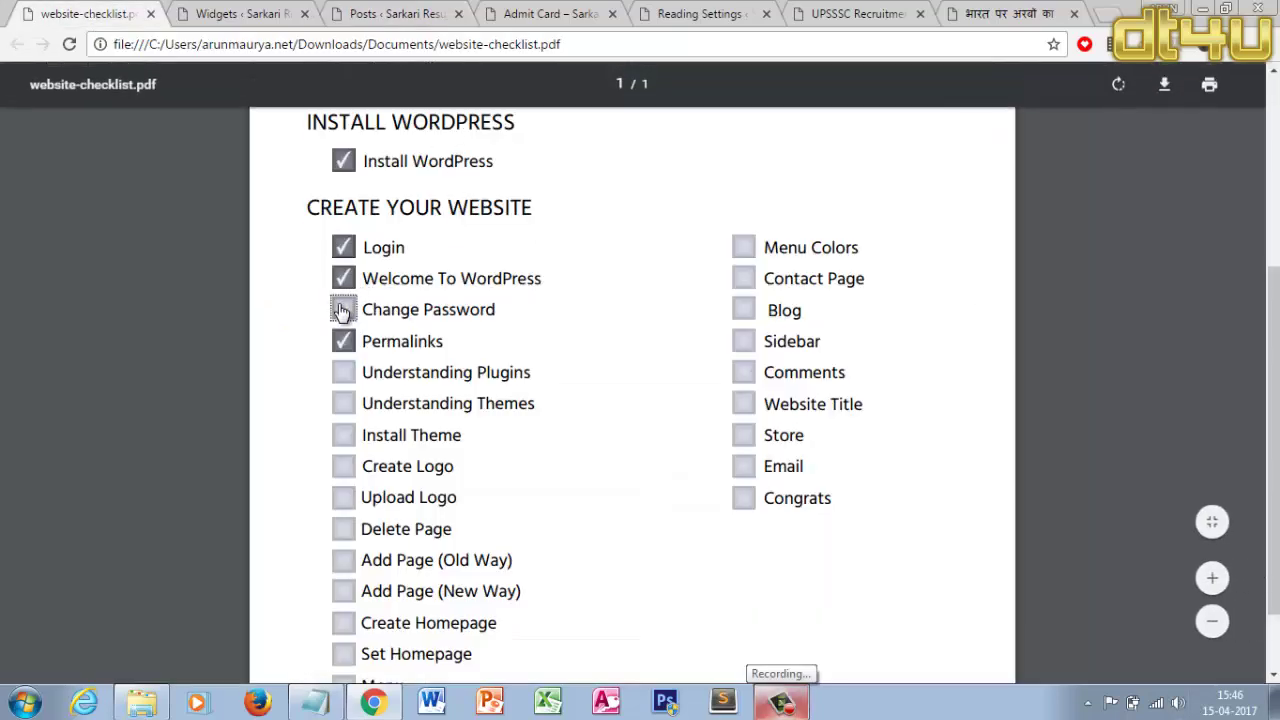
click(343, 309)
Open the WordPress admin's own profile and examine its personal options, contact info and password settings
click(244, 12)
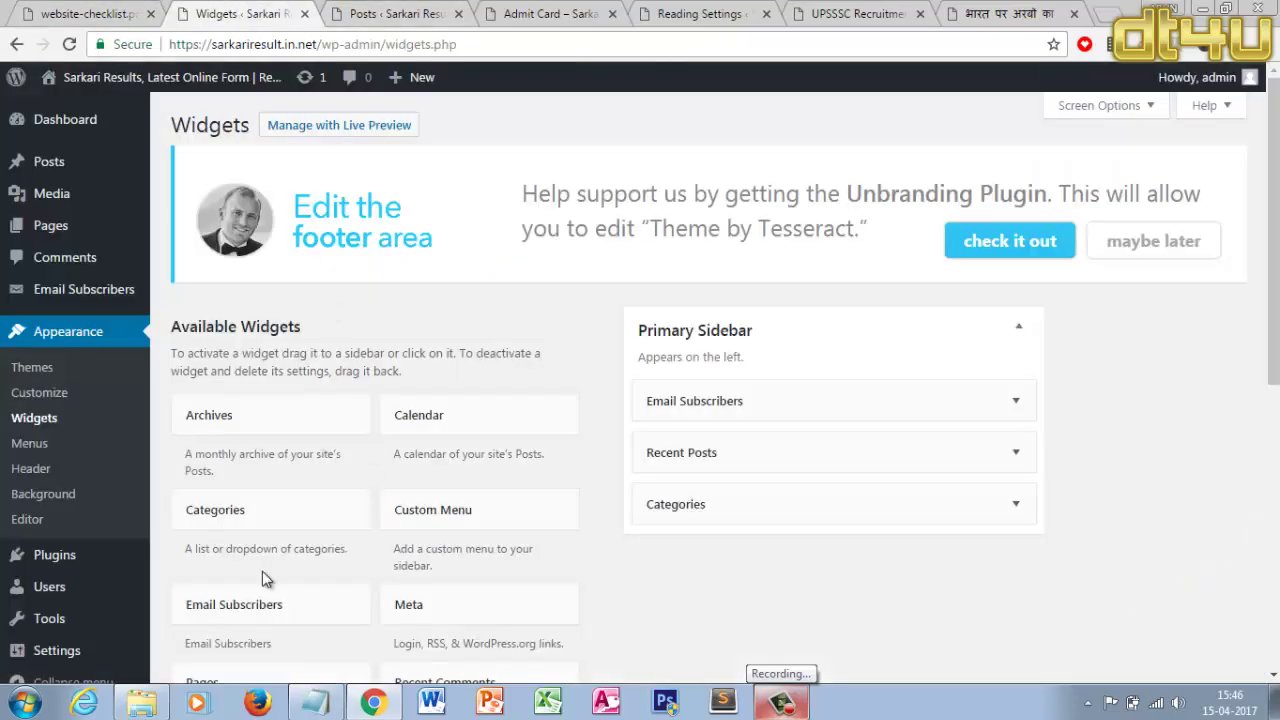
scroll(88, 643, down, 1)
mouse_move(88, 643)
scroll(88, 643, down, 2)
mouse_move(1190, 78)
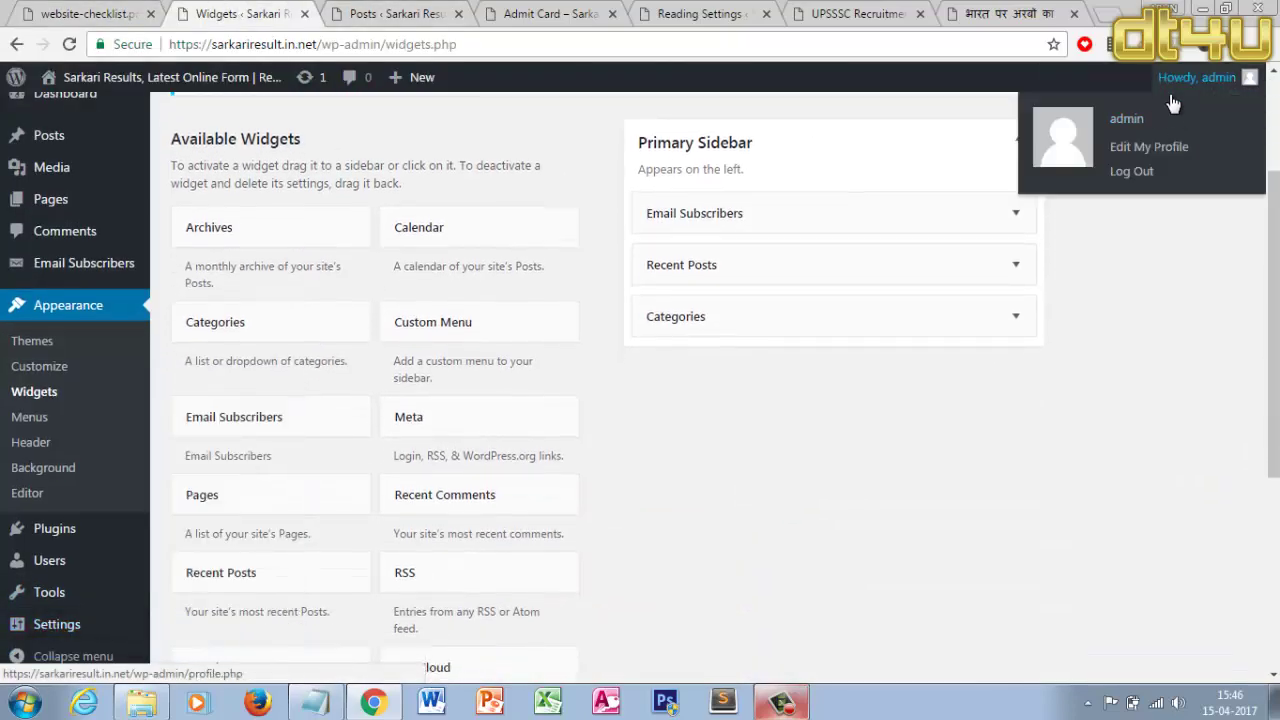
click(1143, 157)
click(90, 12)
click(210, 12)
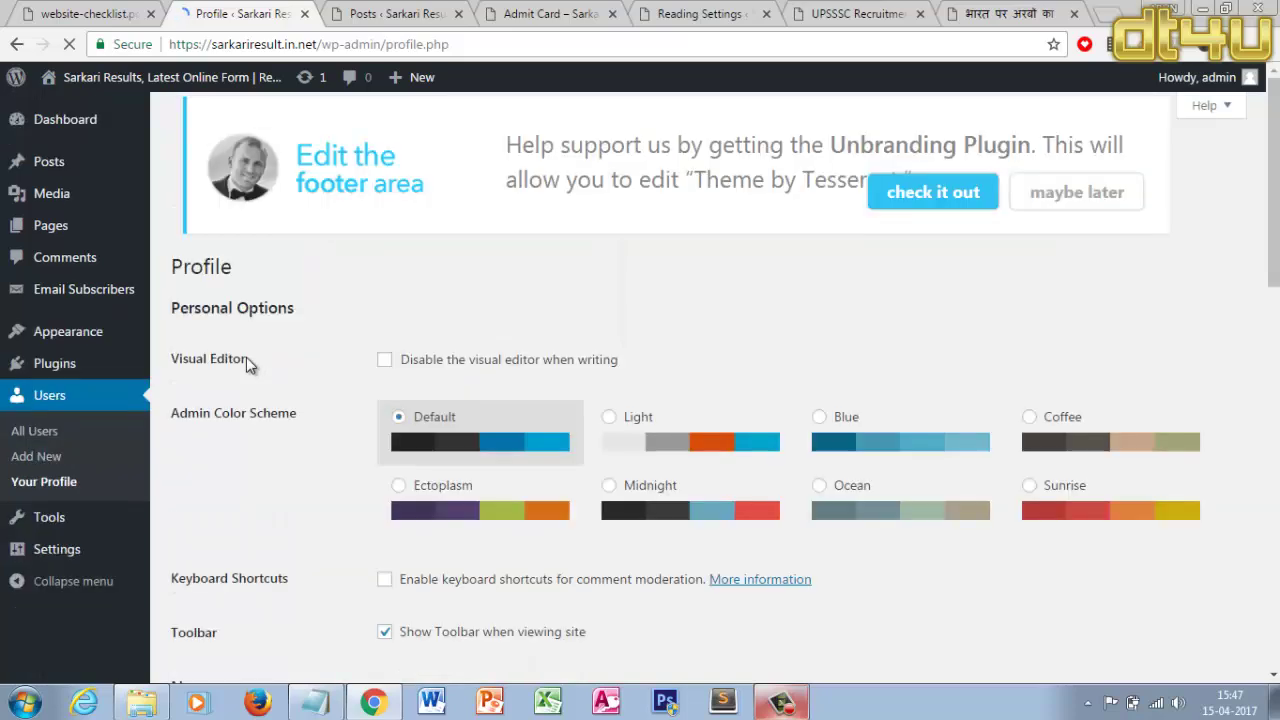
scroll(246, 357, down, 1)
scroll(246, 369, down, 8)
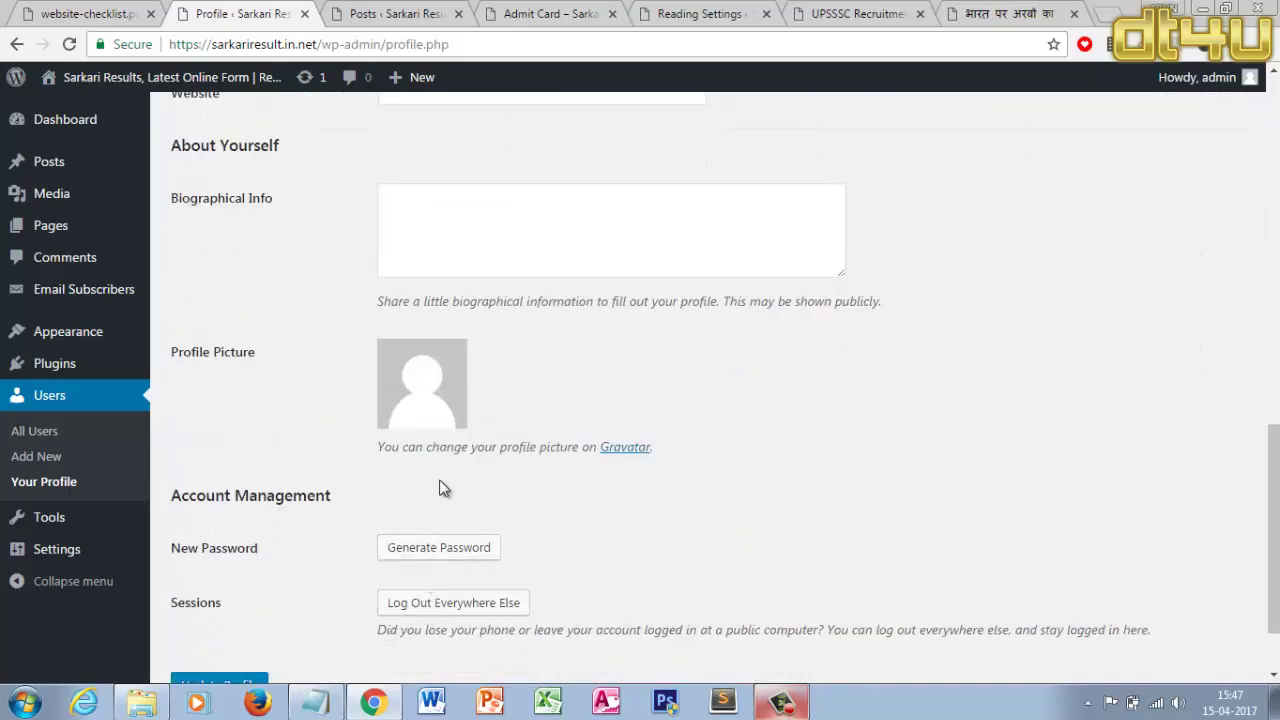
scroll(505, 604, down, 1)
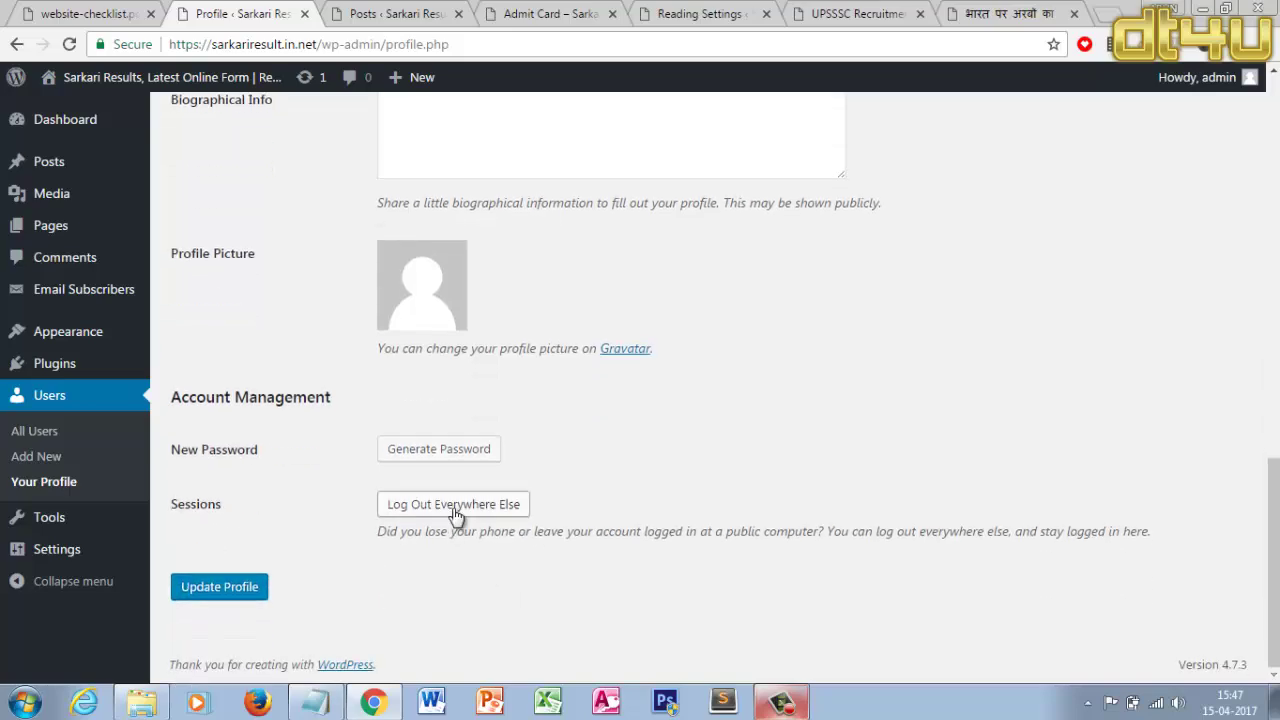
scroll(337, 514, up, 6)
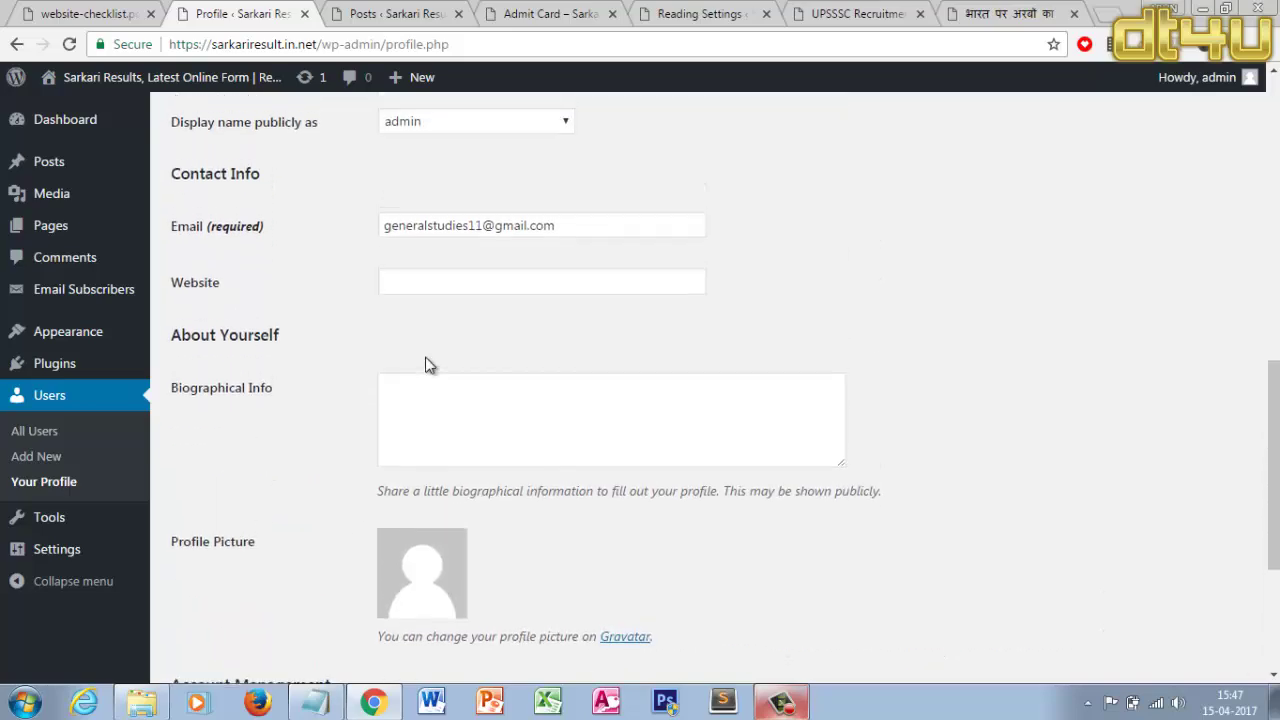
scroll(425, 365, up, 6)
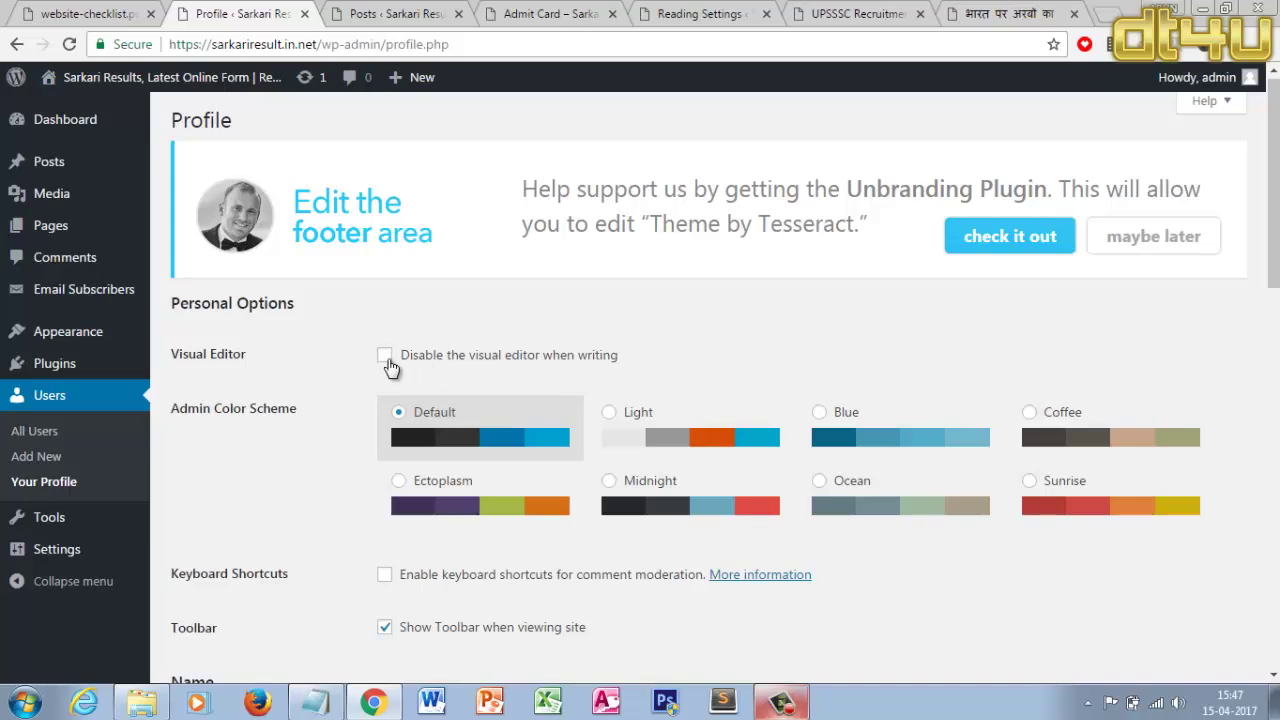
scroll(549, 507, down, 1)
scroll(549, 507, down, 8)
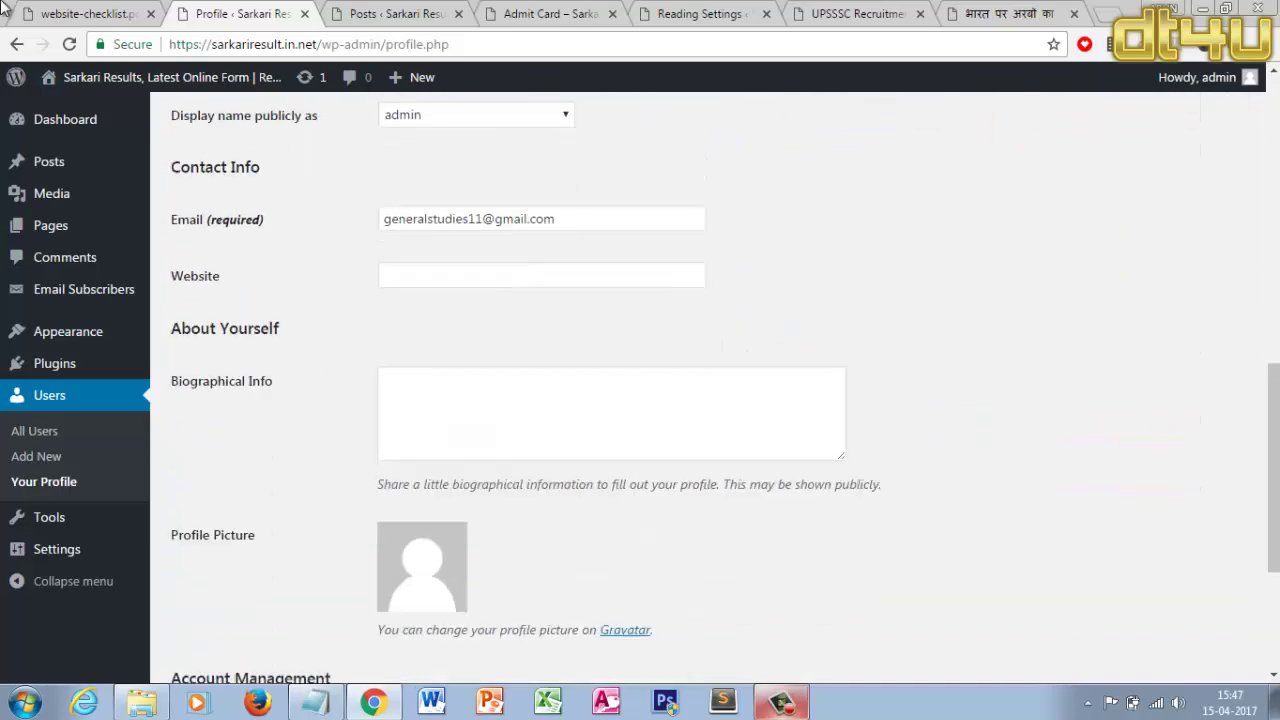
In the website checklist, tick Understanding Plugins, Understanding Themes, Install Theme, Create Logo and Upload Logo
click(97, 12)
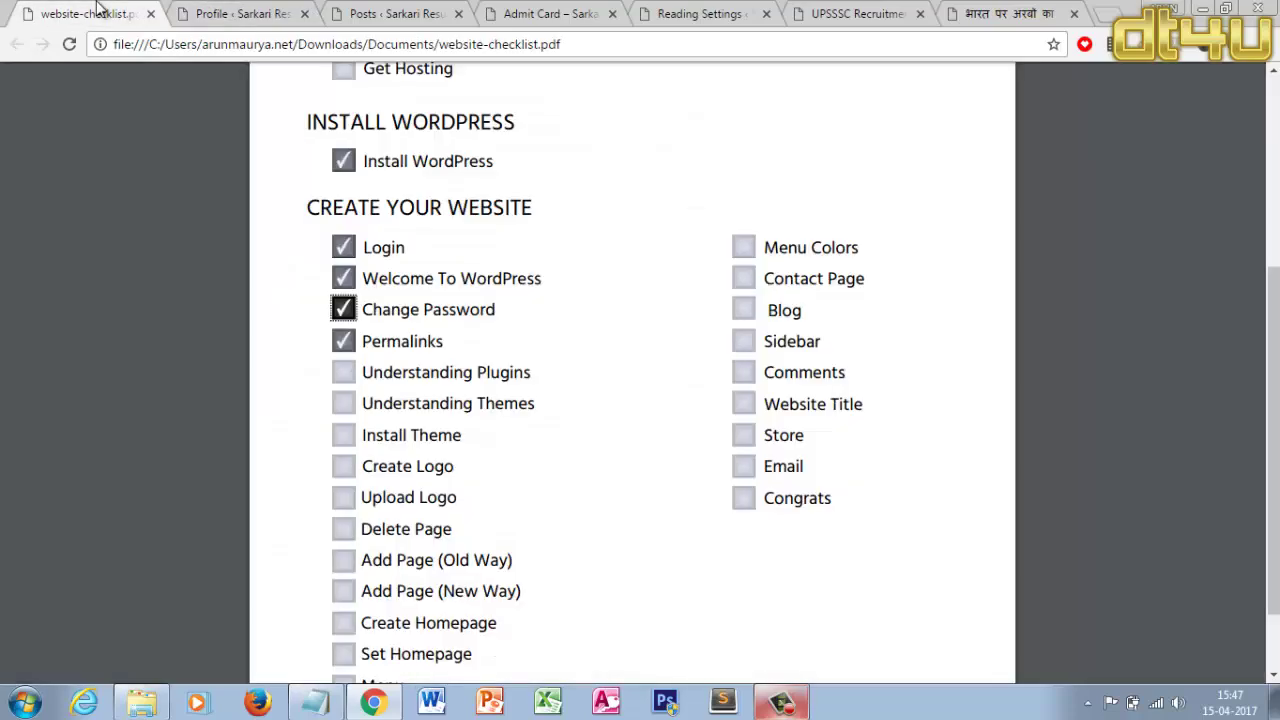
click(341, 378)
click(343, 414)
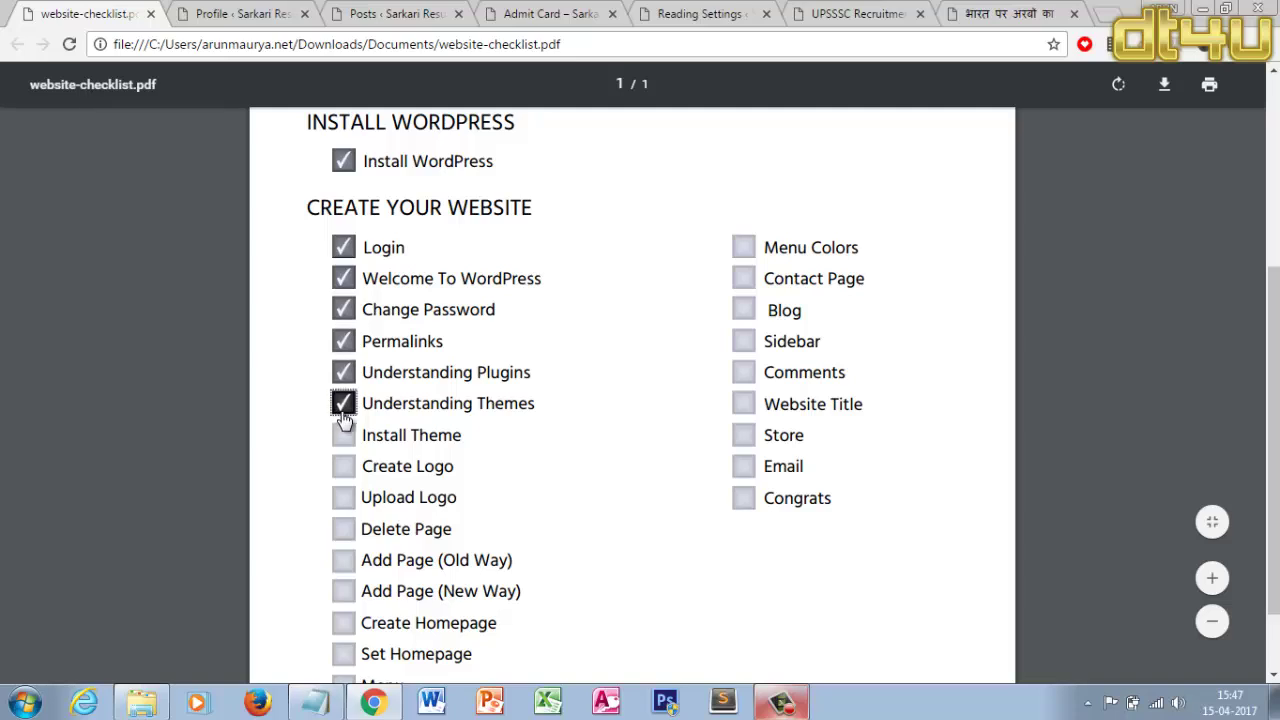
click(344, 441)
click(344, 468)
scroll(504, 447, down, 1)
click(345, 404)
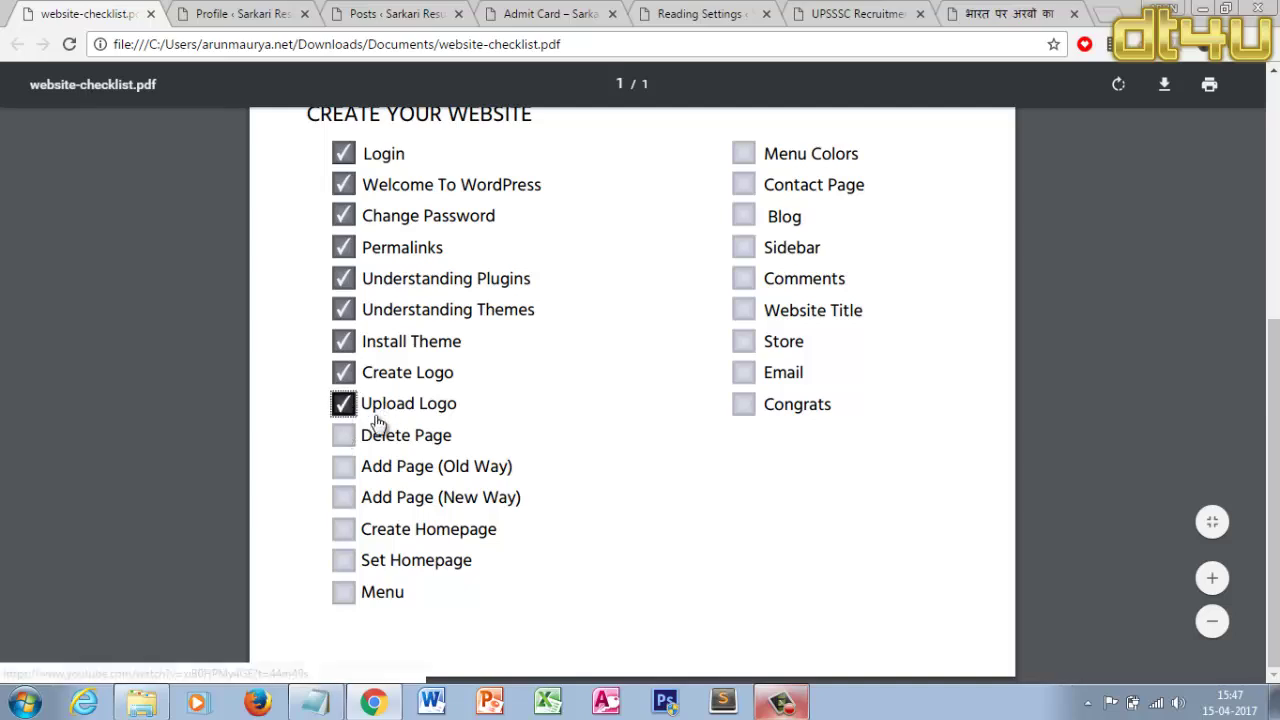
Tick Delete Page, both Add Page items, Create Homepage, Set Homepage and Menu in the website checklist
click(344, 438)
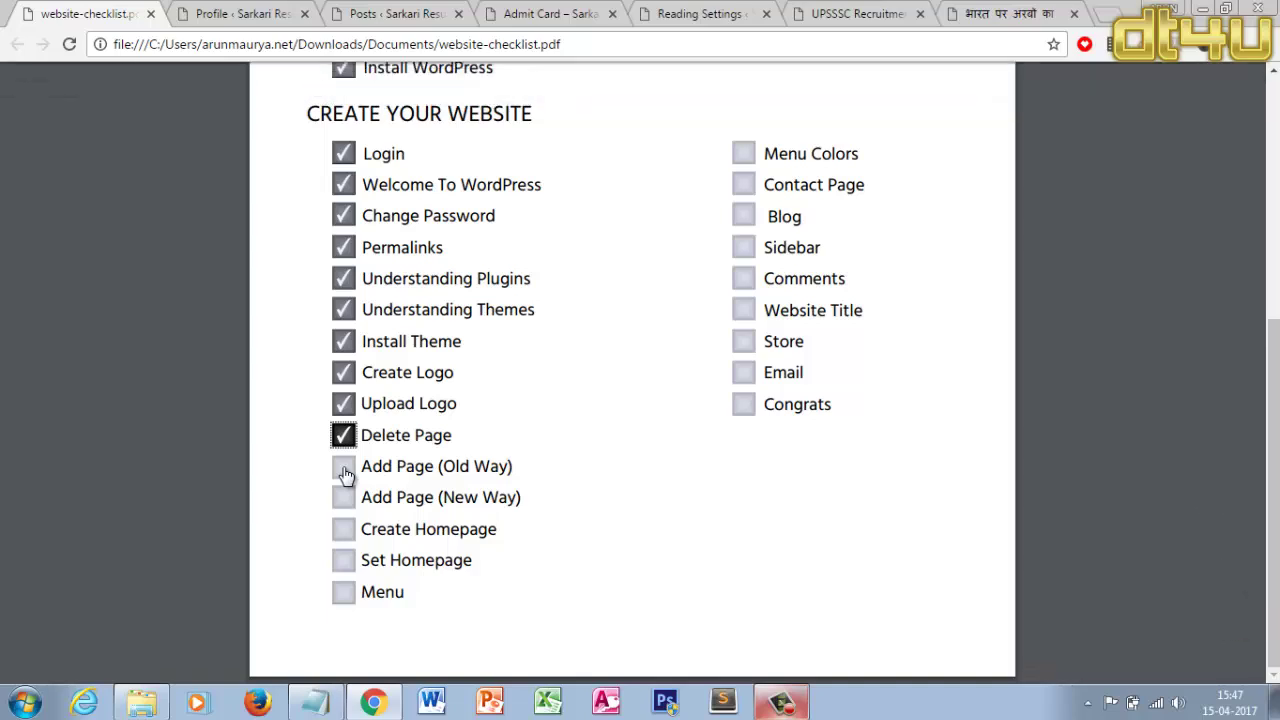
click(344, 470)
click(344, 498)
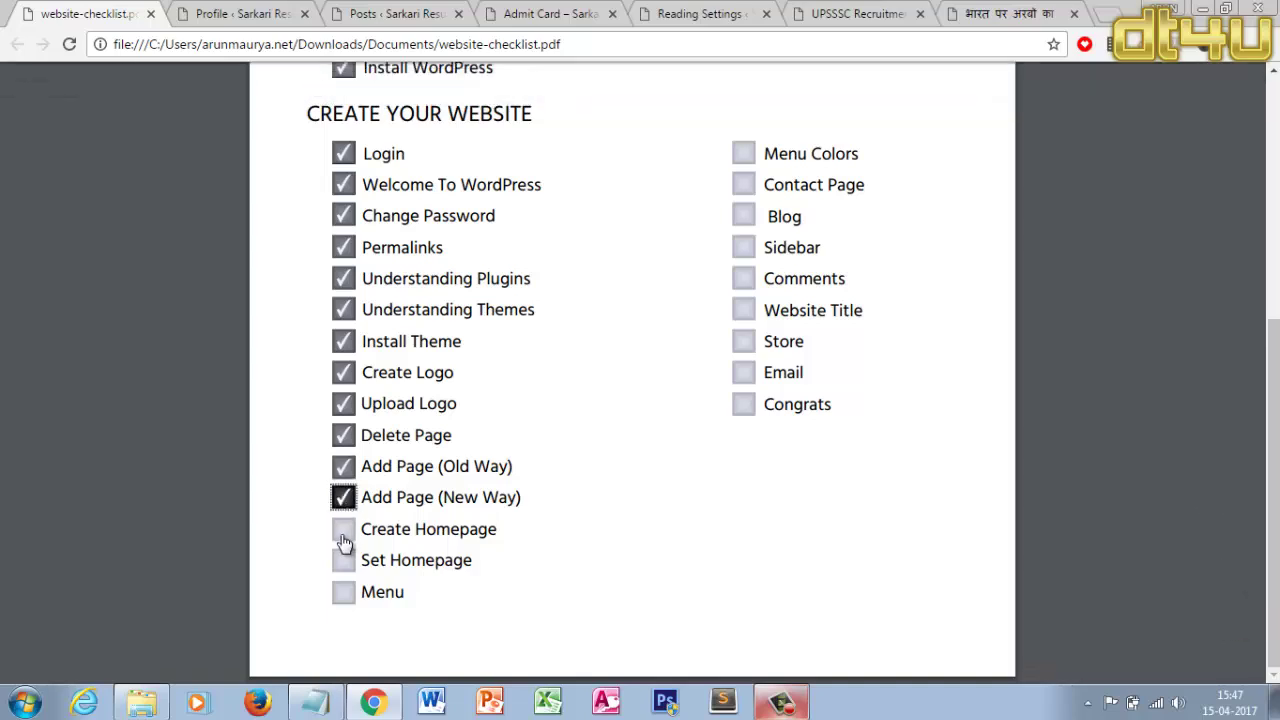
click(343, 532)
click(343, 563)
click(341, 598)
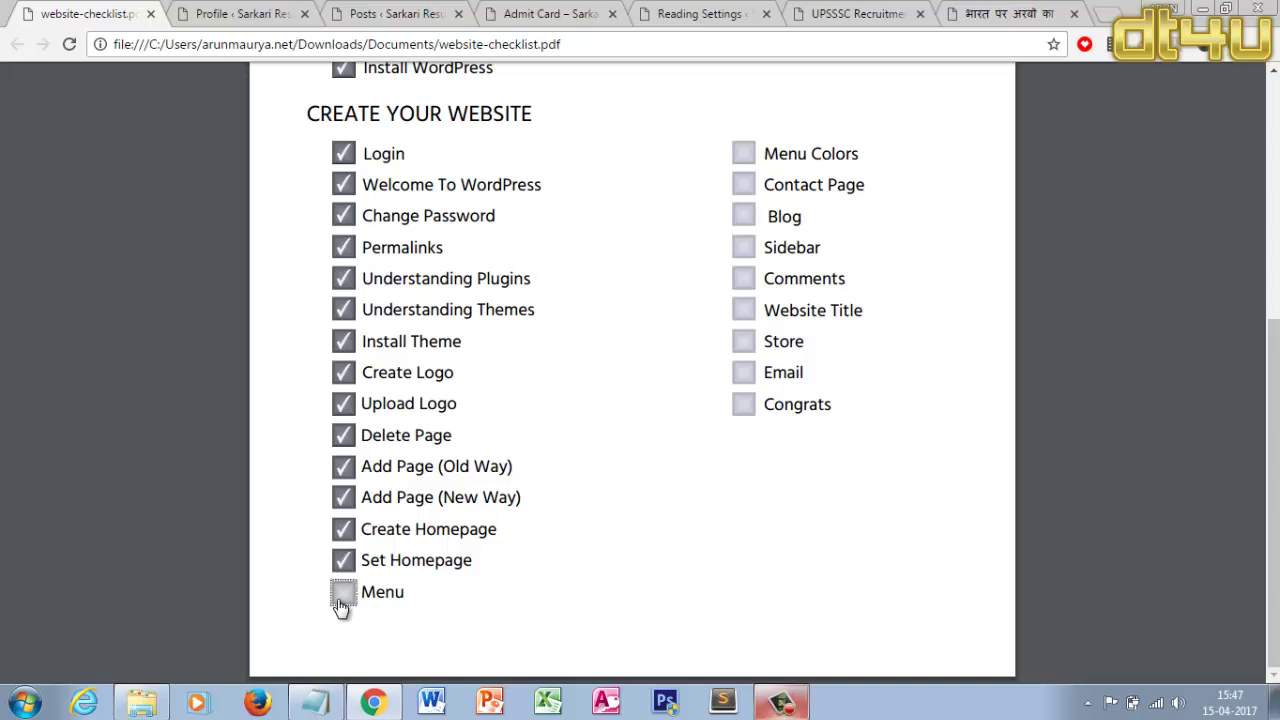
Tick Menu Colors in the website checklist, and tick and untick Contact Page
click(748, 154)
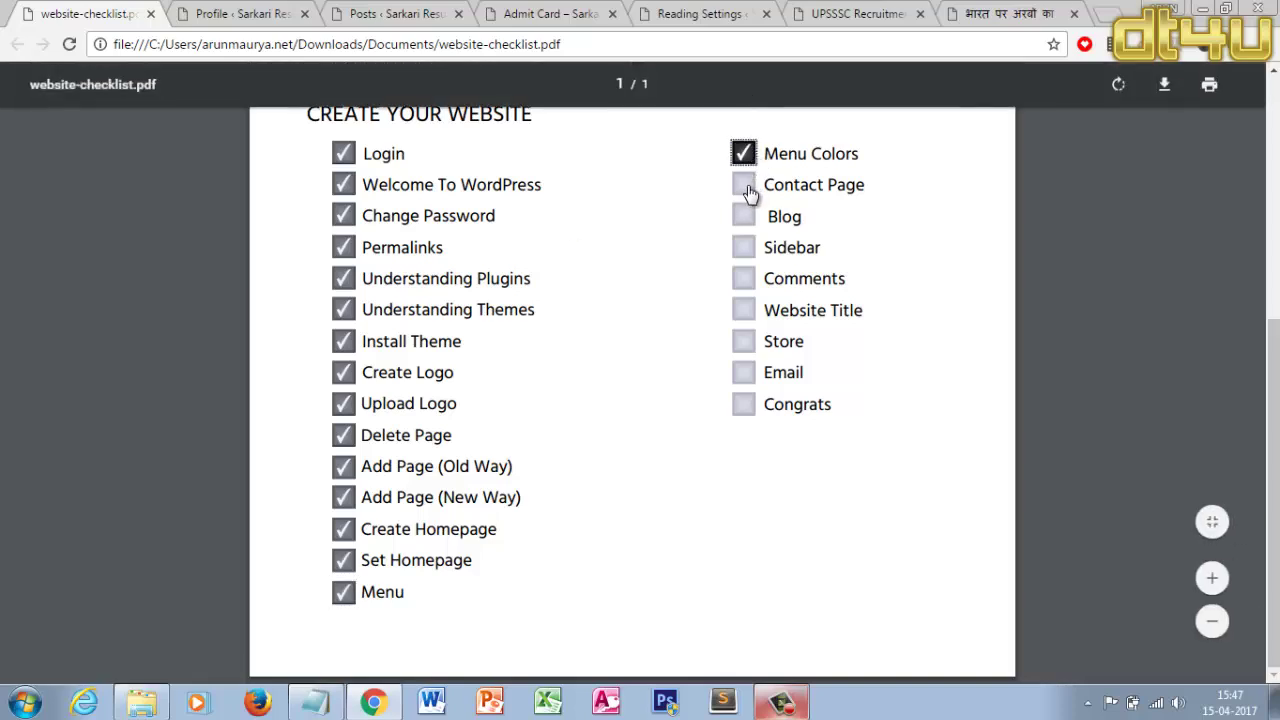
click(746, 188)
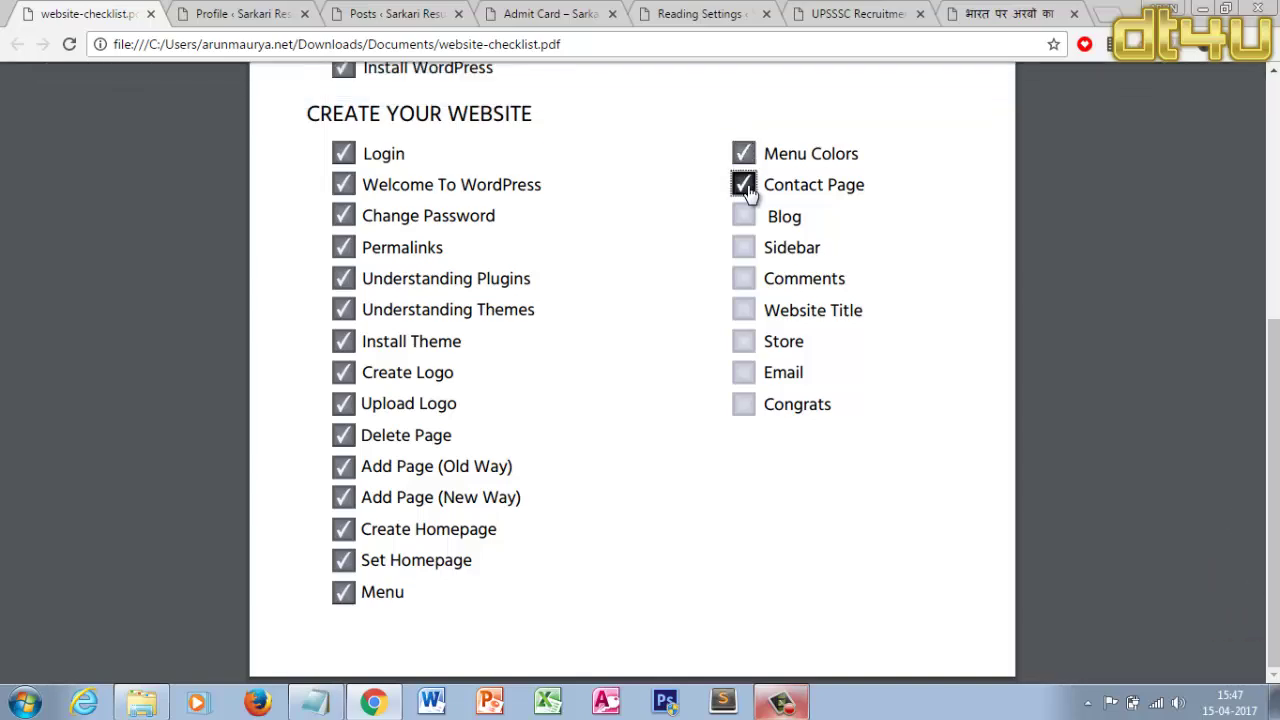
click(746, 188)
Open the WordPress page for adding new plugins and search for "contact form 7"
click(240, 14)
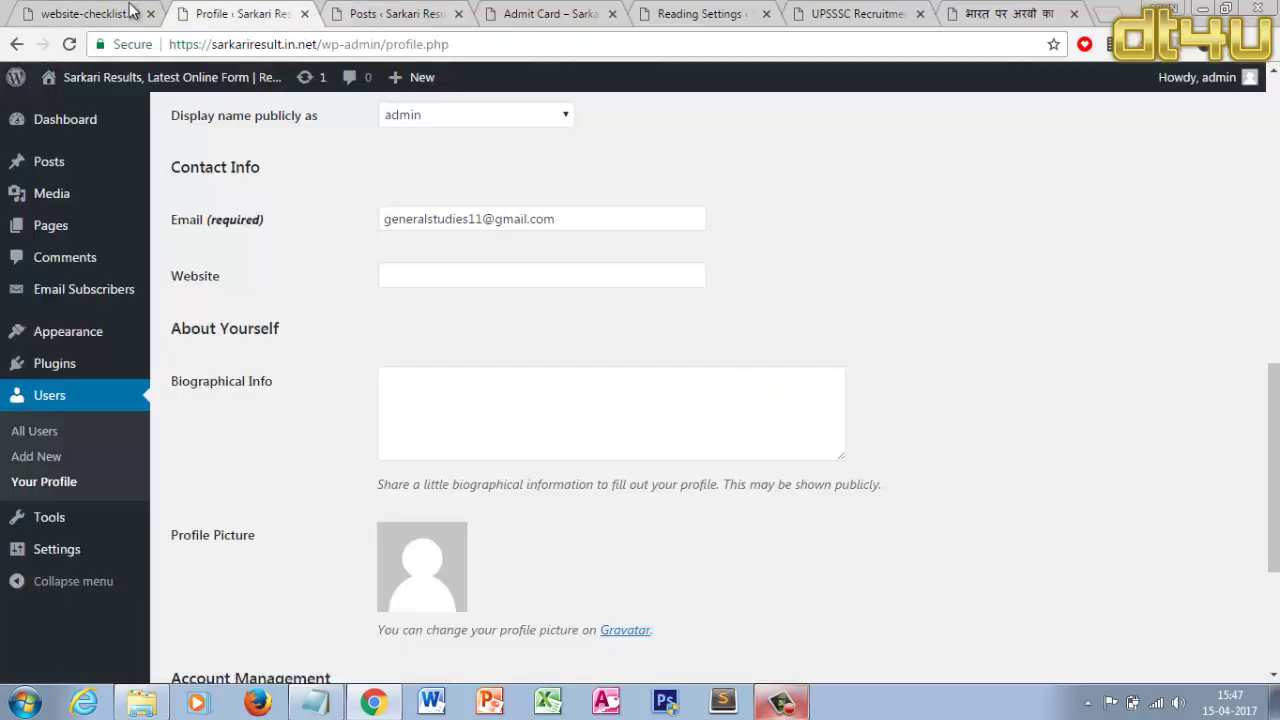
mouse_move(48, 528)
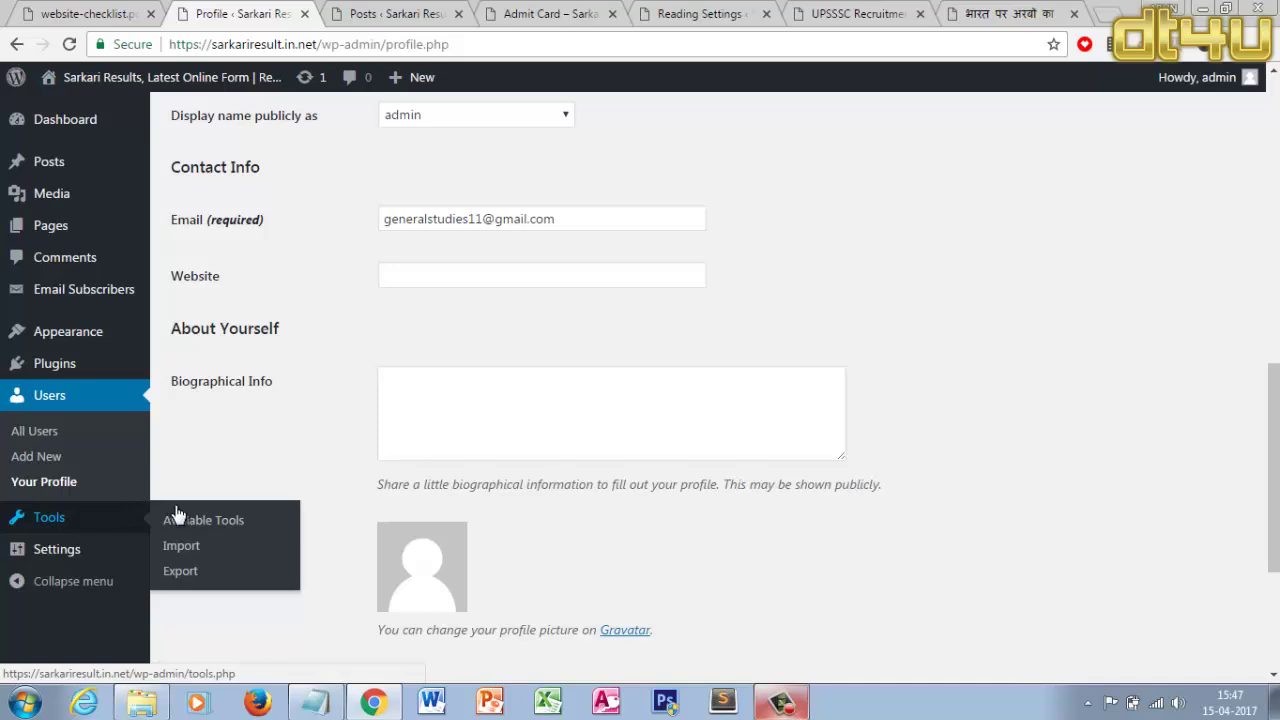
mouse_move(92, 337)
mouse_move(60, 365)
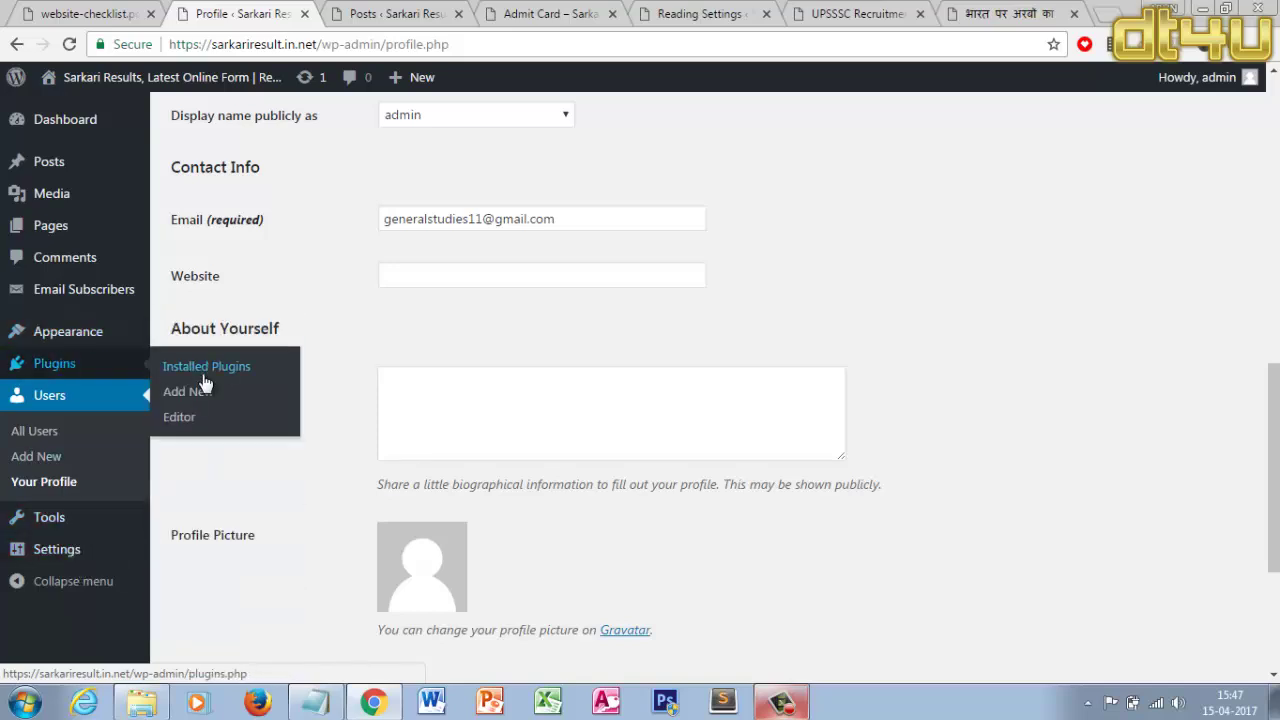
click(205, 392)
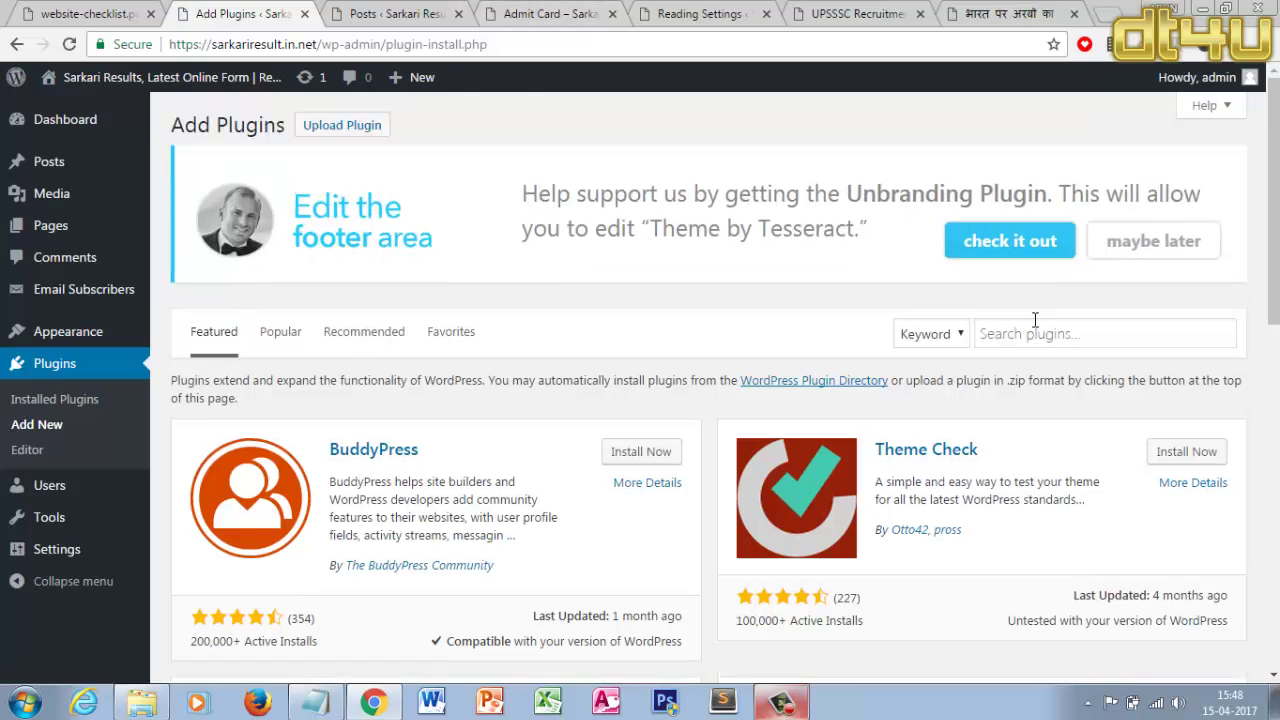
click(1035, 321)
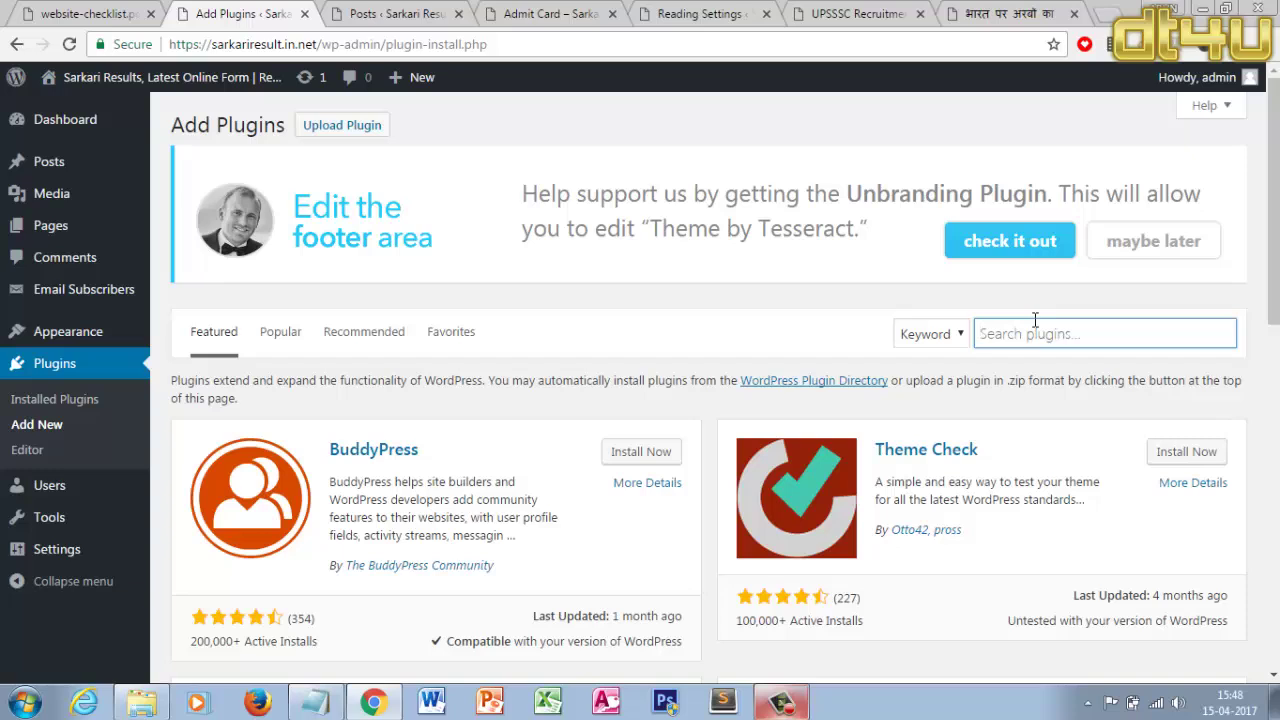
text(cont)
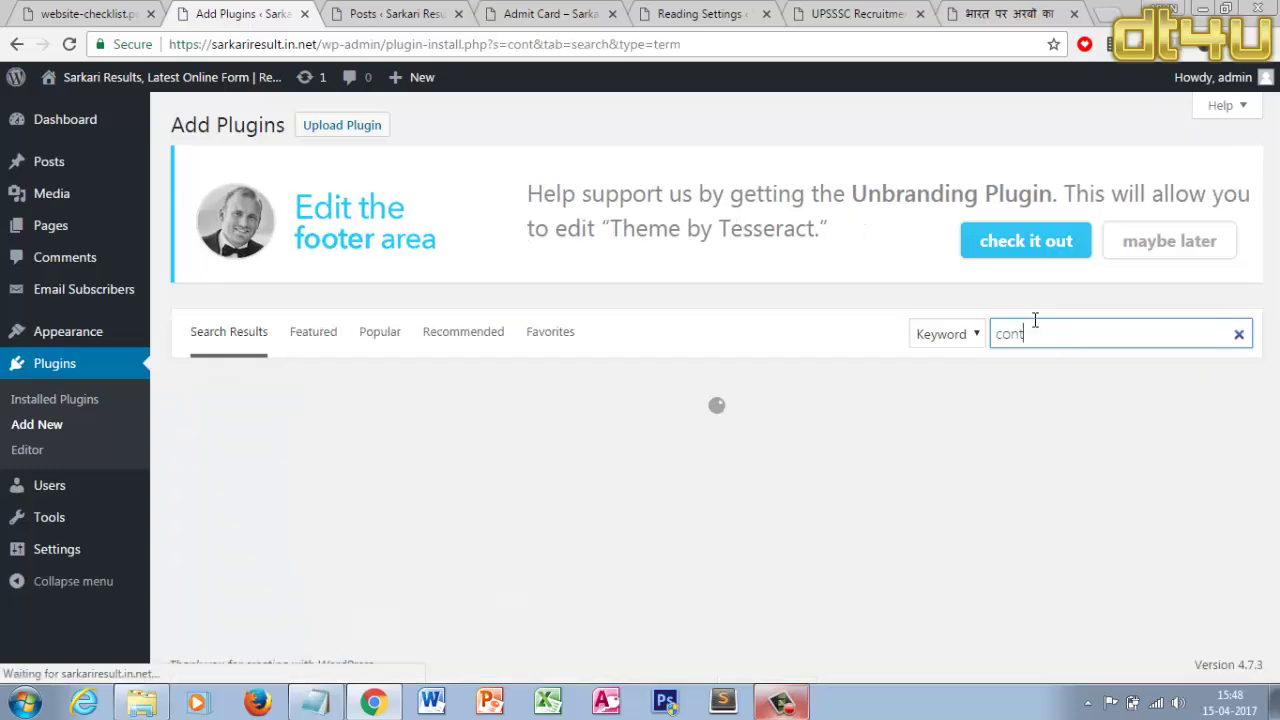
text(act fo)
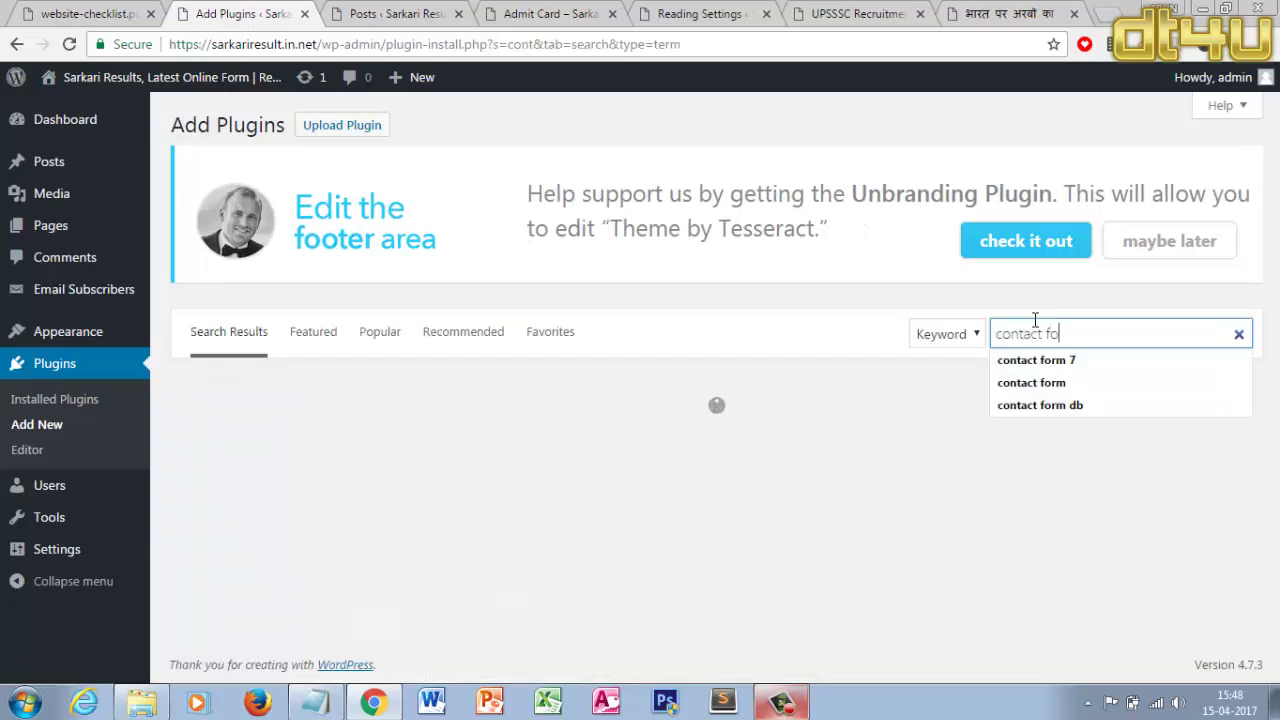
text(rm 7)
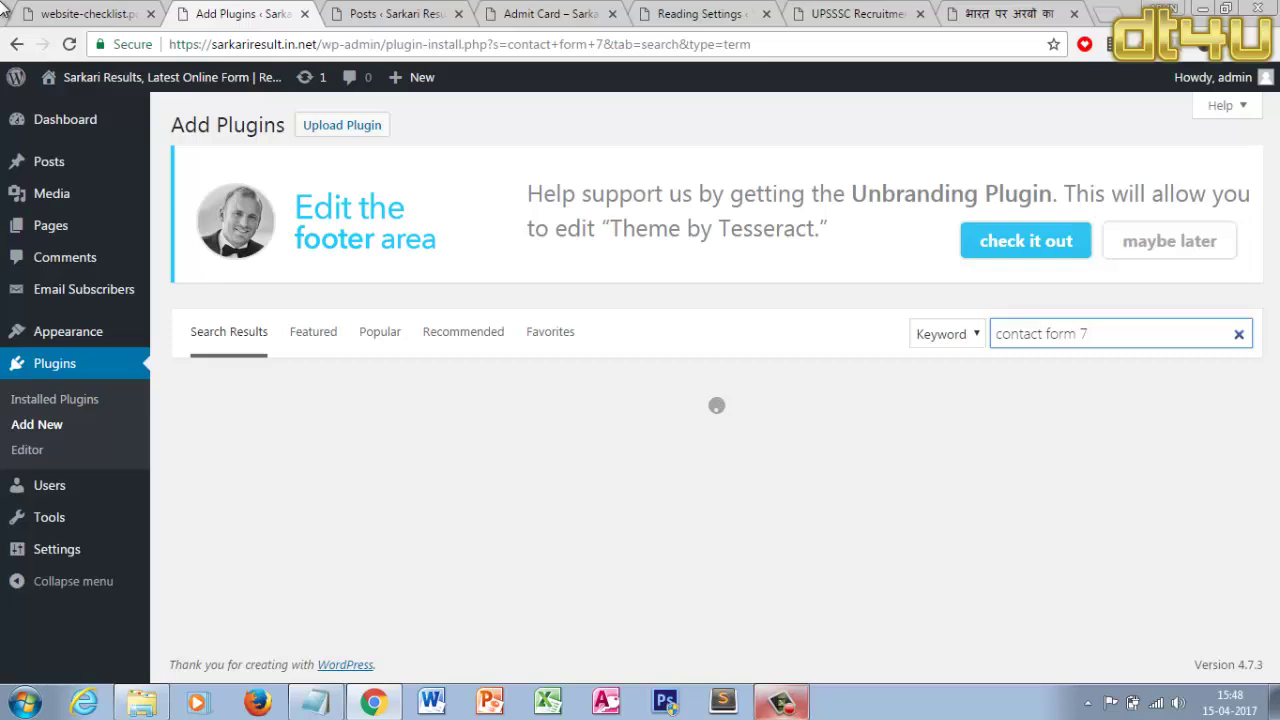
Tick Blog, Sidebar and Comments in the website checklist
click(70, 12)
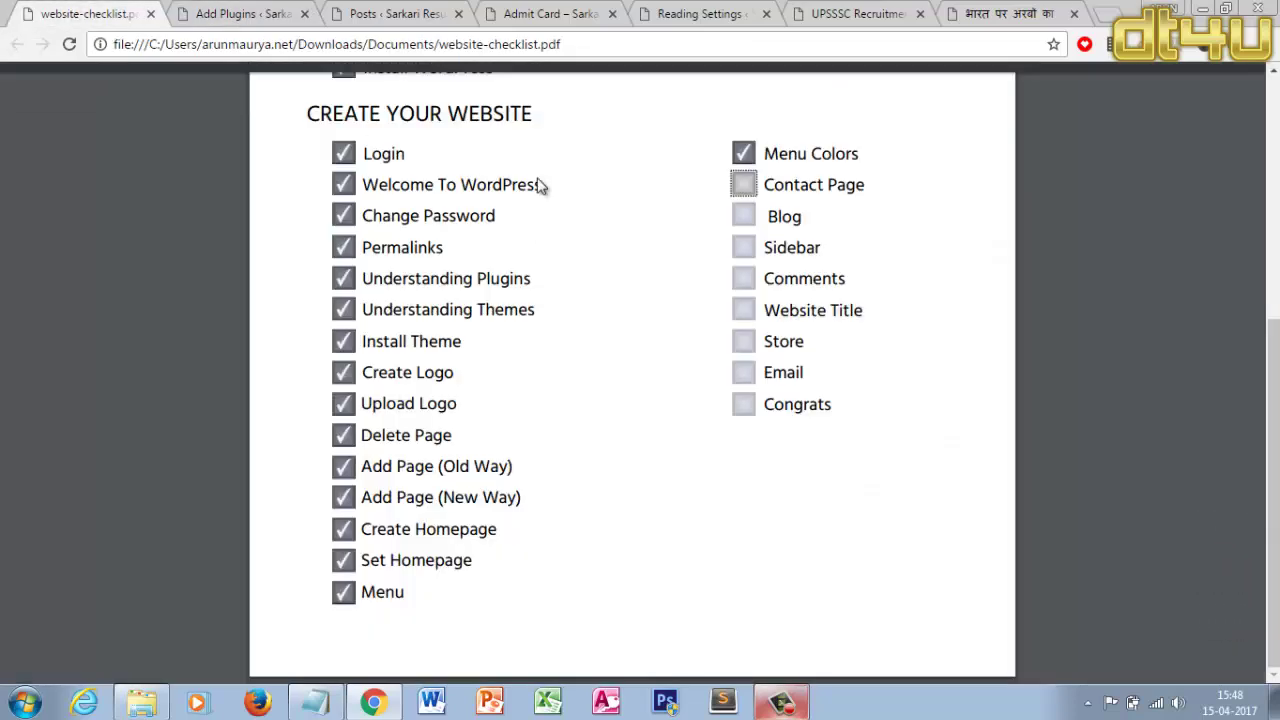
click(743, 216)
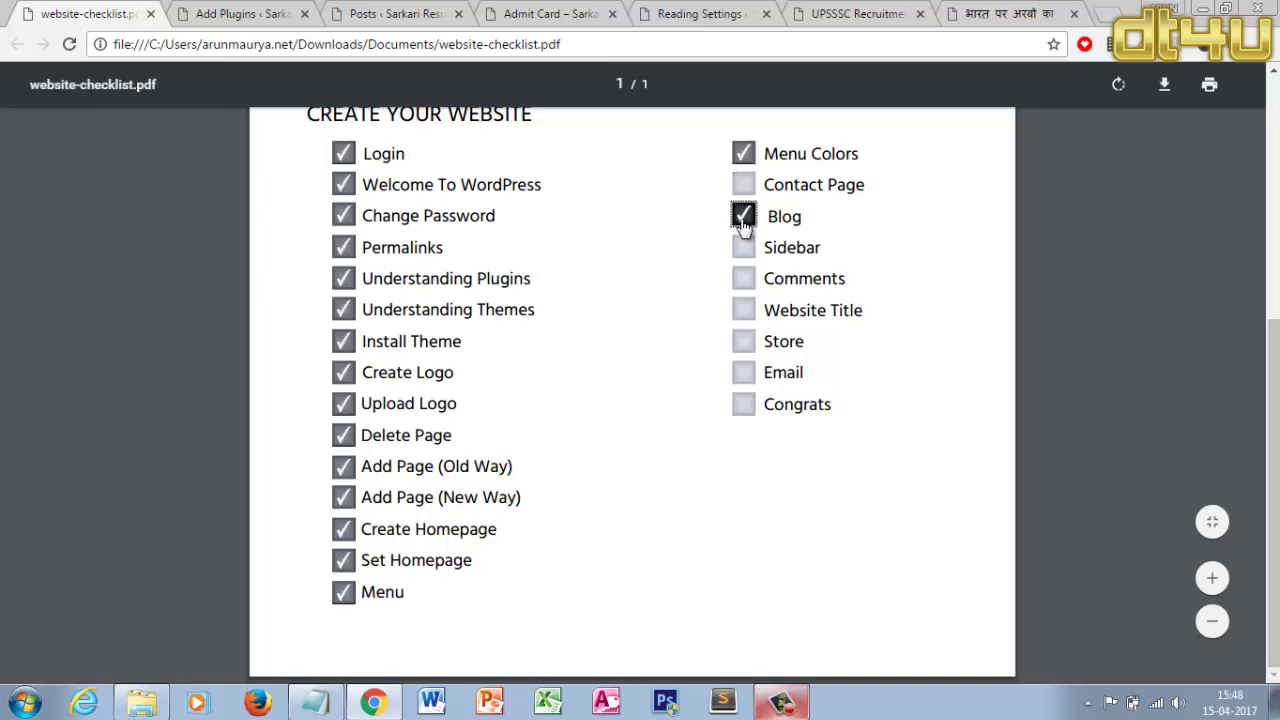
click(745, 14)
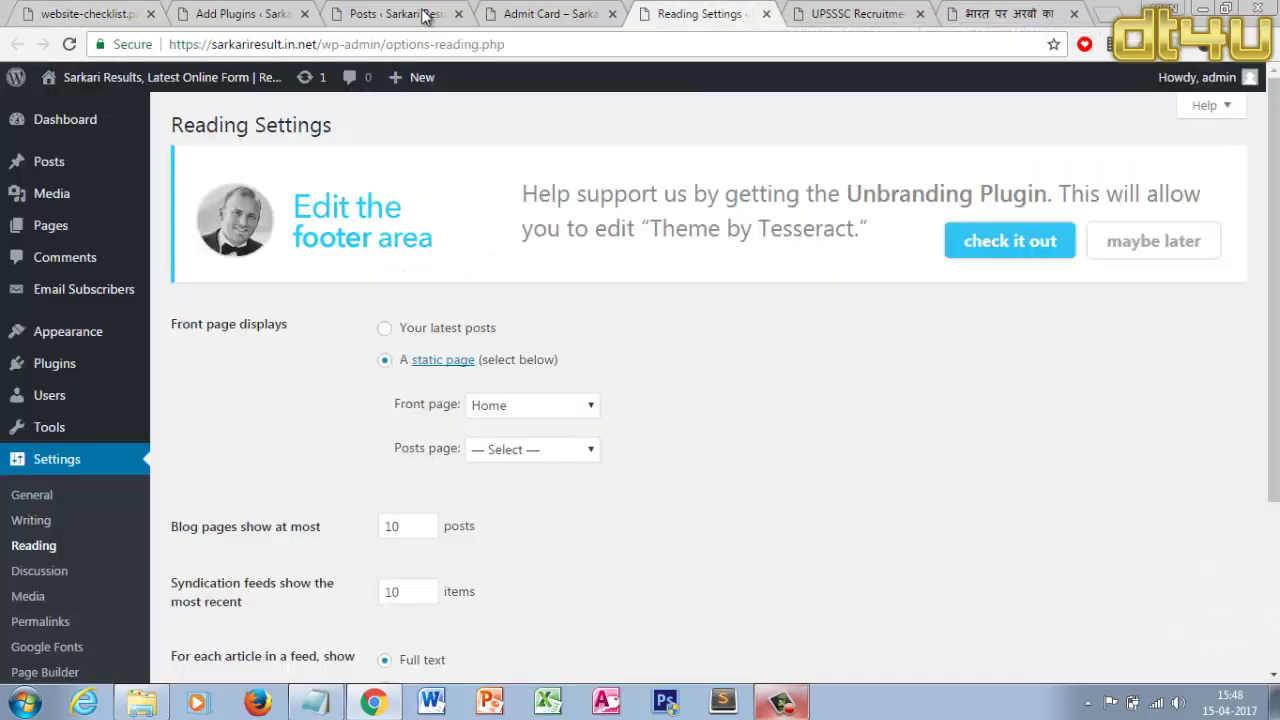
click(42, 10)
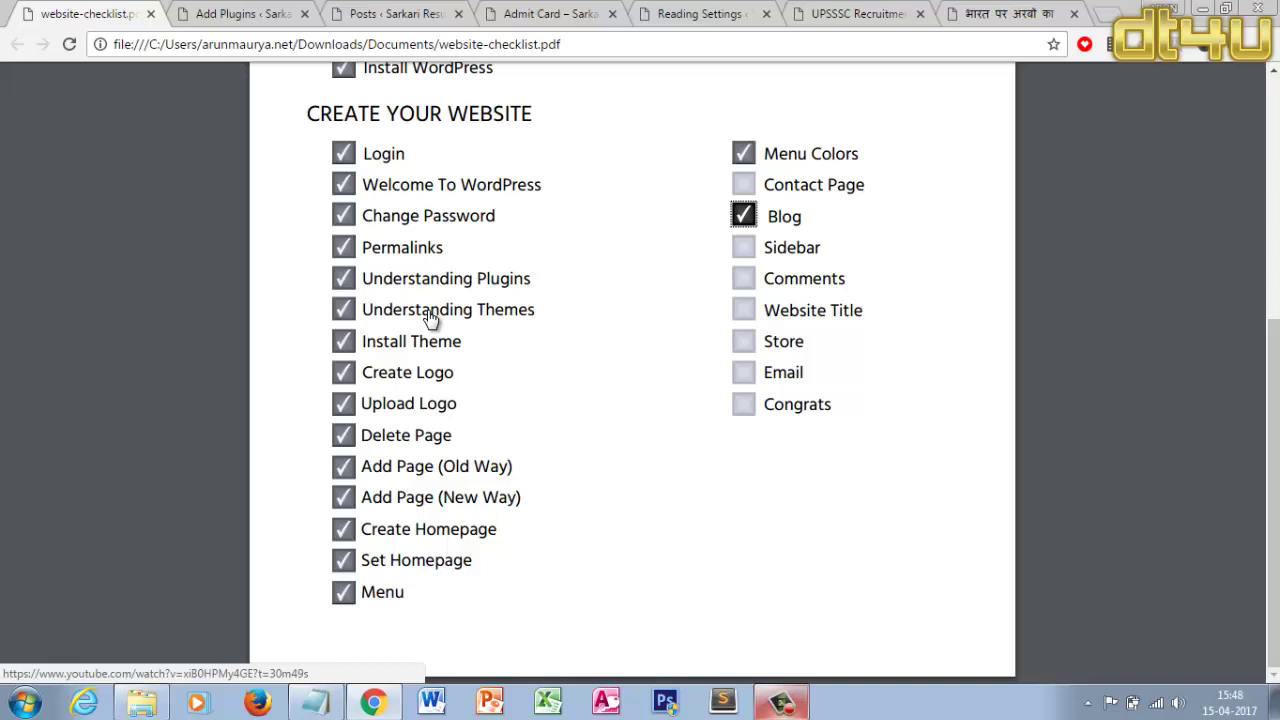
click(744, 250)
click(745, 280)
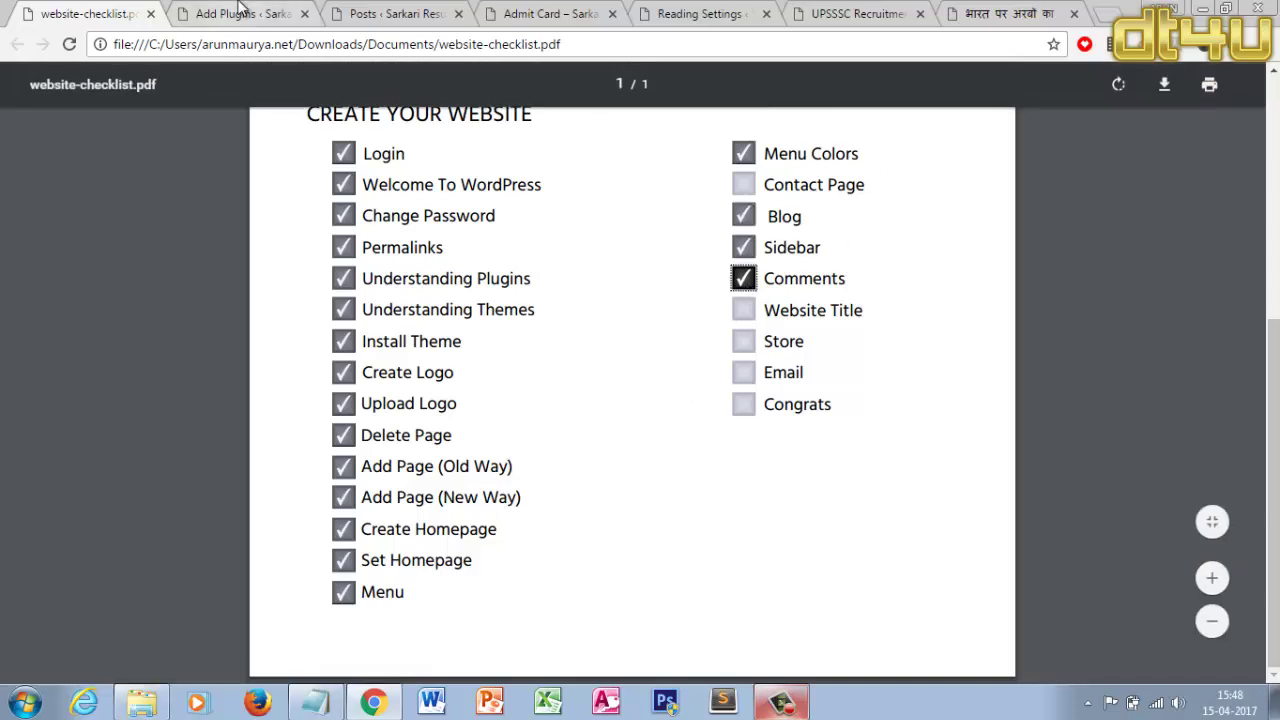
Install the Contact Form 7 plugin from the WordPress plugin search results
click(240, 14)
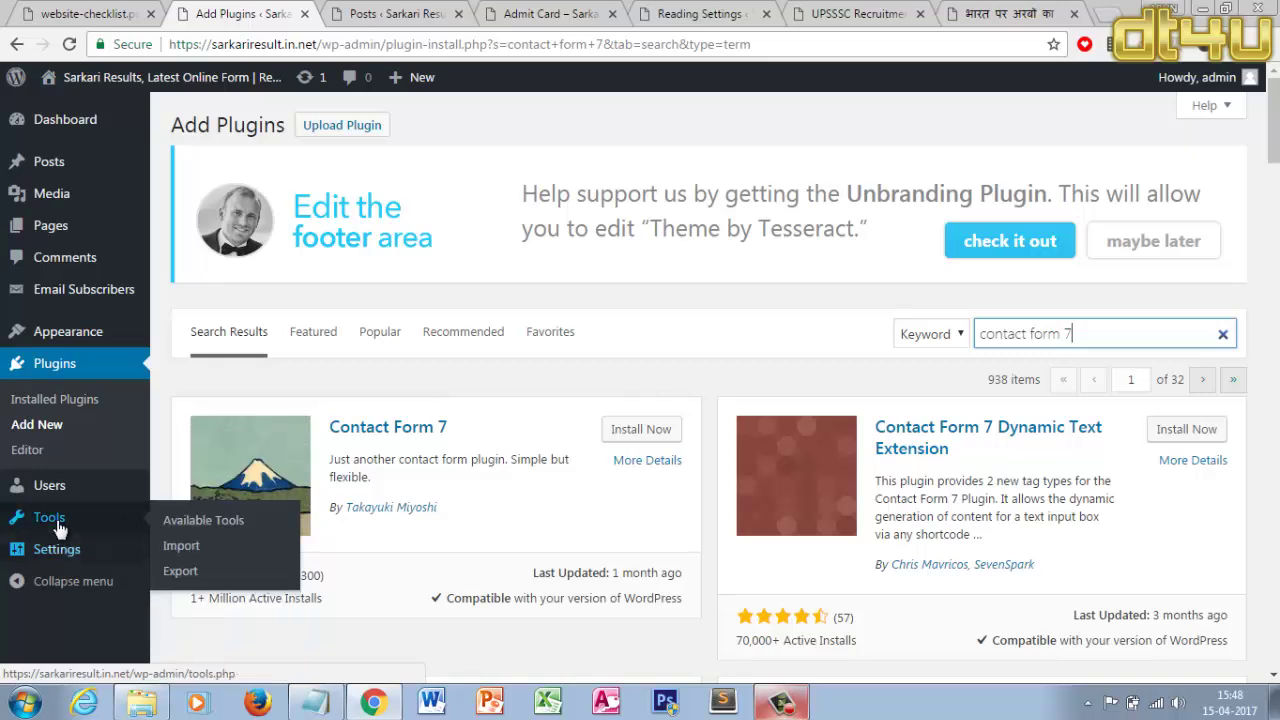
mouse_move(78, 549)
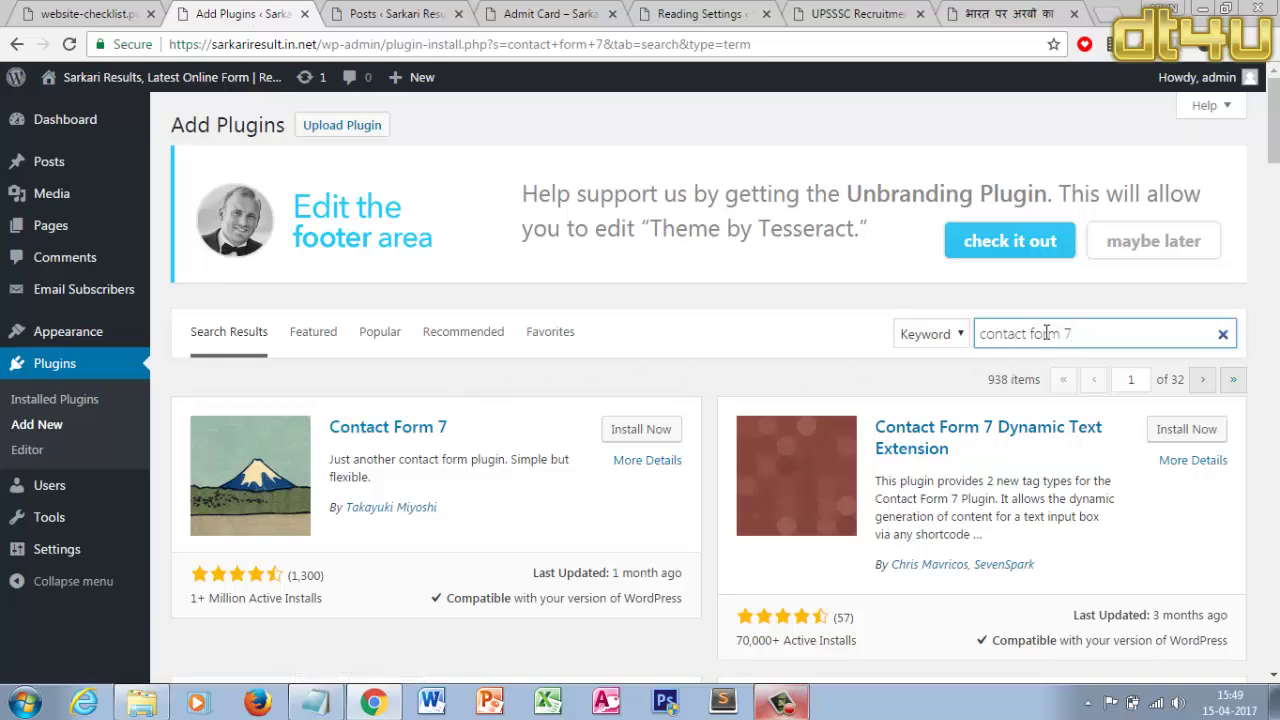
click(655, 432)
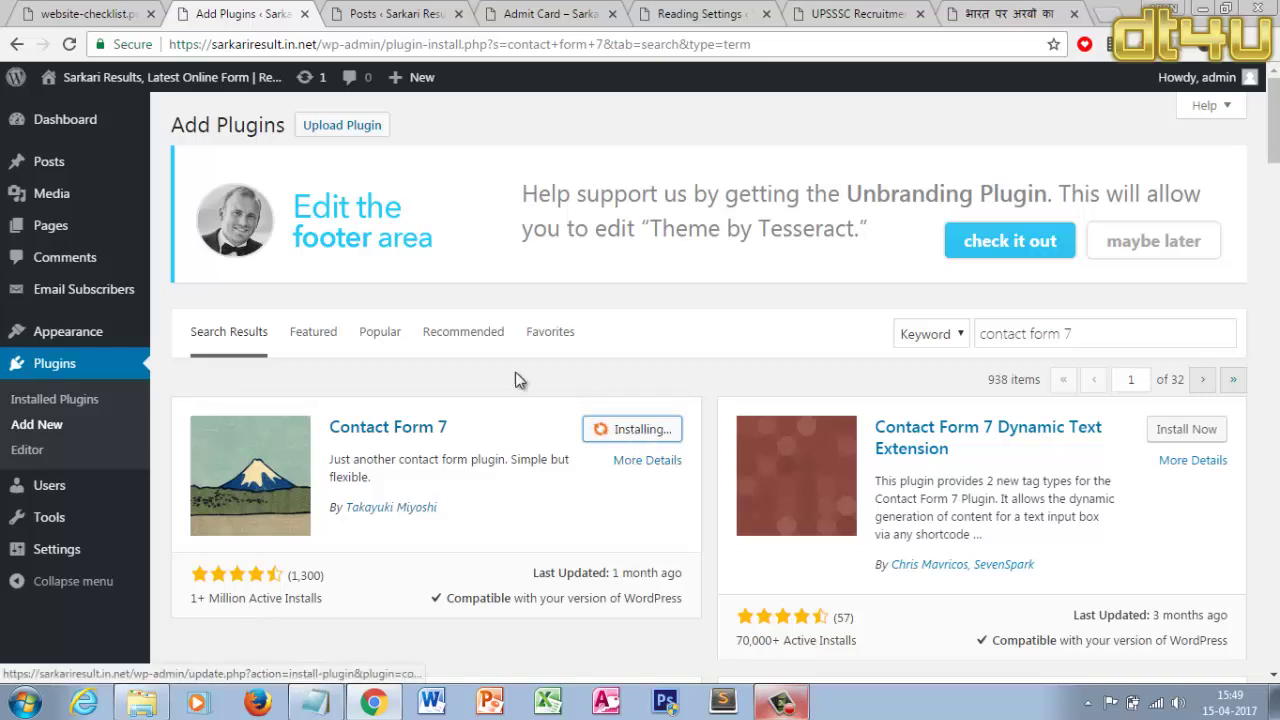
Tick Website Title, Email and Congrats in the website checklist, glancing at the site's Admit Card page in between
click(104, 12)
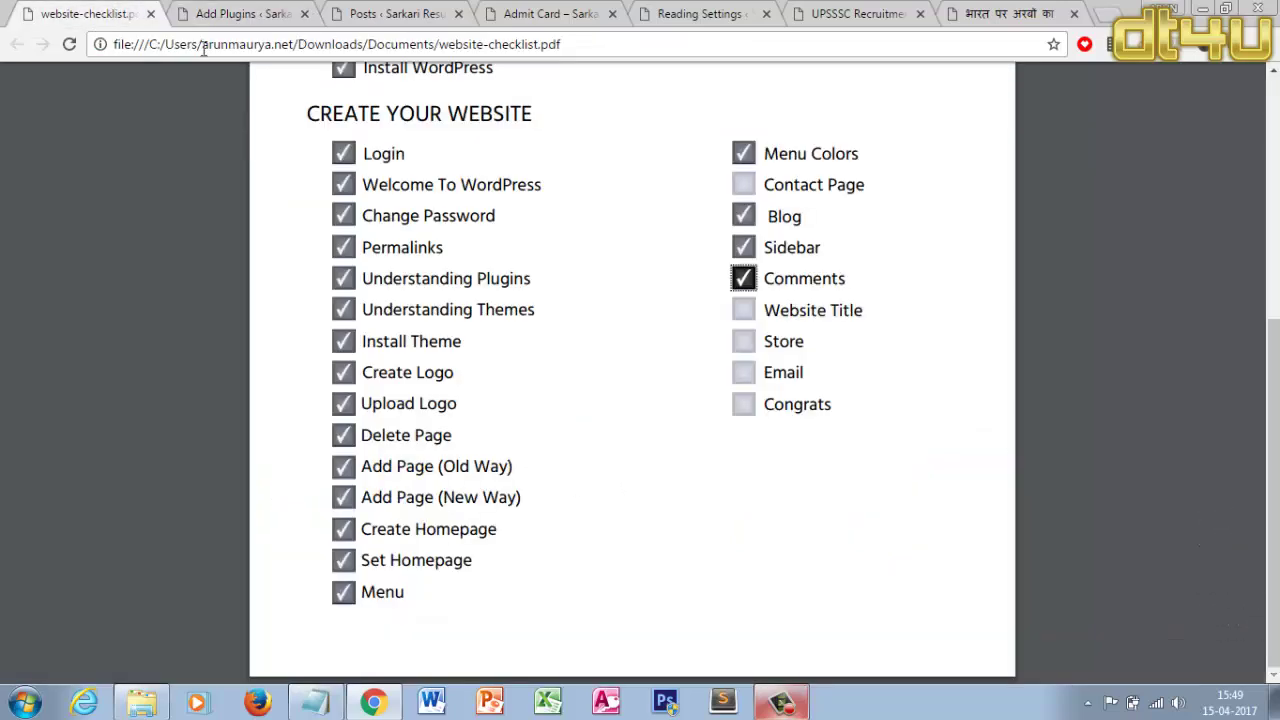
click(751, 314)
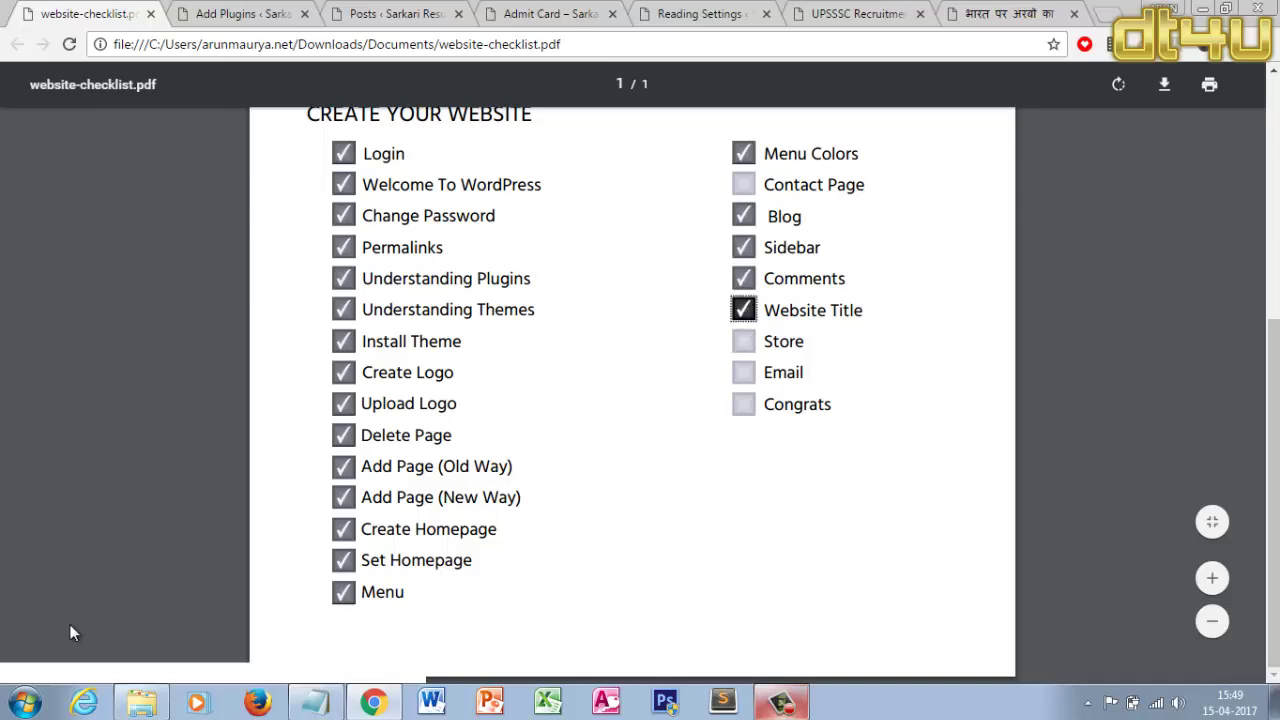
click(250, 12)
click(362, 12)
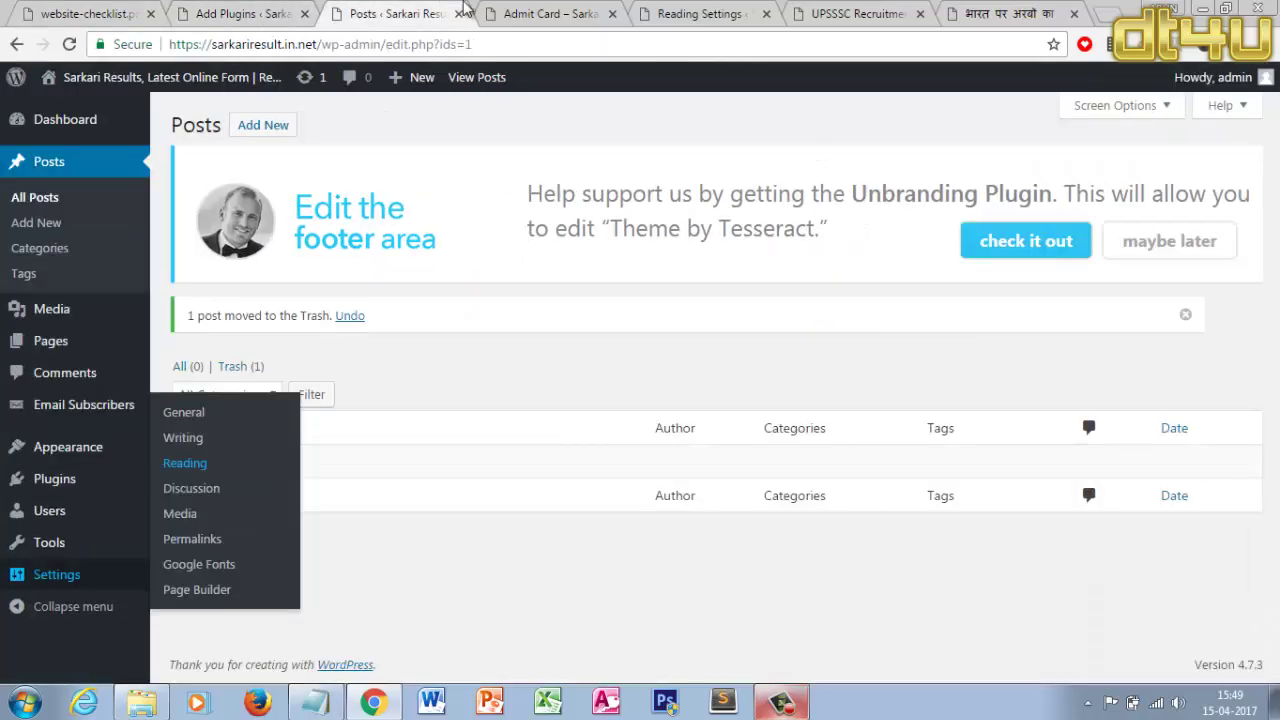
click(607, 12)
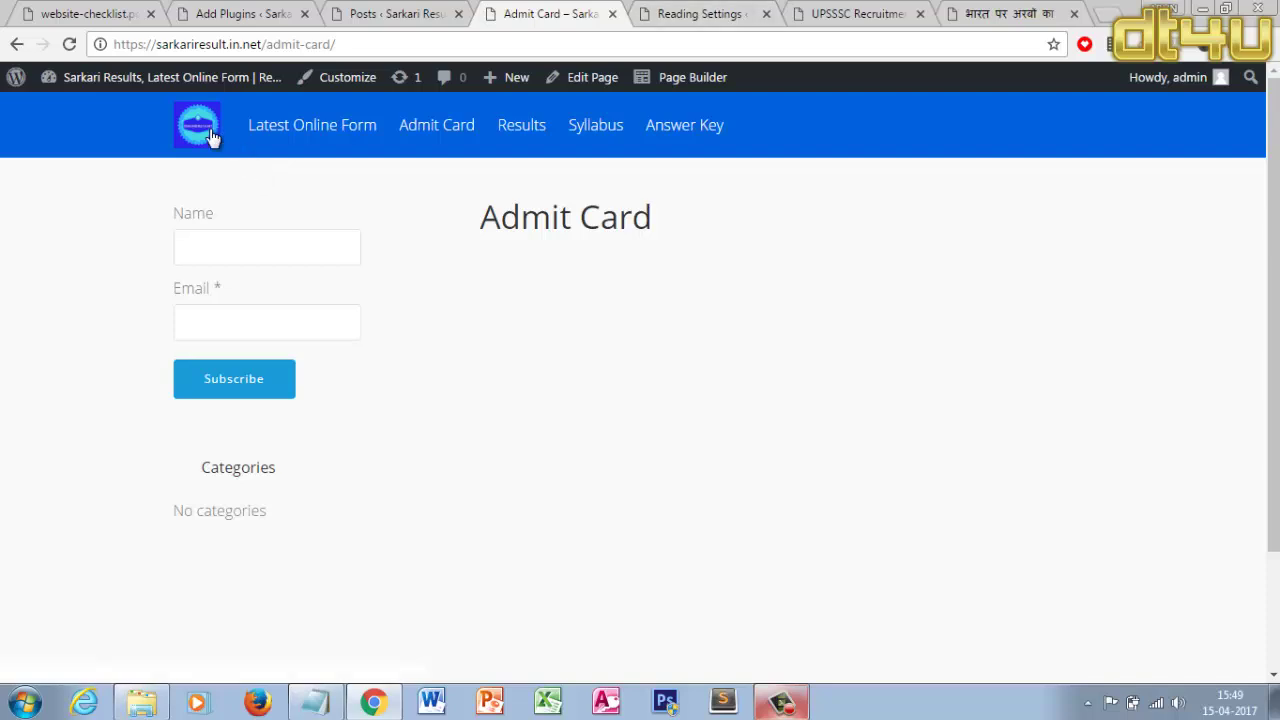
click(88, 10)
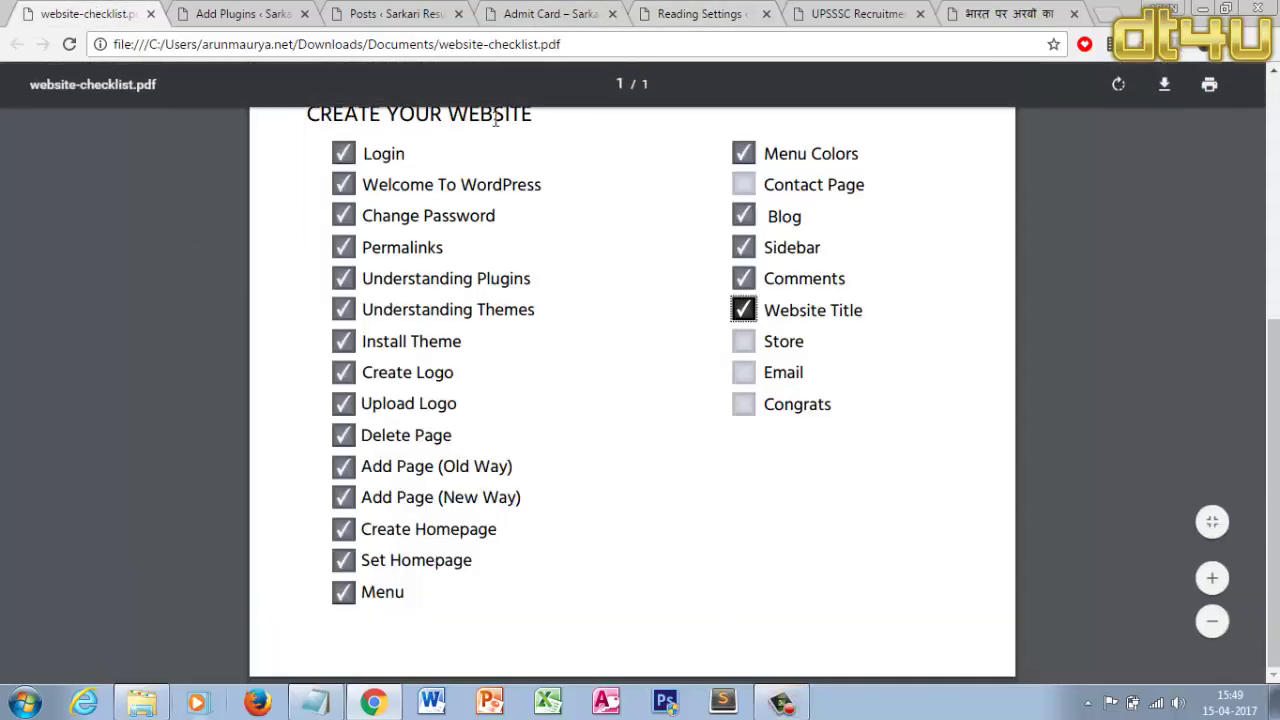
click(744, 372)
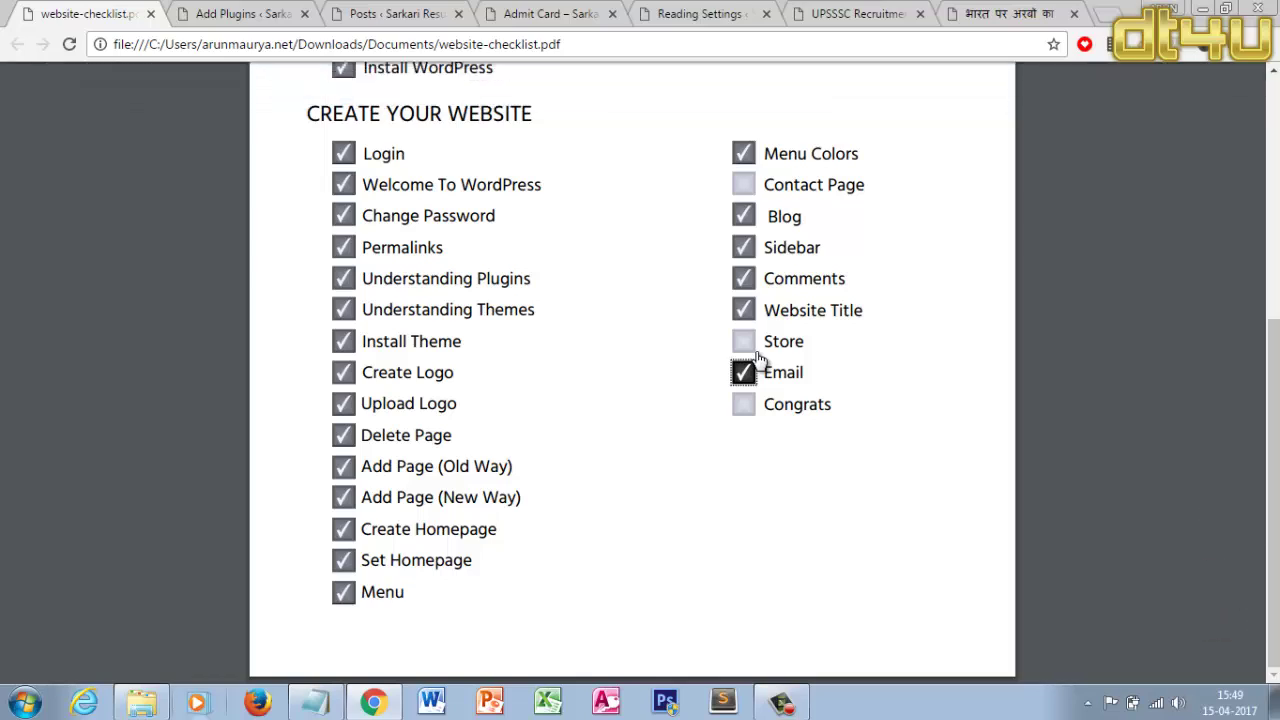
click(743, 406)
Tick Get Hosting and Download or Print Checklist in the website checklist's opening sections
scroll(510, 191, up, 5)
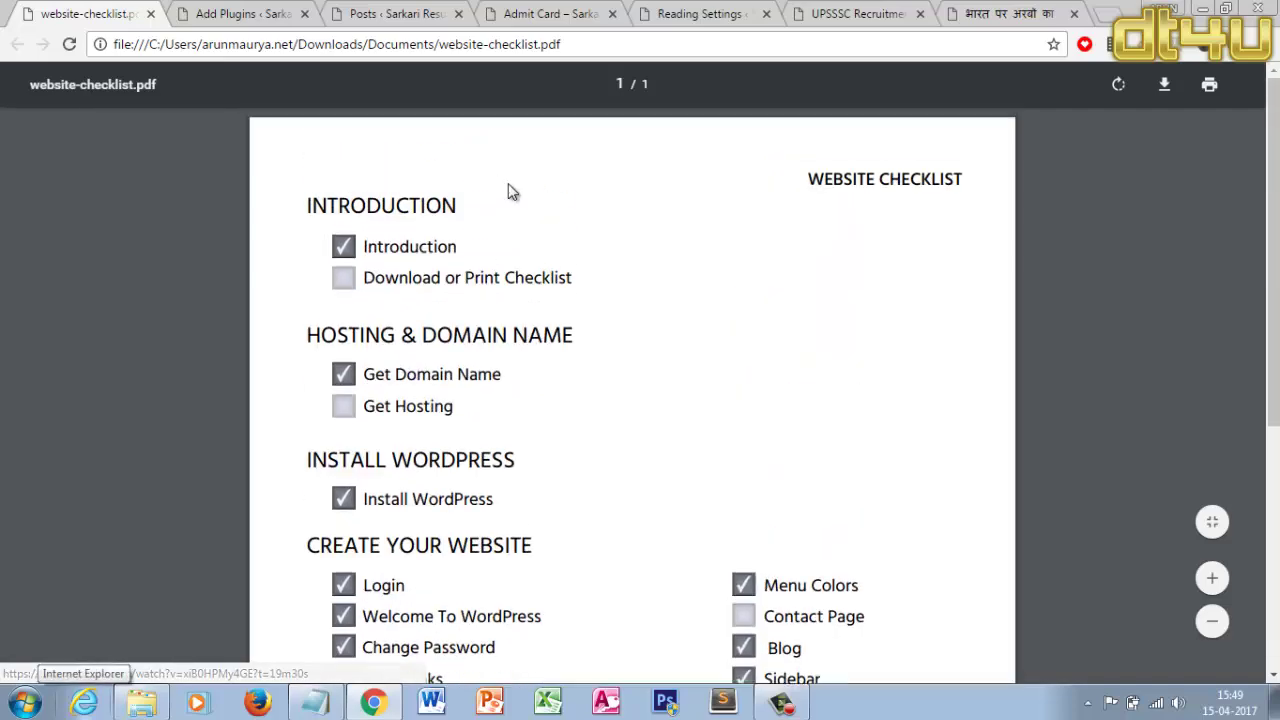
click(342, 414)
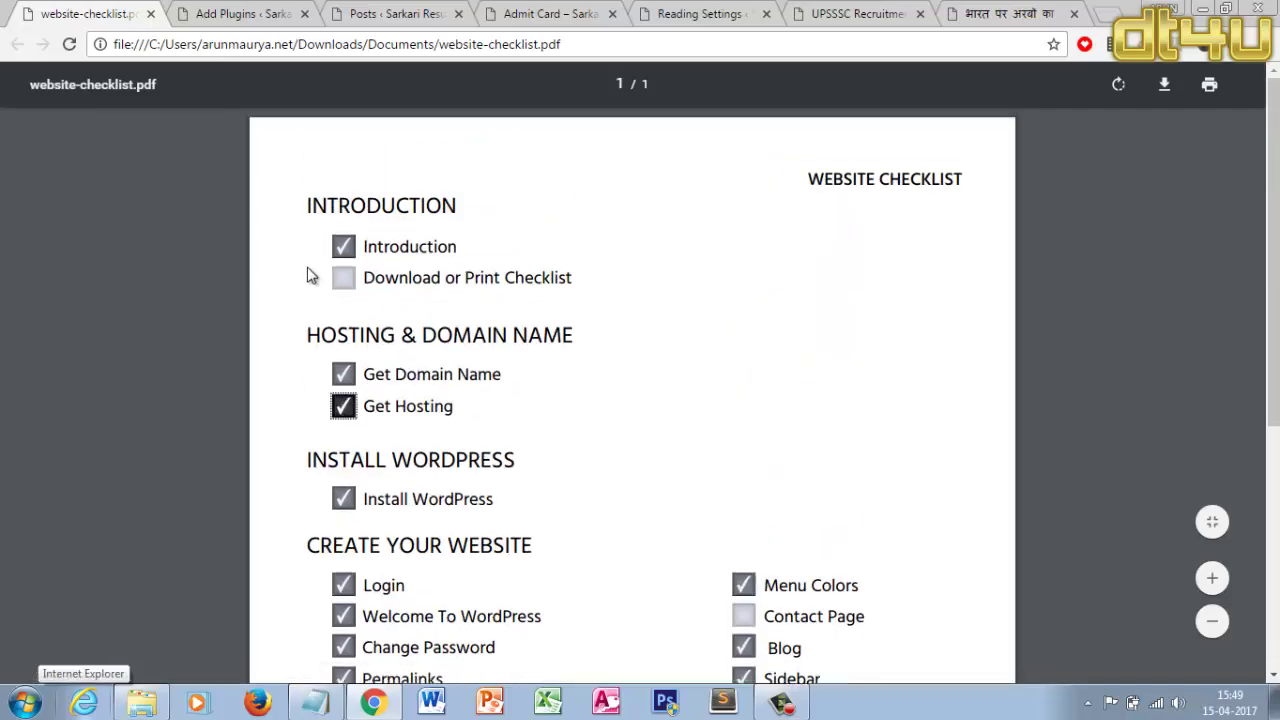
click(341, 280)
scroll(718, 297, down, 4)
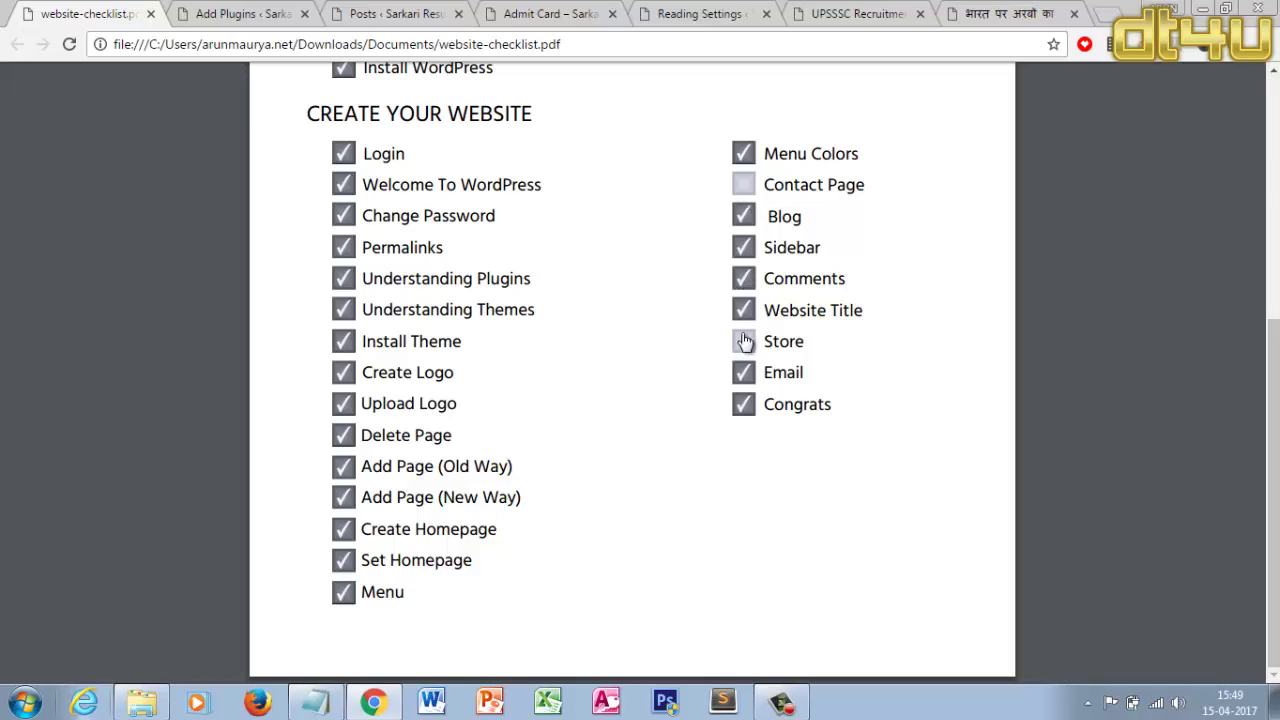
Activate the newly installed Contact Form 7 plugin in the WordPress admin
click(262, 14)
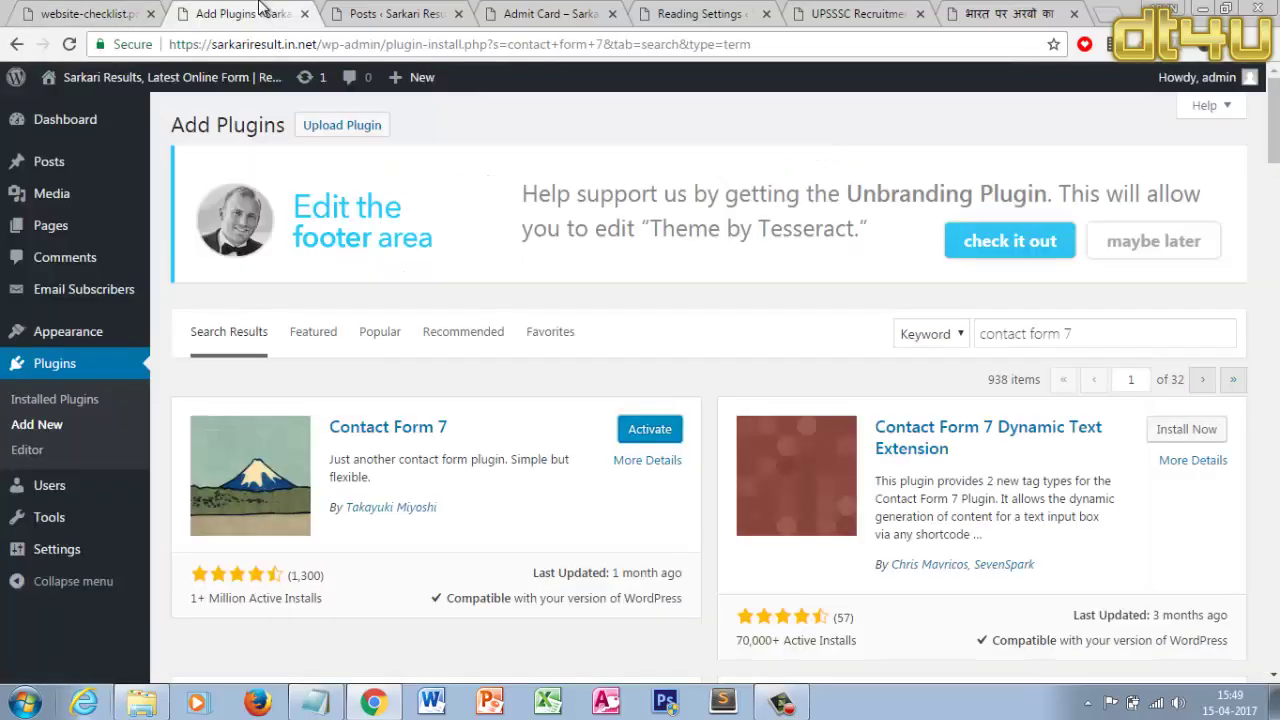
click(655, 432)
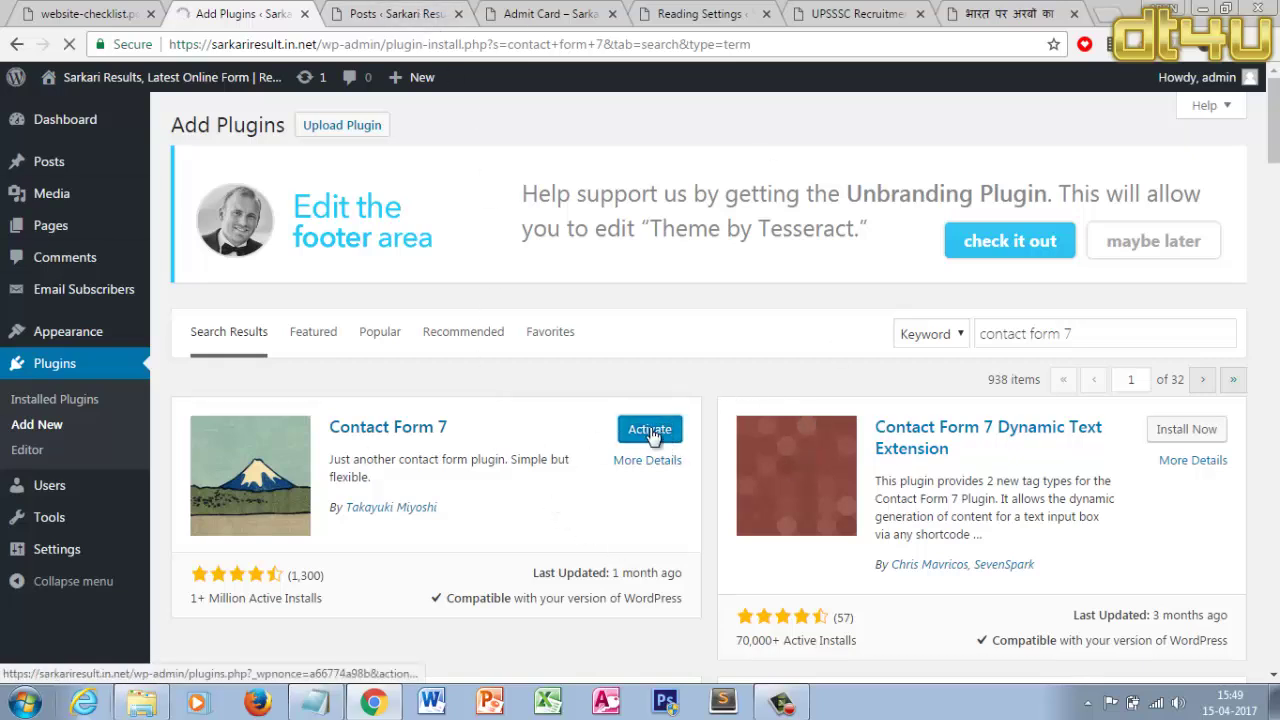
click(400, 8)
click(290, 12)
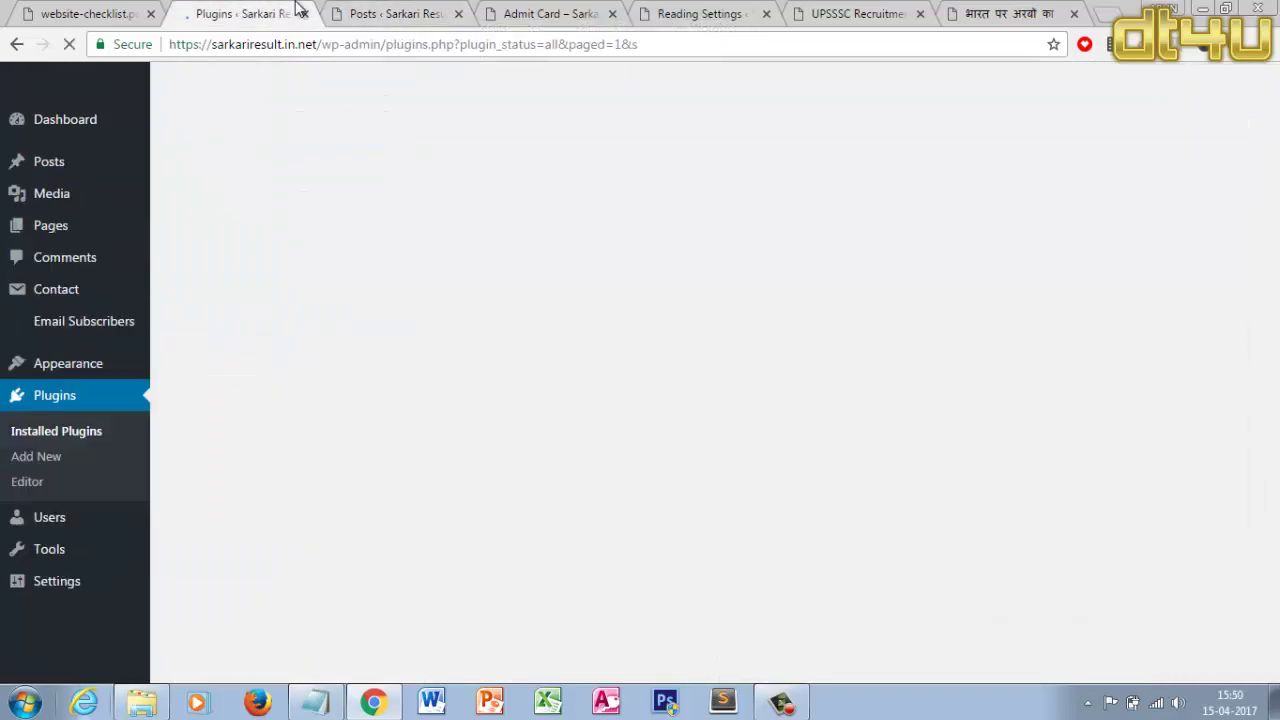
click(400, 8)
click(240, 12)
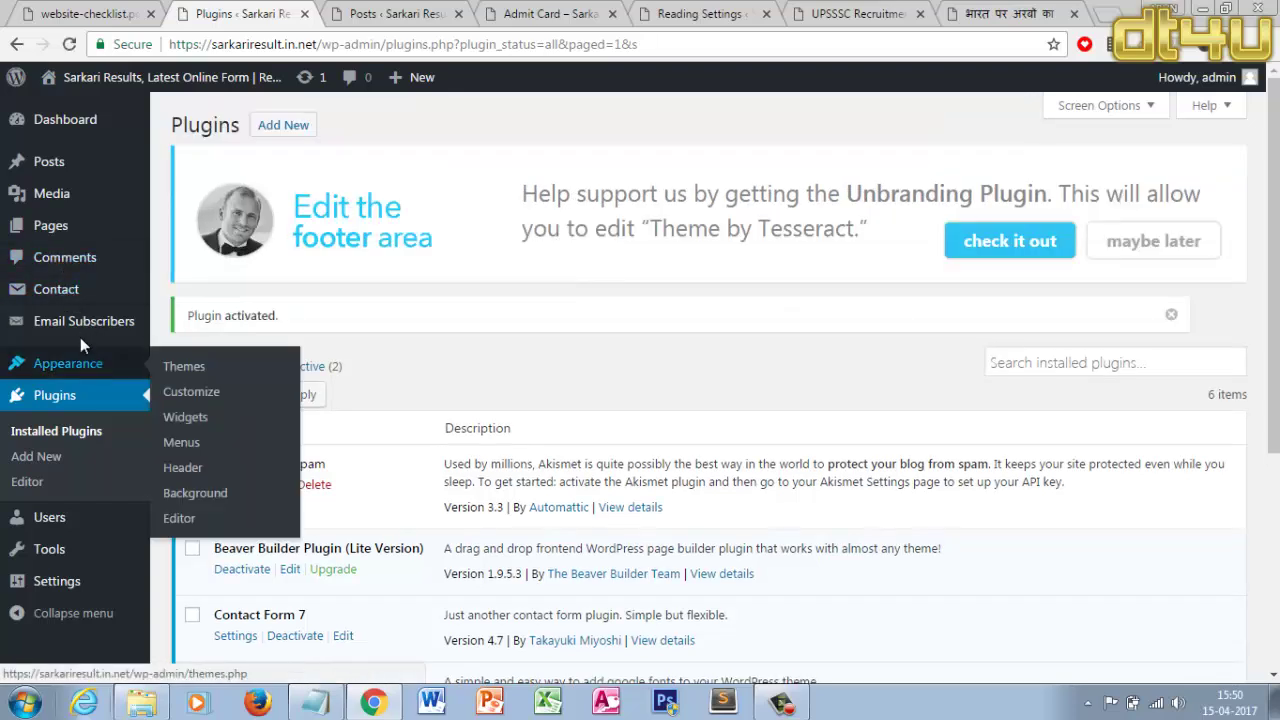
Open the list of contact forms and copy the shortcode of Contact form 1
mouse_move(80, 338)
mouse_move(77, 289)
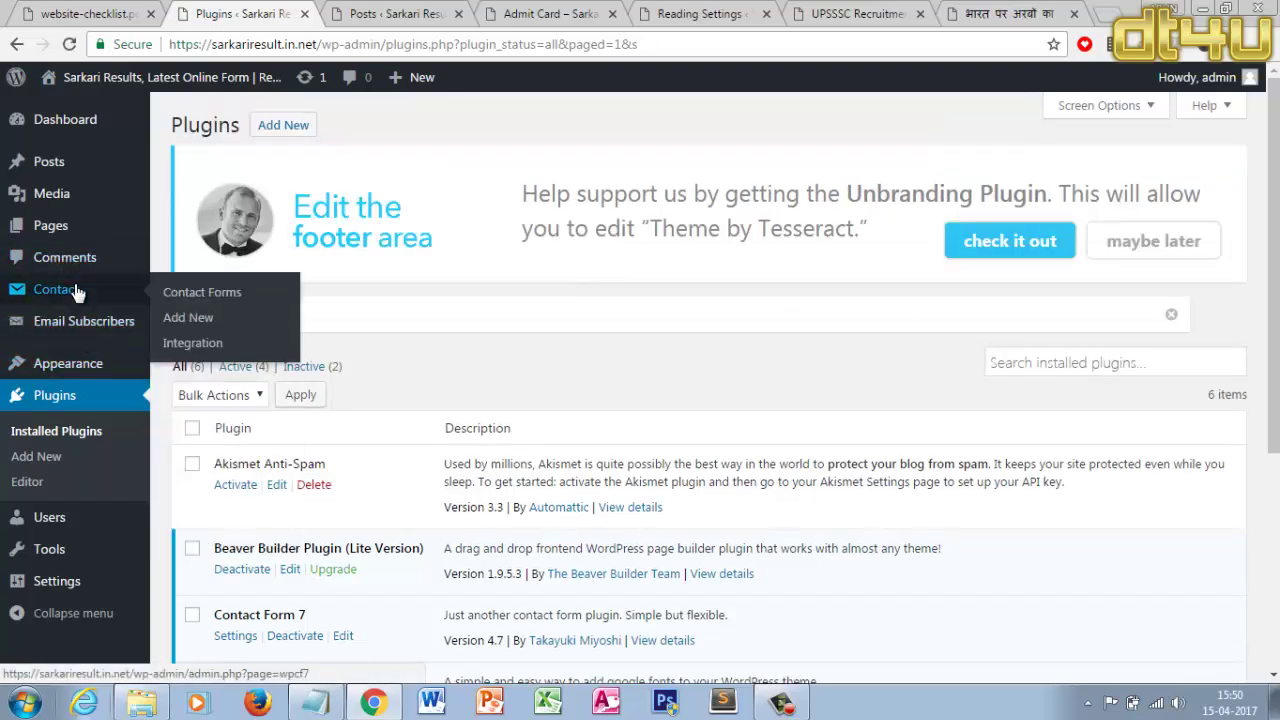
click(209, 297)
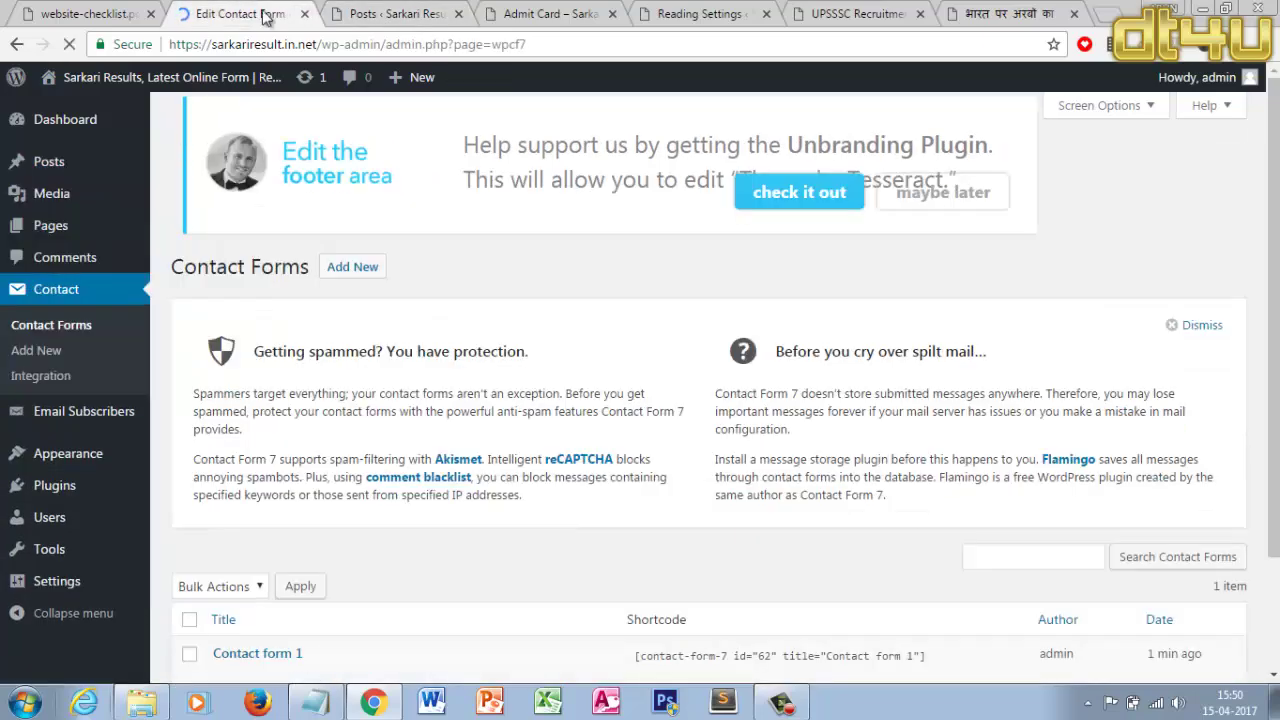
scroll(408, 526, down, 3)
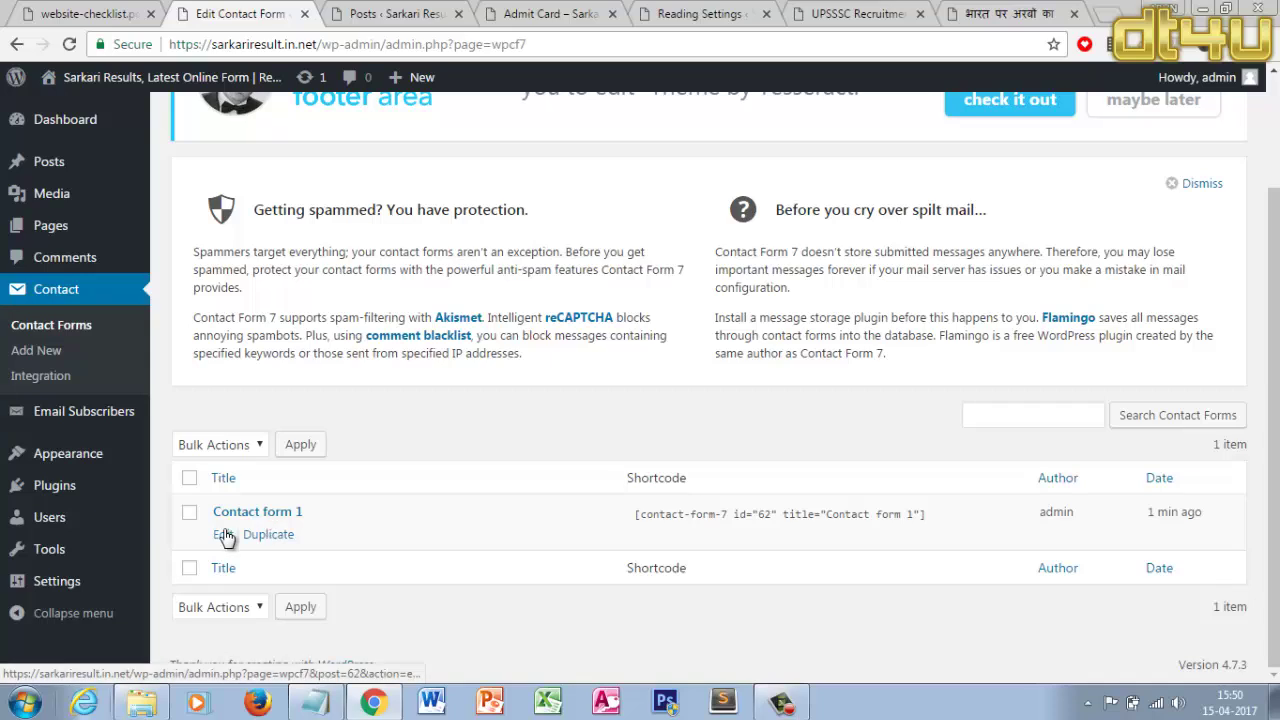
click(634, 520)
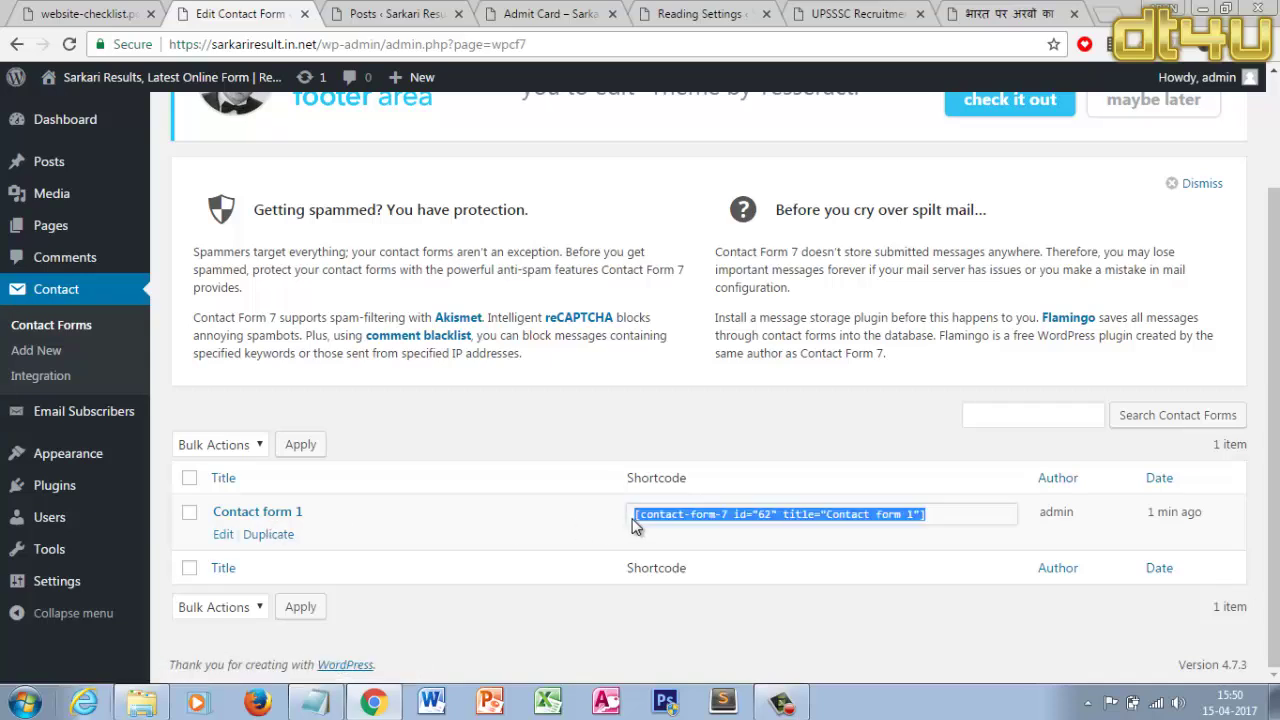
right_click(798, 516)
click(840, 523)
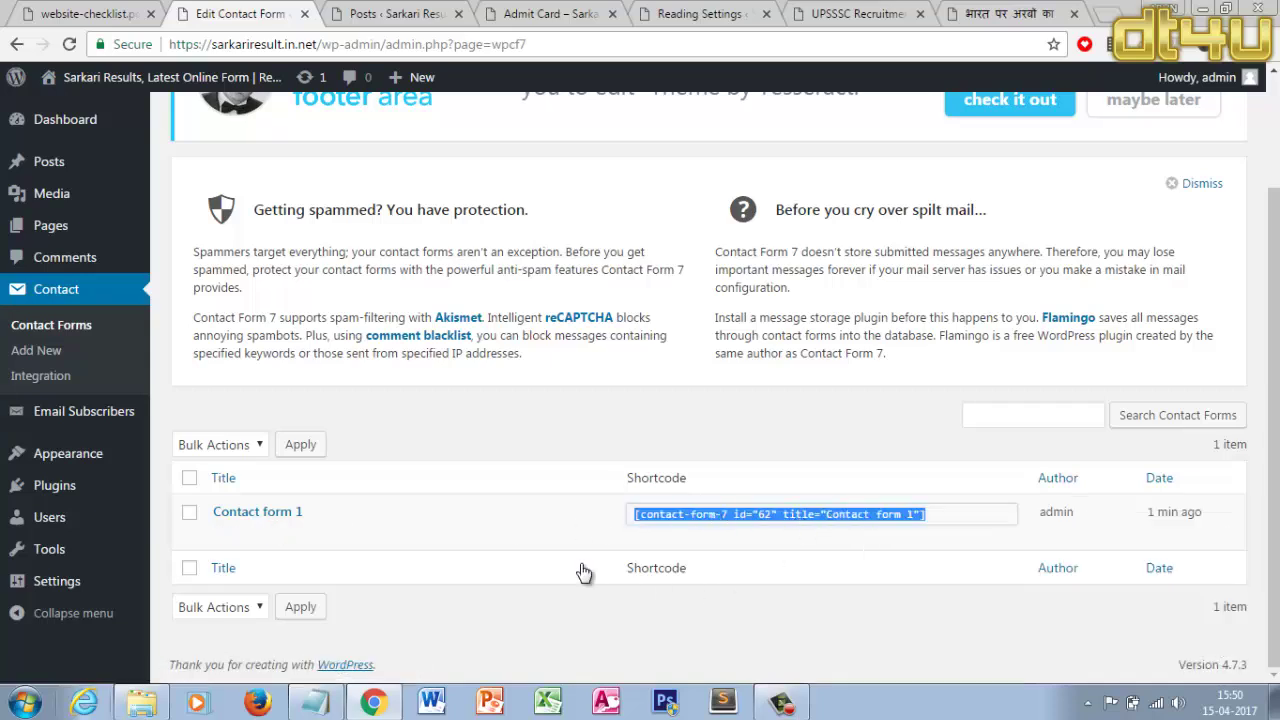
scroll(403, 283, up, 3)
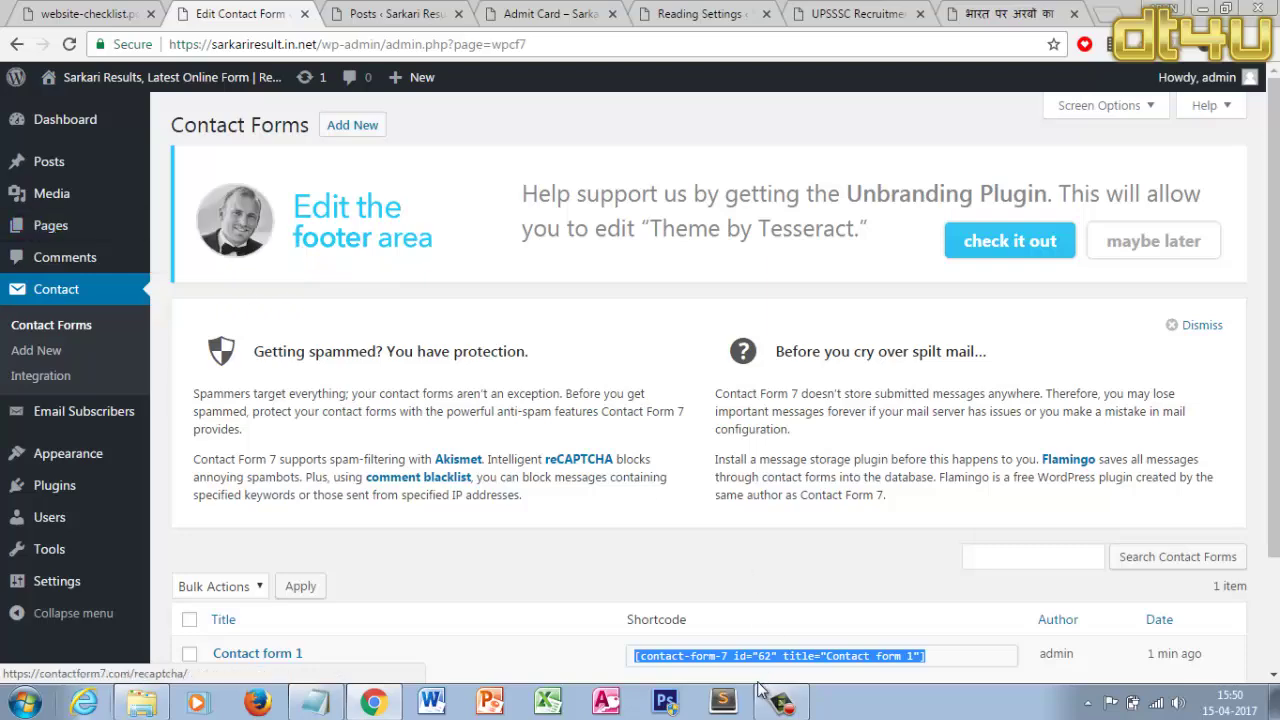
Create a new page titled contact, assign it the Full Width Page template, and publish it
mouse_move(50, 225)
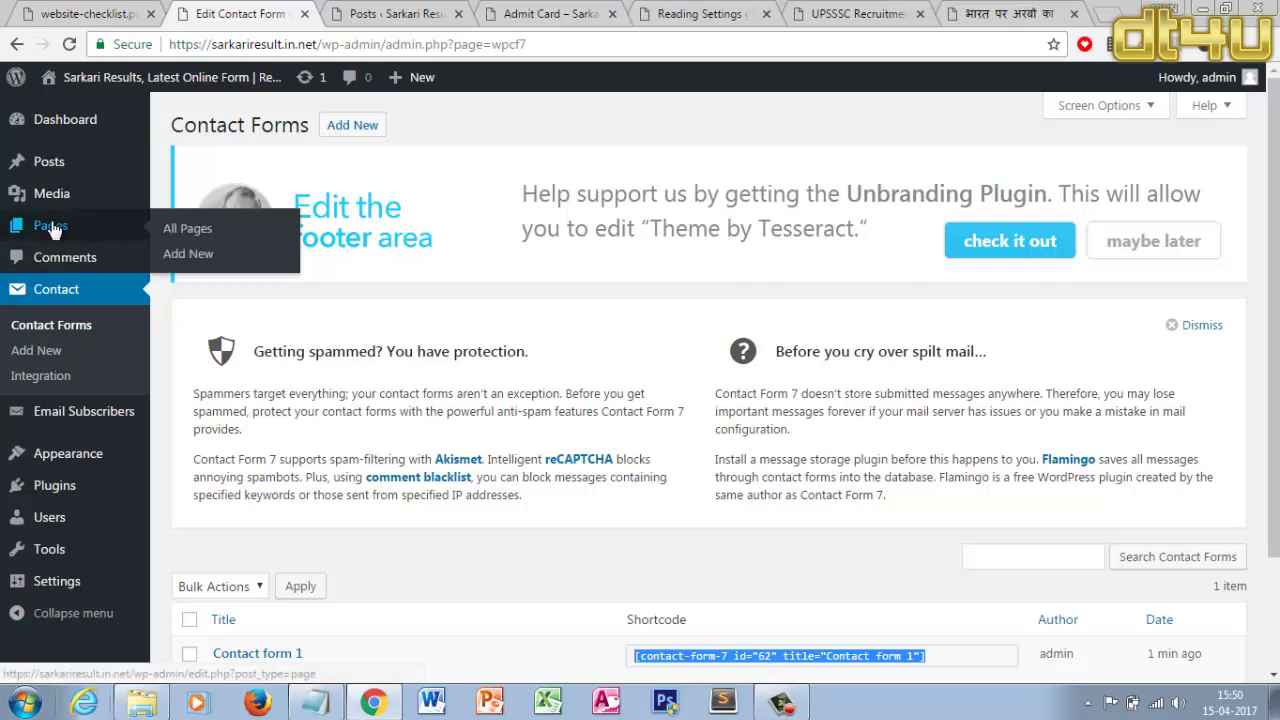
click(185, 254)
click(185, 254)
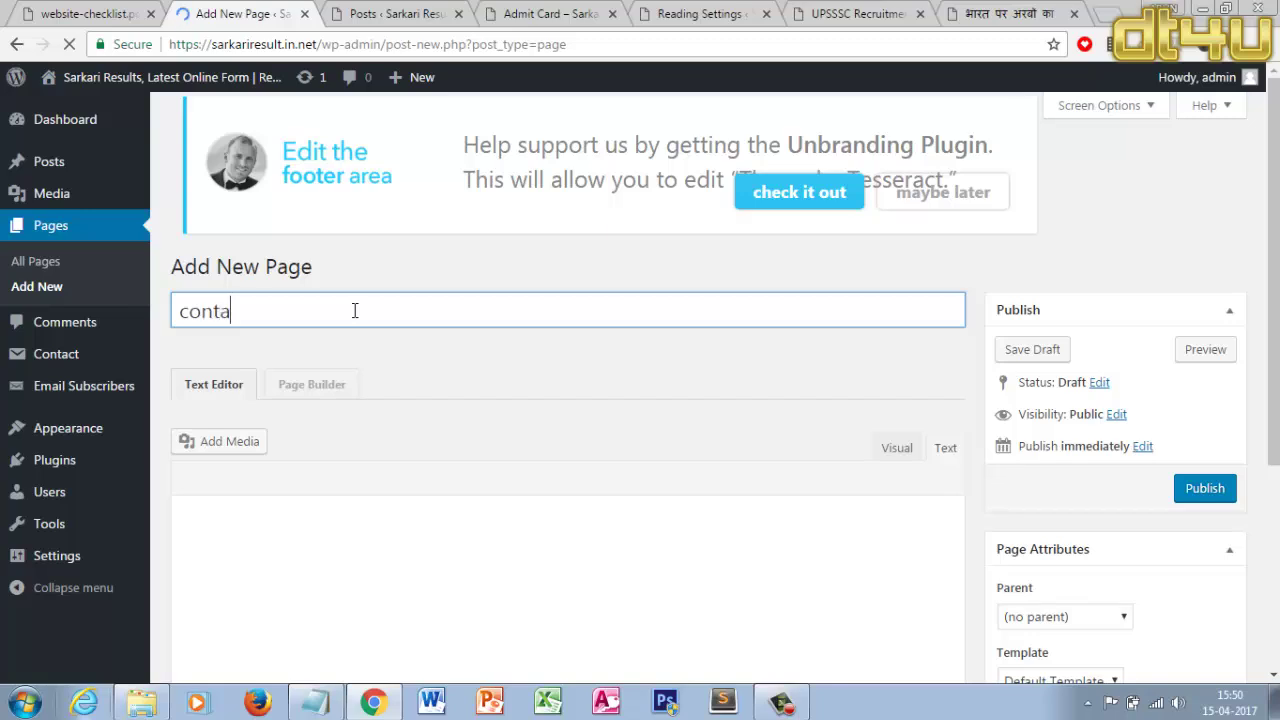
text(ct)
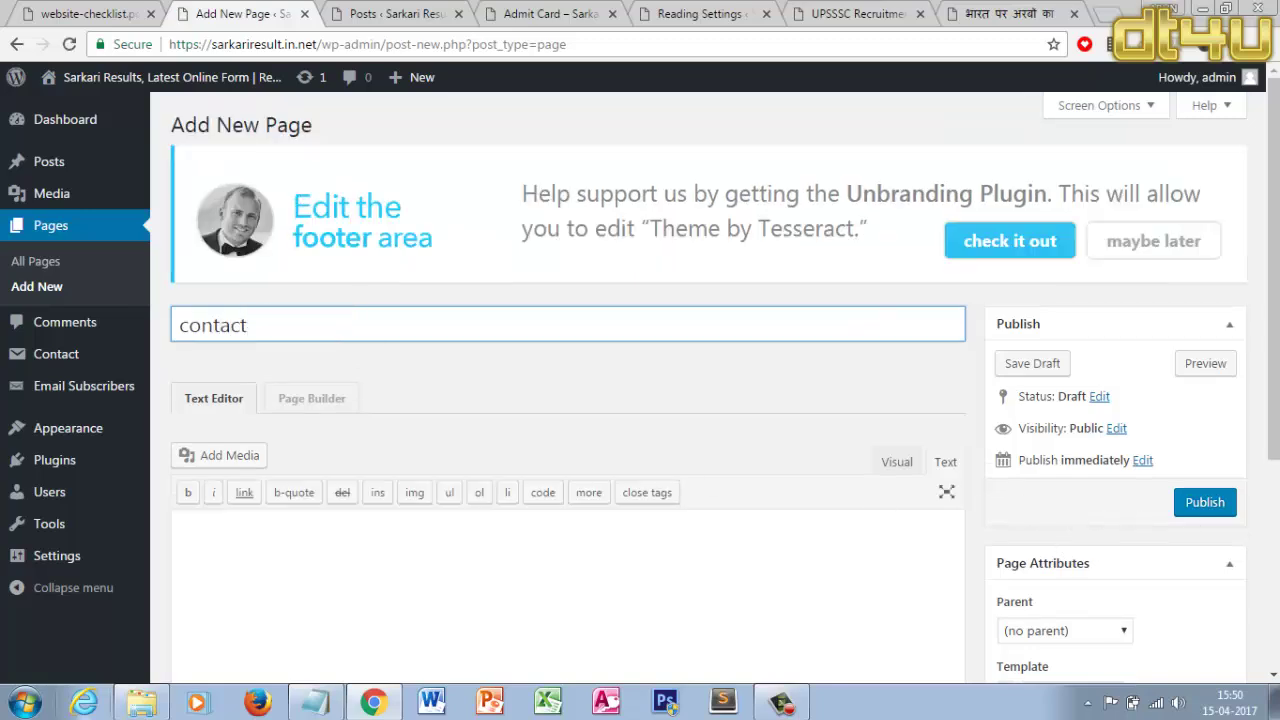
scroll(1080, 512, down, 2)
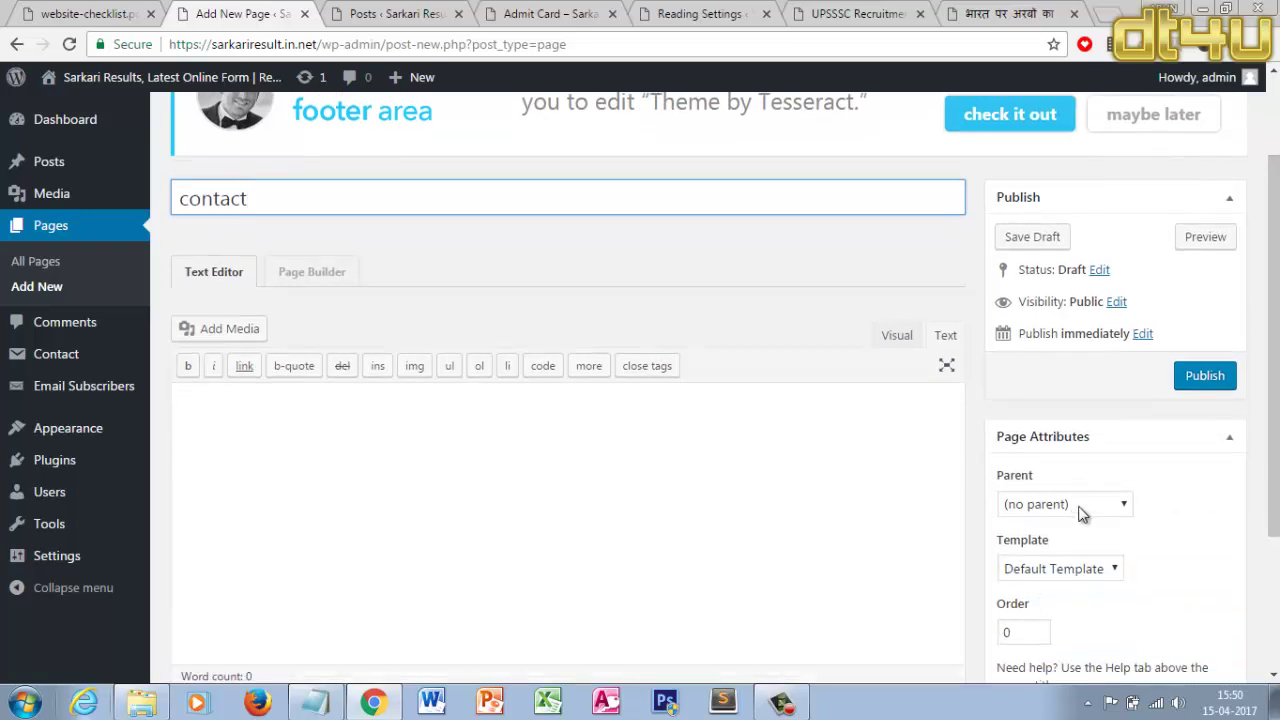
click(1086, 569)
click(1090, 611)
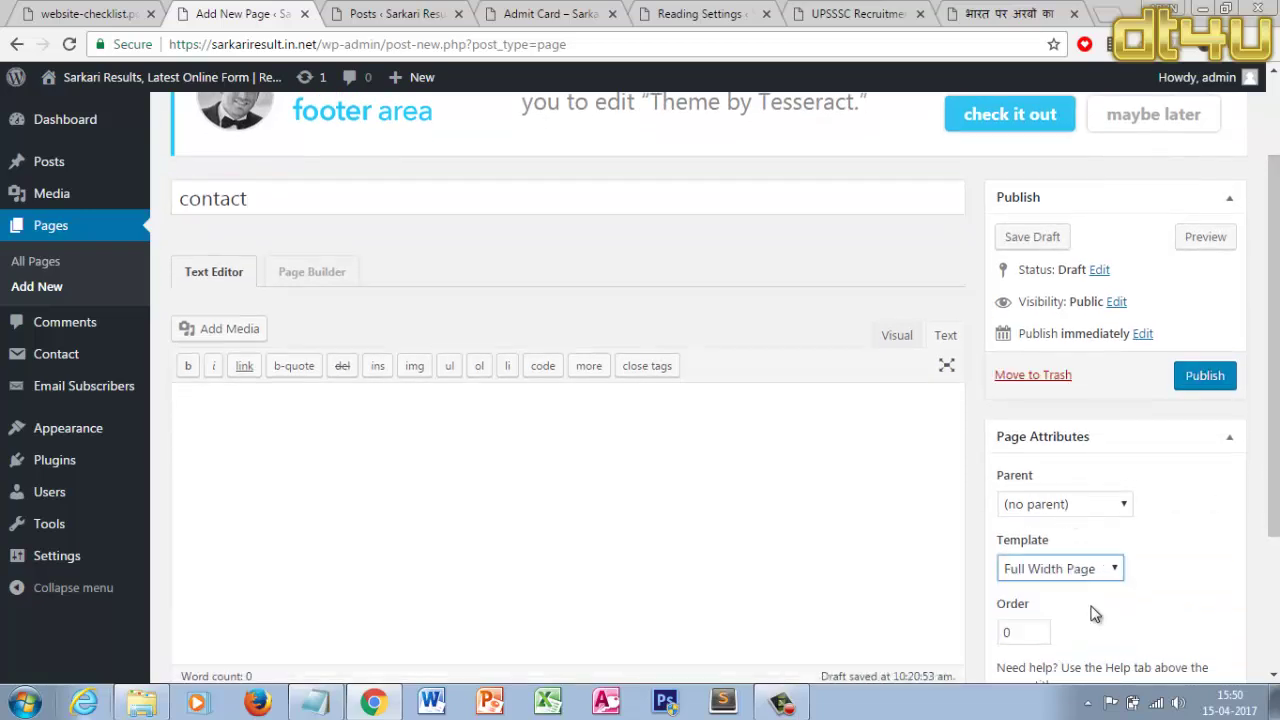
click(1207, 382)
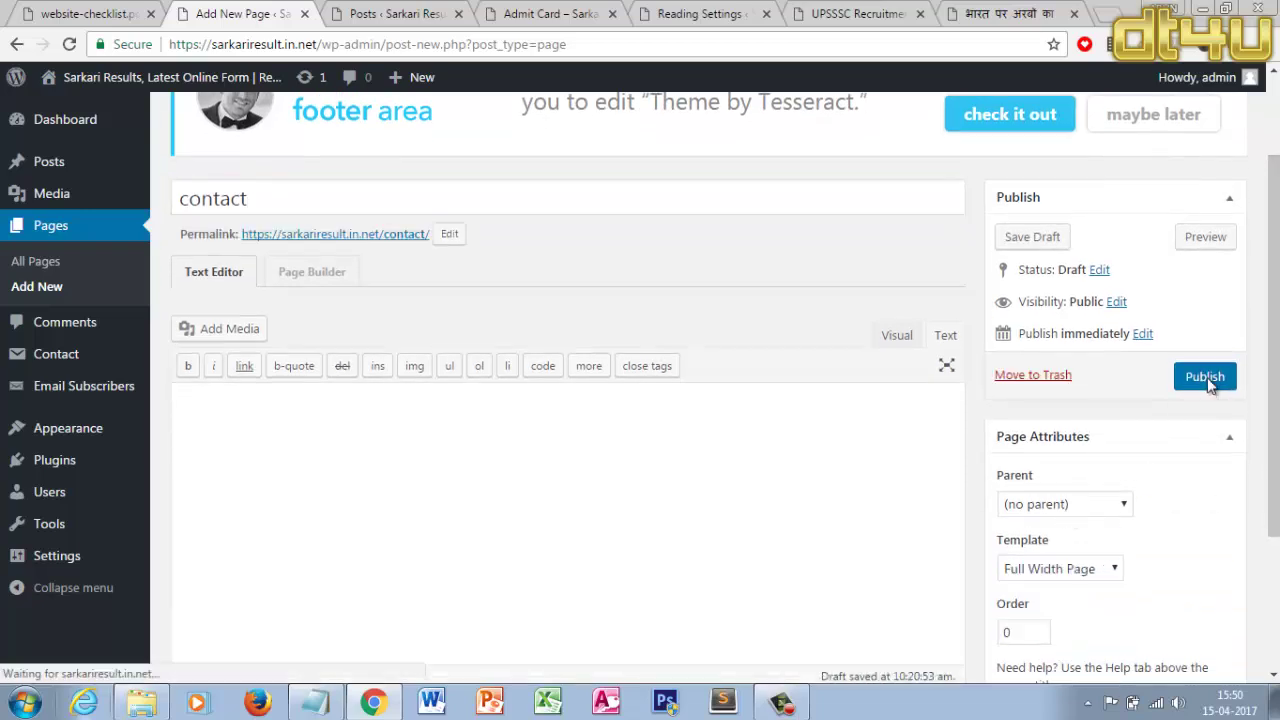
click(85, 13)
click(240, 13)
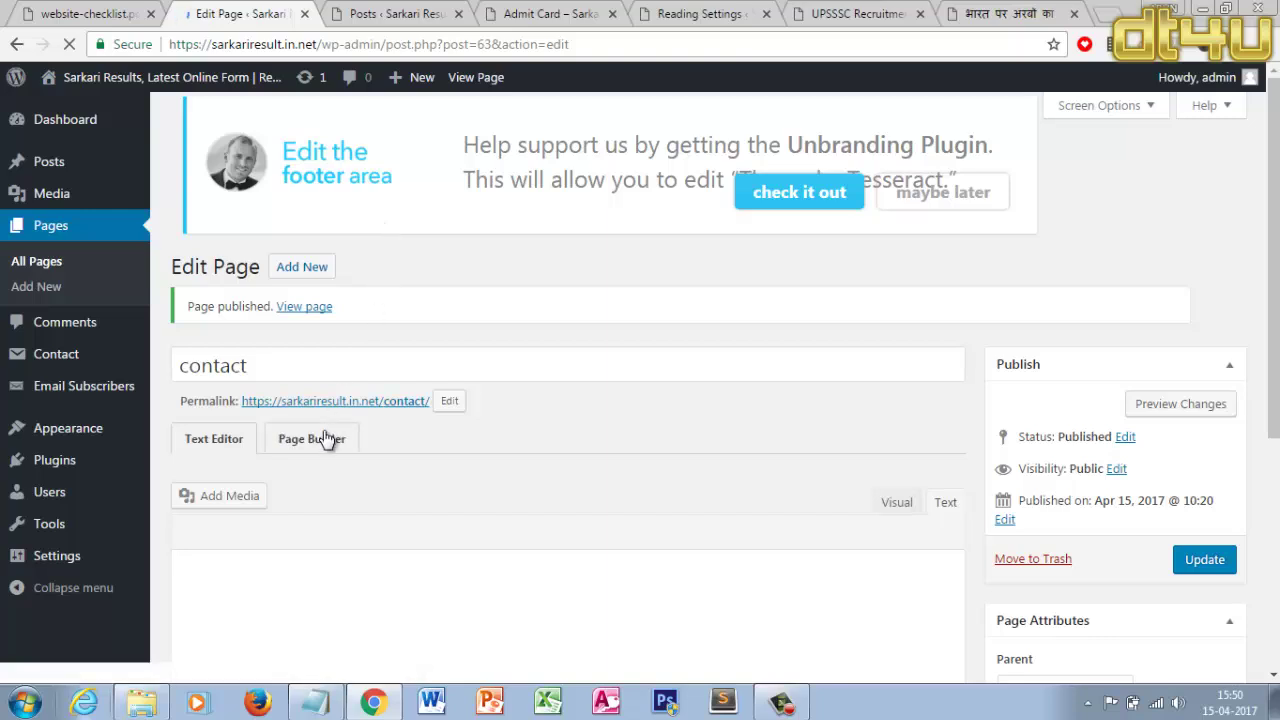
right_click(326, 434)
click(347, 447)
click(343, 12)
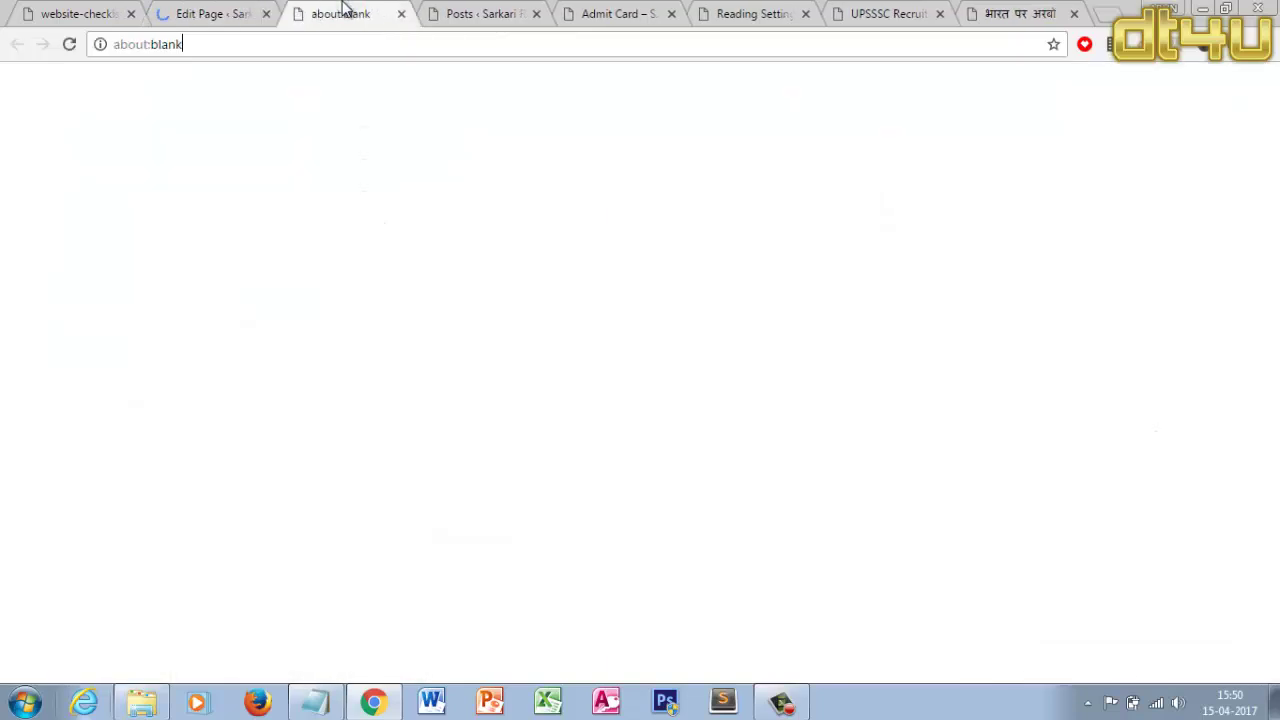
click(214, 12)
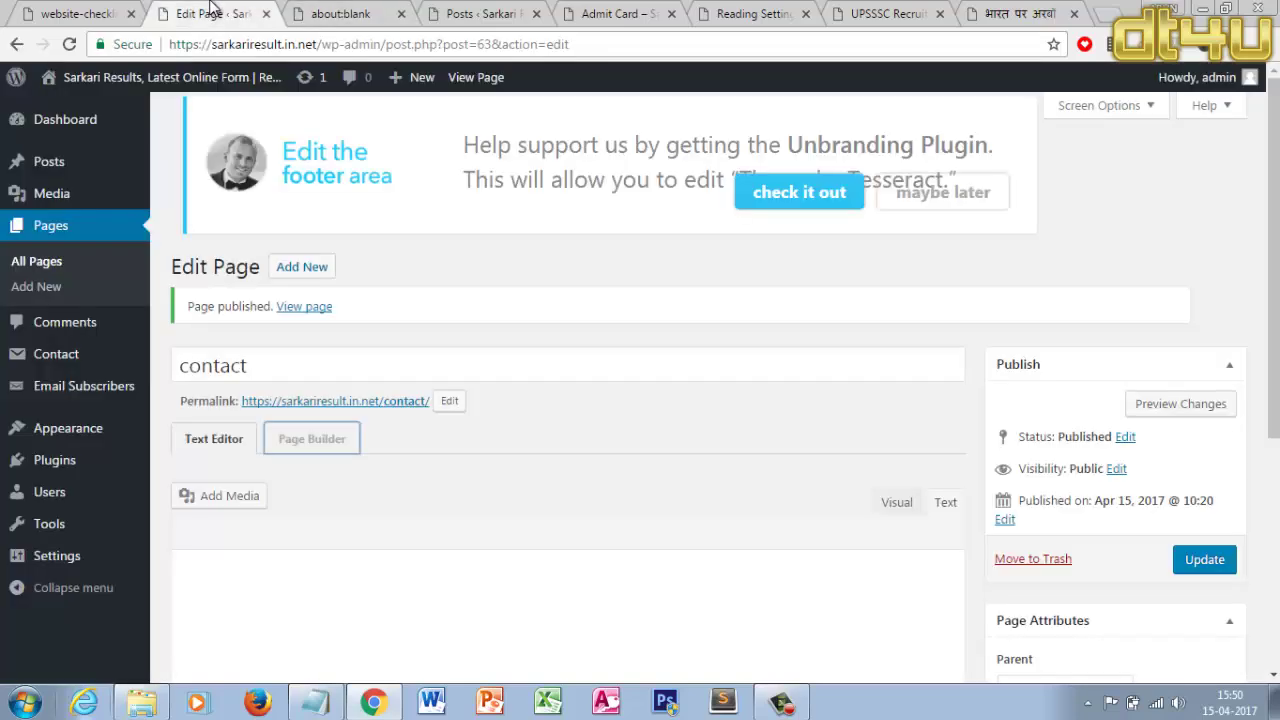
click(337, 10)
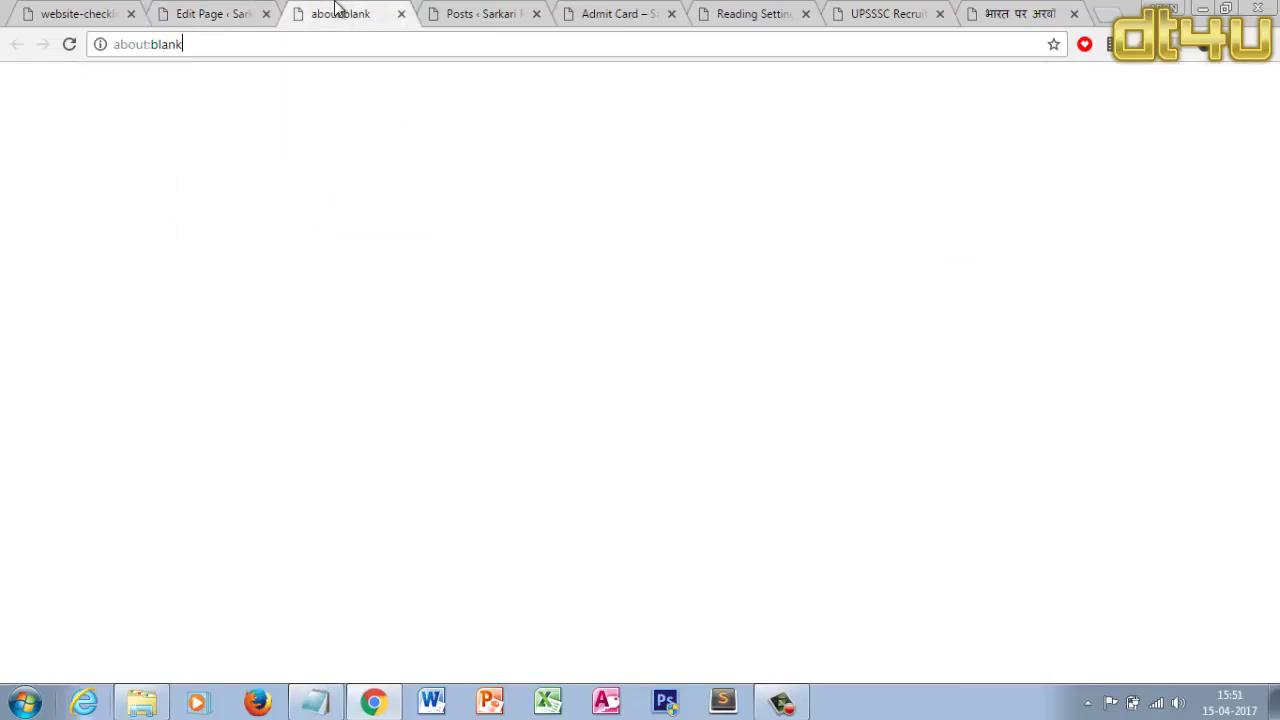
click(401, 14)
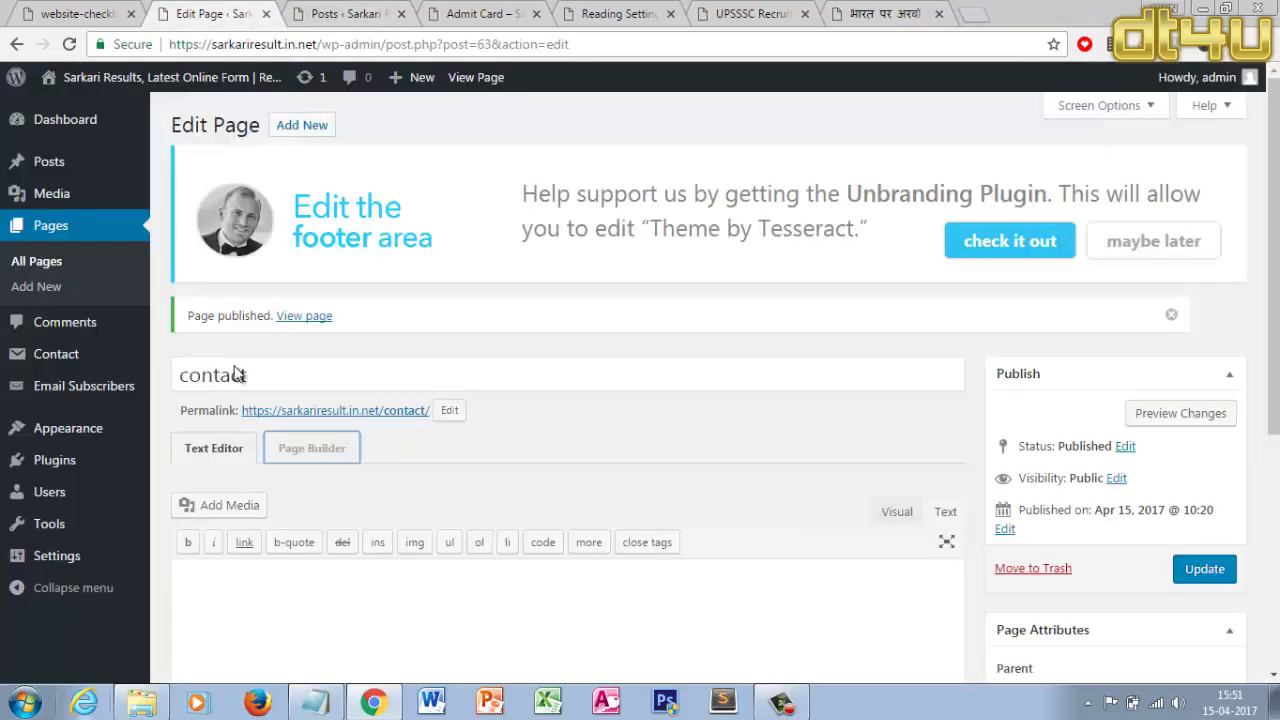
Switch the contact page to Page Builder editing
click(323, 450)
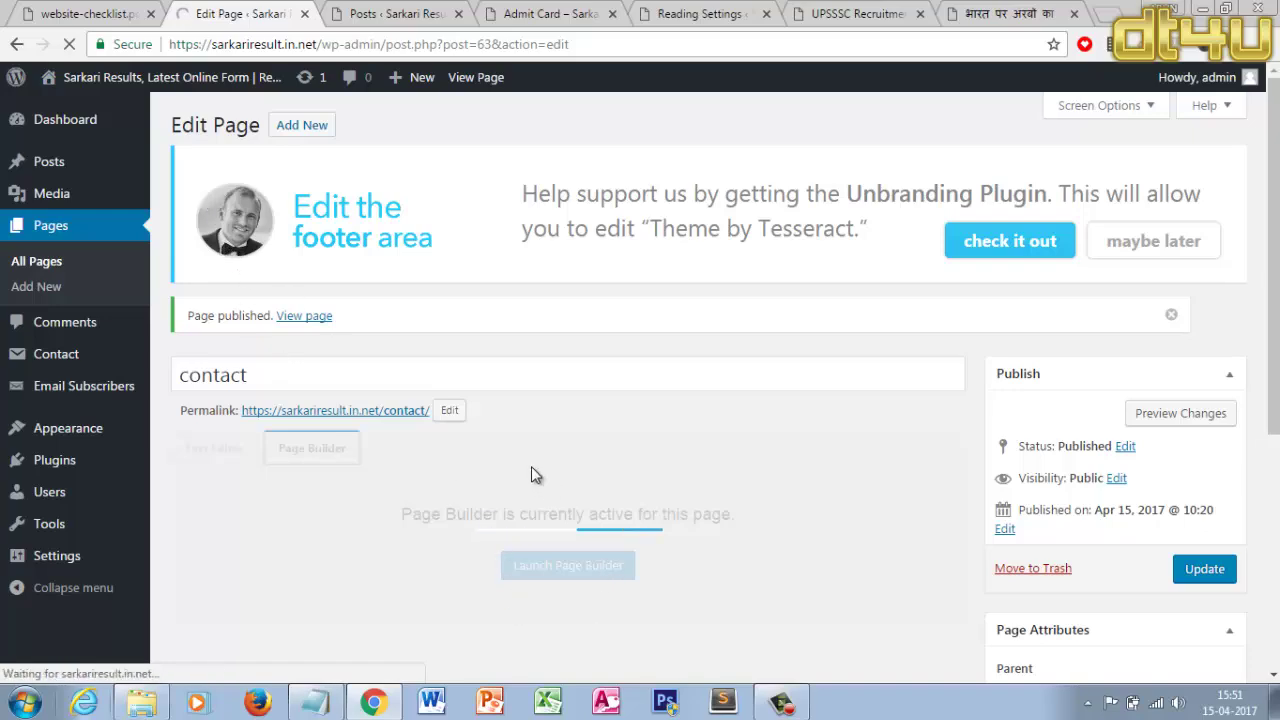
click(88, 14)
Add the contact page to the site's main navigation menu and save the menu
click(390, 13)
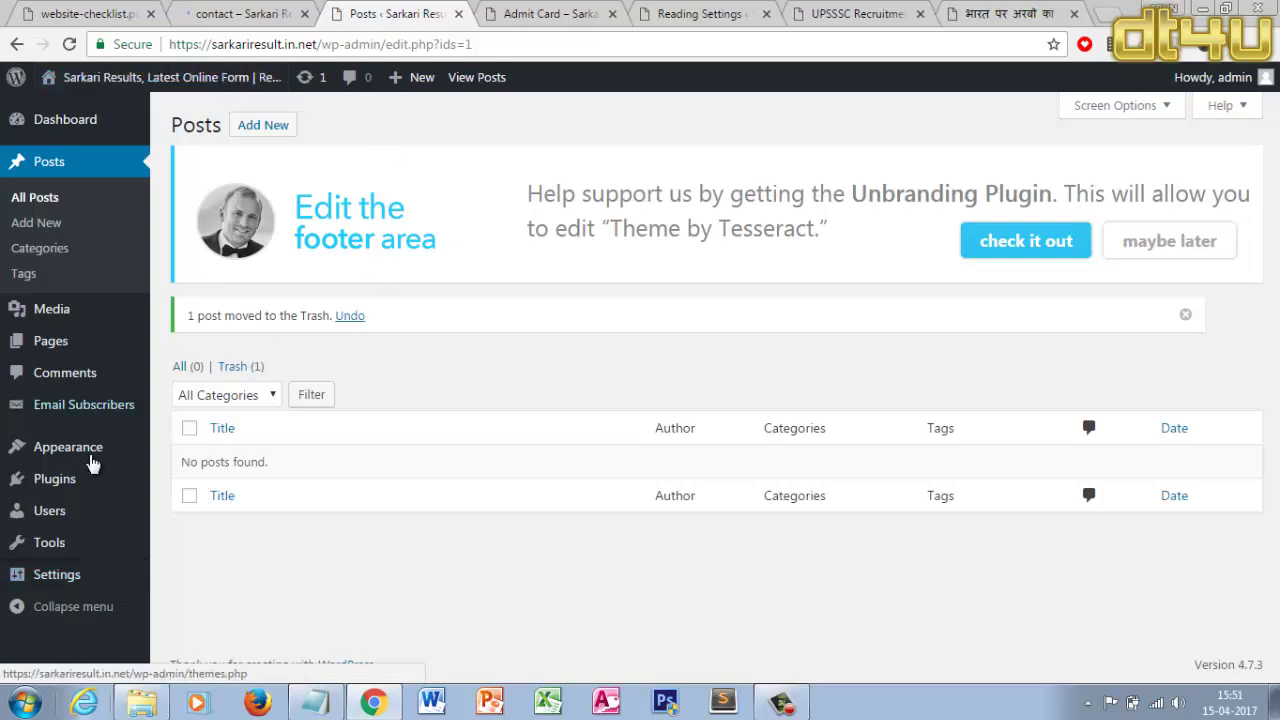
mouse_move(72, 492)
mouse_move(80, 450)
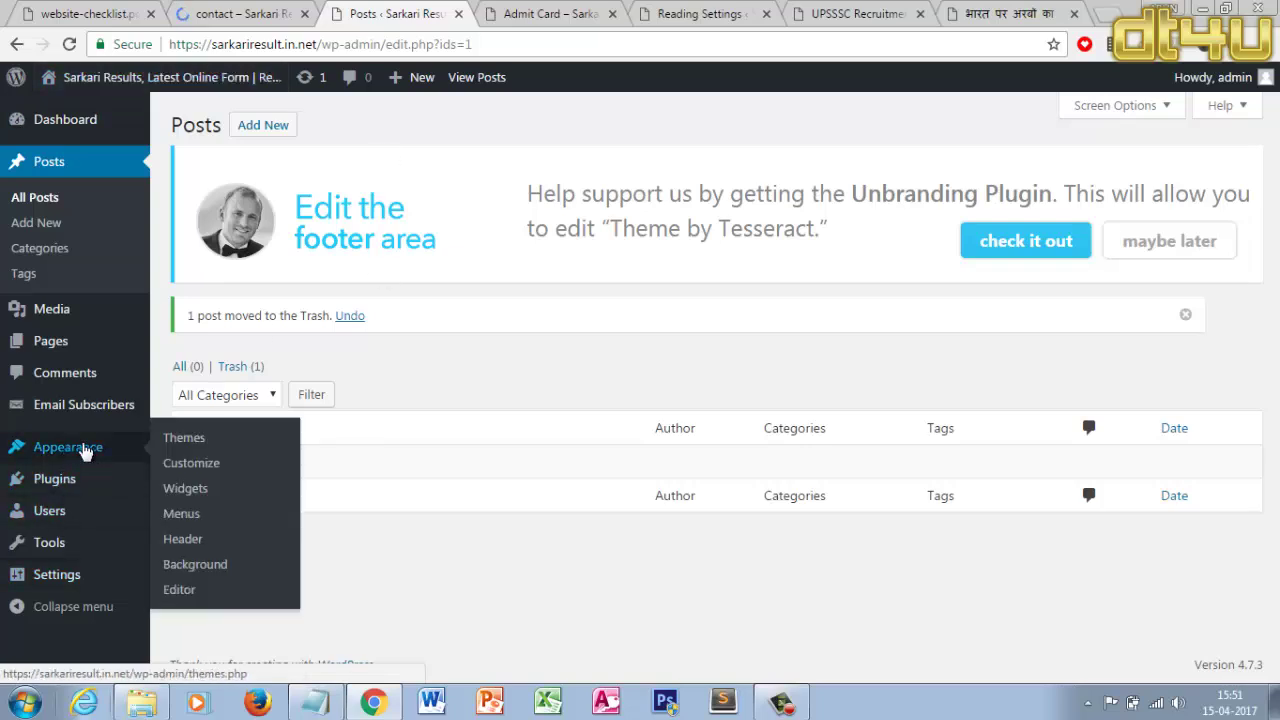
click(181, 514)
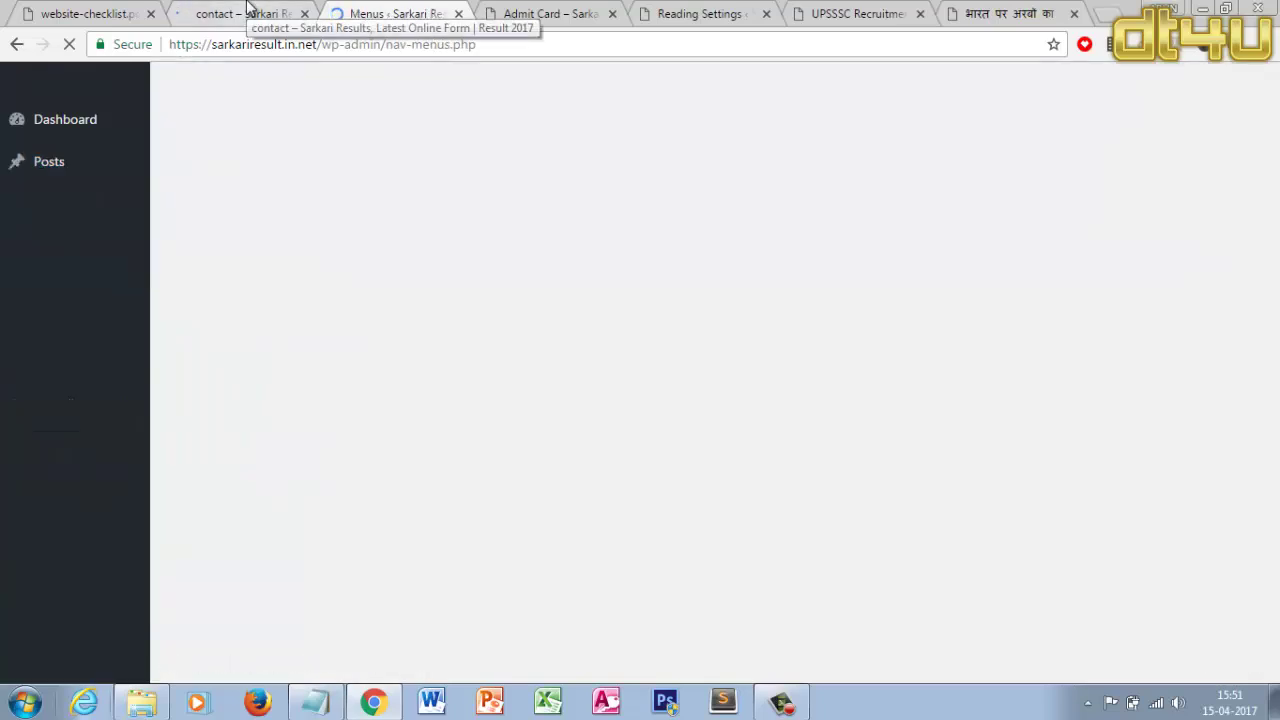
click(247, 10)
click(393, 10)
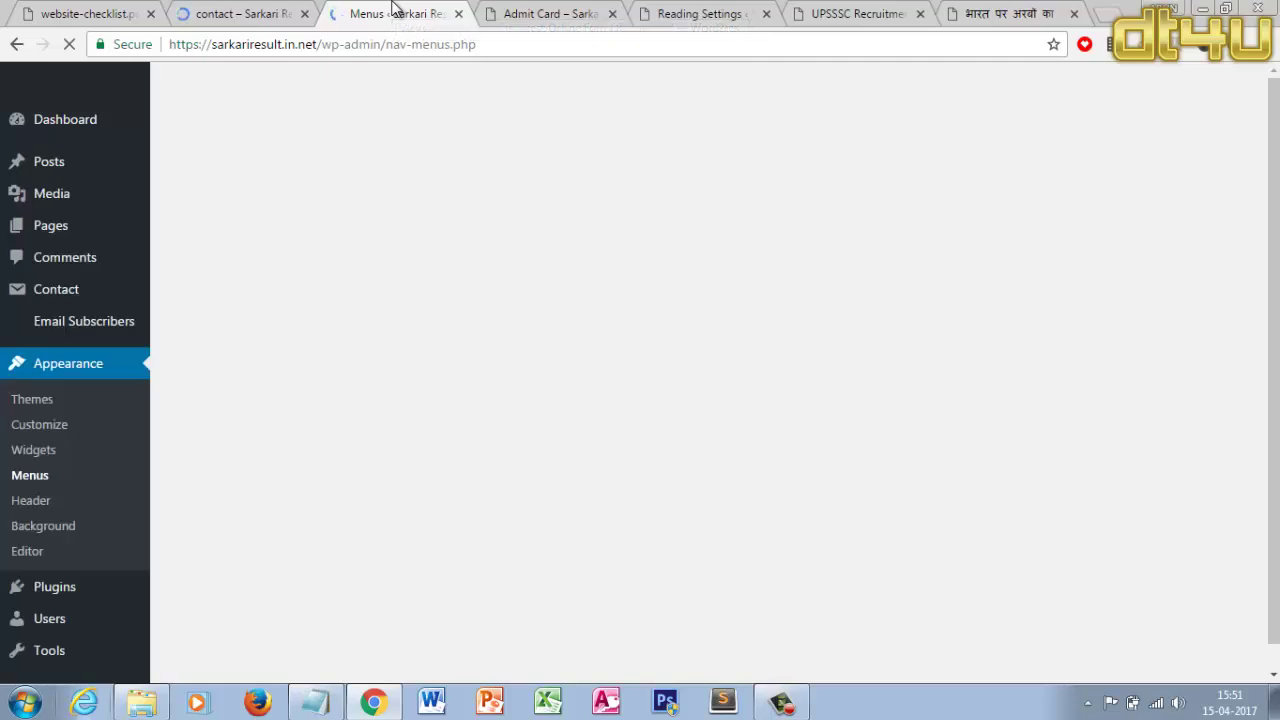
click(251, 10)
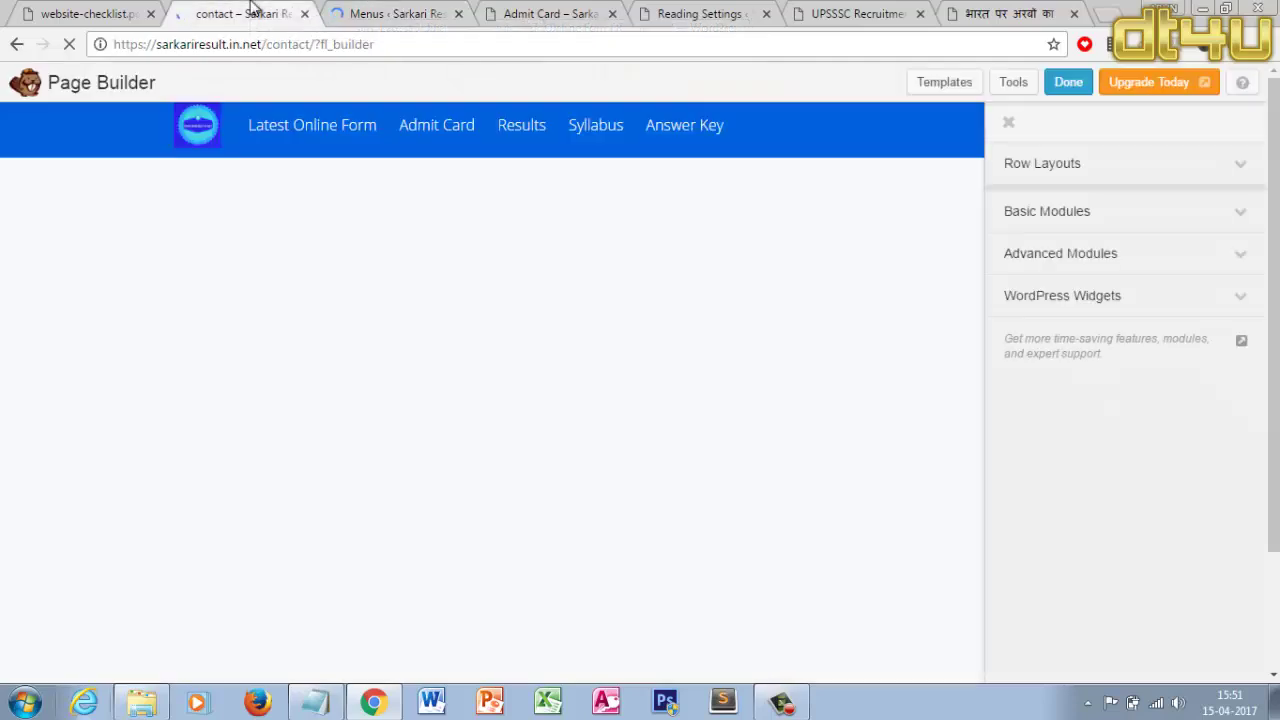
click(367, 10)
click(203, 202)
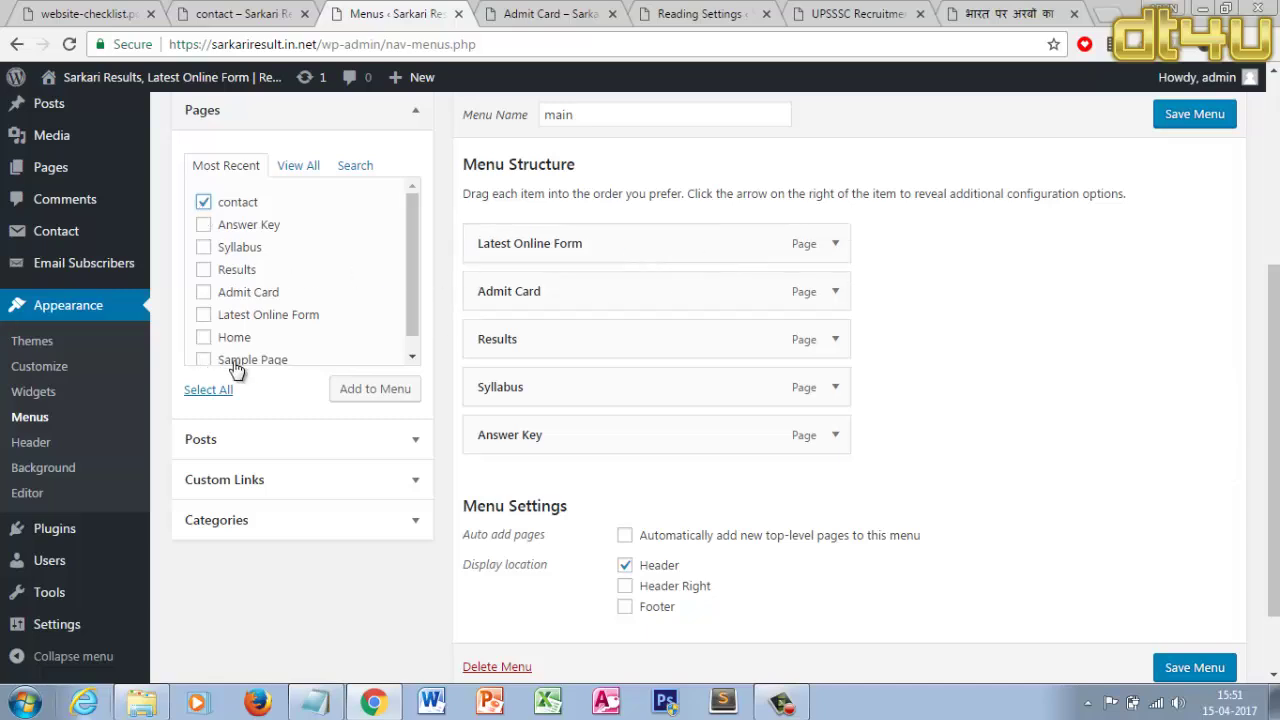
click(348, 389)
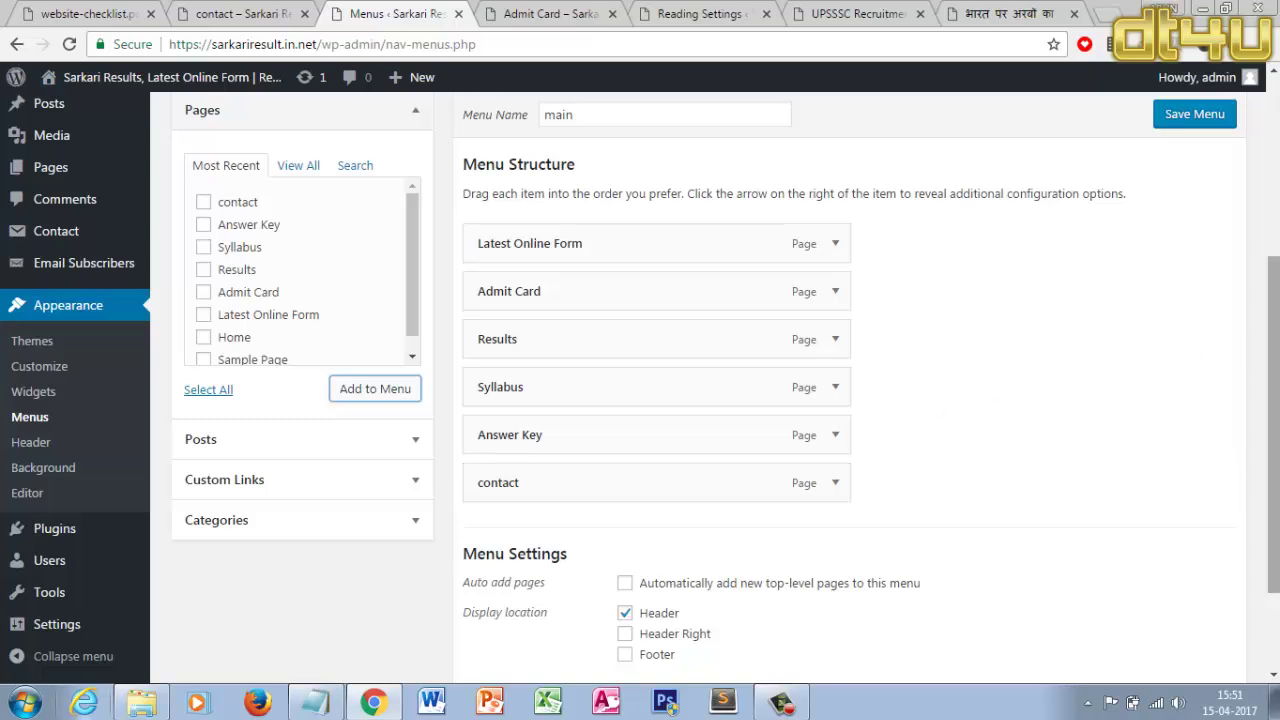
scroll(1180, 300, up, 2)
click(1186, 251)
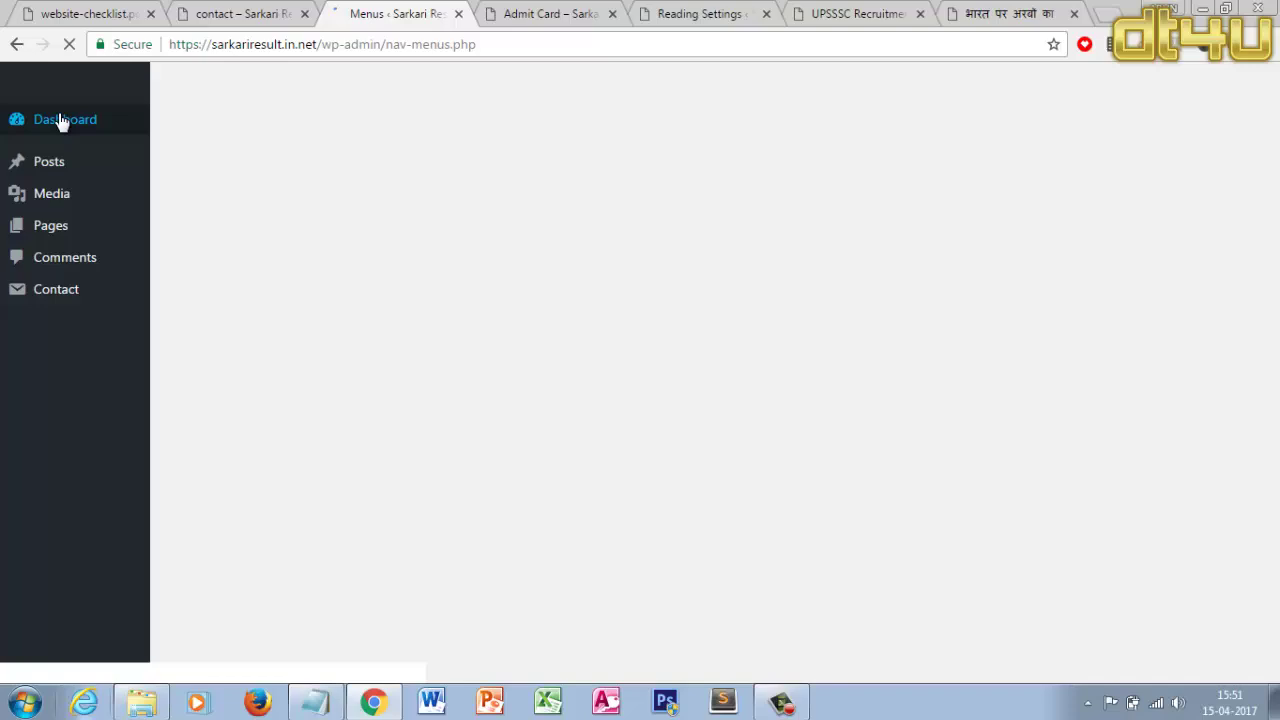
Open the site's front page in a new browser tab and close the old Admit Card page
mouse_move(78, 82)
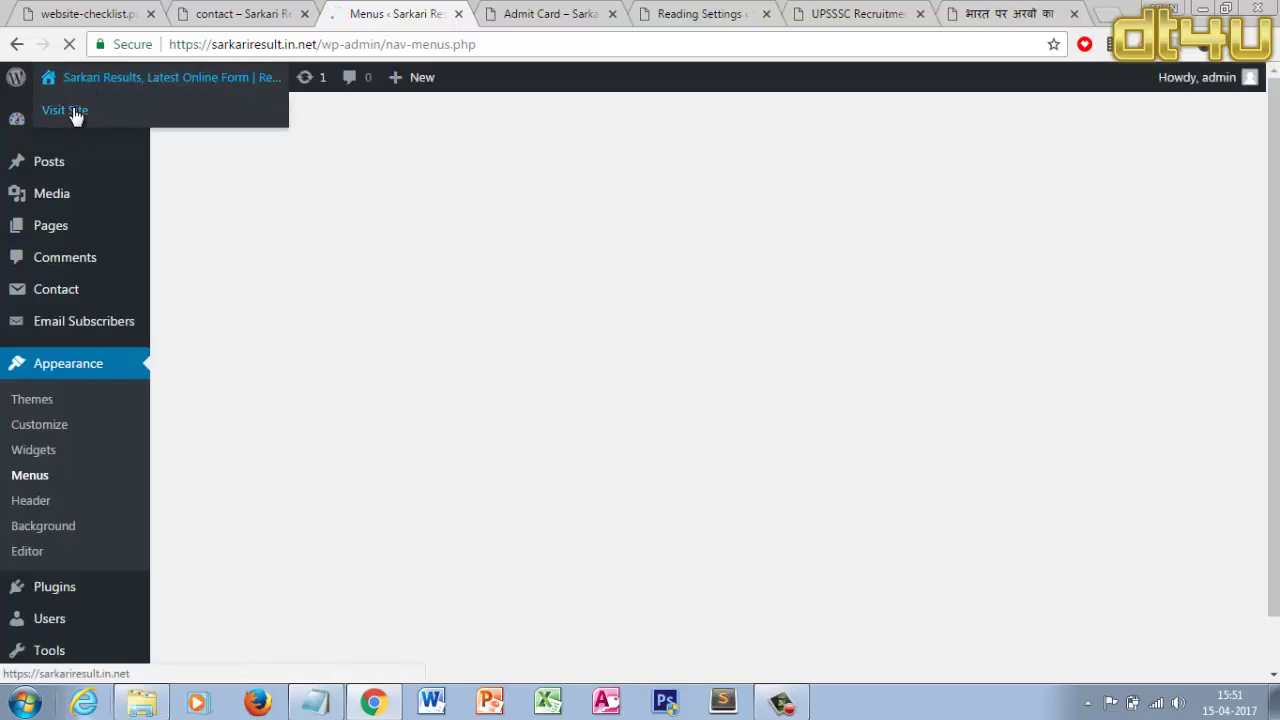
right_click(74, 112)
click(158, 122)
click(488, 14)
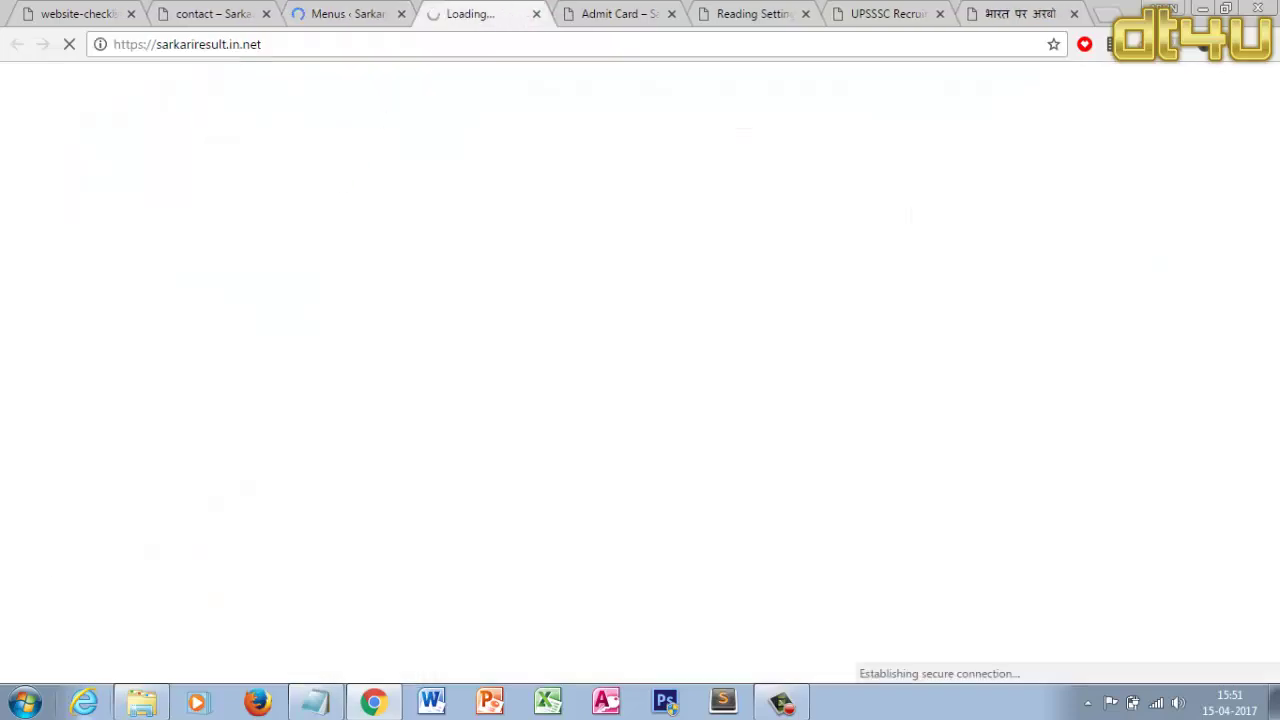
click(638, 14)
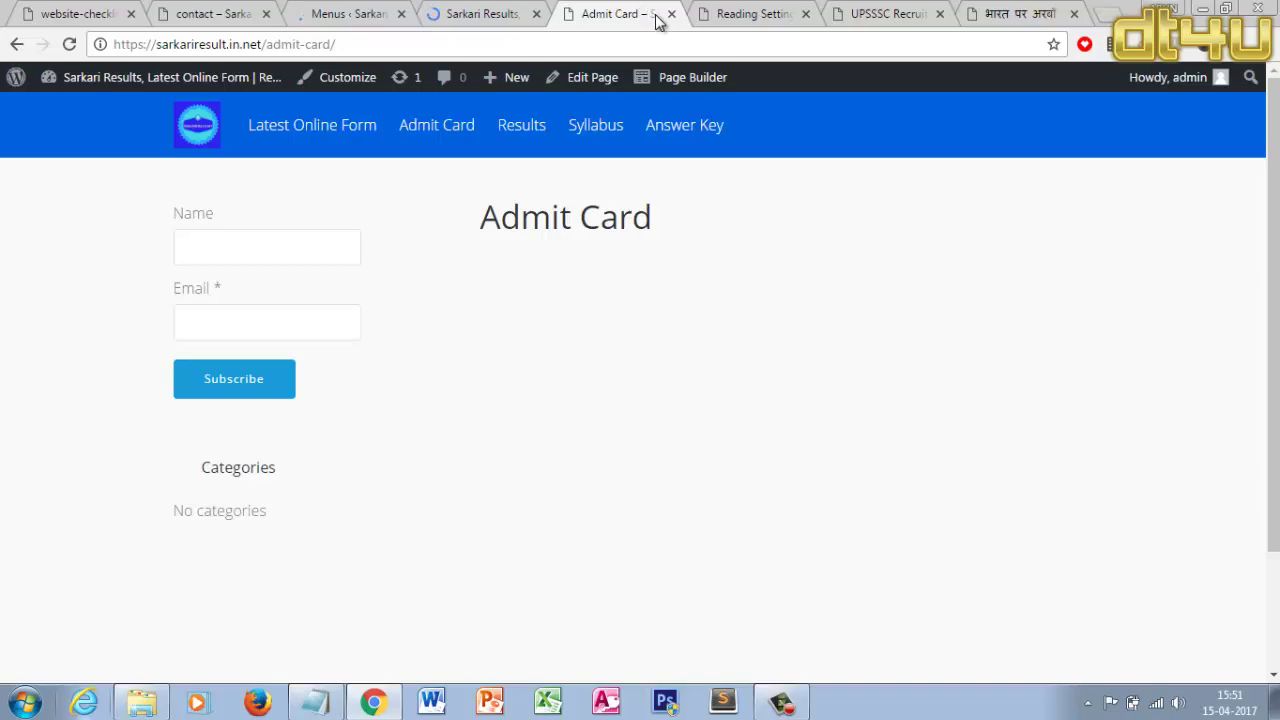
click(672, 16)
click(486, 12)
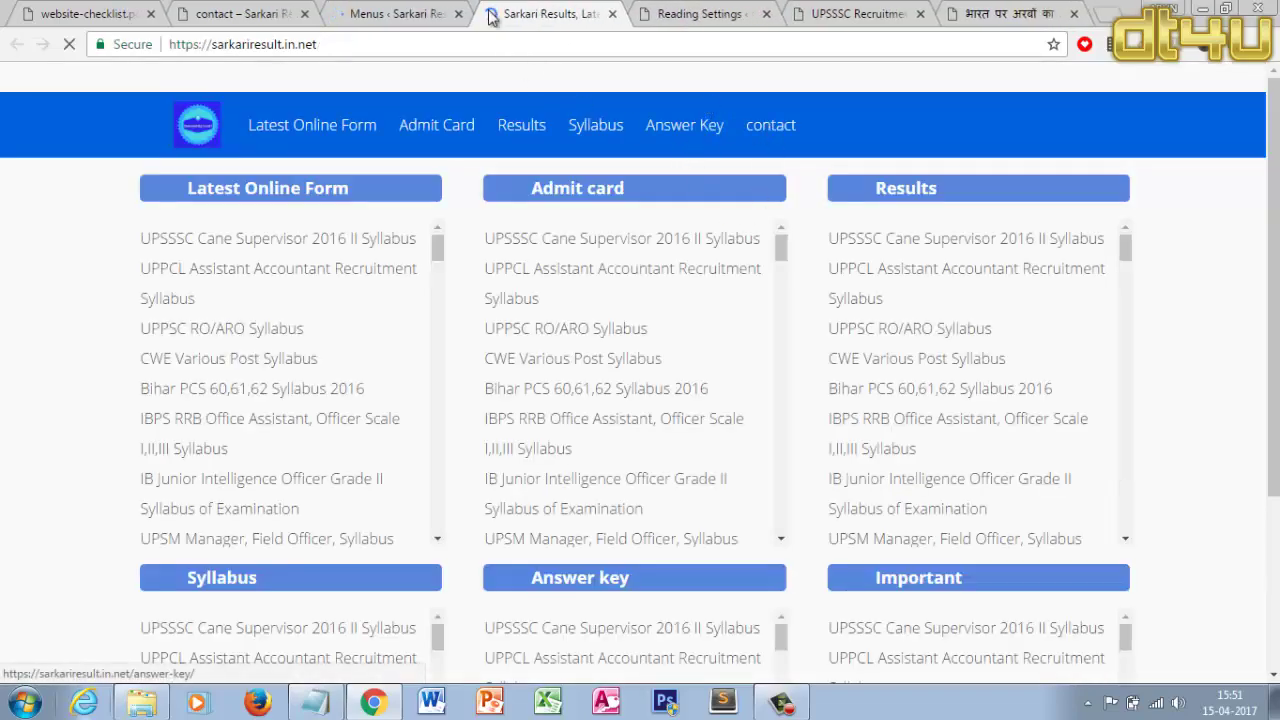
click(418, 9)
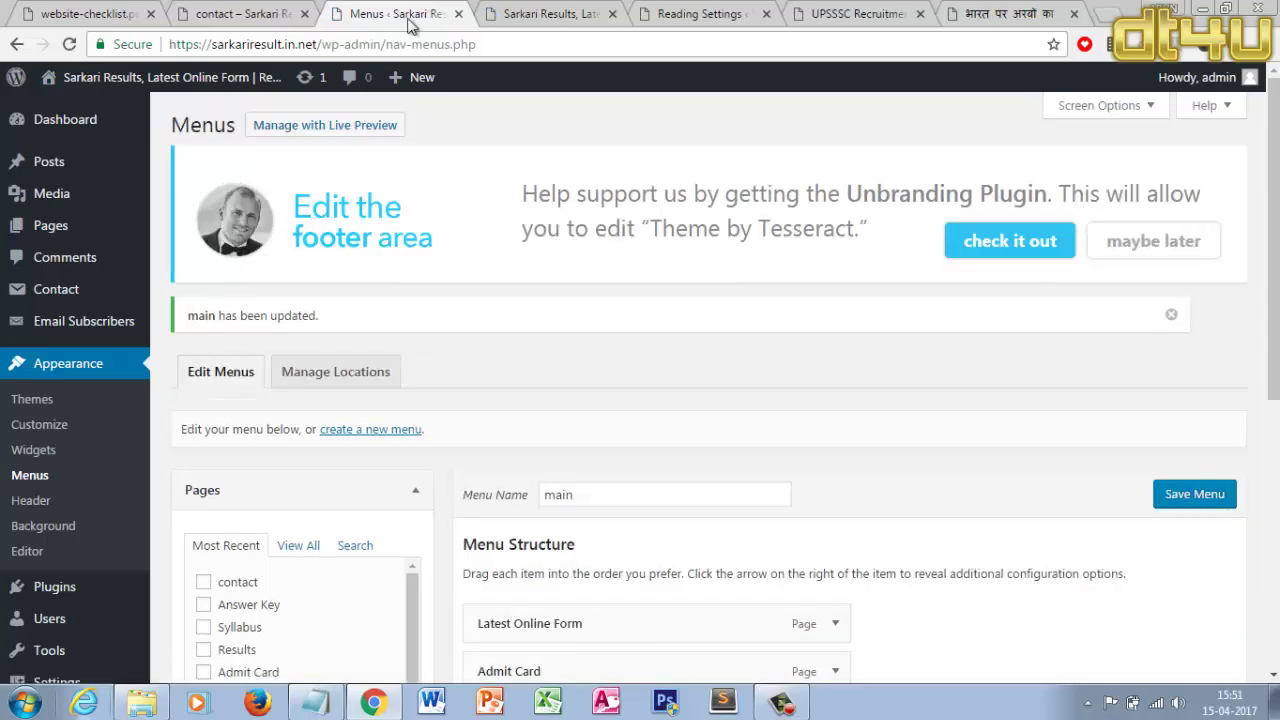
click(307, 710)
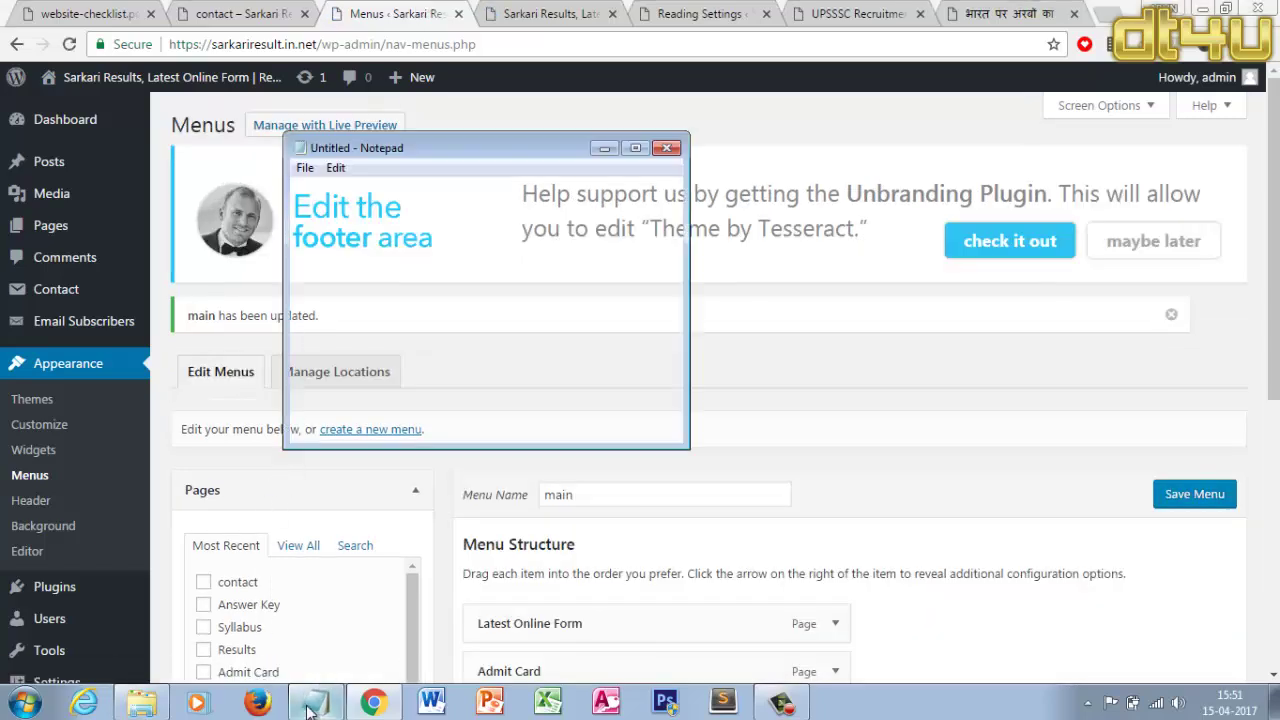
click(308, 710)
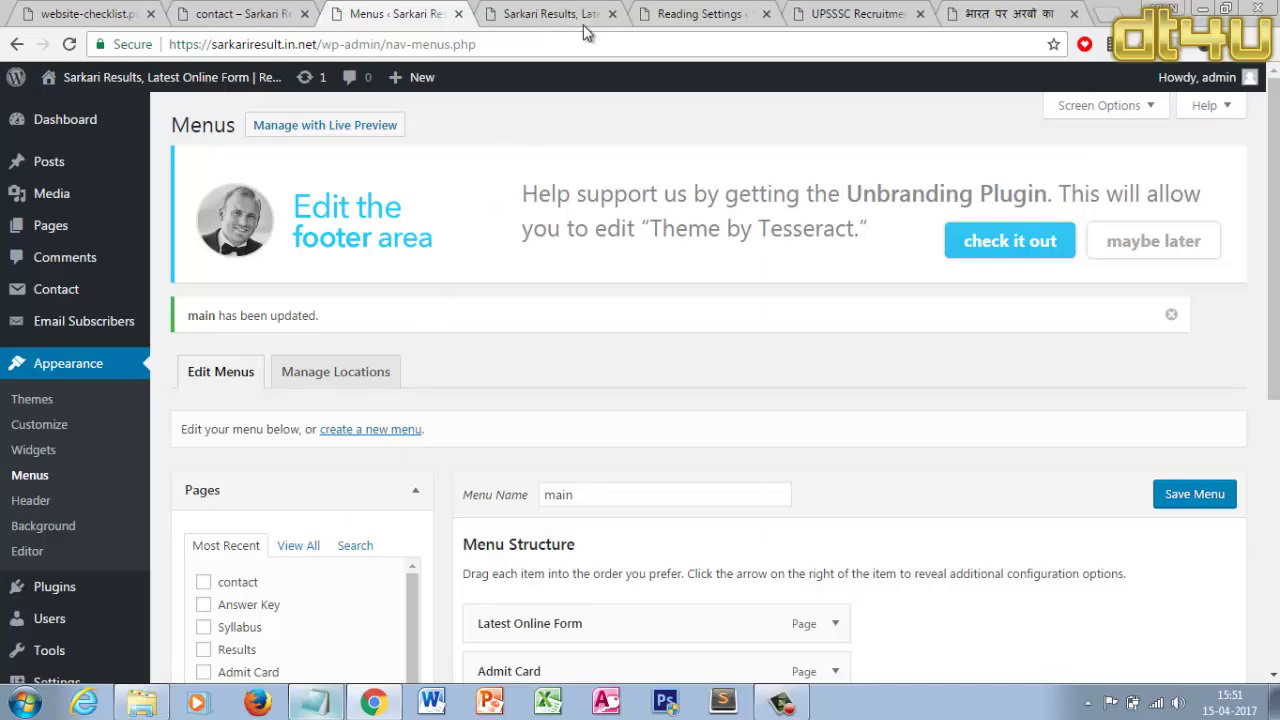
click(520, 10)
Insert the Google Map content block into the contact page in Page Builder
click(263, 13)
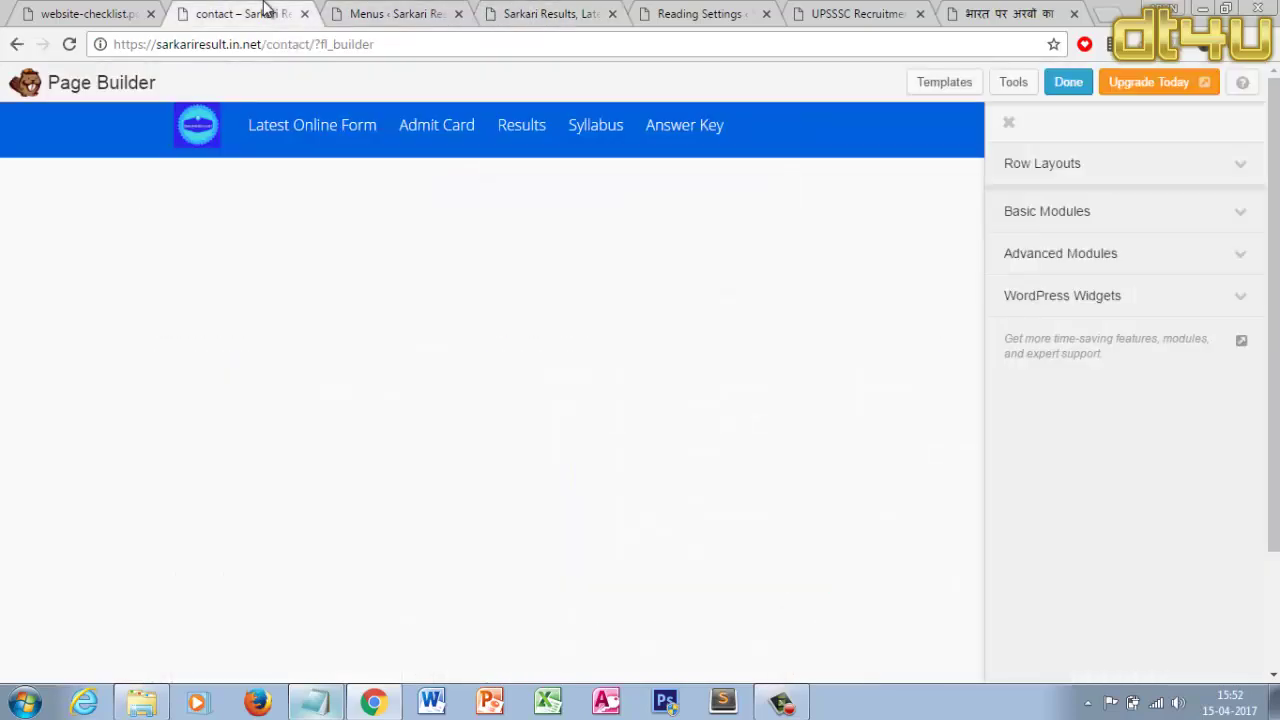
click(874, 612)
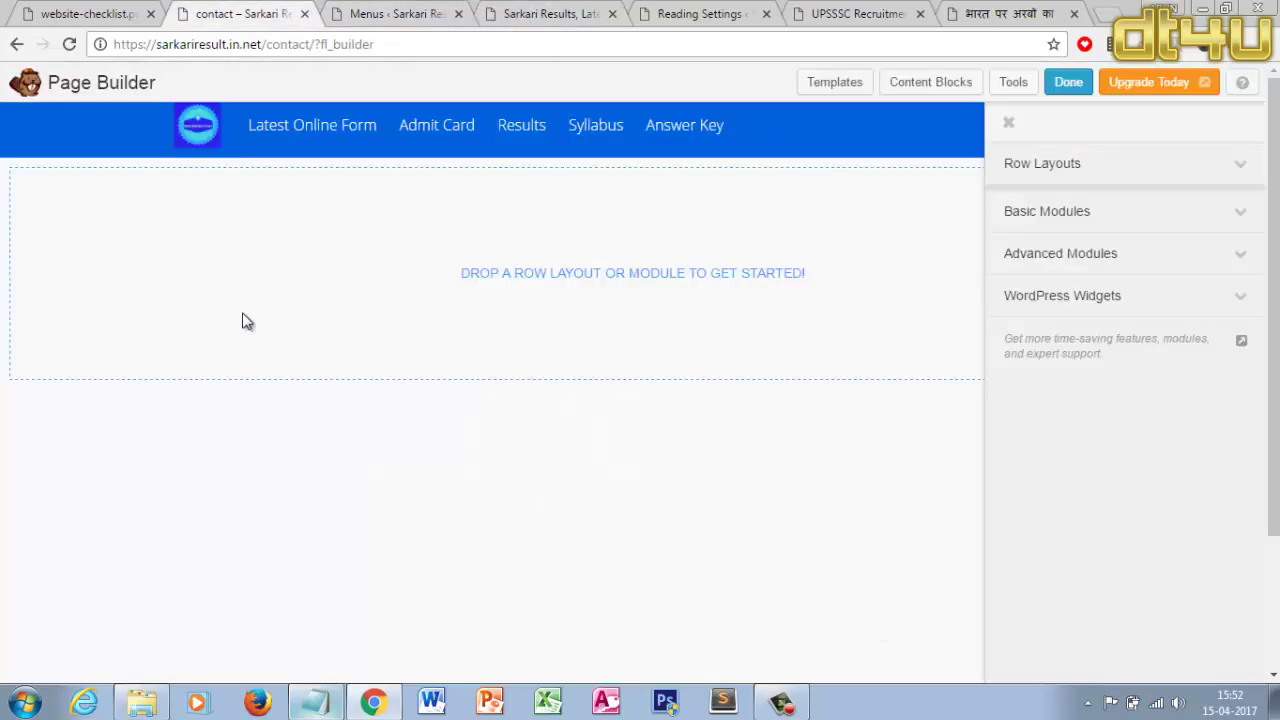
click(1008, 123)
click(953, 90)
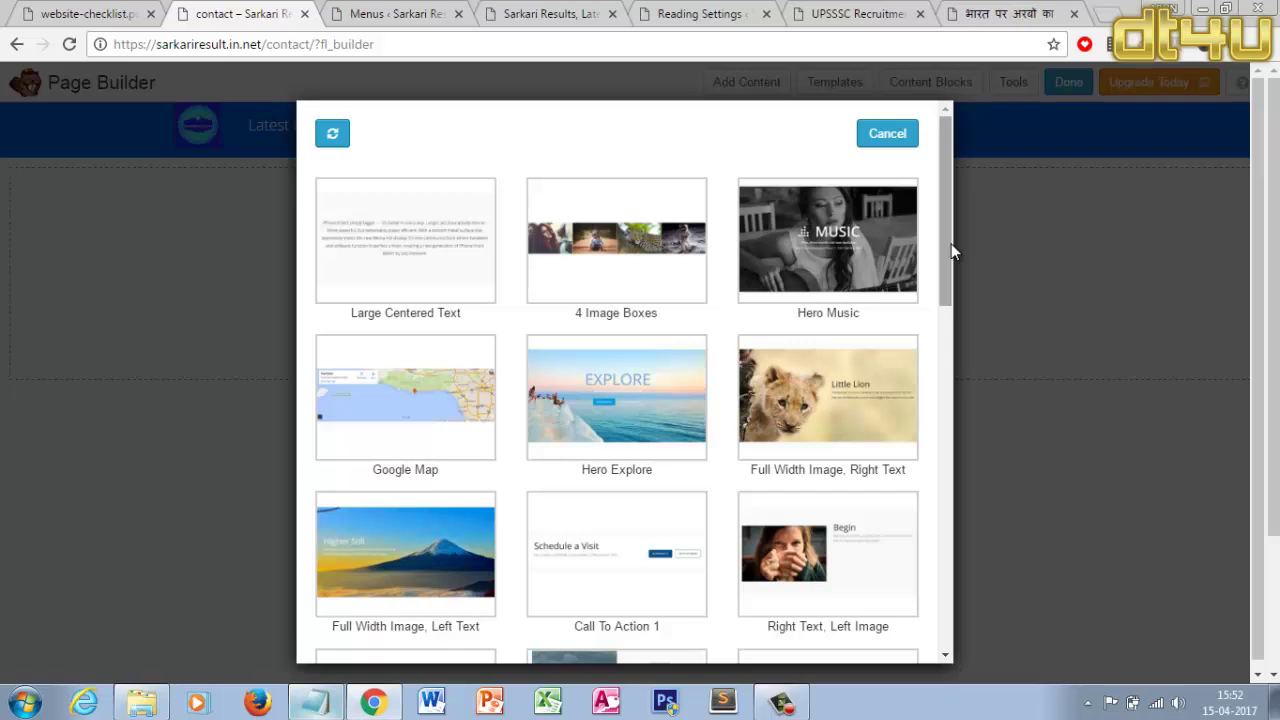
scroll(951, 245, down, 4)
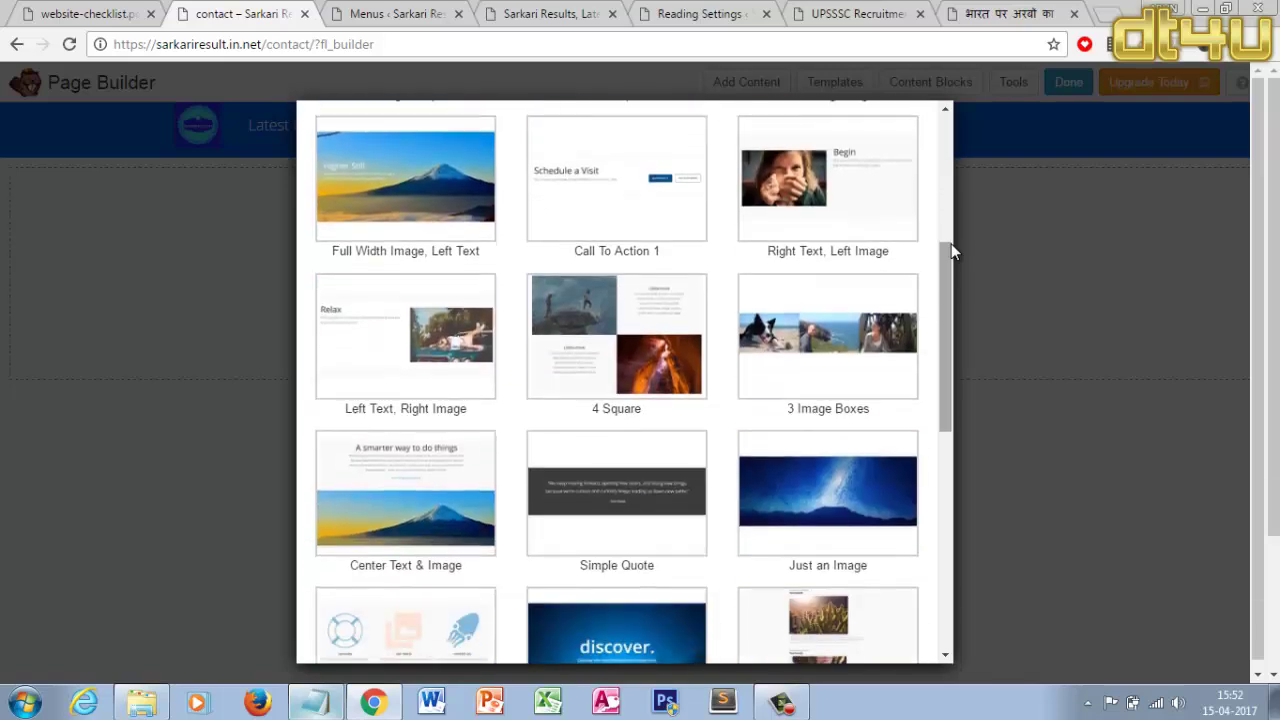
scroll(950, 251, down, 4)
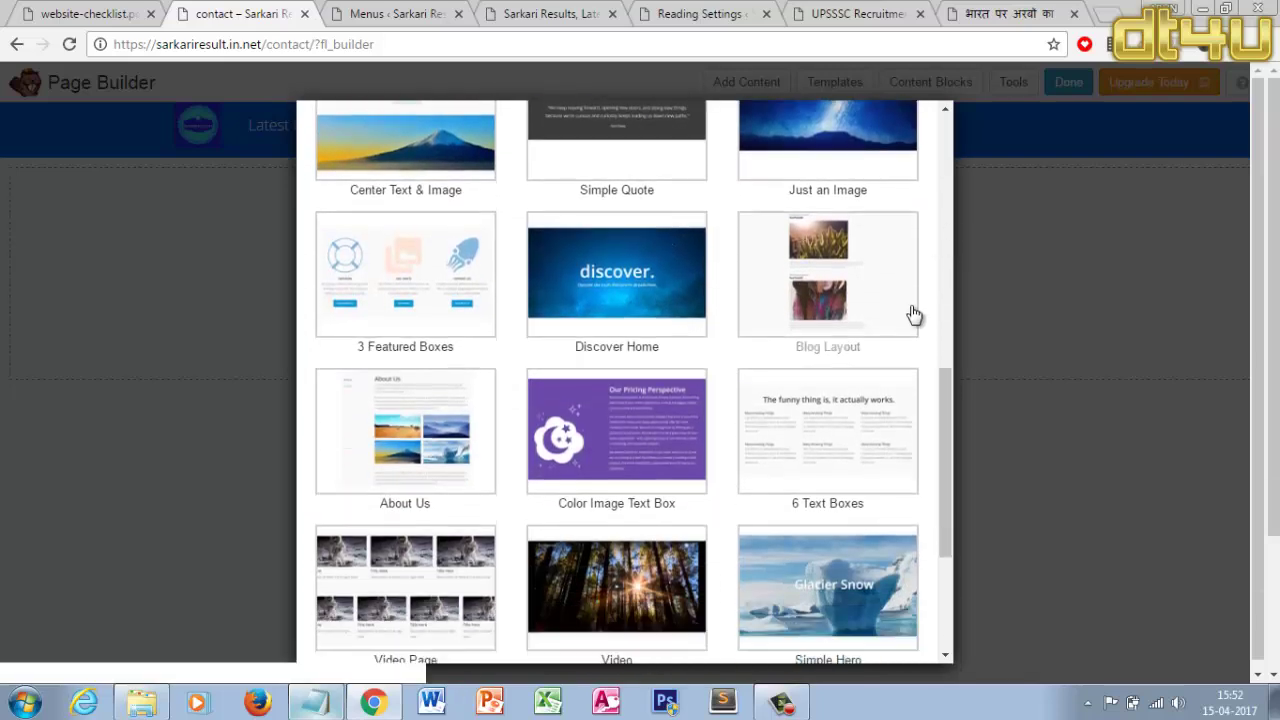
scroll(926, 341, down, 3)
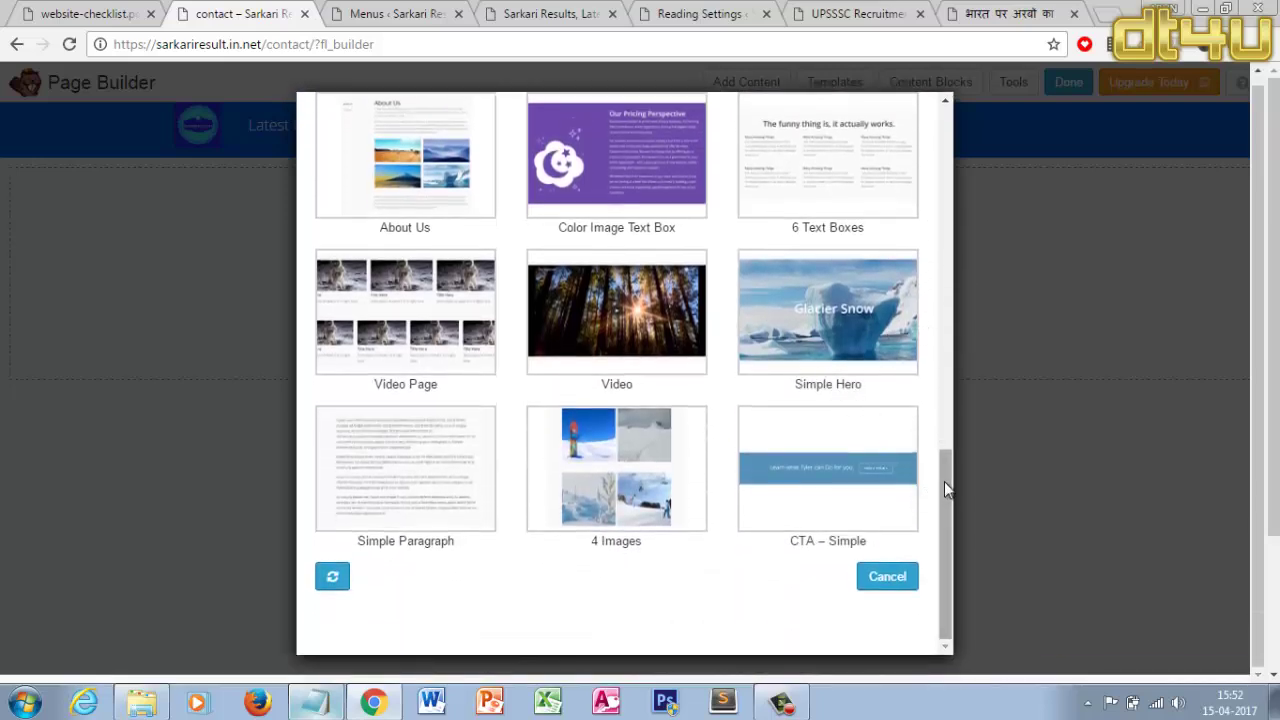
drag(944, 481, 948, 373)
scroll(600, 250, down, 3)
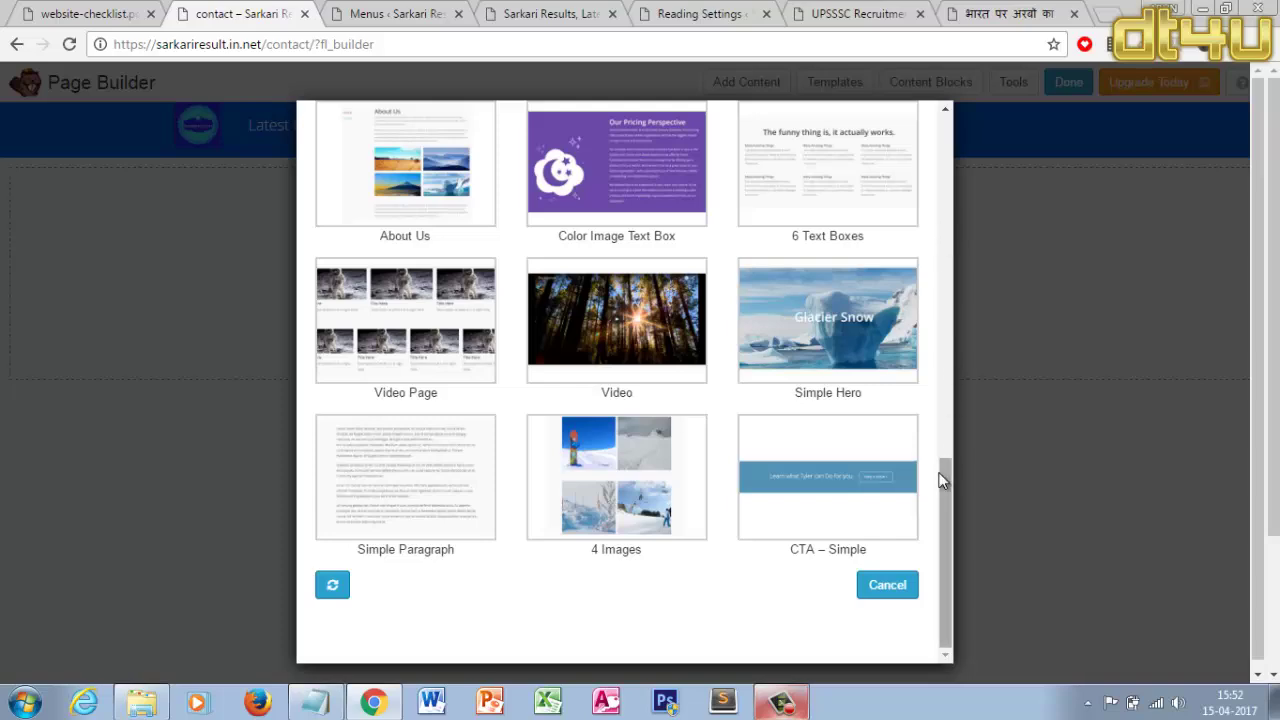
drag(940, 497, 941, 167)
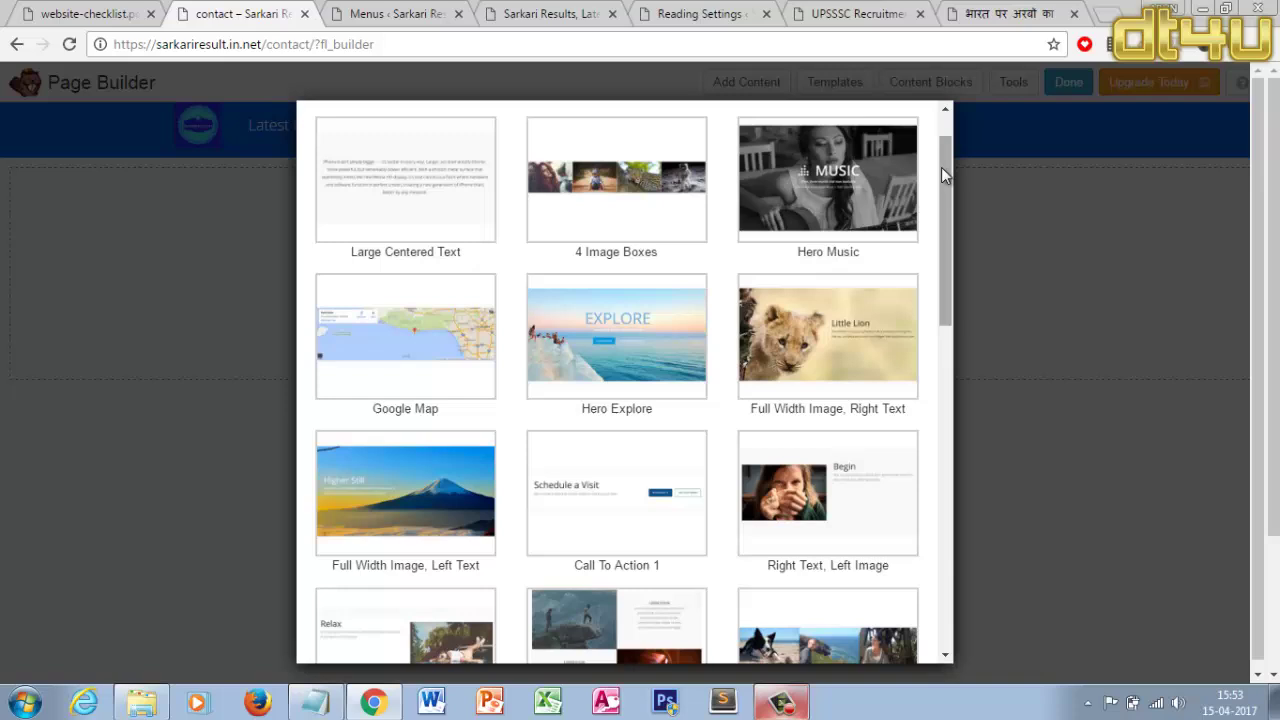
click(403, 343)
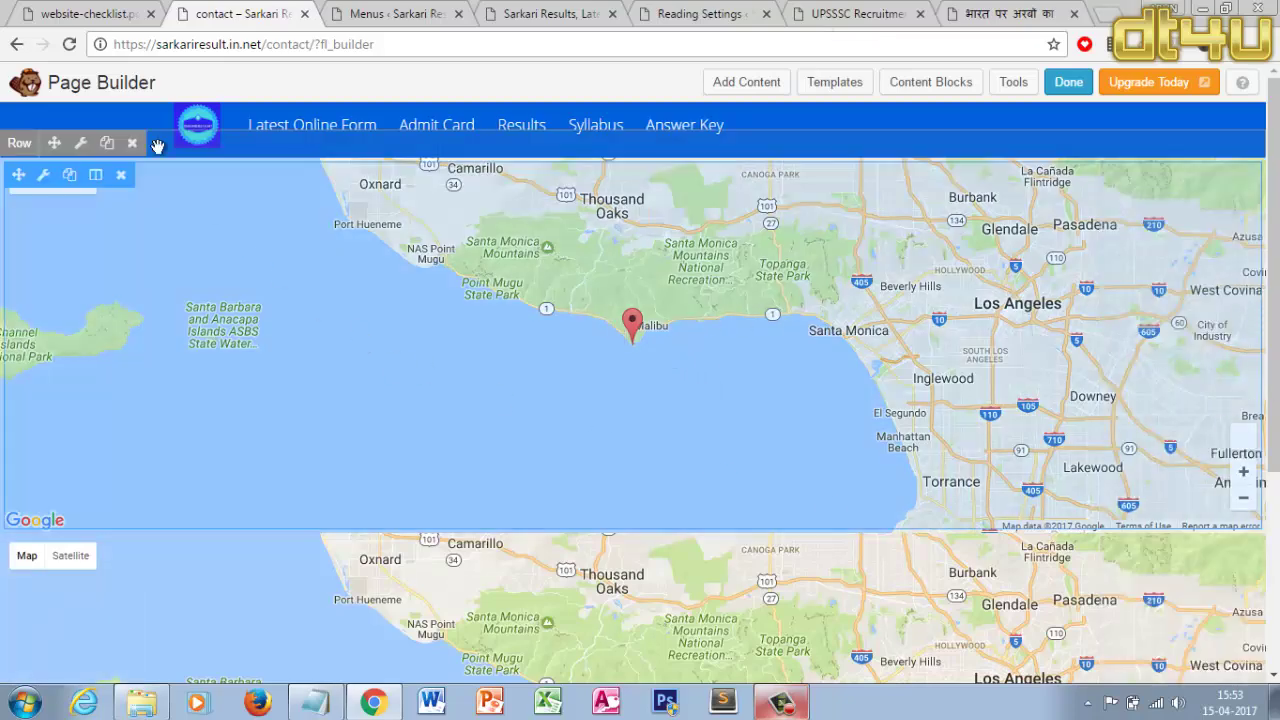
Delete the duplicate map module beneath the first map on the contact page
scroll(146, 497, down, 3)
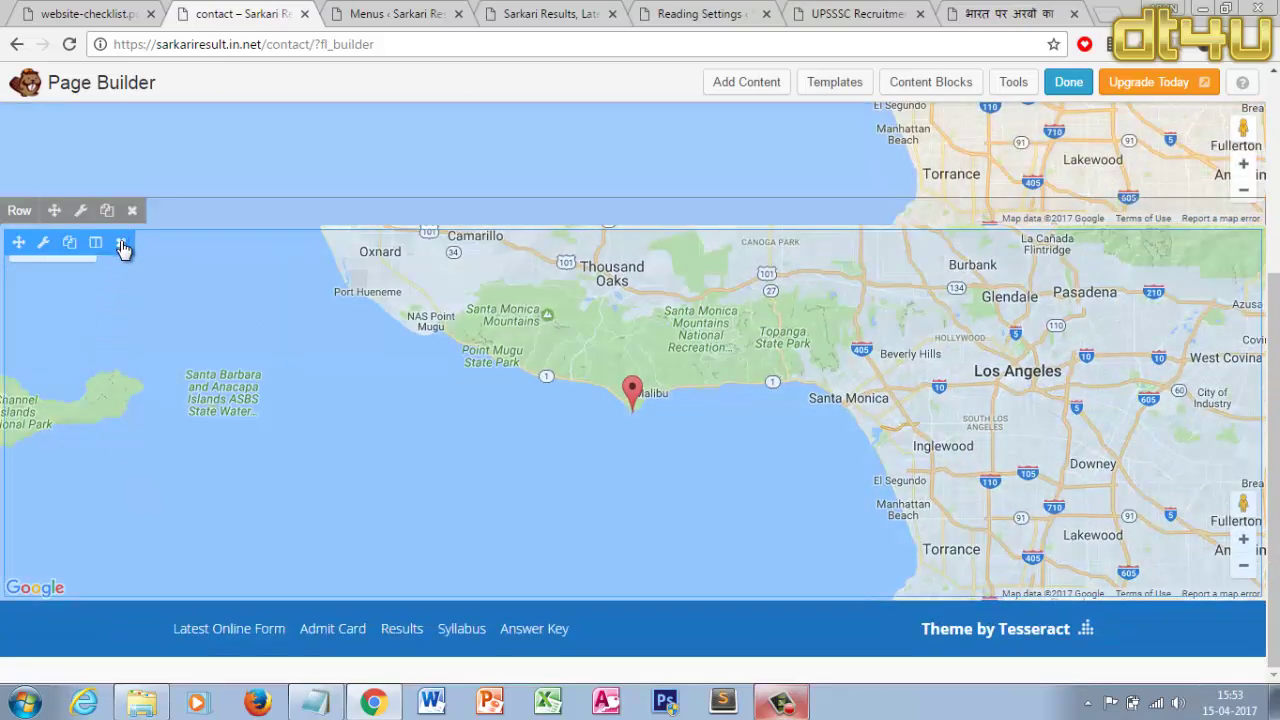
click(121, 243)
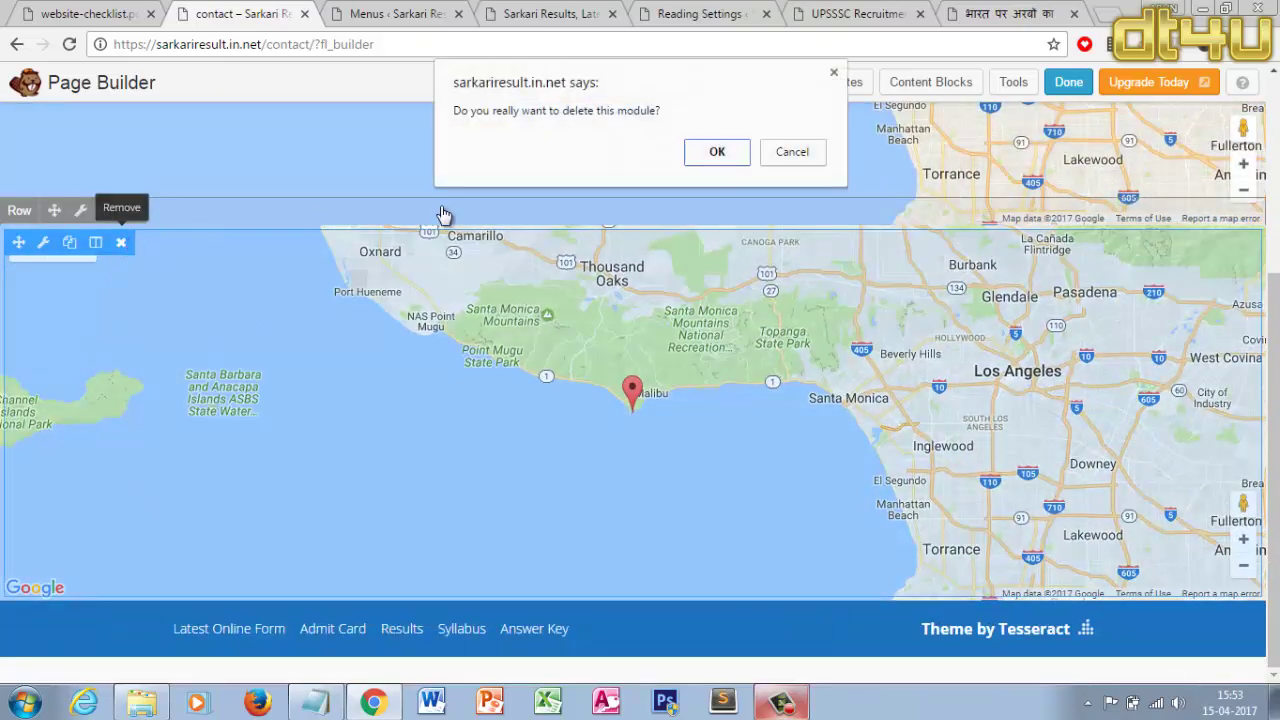
click(716, 152)
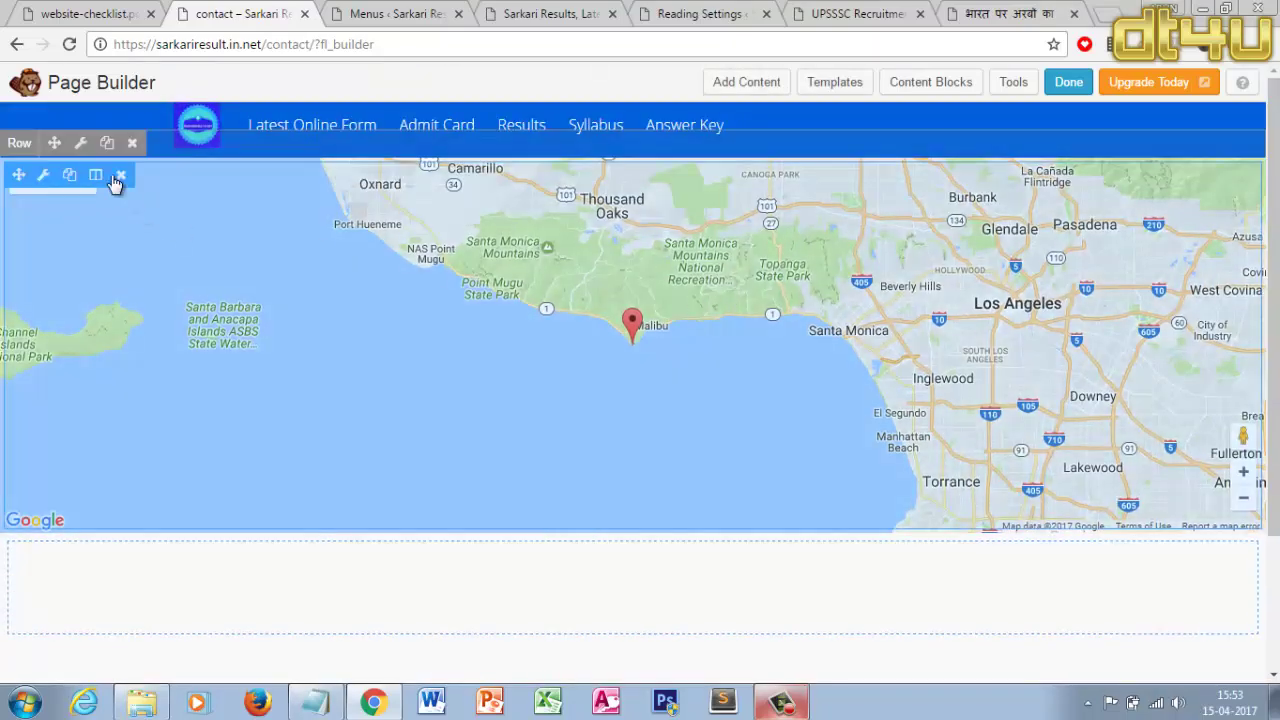
Move the empty column above the map and look through the map and column settings without saving changes
click(47, 178)
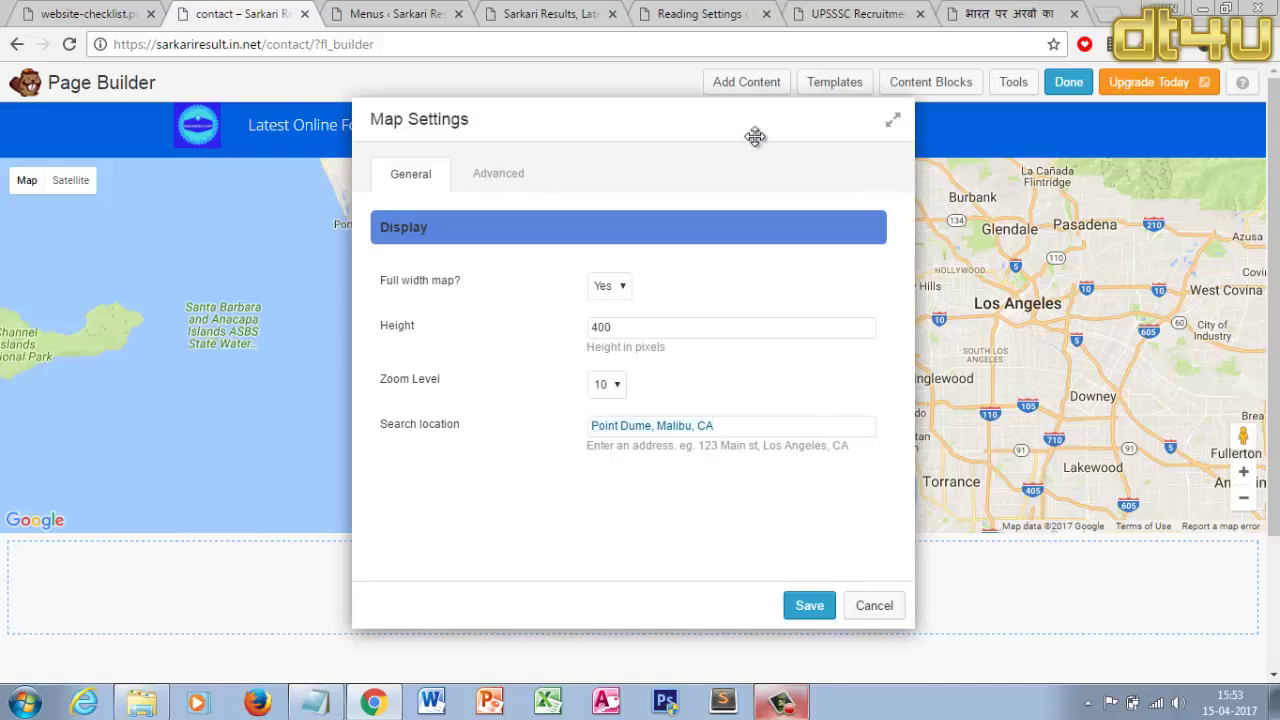
click(886, 606)
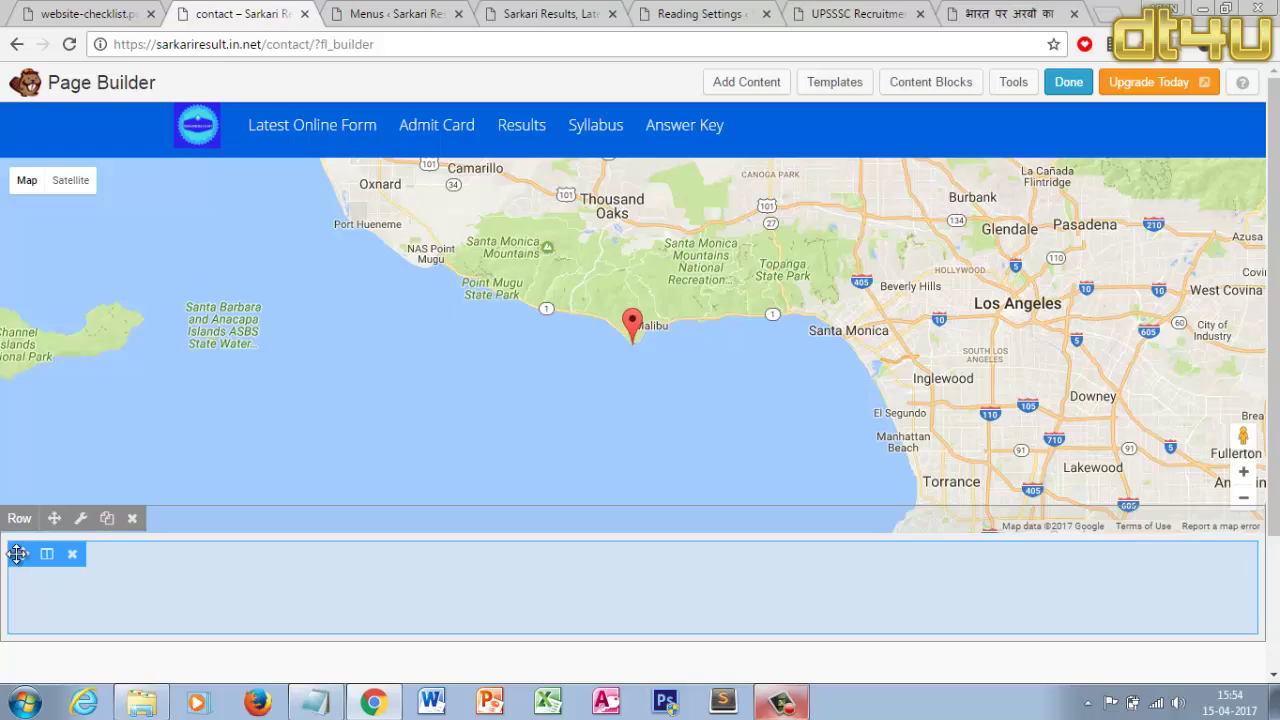
drag(17, 554, 103, 195)
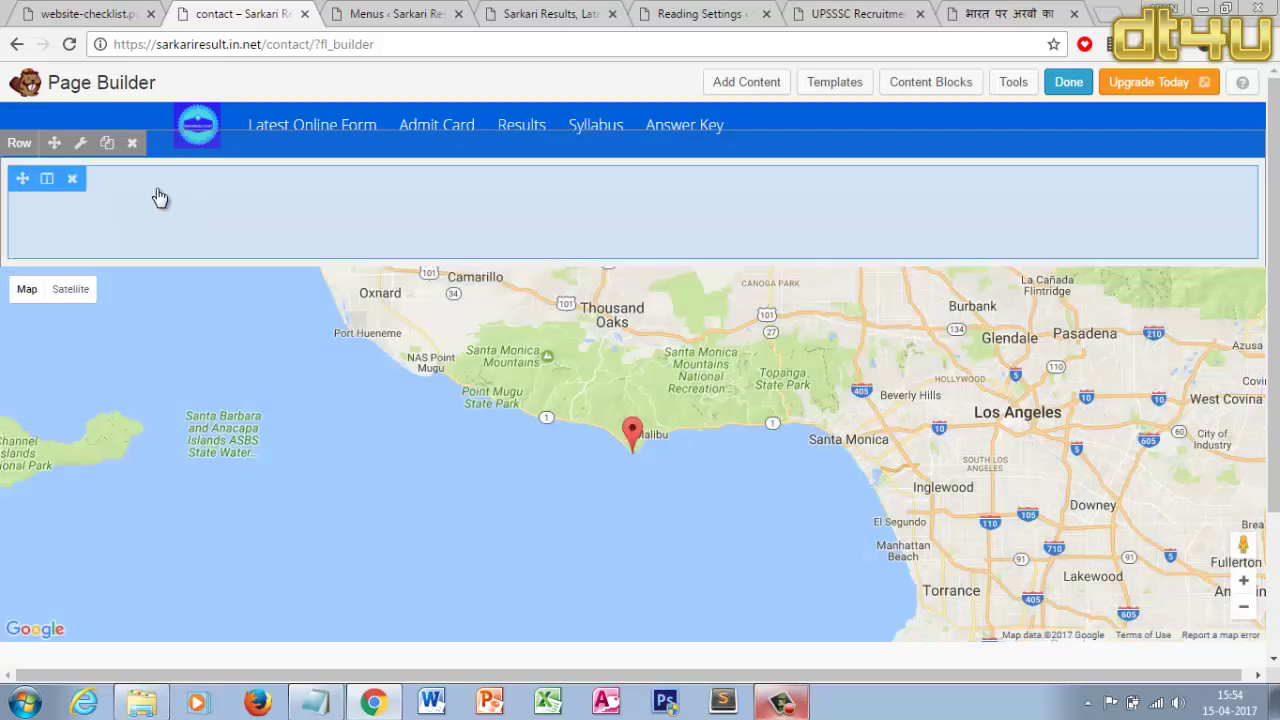
mouse_move(43, 180)
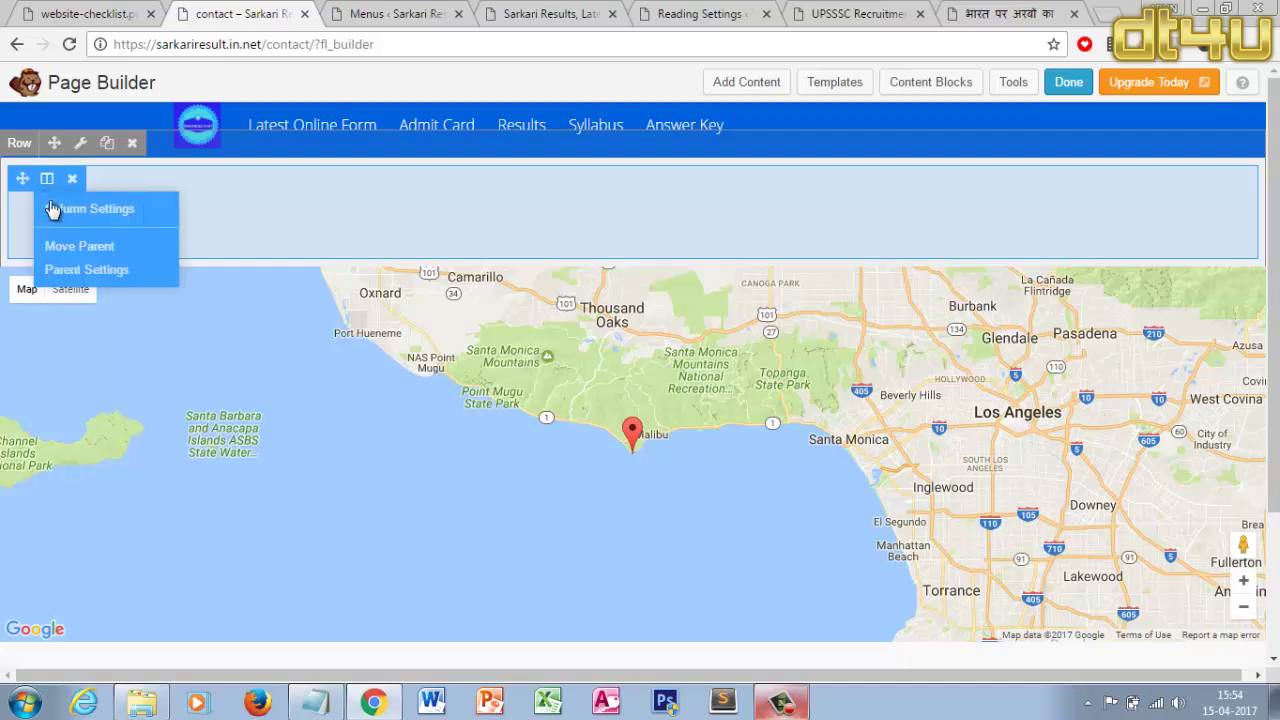
click(54, 209)
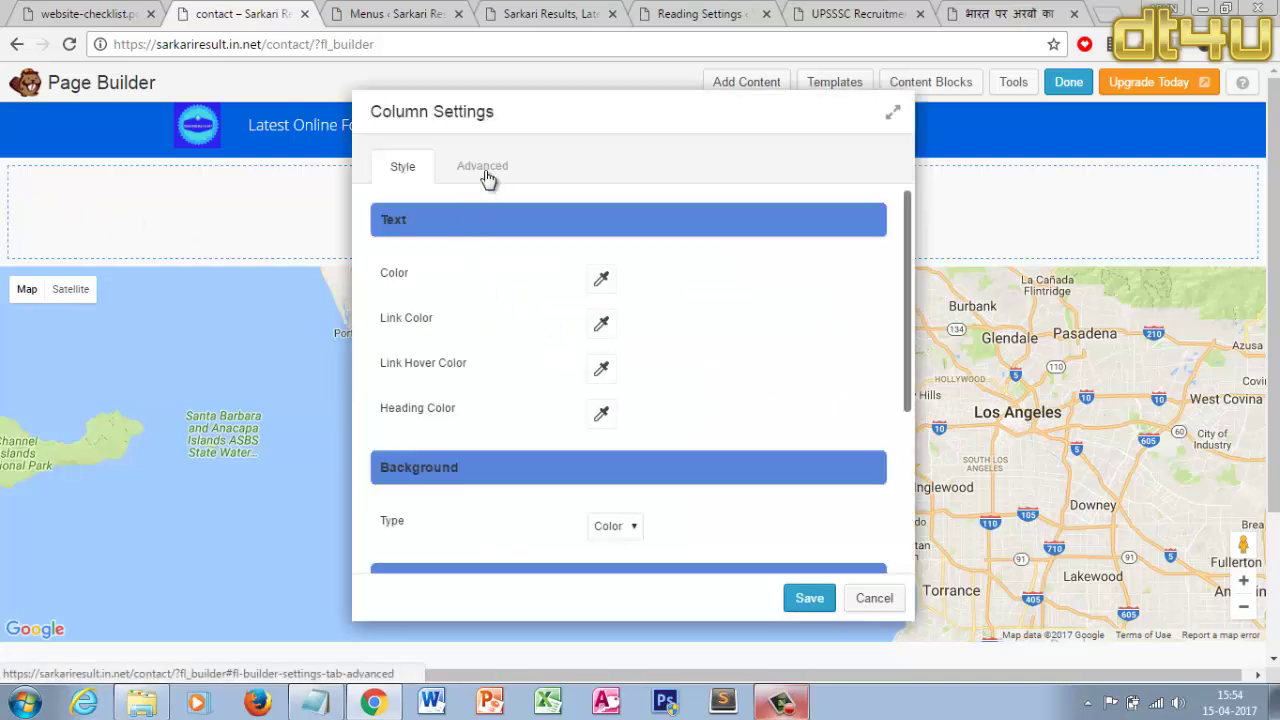
click(485, 172)
click(392, 170)
click(877, 600)
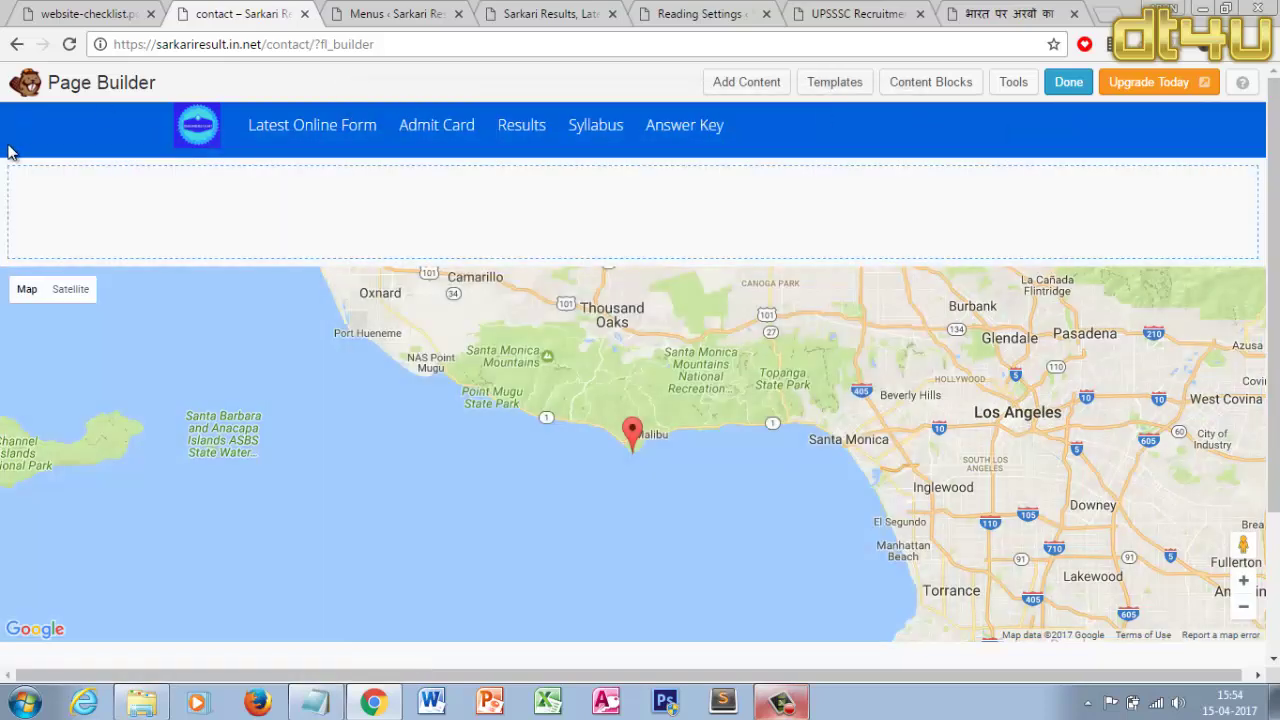
Remove the empty column above the map
mouse_move(69, 214)
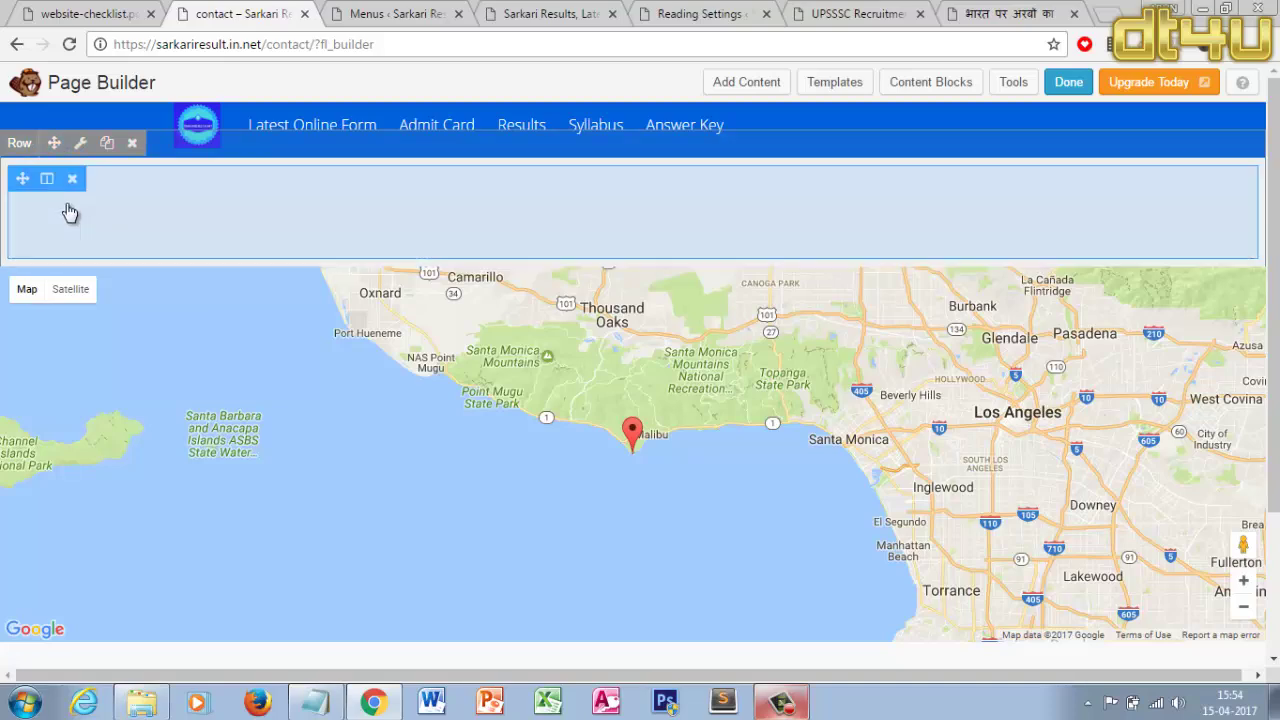
click(72, 182)
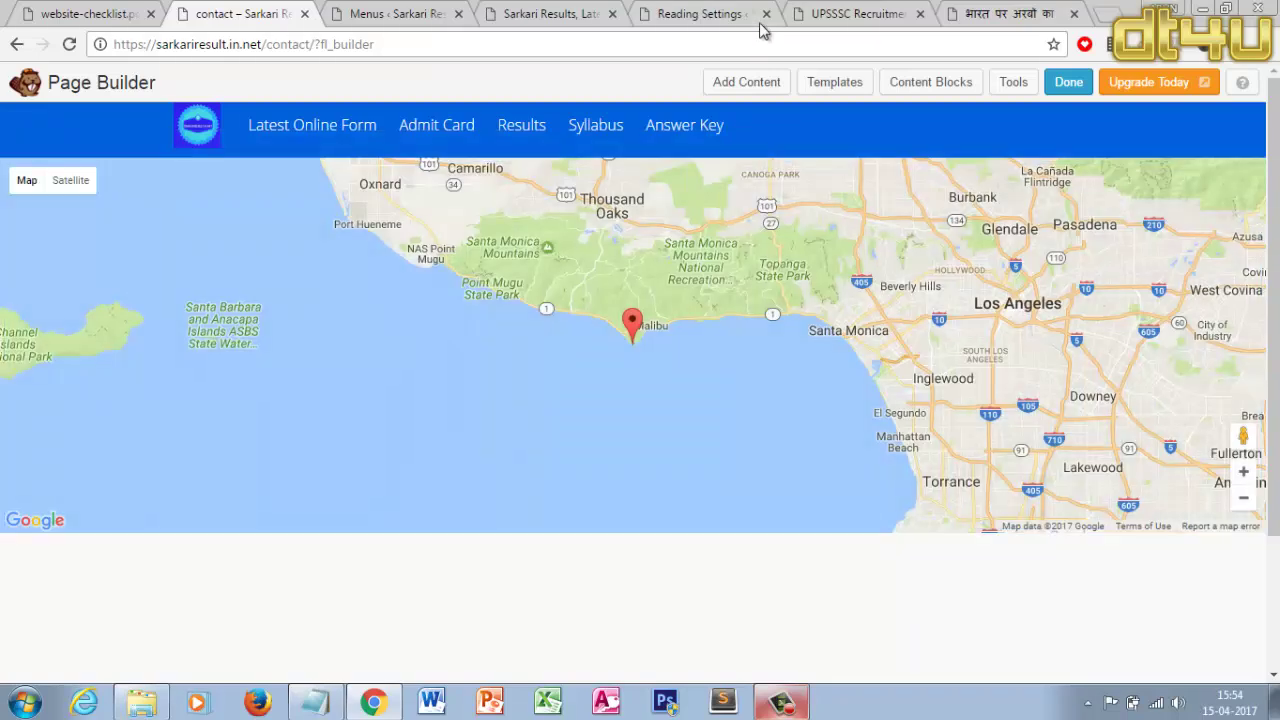
Add a 2 Columns row layout above the map
click(778, 87)
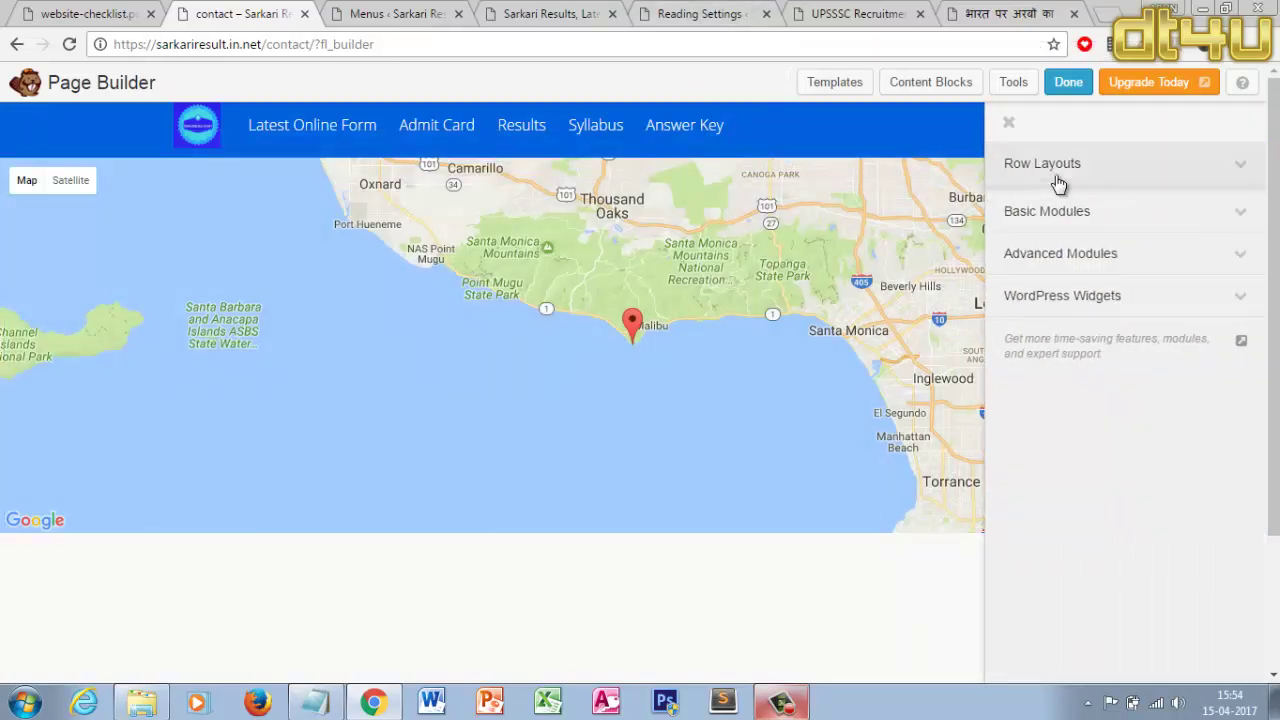
click(1057, 180)
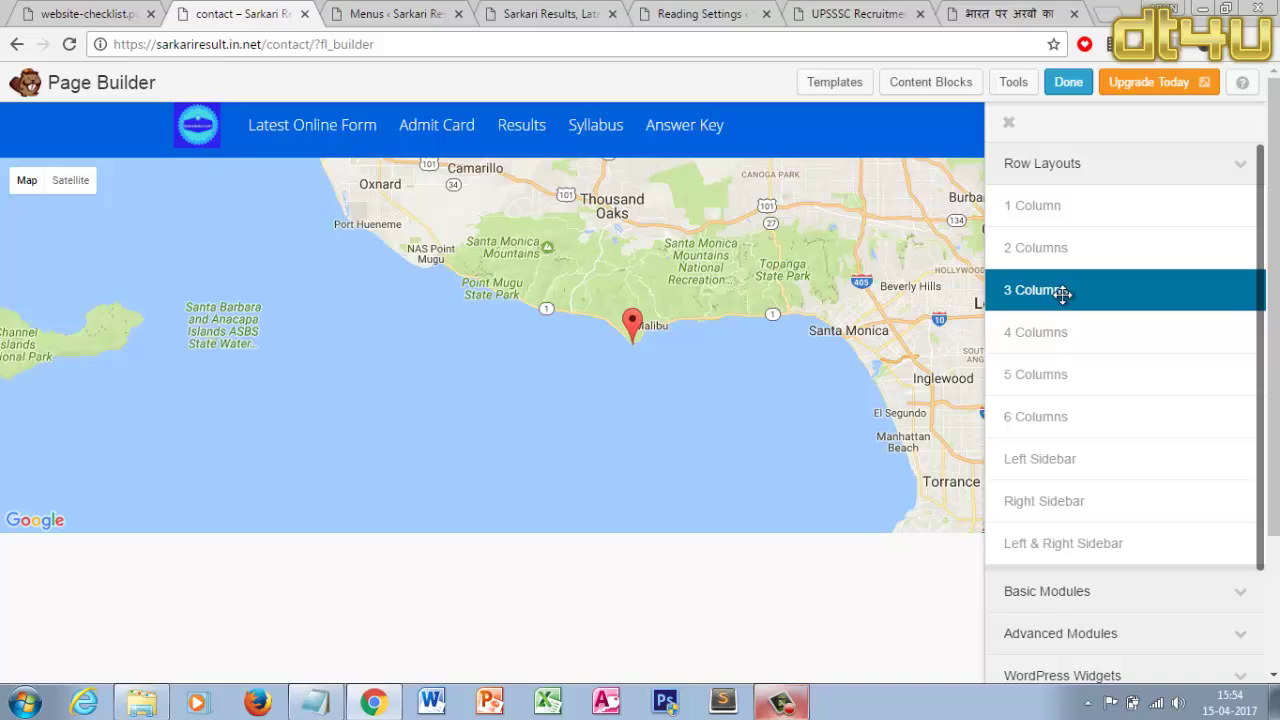
click(1066, 234)
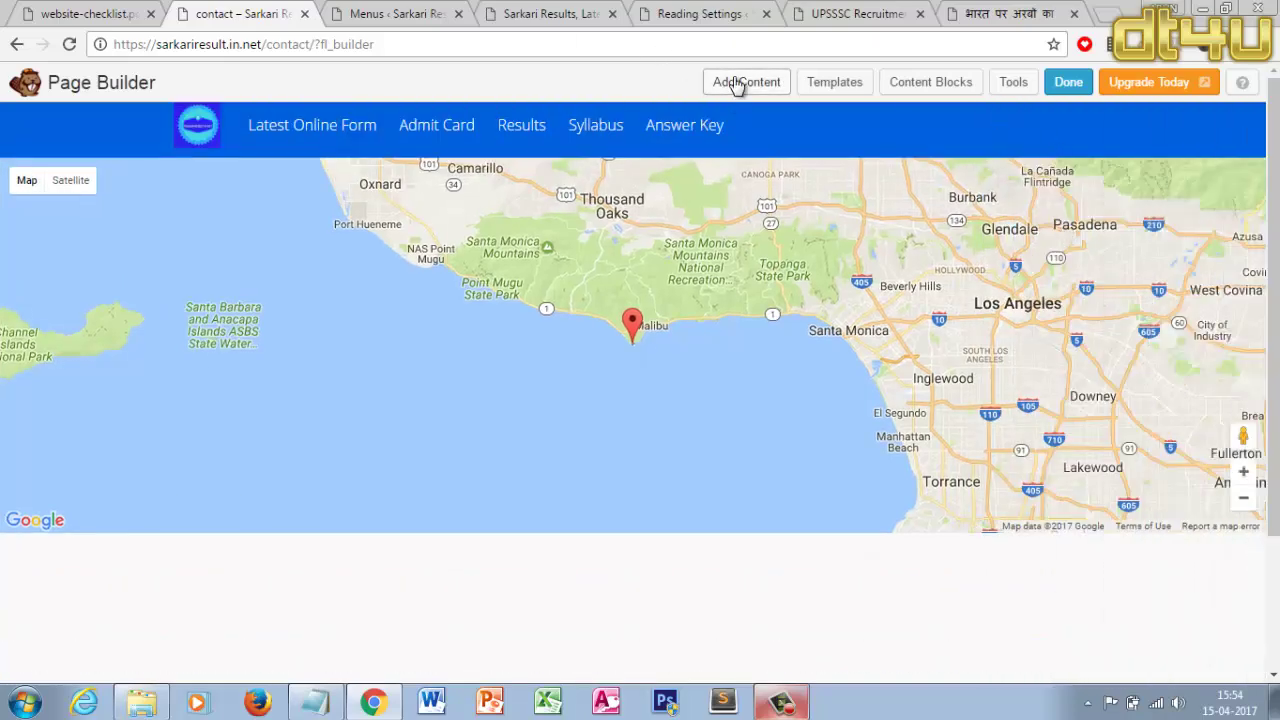
click(736, 86)
drag(1123, 249, 669, 173)
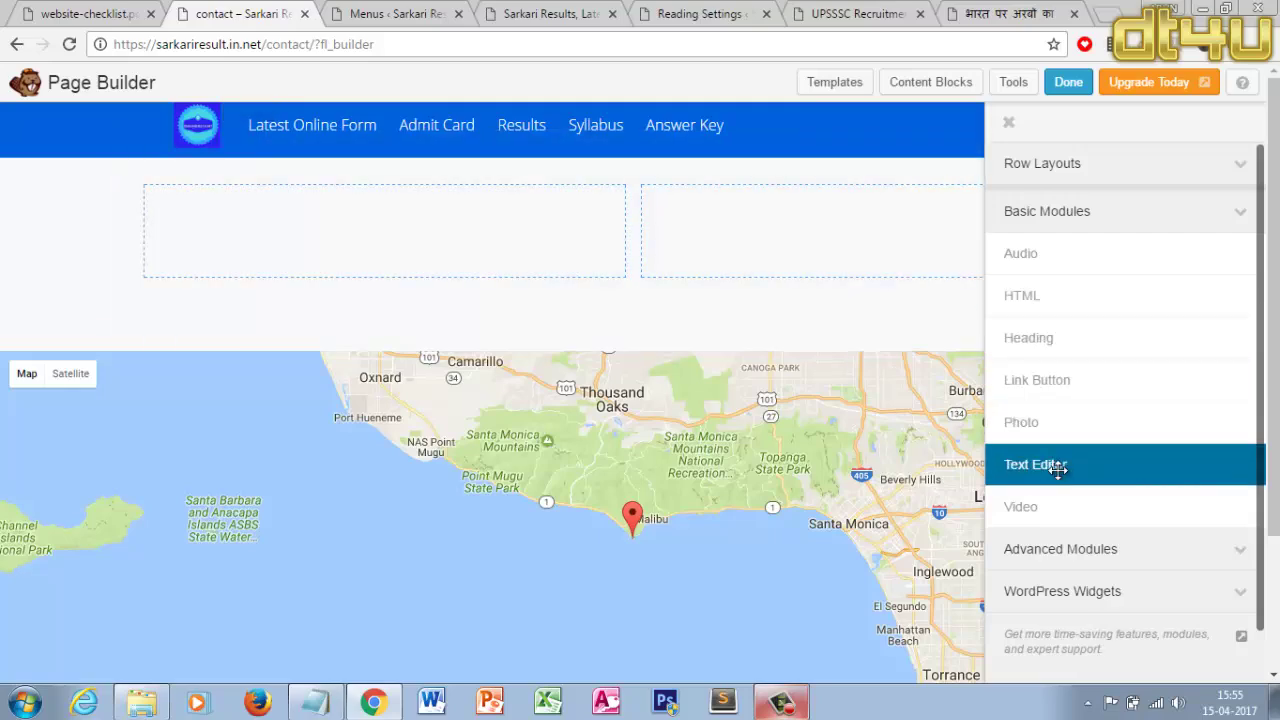
Add a Text Editor module to the row's second column containing [contact-form-7 id="62" title="Contact form 1"], and save it
drag(1052, 466, 928, 271)
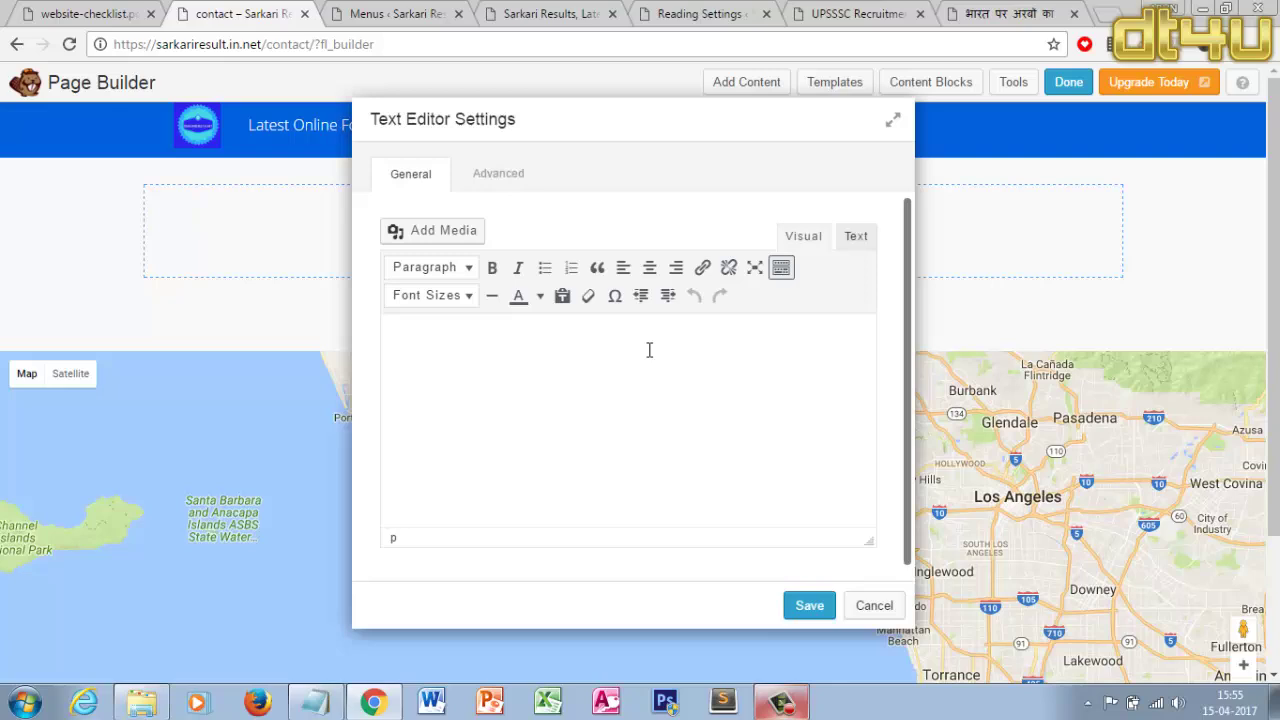
click(649, 350)
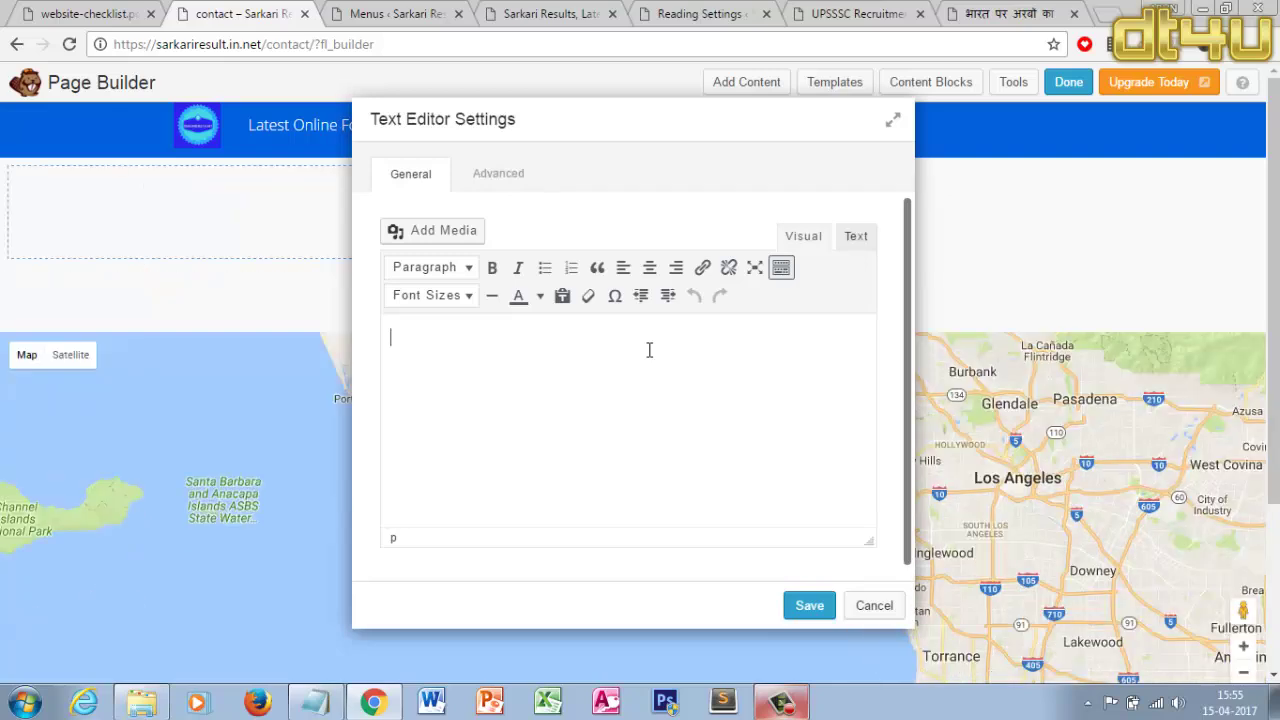
right_click(649, 350)
click(585, 367)
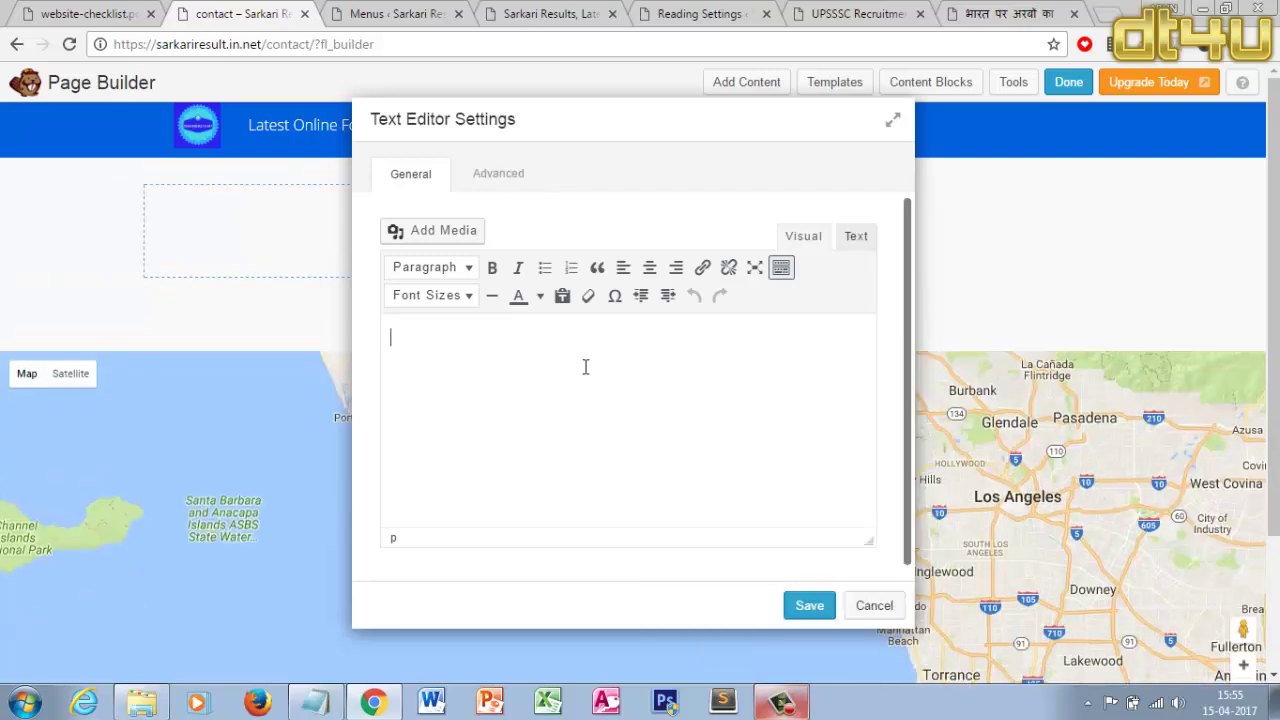
text([contact-form-7 id="62" title="Contact form 1"])
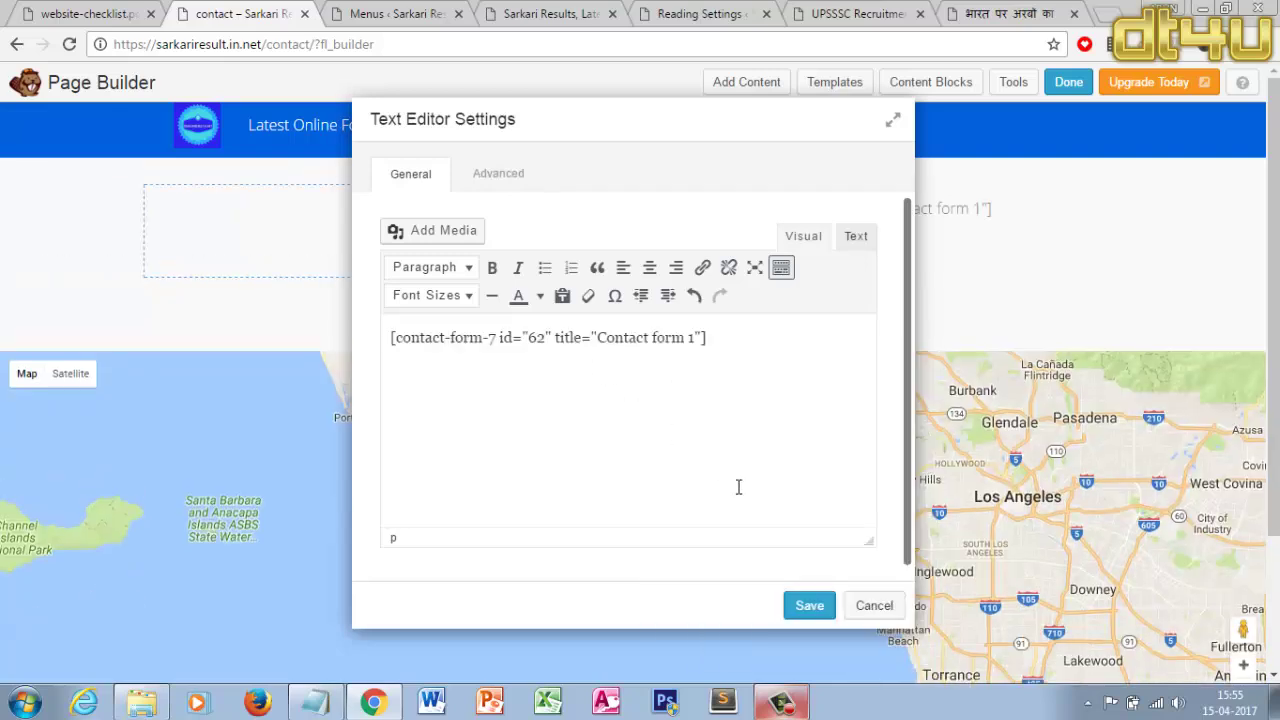
click(810, 607)
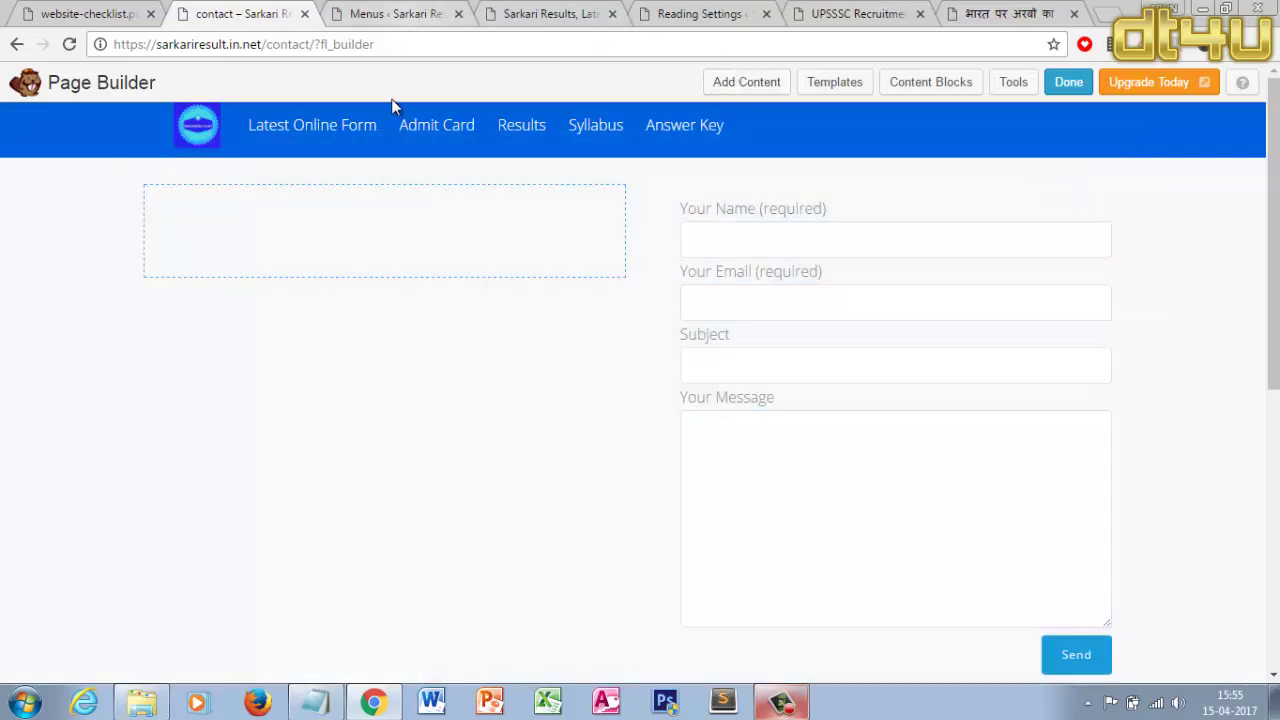
Finish editing the contact page and publish the changes
mouse_move(389, 223)
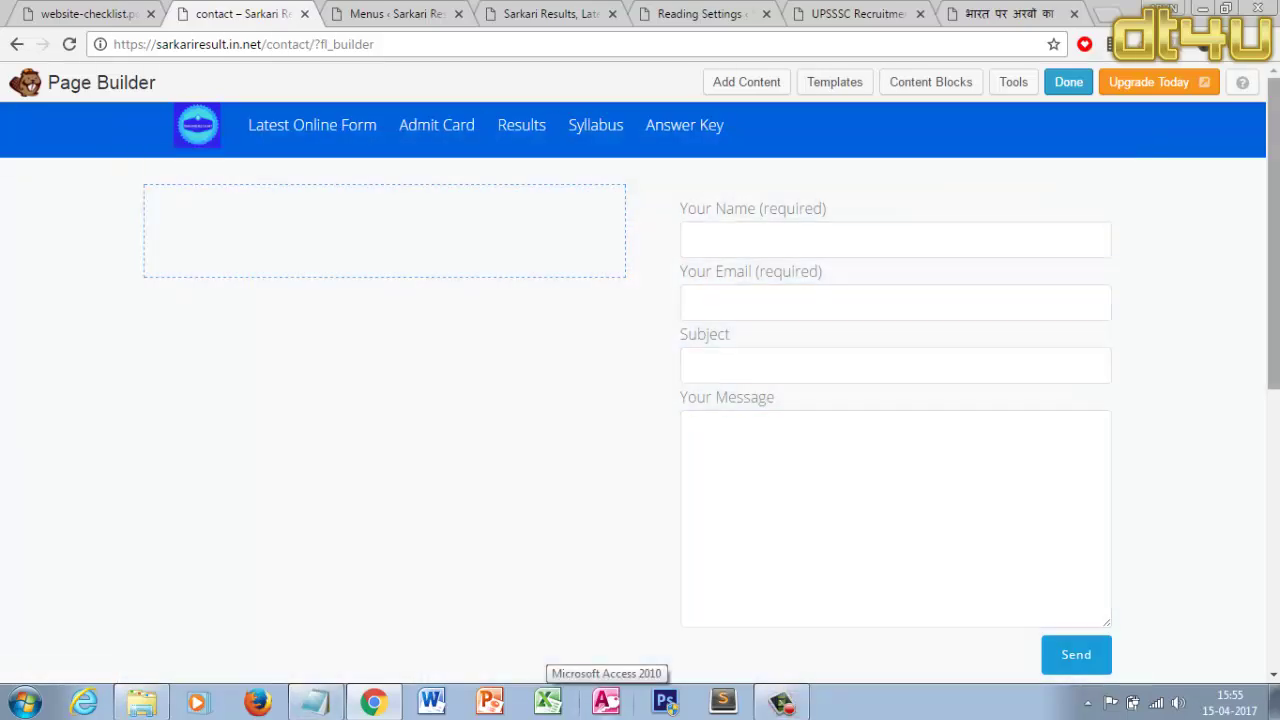
mouse_move(1273, 270)
mouse_down()
mouse_move(1273, 540)
mouse_move(1262, 271)
mouse_up()
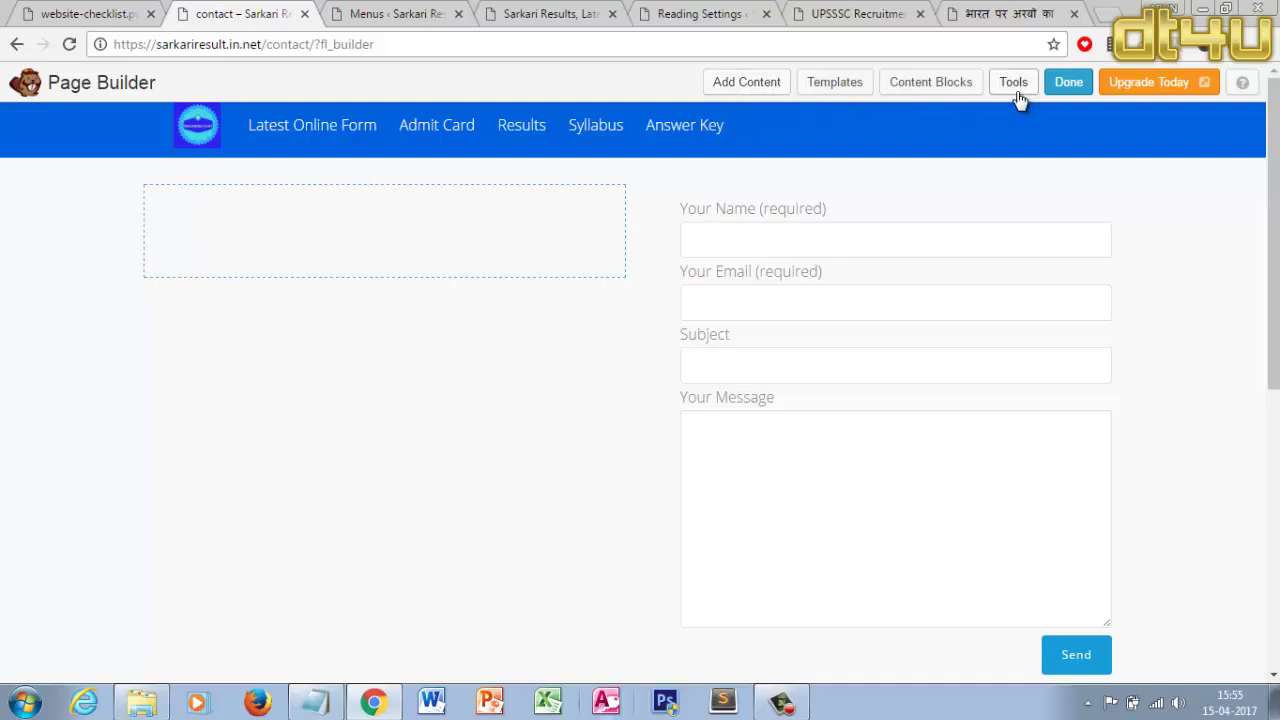
click(1066, 84)
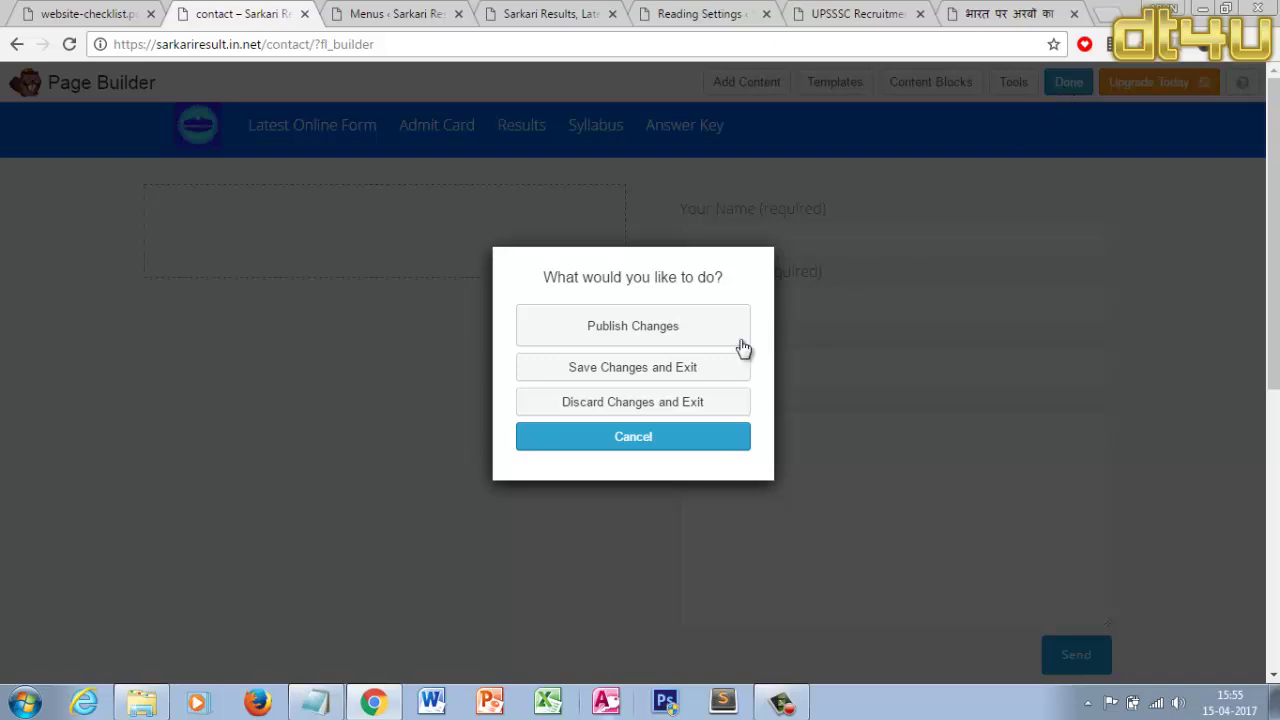
click(700, 336)
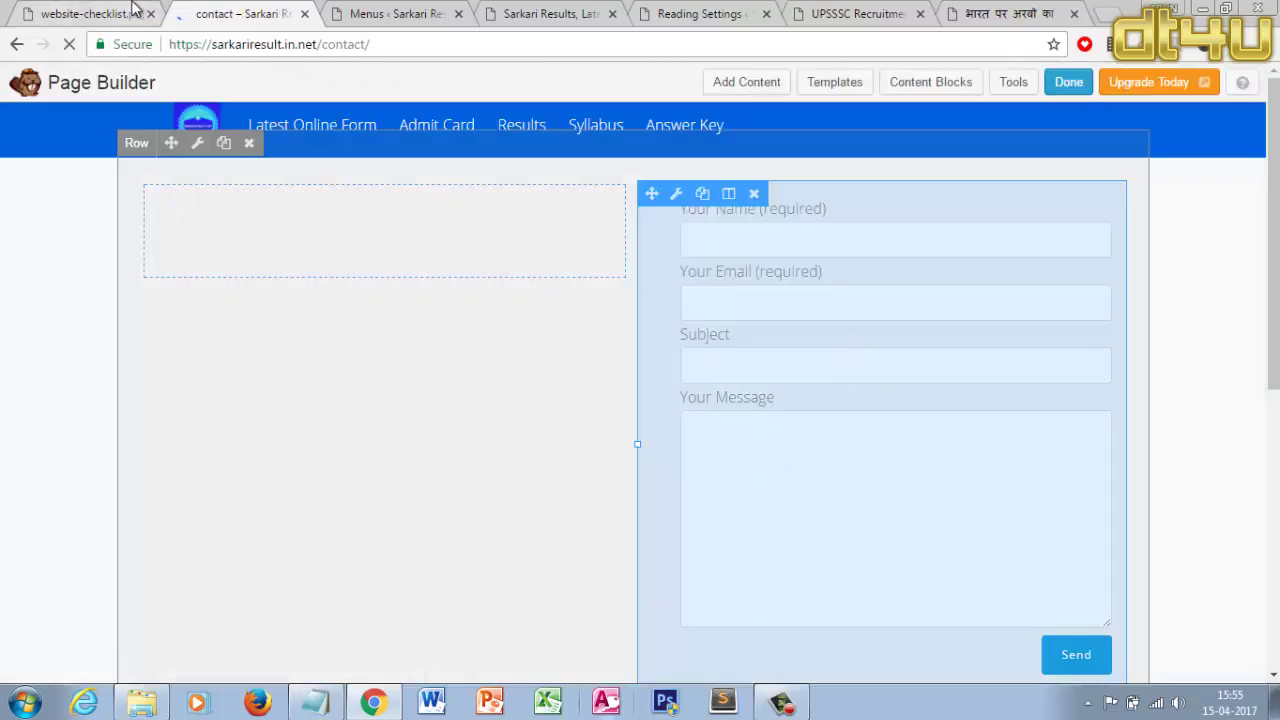
Tick Contact Page in the website-checklist.pdf document
click(85, 14)
click(743, 185)
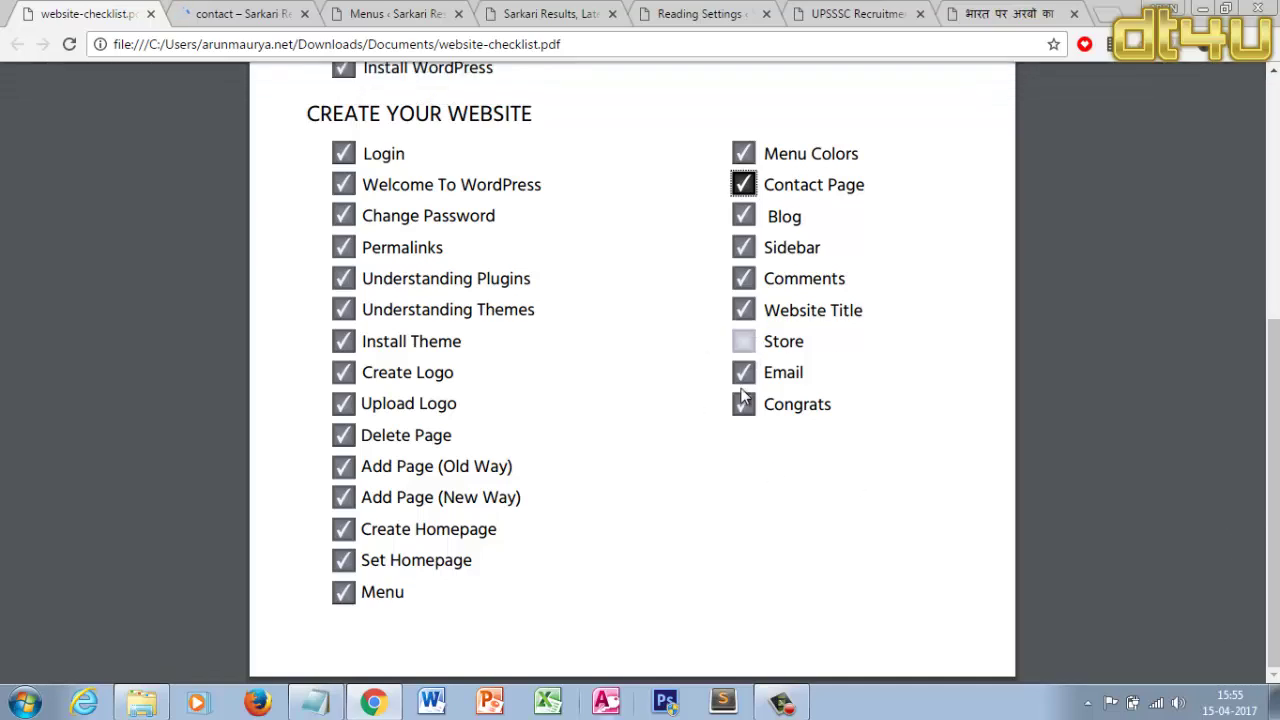
Review the published contact page from the contact form down to the map and footer
click(226, 12)
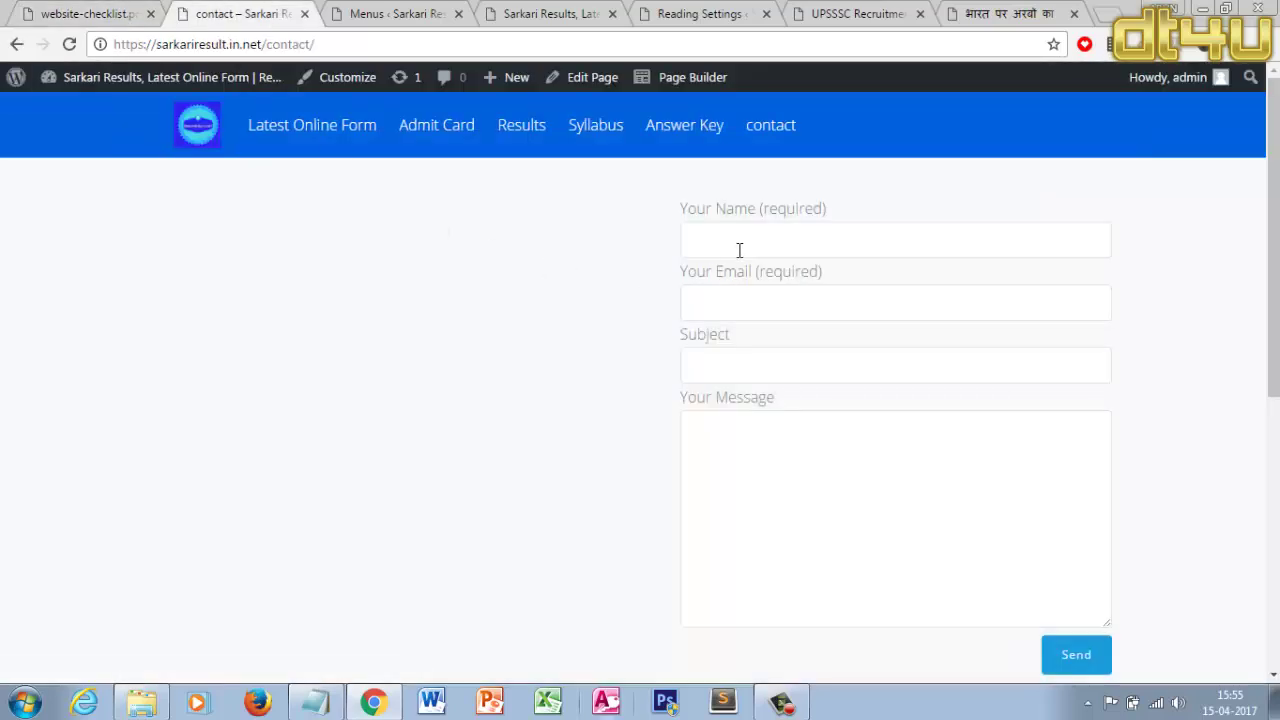
scroll(397, 271, down, 5)
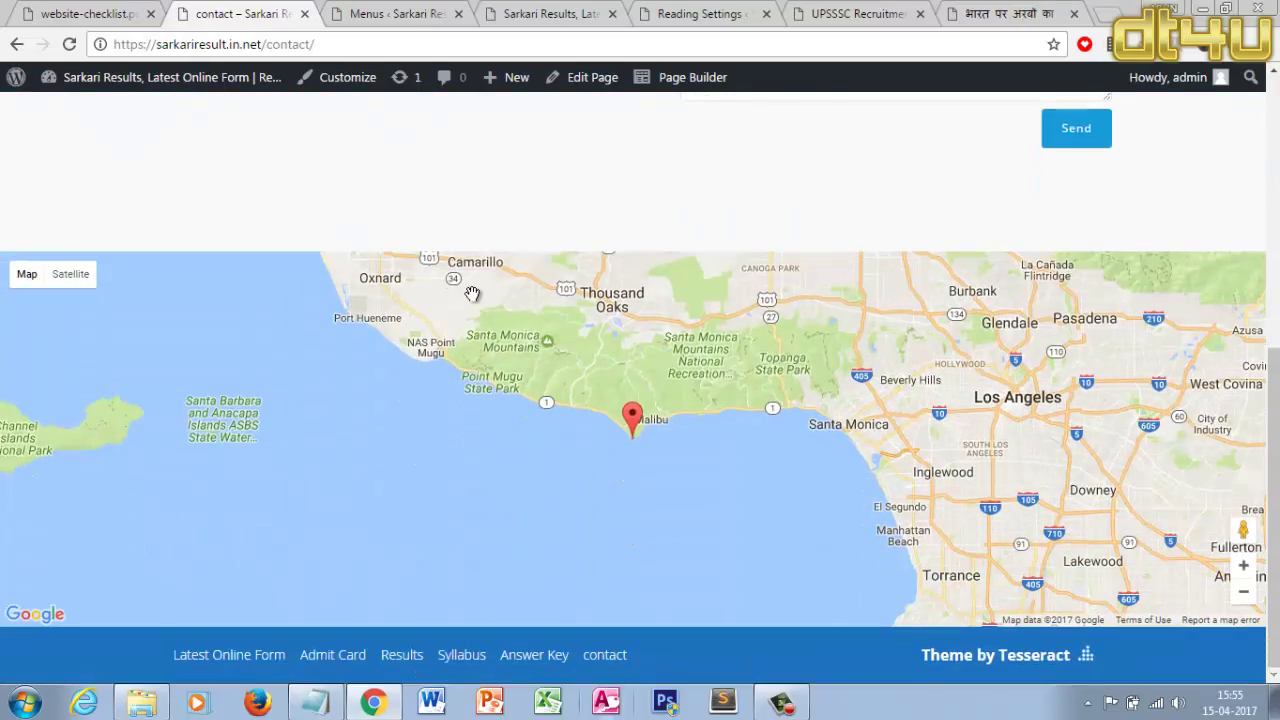
scroll(474, 292, up, 5)
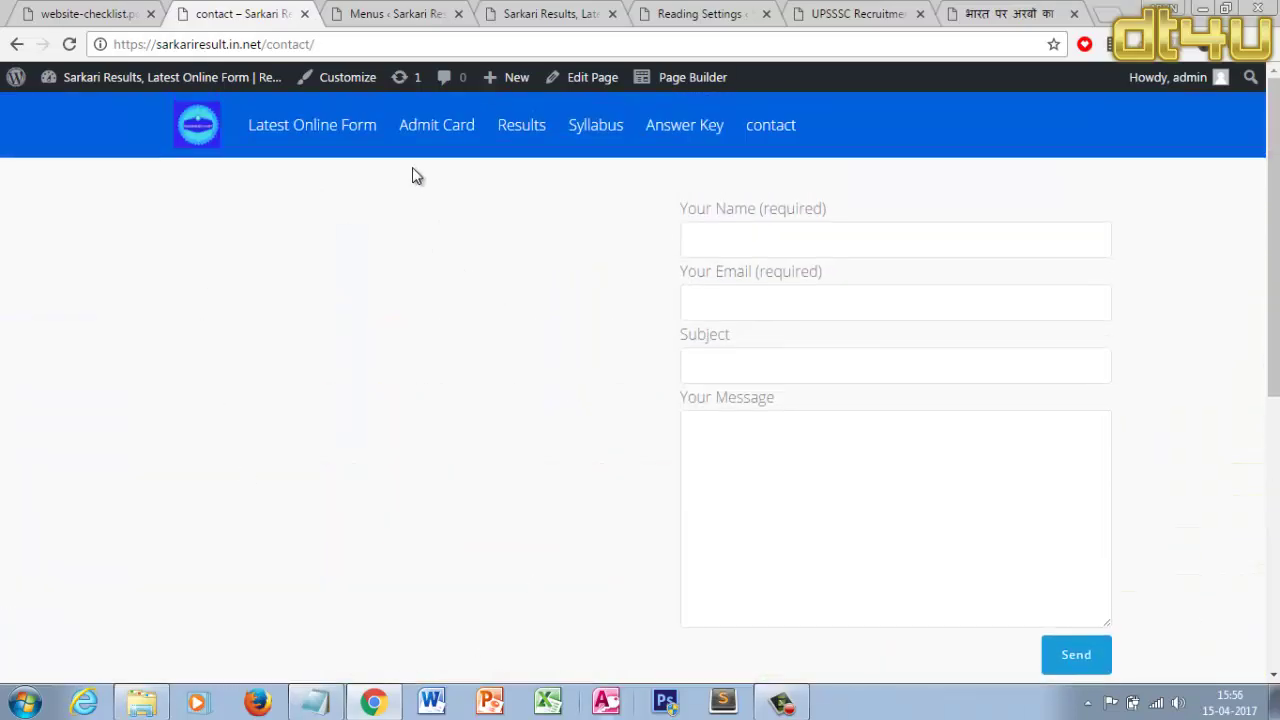
mouse_move(166, 86)
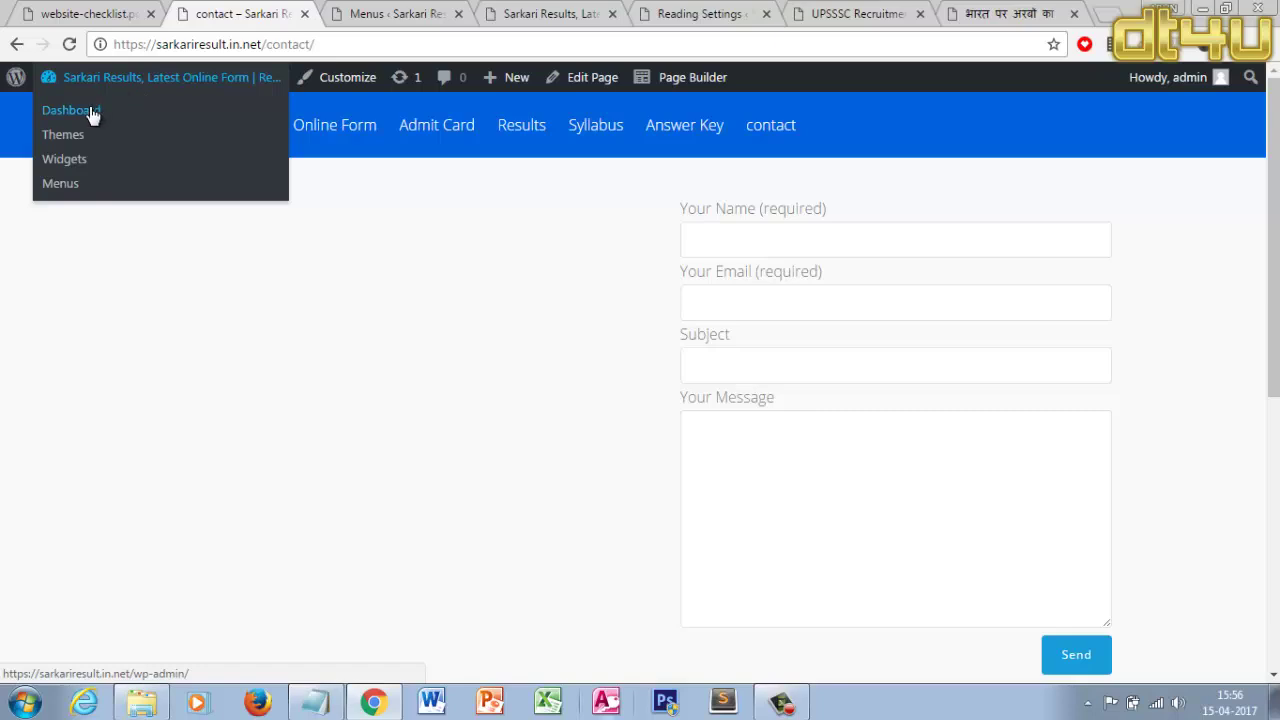